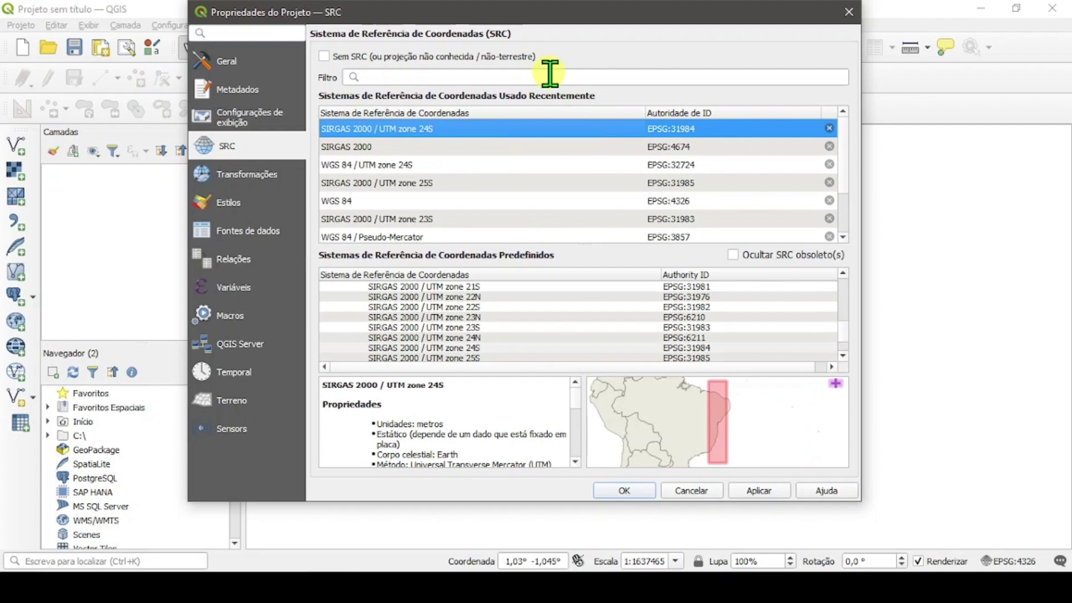
# Filter the coordinate systems by 31984 and apply SIRGAS 2000 / UTM zone 24S (EPSG:31984) as the project CRS
pyautogui.click(550, 76)
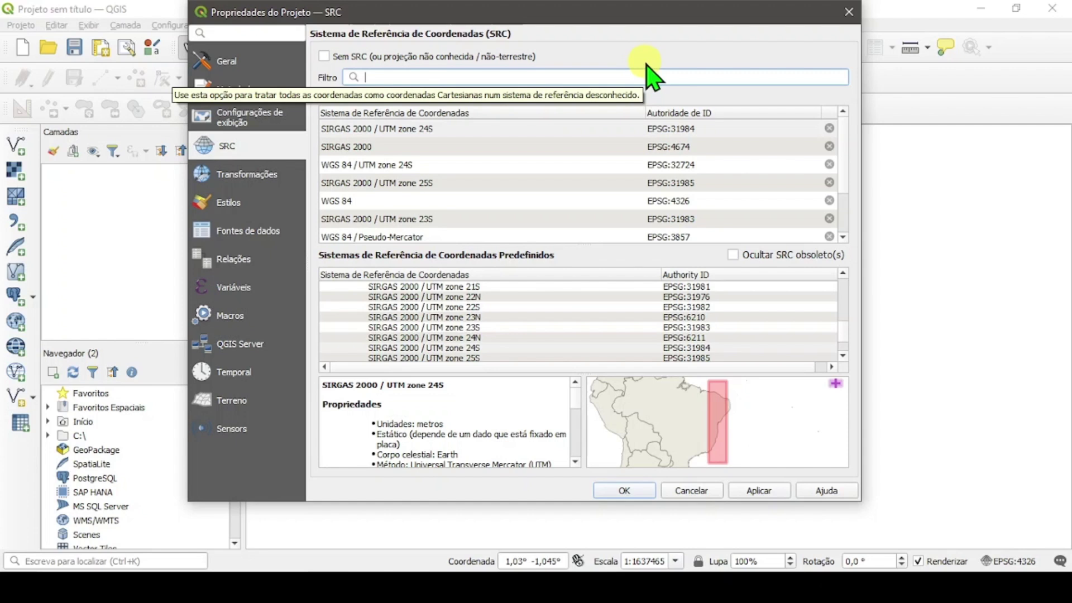
pyautogui.write('31984')
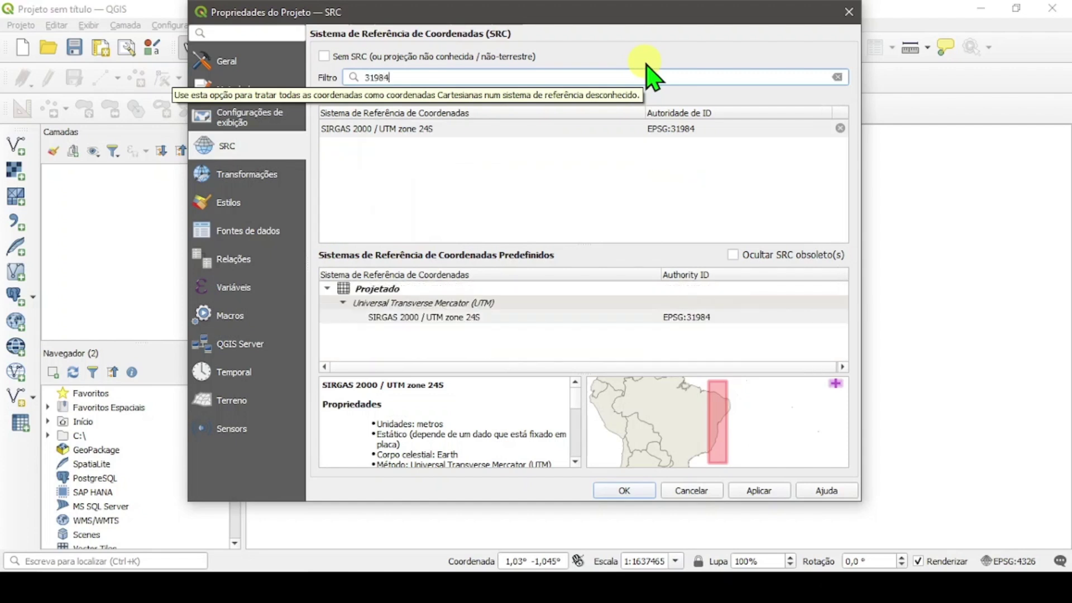
pyautogui.click(343, 303)
pyautogui.click(327, 288)
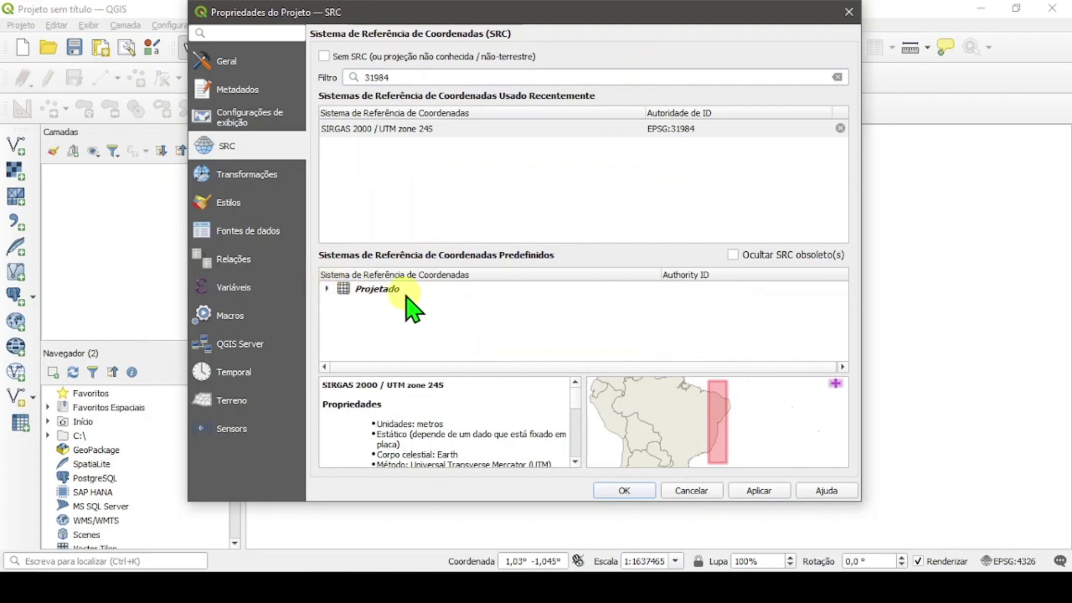
pyautogui.click(327, 288)
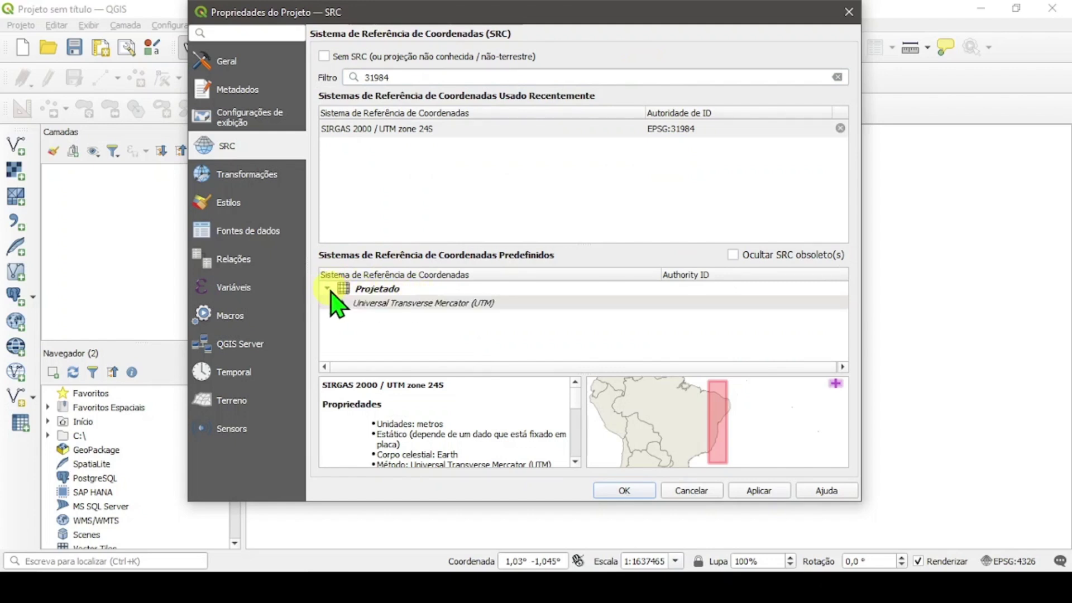
pyautogui.click(343, 303)
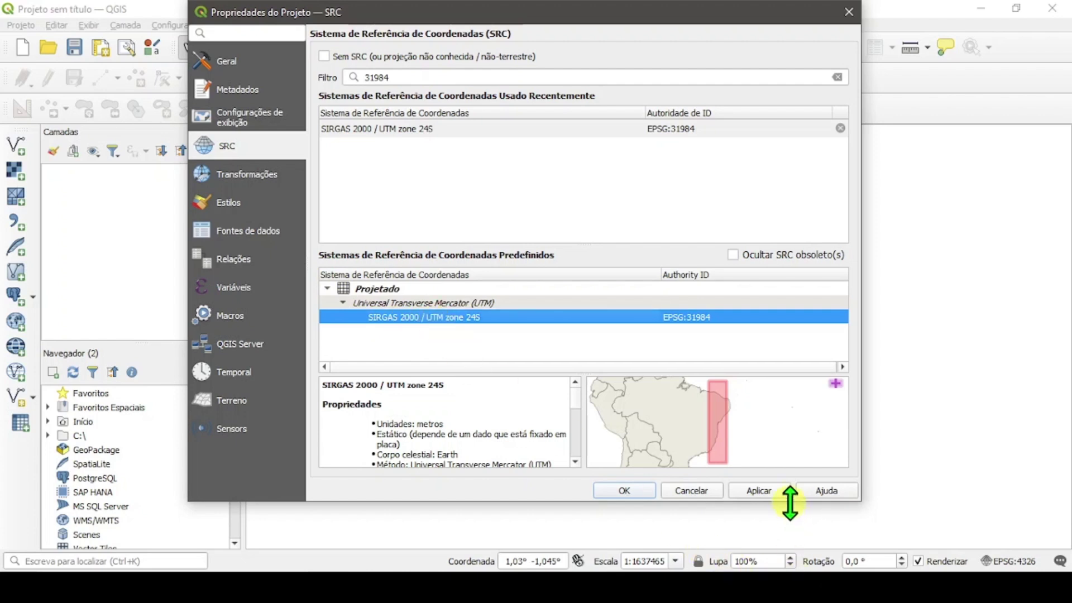
pyautogui.click(759, 491)
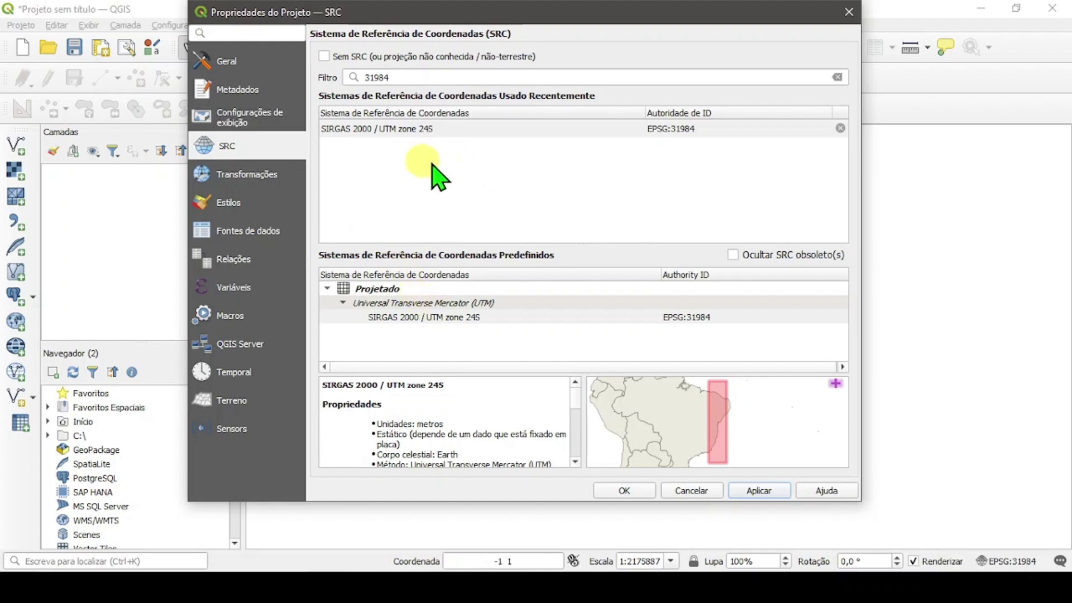
# Clear the coordinate system filter, then apply and confirm the project properties
pyautogui.click(428, 77)
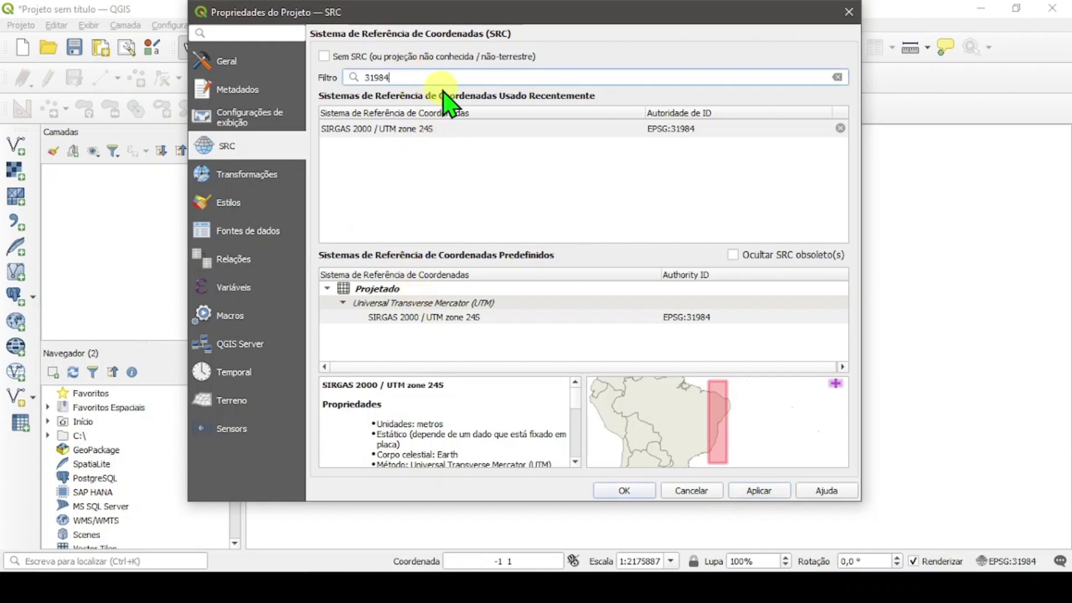
pyautogui.press('BackSpace')
pyautogui.press('BackSpace')
pyautogui.press('BackSpace')
pyautogui.press('BackSpace')
pyautogui.press('BackSpace')
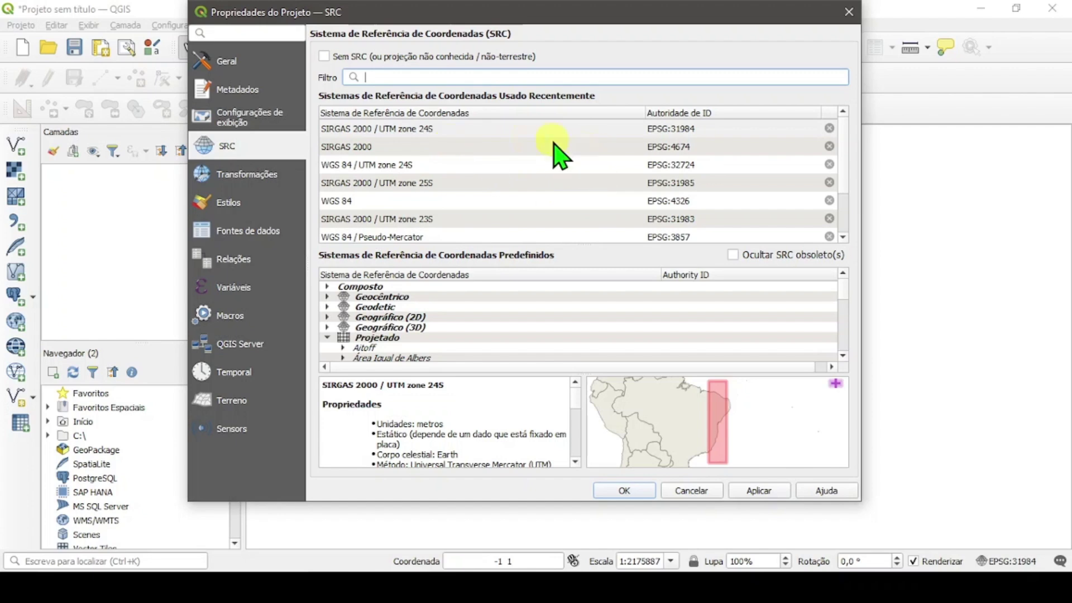
pyautogui.click(759, 498)
pyautogui.click(631, 493)
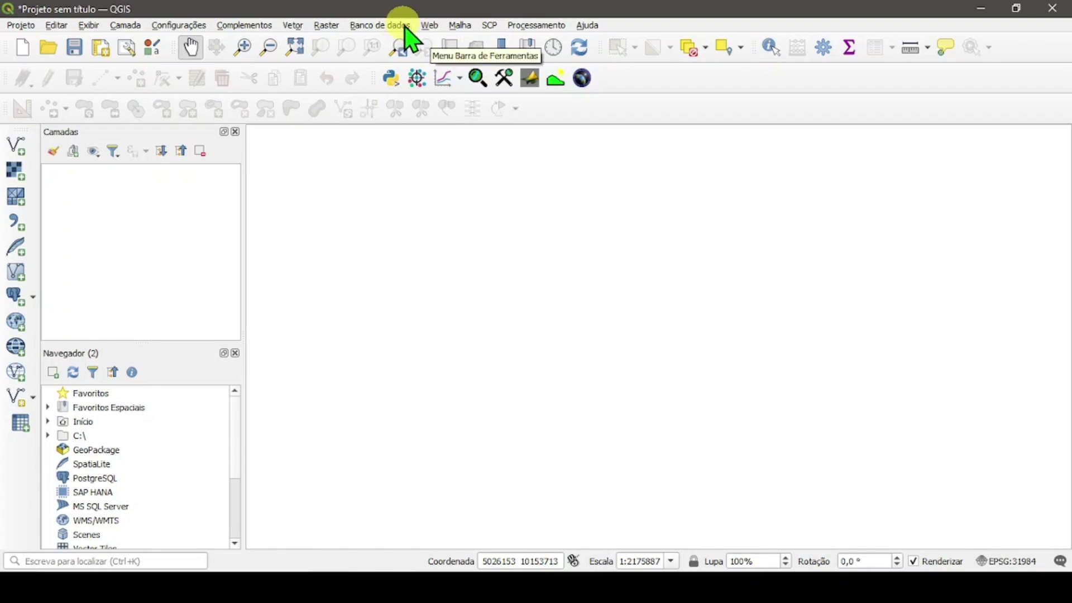
# Search the plugin manager for quickmap, view the QuickMapServices entry and close the manager
pyautogui.click(263, 27)
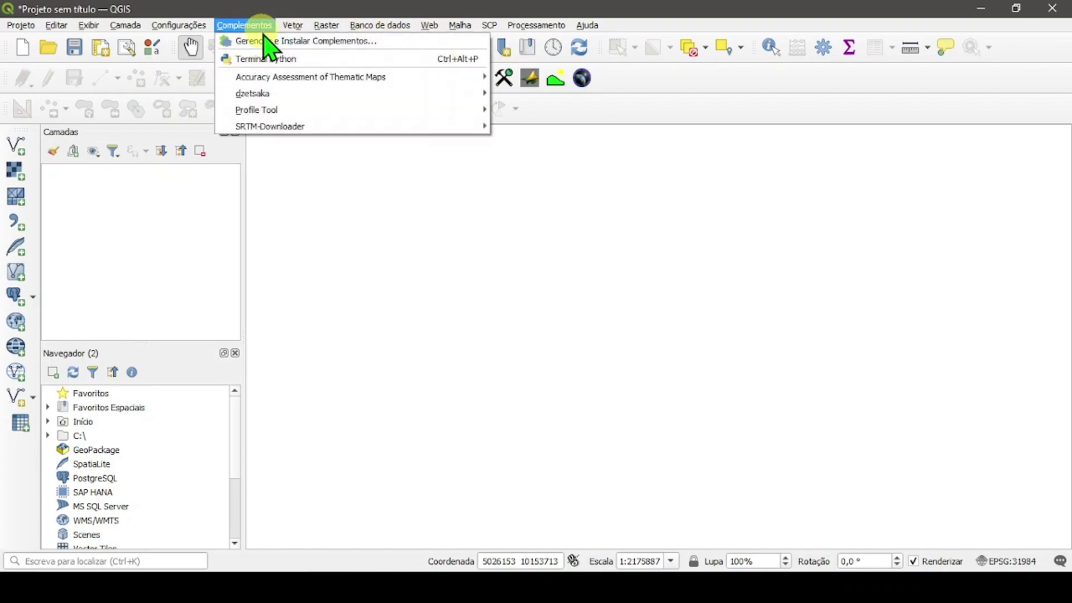
pyautogui.click(269, 42)
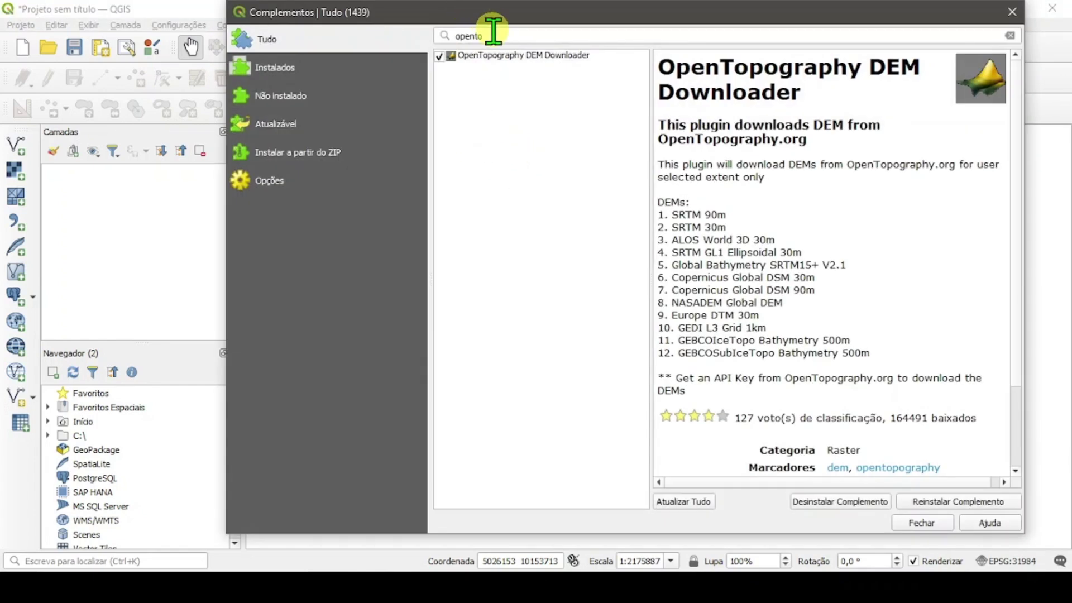
pyautogui.doubleClick(494, 34)
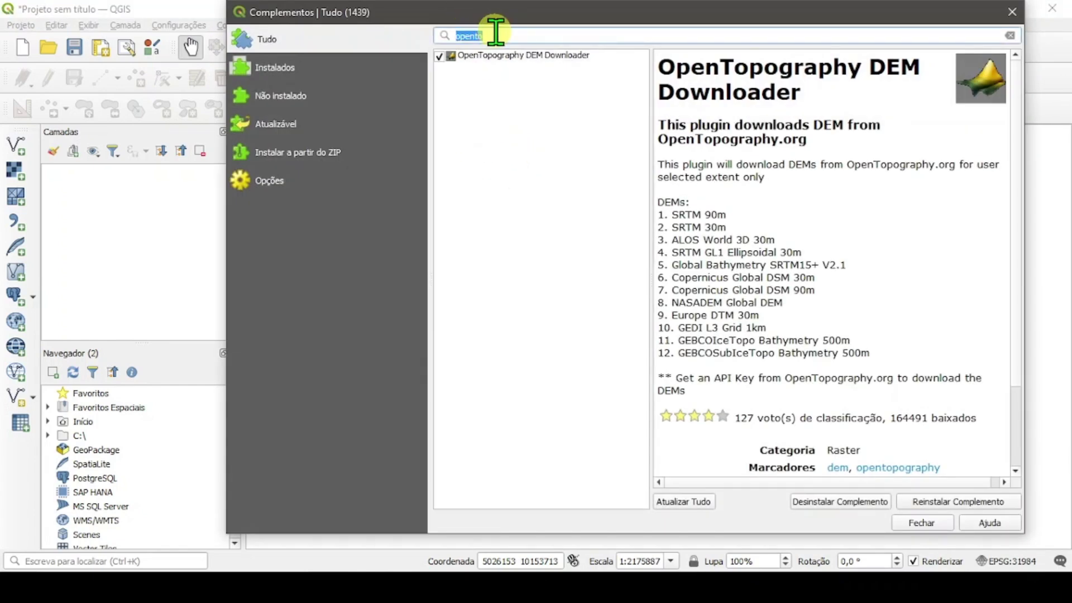
pyautogui.write('quickmap')
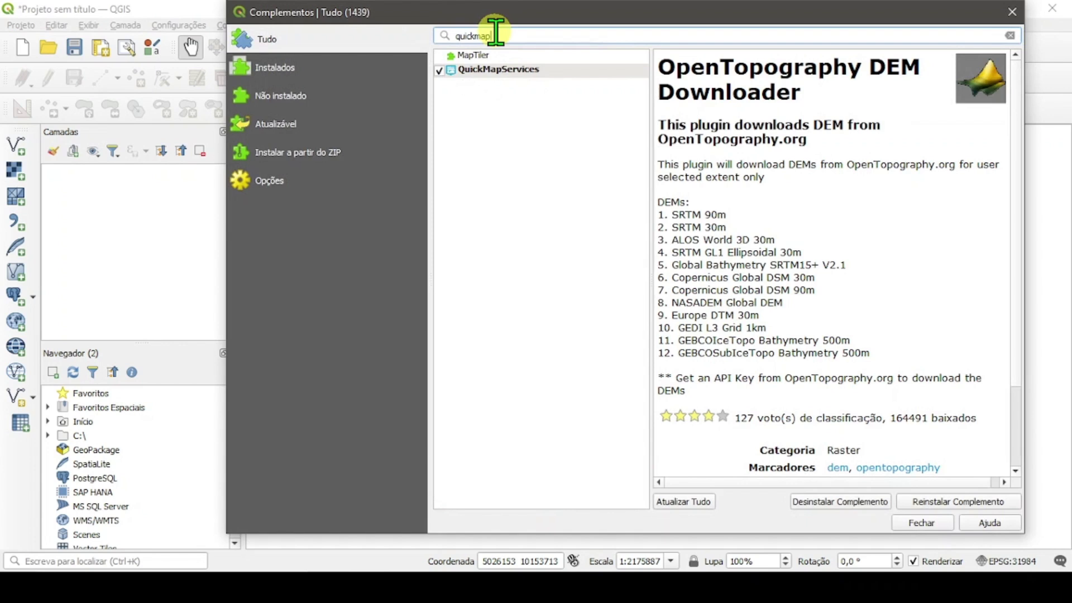
pyautogui.click(552, 71)
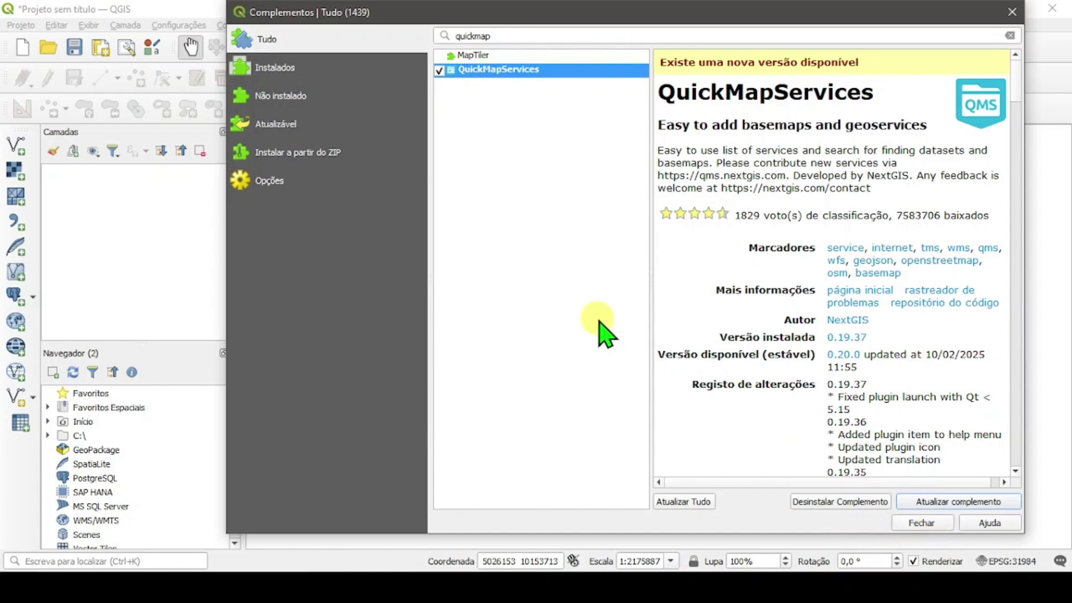
pyautogui.click(927, 523)
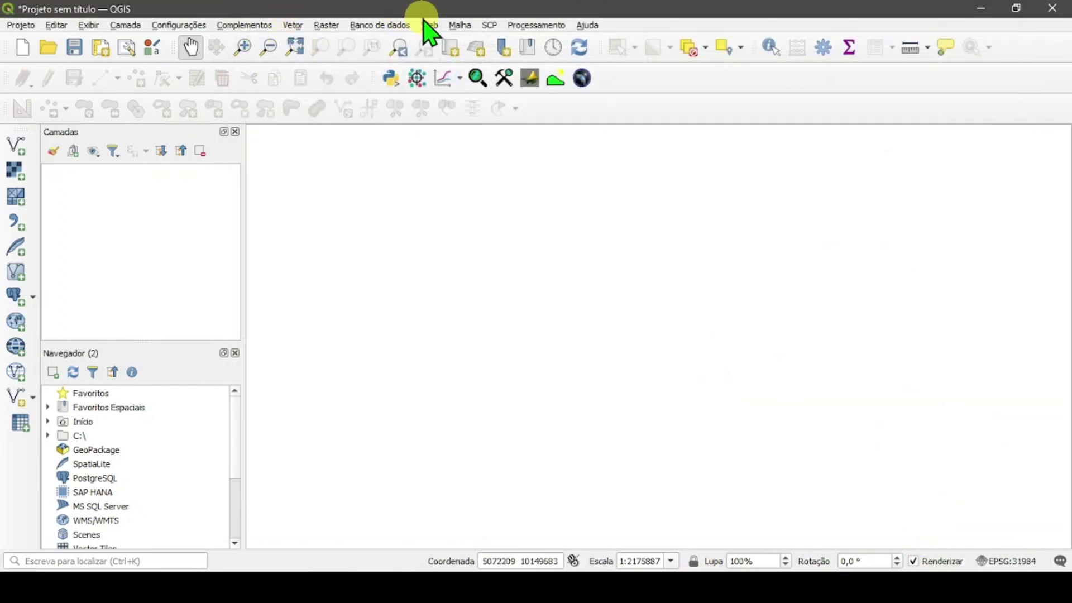
# Open the QuickMapServices settings, show the More services page with the contributed pack option, and save the settings
pyautogui.click(425, 24)
pyautogui.moveTo(435, 55)
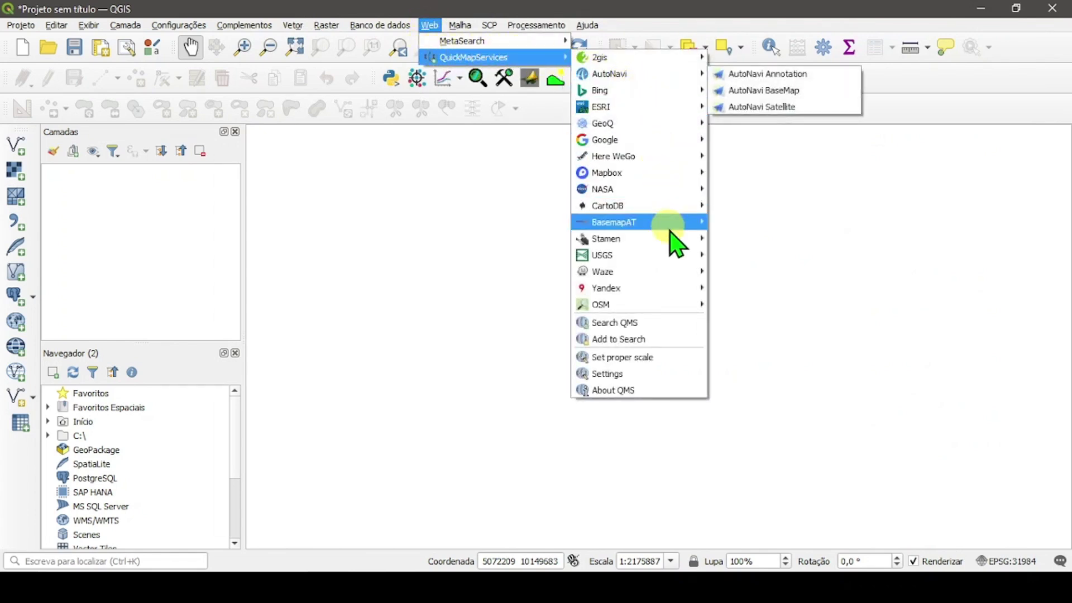
pyautogui.moveTo(659, 290)
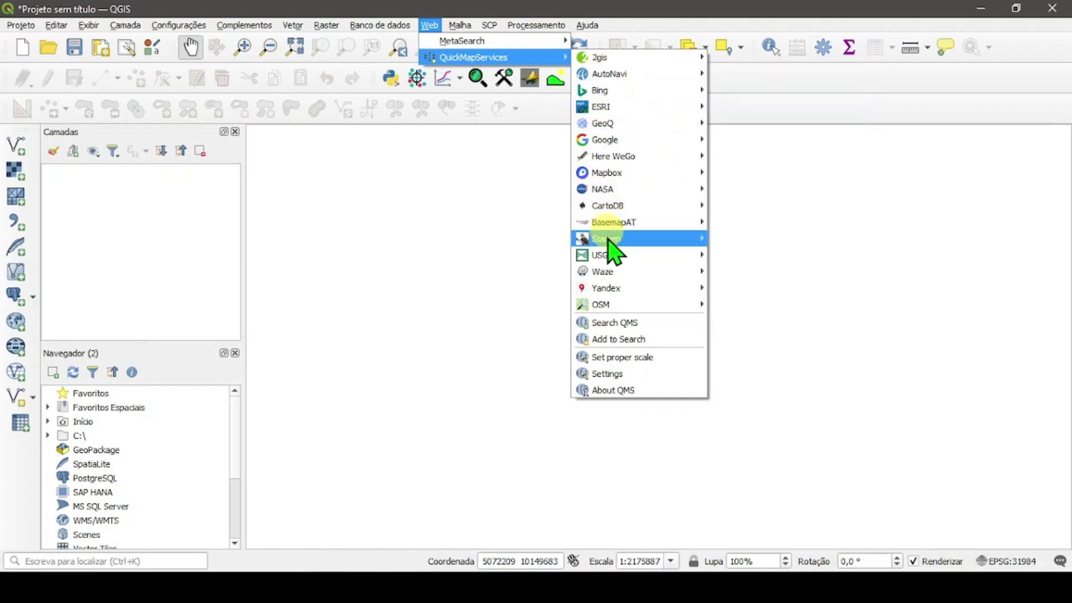
pyautogui.click(616, 375)
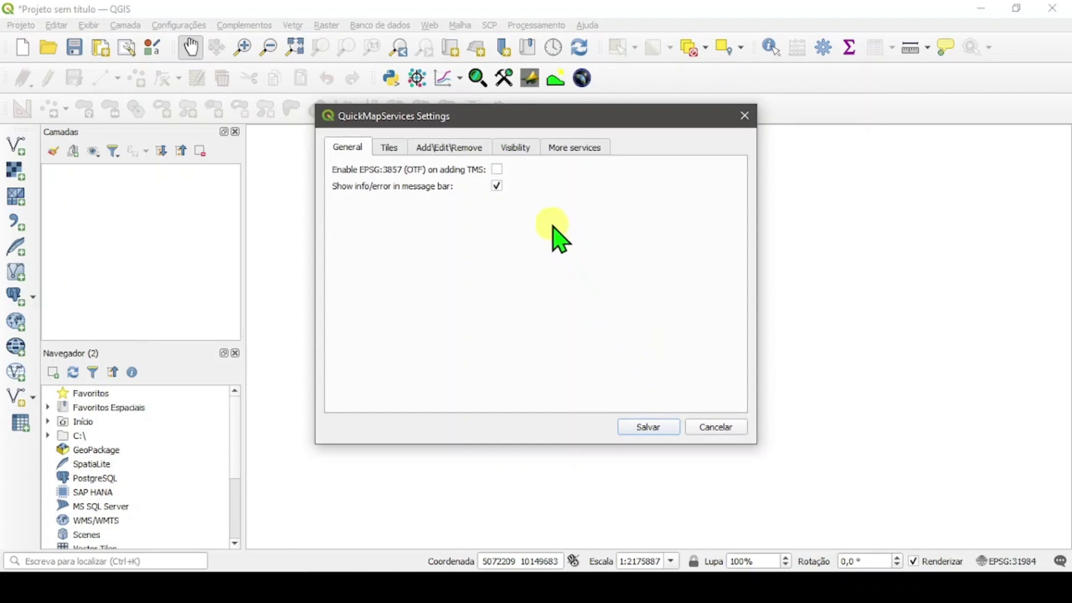
pyautogui.click(556, 152)
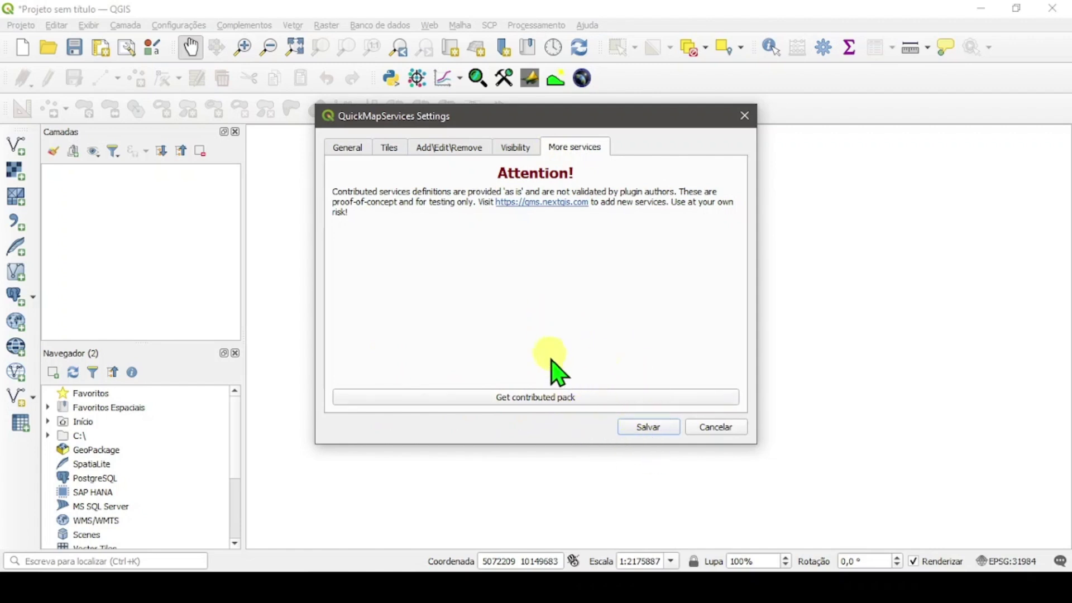
pyautogui.click(648, 431)
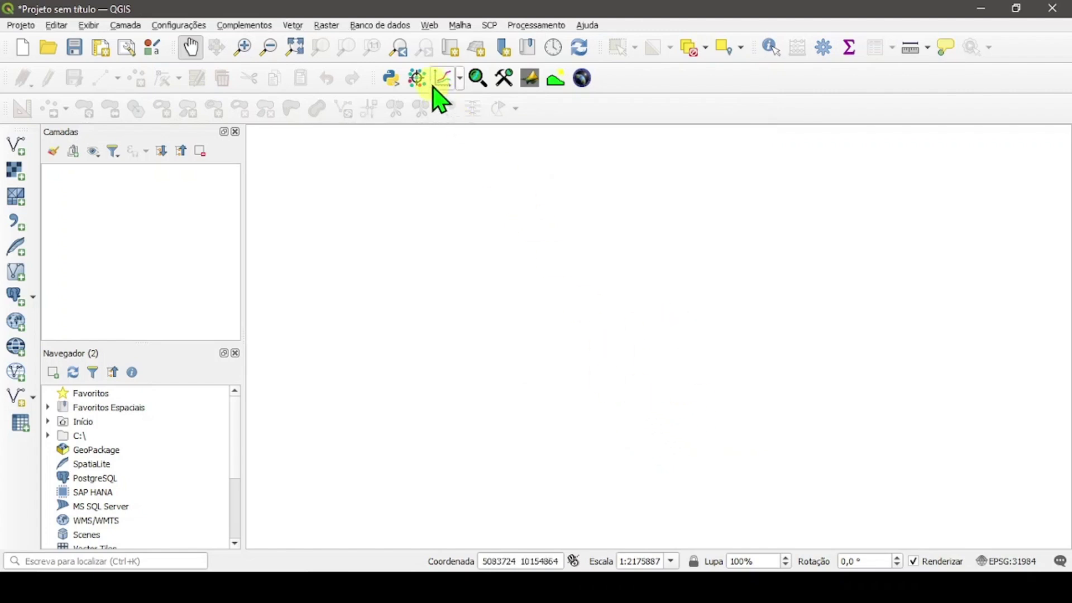
# Add the Google Satellite basemap from QuickMapServices and frame the dark elongated mountain massif inland of Brazil's southeastern coast
pyautogui.click(430, 26)
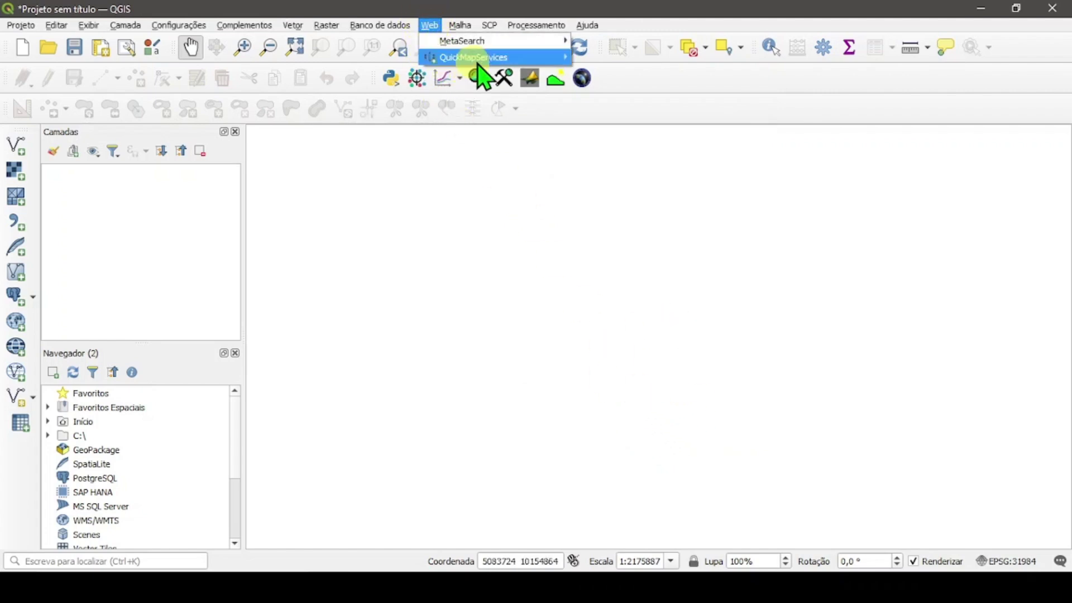
pyautogui.moveTo(476, 58)
pyautogui.moveTo(692, 148)
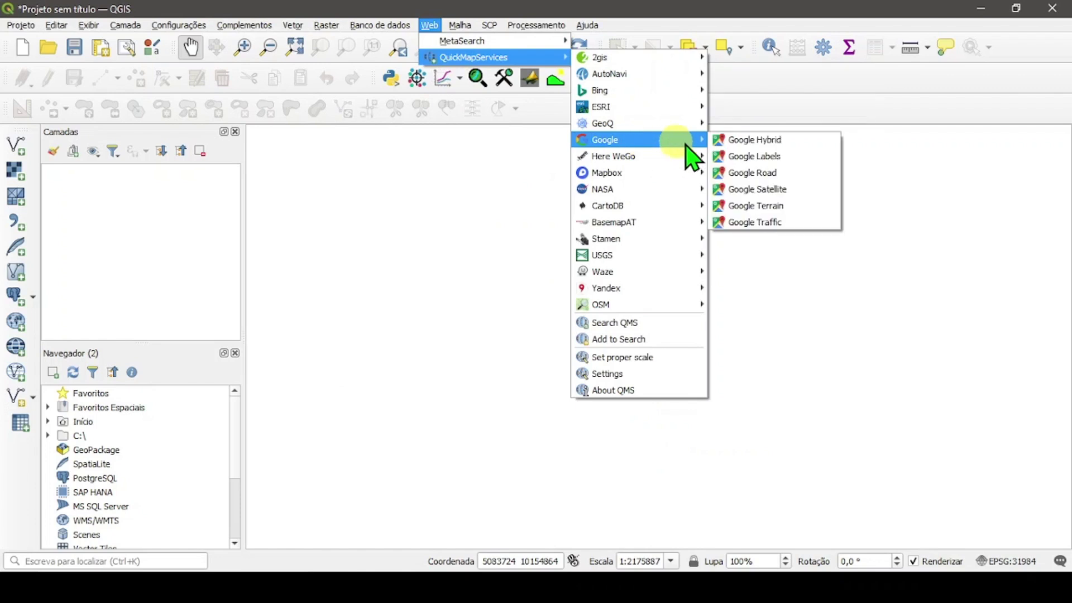
pyautogui.click(804, 192)
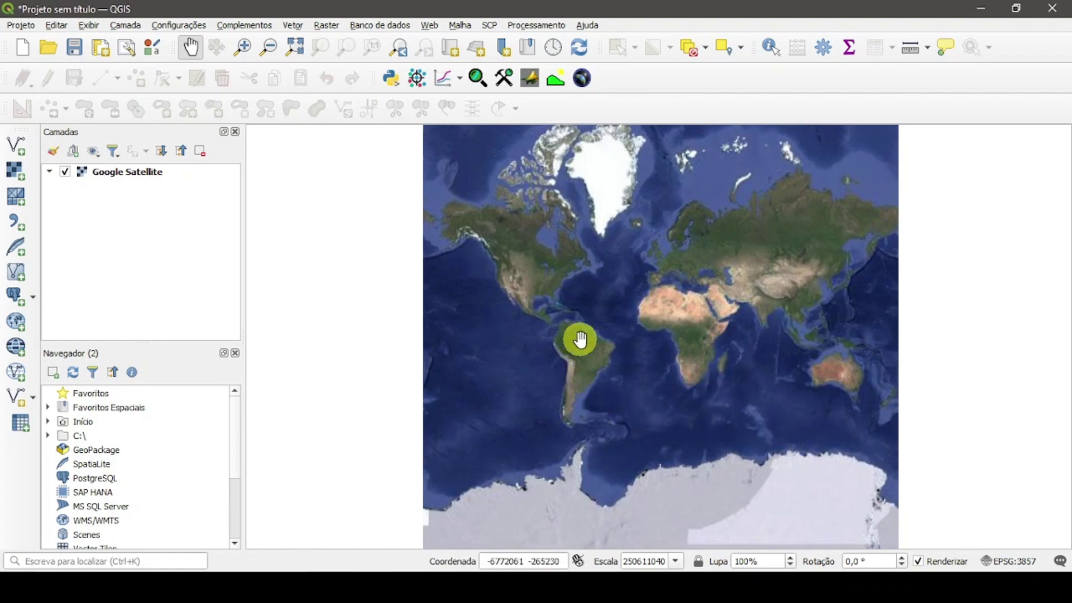
pyautogui.scroll(6, 611, 363)
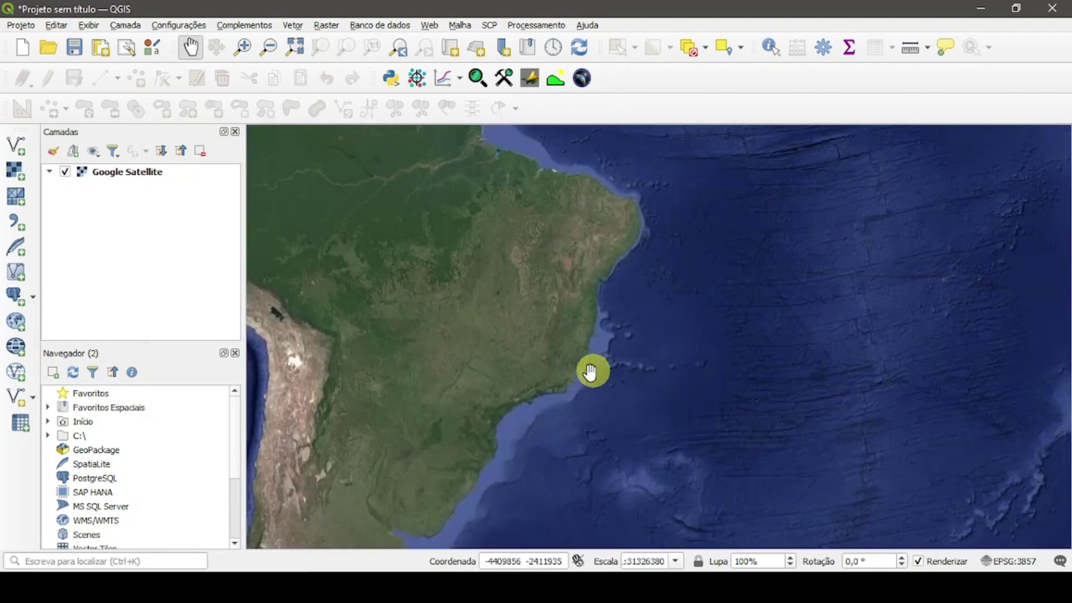
pyautogui.scroll(1, 631, 366)
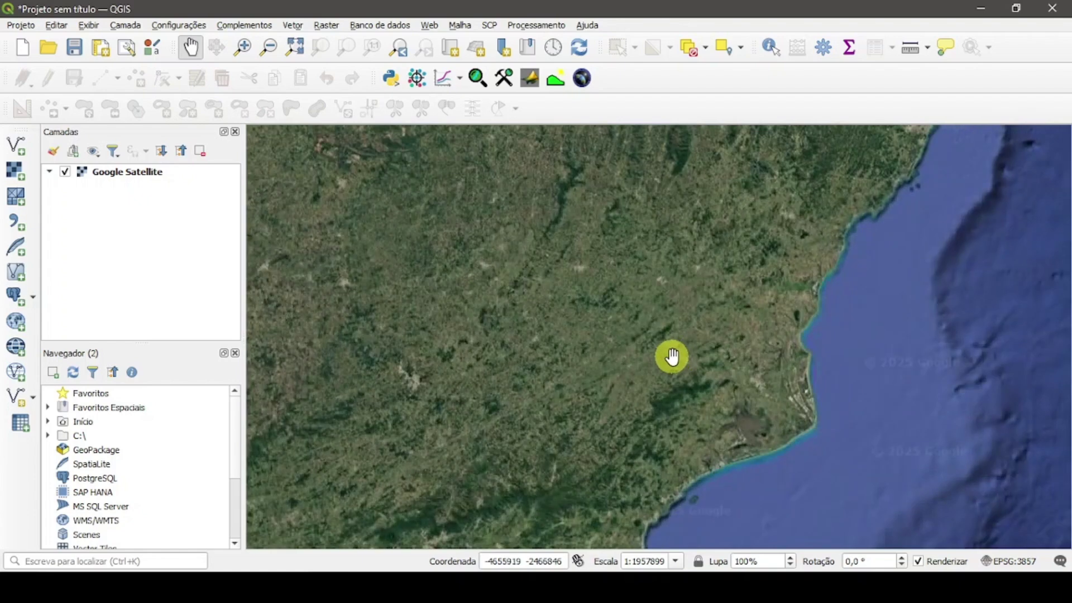
pyautogui.moveTo(738, 323); pyautogui.dragTo(718, 382)
pyautogui.scroll(2, 634, 249)
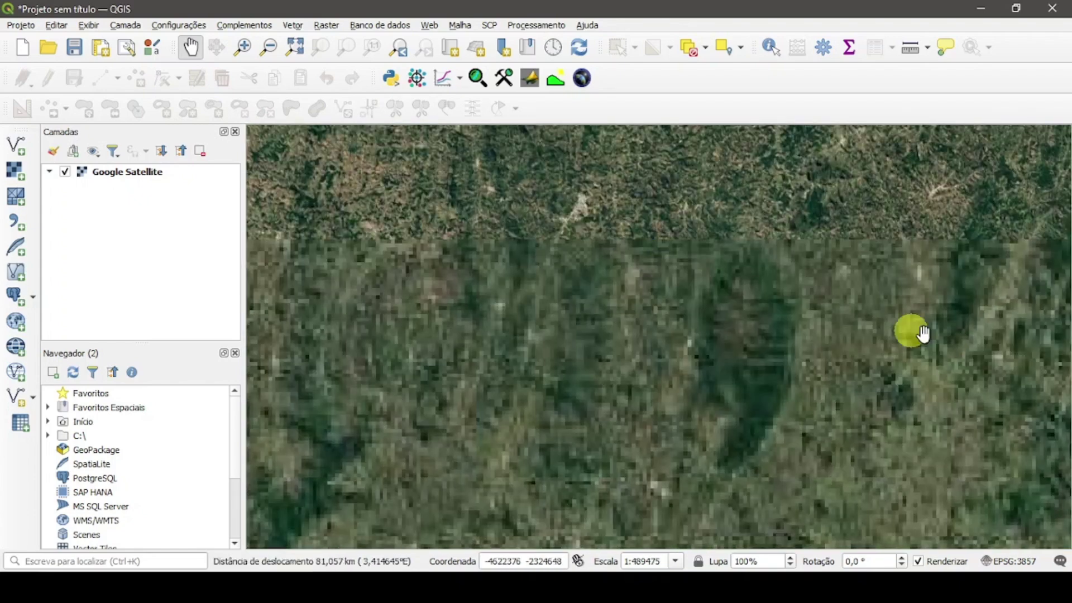
pyautogui.moveTo(922, 333); pyautogui.dragTo(779, 287)
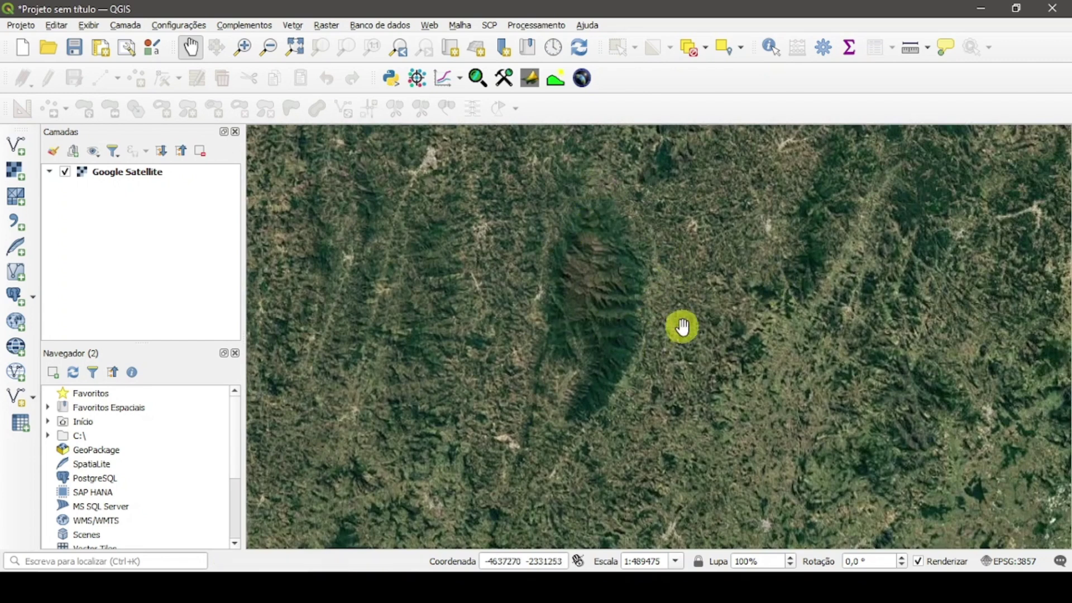
# Enlarge the map area by narrowing the layers and browser panels and hiding the Barra de Ferramentas de Vetorização Avançada
pyautogui.moveTo(242, 191); pyautogui.dragTo(174, 175)
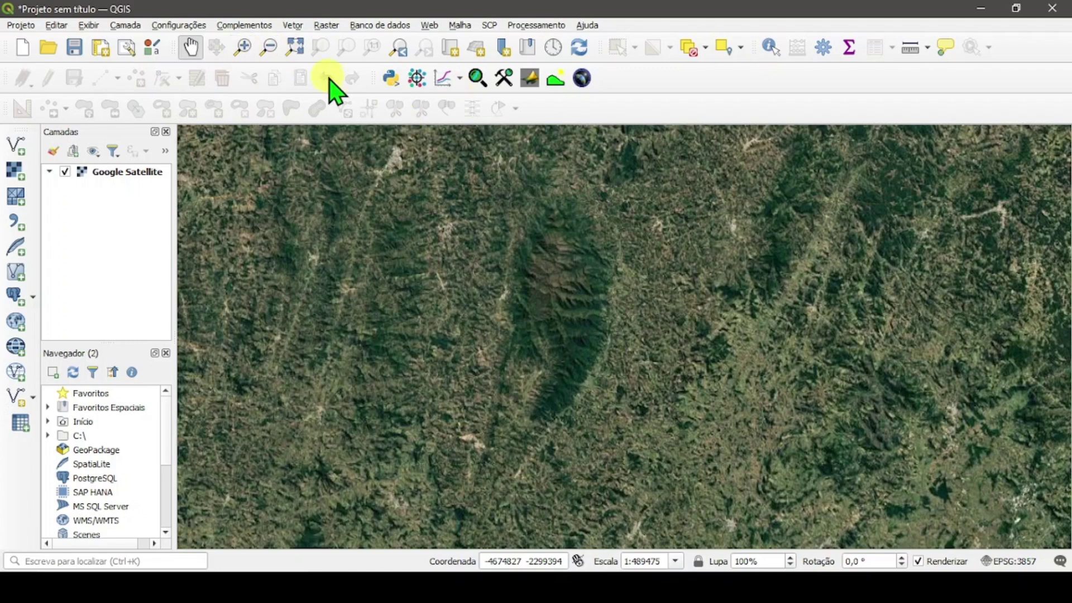
pyautogui.rightClick(711, 114)
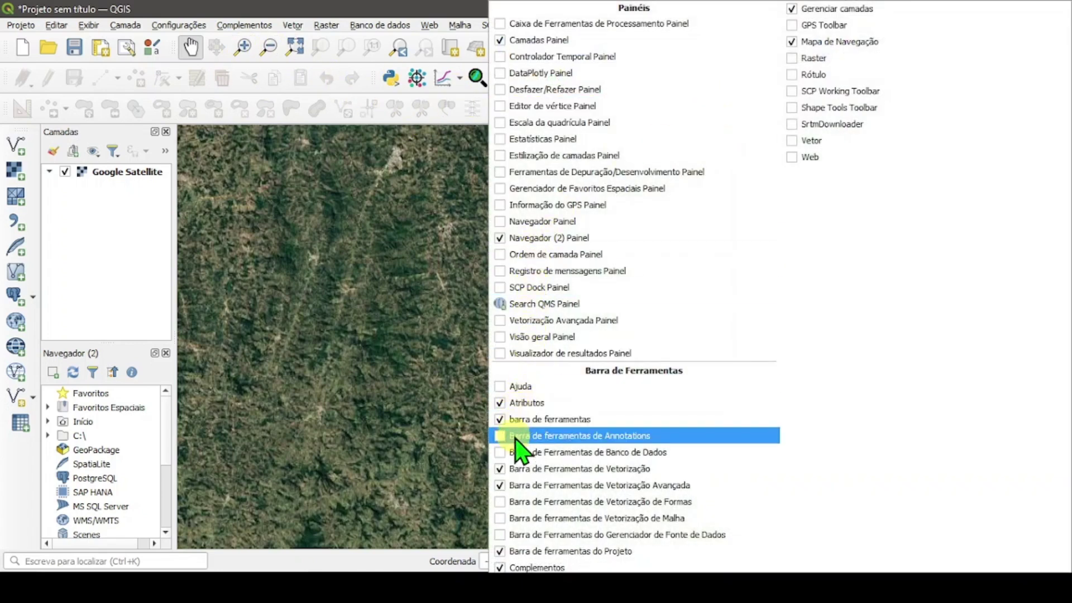
pyautogui.click(514, 485)
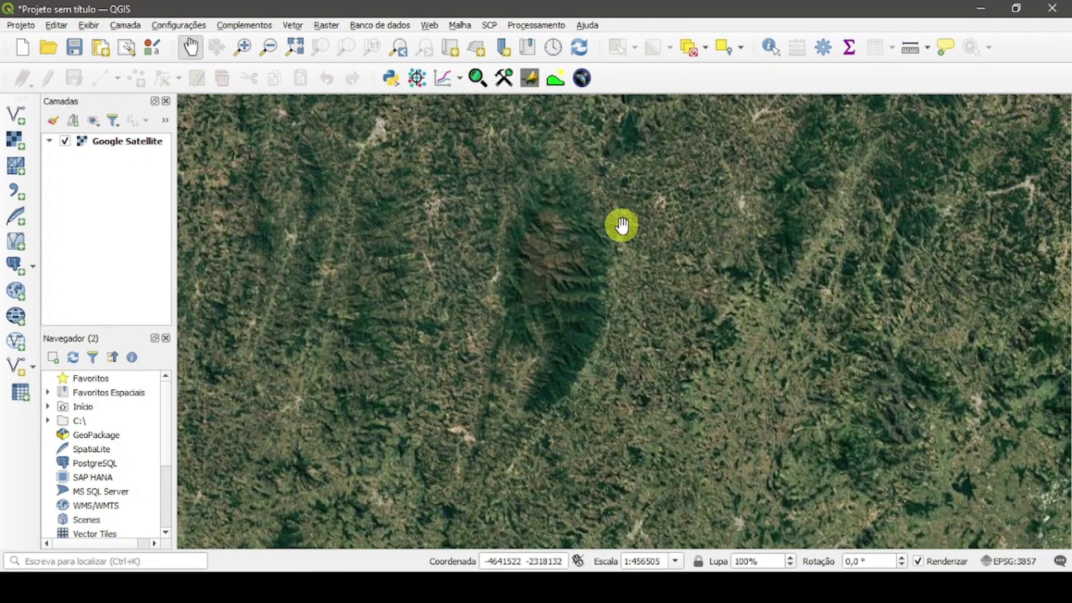
# Set the map scale to 1:500000 with the elongated mountain massif in view
pyautogui.scroll(-1, 618, 229)
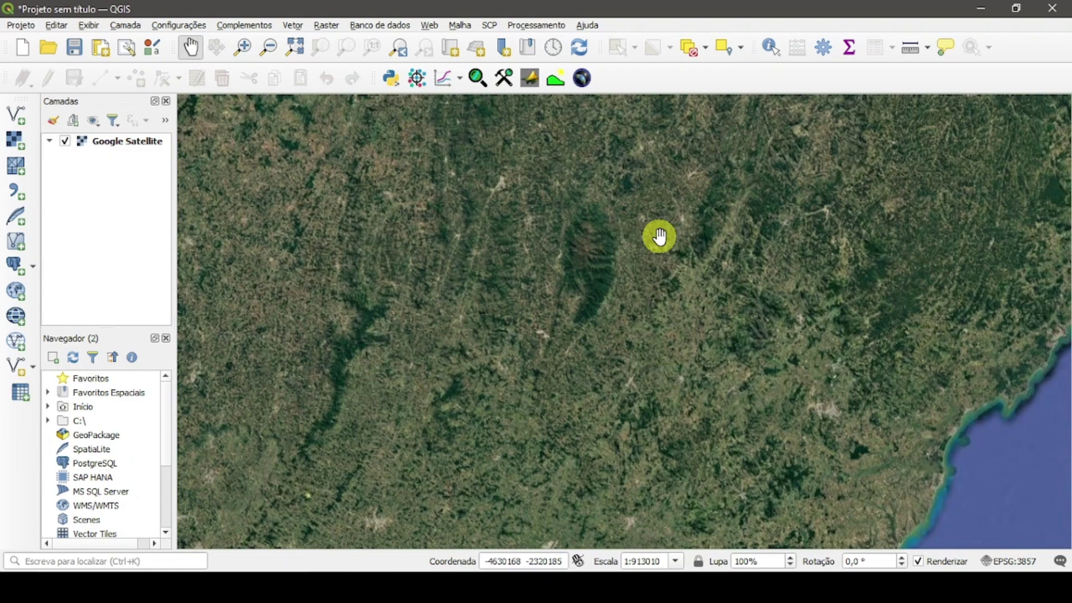
pyautogui.scroll(1, 659, 236)
pyautogui.moveTo(642, 232); pyautogui.dragTo(576, 240)
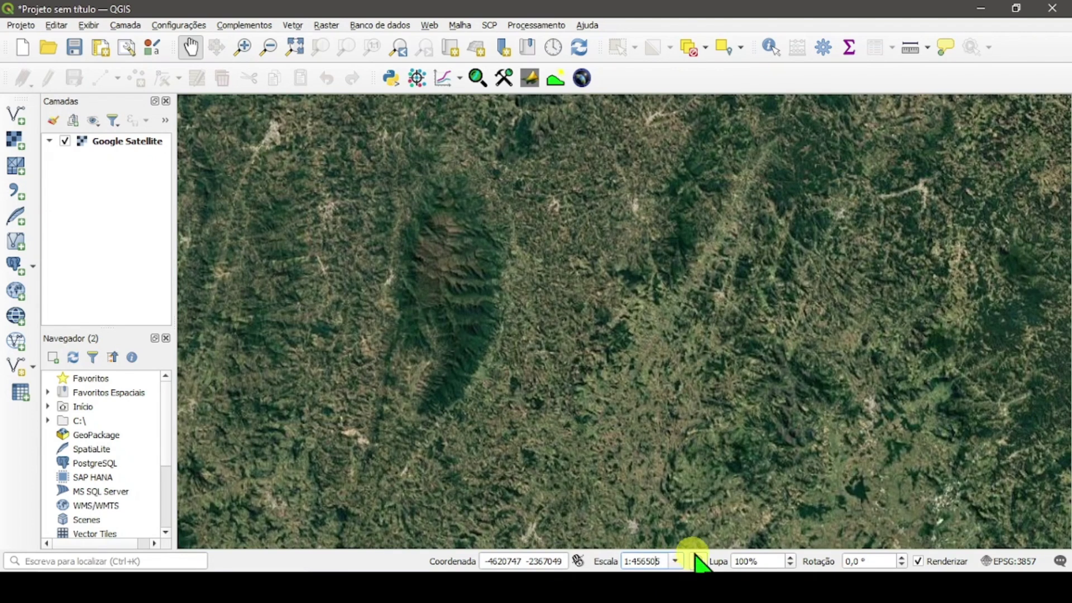
pyautogui.doubleClick(663, 560)
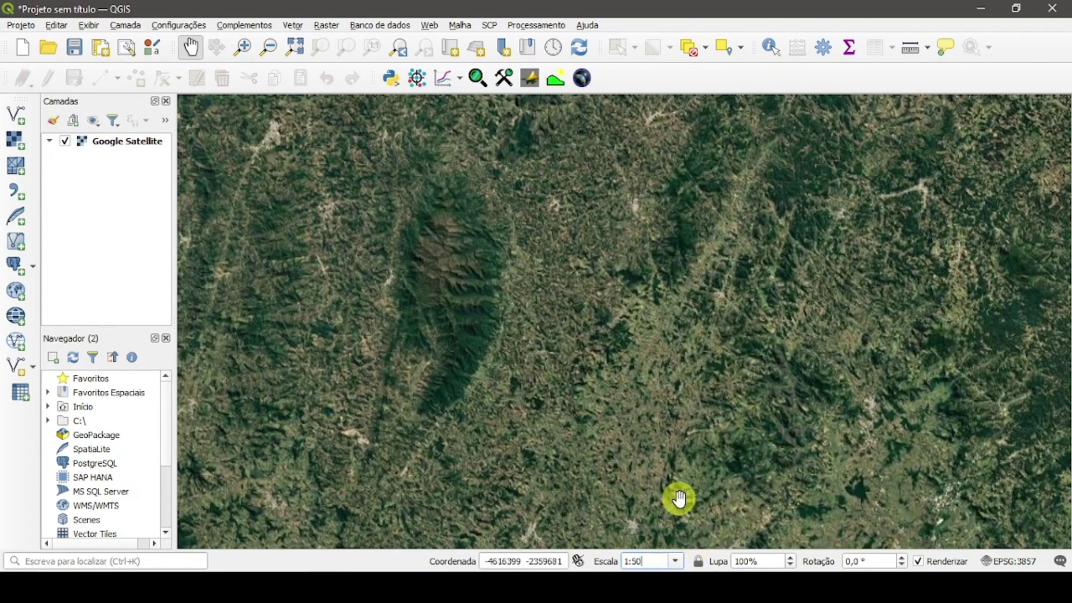
pyautogui.press('Return')
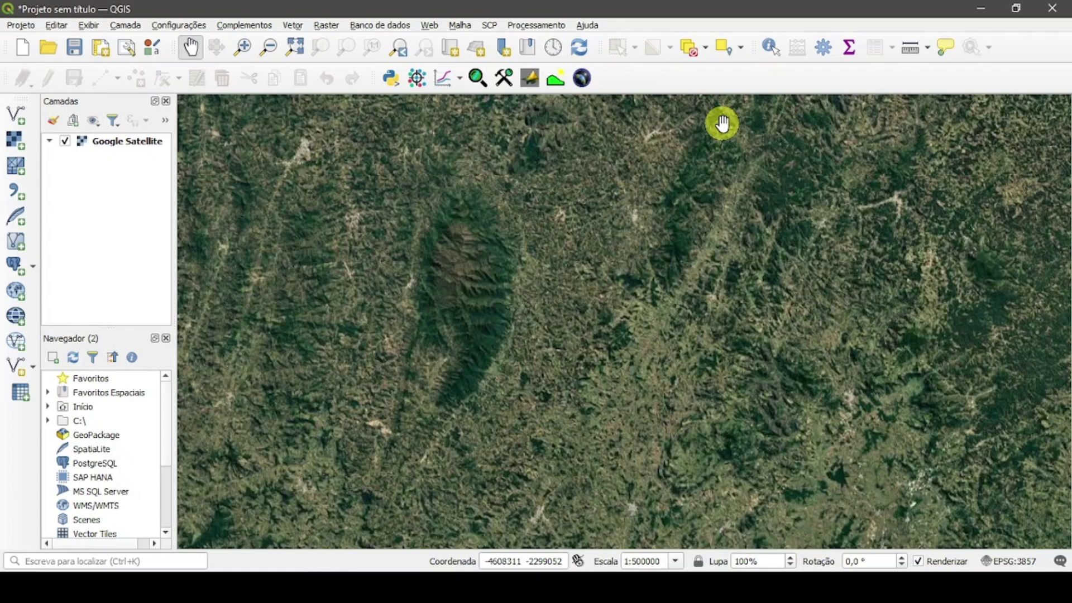
# Search the plugin manager for "opentopo" and view the details of the OpenTopography DEM Downloader plugin
pyautogui.click(249, 25)
pyautogui.click(252, 40)
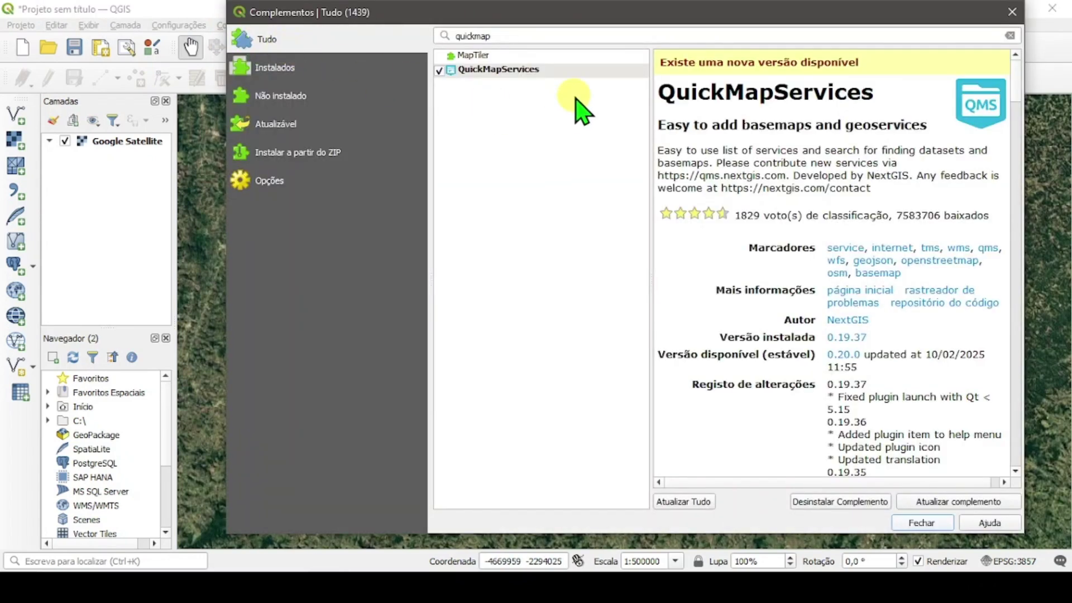
pyautogui.click(559, 38)
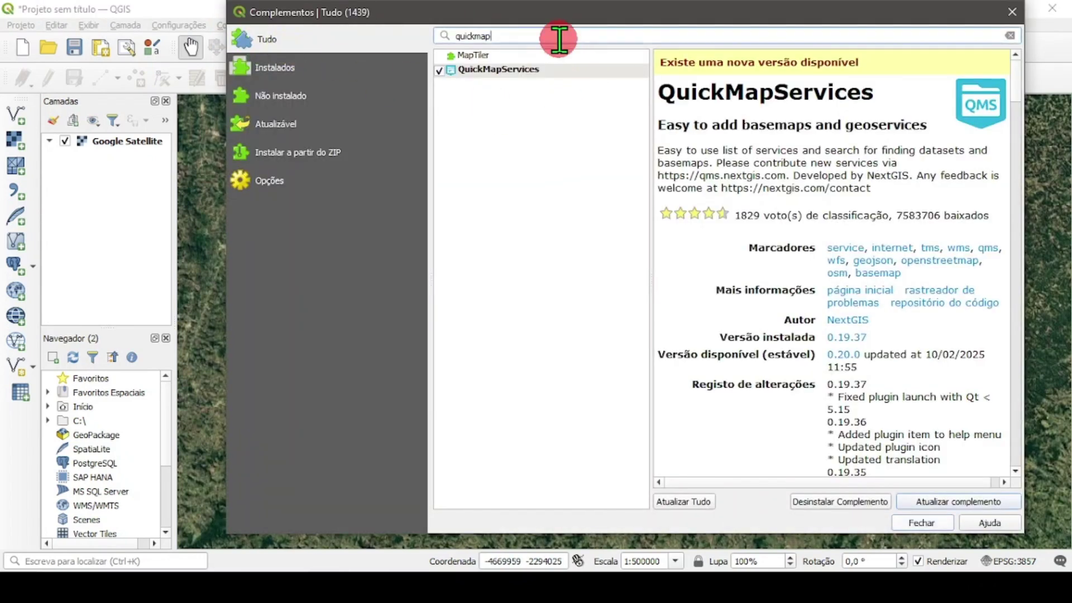
pyautogui.write('opem')
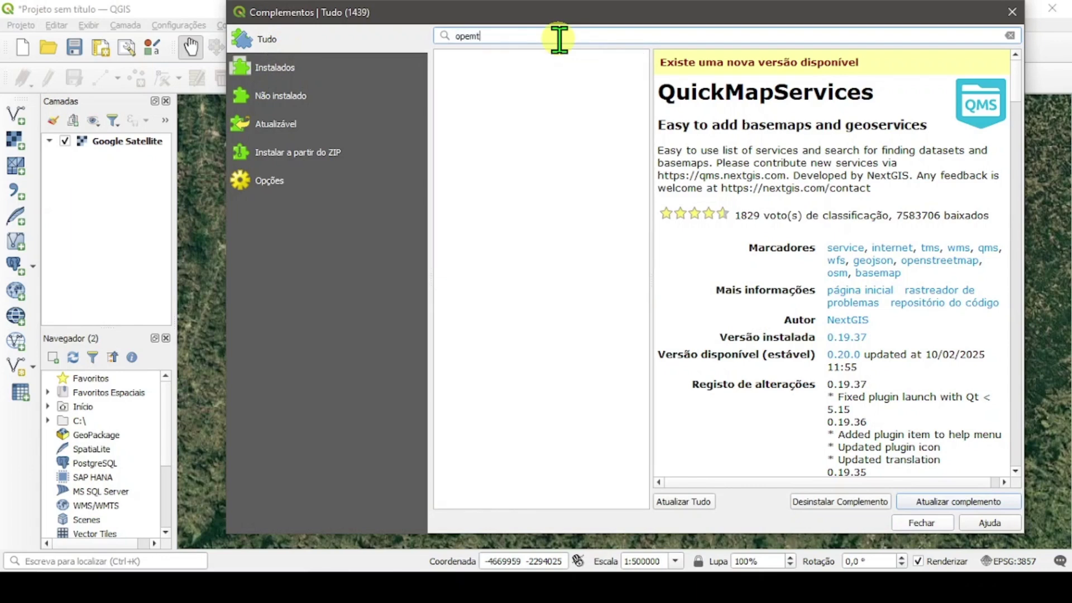
pyautogui.write('t')
pyautogui.press('BackSpace')
pyautogui.press('BackSpace')
pyautogui.write('ntopo')
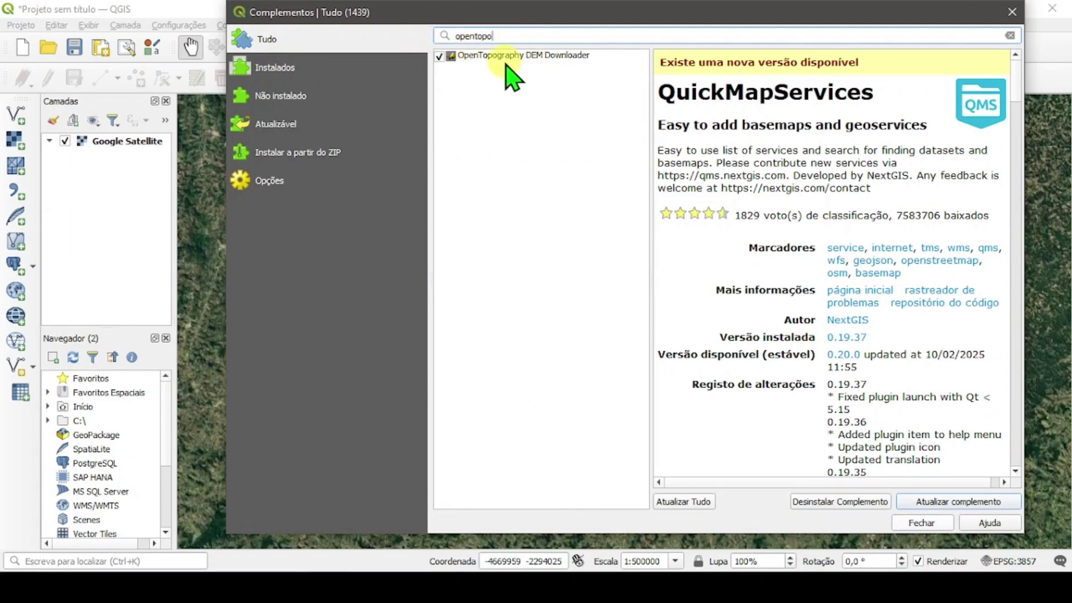
pyautogui.click(559, 56)
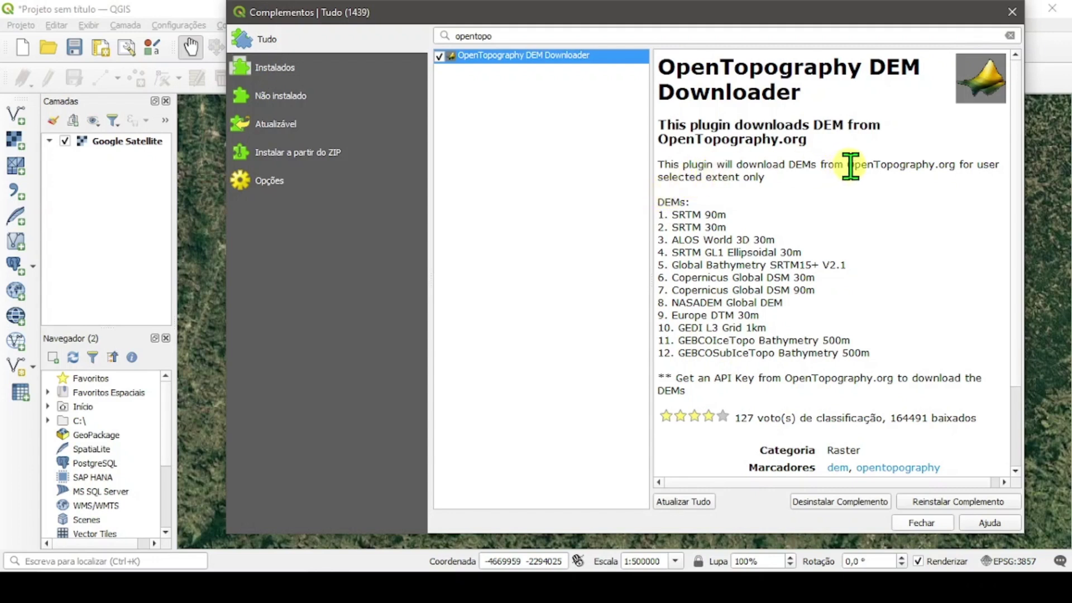
# Examine the plugin description's data source and API key requirement, and close the plugin manager
pyautogui.moveTo(847, 166); pyautogui.dragTo(954, 163)
pyautogui.click(863, 238)
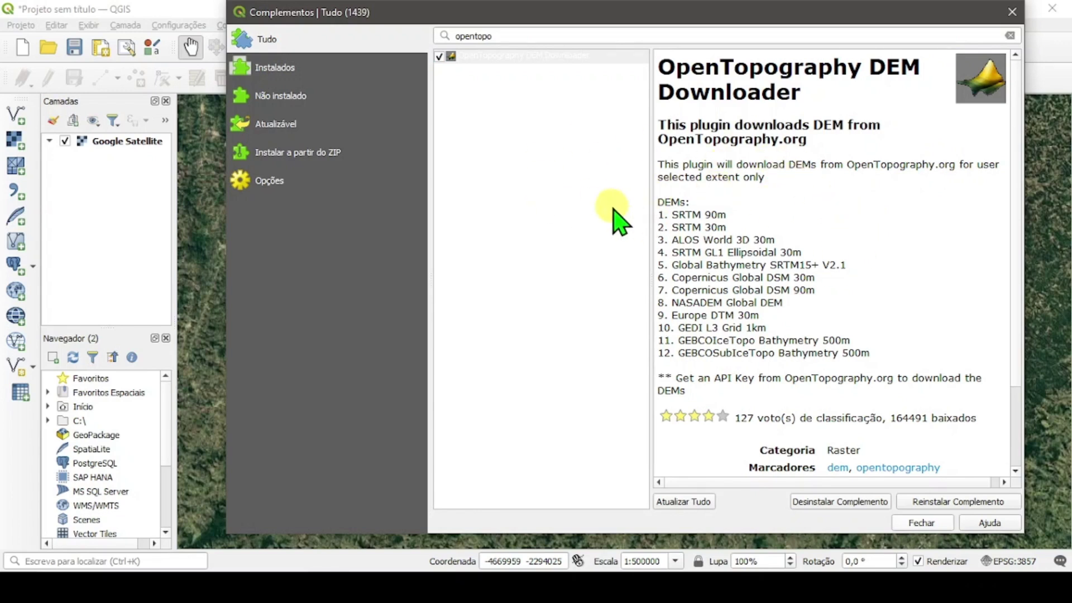
pyautogui.moveTo(676, 378); pyautogui.dragTo(755, 378)
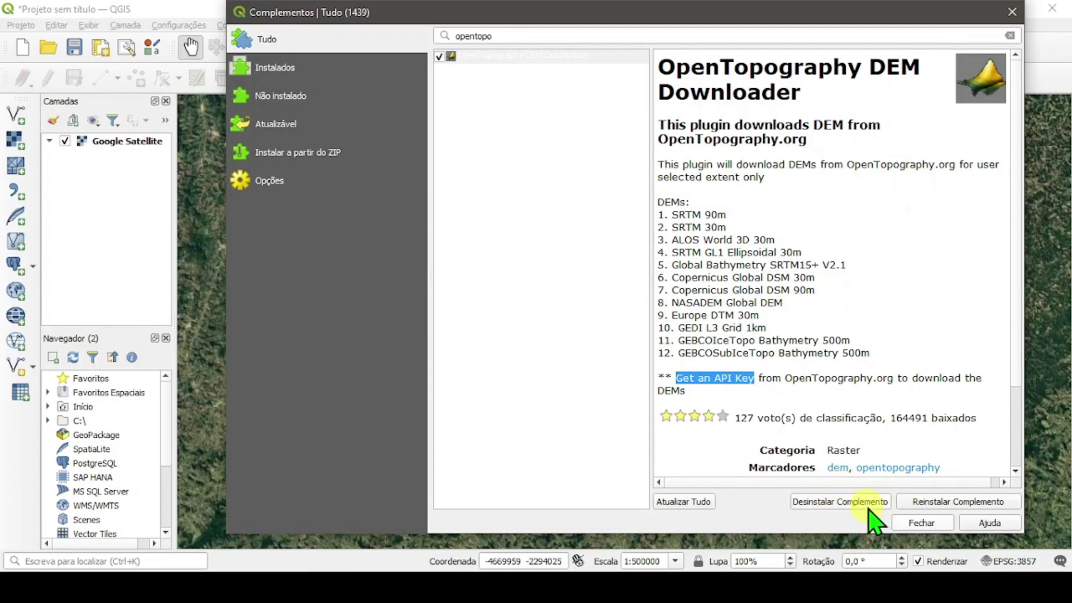
pyautogui.click(923, 524)
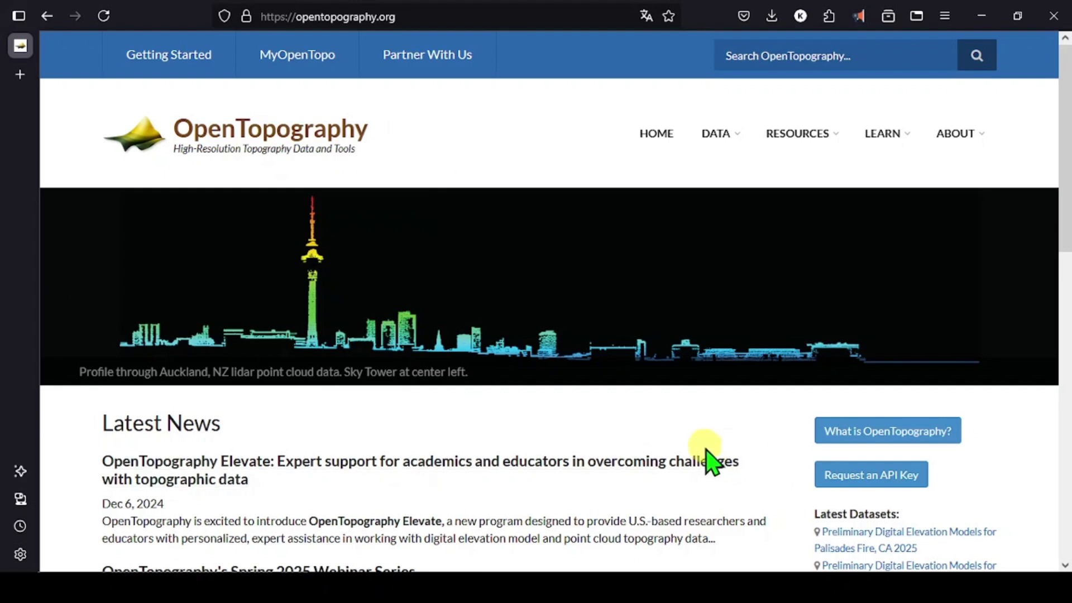
# Switch to the OpenTopography website in the browser, look over its home page and open the MyOpenTopo login page
pyautogui.scroll(-1, 709, 453)
pyautogui.scroll(-5, 709, 452)
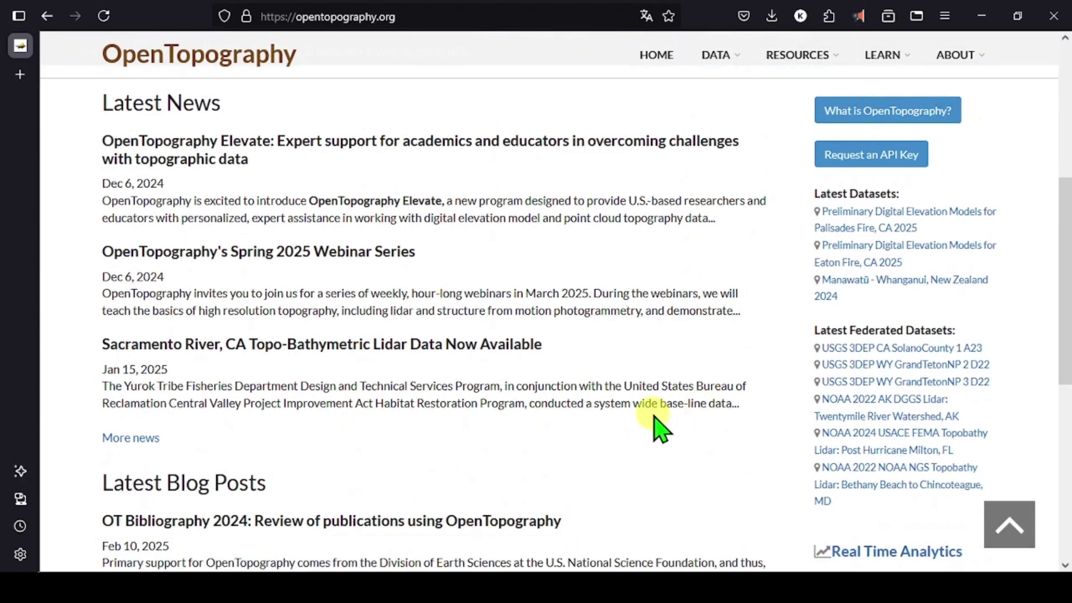
pyautogui.scroll(-5, 657, 425)
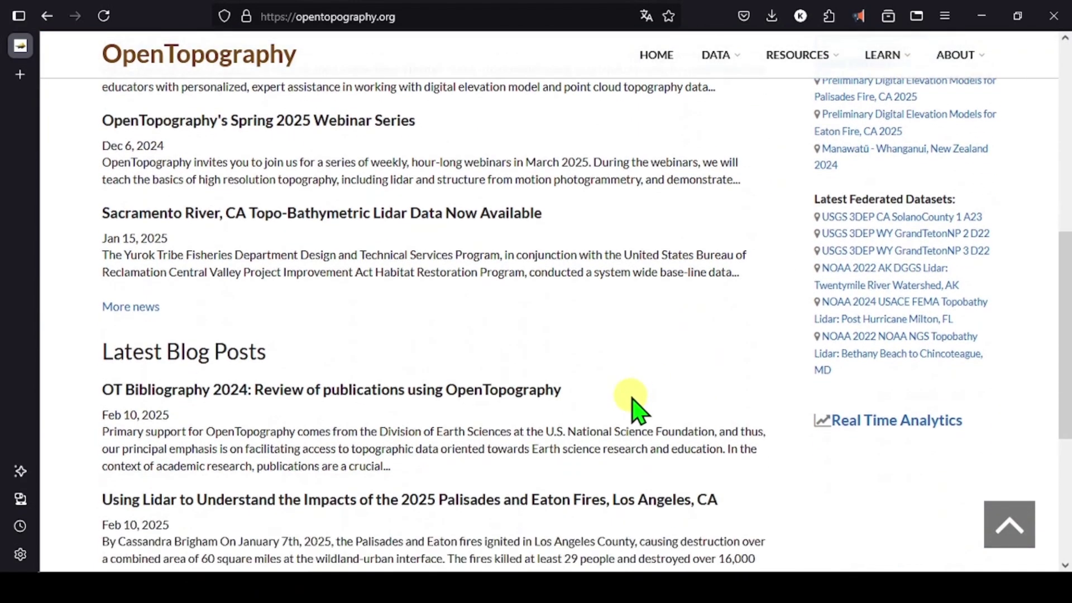
pyautogui.scroll(10, 615, 396)
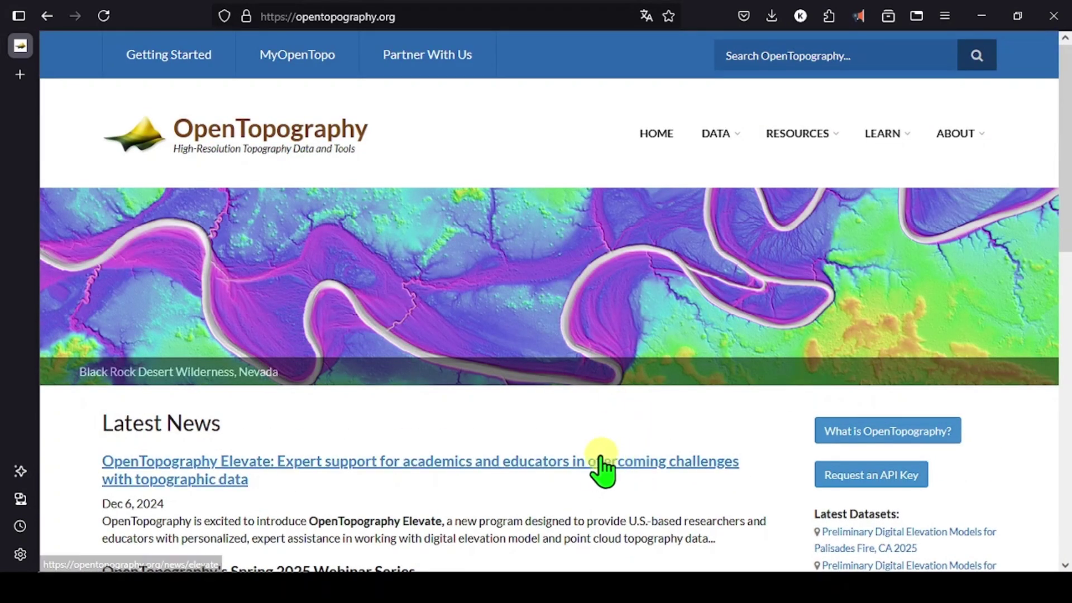
pyautogui.click(312, 54)
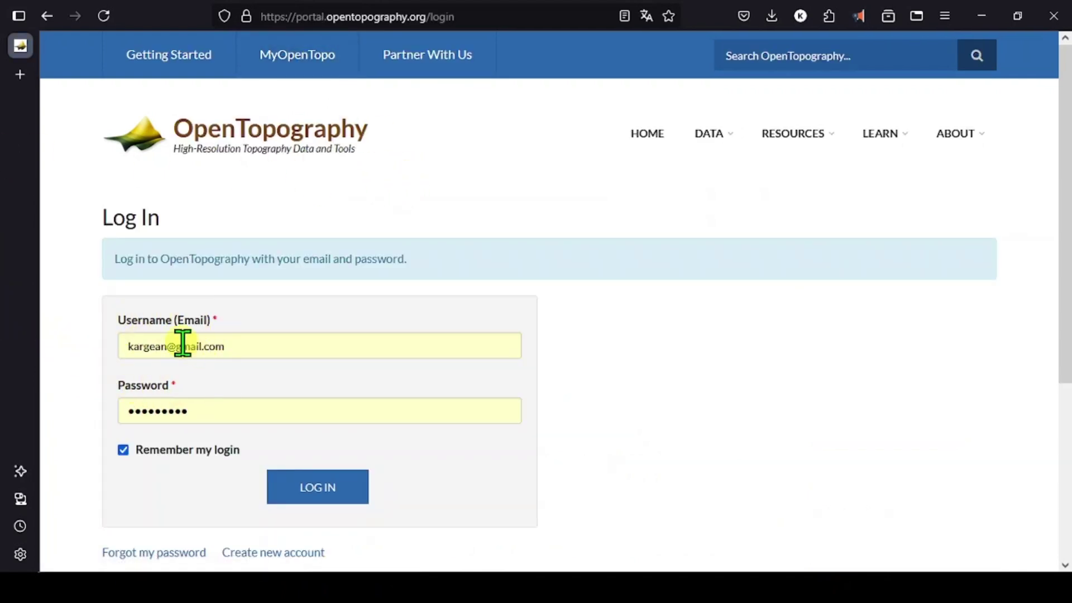
# Open OpenTopography's new account registration form, examine the required fields, and return to MyOpenTopo
pyautogui.click(292, 495)
pyautogui.scroll(-3, 556, 306)
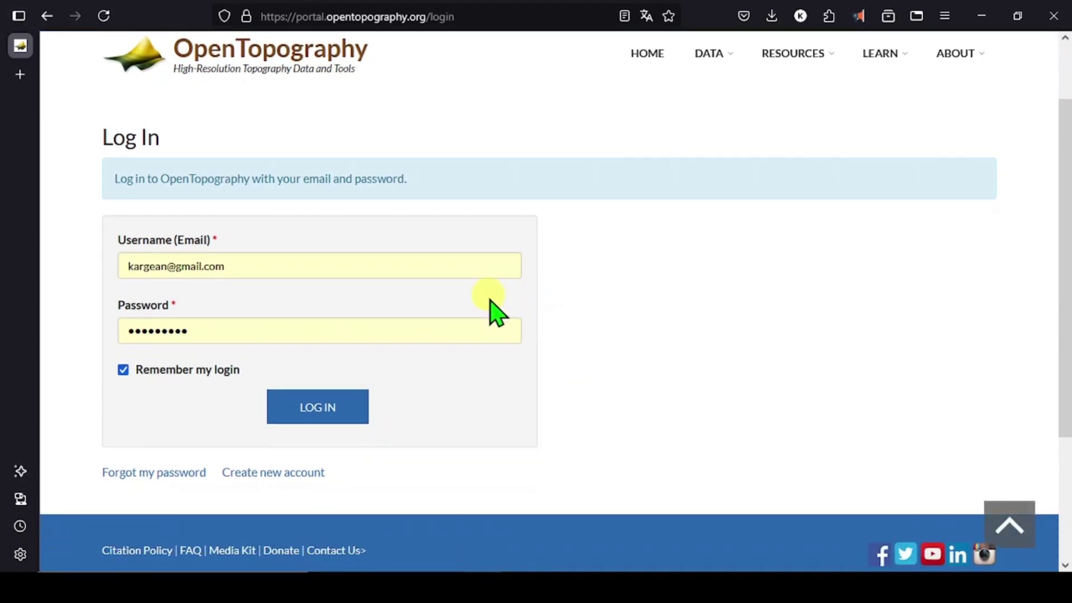
pyautogui.click(251, 474)
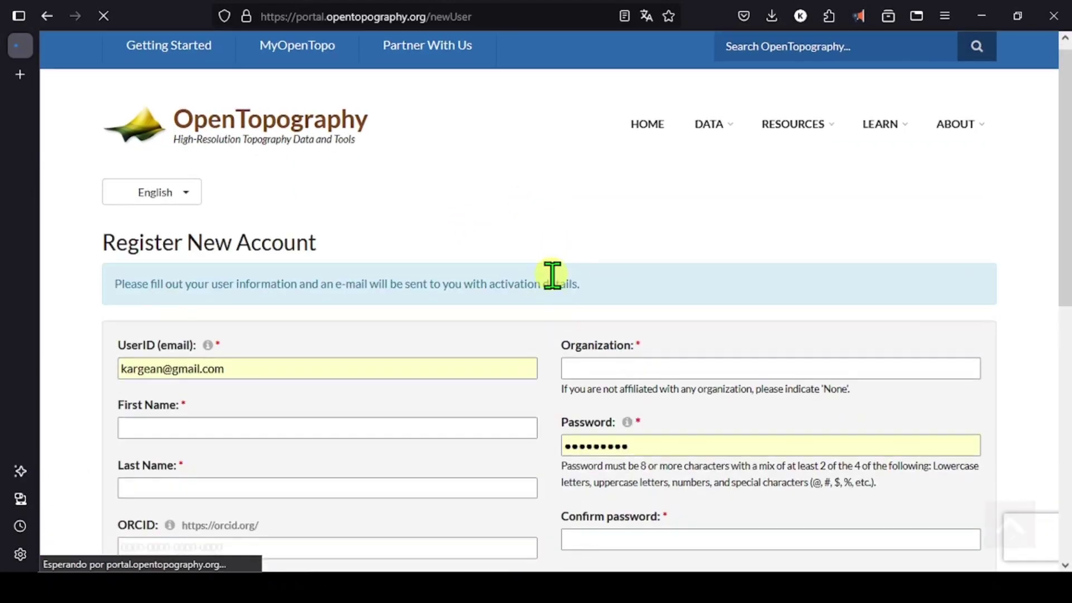
pyautogui.scroll(-3, 555, 282)
pyautogui.scroll(-3, 552, 287)
pyautogui.scroll(3, 553, 288)
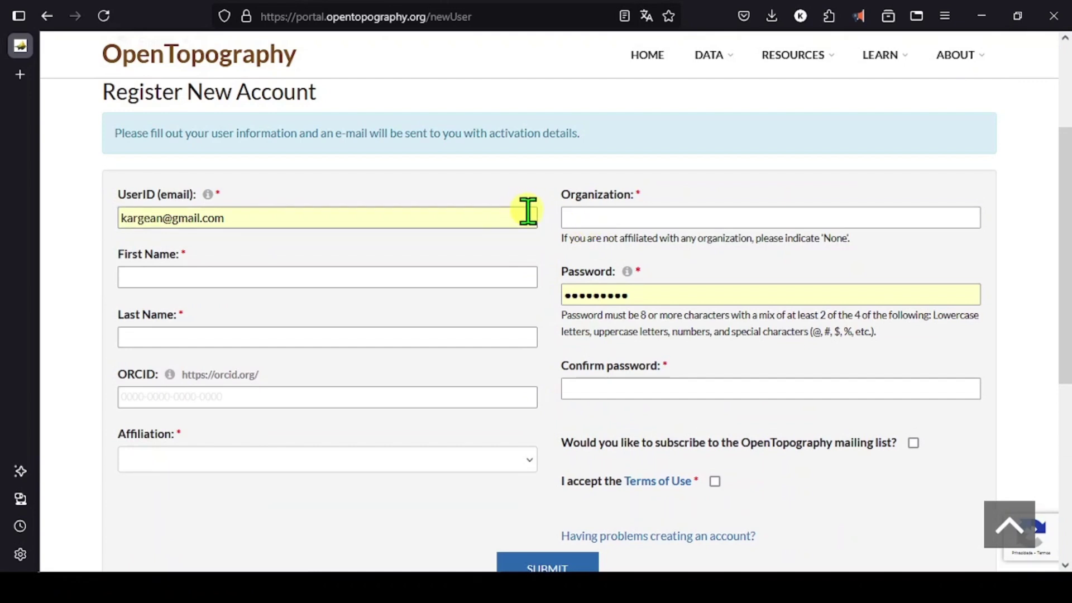
pyautogui.scroll(3, 530, 215)
pyautogui.click(283, 68)
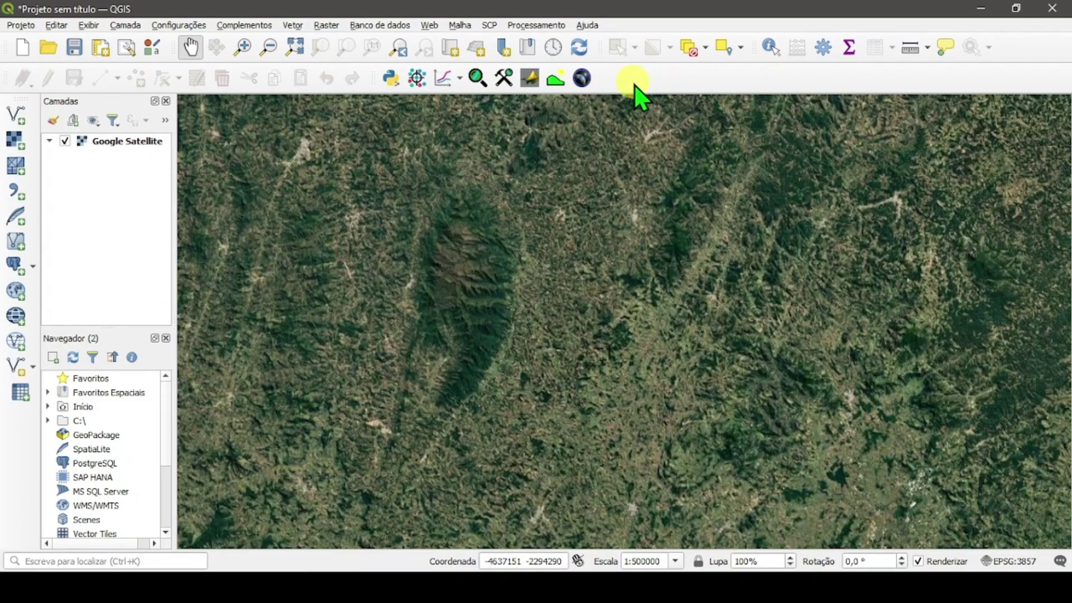
# Switch back to QGIS, open the OpenTopography DEM Downloader and choose Copernicus Global DSM 30m as the DEM to download
pyautogui.click(530, 81)
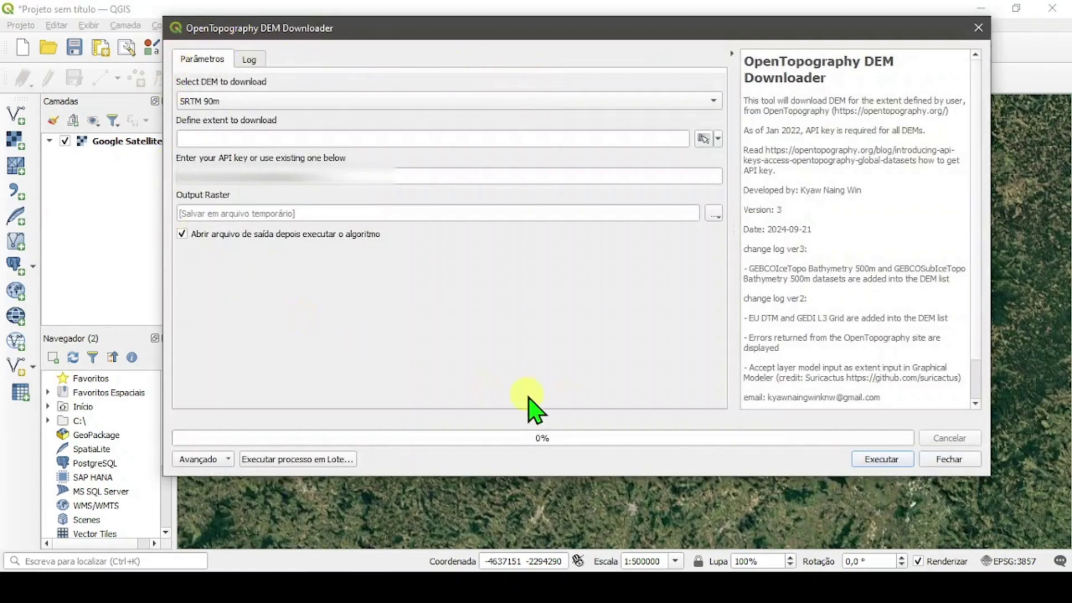
pyautogui.click(418, 101)
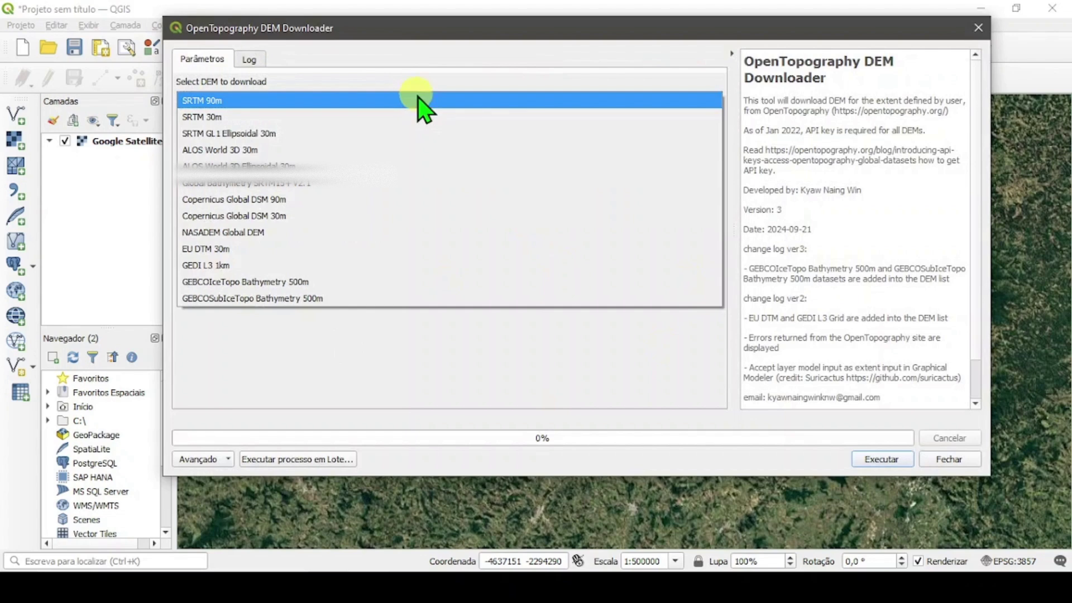
pyautogui.click(307, 222)
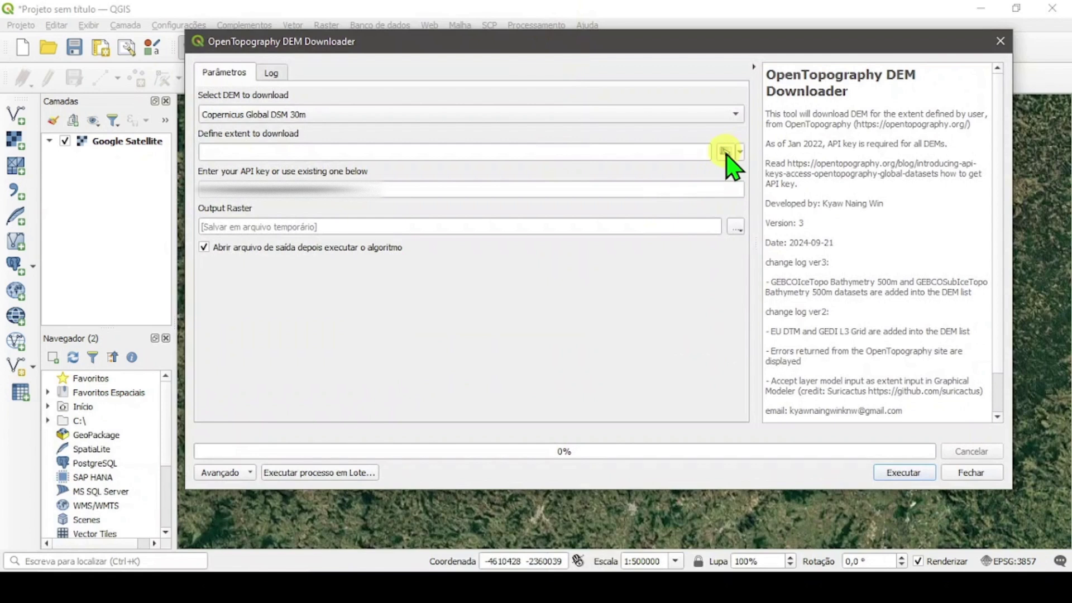
# Define the DEM download extent from the current map canvas extent
pyautogui.click(726, 153)
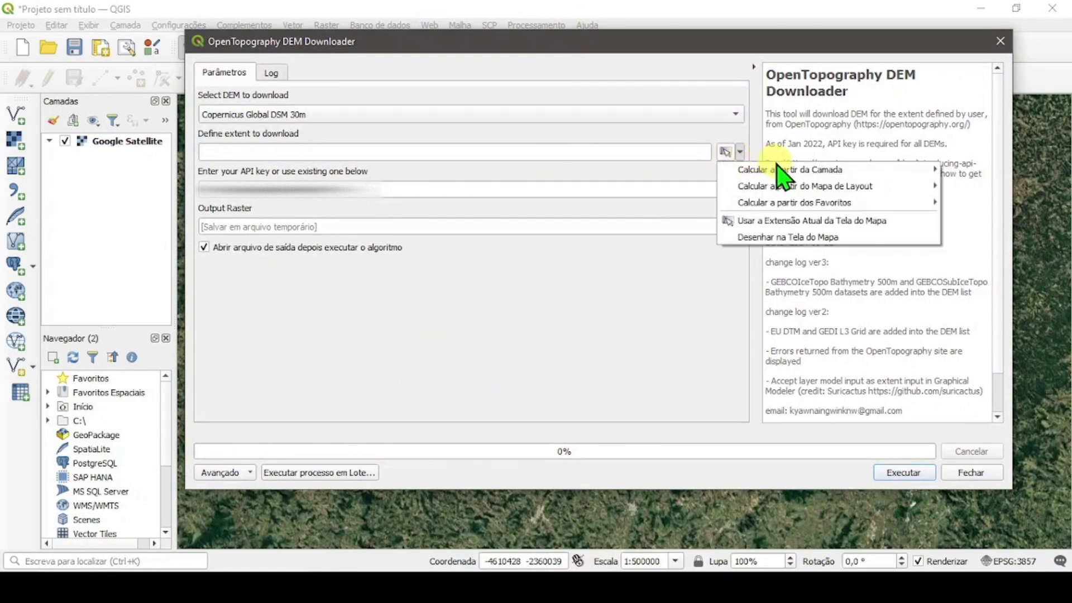
pyautogui.moveTo(778, 167)
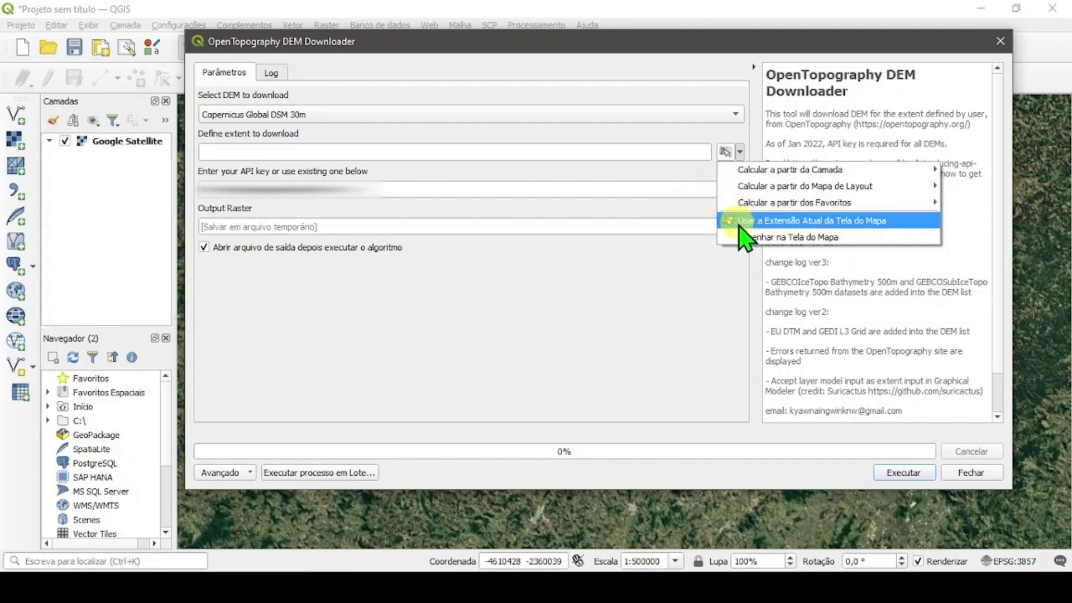
pyautogui.click(725, 152)
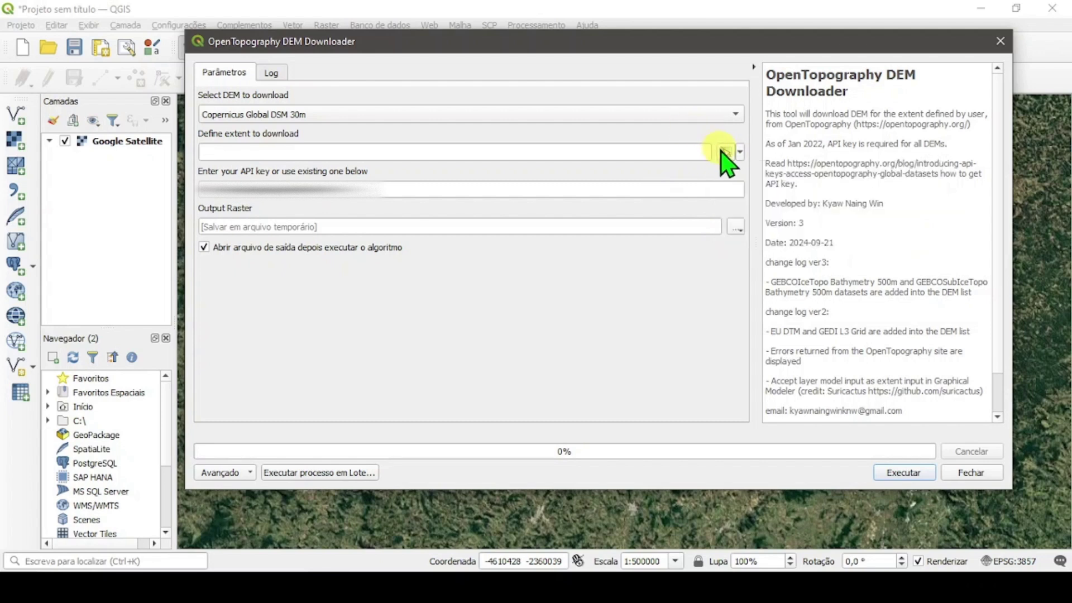
pyautogui.click(725, 152)
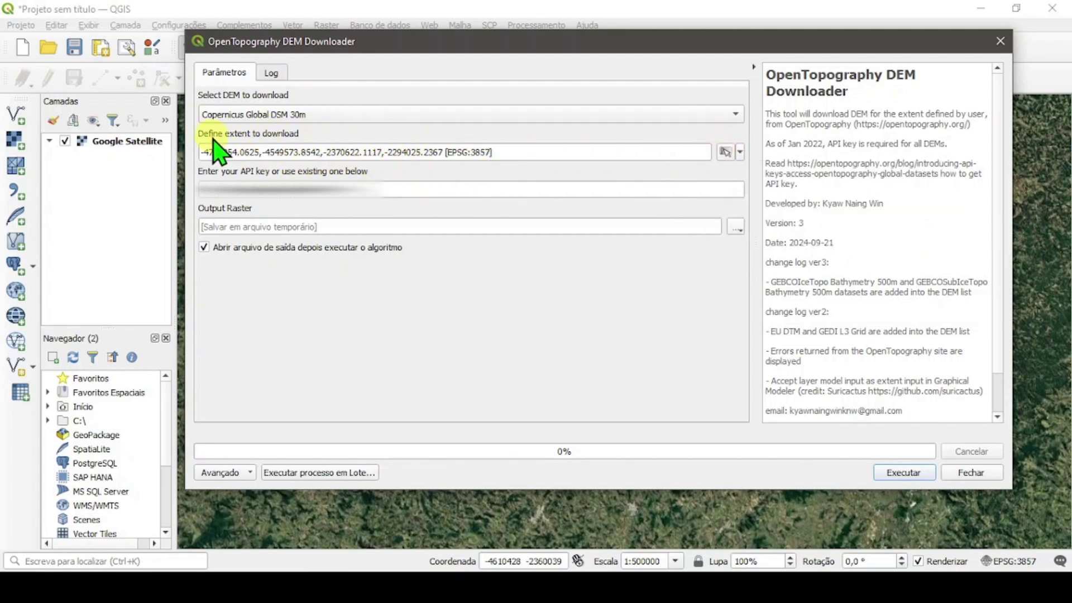
# Run the DEM download with the existing API key and a temporary output raster, and close the downloader
pyautogui.doubleClick(346, 186)
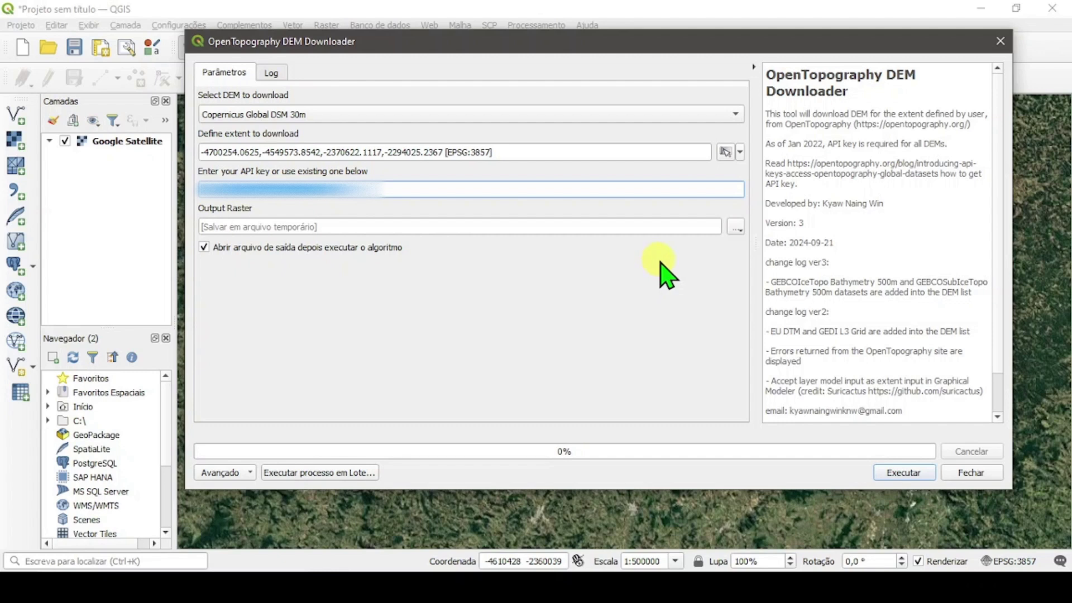
pyautogui.click(896, 479)
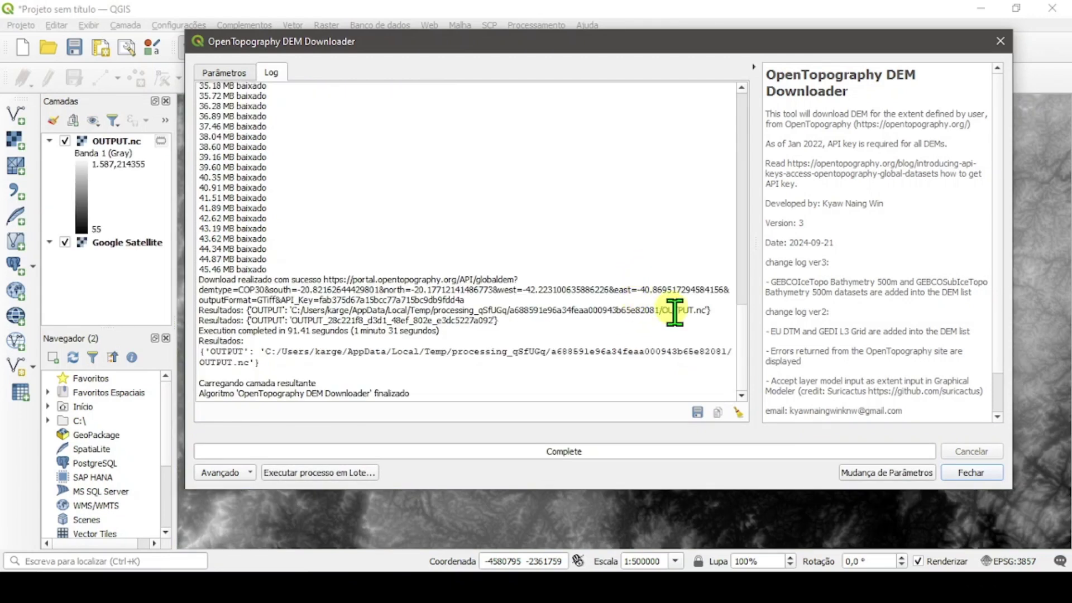
pyautogui.click(972, 473)
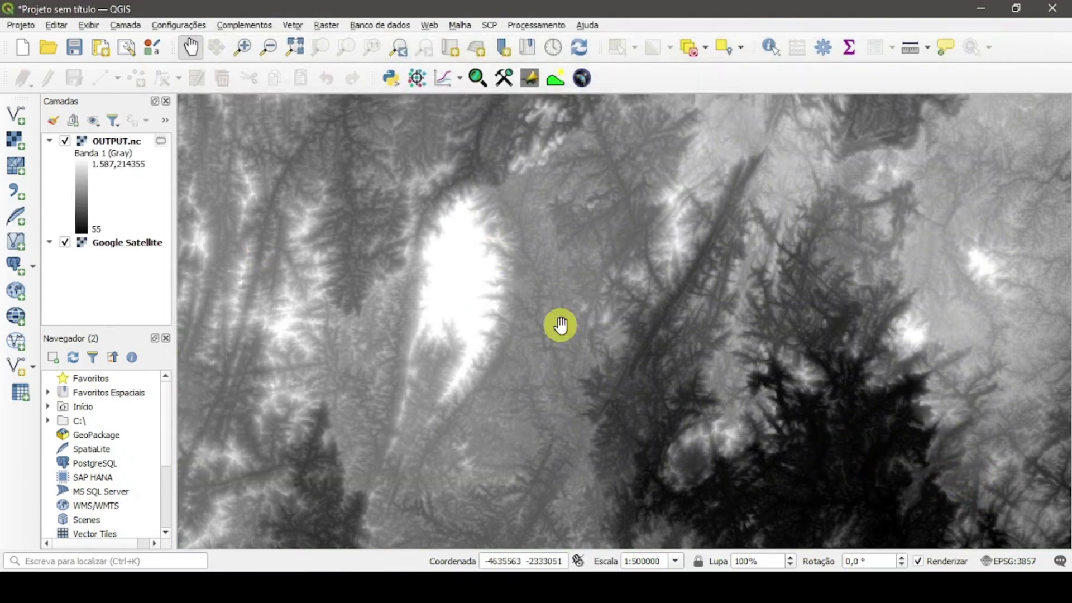
# Hide the Google Satellite layer and frame the whole downloaded DEM at a scale of 1:1000000
pyautogui.scroll(-1, 600, 366)
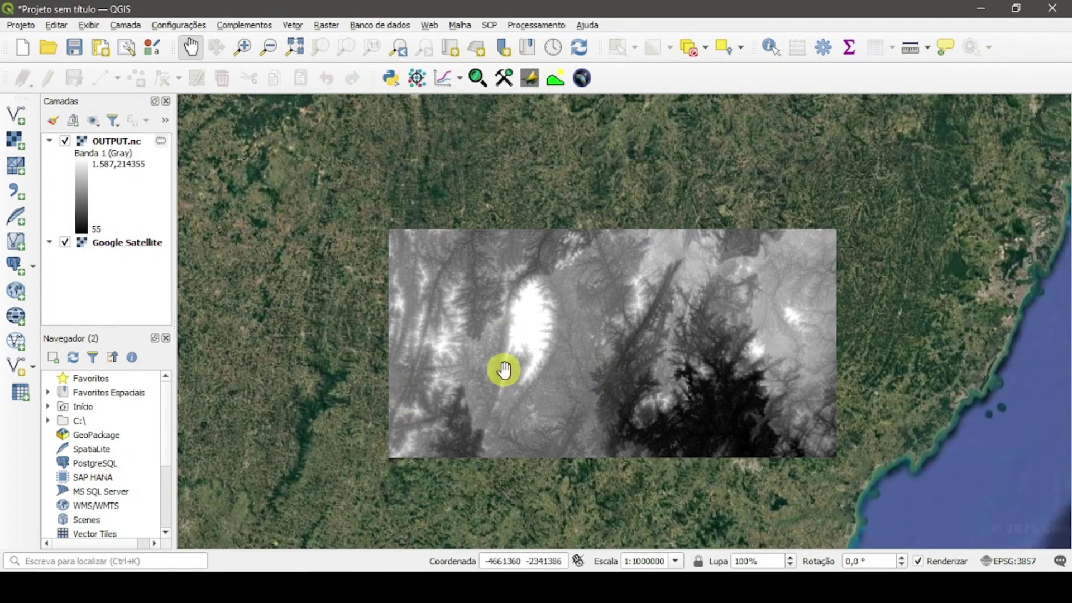
pyautogui.scroll(1, 598, 365)
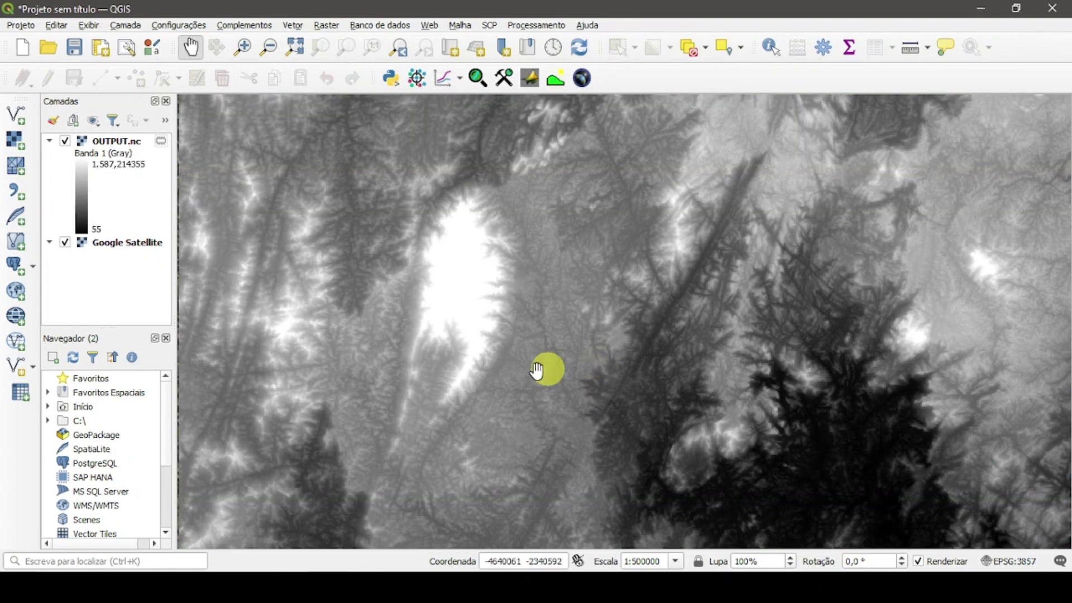
pyautogui.click(66, 243)
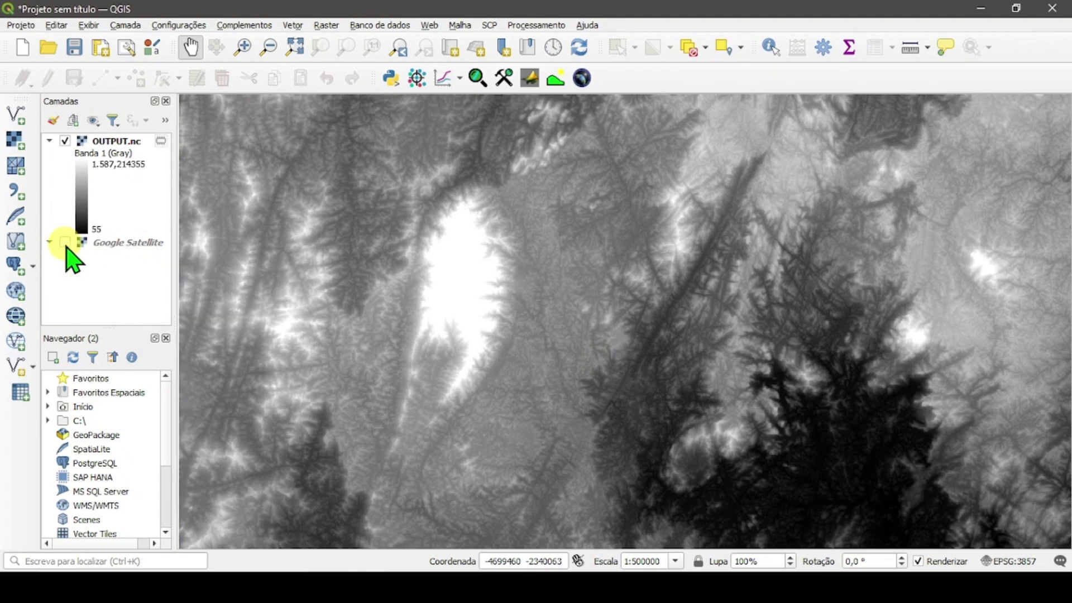
pyautogui.scroll(-1, 607, 307)
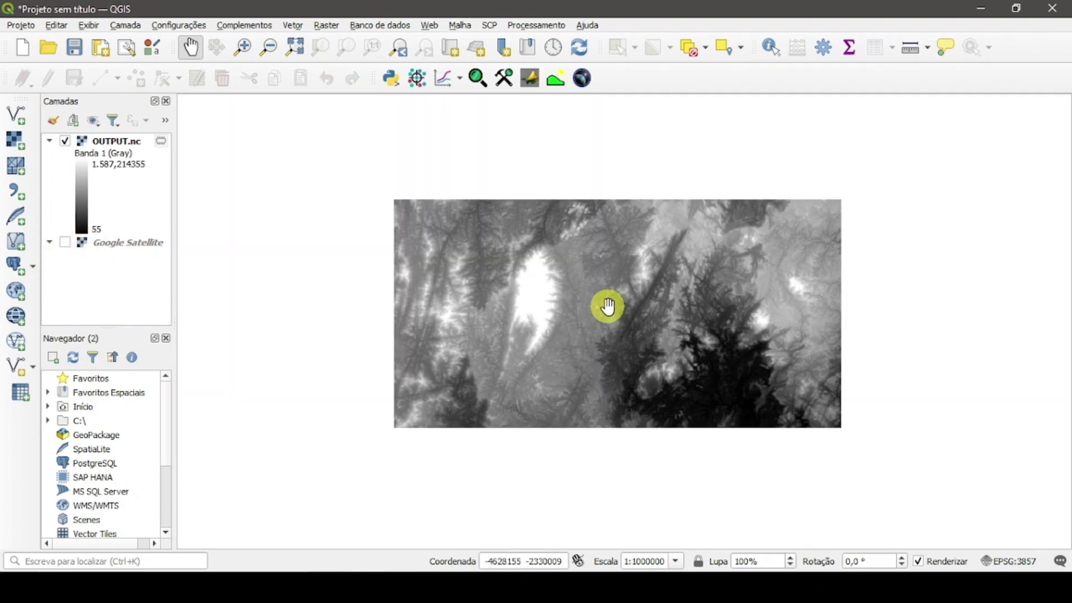
pyautogui.scroll(1, 608, 305)
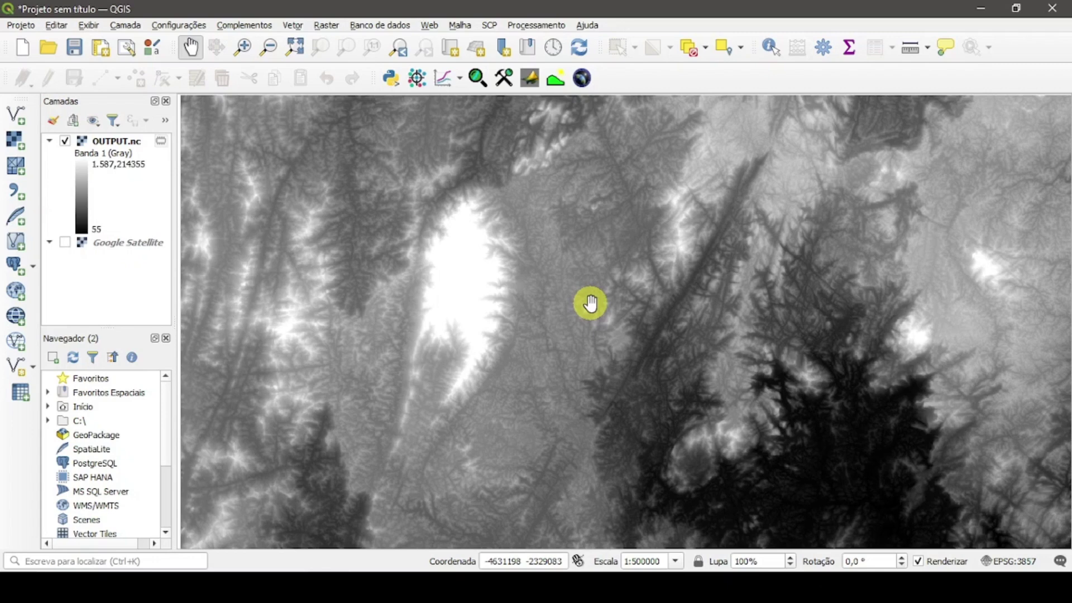
pyautogui.scroll(-1, 620, 305)
pyautogui.moveTo(593, 303); pyautogui.dragTo(551, 283)
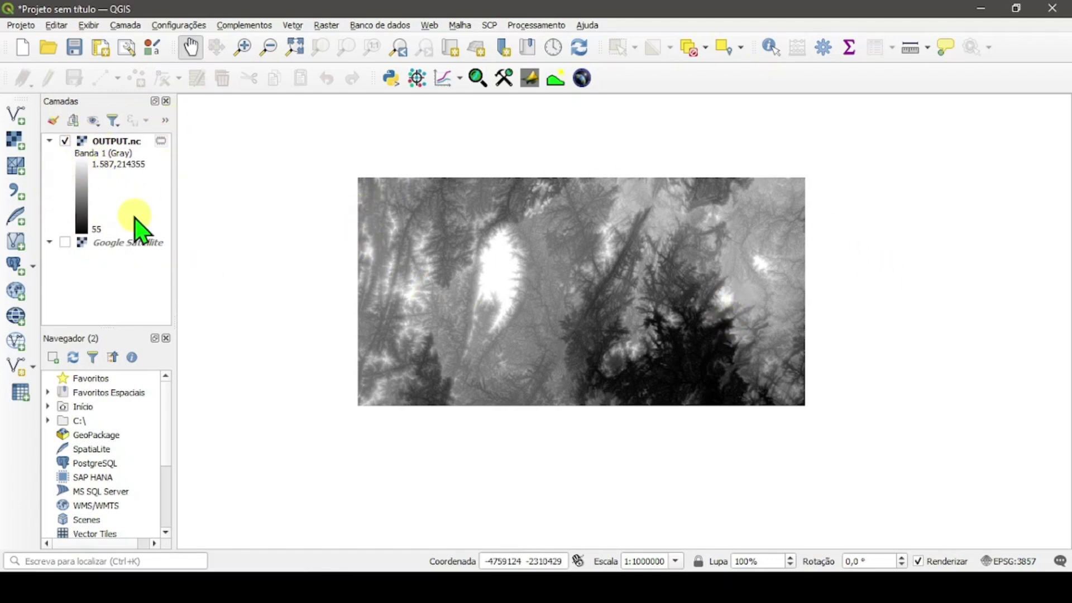
# Set the accuracy of the OUTPUT.nc layer's min/max statistics to Real (mais lento) in its symbology and apply the change
pyautogui.doubleClick(110, 143)
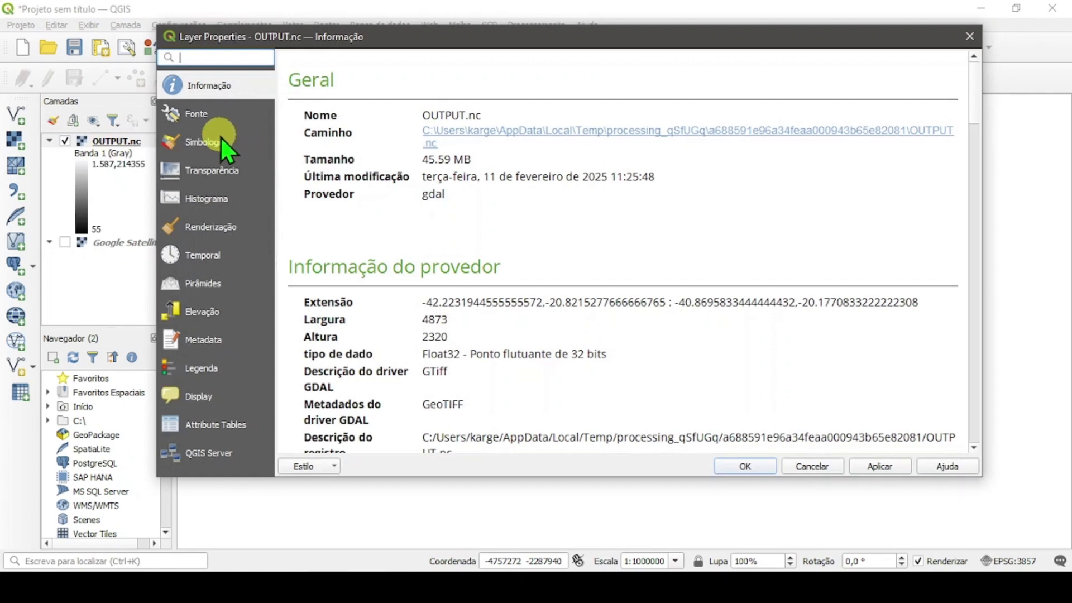
pyautogui.click(222, 144)
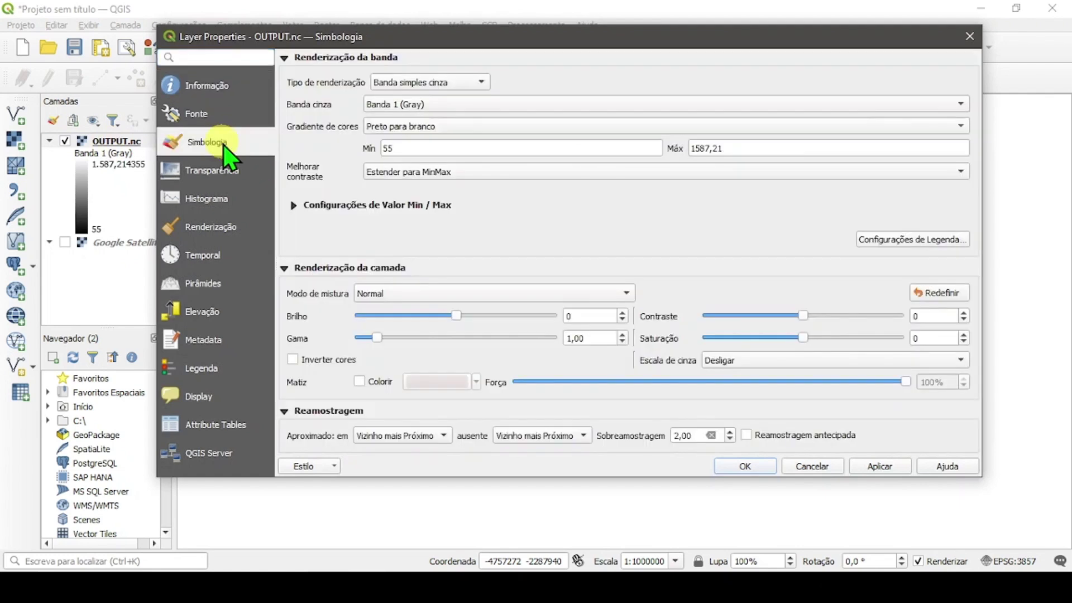
pyautogui.click(287, 205)
pyautogui.click(329, 267)
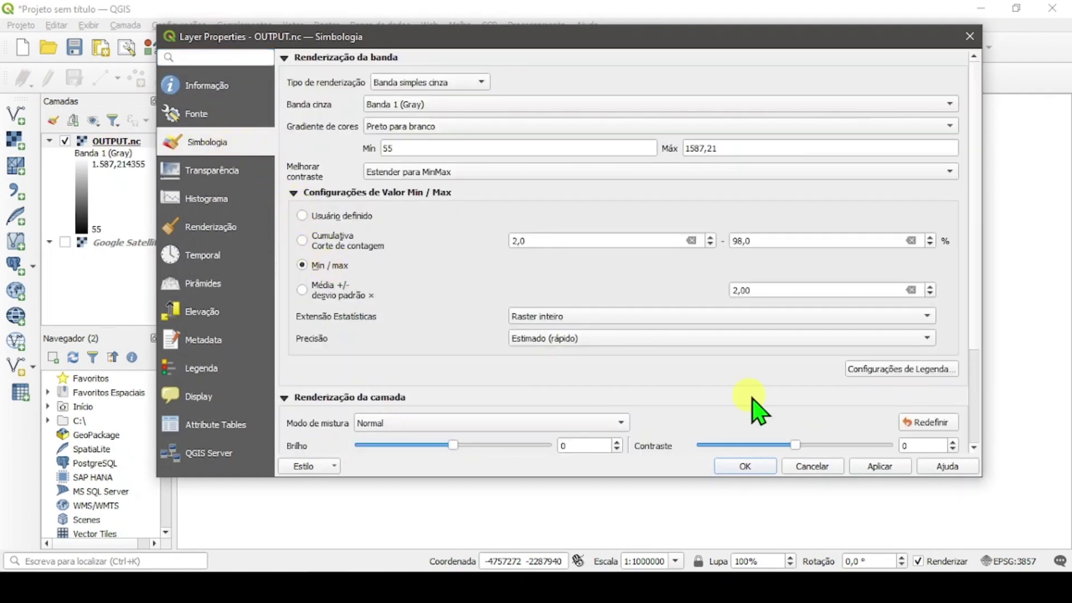
pyautogui.scroll(-1, 987, 273)
pyautogui.scroll(-1, 986, 274)
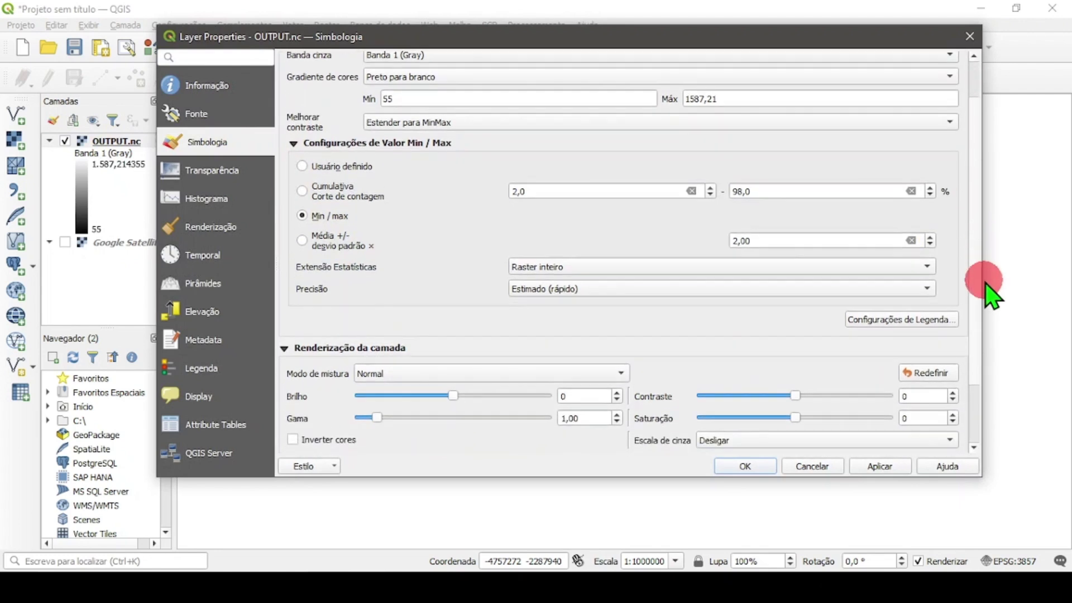
pyautogui.click(515, 290)
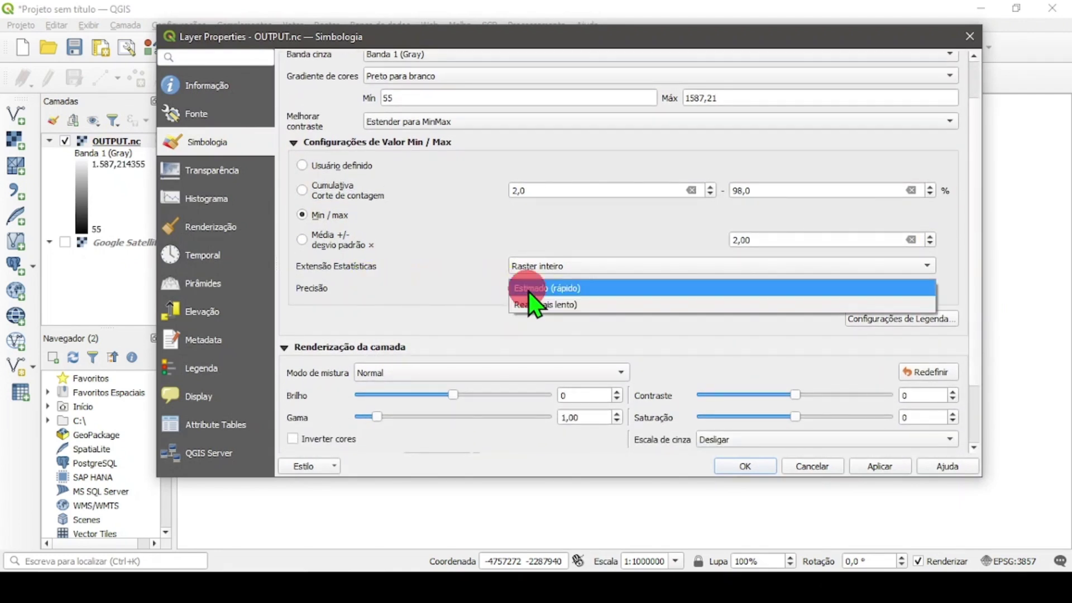
pyautogui.click(559, 305)
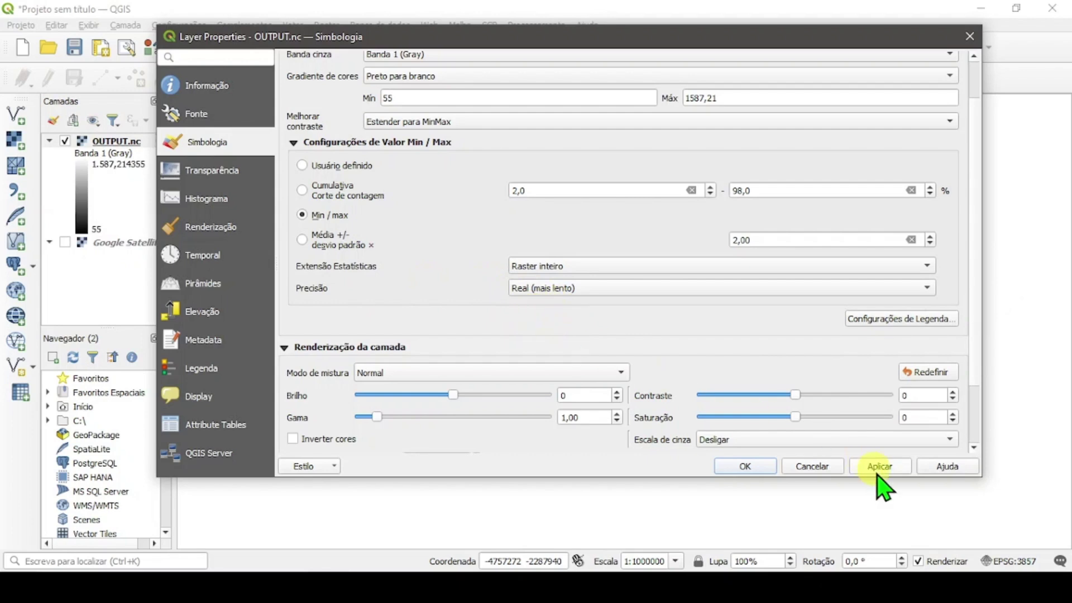
pyautogui.click(892, 468)
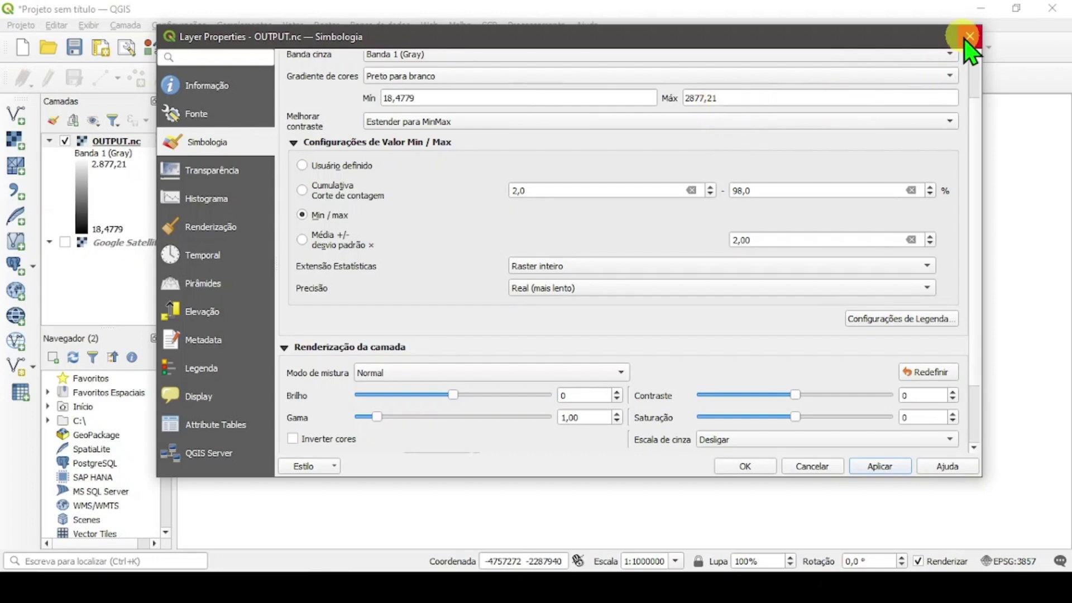
pyautogui.click(746, 467)
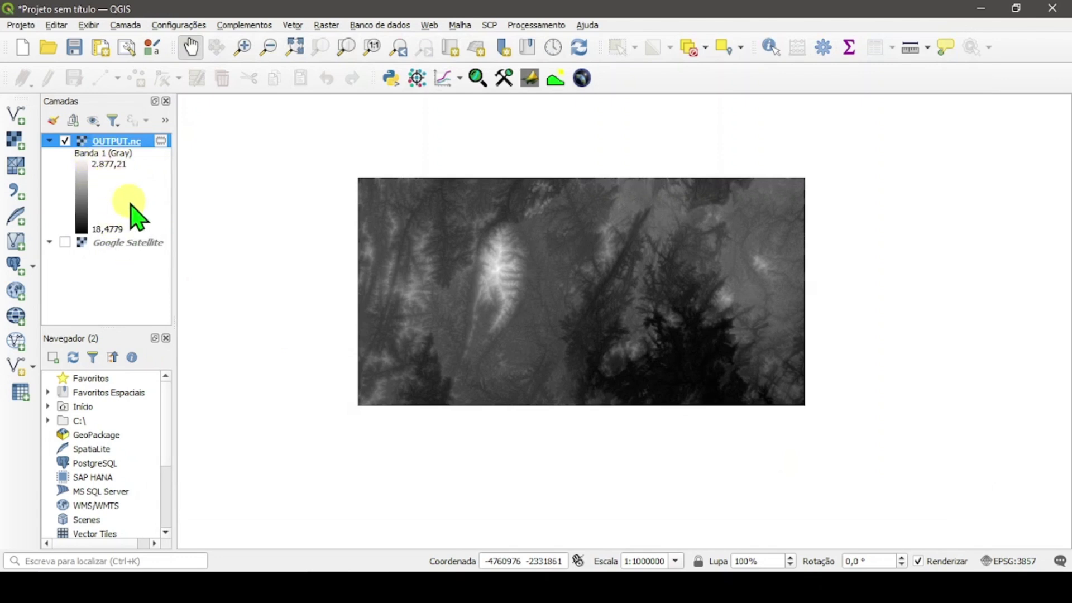
# Open the raster reprojection tool for OUTPUT.nc and set the target CRS to EPSG:31984 - SIRGAS 2000 / UTM zone 24S
pyautogui.scroll(1, 744, 418)
pyautogui.moveTo(570, 273); pyautogui.dragTo(782, 431)
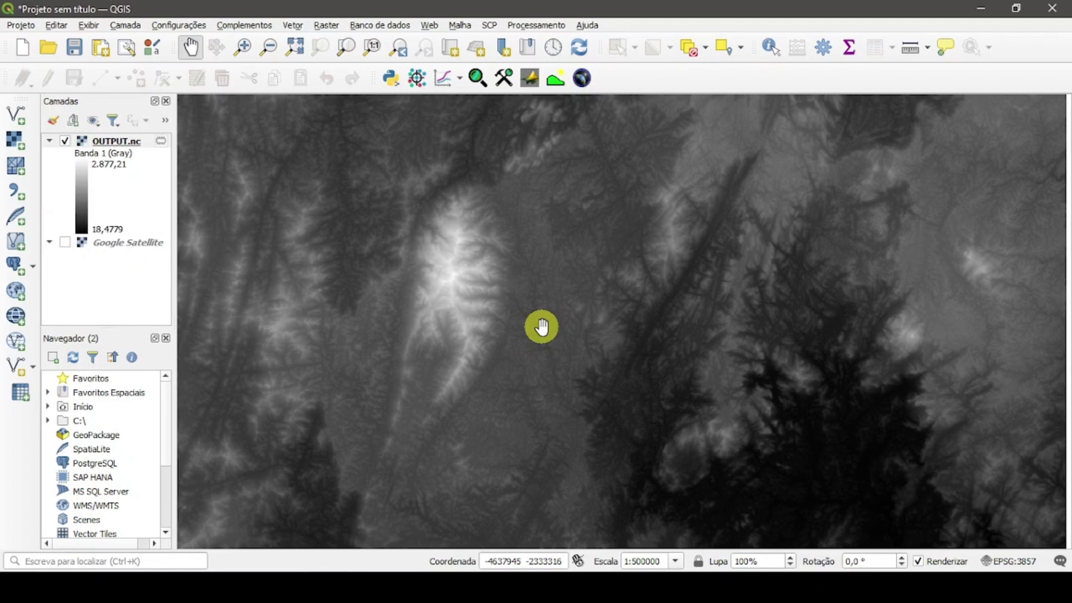
pyautogui.click(109, 142)
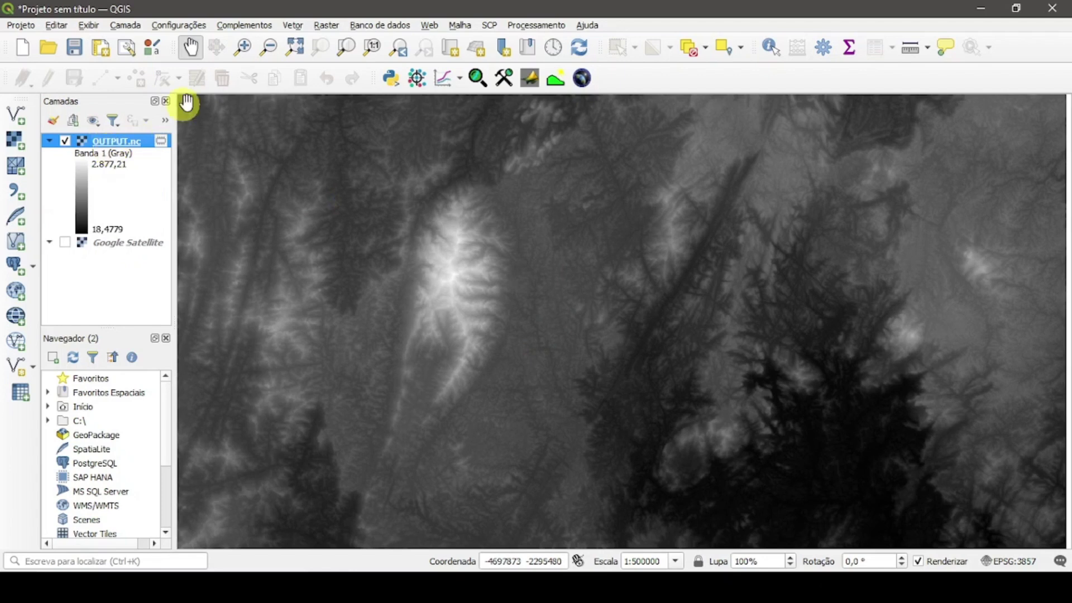
pyautogui.click(324, 25)
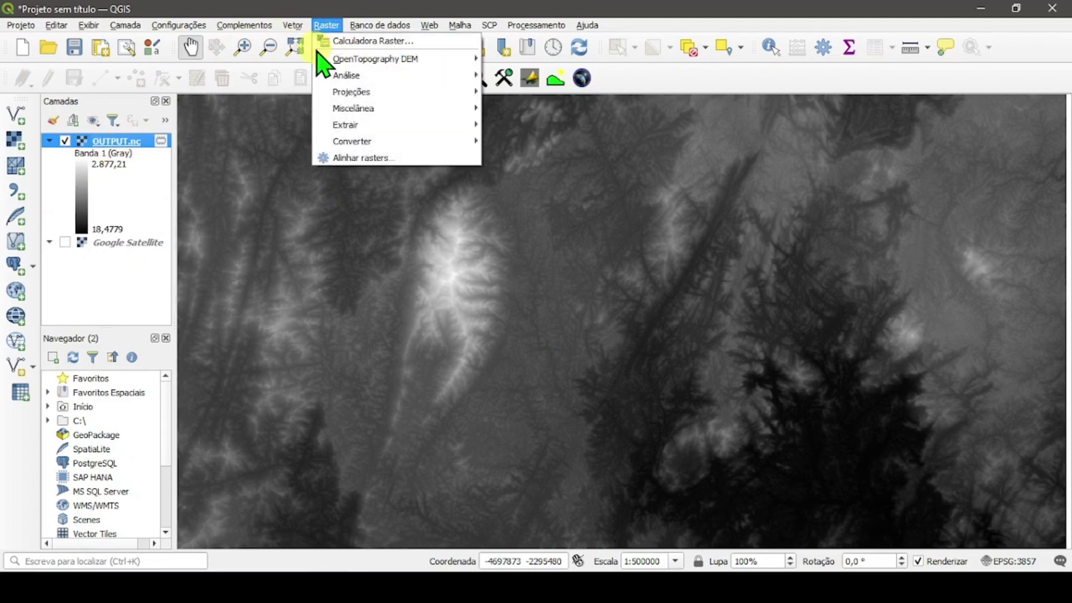
pyautogui.moveTo(398, 94)
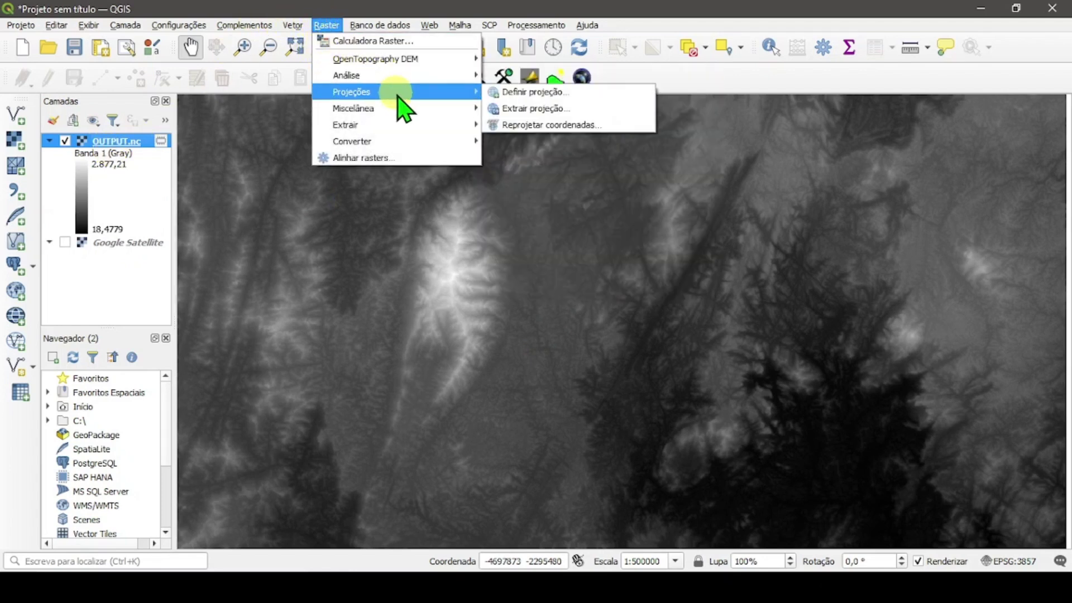
pyautogui.click(564, 125)
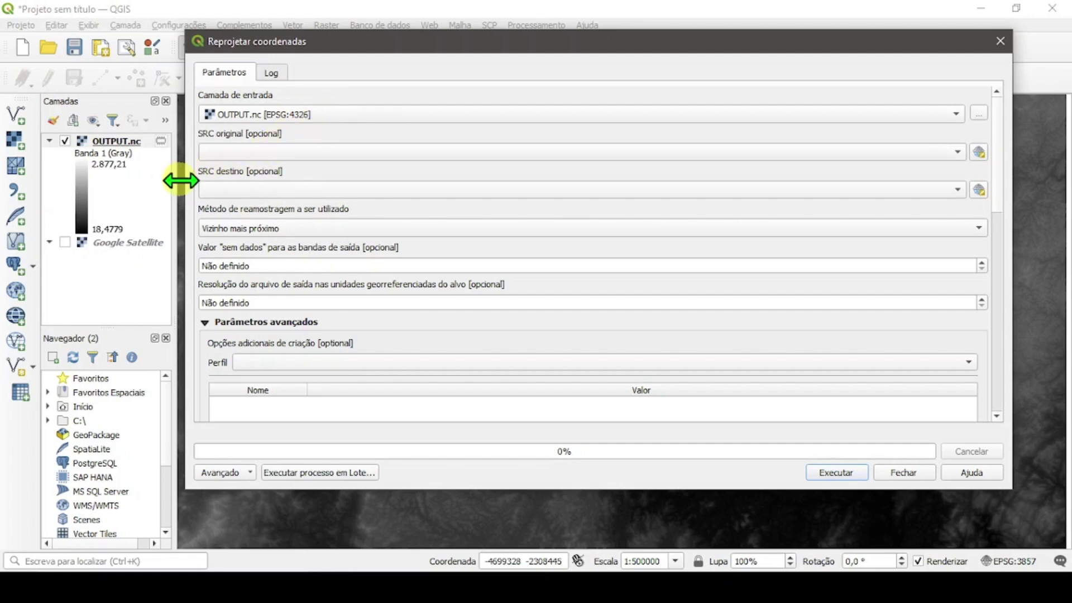
pyautogui.click(261, 190)
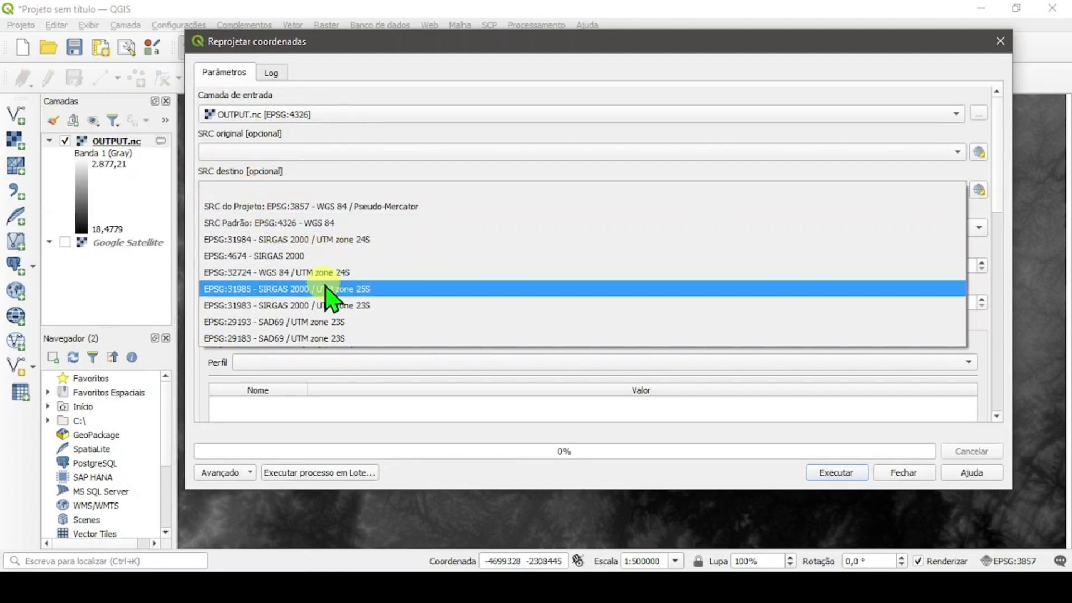
pyautogui.click(318, 239)
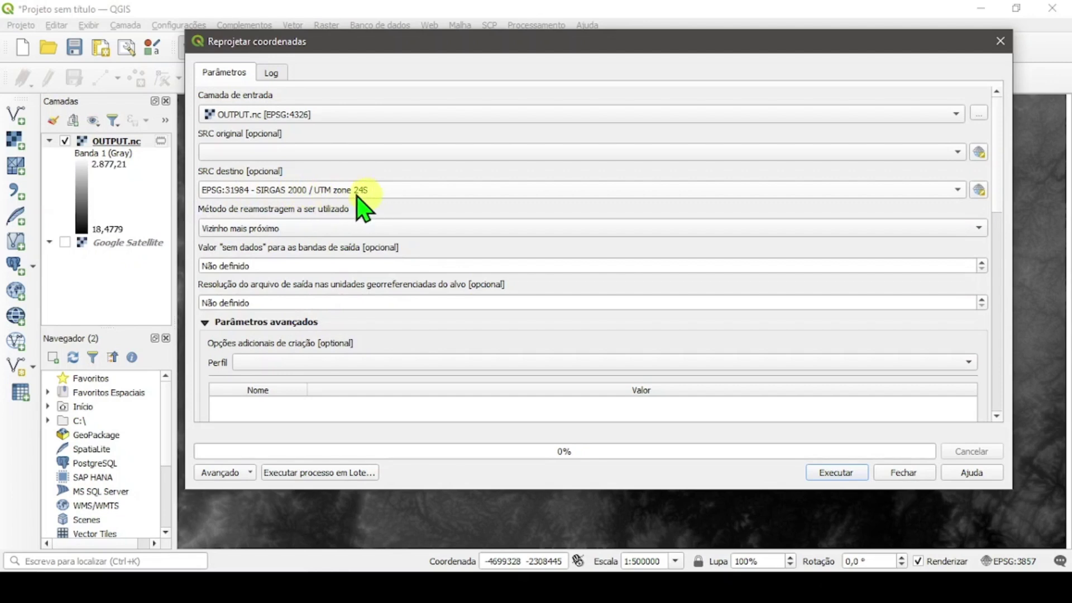
# Filter the predefined reference systems for 31984 and select SIRGAS 2000 / UTM zone 24S as the target CRS
pyautogui.click(980, 193)
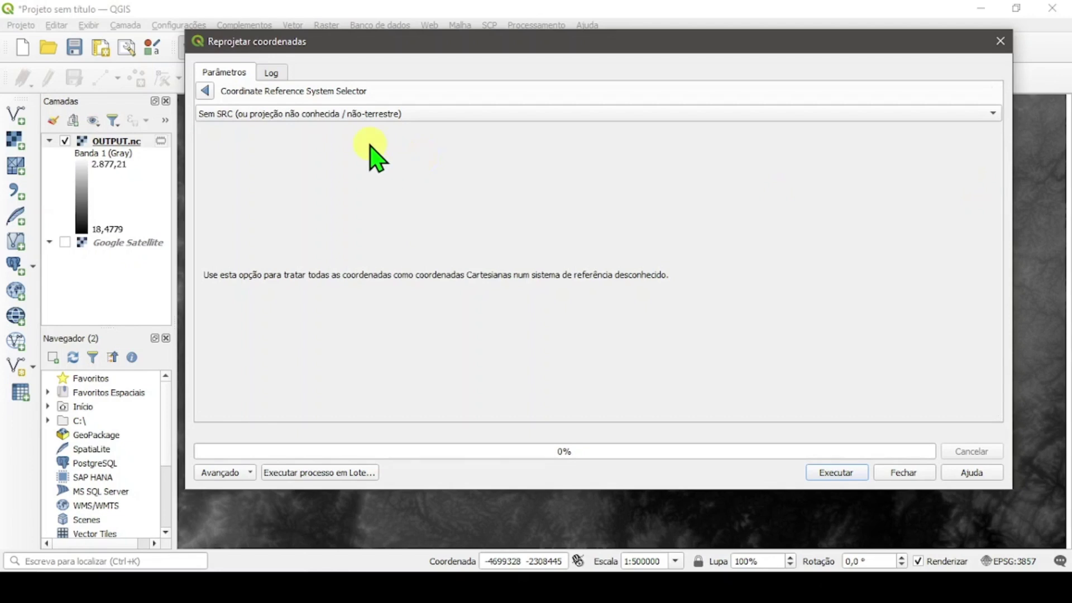
pyautogui.click(245, 115)
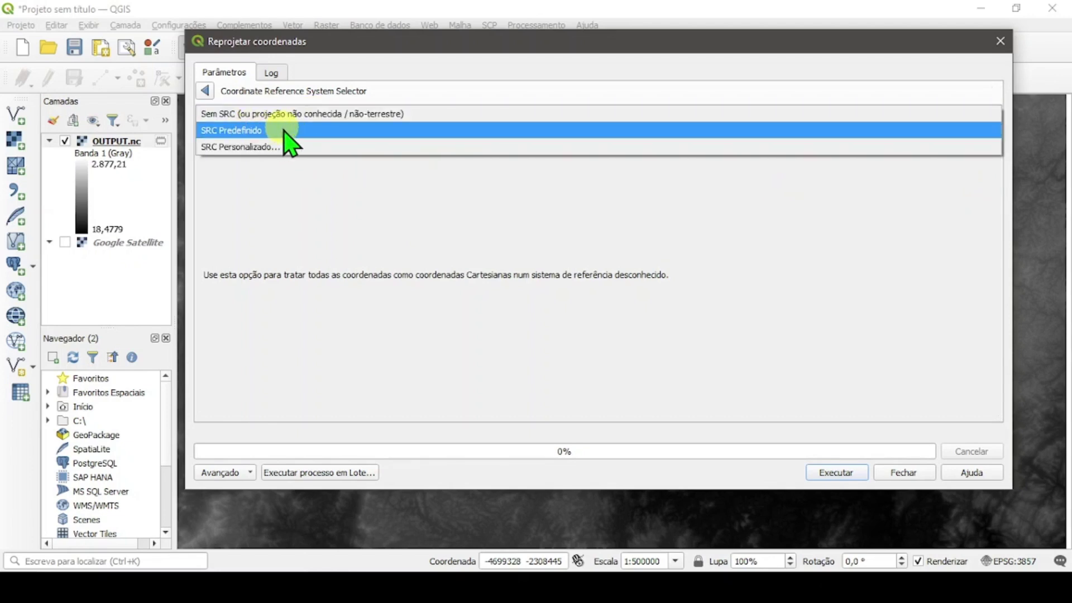
pyautogui.click(283, 130)
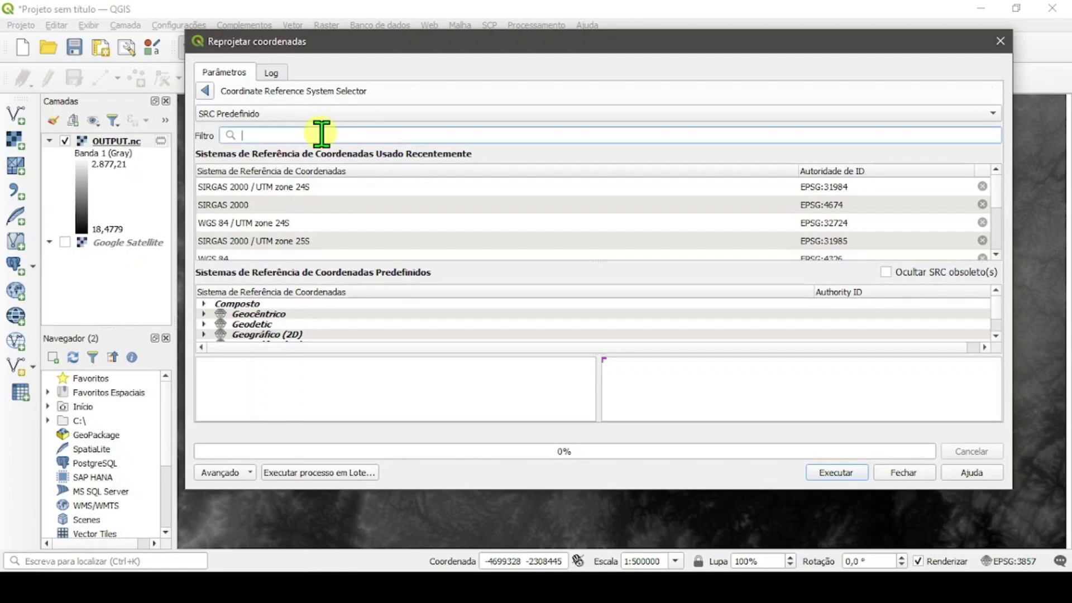
pyautogui.write('31984')
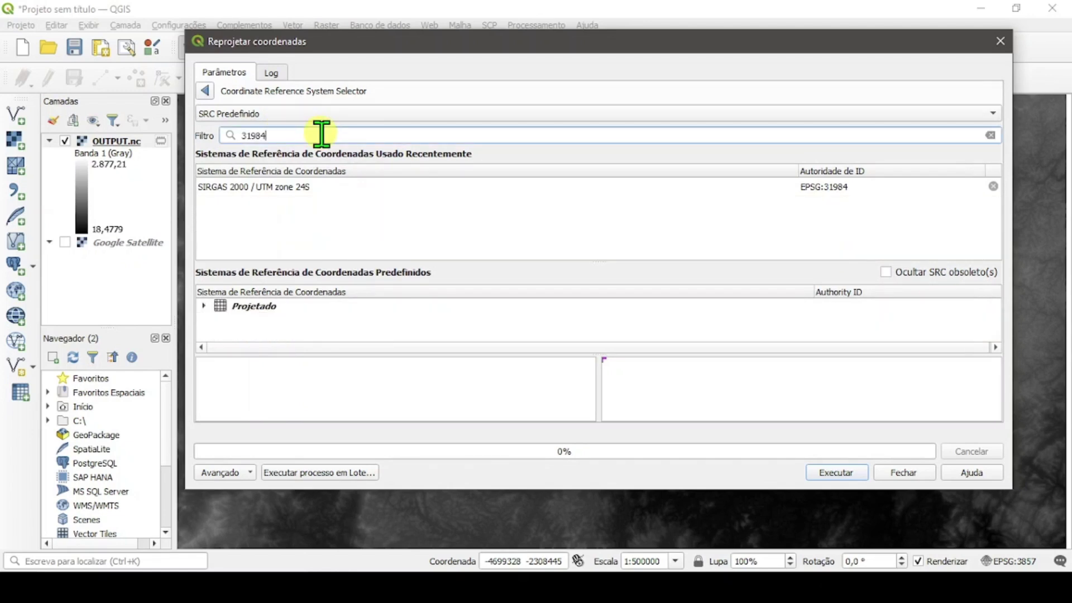
pyautogui.click(207, 307)
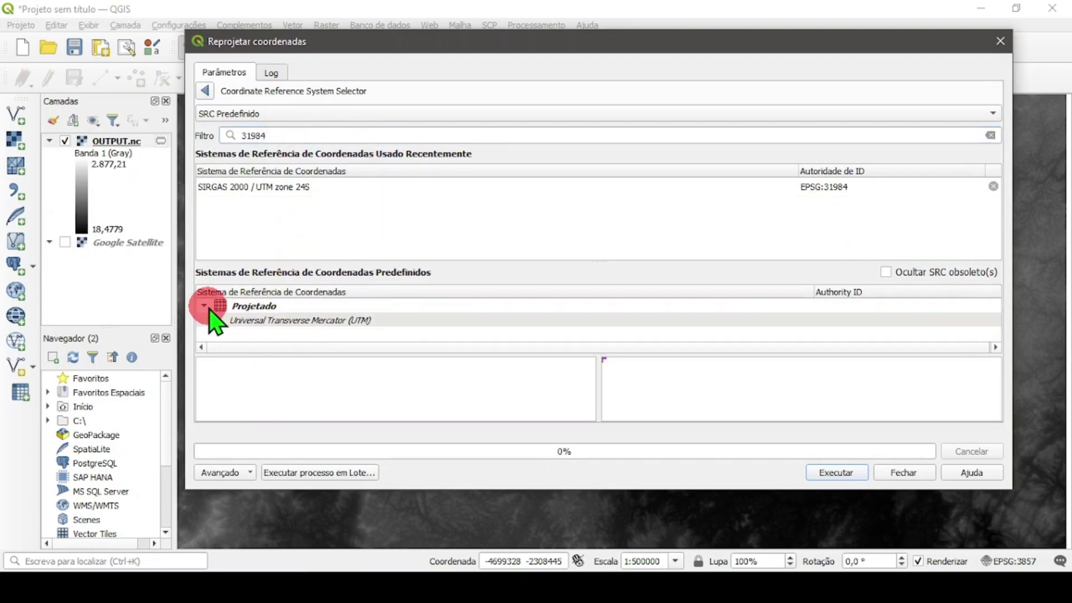
pyautogui.click(220, 320)
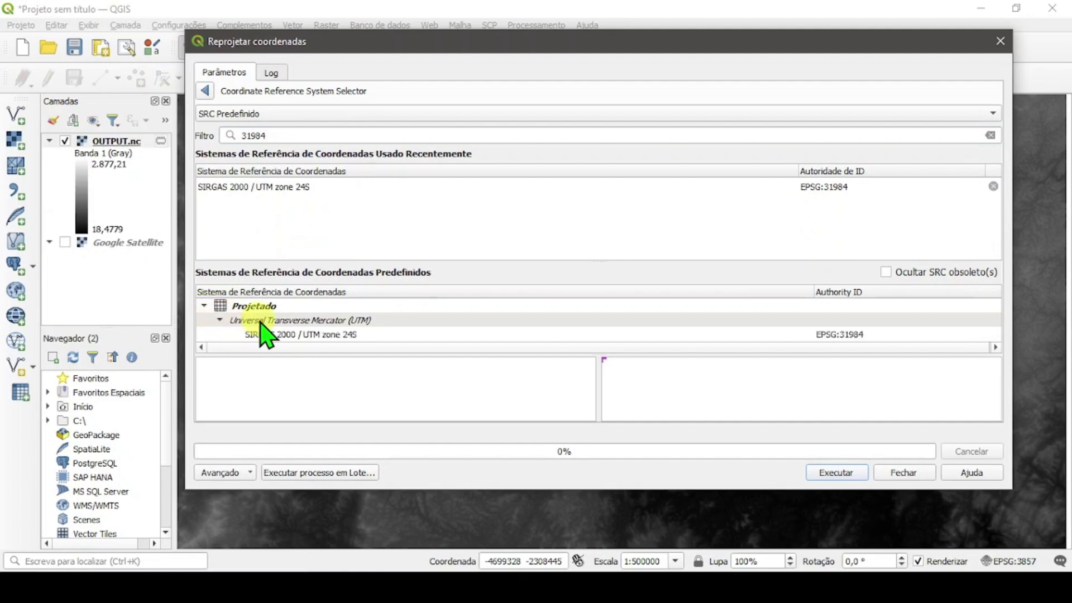
pyautogui.click(282, 335)
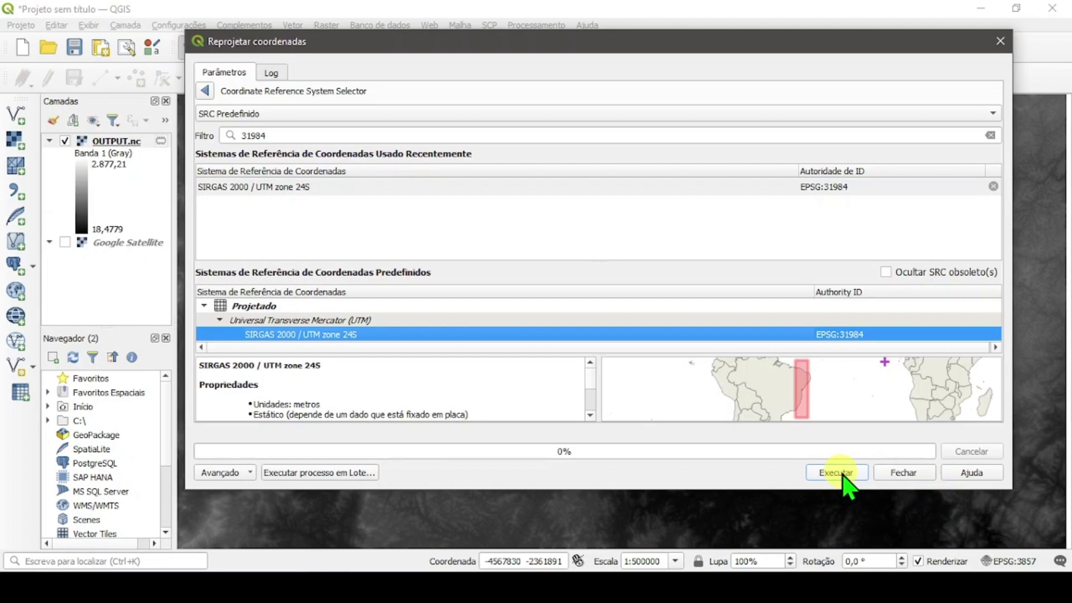
pyautogui.click(204, 94)
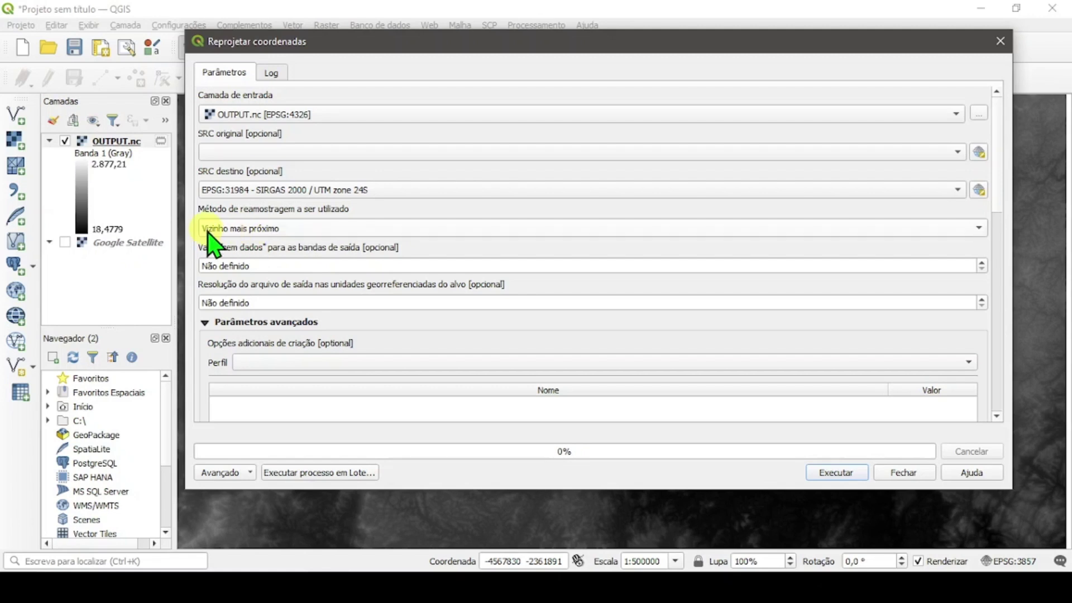
# Keep Vizinho mais próximo as the resampling method and set the output bands' nodata value to -9999
pyautogui.click(267, 228)
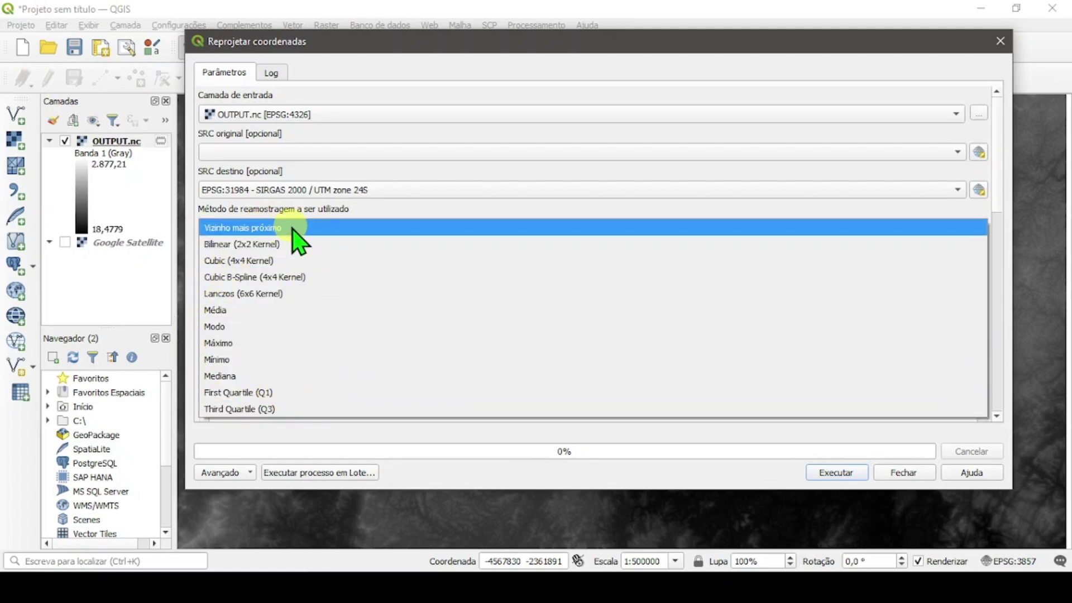
pyautogui.click(336, 211)
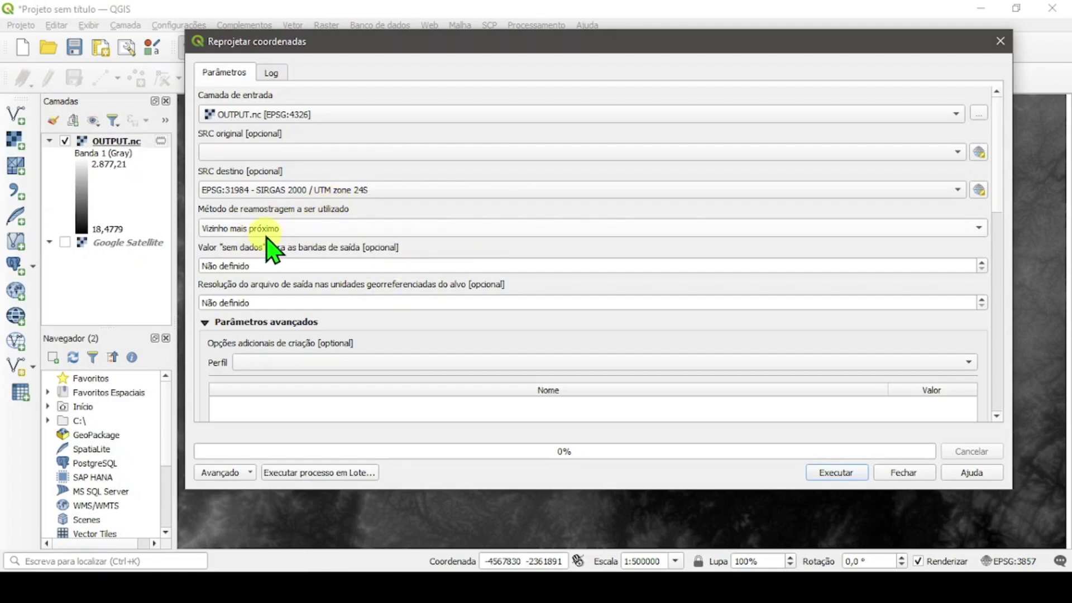
pyautogui.doubleClick(266, 262)
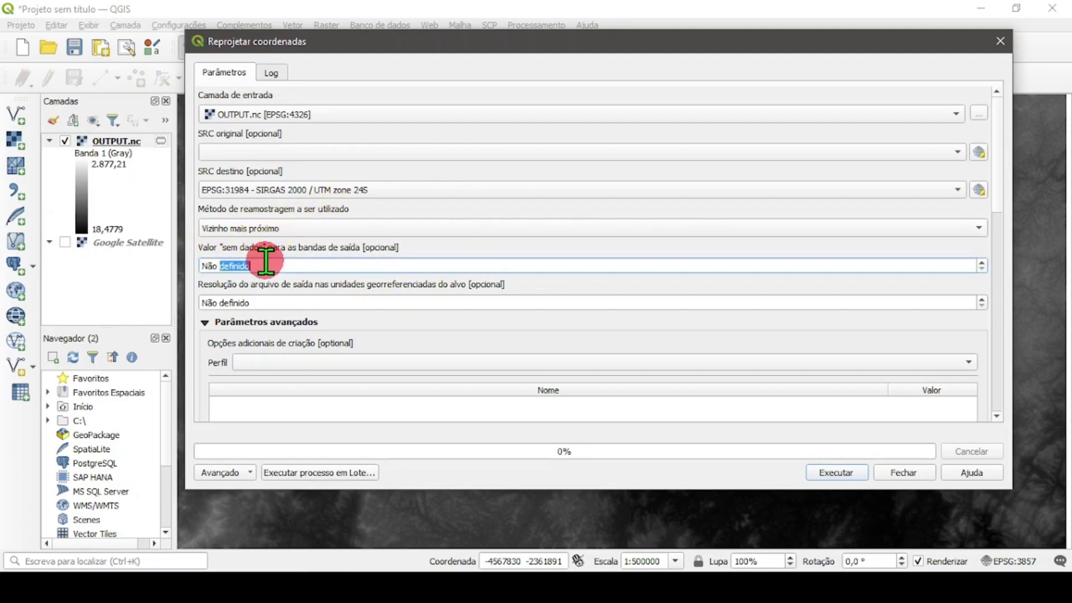
pyautogui.click(266, 261)
pyautogui.write('-9999')
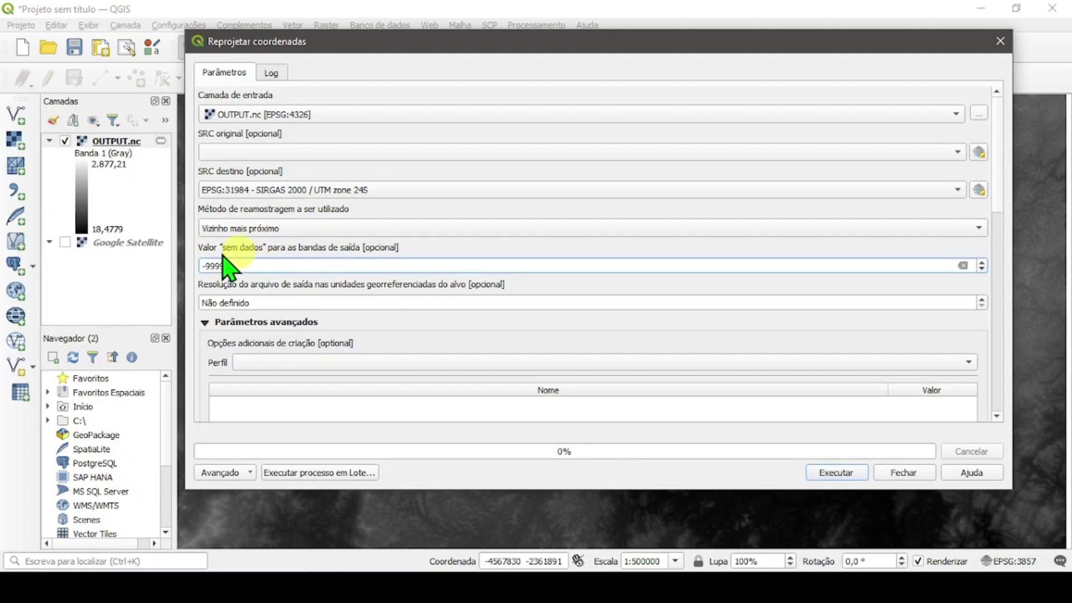
# Choose to save the reprojected raster to a file instead of a temporary output
pyautogui.scroll(-1, 1001, 196)
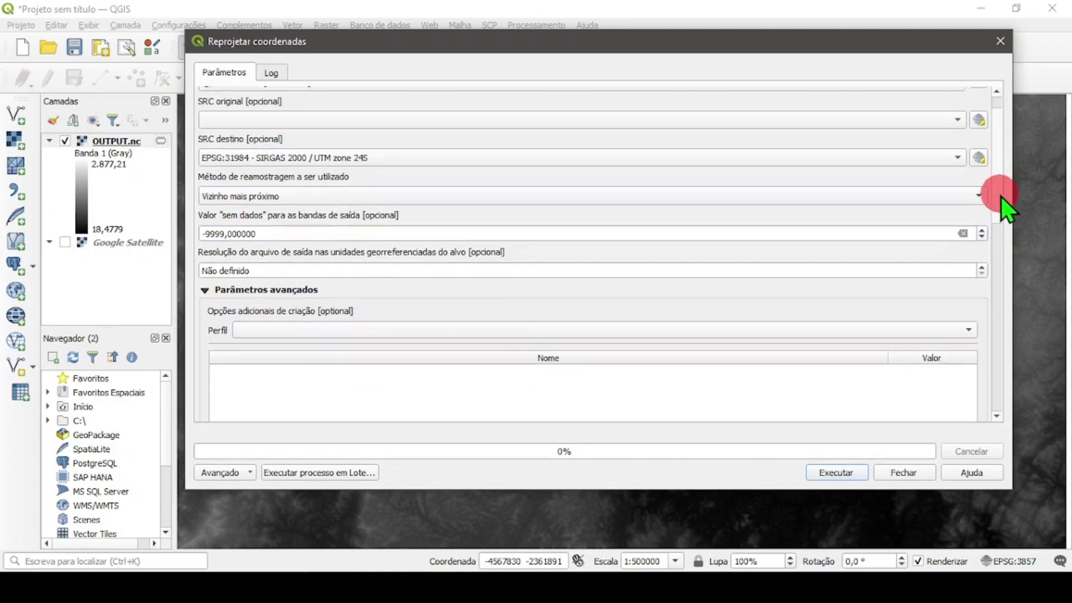
pyautogui.moveTo(1001, 196); pyautogui.dragTo(1010, 282)
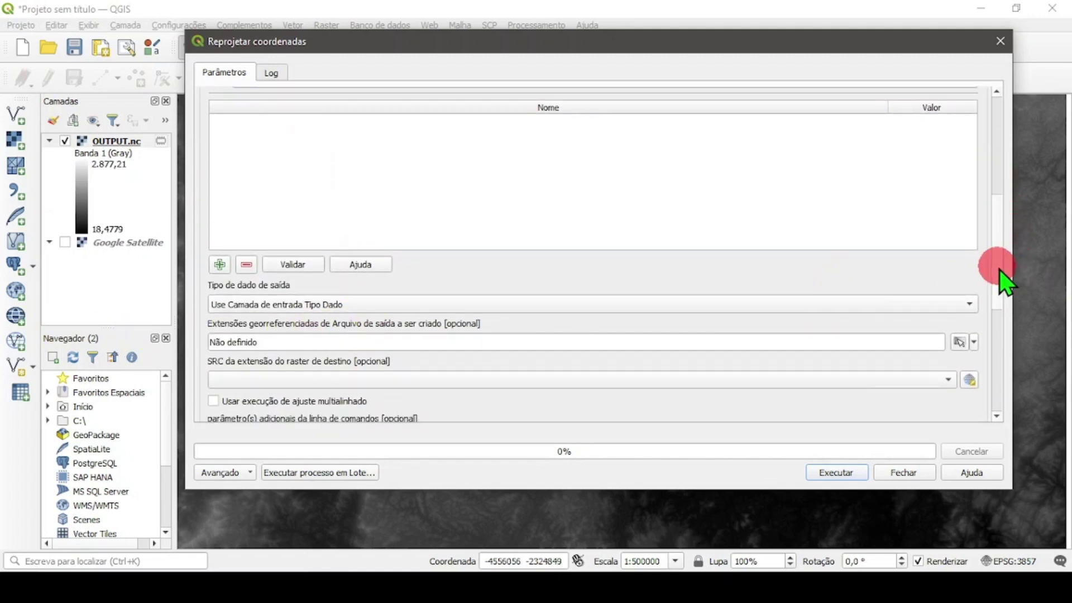
pyautogui.moveTo(999, 270)
pyautogui.mouseDown()
pyautogui.moveTo(1011, 333)
pyautogui.moveTo(997, 424)
pyautogui.moveTo(987, 340)
pyautogui.mouseUp()
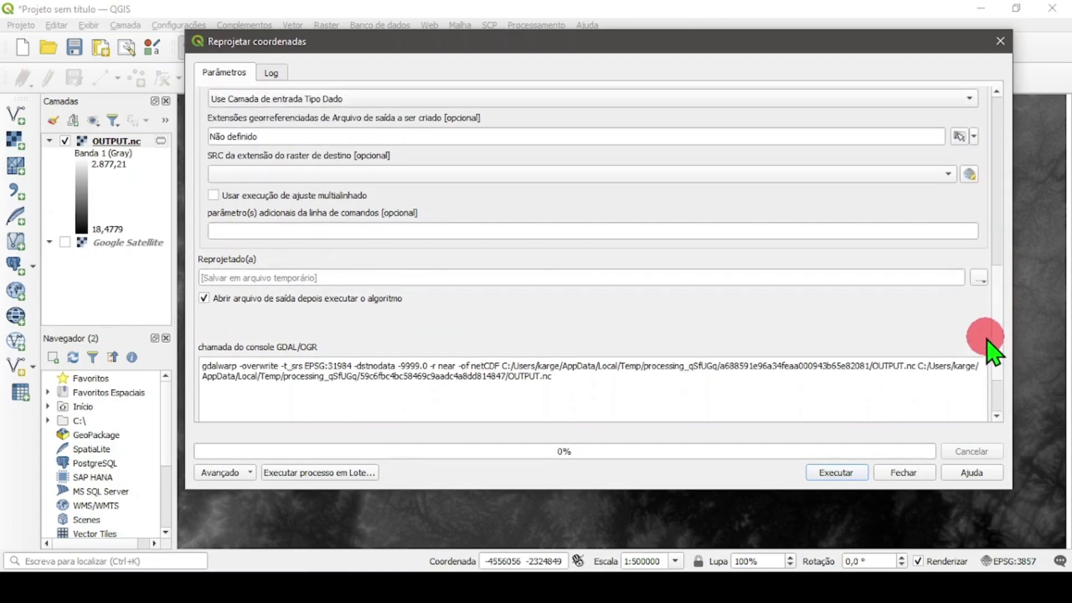
pyautogui.click(978, 277)
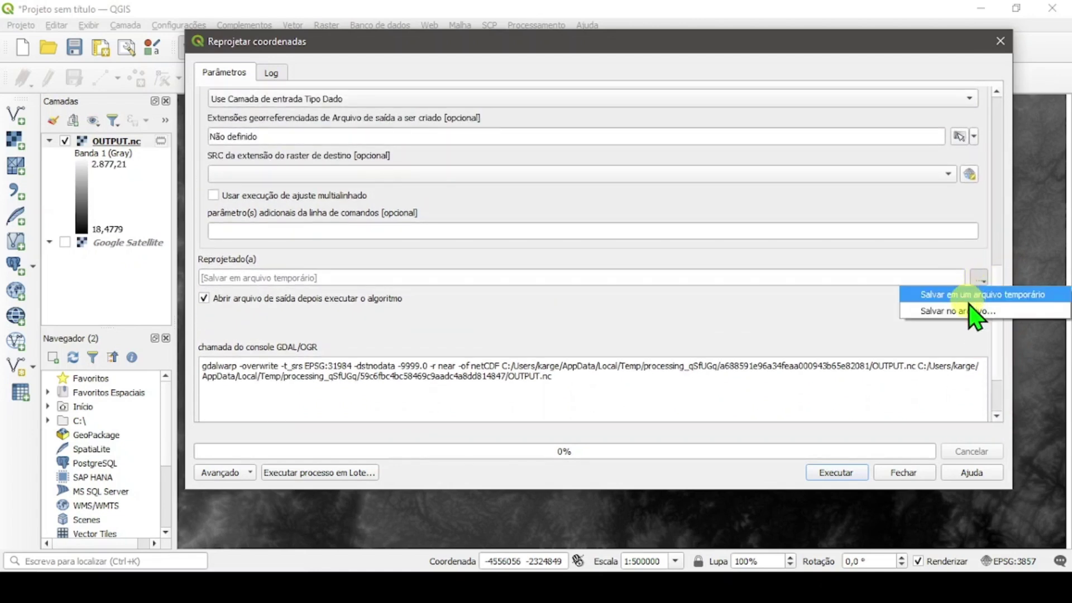
pyautogui.click(971, 311)
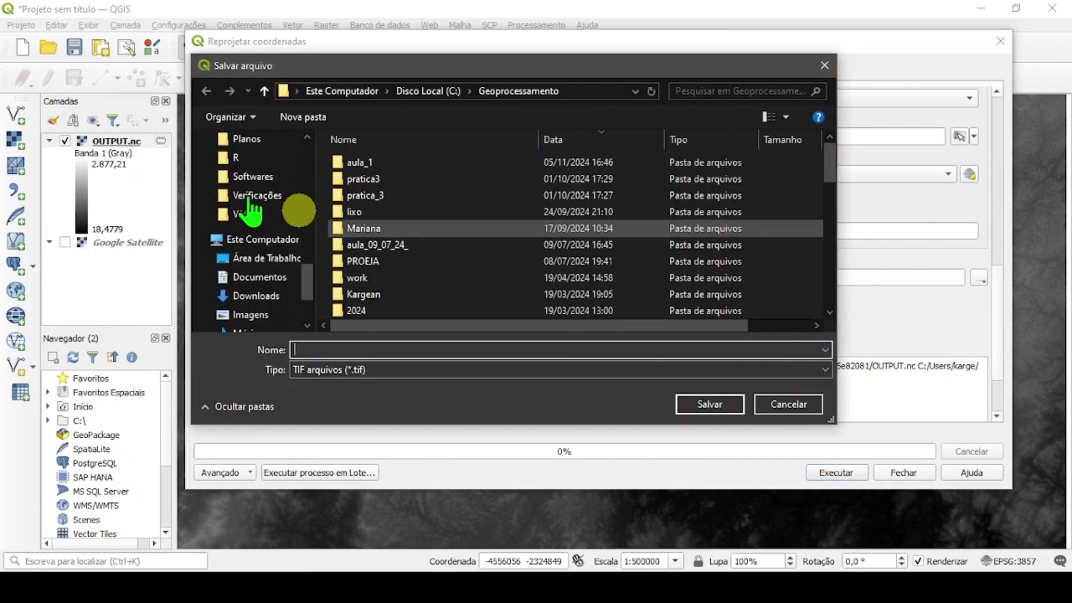
# Create a folder named apps inside C:\Geoprocessamento and open it as the save location for the reprojected raster
pyautogui.rightClick(548, 235)
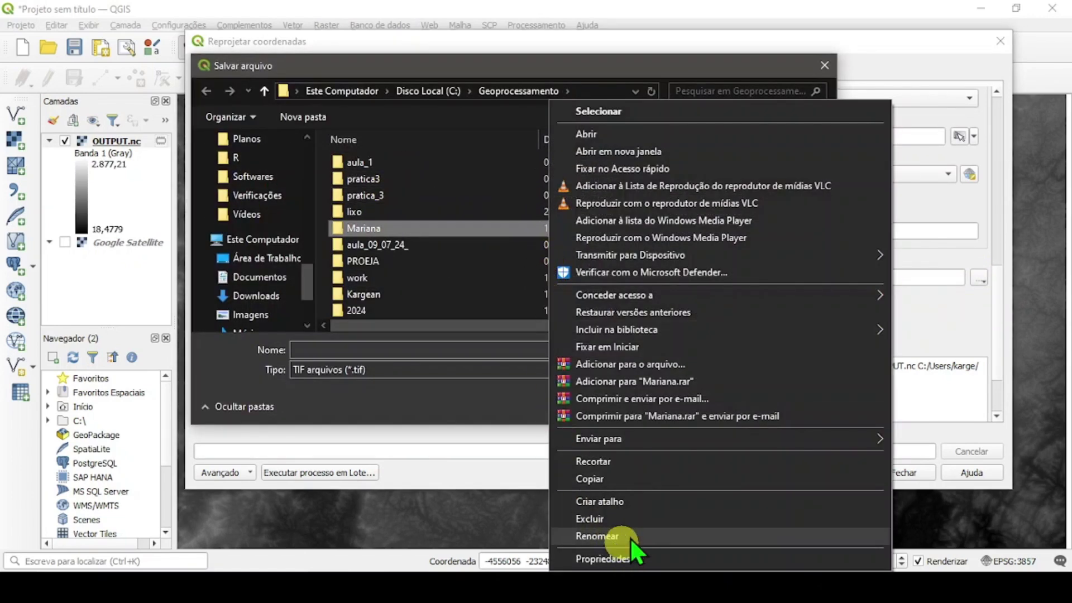
pyautogui.click(477, 306)
pyautogui.scroll(-6, 492, 292)
pyautogui.rightClick(479, 316)
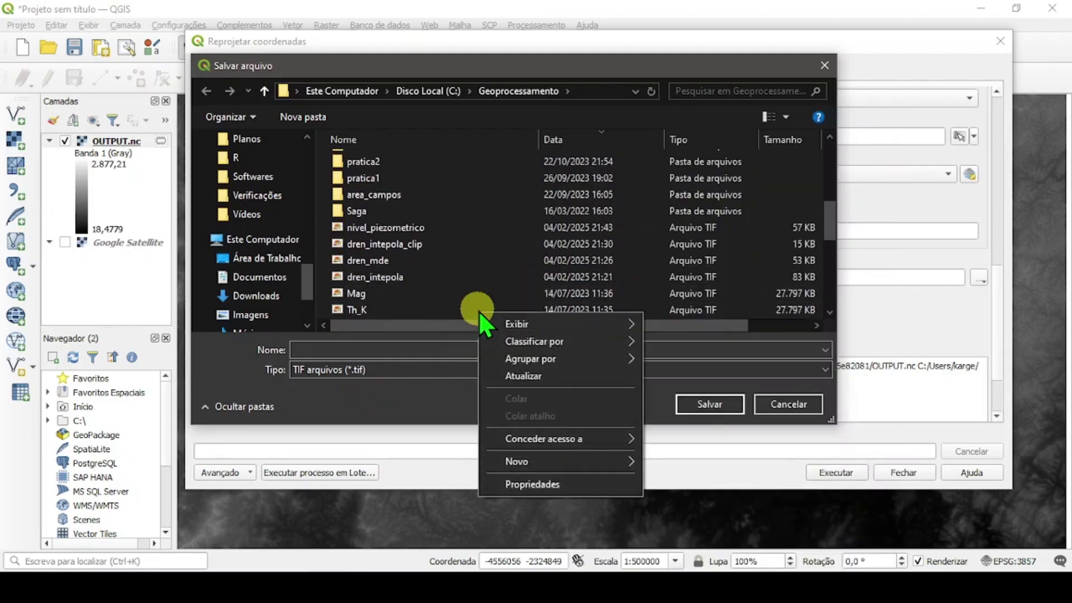
pyautogui.moveTo(623, 459)
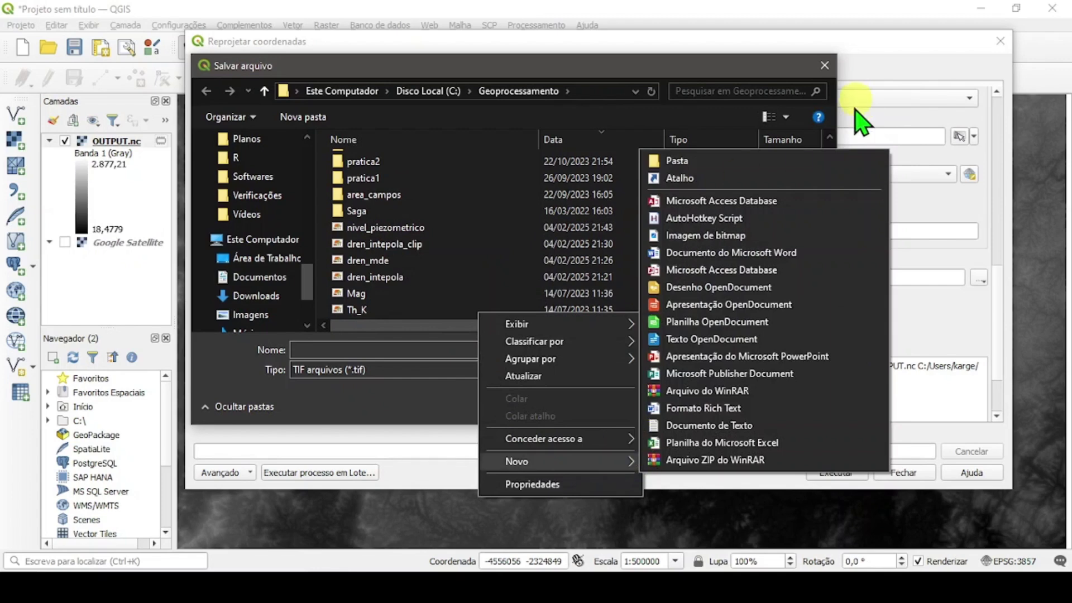
pyautogui.click(797, 165)
pyautogui.write('a')
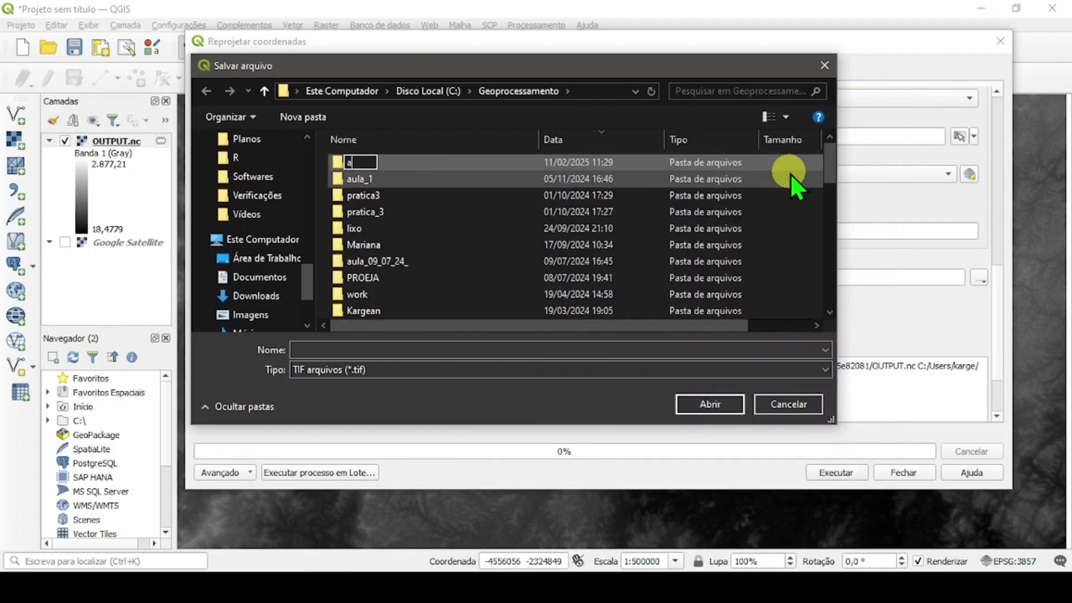
pyautogui.write('pps')
pyautogui.press('Return')
pyautogui.doubleClick(461, 164)
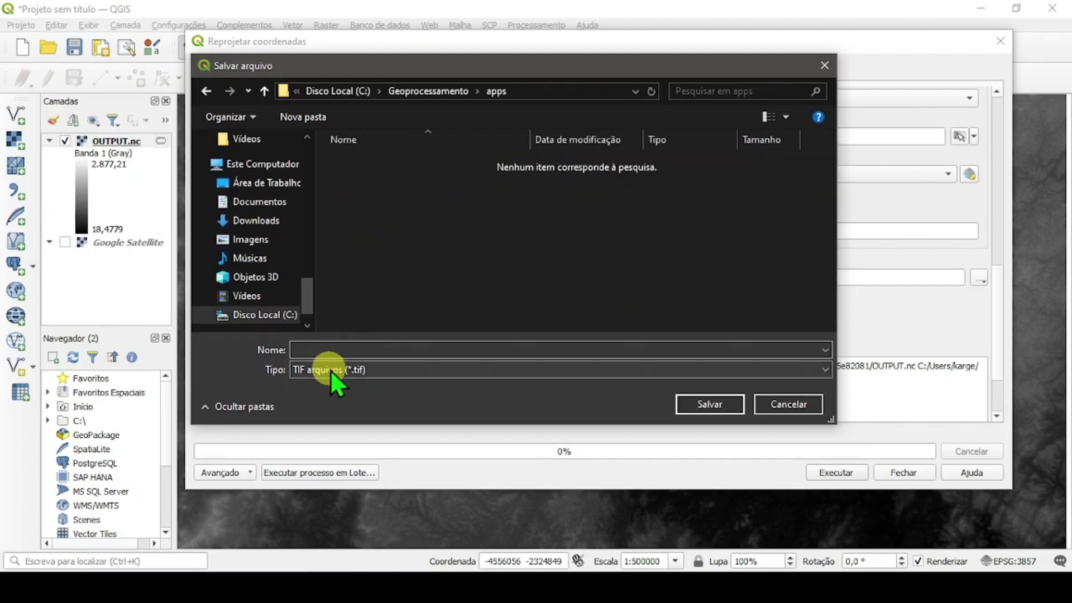
# Save the output as the TIF file MDE_area in the apps folder, run the reprojection and close the tool
pyautogui.click(337, 350)
pyautogui.write('MDE')
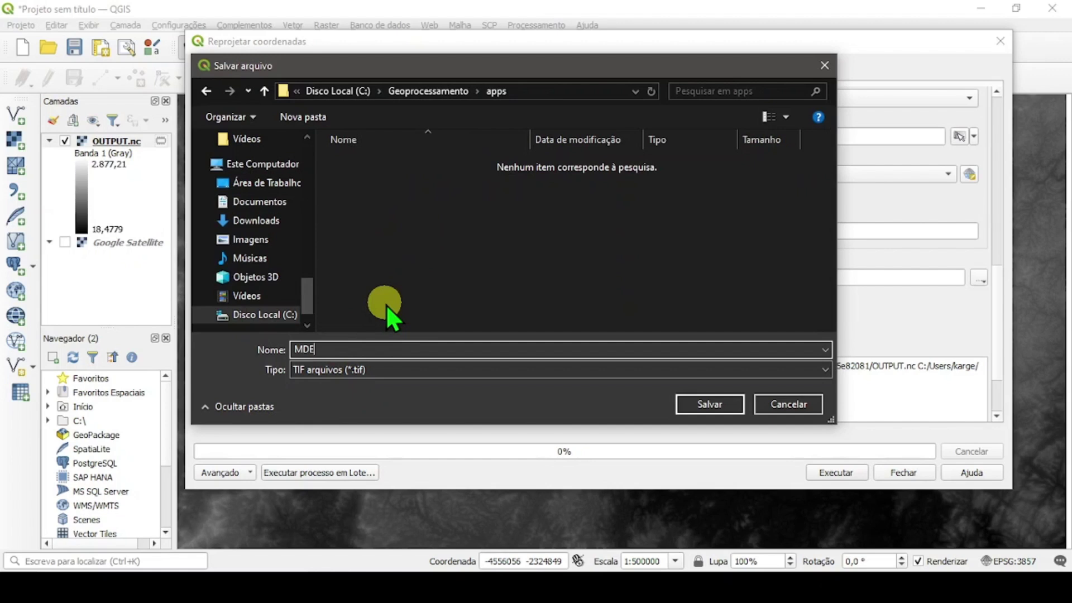
pyautogui.write('_area')
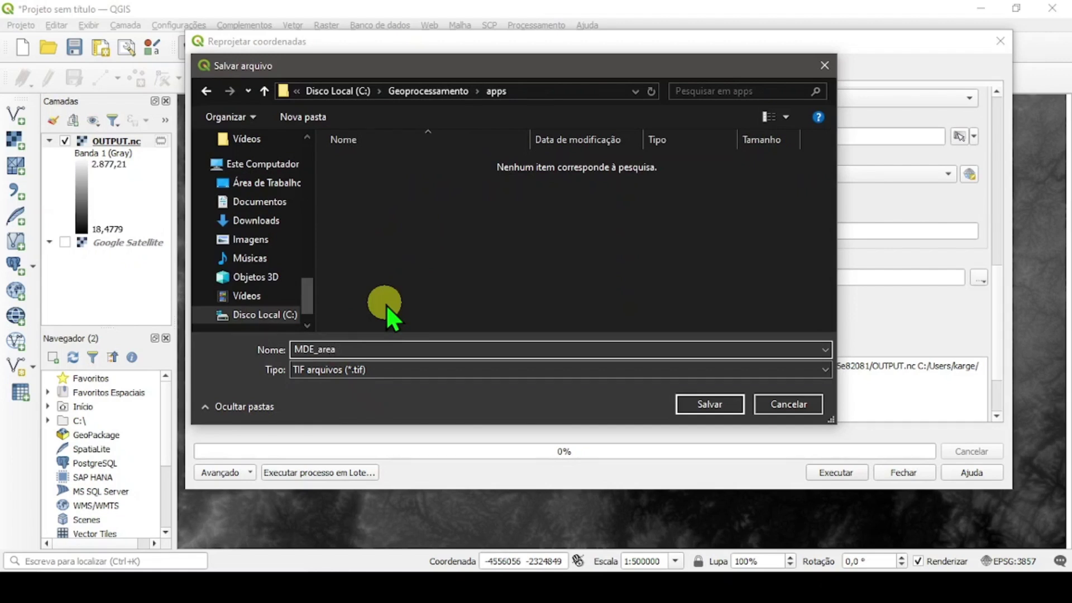
pyautogui.click(691, 410)
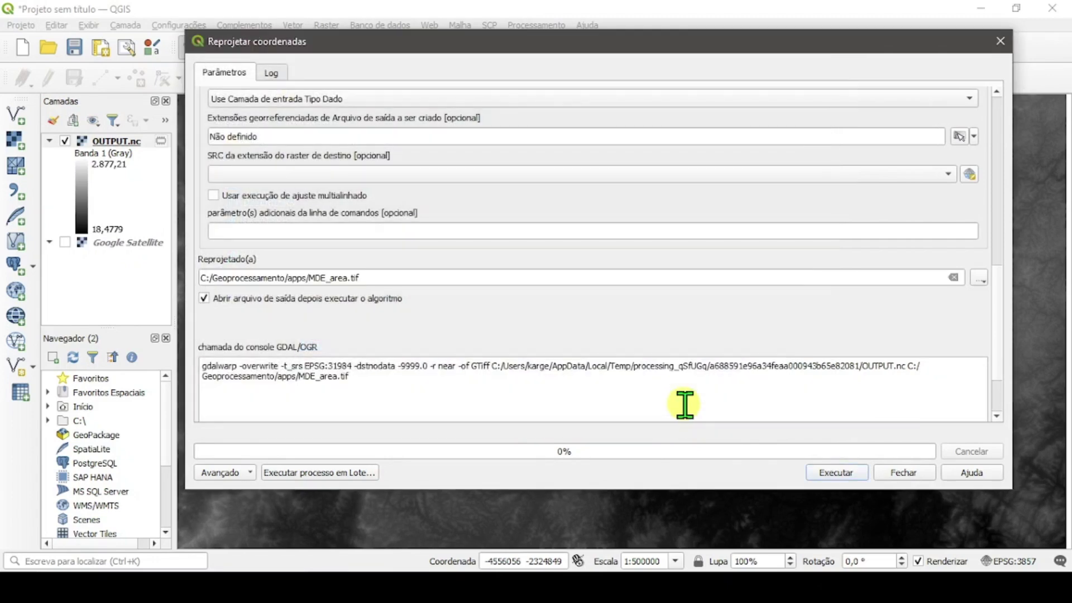
pyautogui.click(846, 475)
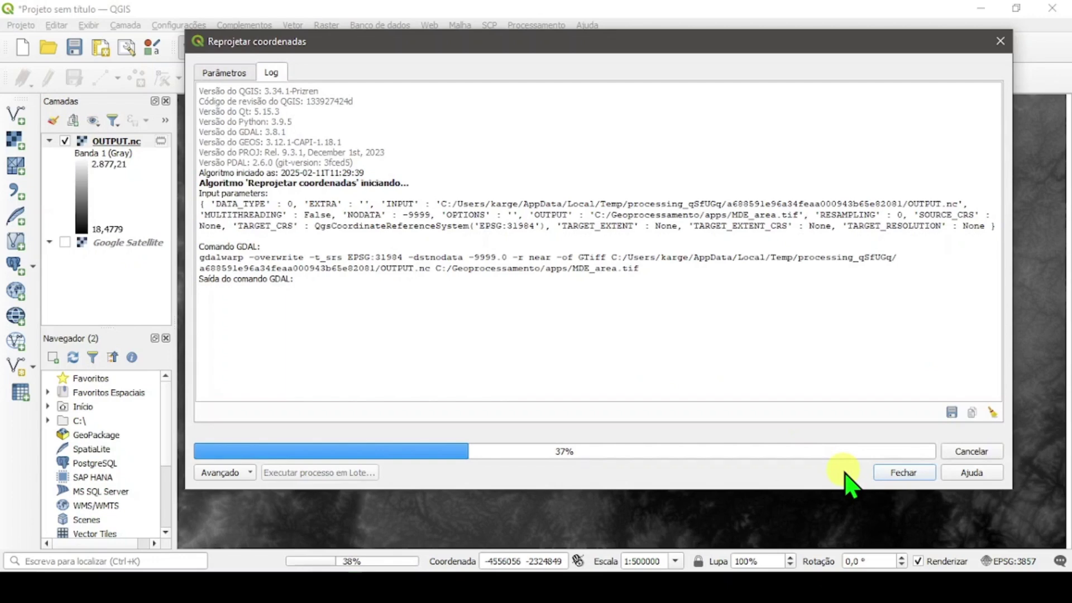
pyautogui.click(900, 473)
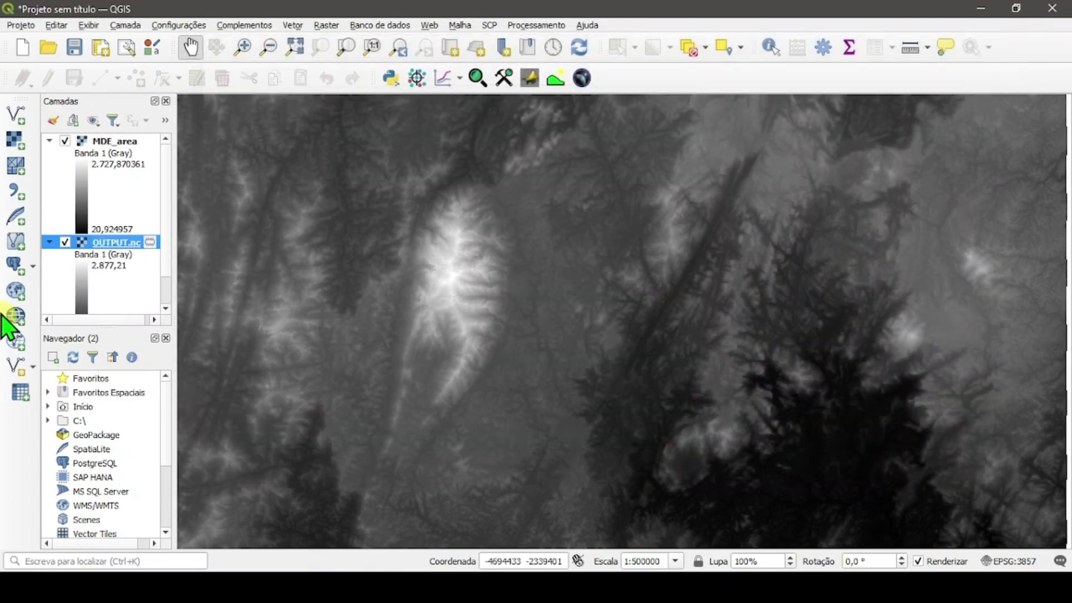
# Hide and show the MDE_area layer to compare it with OUTPUT.nc over the full raster extent
pyautogui.scroll(-1, 342, 299)
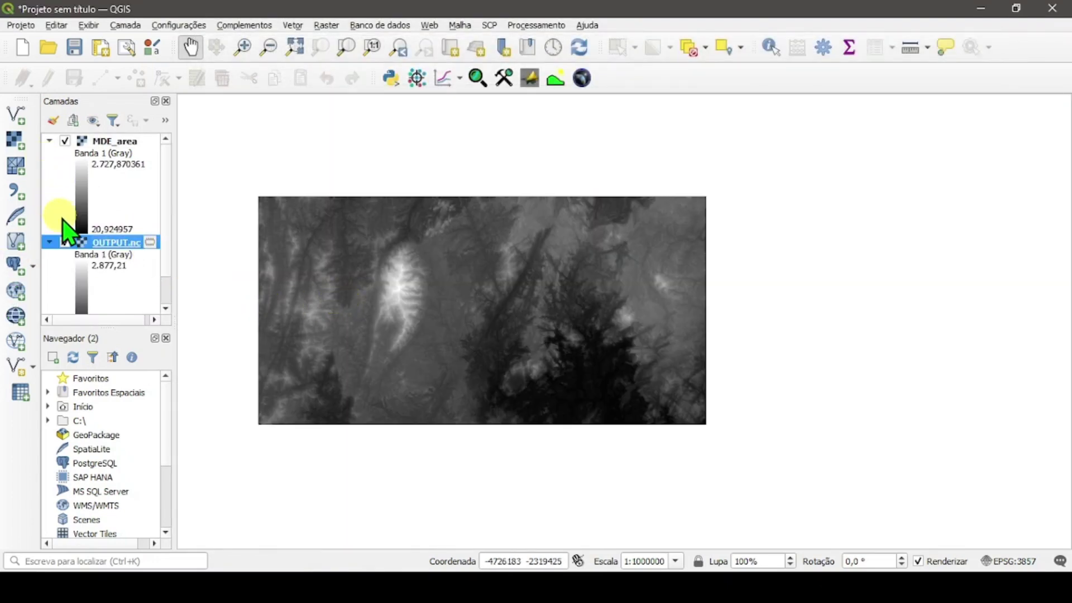
pyautogui.click(66, 141)
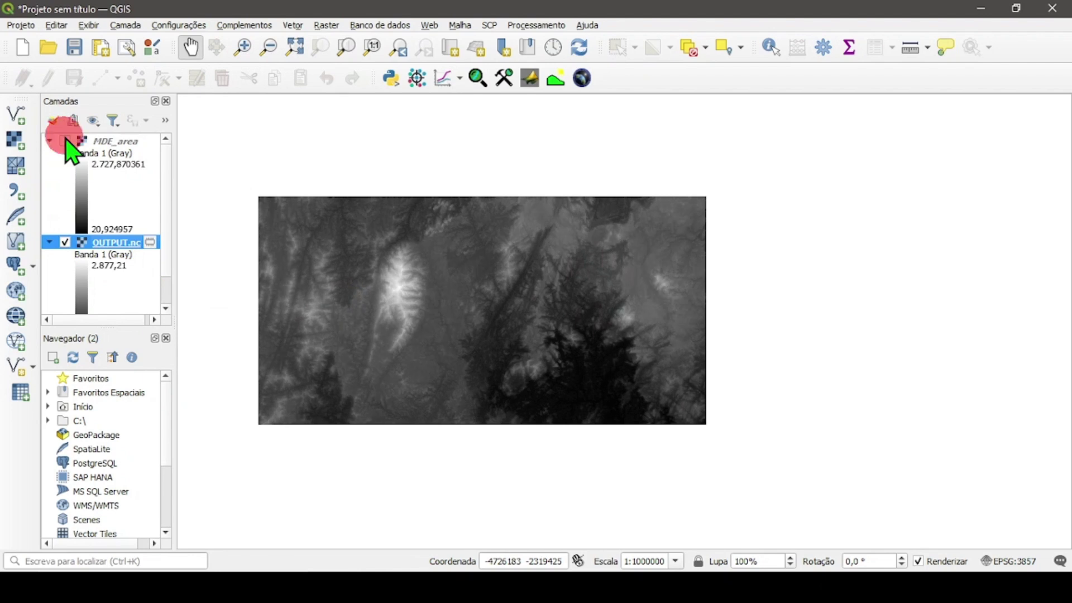
pyautogui.click(65, 140)
# Duplicate the OUTPUT.nc layer and remove the original OUTPUT.nc from the project
pyautogui.rightClick(101, 241)
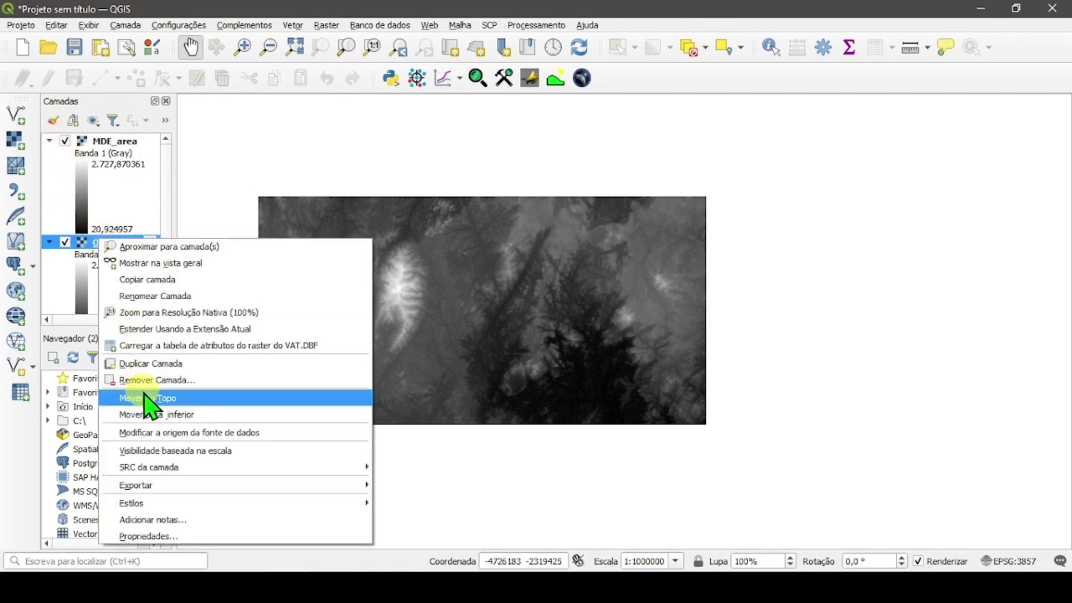
pyautogui.click(150, 364)
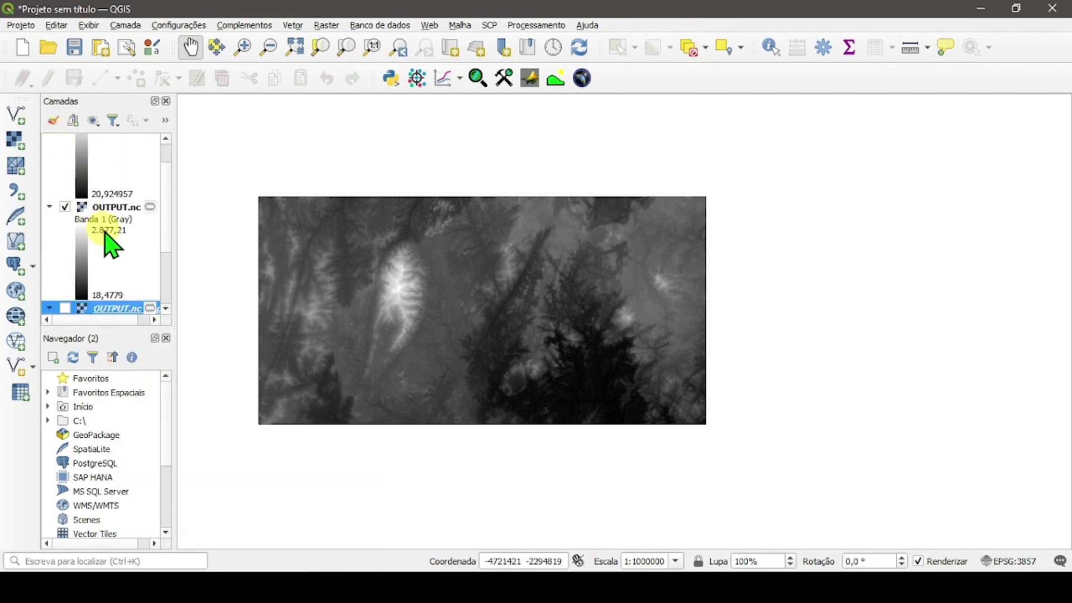
pyautogui.rightClick(112, 208)
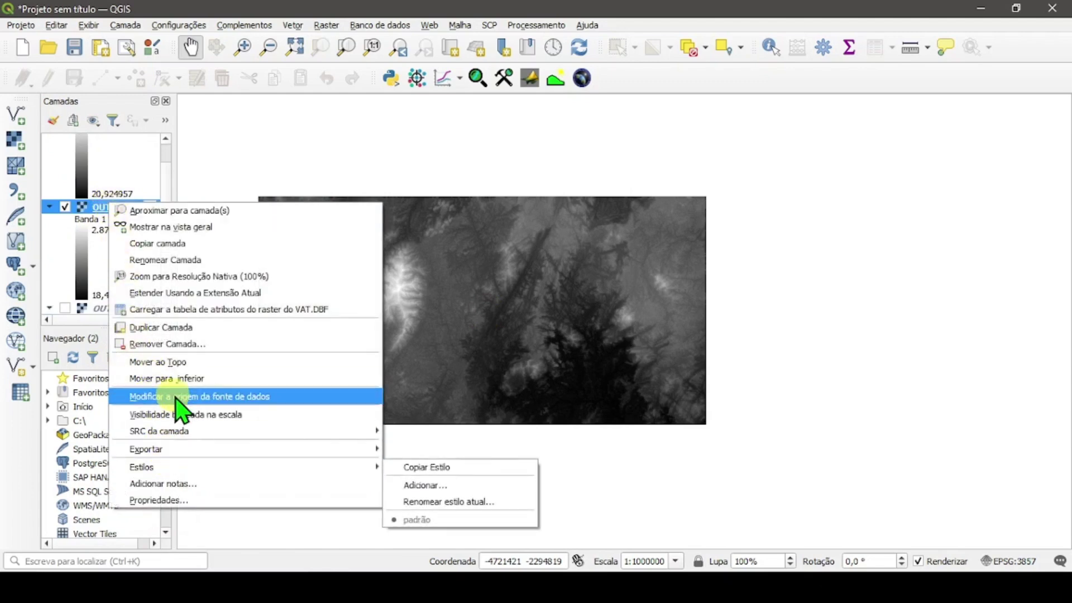
pyautogui.click(178, 344)
pyautogui.click(537, 309)
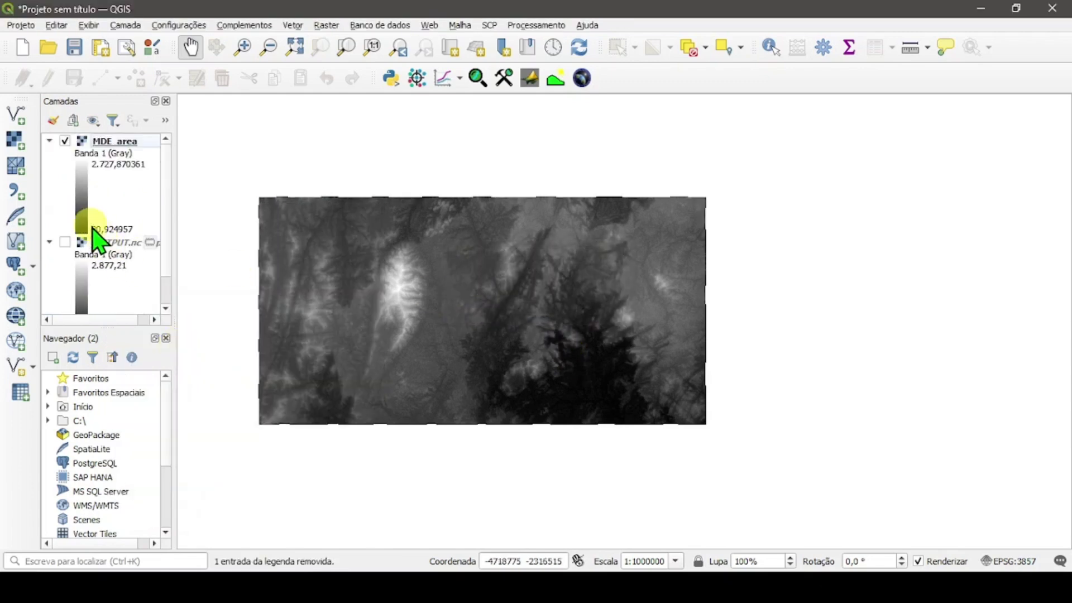
# Review the MDE_area layer's information, including its pixel size and coordinate reference system
pyautogui.doubleClick(111, 144)
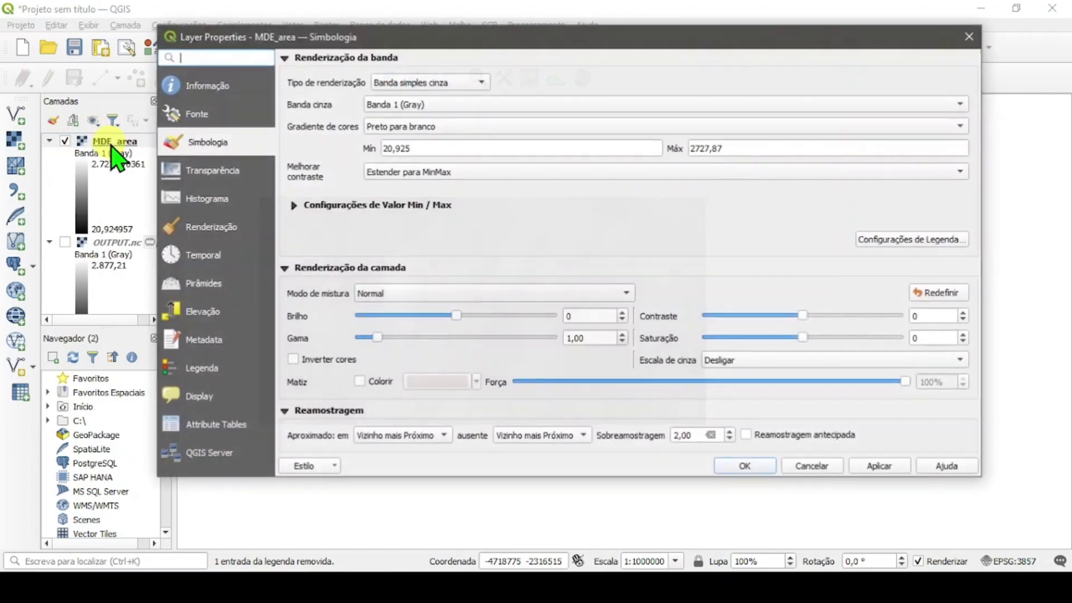
pyautogui.click(207, 90)
pyautogui.scroll(-1, 672, 235)
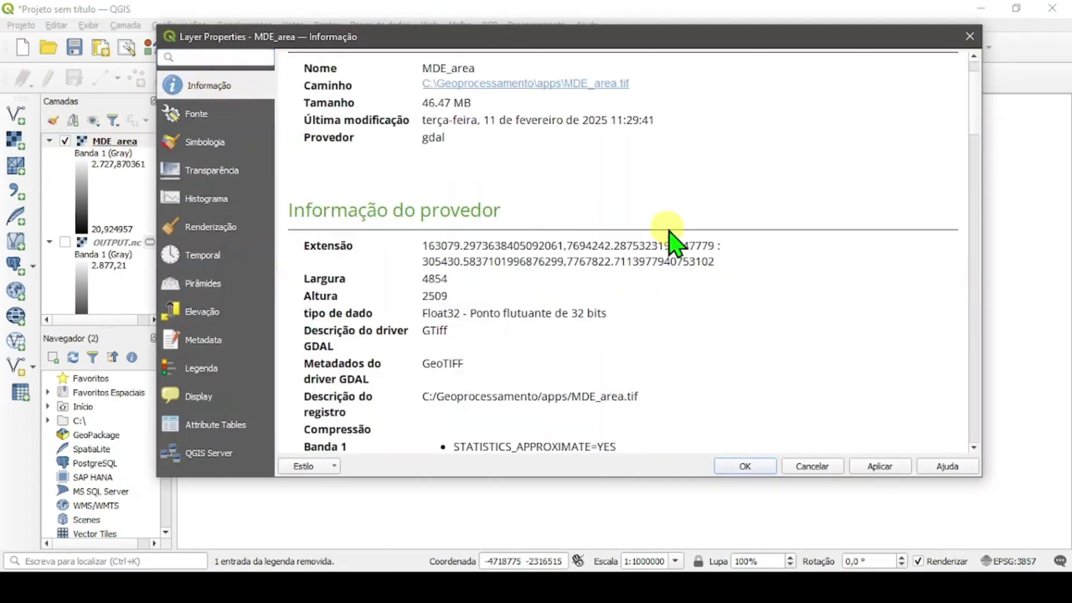
pyautogui.scroll(-5, 664, 246)
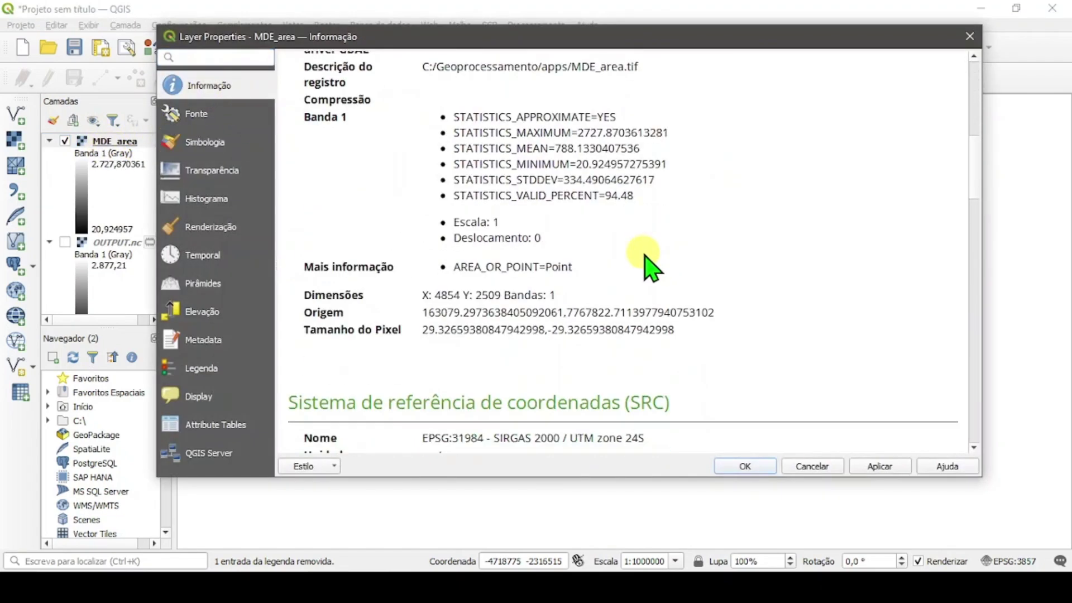
pyautogui.scroll(-3, 648, 262)
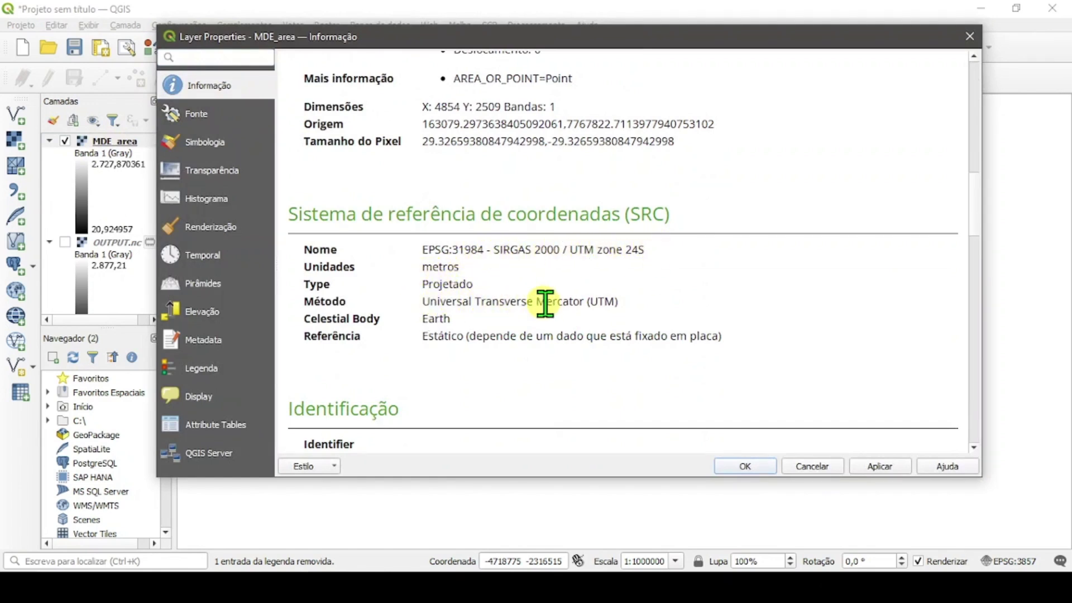
pyautogui.click(749, 467)
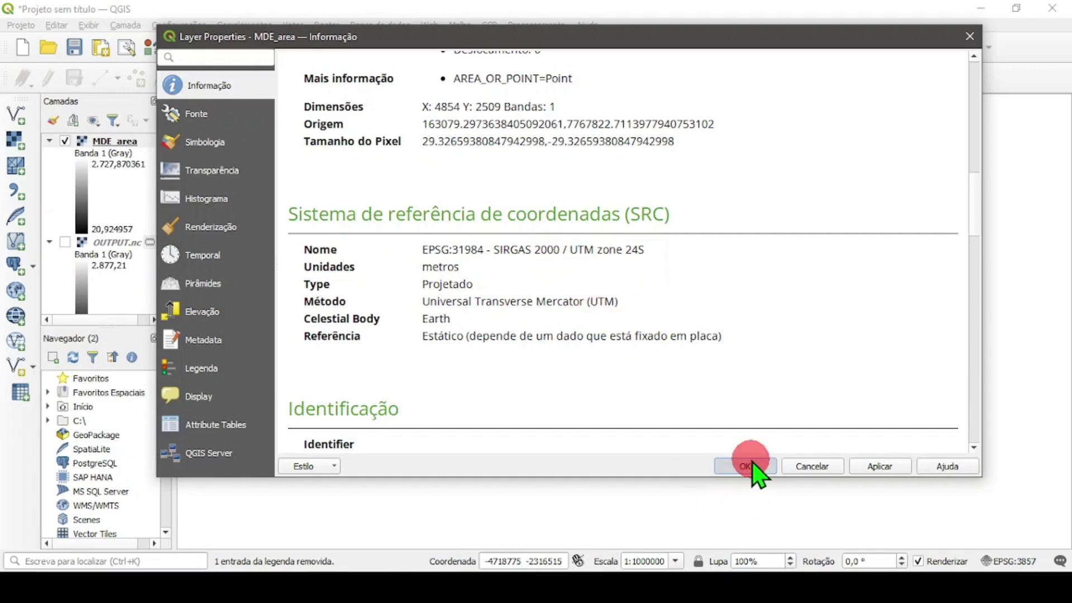
# Show the processing toolbox, search it for fill sinks and open Fill sinks (wang & liu) for MDE_area
pyautogui.moveTo(436, 289); pyautogui.dragTo(553, 272)
pyautogui.scroll(1, 552, 272)
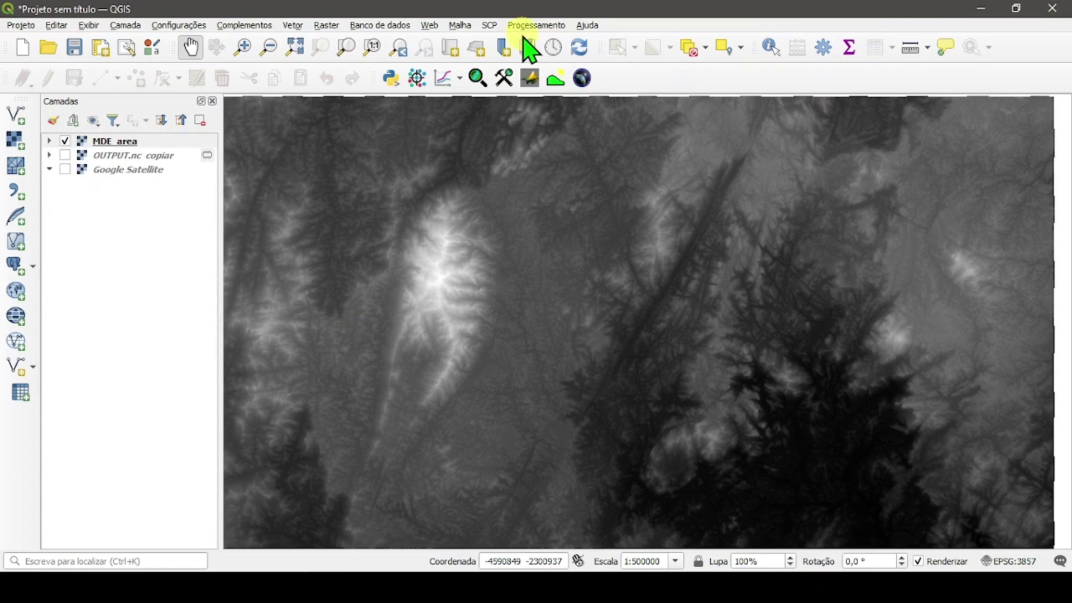
pyautogui.click(542, 27)
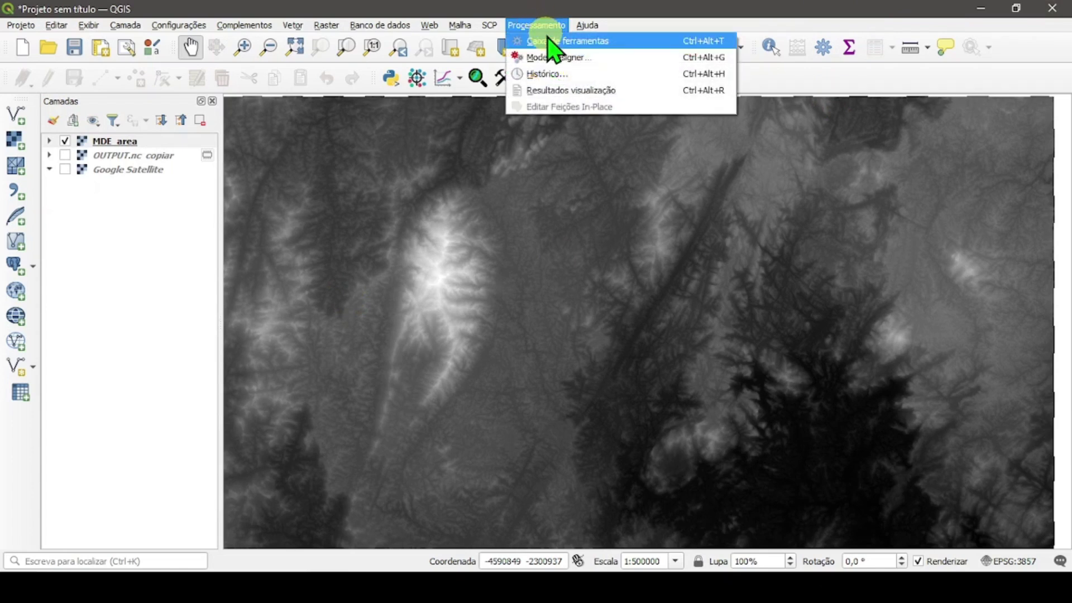
pyautogui.click(550, 43)
pyautogui.click(864, 143)
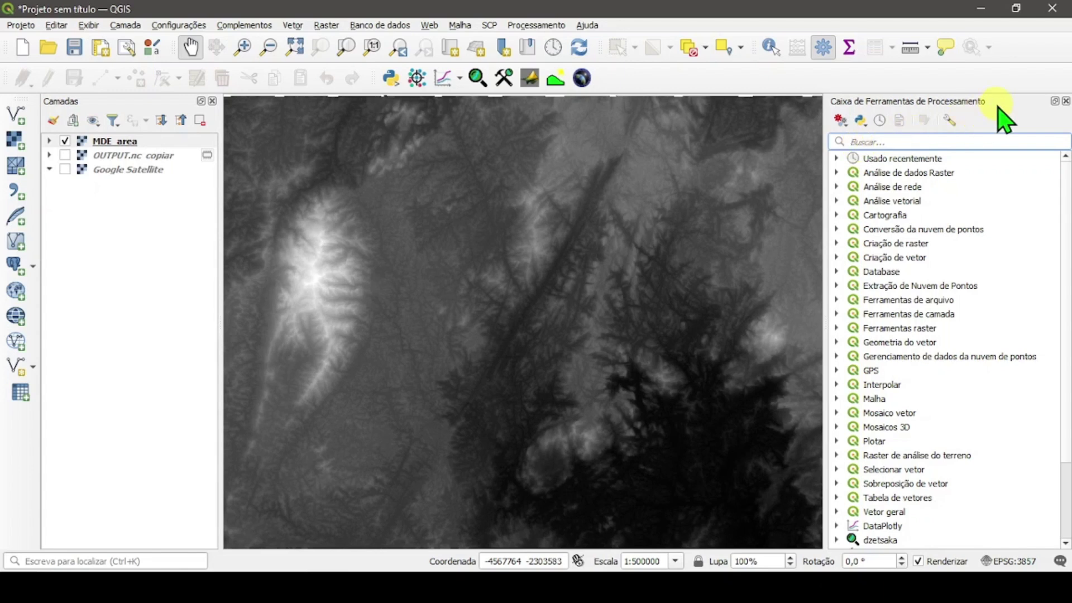
pyautogui.write('fill sinks')
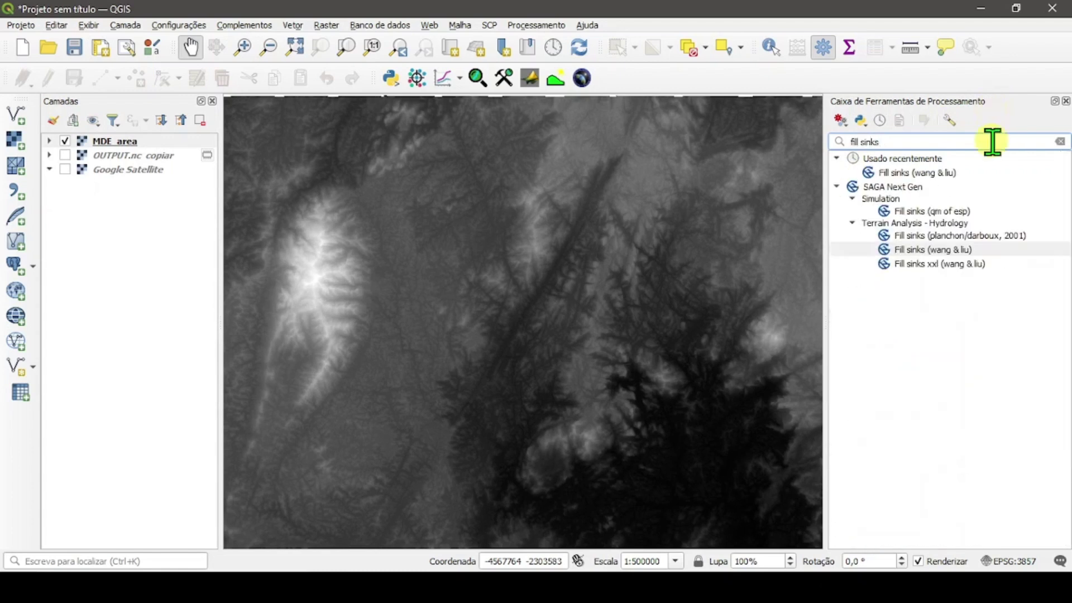
pyautogui.click(981, 251)
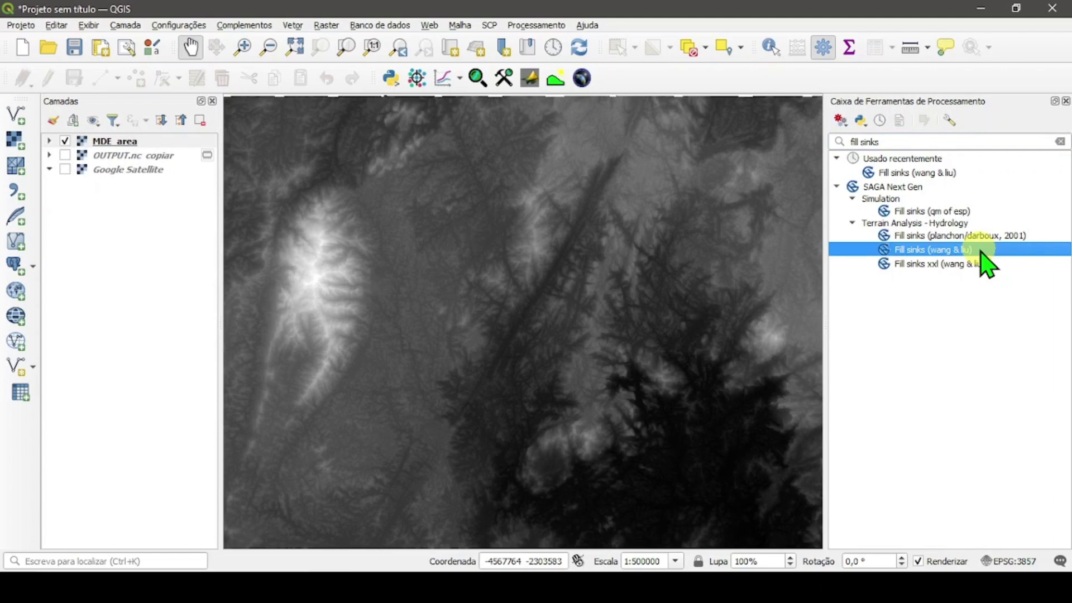
pyautogui.doubleClick(983, 257)
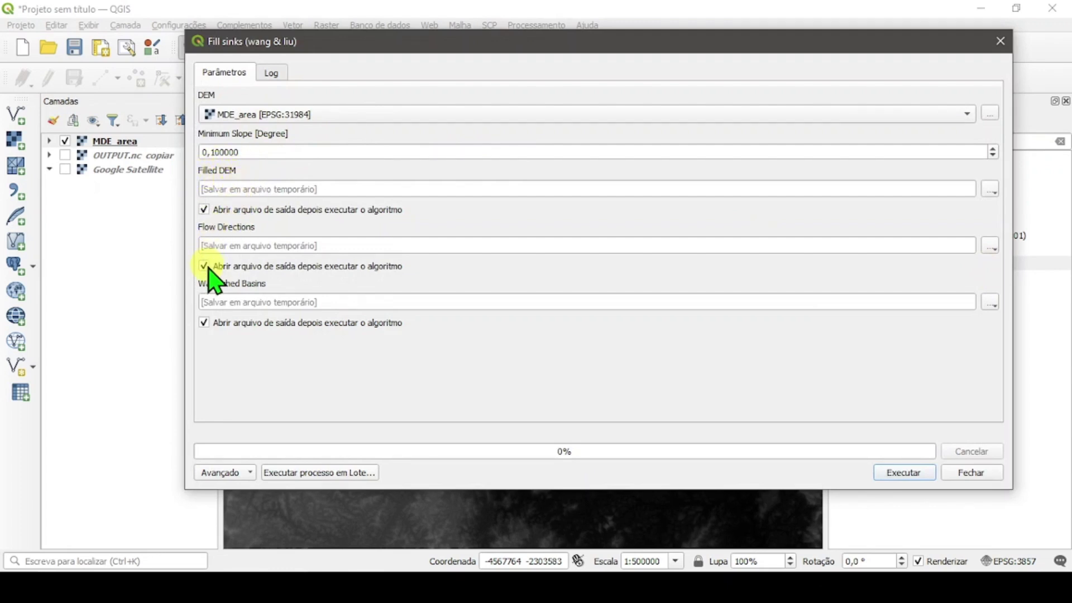
# Turn off loading of the Flow Directions and Watershed Basins outputs, run Fill sinks (wang & liu) on MDE_area and close the tool
pyautogui.click(205, 323)
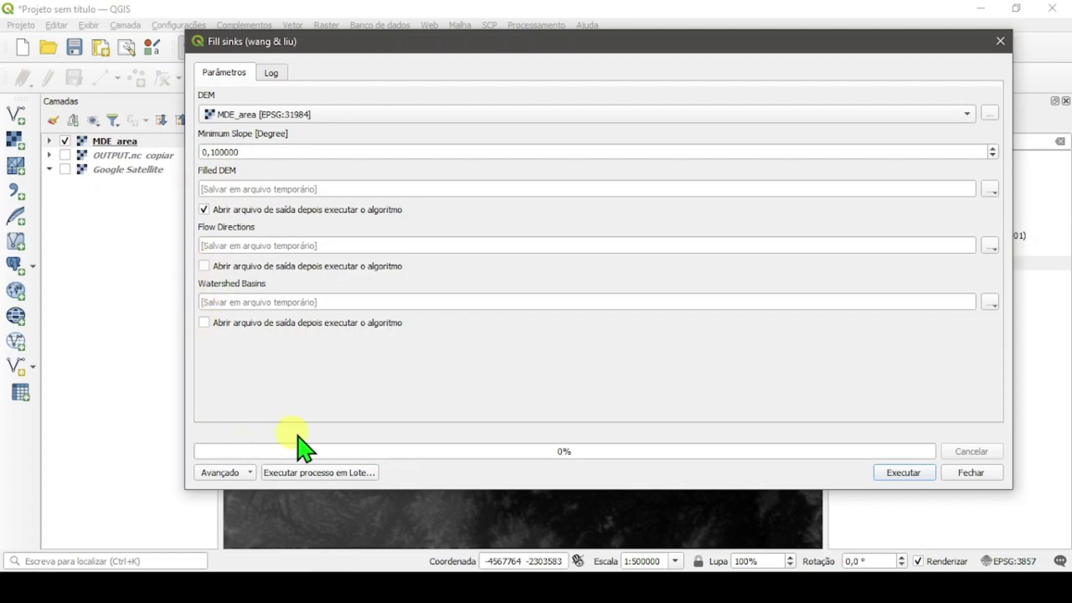
pyautogui.click(897, 472)
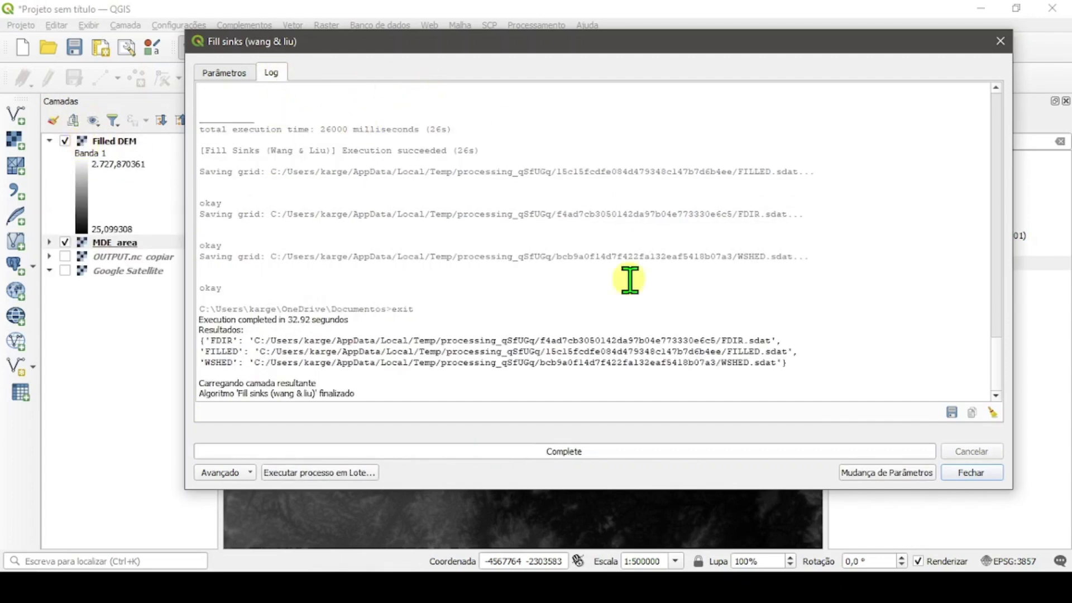
pyautogui.click(964, 478)
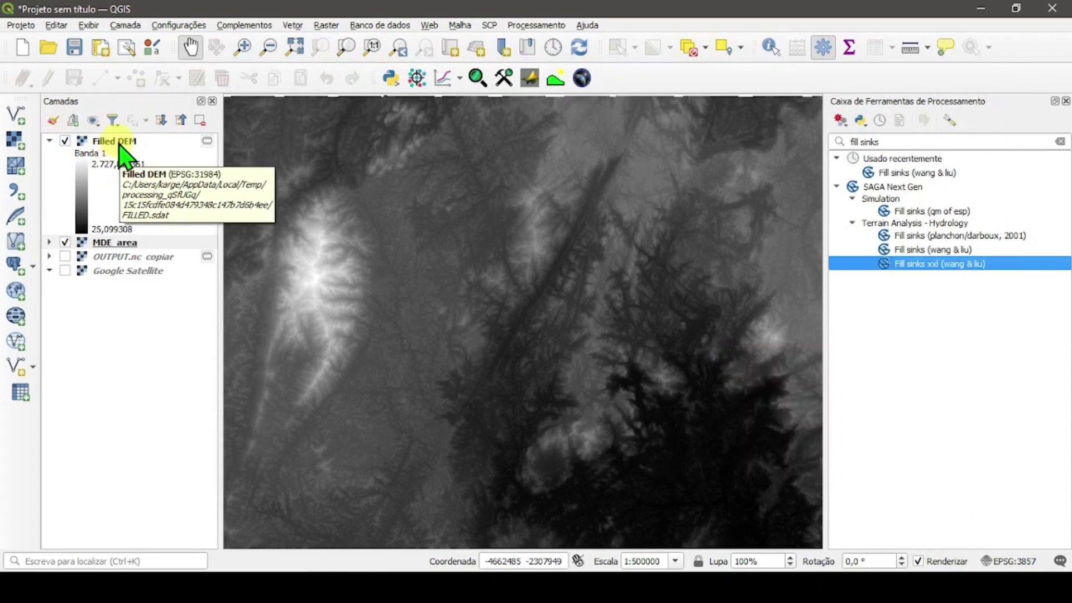
# Replace the processing toolbox search with r.nei and open the r.neighbors tool
pyautogui.click(108, 246)
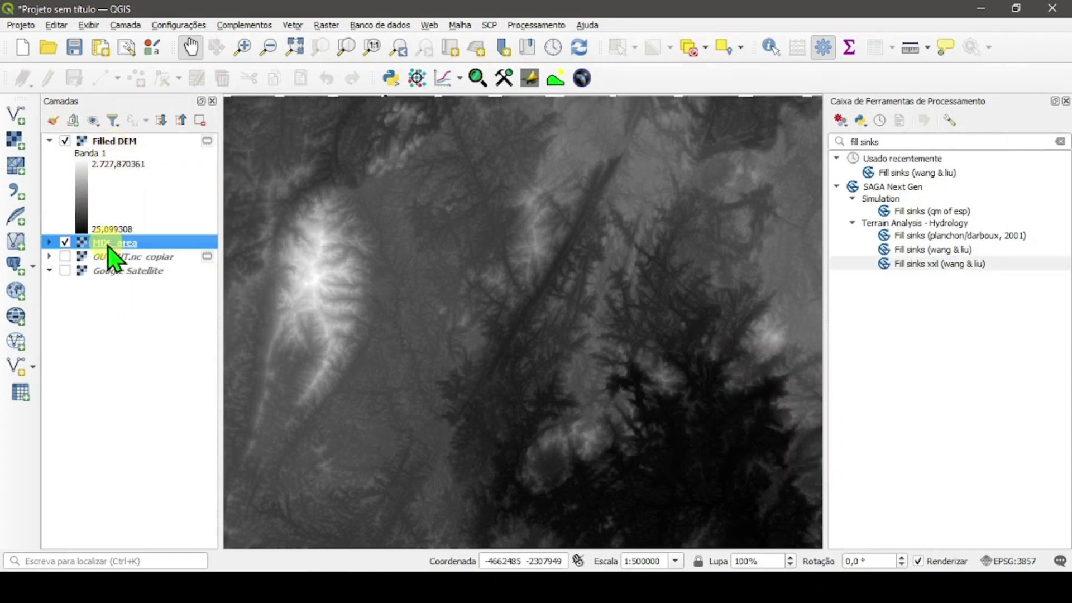
pyautogui.click(104, 141)
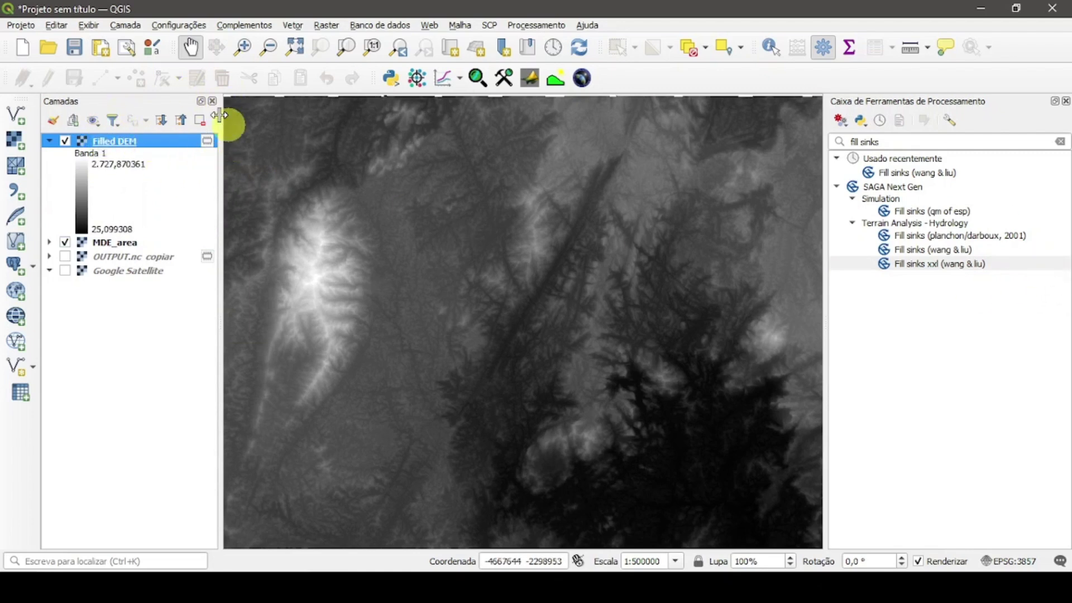
pyautogui.click(963, 137)
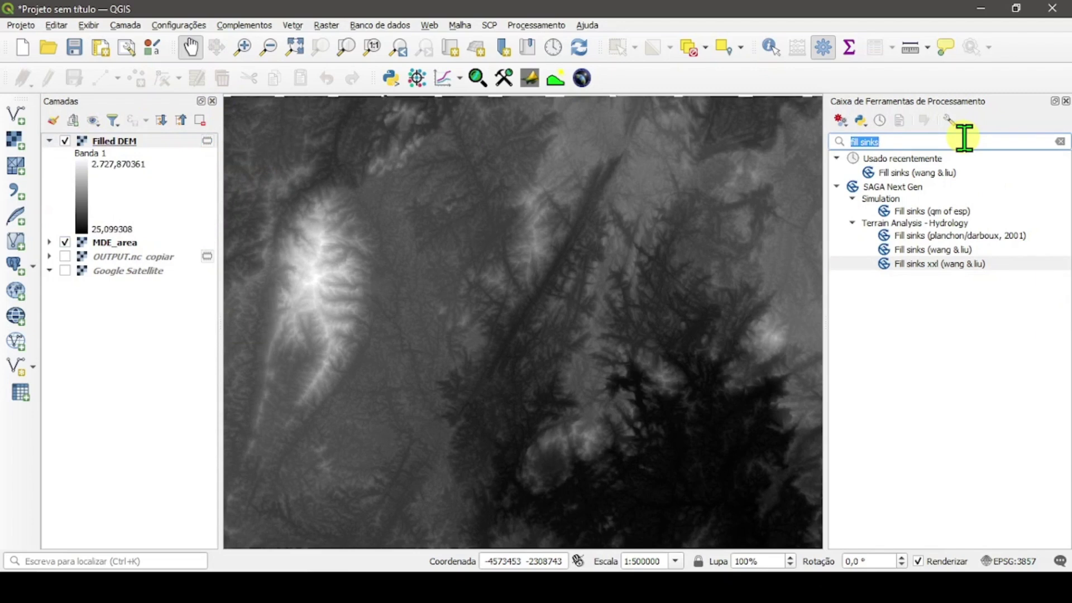
pyautogui.press('BackSpace')
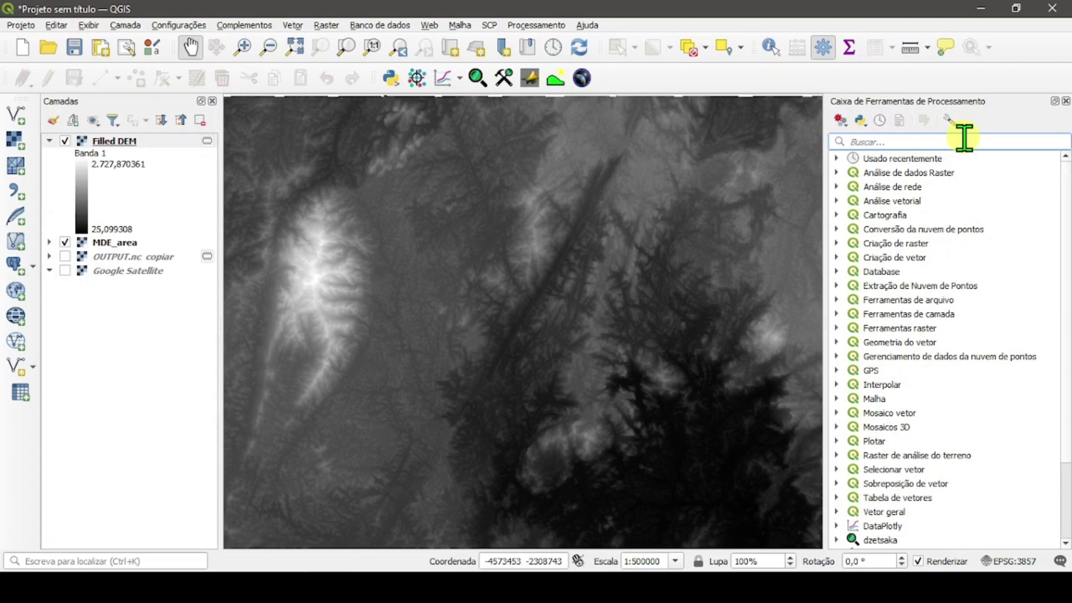
pyautogui.write('r.nei')
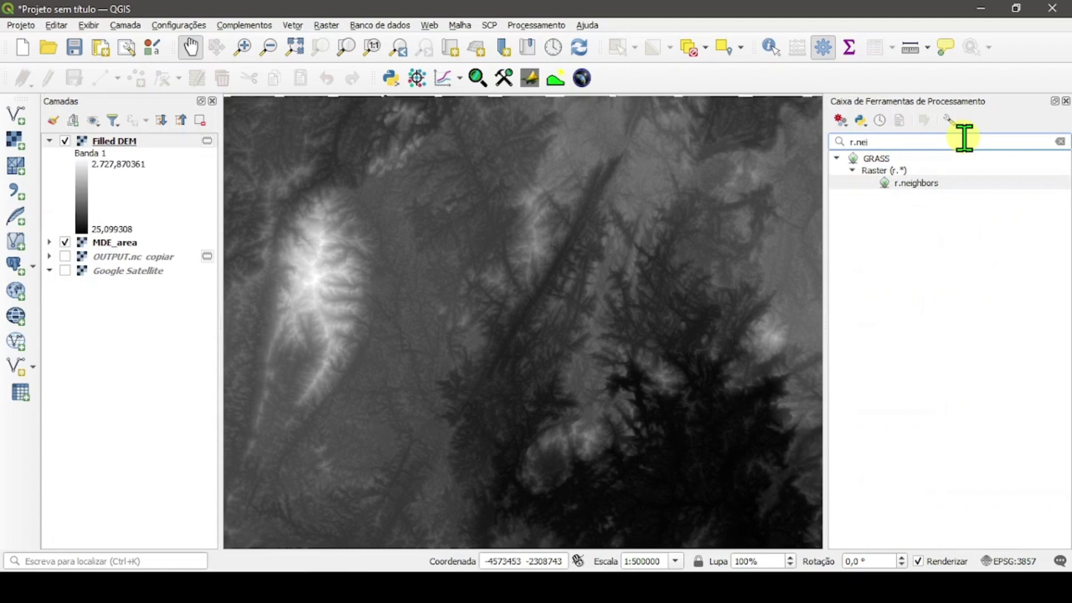
pyautogui.doubleClick(929, 185)
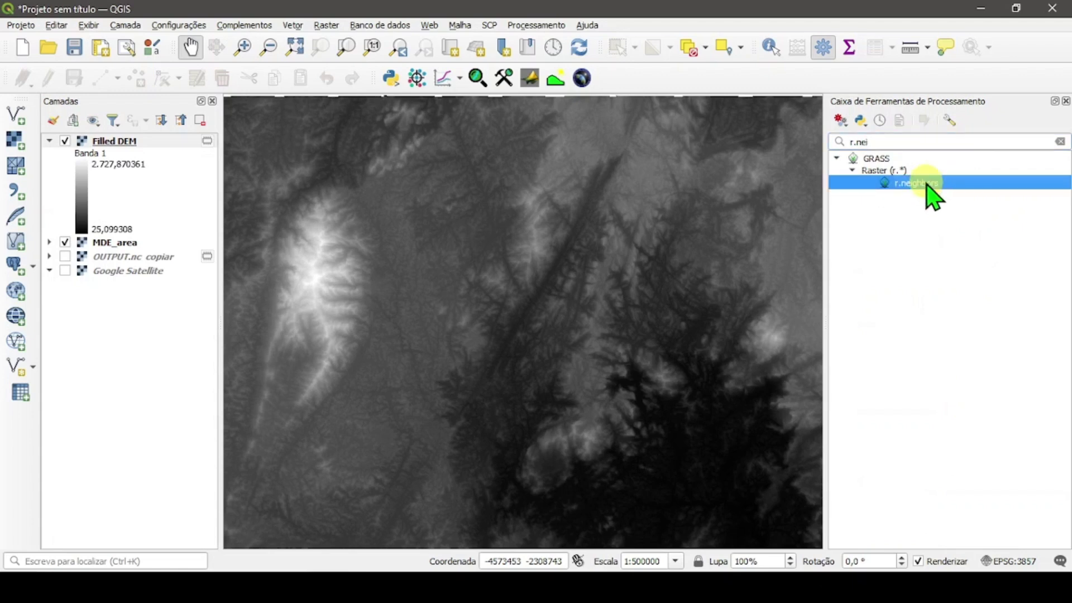
# Run r.neighbors on MDE_area with the average operation and a neighborhood size of 3, and close the tool
pyautogui.click(285, 114)
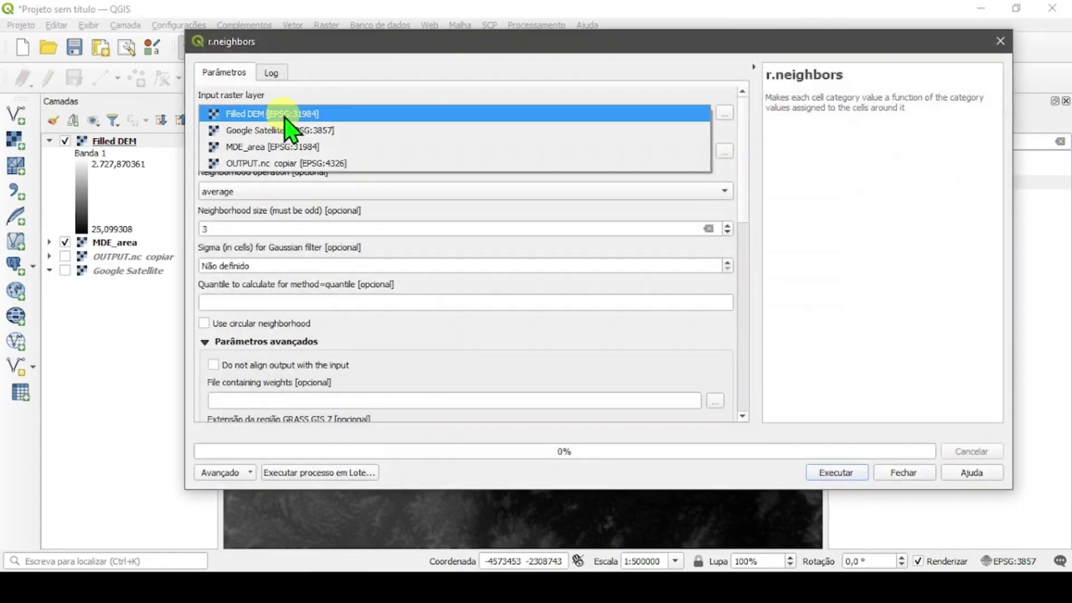
pyautogui.click(287, 147)
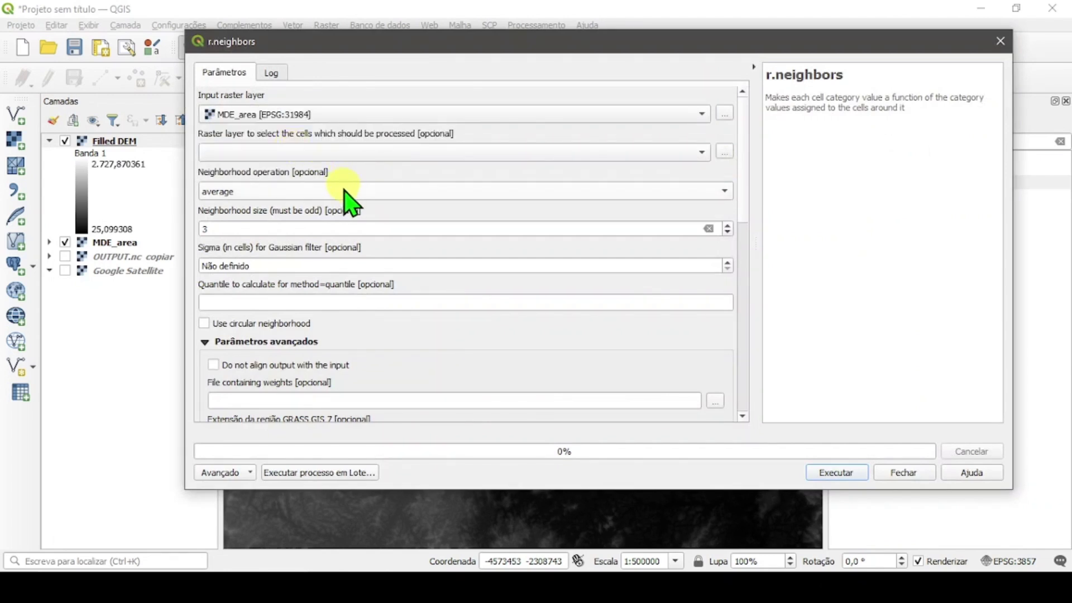
pyautogui.click(322, 190)
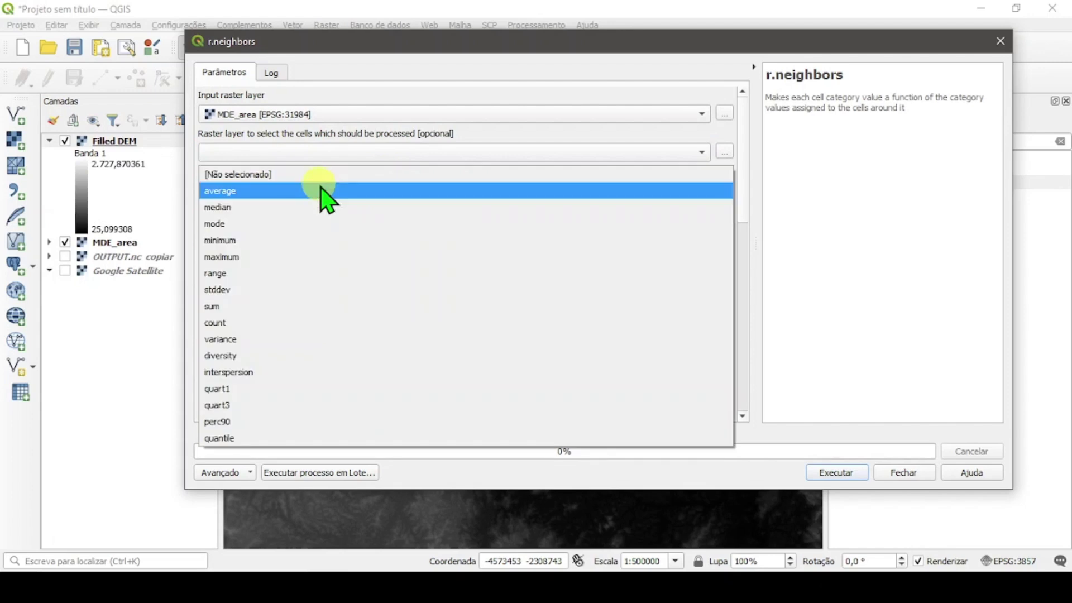
pyautogui.click(322, 190)
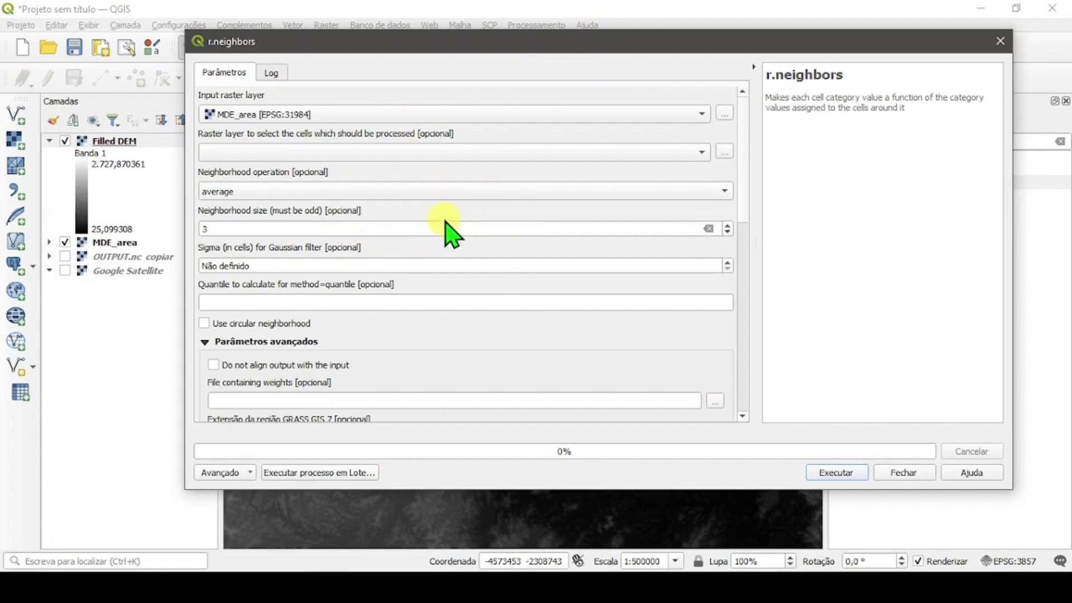
pyautogui.moveTo(744, 182); pyautogui.dragTo(741, 269)
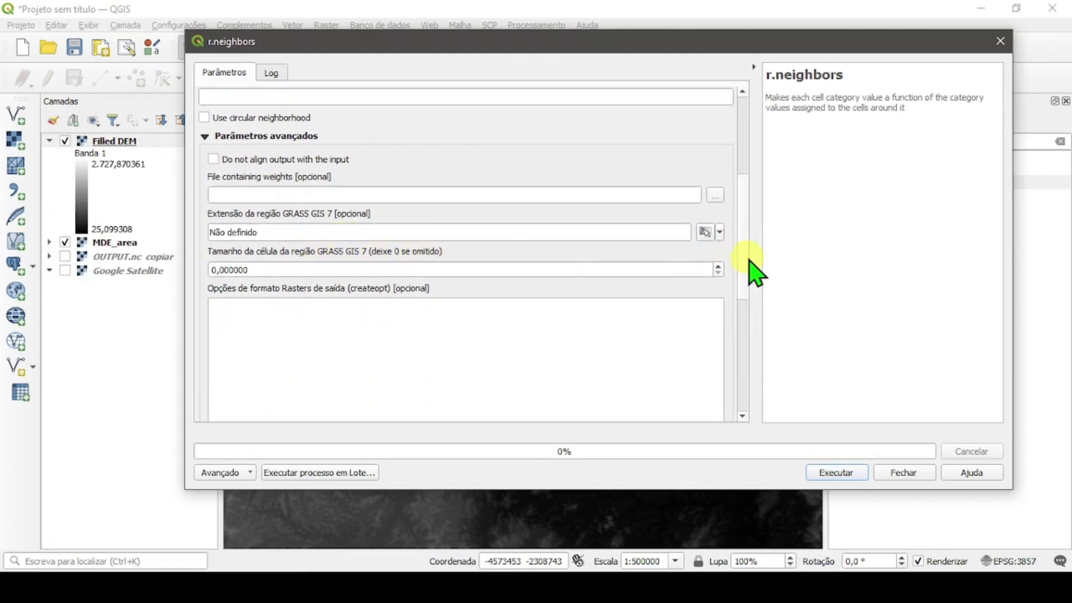
pyautogui.moveTo(748, 259); pyautogui.dragTo(759, 146)
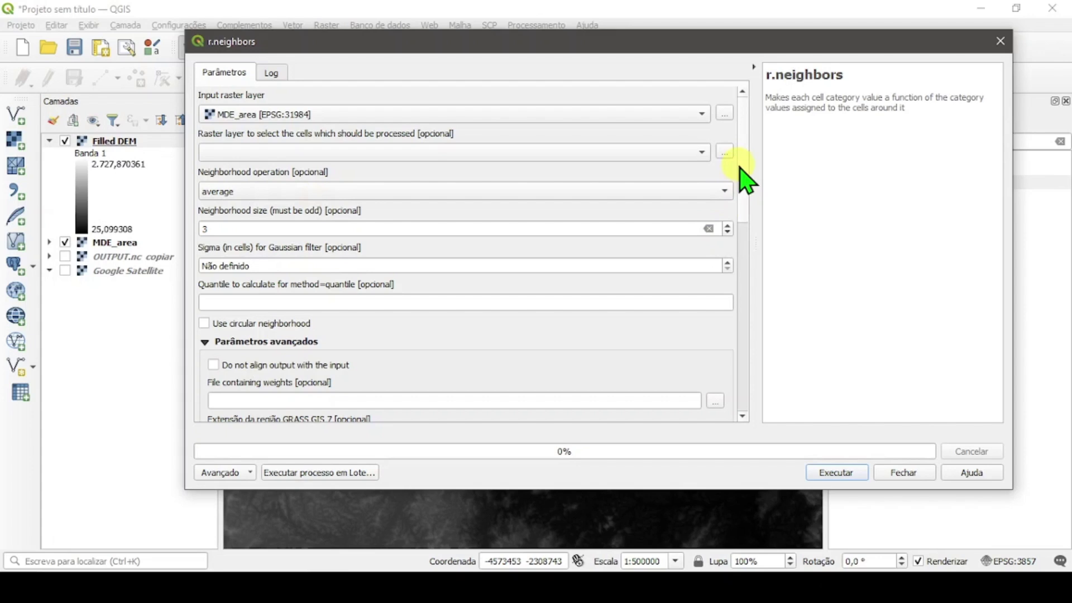
pyautogui.moveTo(742, 175); pyautogui.dragTo(796, 142)
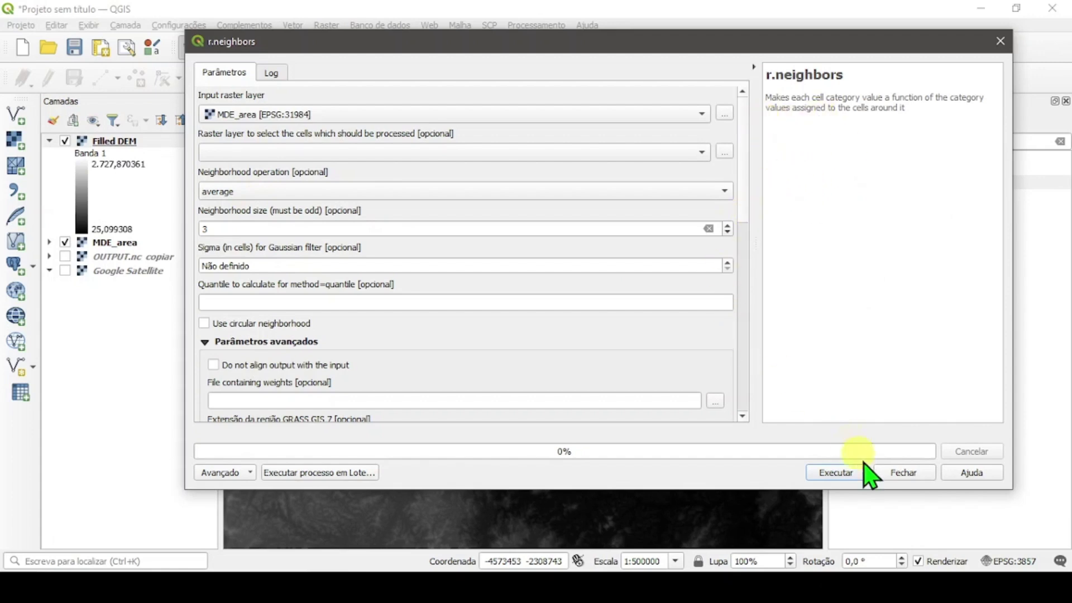
pyautogui.click(854, 474)
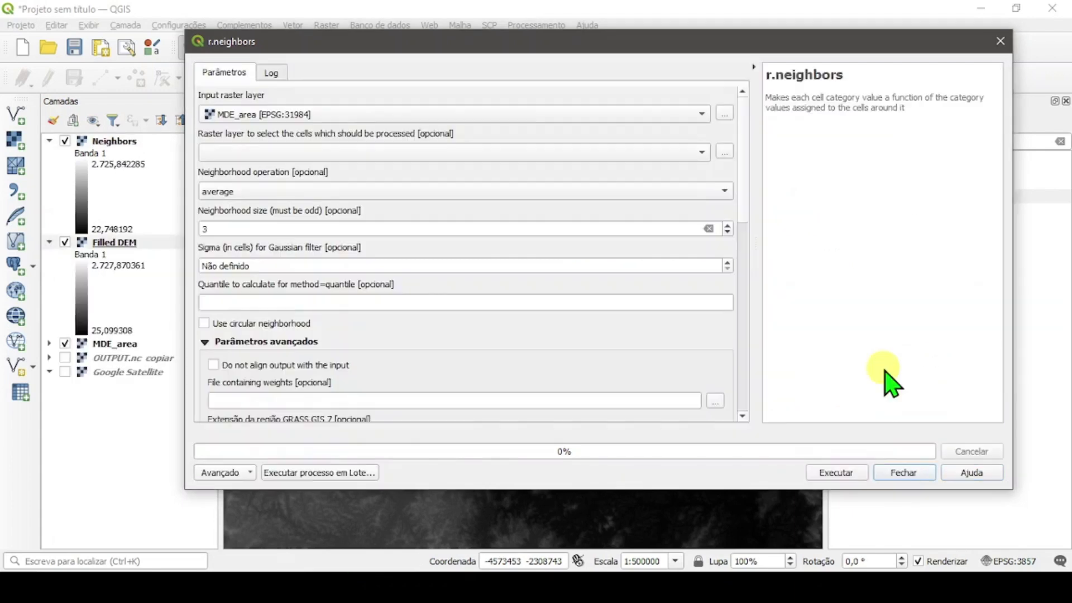
pyautogui.click(902, 474)
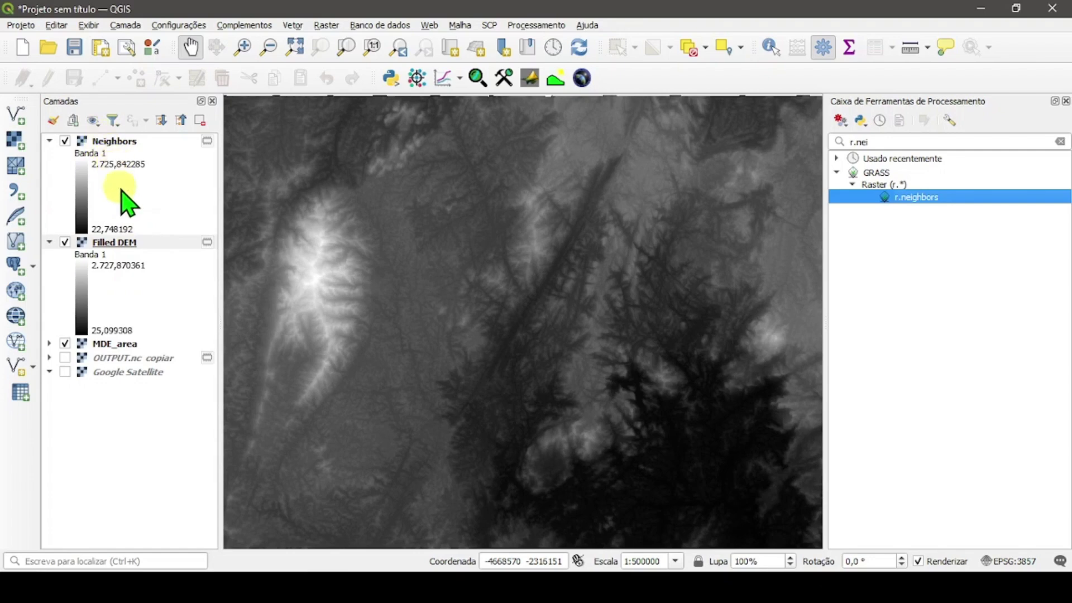
# Compute the Filled DEM layer's histogram and examine the minimum and maximum statistics in its layer information
pyautogui.doubleClick(126, 246)
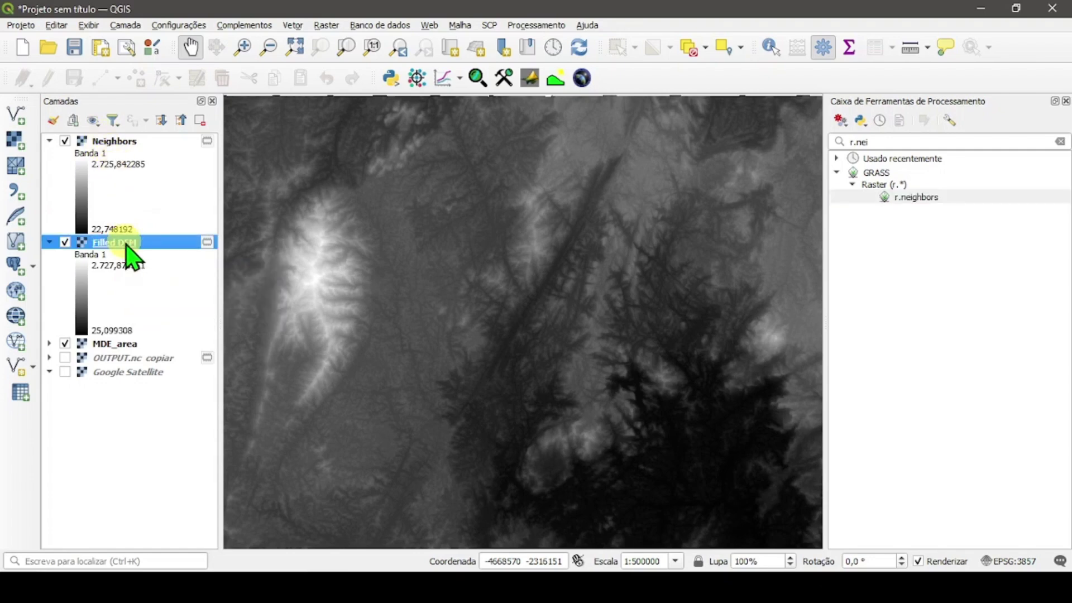
pyautogui.click(209, 201)
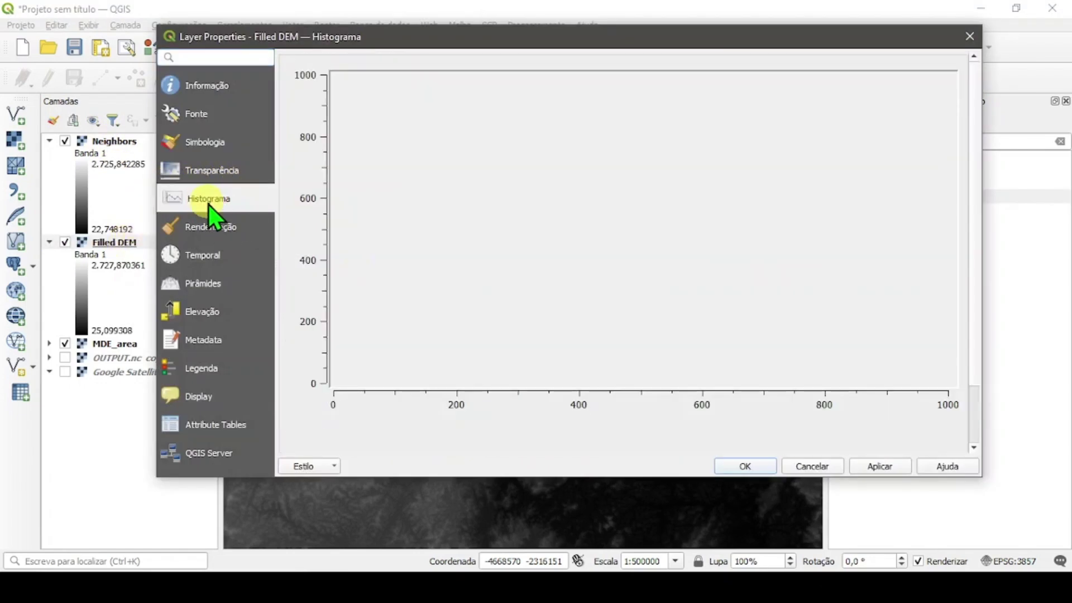
pyautogui.click(626, 395)
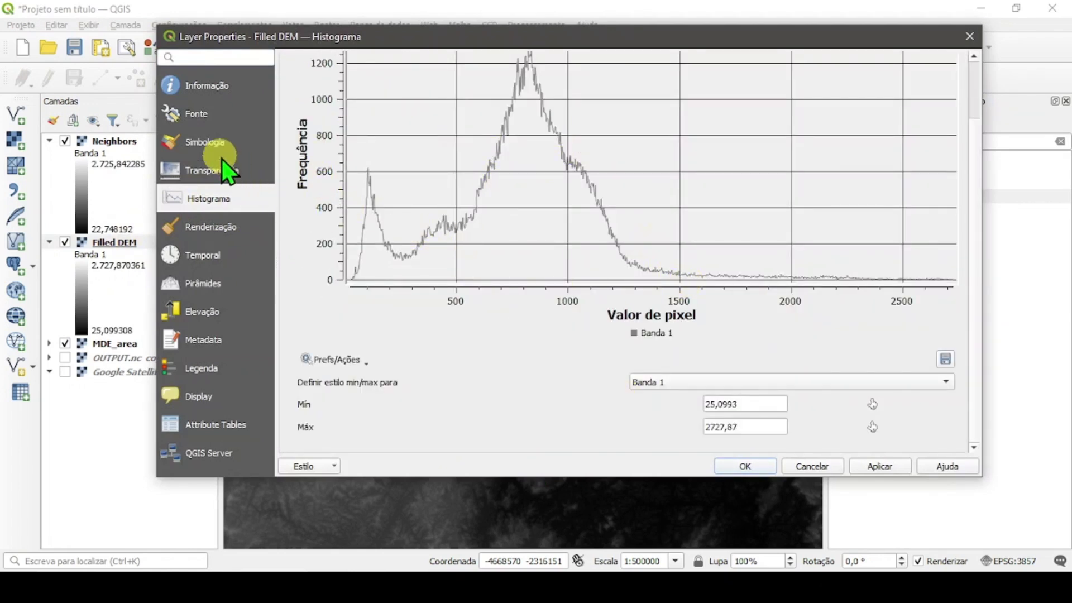
pyautogui.click(229, 90)
pyautogui.scroll(-5, 533, 255)
pyautogui.scroll(-3, 537, 263)
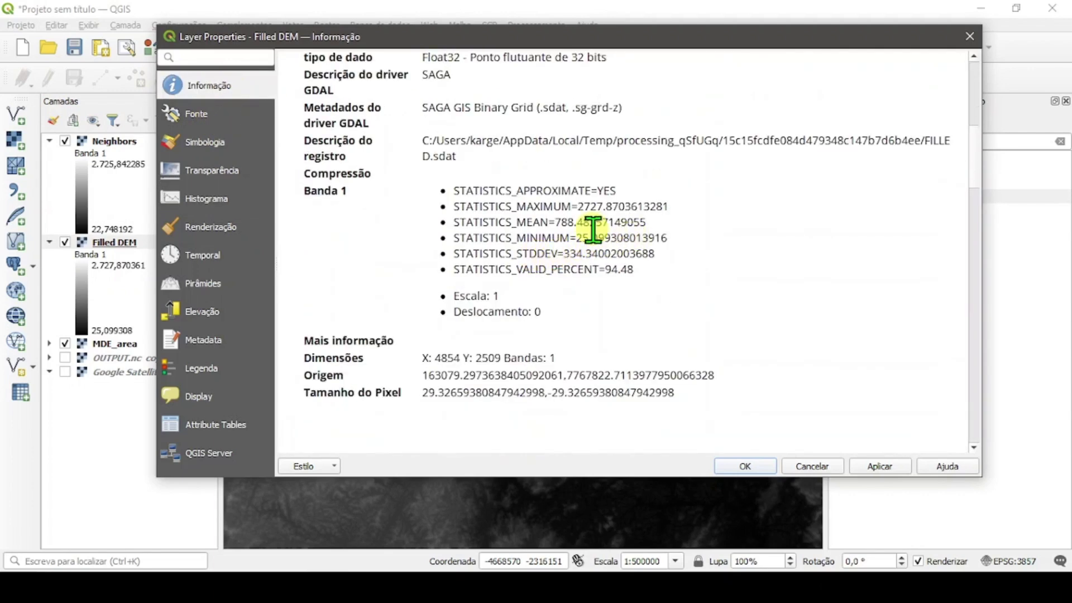
pyautogui.moveTo(578, 237); pyautogui.dragTo(674, 237)
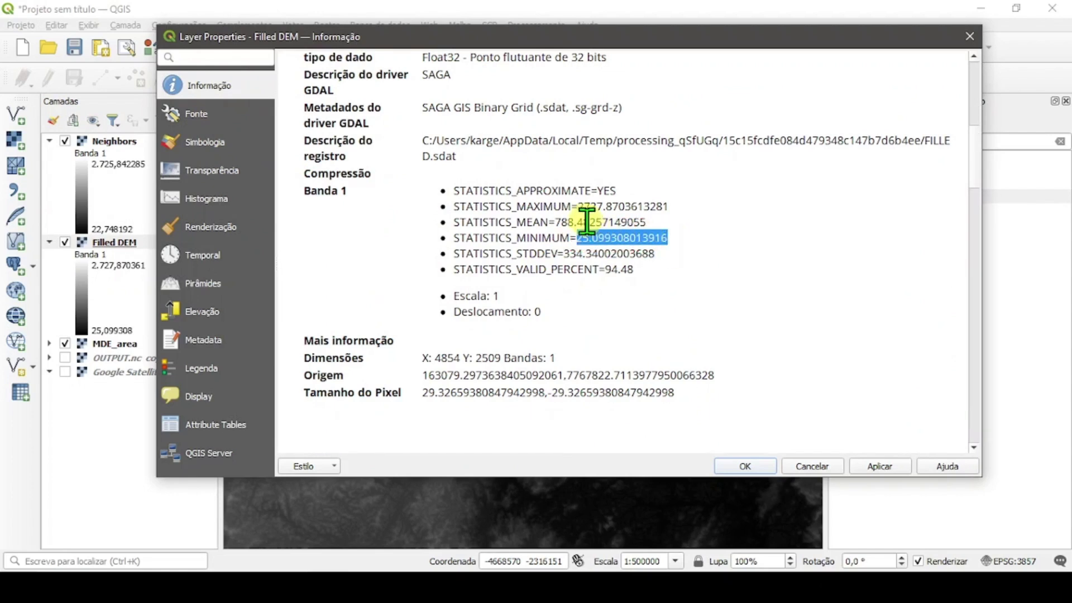
pyautogui.moveTo(577, 206); pyautogui.dragTo(658, 214)
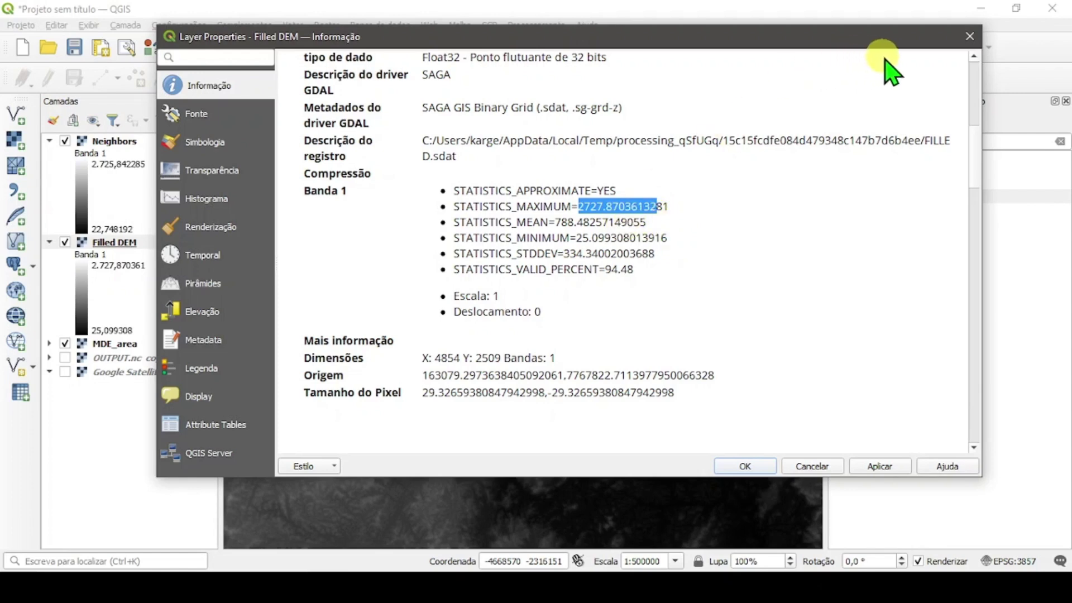
pyautogui.click(970, 37)
# Examine the Neighbors layer's minimum and maximum statistics and compute its histogram, leaving the layer properties at the end
pyautogui.click(114, 141)
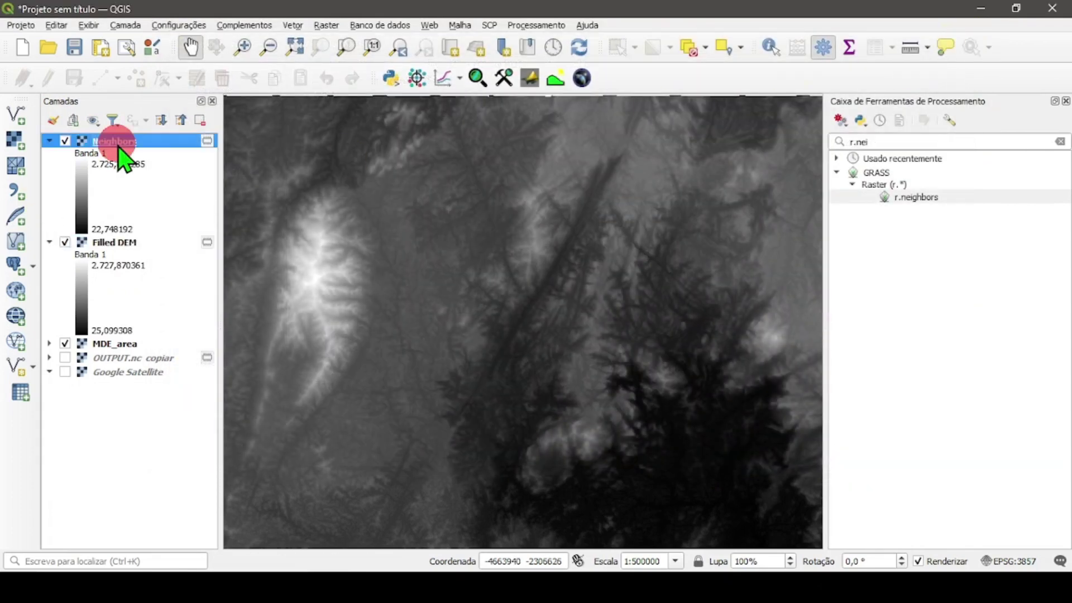
pyautogui.doubleClick(119, 147)
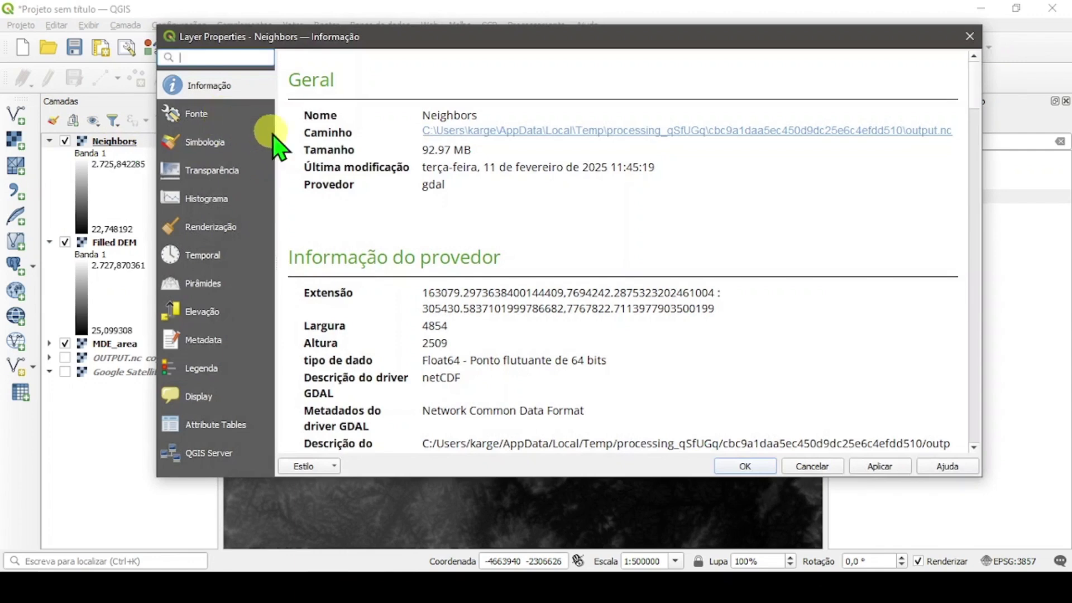
pyautogui.scroll(-6, 544, 254)
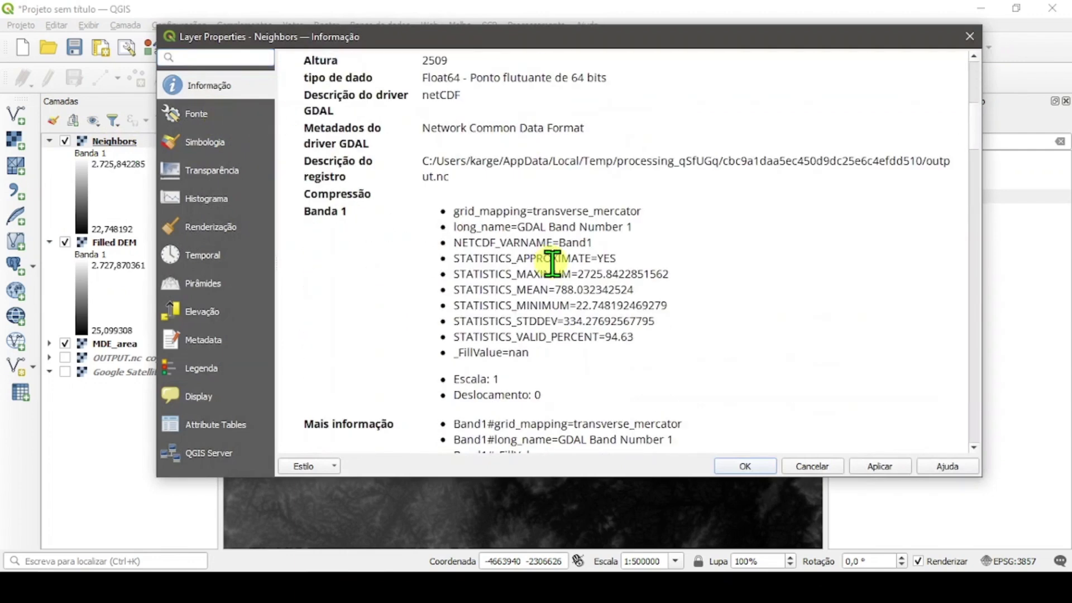
pyautogui.scroll(-1, 553, 263)
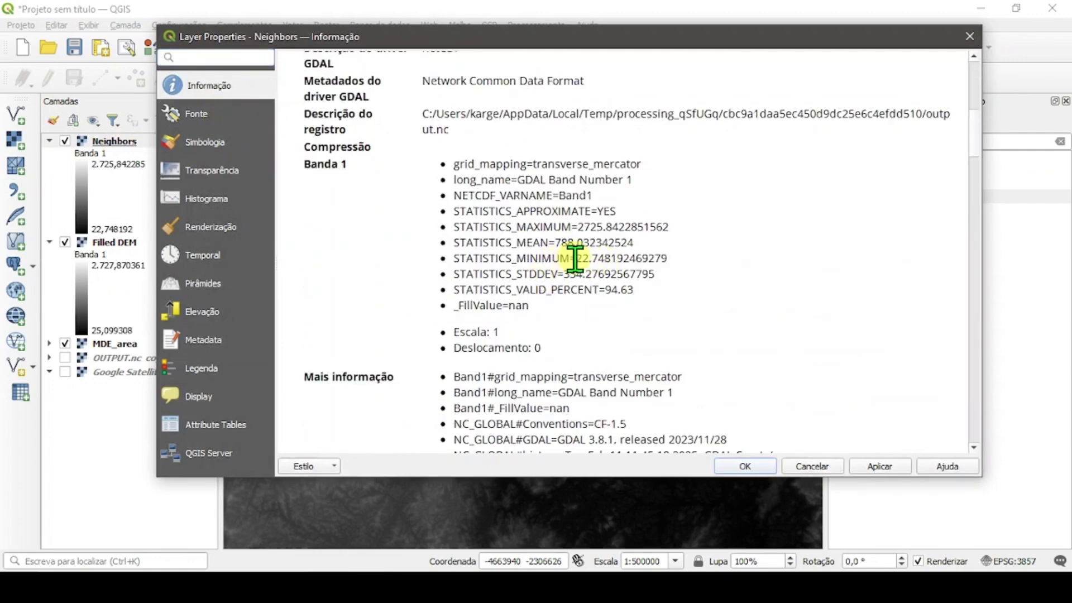
pyautogui.moveTo(576, 258); pyautogui.dragTo(663, 255)
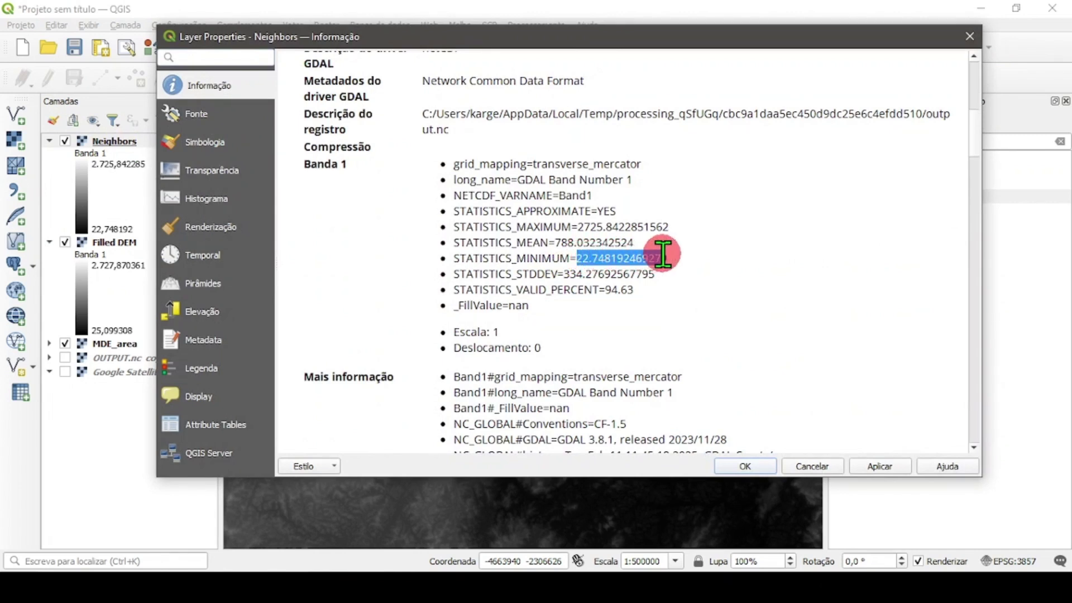
pyautogui.moveTo(573, 227); pyautogui.dragTo(651, 228)
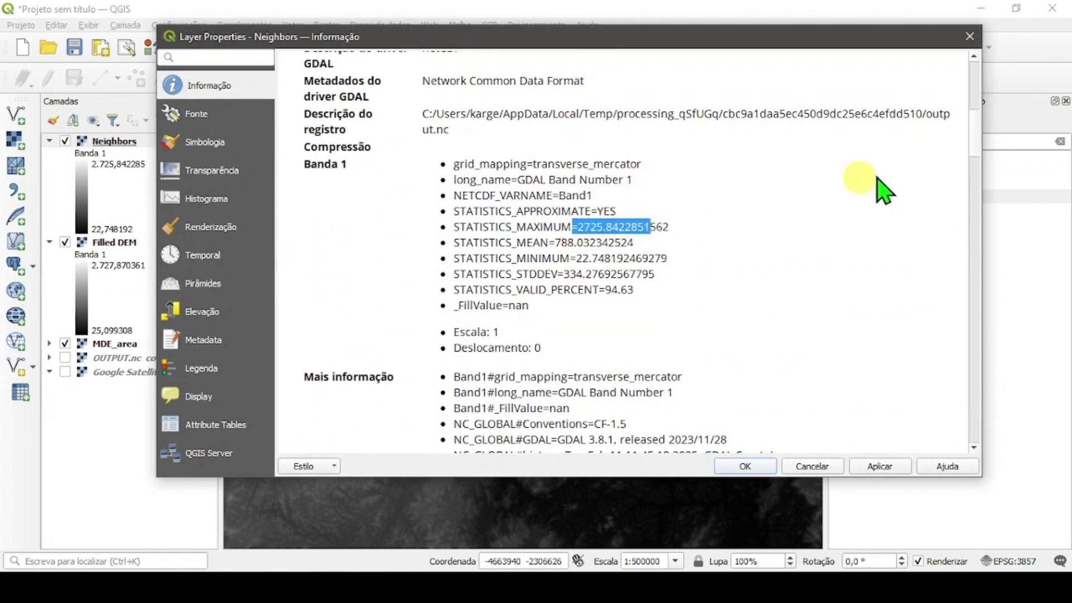
pyautogui.click(190, 206)
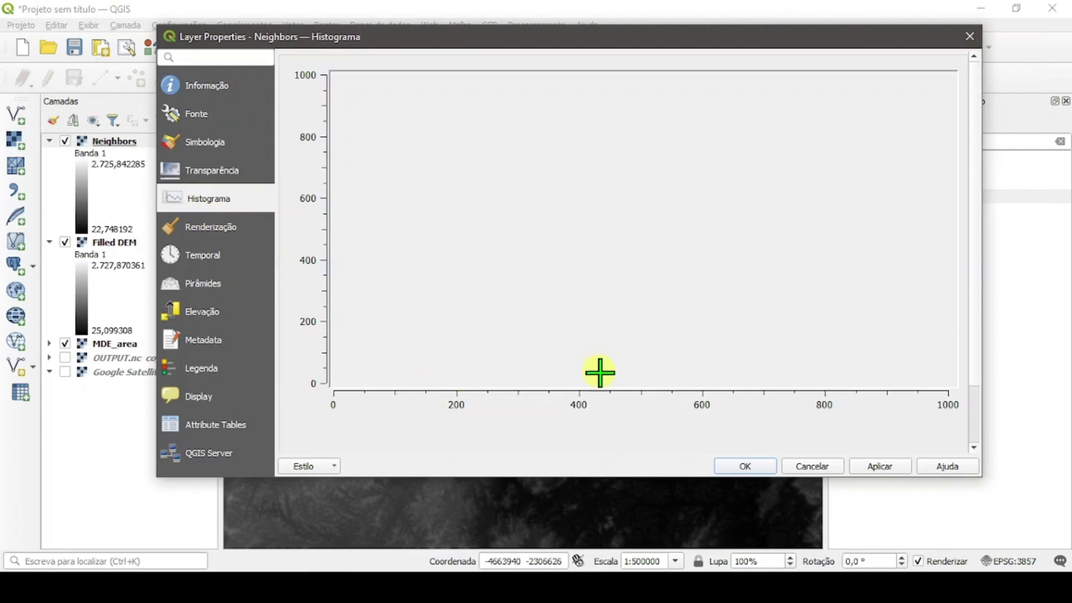
pyautogui.click(605, 404)
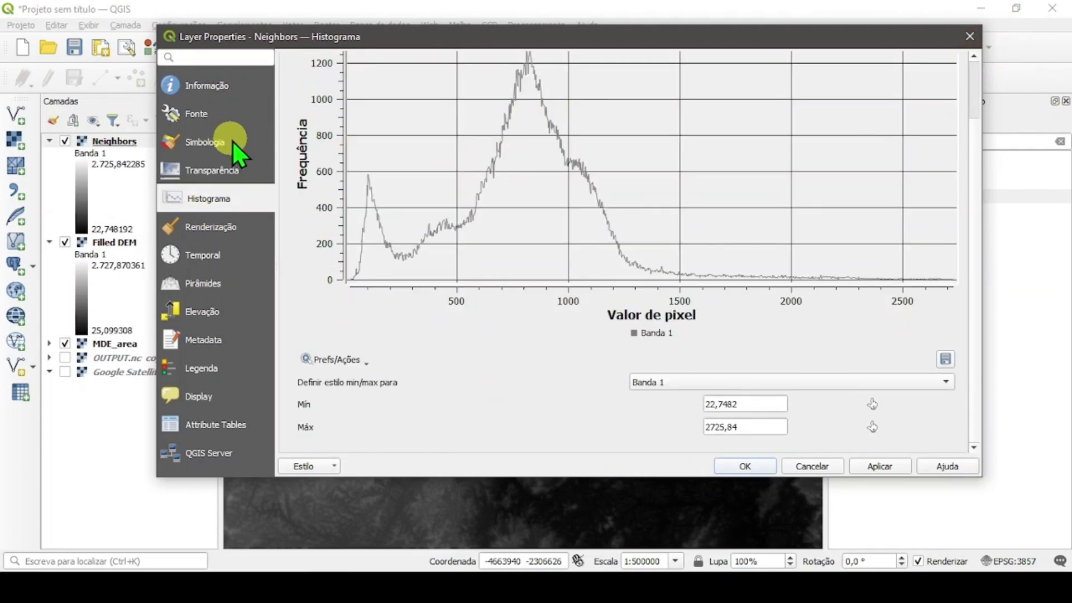
pyautogui.click(229, 89)
pyautogui.scroll(-3, 614, 313)
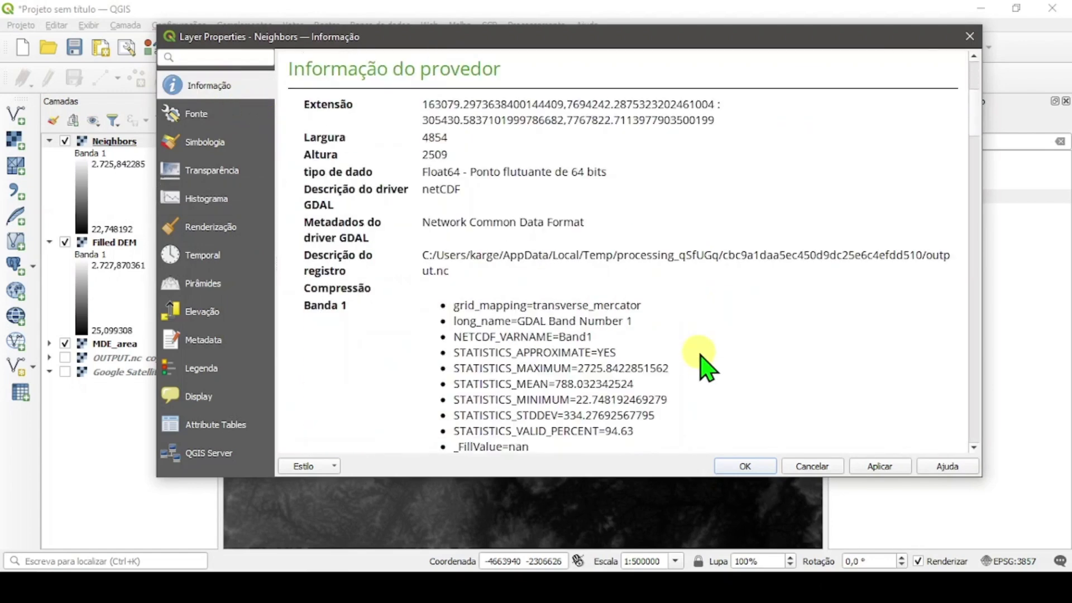
pyautogui.click(969, 37)
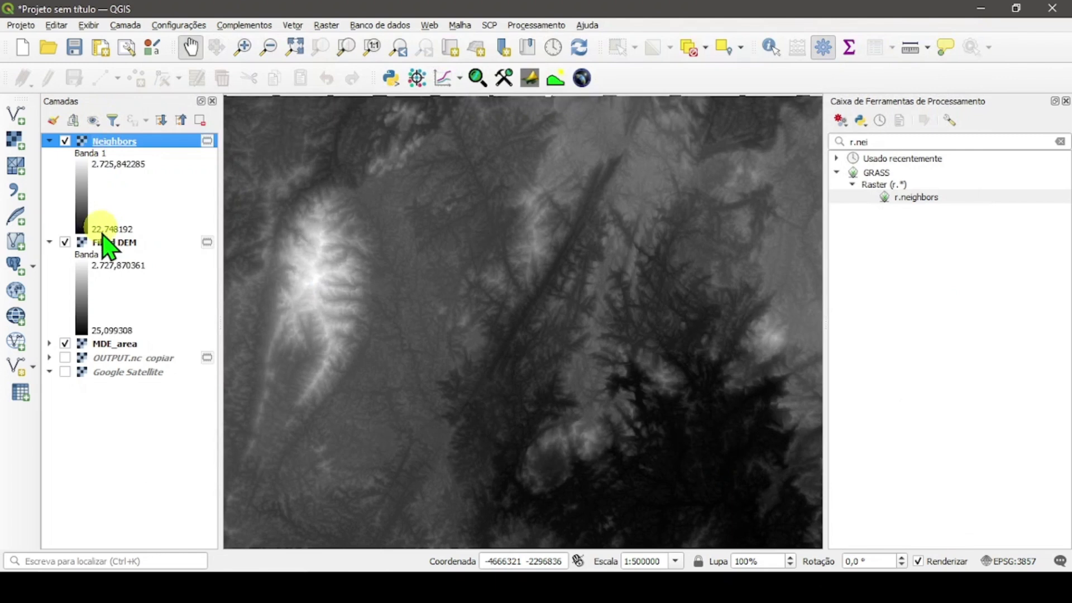
# Remove the Neighbors layer from the project
pyautogui.rightClick(112, 140)
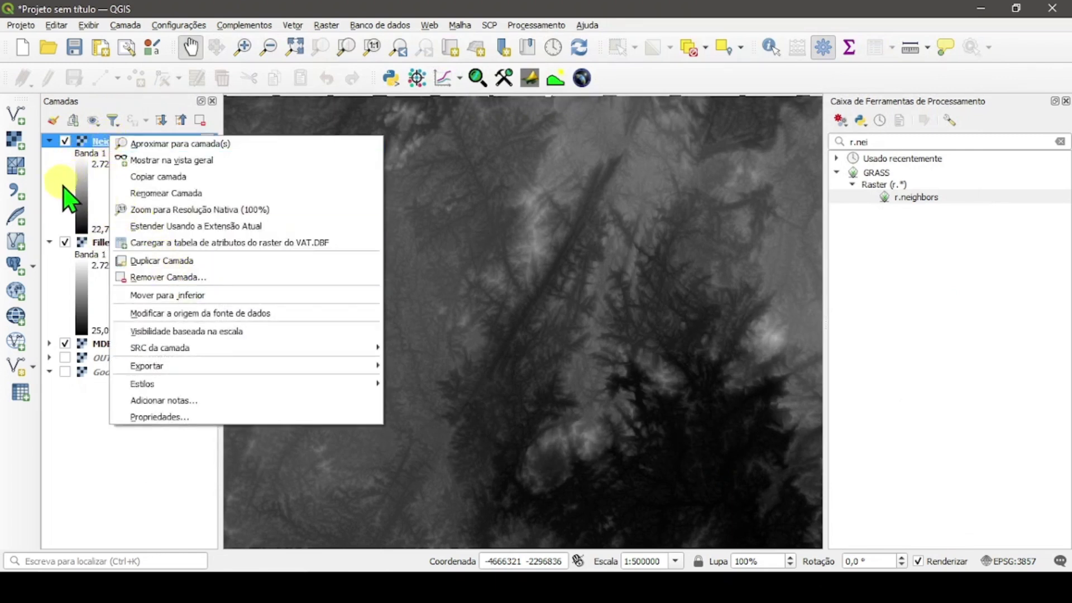
pyautogui.click(140, 278)
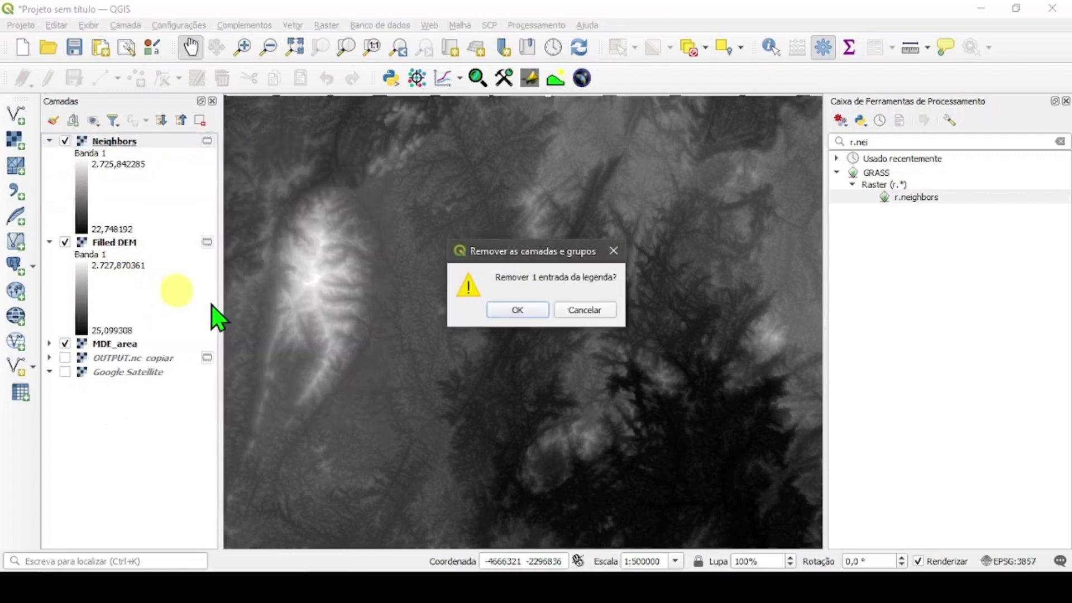
pyautogui.click(495, 311)
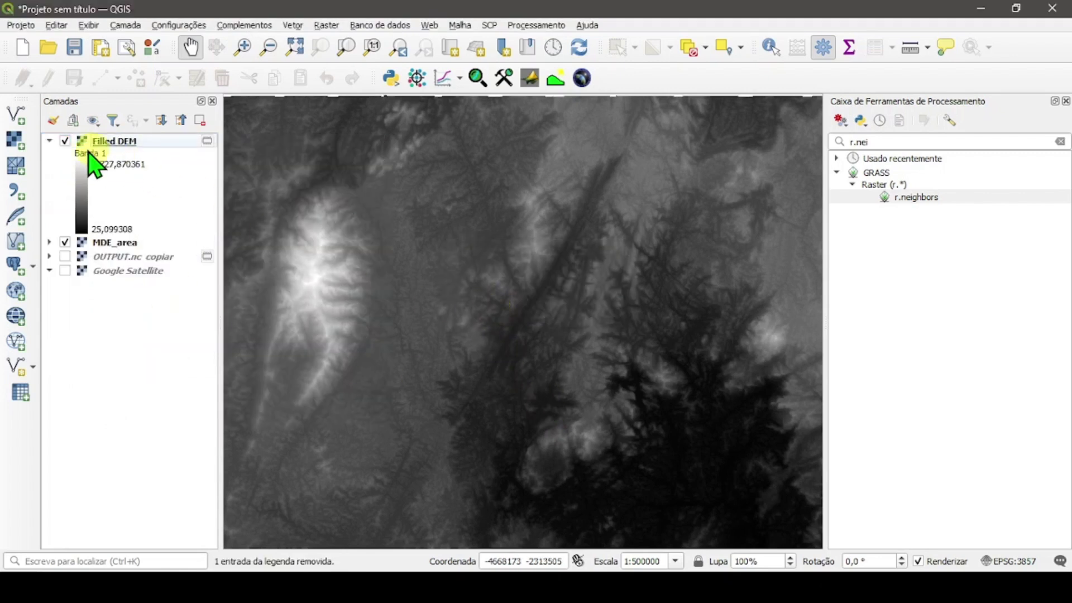
# Search the processing toolbox for declivi in place of the previous r.neighbors search
pyautogui.tripleClick(964, 145)
pyautogui.press('BackSpace')
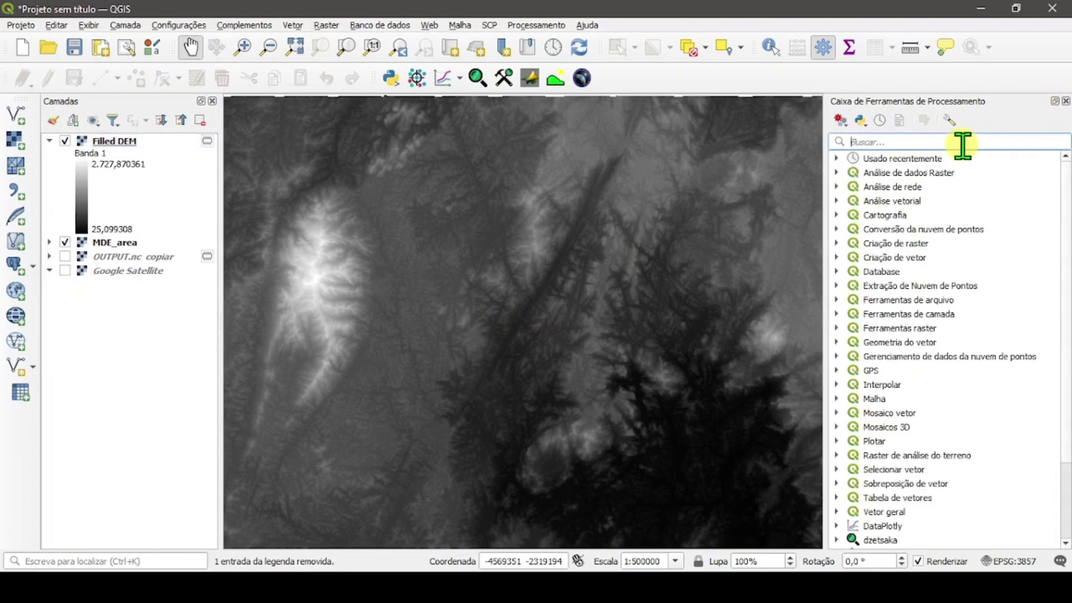
pyautogui.write('de')
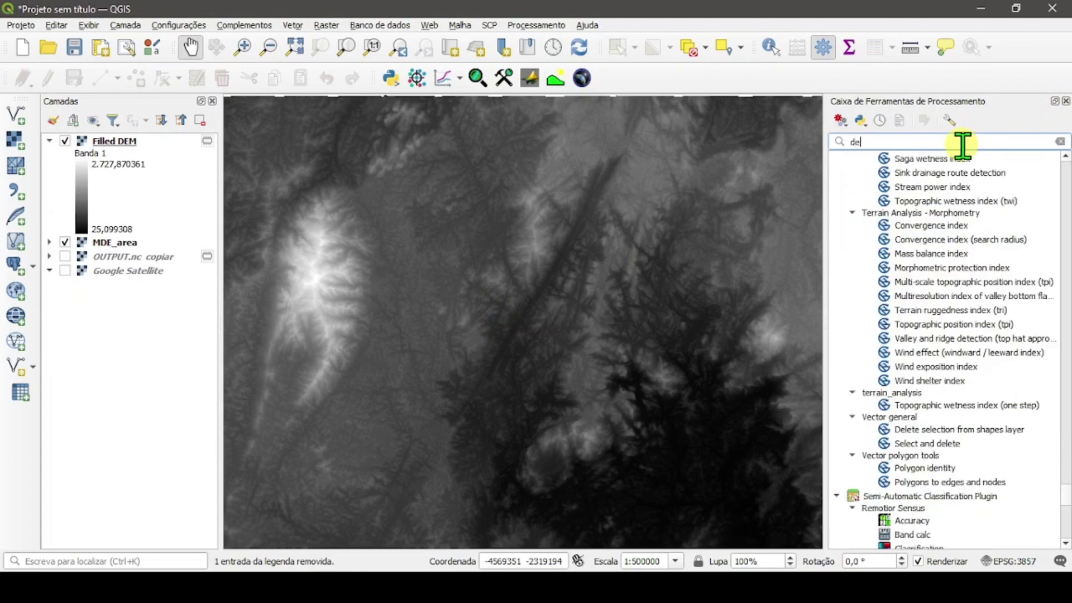
pyautogui.write('cli')
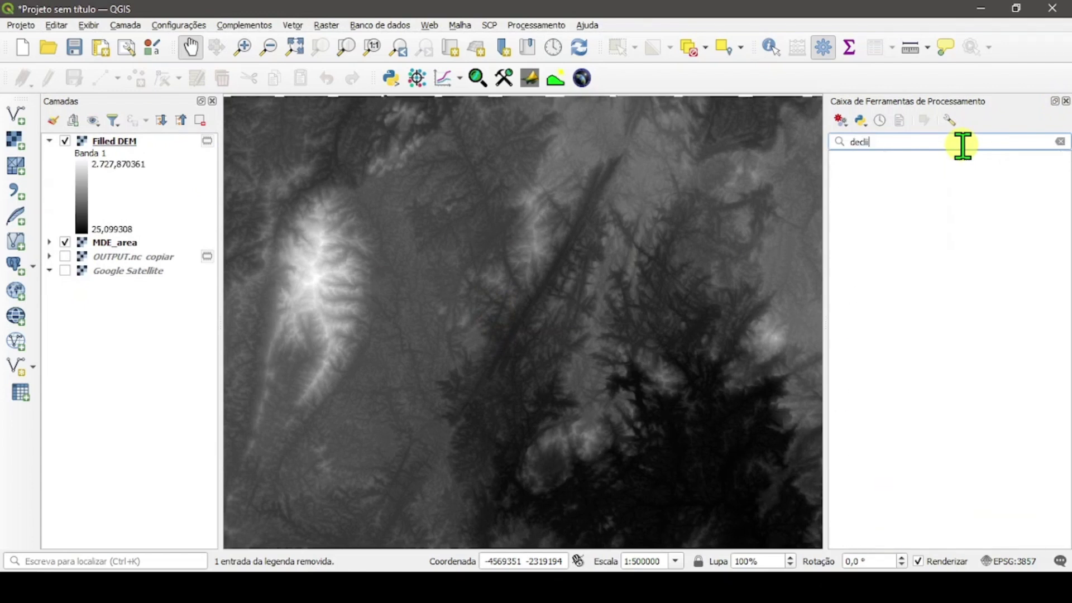
pyautogui.write('bi')
pyautogui.press('BackSpace')
pyautogui.press('BackSpace')
pyautogui.write('vi')
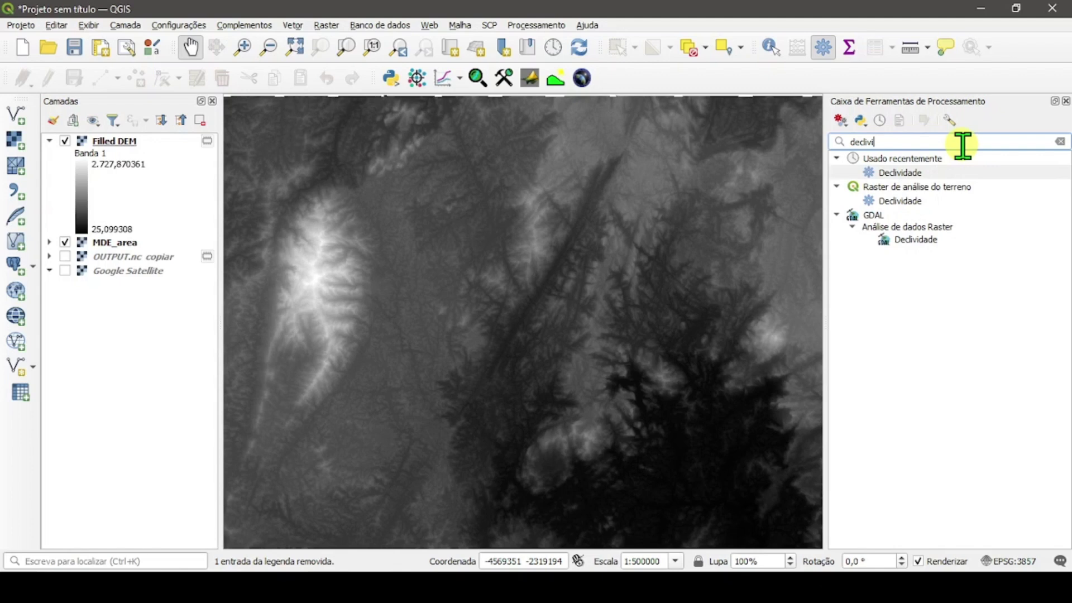
# Replace the processing toolbox search with slope
pyautogui.press('BackSpace')
pyautogui.press('BackSpace')
pyautogui.press('BackSpace')
pyautogui.press('BackSpace')
pyautogui.press('BackSpace')
pyautogui.press('BackSpace')
pyautogui.press('BackSpace')
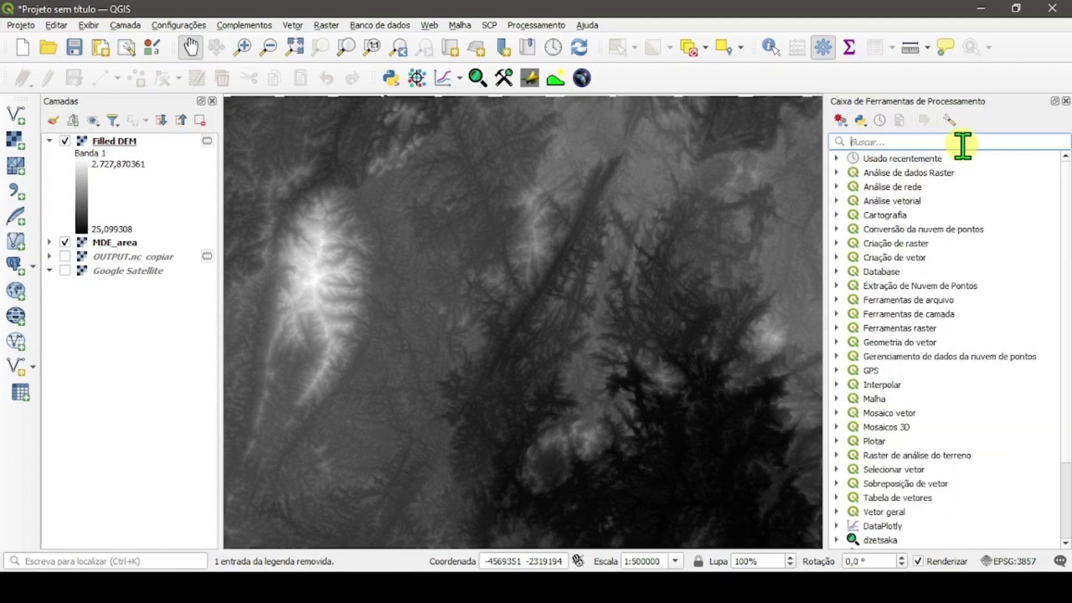
pyautogui.write('solpe')
pyautogui.press('BackSpace')
pyautogui.press('BackSpace')
pyautogui.press('BackSpace')
pyautogui.press('BackSpace')
pyautogui.press('BackSpace')
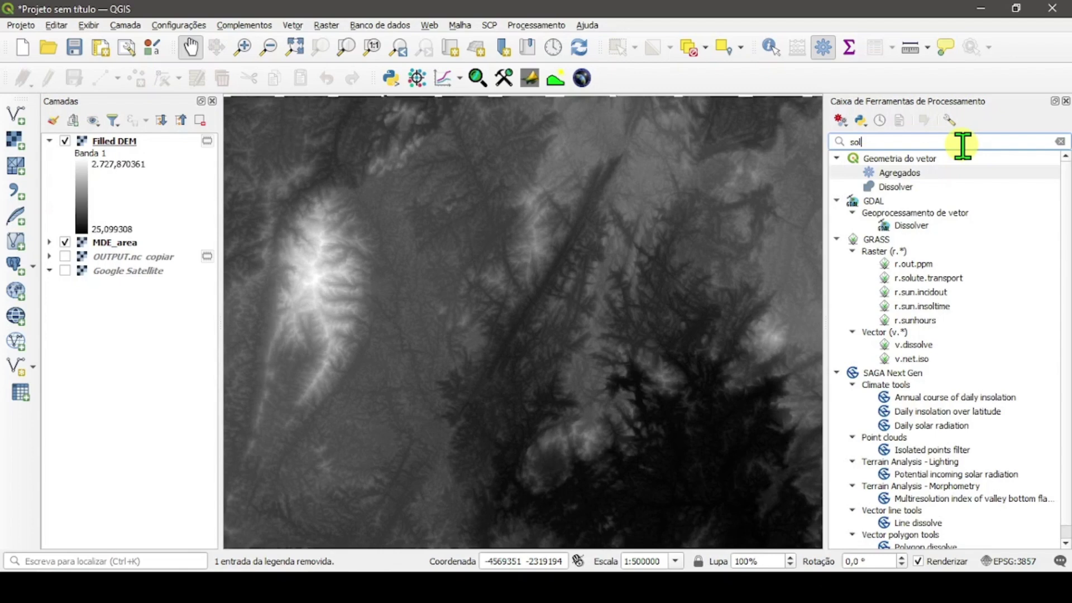
pyautogui.write('slope')
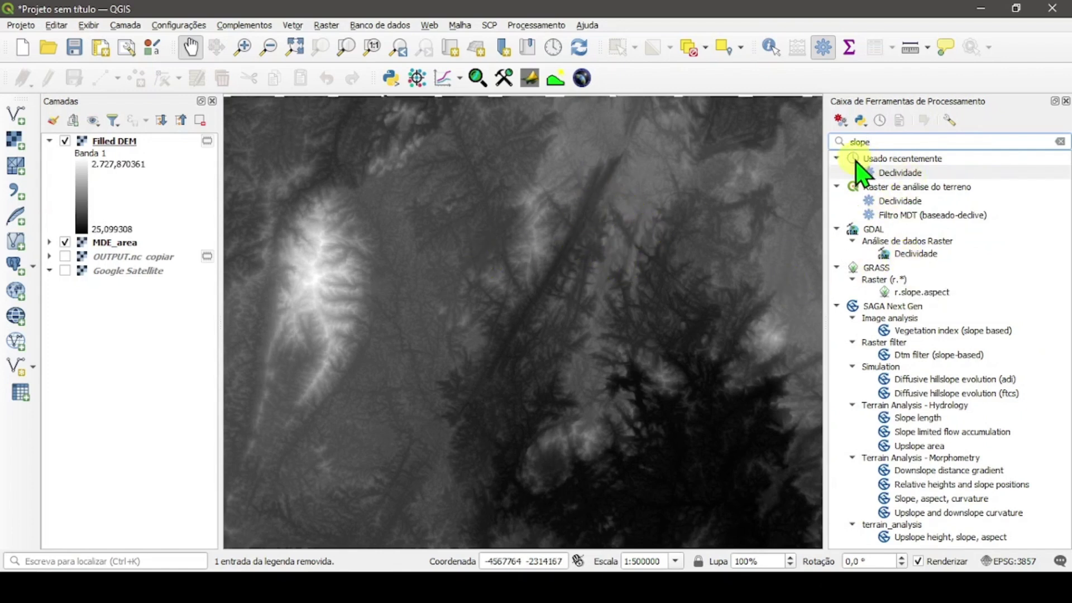
pyautogui.doubleClick(896, 201)
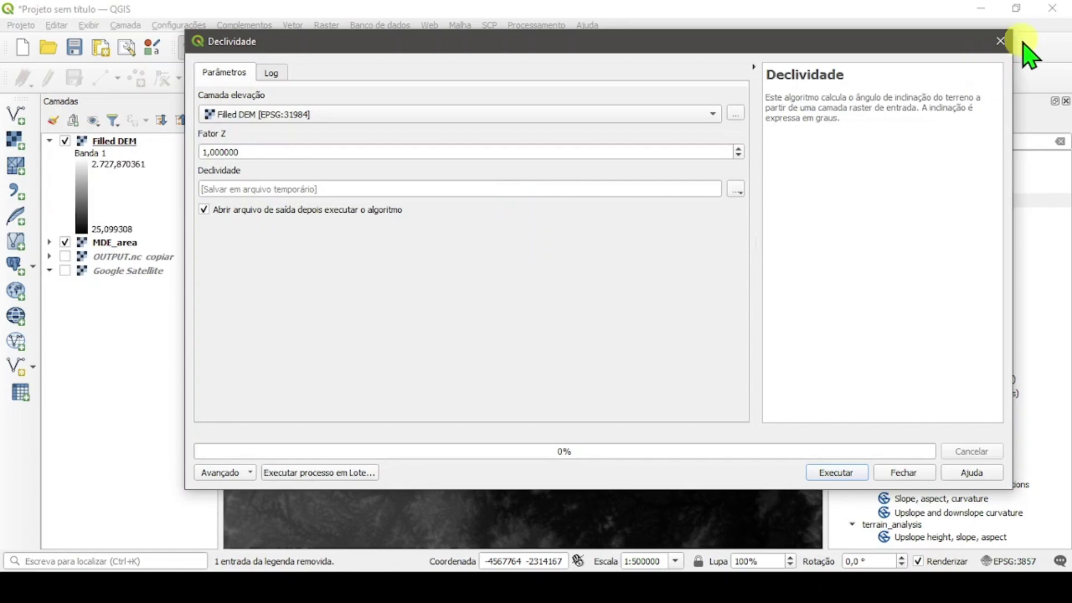
pyautogui.click(1001, 41)
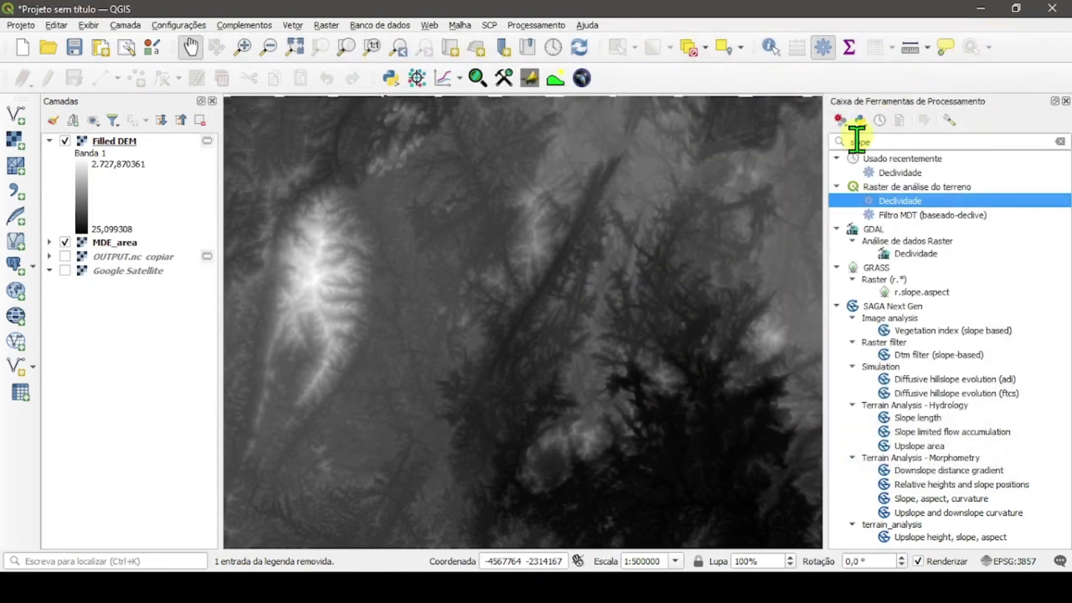
pyautogui.doubleClick(927, 258)
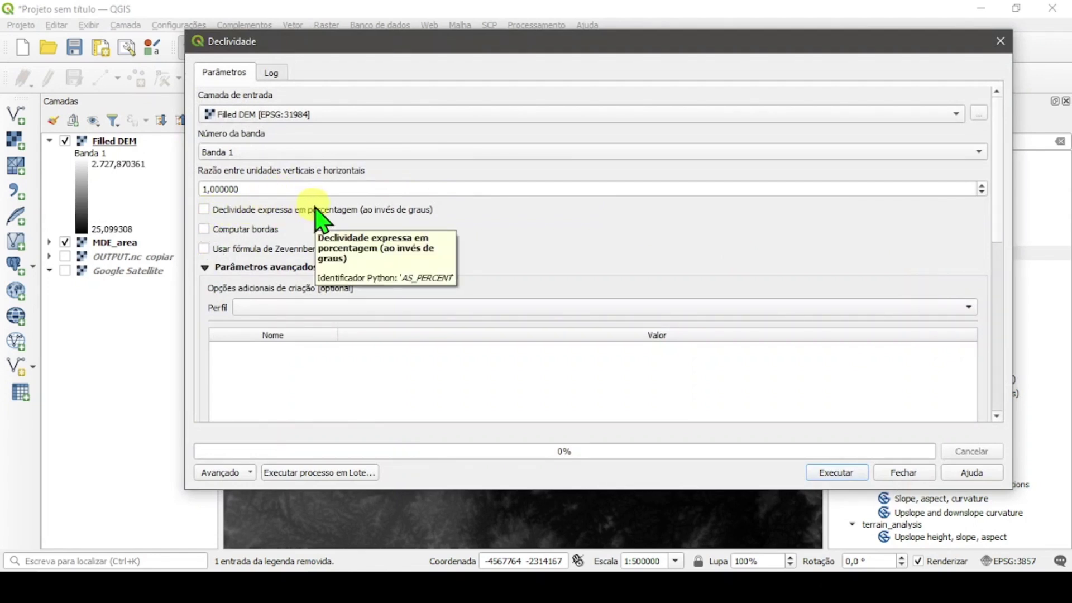
pyautogui.click(219, 210)
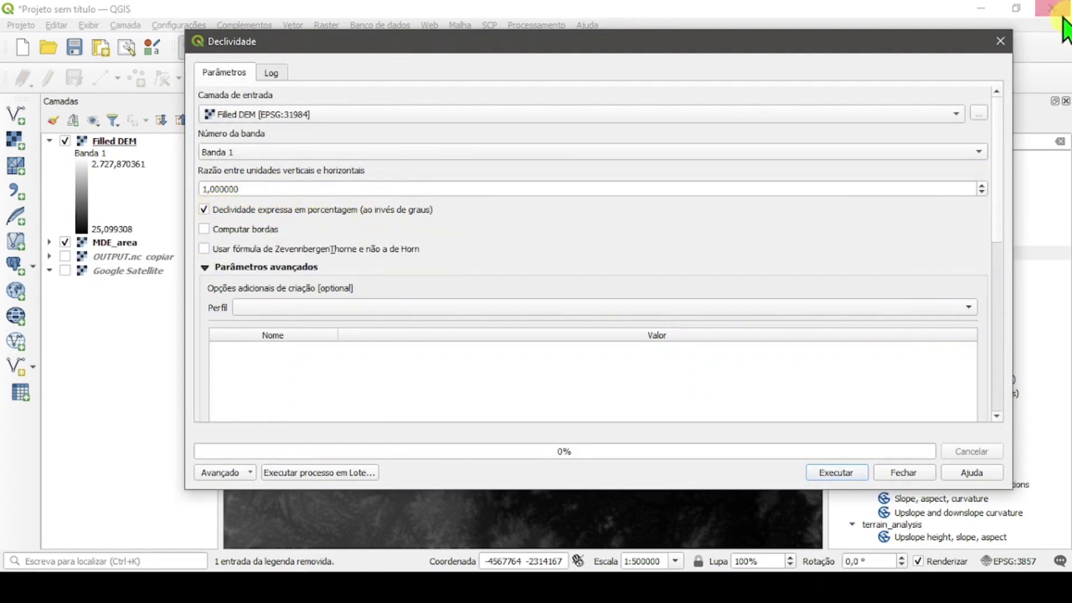
pyautogui.click(999, 40)
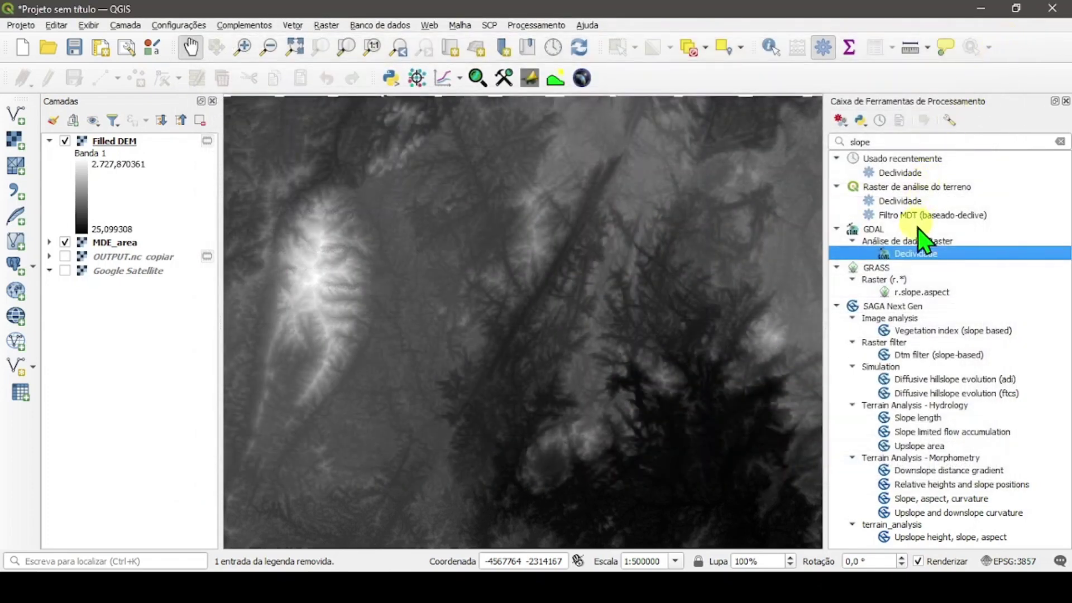
# Run the native terrain-analysis slope tool (Declividade) on Filled DEM with Z factor 1 and a temporary output, and close the tool
pyautogui.doubleClick(919, 201)
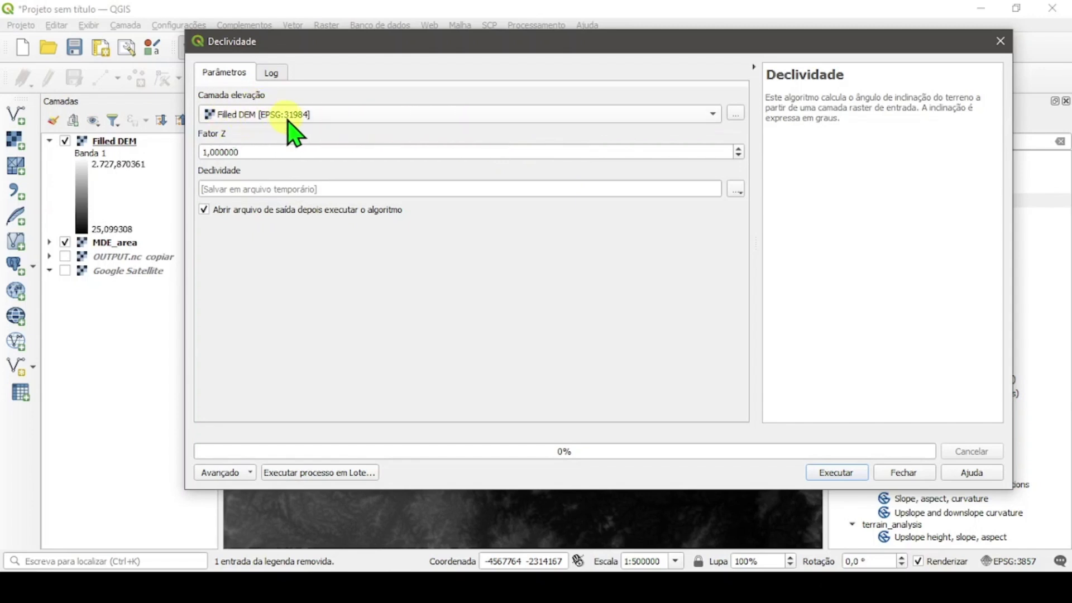
pyautogui.click(838, 472)
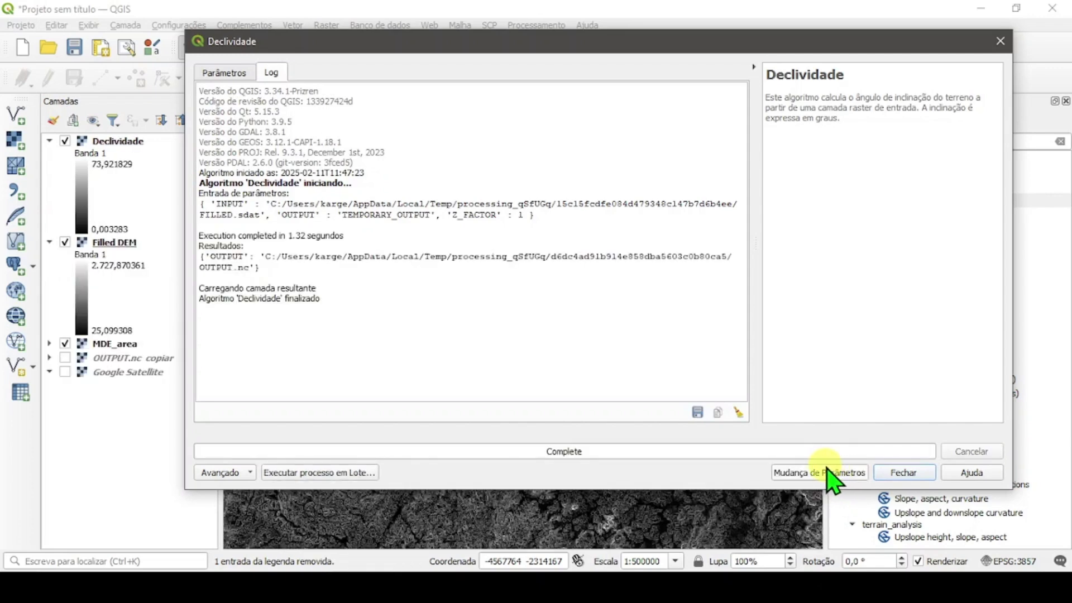
pyautogui.click(899, 472)
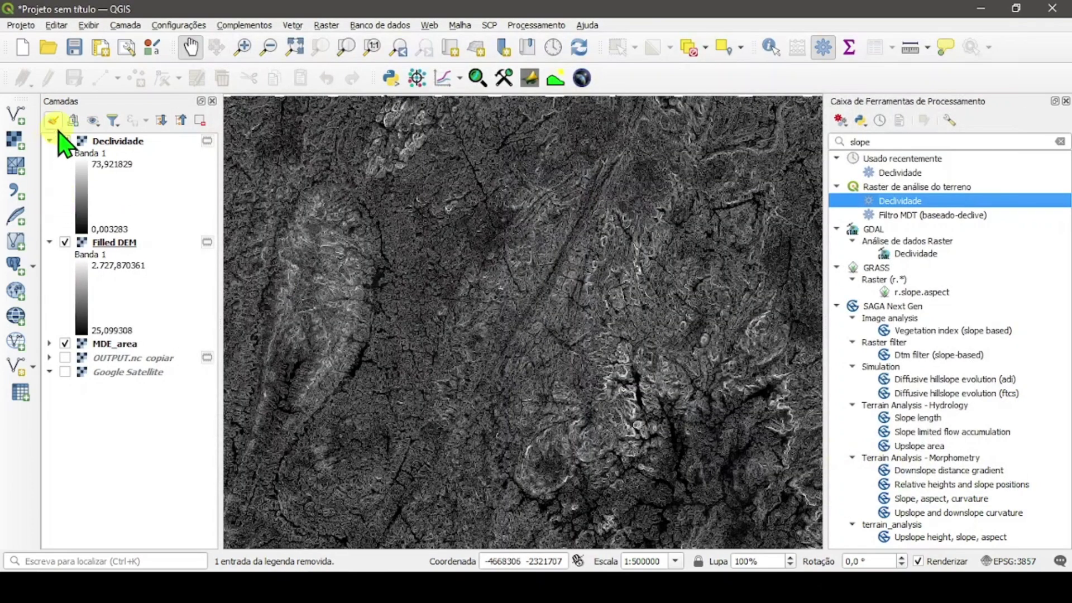
# Hide the Filled DEM and MDE_area layers and collapse the Filled DEM legend
pyautogui.click(65, 242)
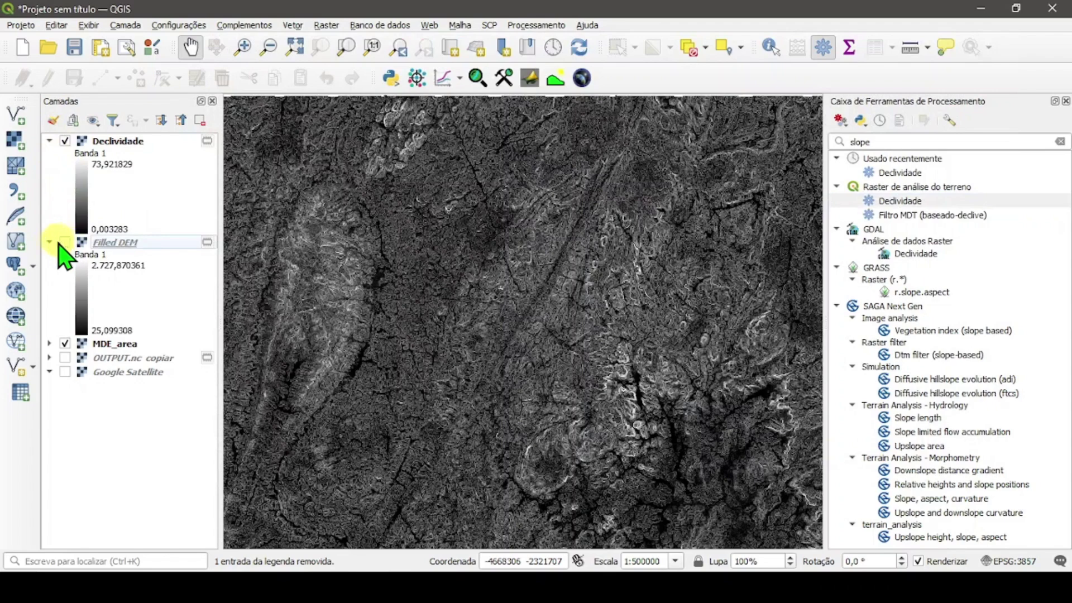
pyautogui.click(49, 242)
pyautogui.click(65, 257)
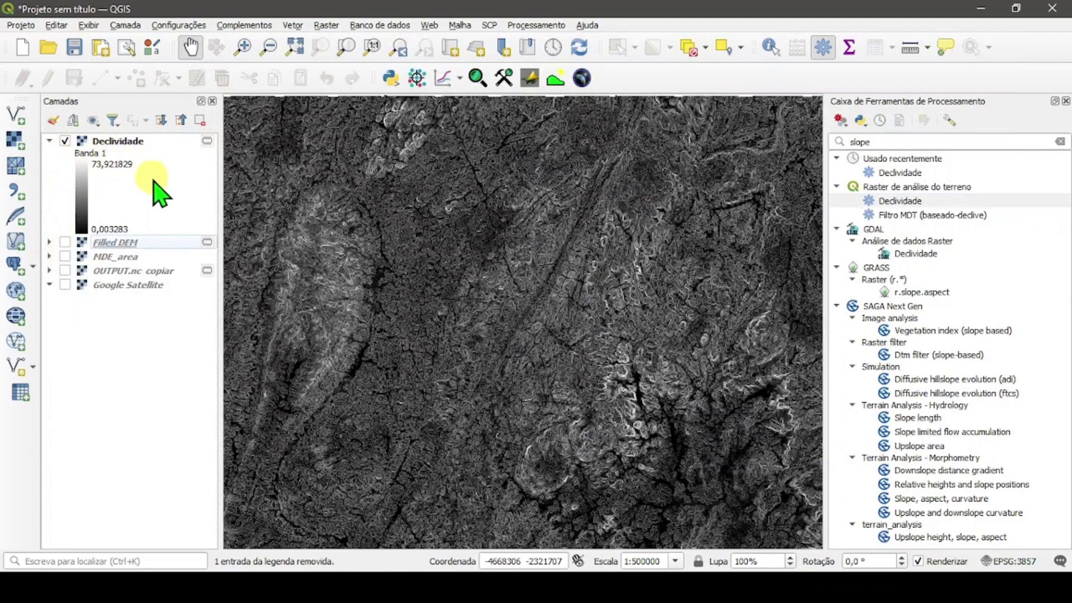
# Examine the Declividade layer's band statistics in its layer information and look over the slope raster on the map
pyautogui.click(114, 139)
pyautogui.doubleClick(117, 144)
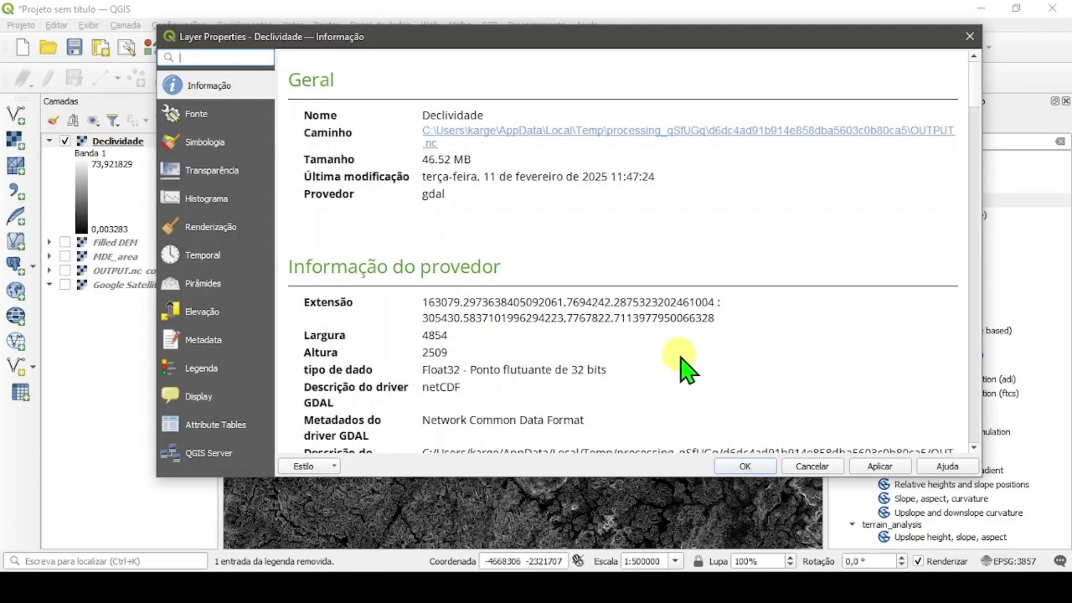
pyautogui.scroll(-3, 678, 364)
pyautogui.scroll(-5, 679, 364)
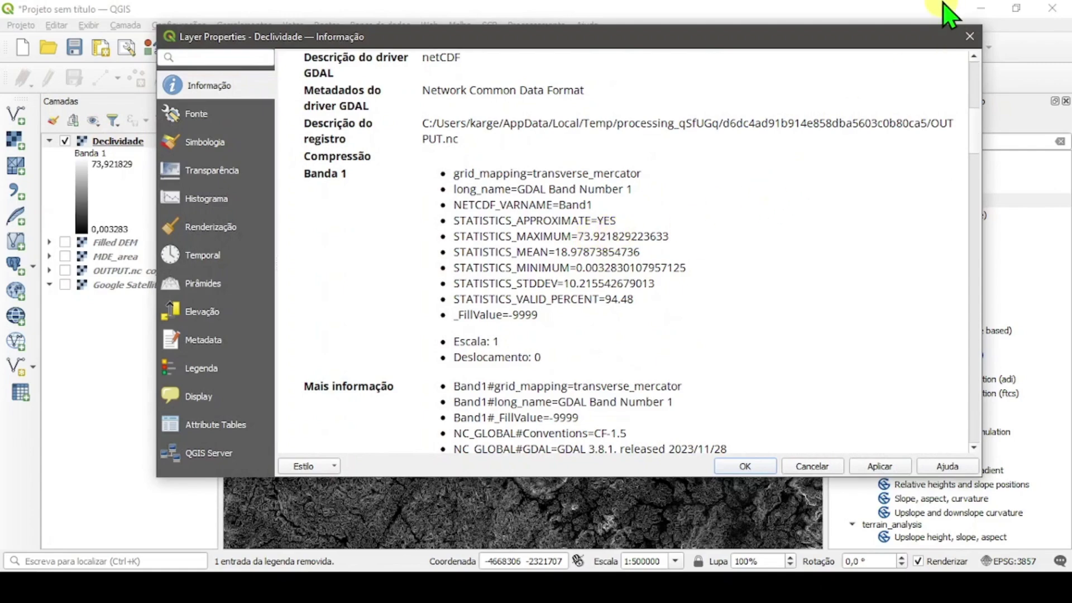
pyautogui.click(970, 36)
pyautogui.scroll(-1, 713, 201)
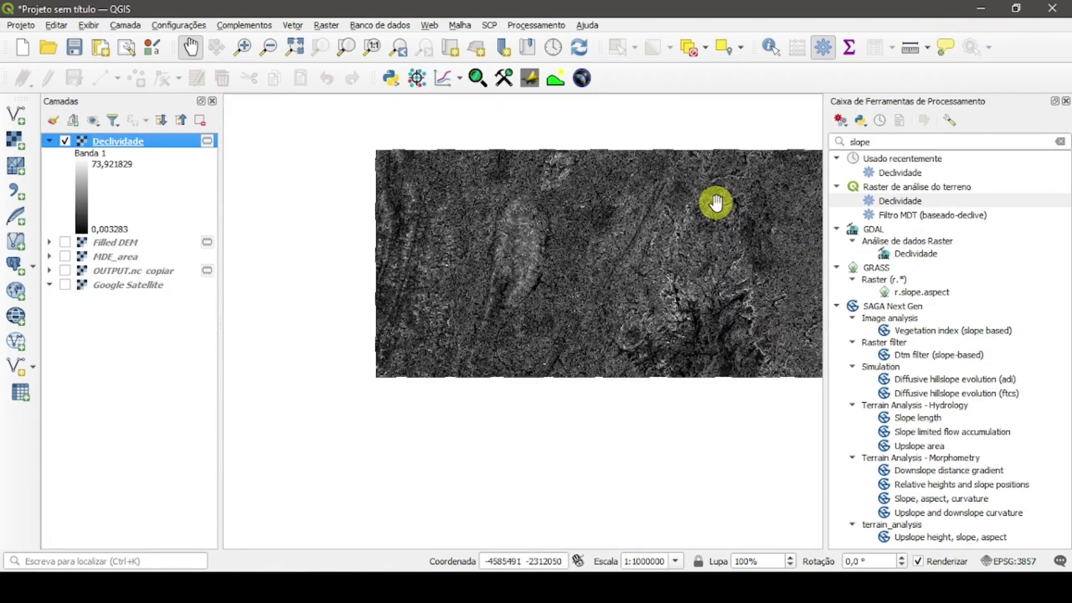
pyautogui.moveTo(703, 226); pyautogui.dragTo(598, 247)
pyautogui.scroll(1, 598, 246)
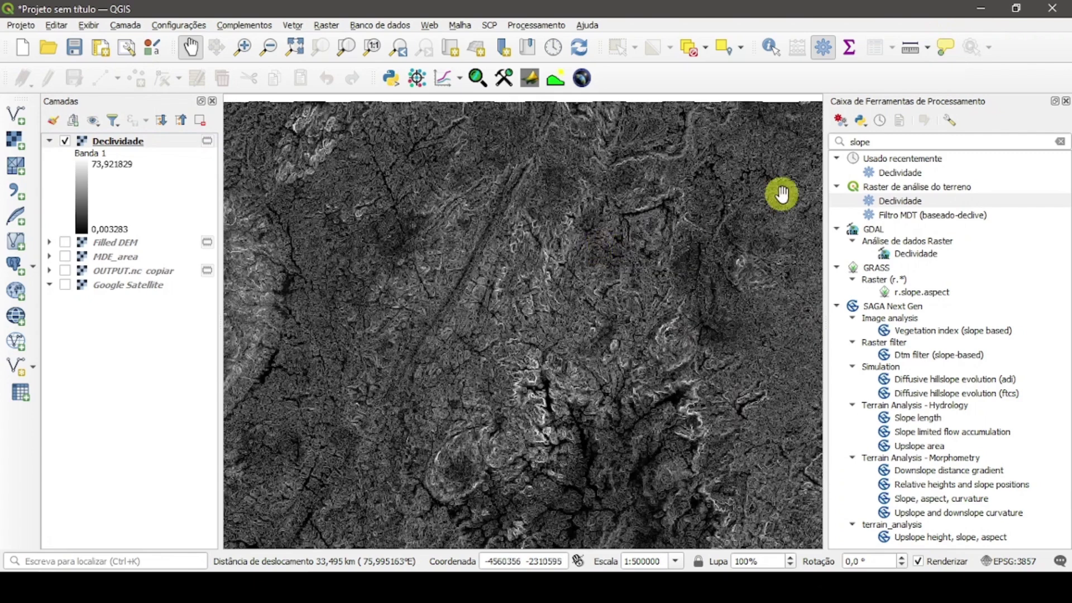
# Clear the tool search and close the processing toolbox to give the map more room
pyautogui.doubleClick(973, 142)
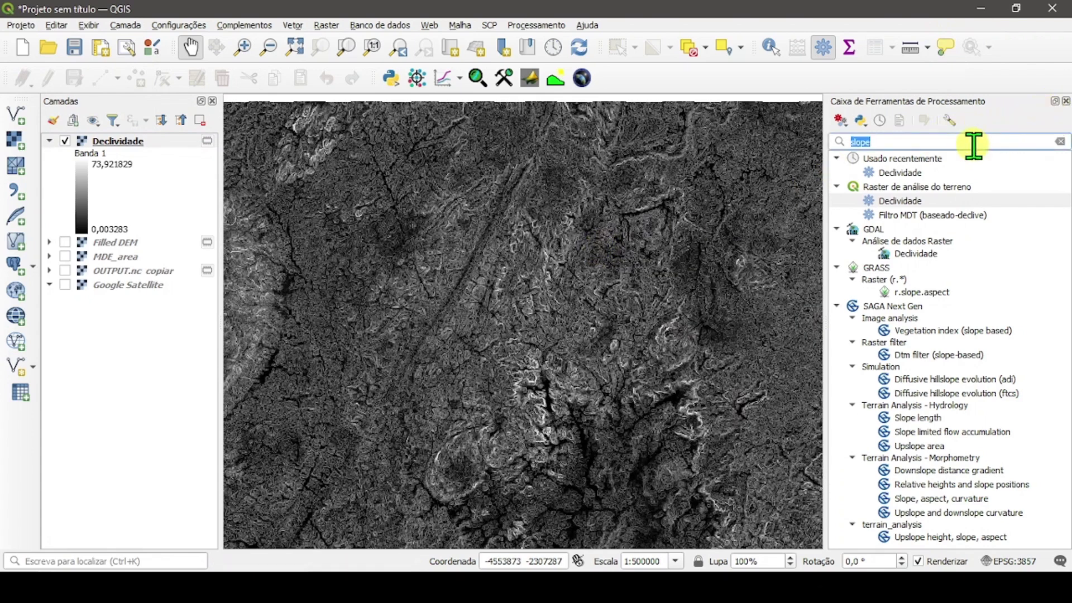
pyautogui.press('BackSpace')
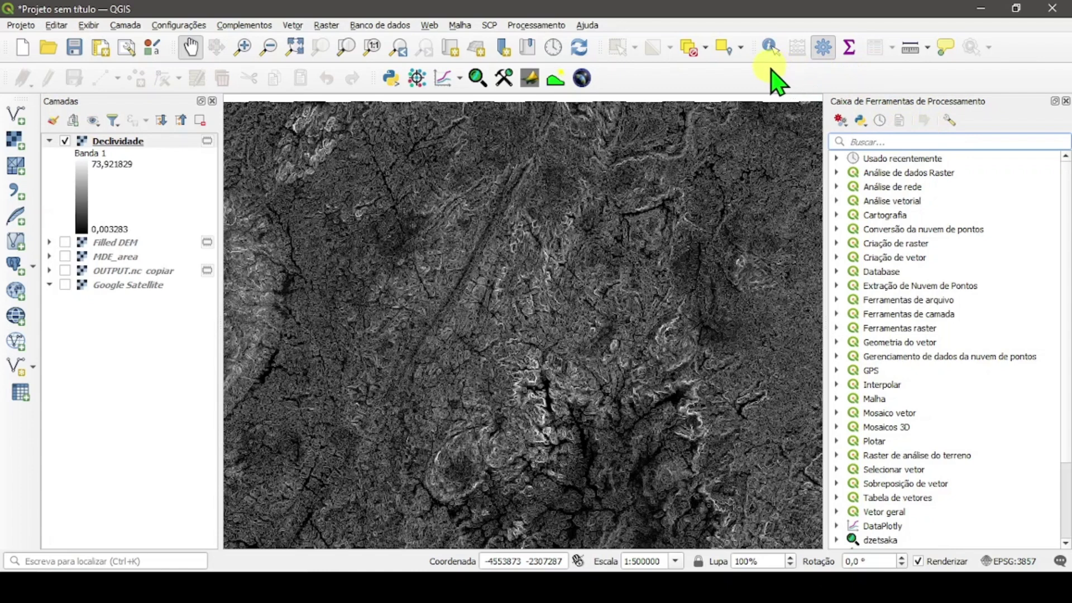
pyautogui.click(880, 143)
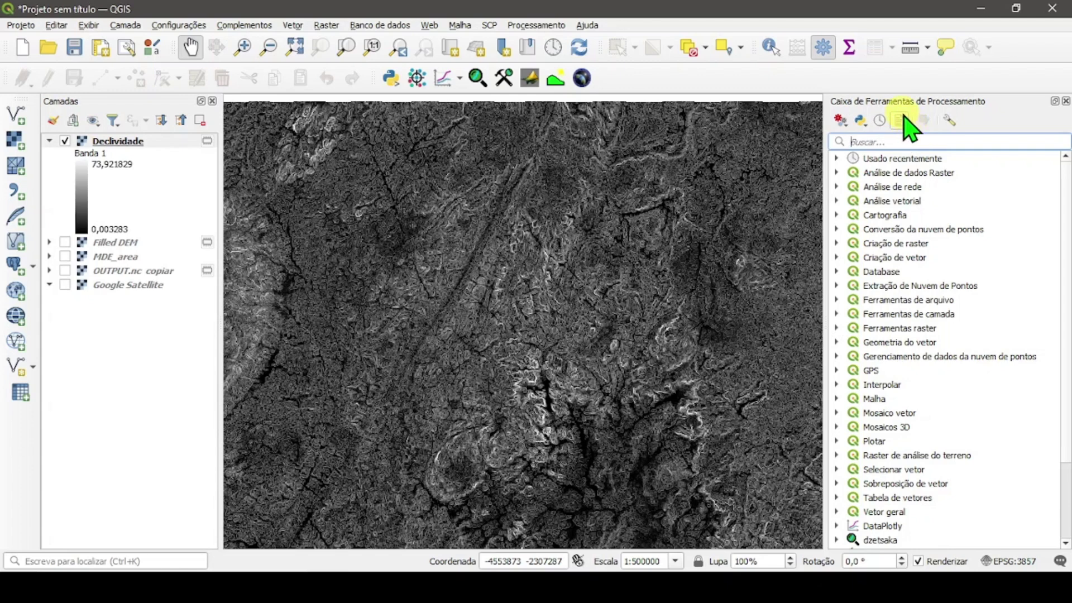
pyautogui.click(1066, 102)
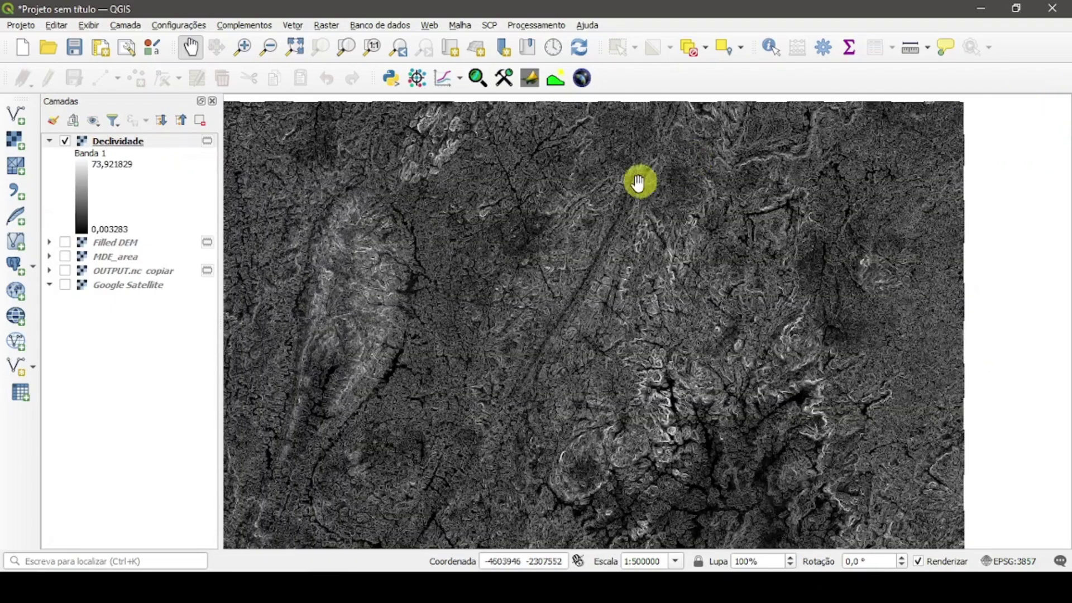
pyautogui.scroll(-1, 575, 251)
pyautogui.scroll(1, 576, 252)
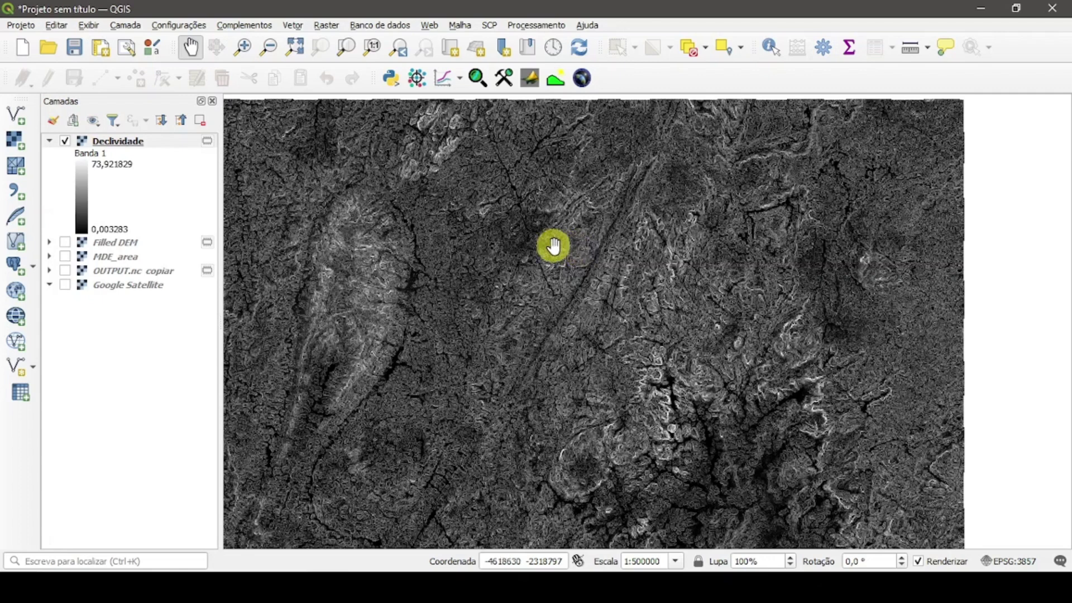
# Hide the Declividade layer with its legend collapsed, and show Filled DEM with its legend expanded
pyautogui.click(65, 141)
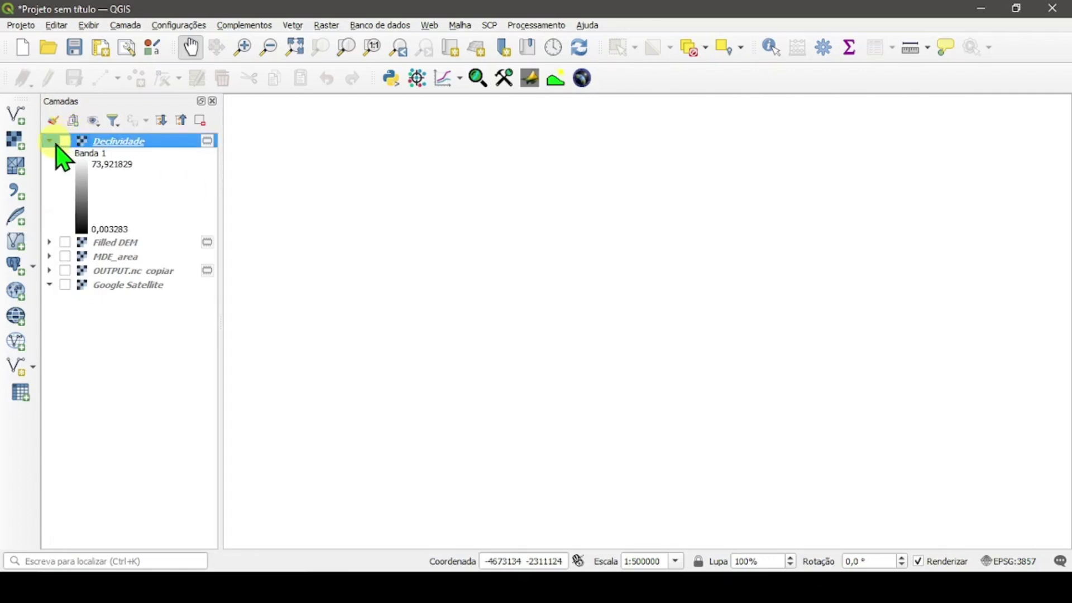
pyautogui.click(50, 141)
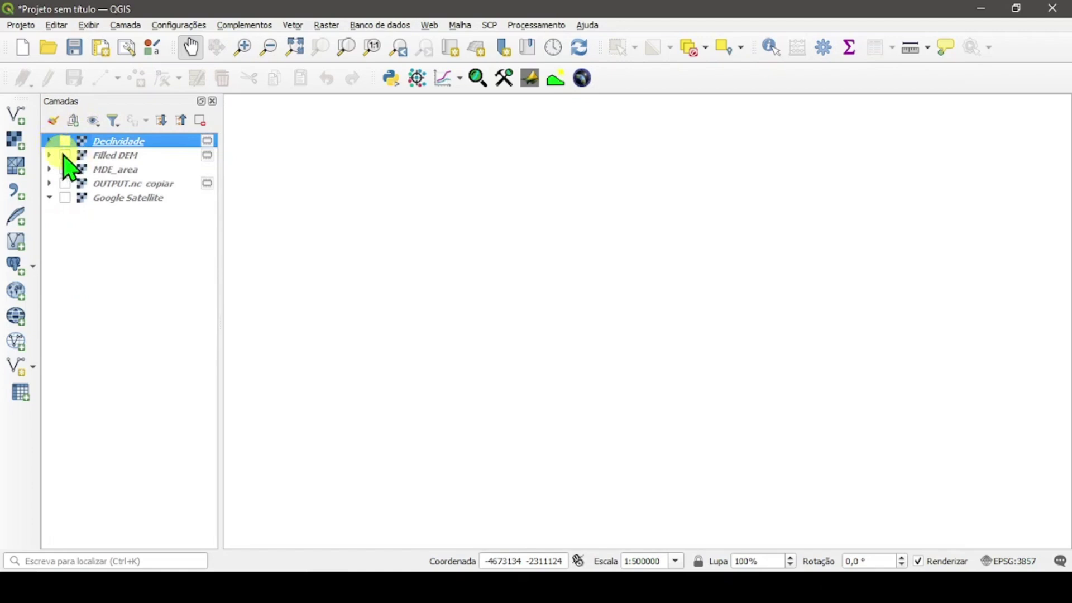
pyautogui.click(66, 155)
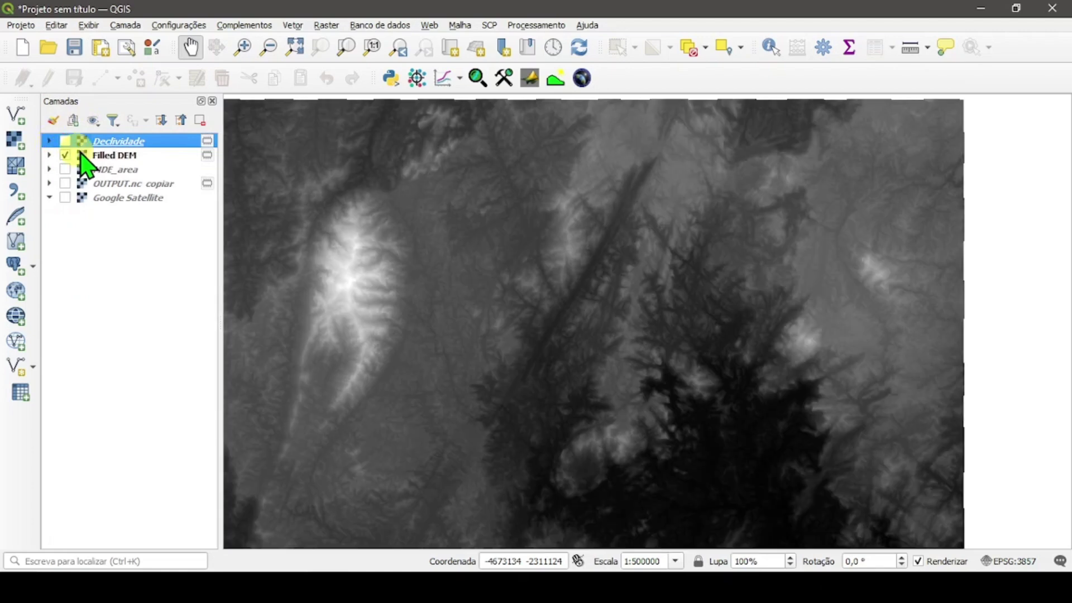
pyautogui.click(50, 156)
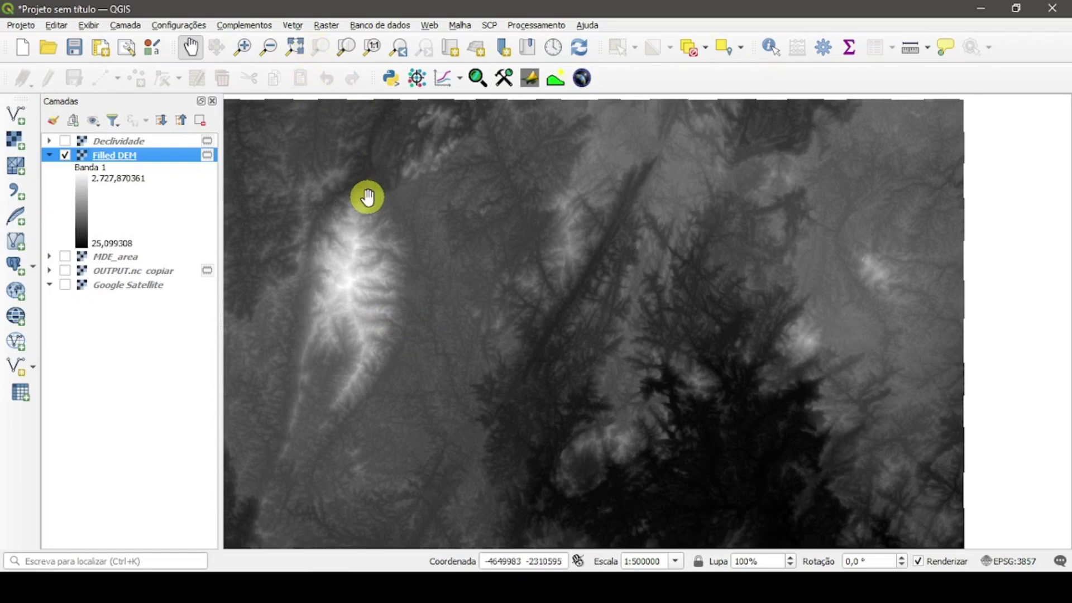
# Open the raster calculator and set the output layer to inv_mde in C:\Geoprocessamento\apps
pyautogui.click(326, 25)
pyautogui.click(353, 40)
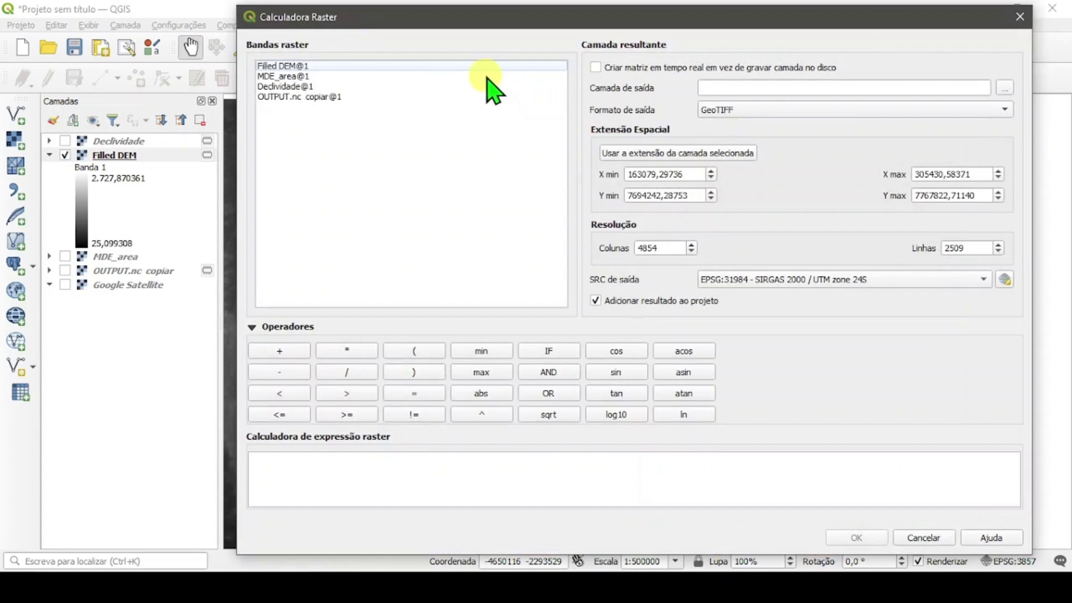
pyautogui.click(749, 88)
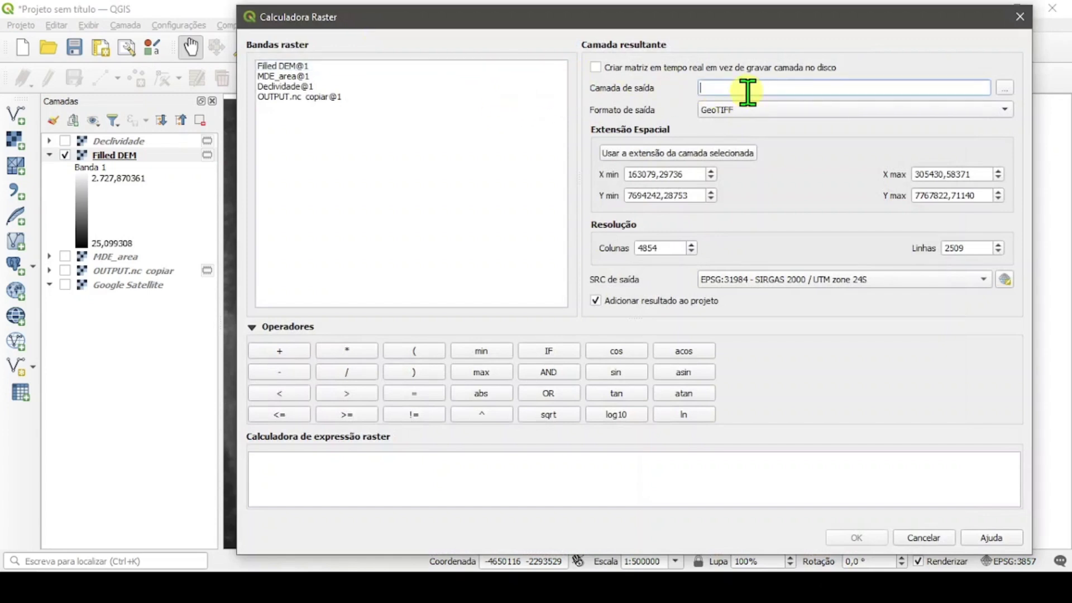
pyautogui.write('inv_mde')
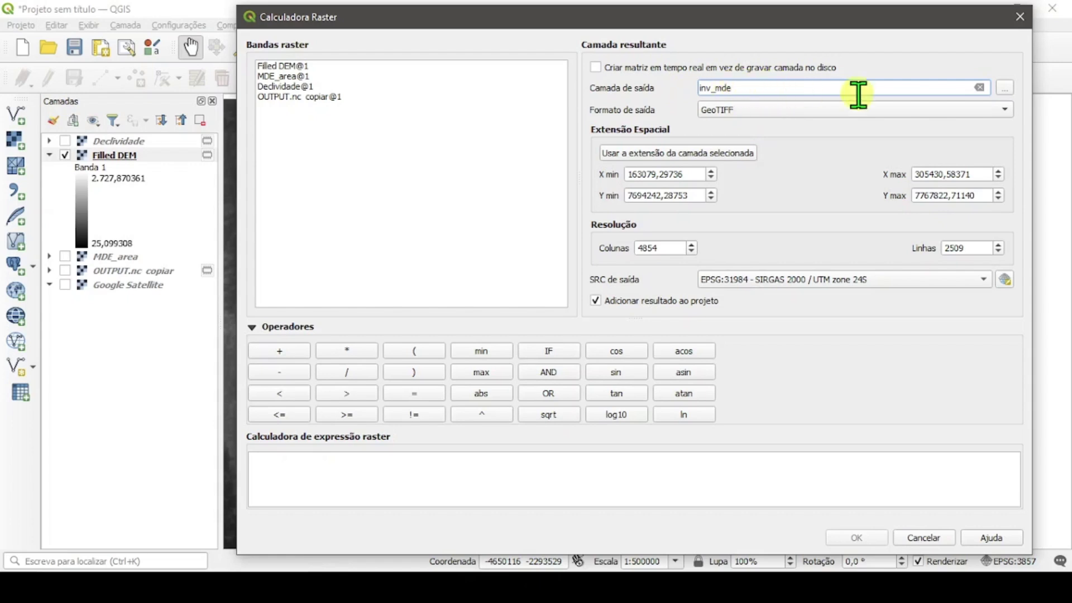
pyautogui.click(1005, 88)
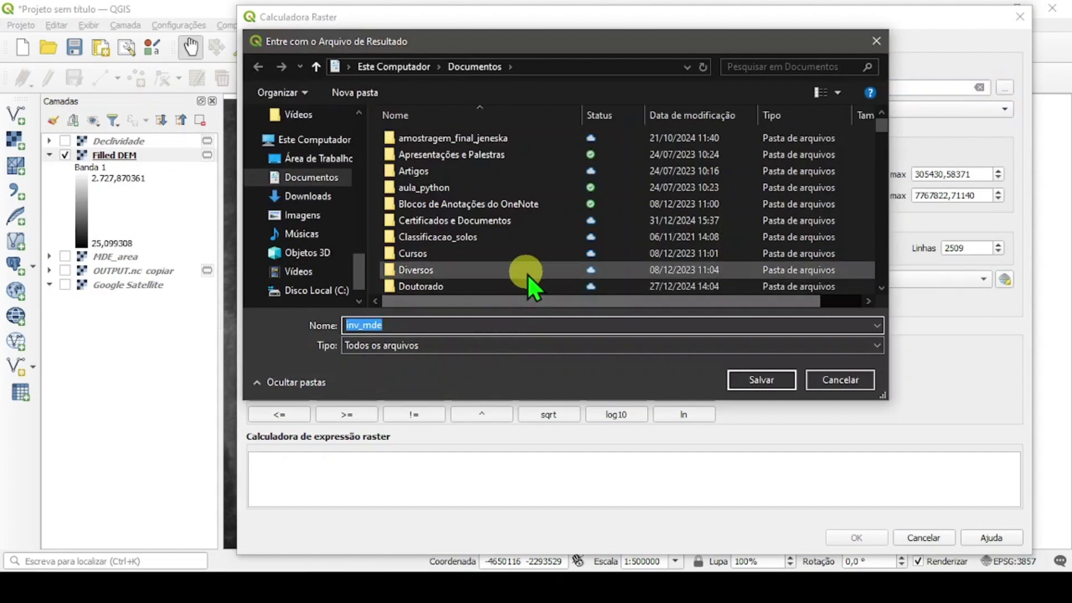
pyautogui.scroll(-1, 315, 268)
pyautogui.click(316, 270)
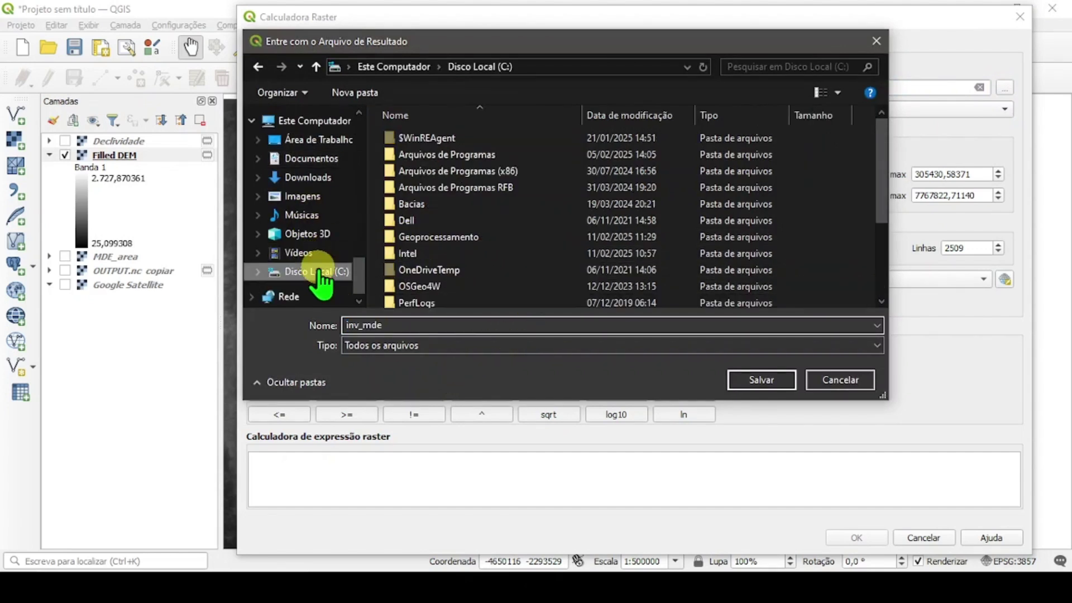
pyautogui.doubleClick(474, 245)
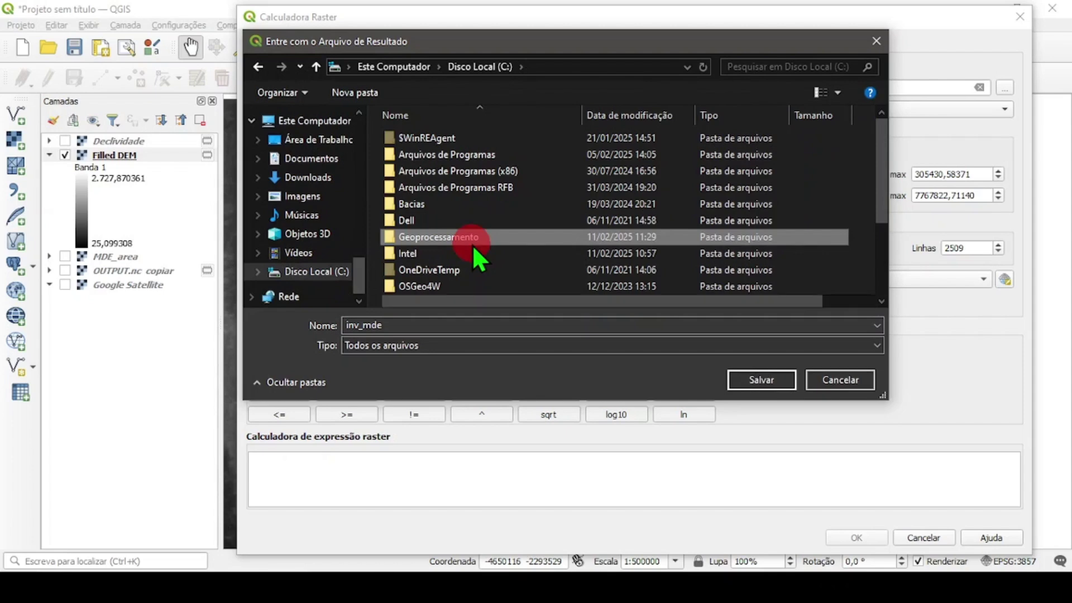
pyautogui.scroll(4, 522, 240)
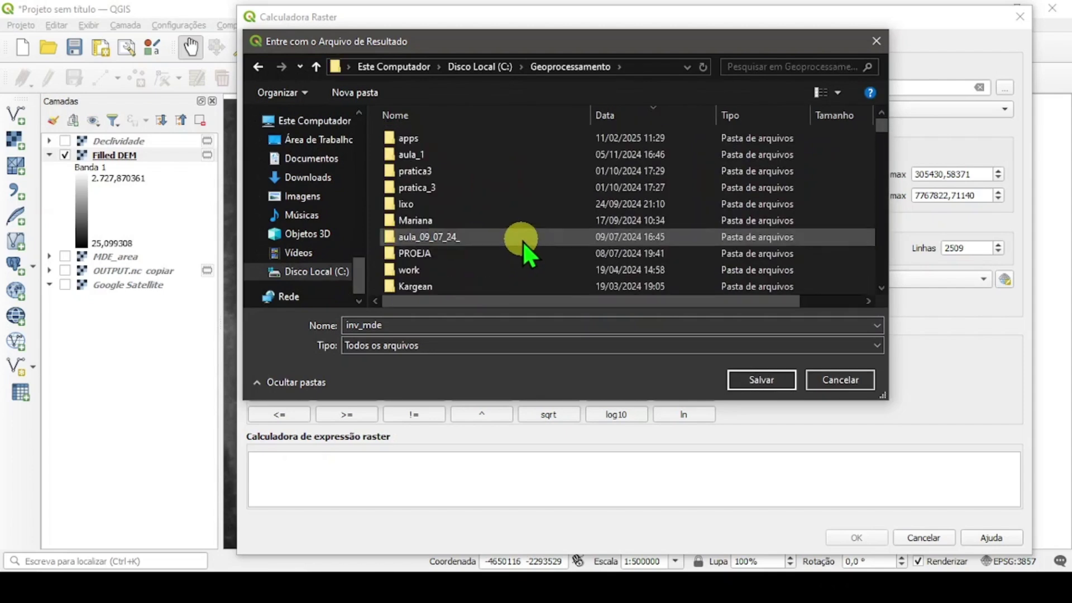
pyautogui.doubleClick(481, 144)
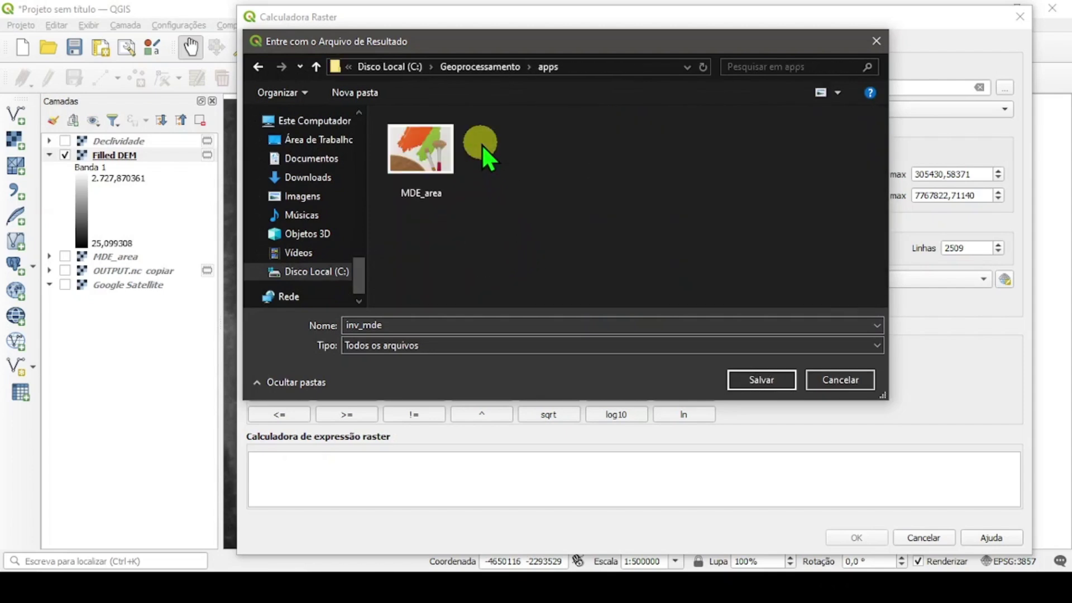
pyautogui.doubleClick(440, 324)
pyautogui.click(760, 381)
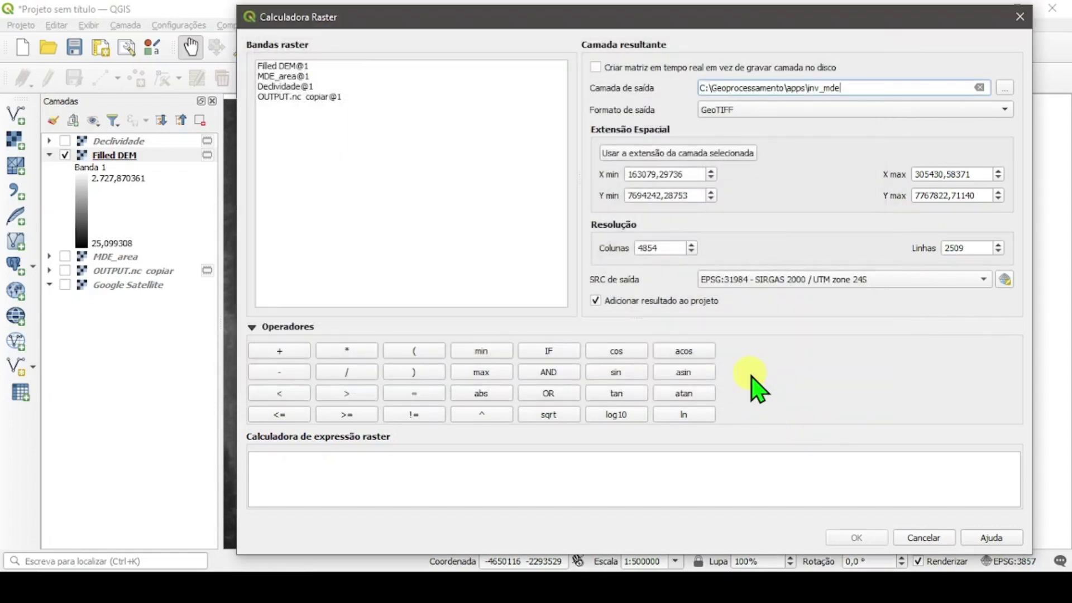
# Enter the expression 5000 - "Filled DEM@1" and run the raster calculation to invert the elevation model
pyautogui.click(411, 482)
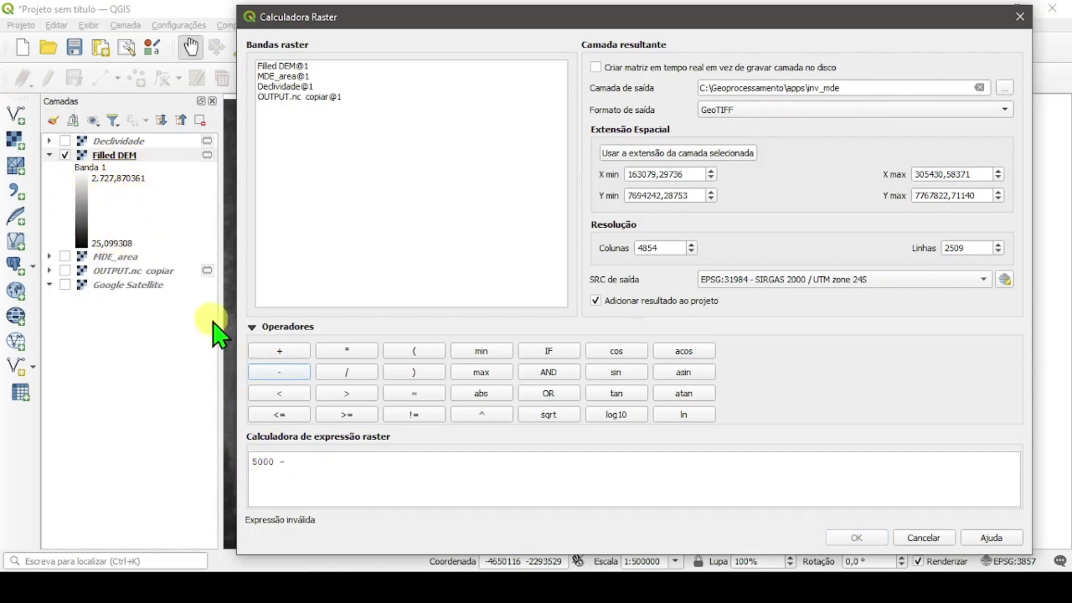
pyautogui.doubleClick(282, 67)
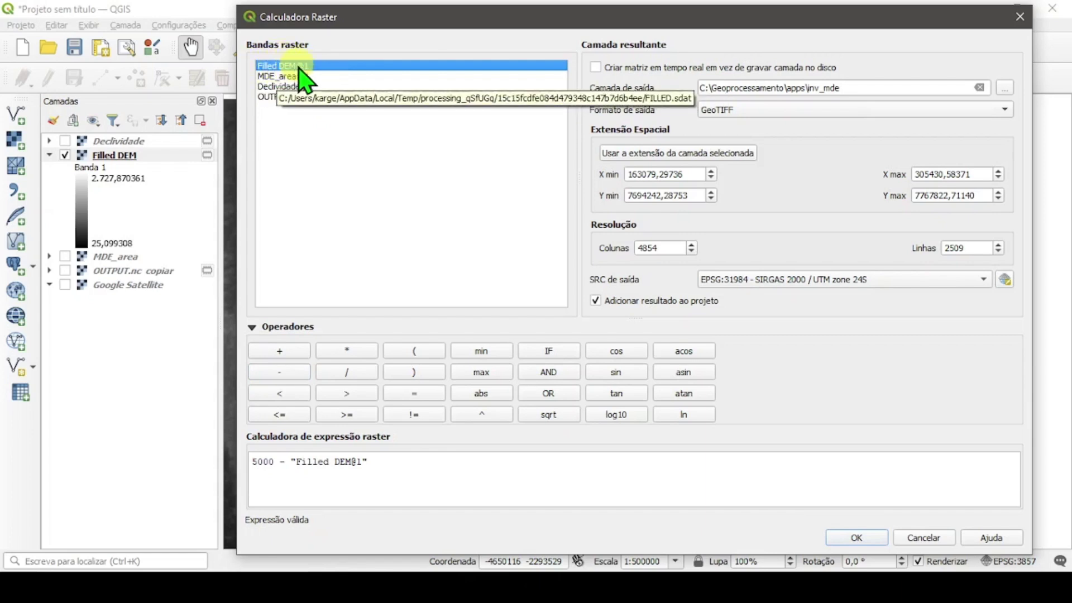
pyautogui.click(378, 478)
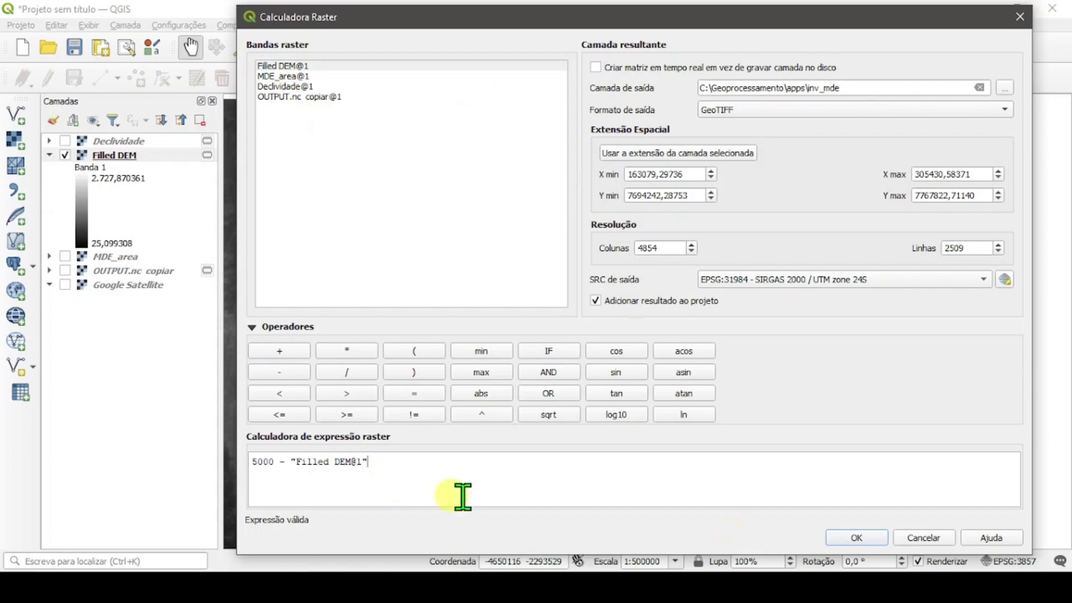
pyautogui.click(872, 543)
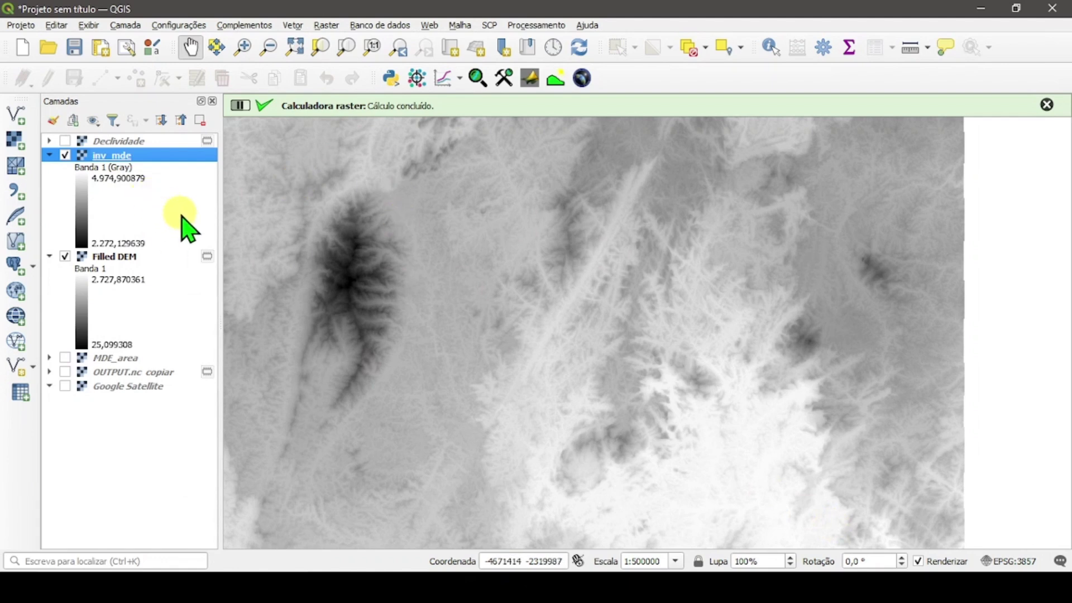
# Compare inv_mde with Filled DEM by toggling its visibility, then hide Filled DEM and collapse its legend
pyautogui.click(64, 155)
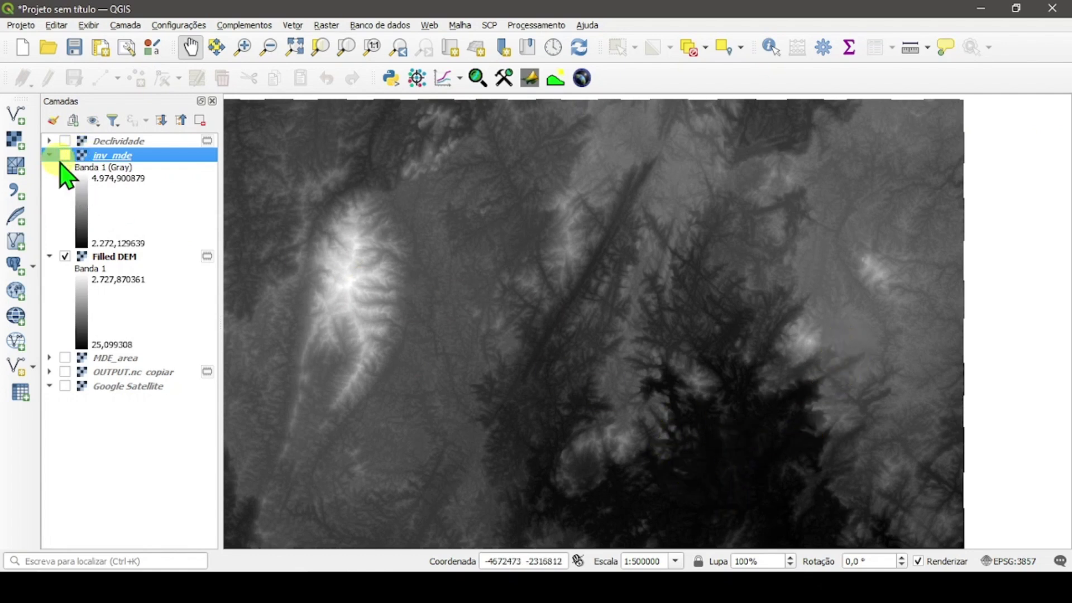
pyautogui.click(65, 156)
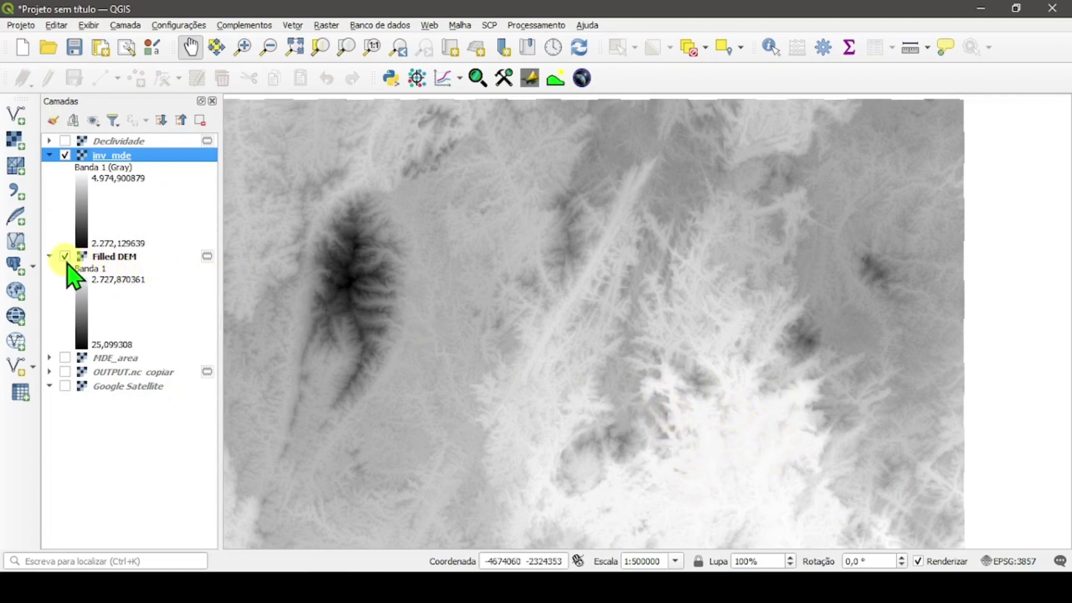
pyautogui.click(49, 256)
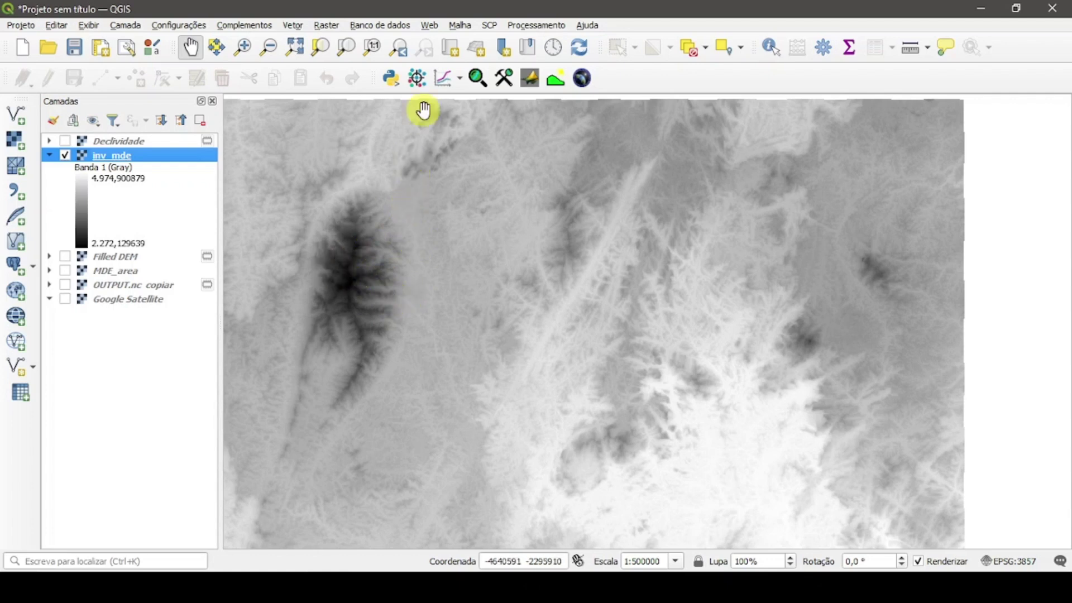
# Search the processing toolbox for terraflow and open the GRASS r.terraflow tool
pyautogui.click(530, 28)
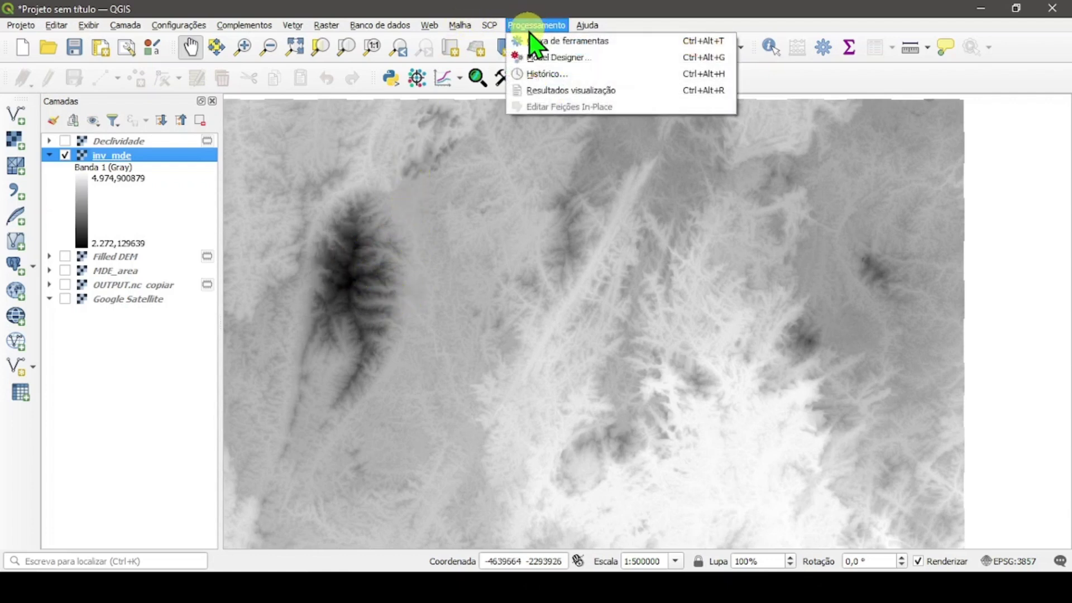
pyautogui.click(534, 41)
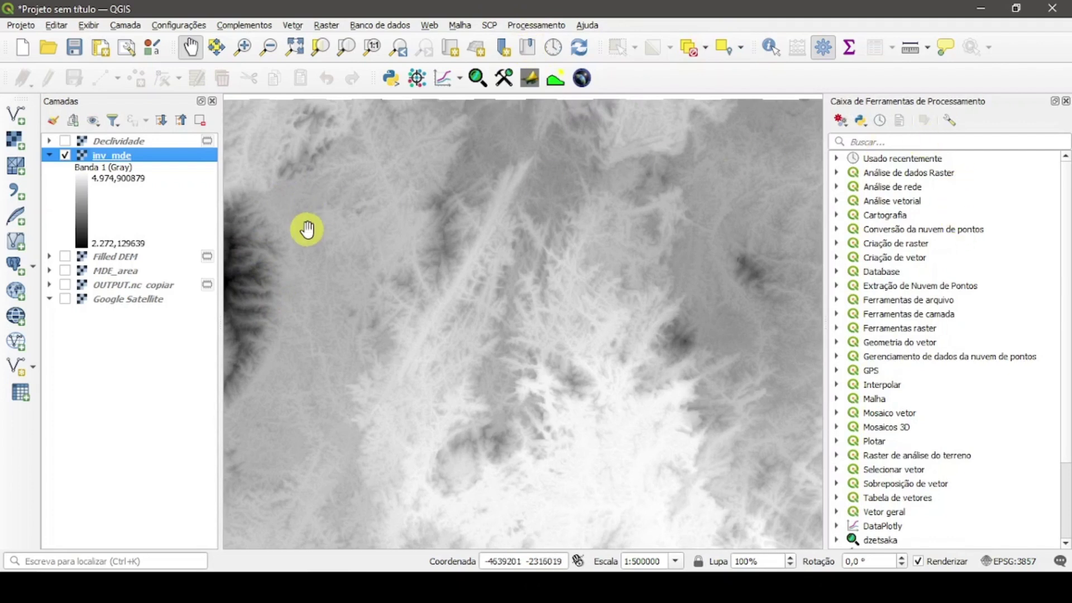
pyautogui.moveTo(307, 230); pyautogui.dragTo(507, 251)
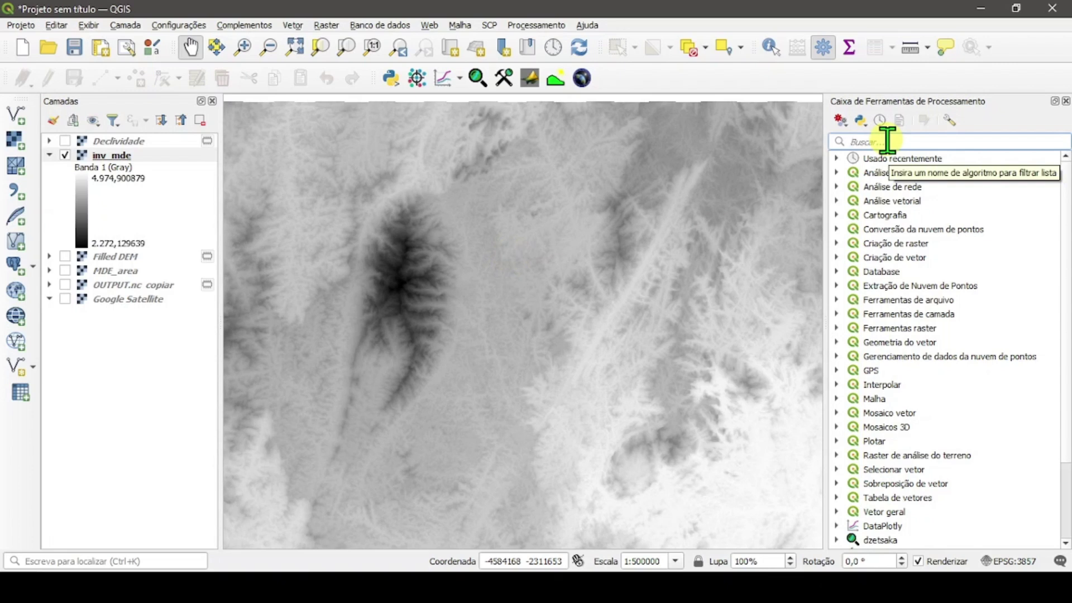
pyautogui.write('terra')
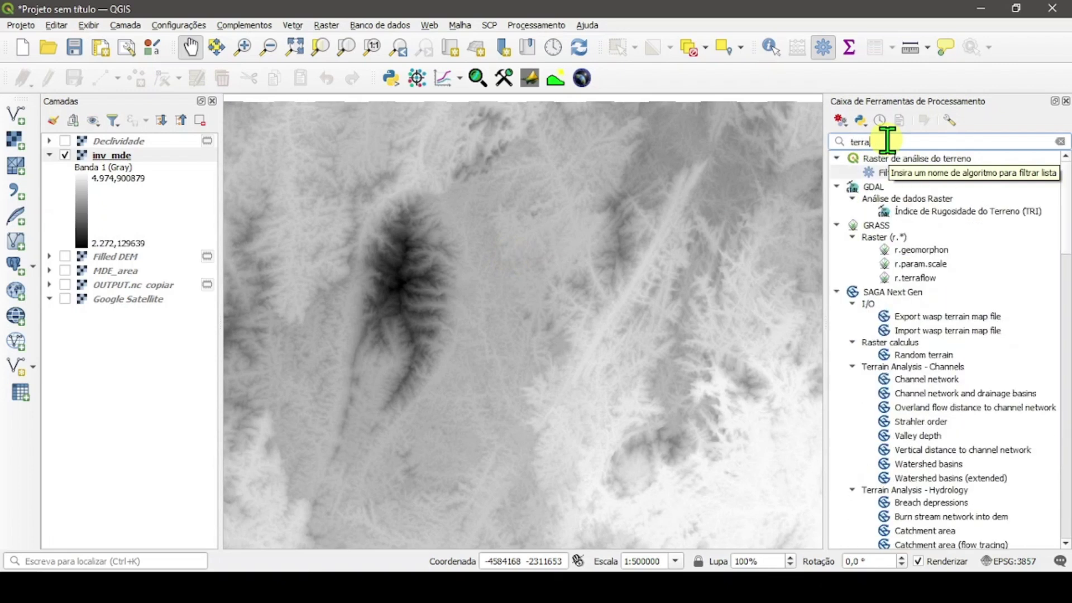
pyautogui.write('.f')
pyautogui.press('BackSpace')
pyautogui.press('BackSpace')
pyautogui.press('BackSpace')
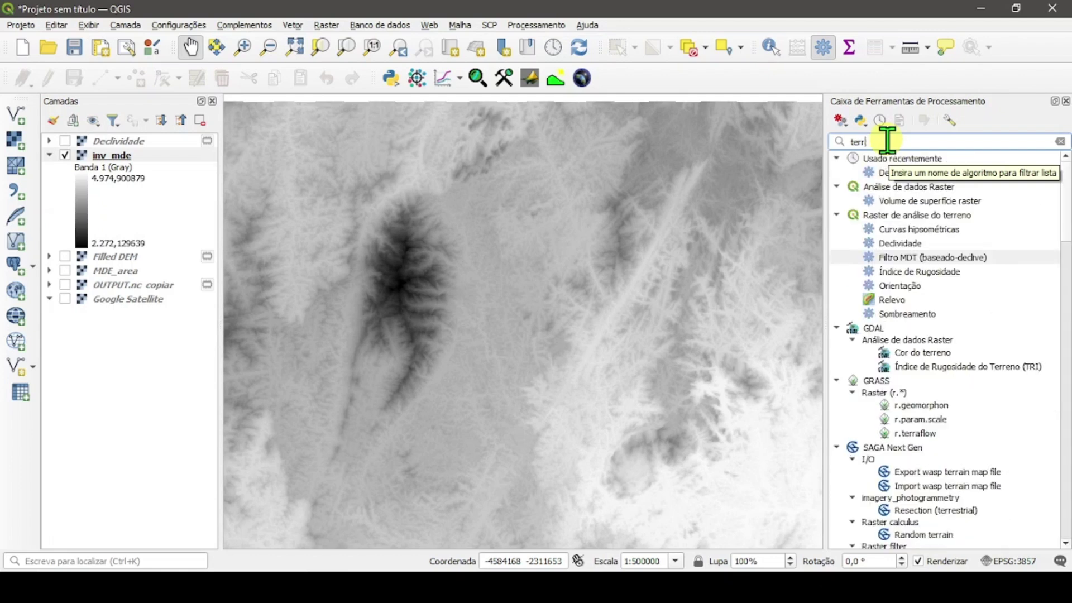
pyautogui.write('af')
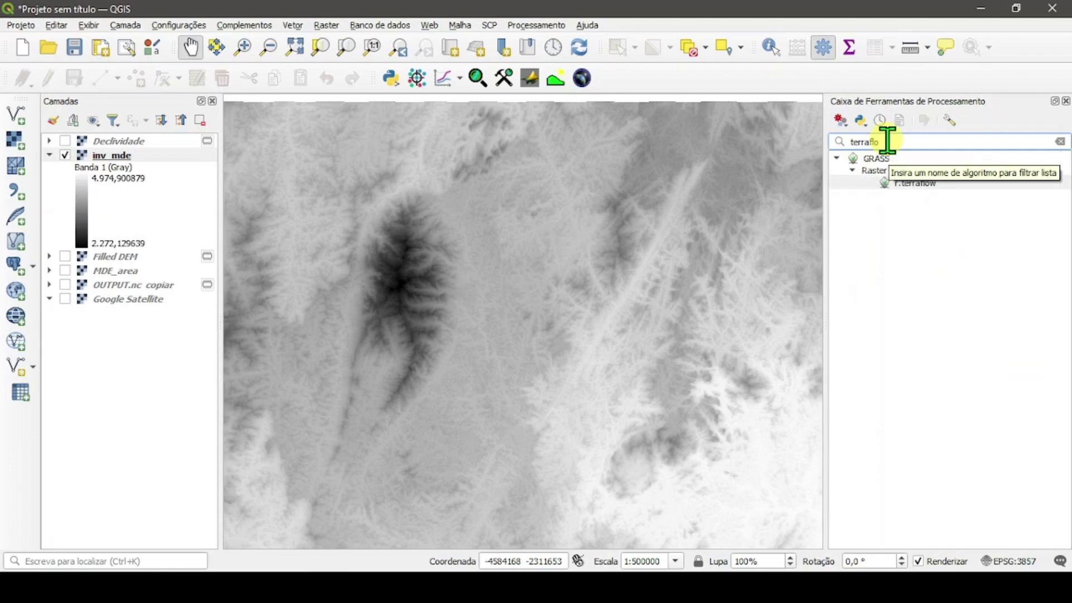
pyautogui.write('lo')
pyautogui.doubleClick(902, 184)
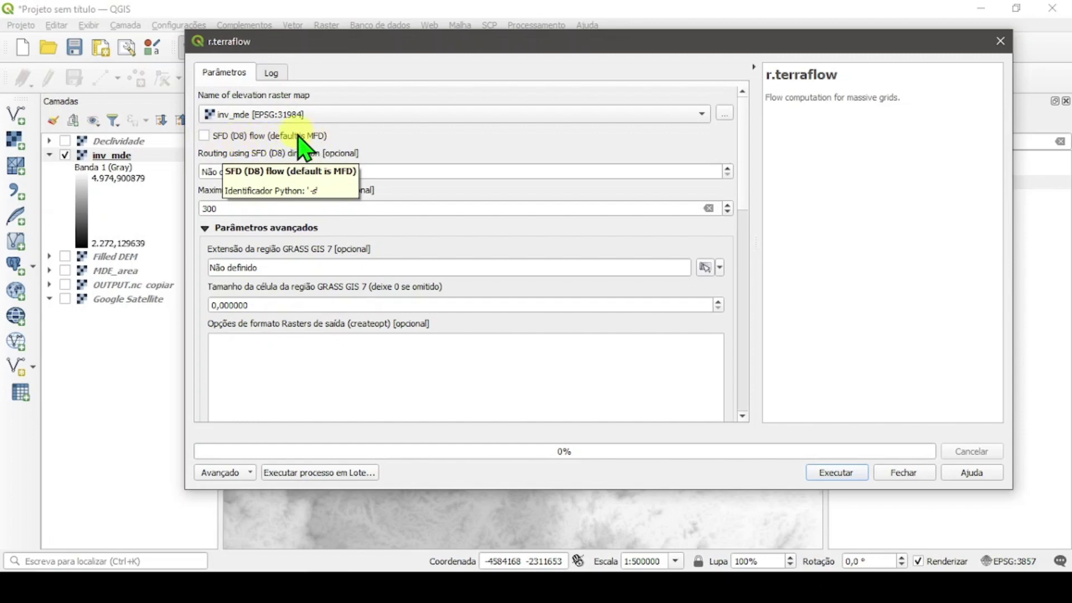
# Run r.terraflow on inv_mde with SFD (D8) flow enabled and close the tool dialog
pyautogui.click(204, 137)
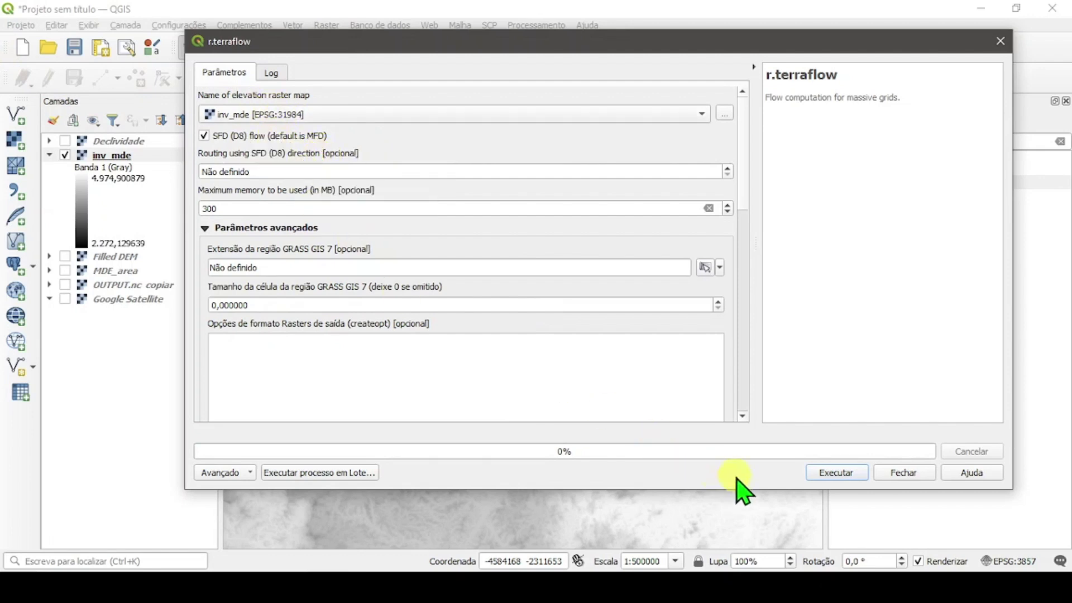
pyautogui.click(848, 478)
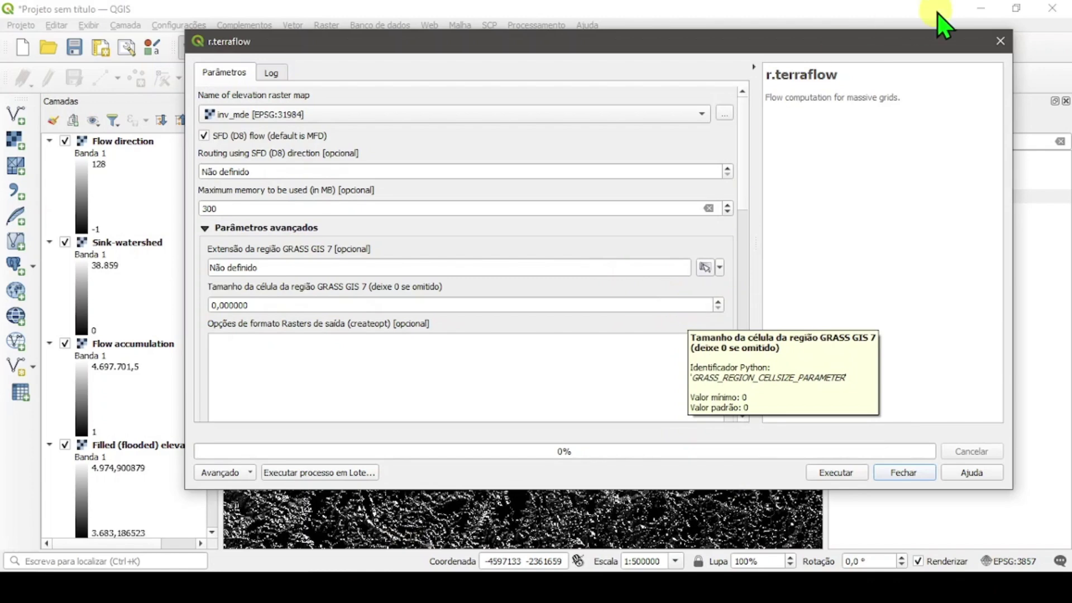
pyautogui.click(1001, 40)
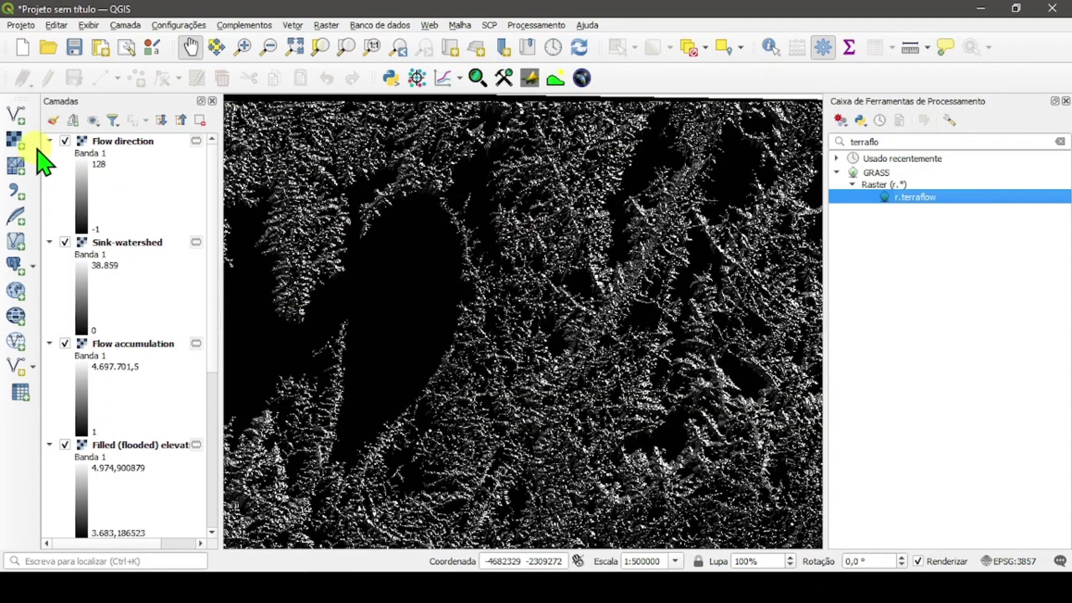
# Hide the Flow direction layer and select the Sink-watershed layer
pyautogui.click(92, 142)
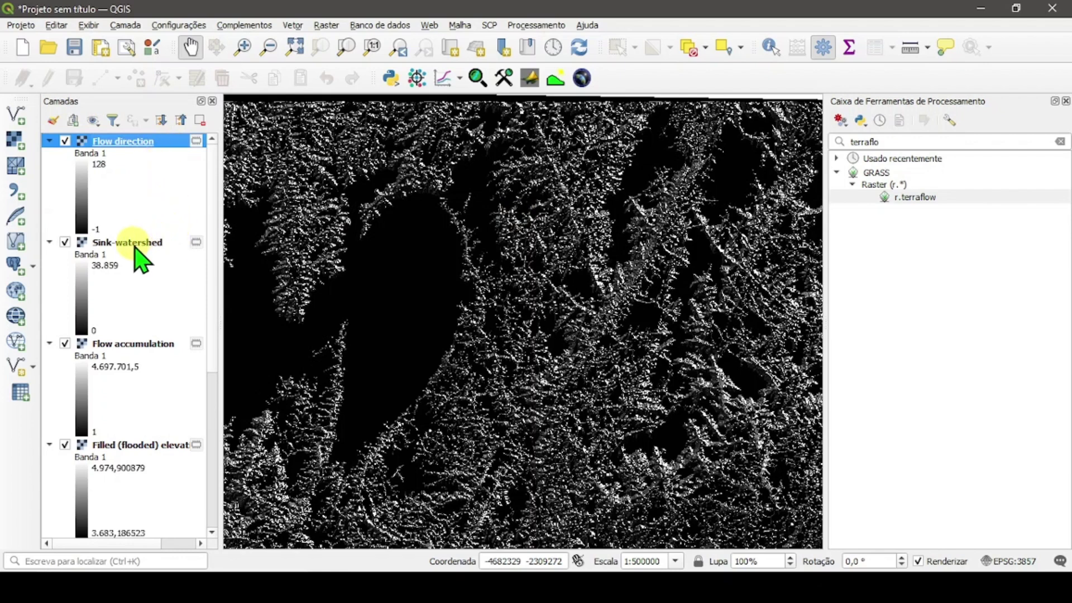
pyautogui.click(66, 141)
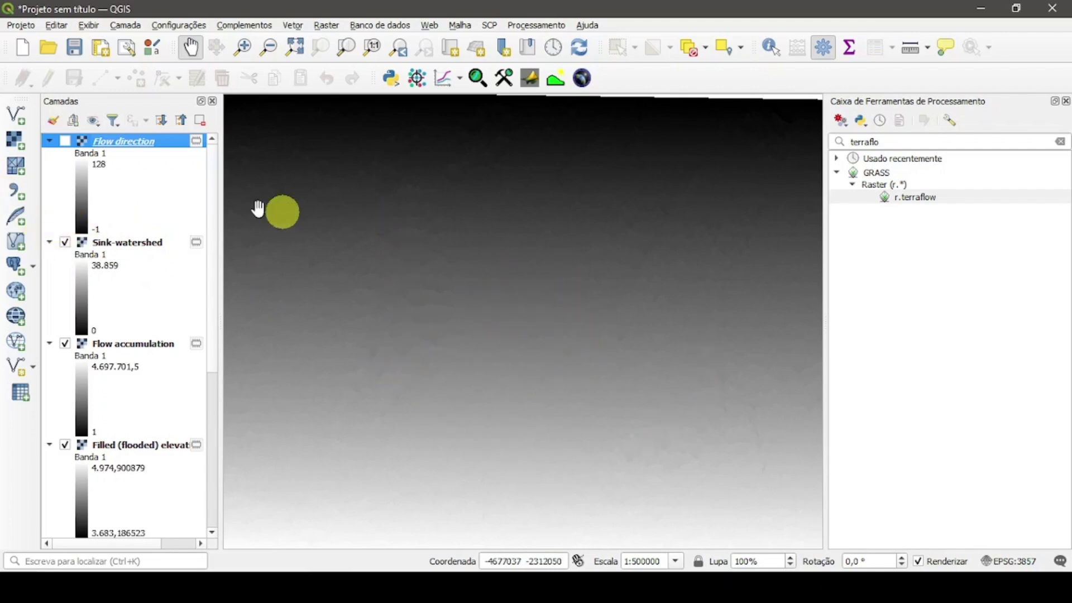
pyautogui.click(115, 245)
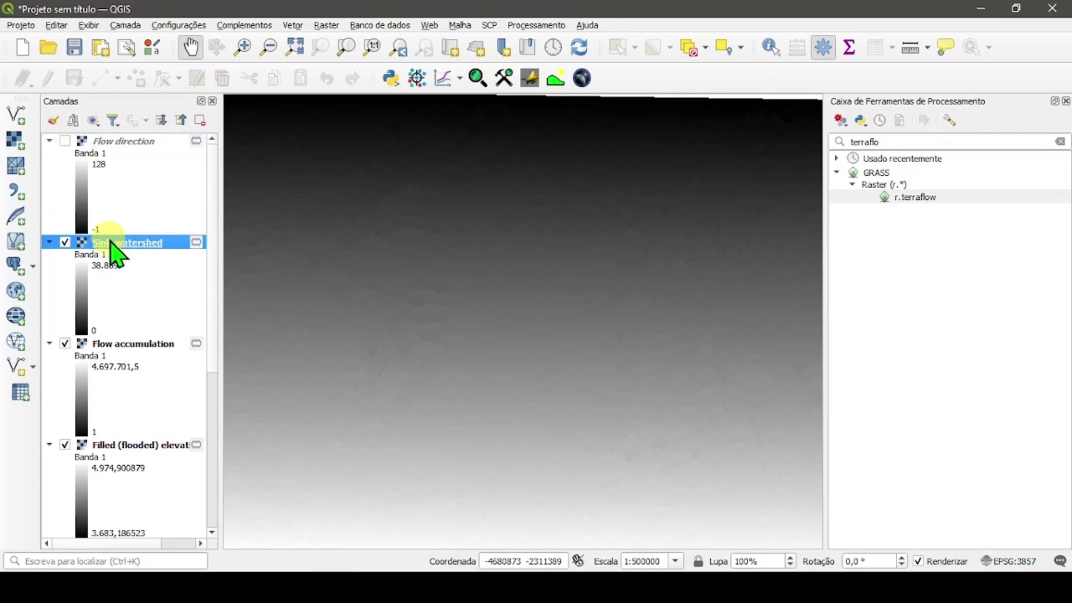
# Style the Sink-watershed layer as Paletizado/Valores únicos, classifying Banda 1 with random colors, and apply the symbology
pyautogui.doubleClick(111, 242)
pyautogui.click(226, 141)
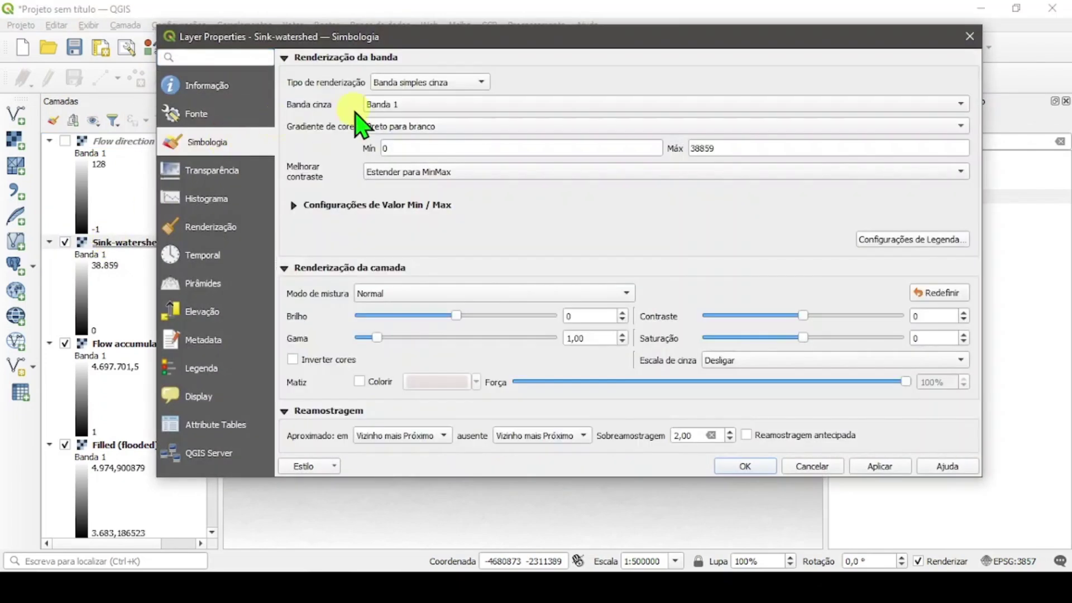
pyautogui.click(423, 83)
pyautogui.click(416, 84)
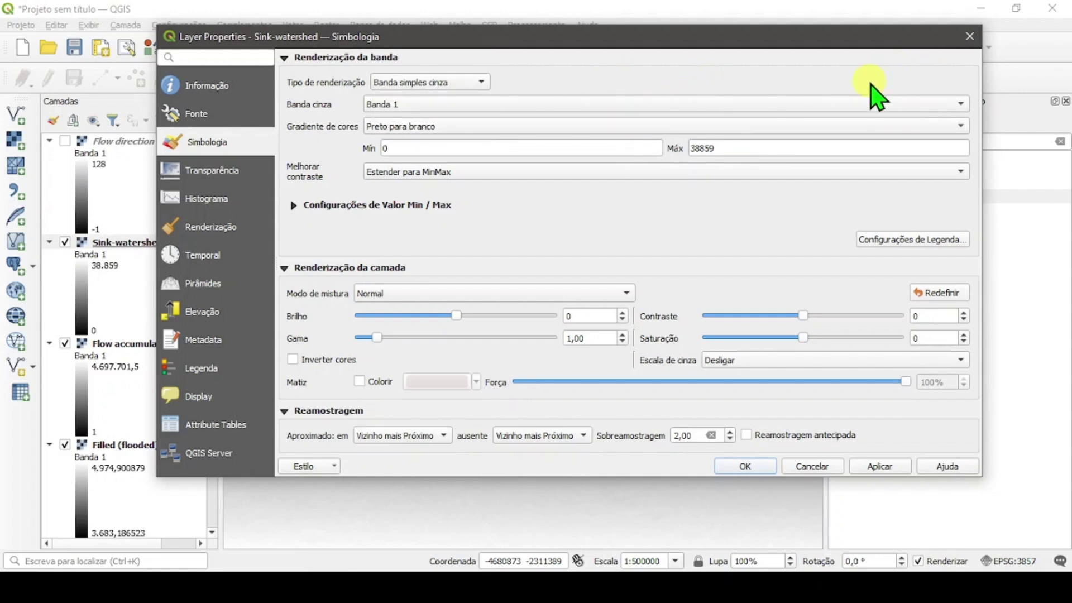
pyautogui.click(465, 81)
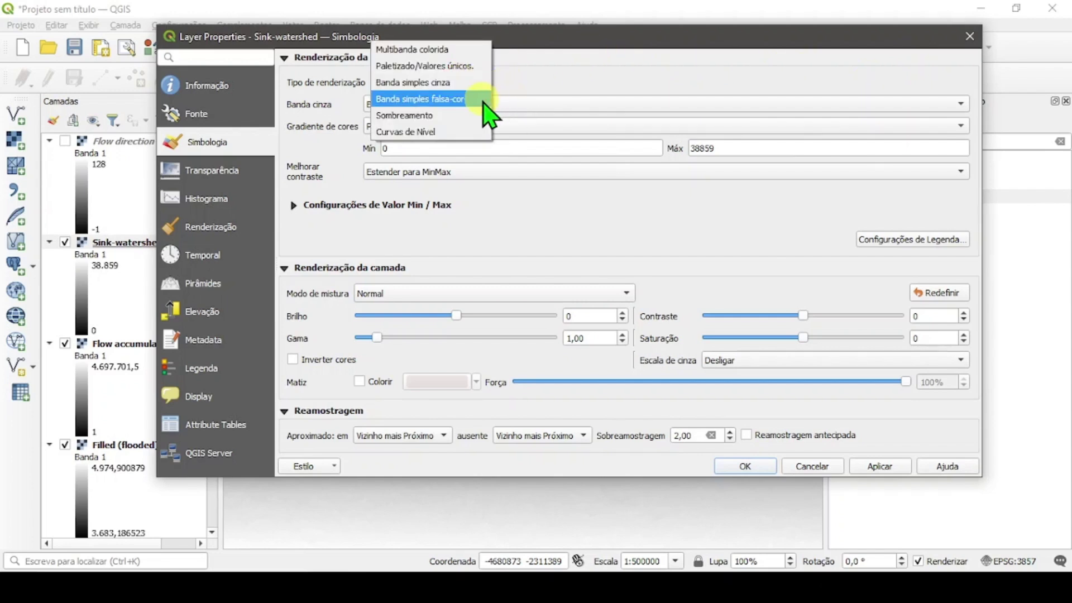
pyautogui.click(472, 67)
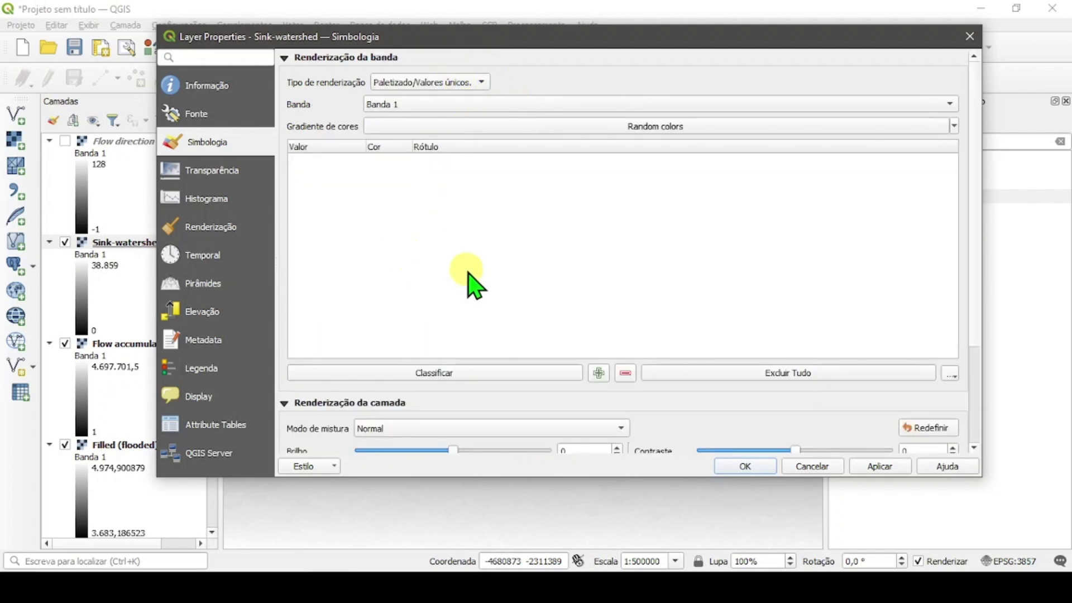
pyautogui.click(442, 371)
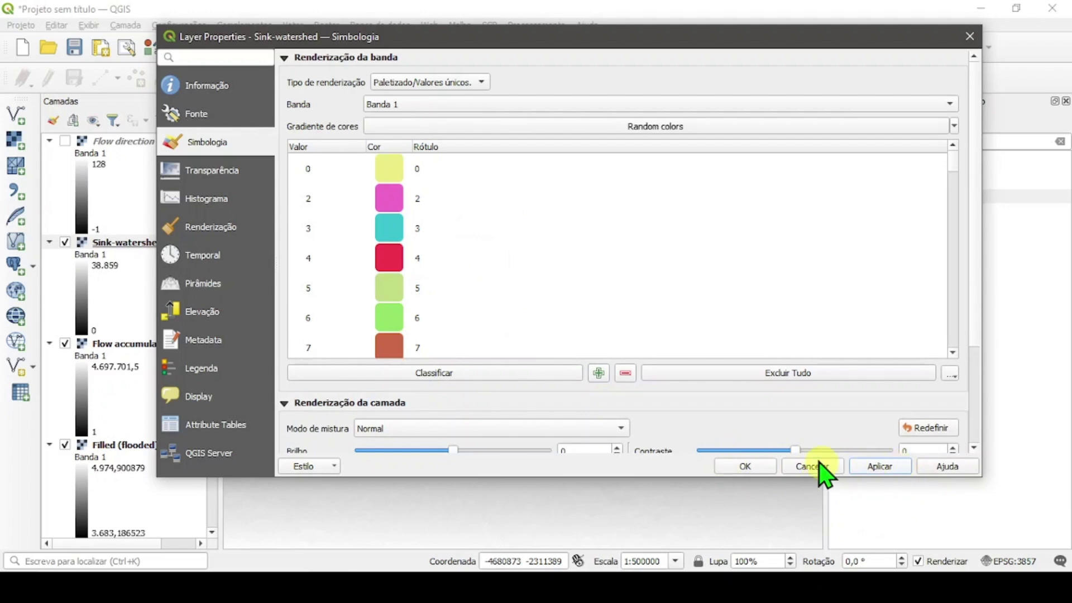
pyautogui.click(874, 469)
pyautogui.click(755, 467)
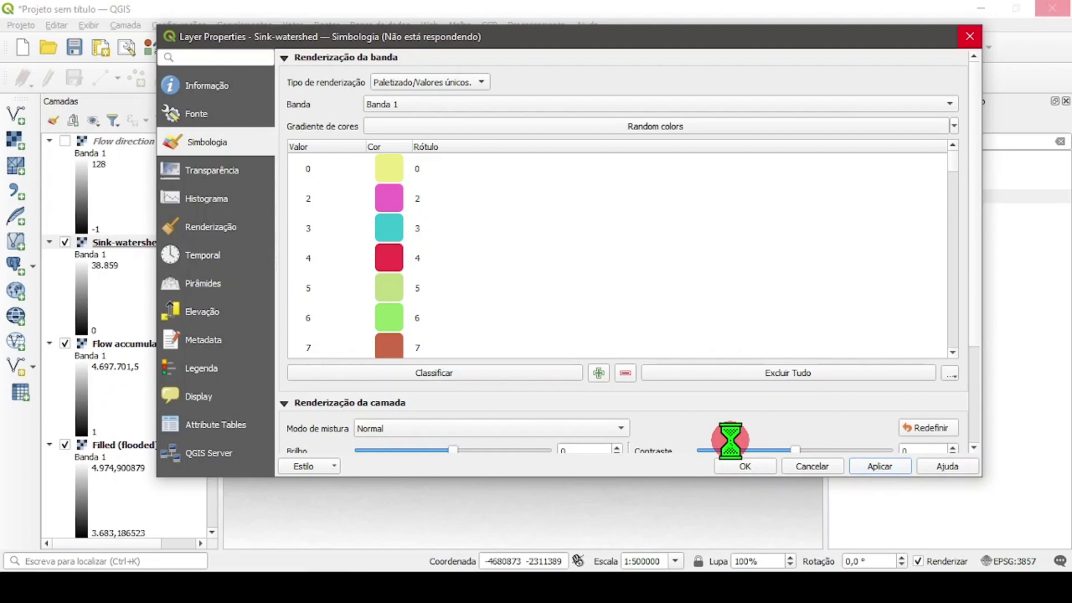
# Accept the Sink-watershed layer's symbology, select the layer and inspect the randomly colored watersheds up close on the map
pyautogui.click(740, 468)
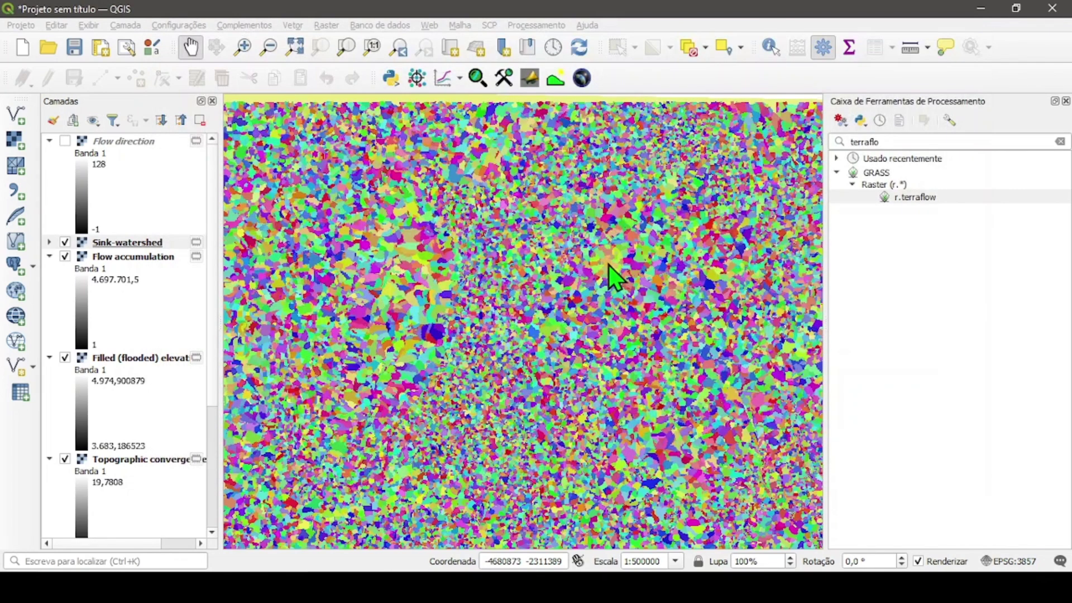
pyautogui.click(118, 244)
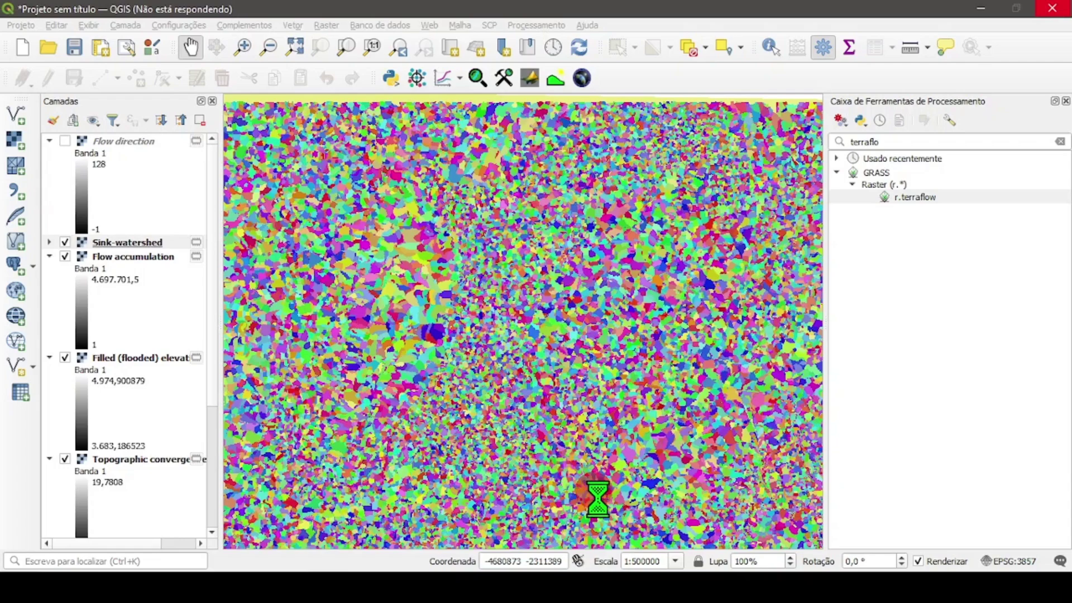
pyautogui.click(630, 587)
pyautogui.click(873, 414)
pyautogui.click(1052, 410)
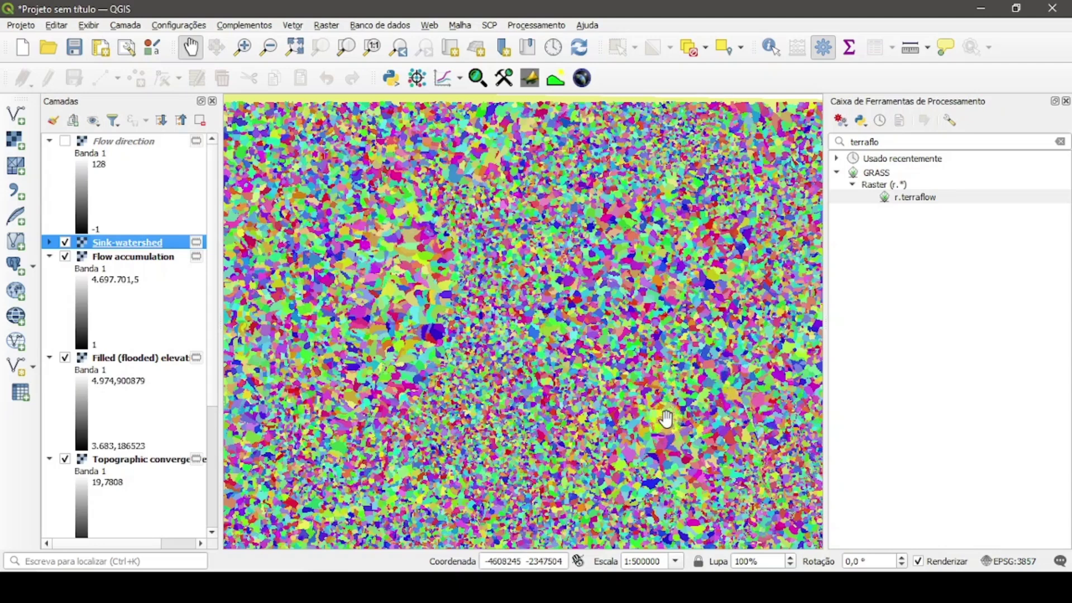
pyautogui.scroll(1, 475, 313)
pyautogui.scroll(1, 476, 313)
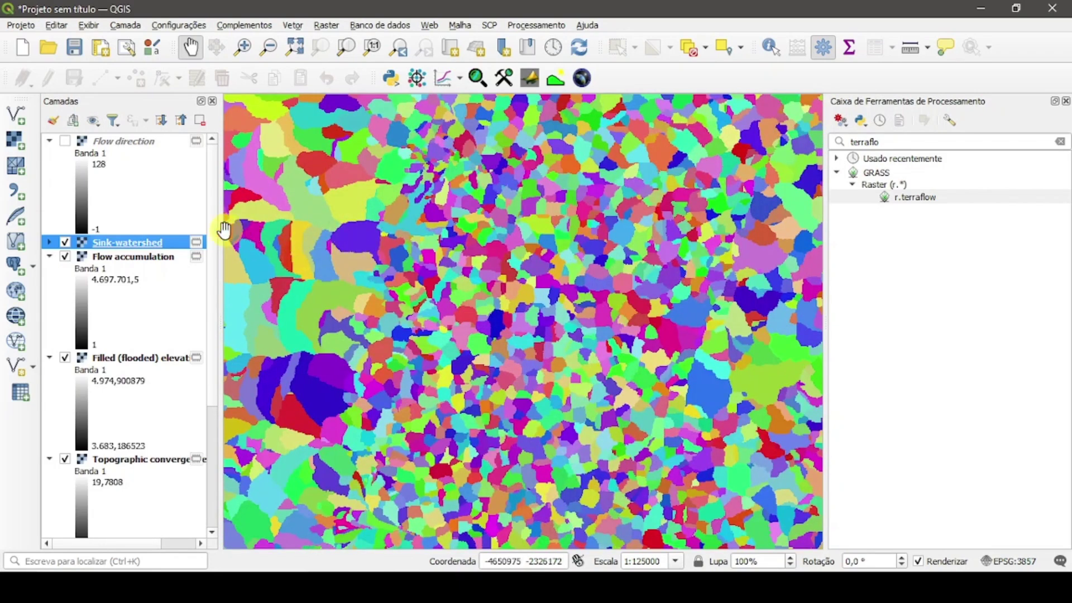
# Hide the Sink-watershed layer and examine the Flow accumulation raster beneath it at several scales
pyautogui.click(64, 242)
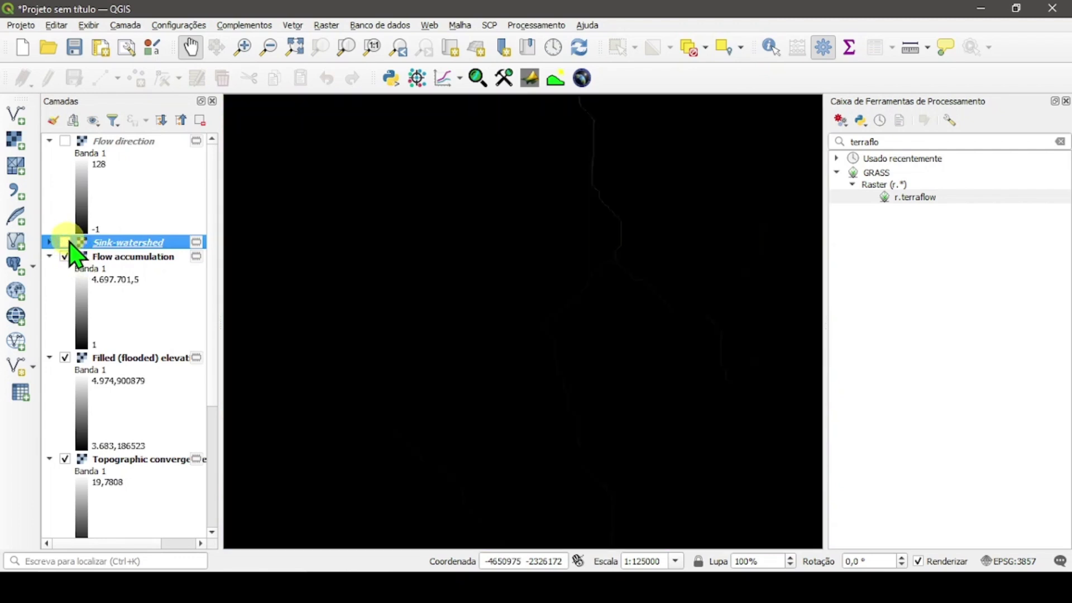
pyautogui.scroll(-1, 539, 311)
pyautogui.scroll(-1, 538, 311)
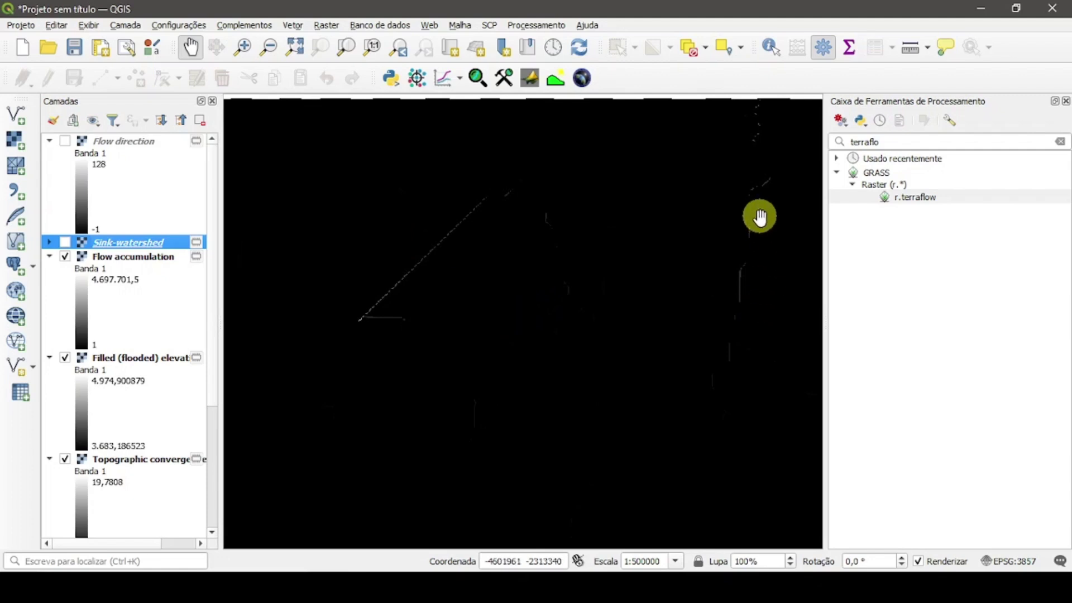
pyautogui.scroll(-1, 446, 260)
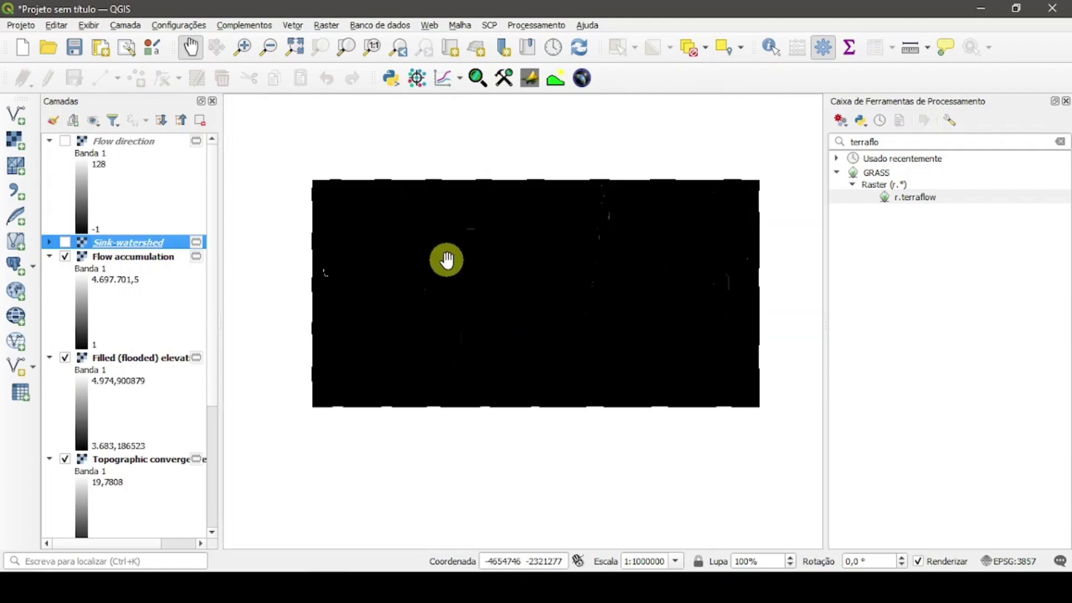
pyautogui.scroll(1, 634, 290)
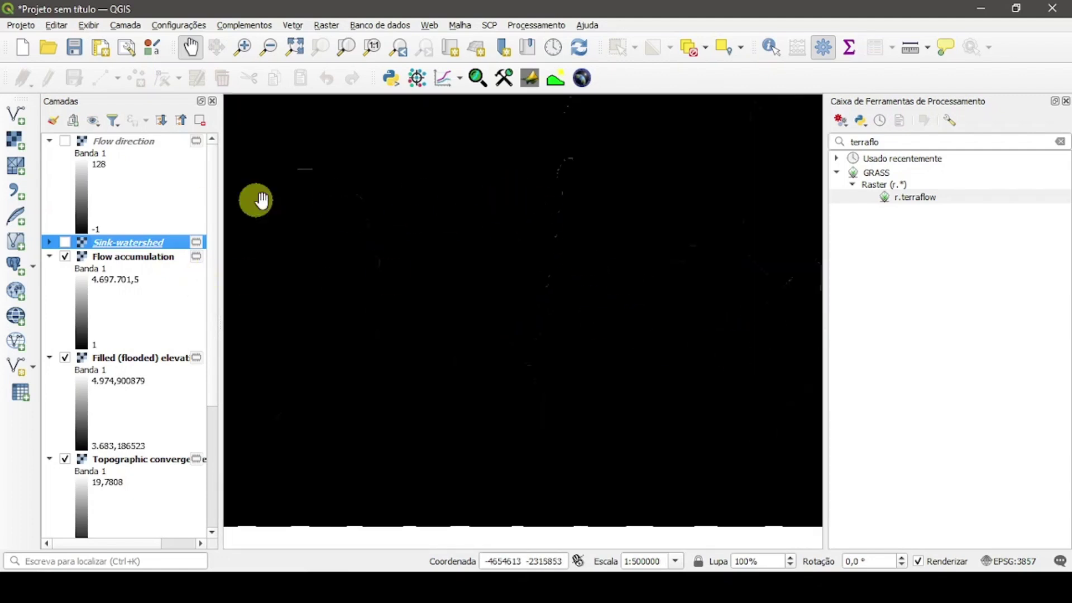
# Remove the Flow accumulation and Flow direction layers from the project
pyautogui.click(147, 257)
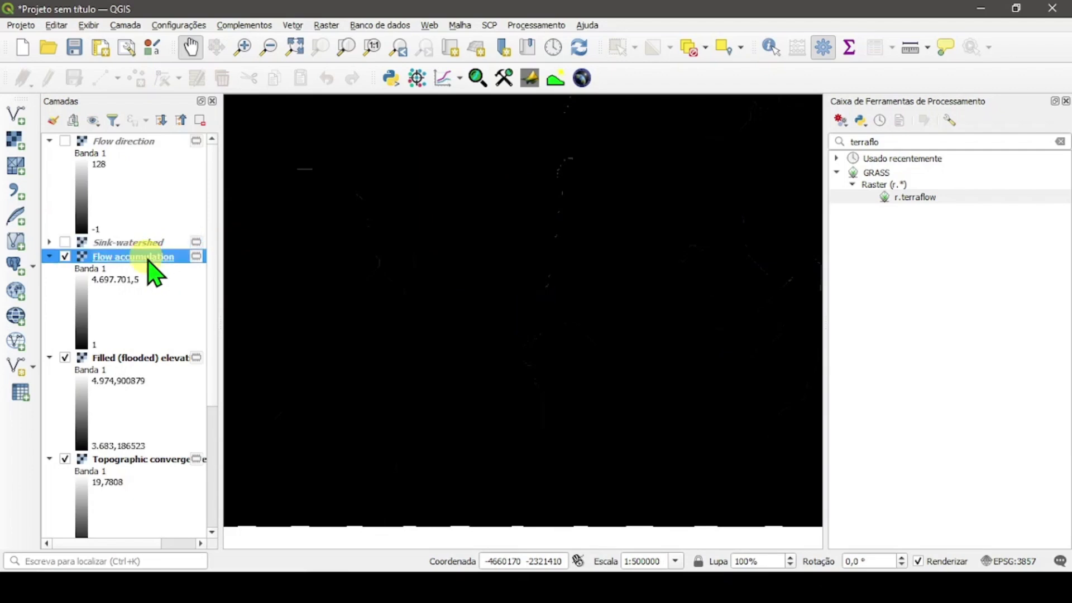
pyautogui.rightClick(148, 260)
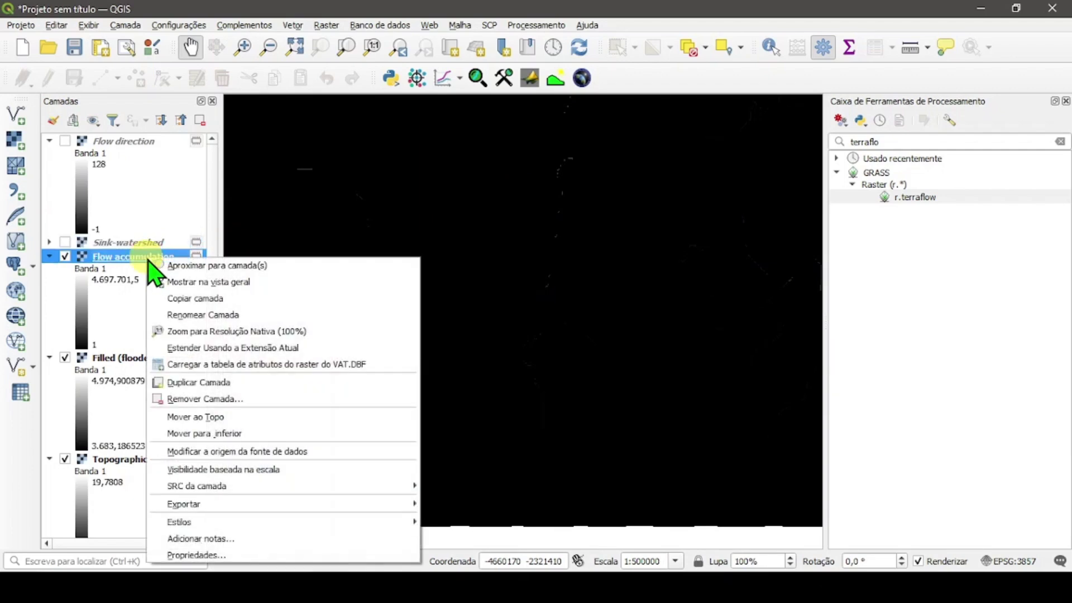
pyautogui.keyDown('ctrl'); pyautogui.click(144, 146); pyautogui.keyUp('ctrl')
pyautogui.click(200, 120)
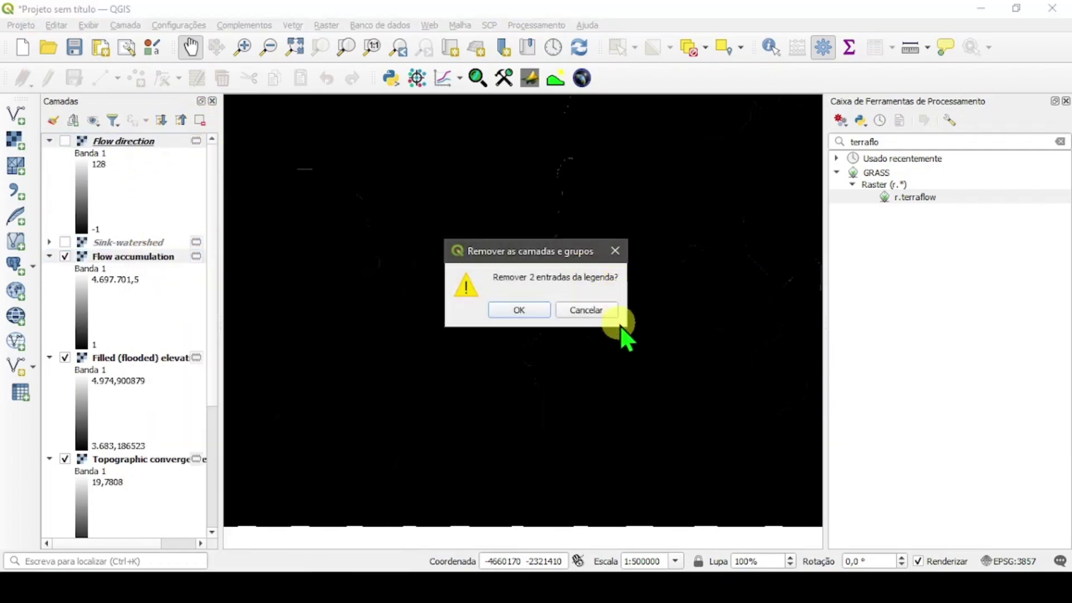
pyautogui.click(522, 311)
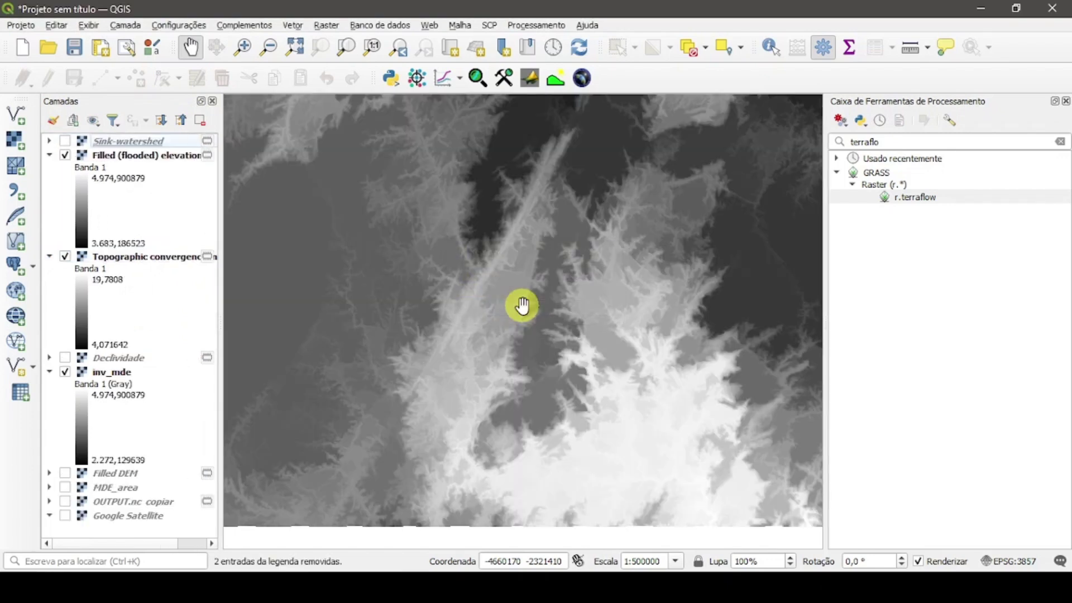
# Remove the Filled (flooded) elevation and Topographic convergence layers from the project
pyautogui.click(65, 256)
pyautogui.click(61, 156)
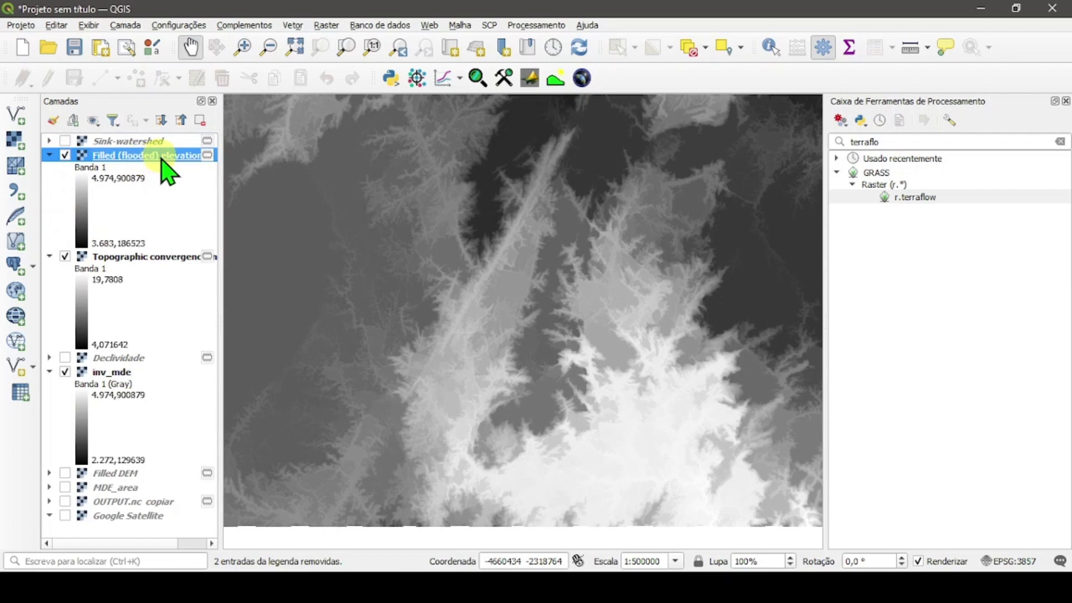
pyautogui.keyDown('ctrl'); pyautogui.click(147, 260); pyautogui.keyUp('ctrl')
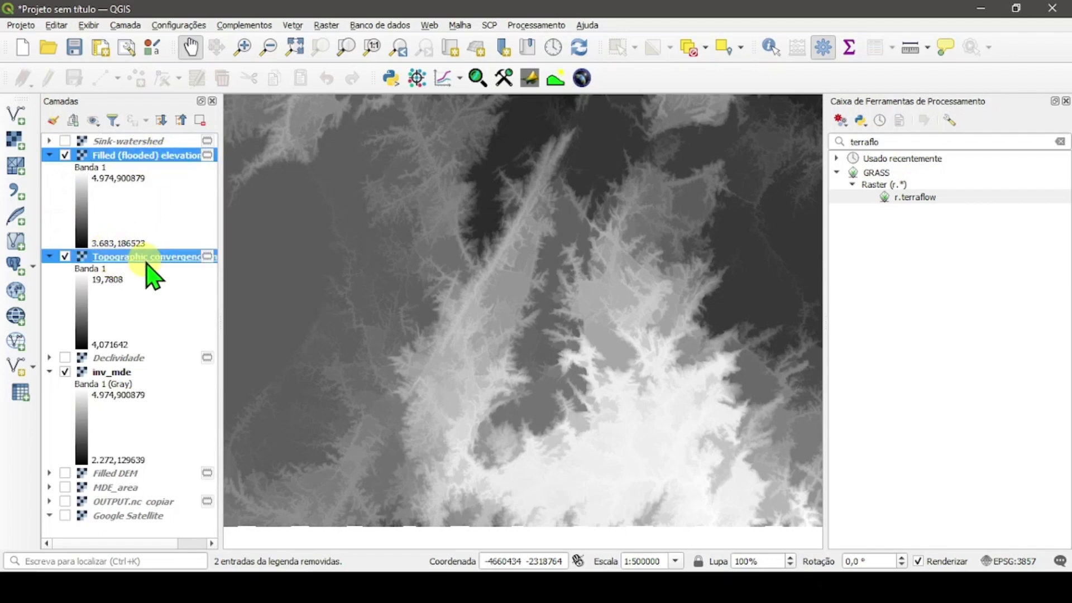
pyautogui.rightClick(148, 264)
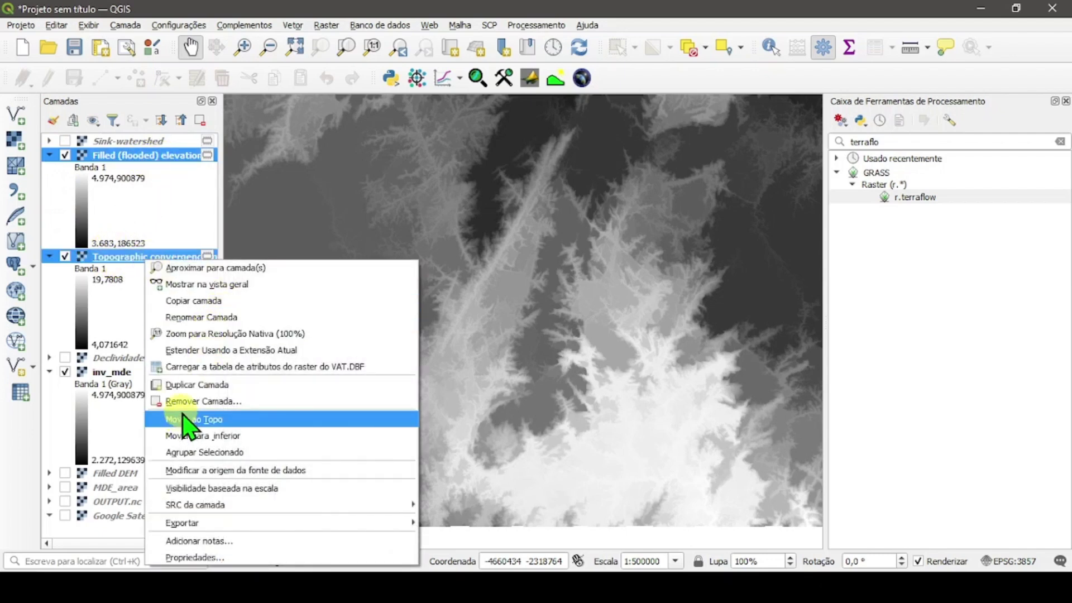
pyautogui.click(231, 397)
pyautogui.click(519, 310)
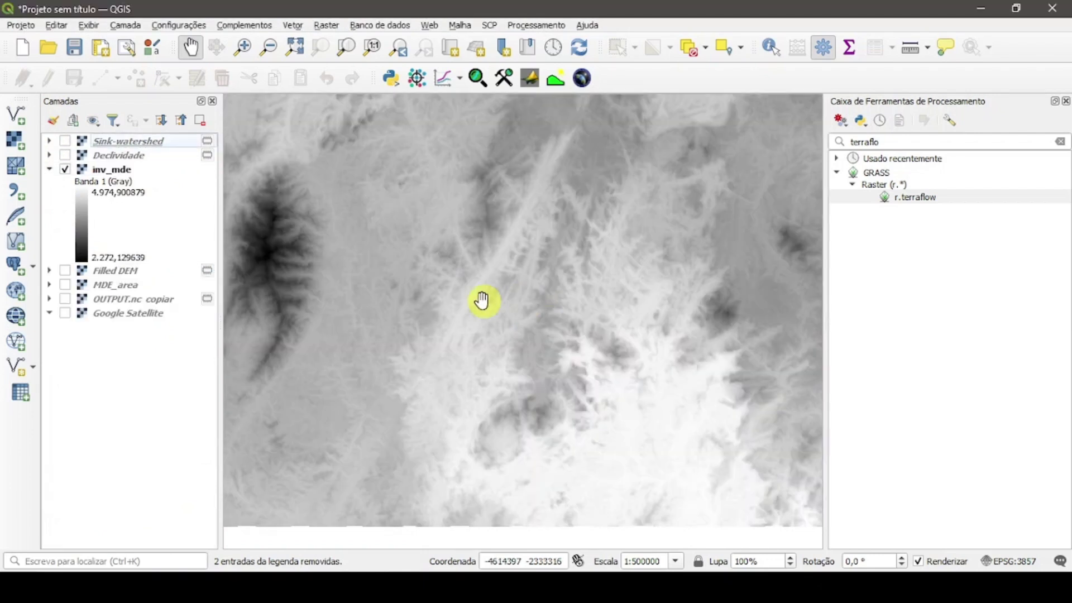
# Hide the inv_mde layer, collapse its legend and make only the Sink-watershed layer visible
pyautogui.click(65, 161)
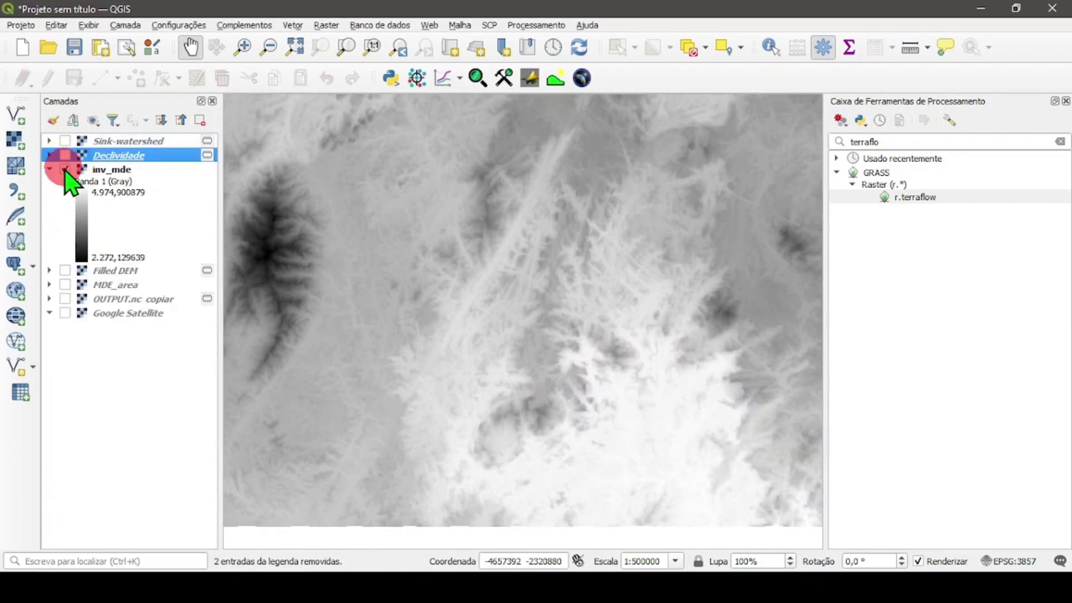
pyautogui.click(64, 170)
pyautogui.click(49, 169)
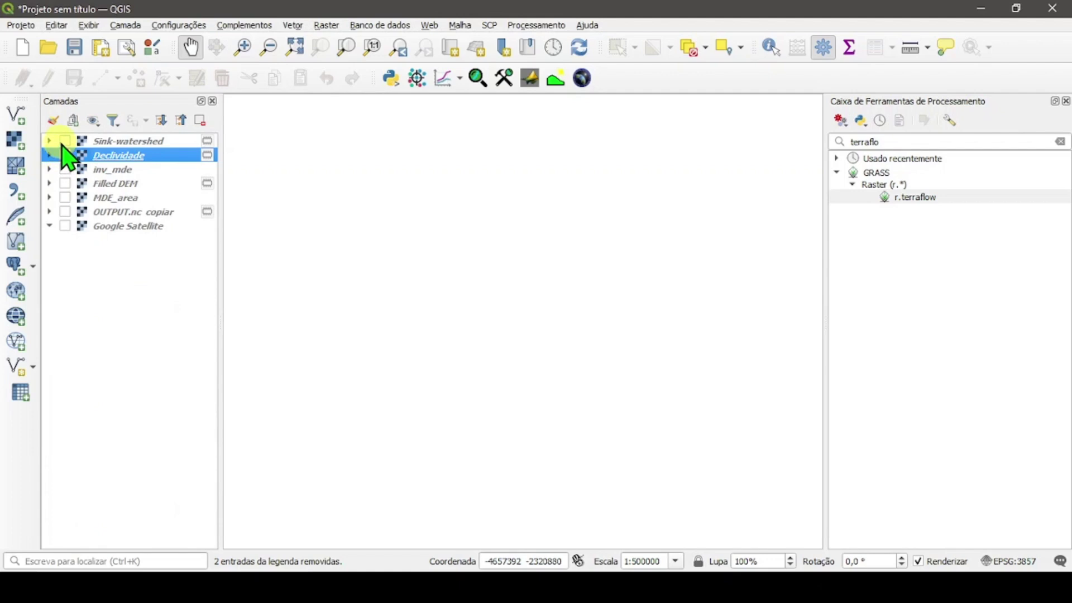
pyautogui.click(65, 140)
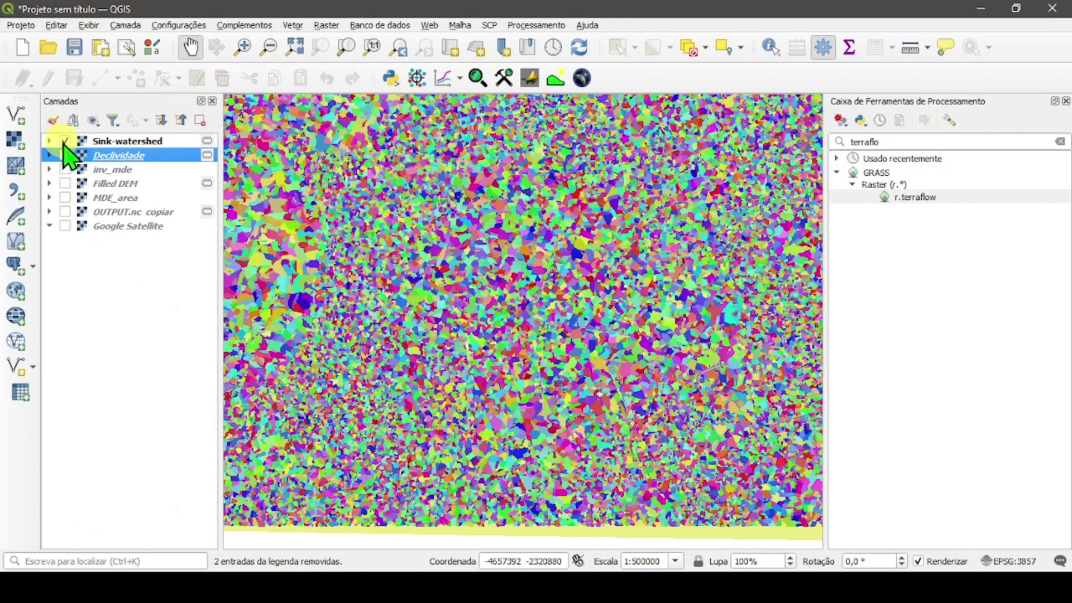
pyautogui.click(85, 142)
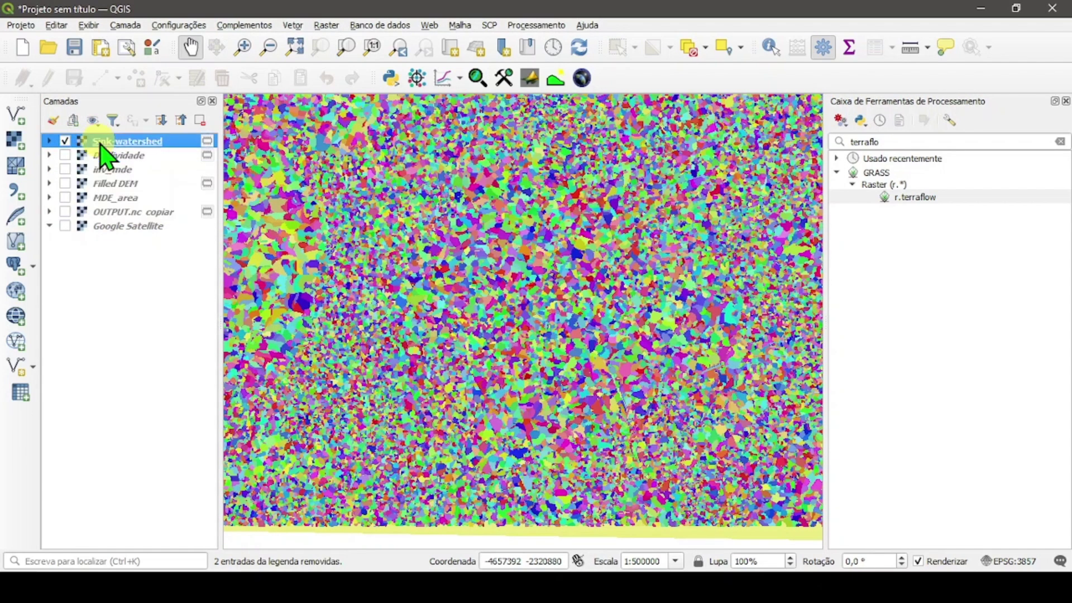
pyautogui.click(68, 143)
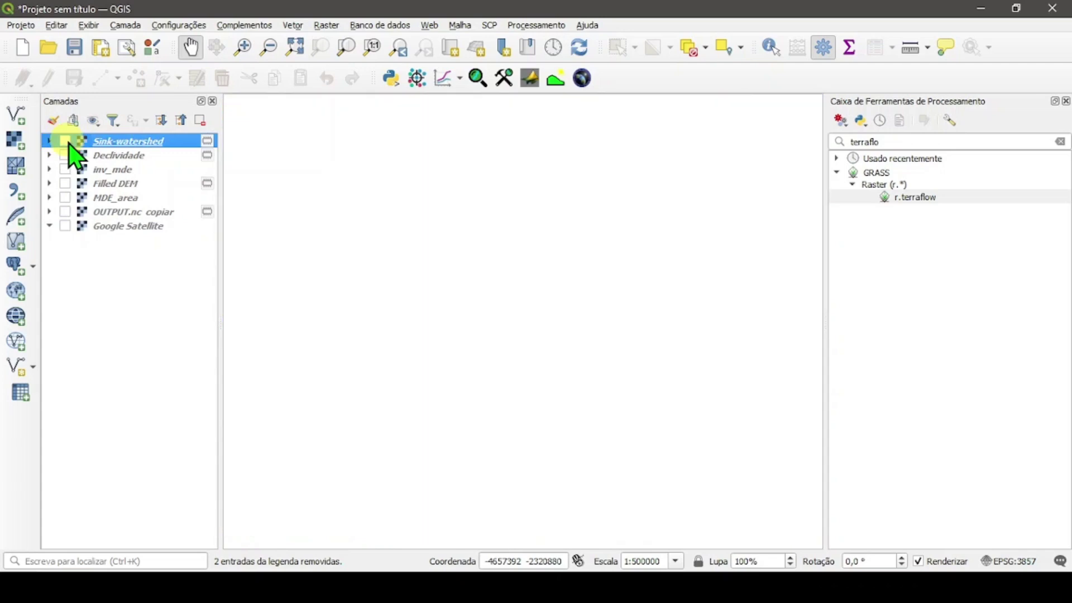
pyautogui.click(68, 143)
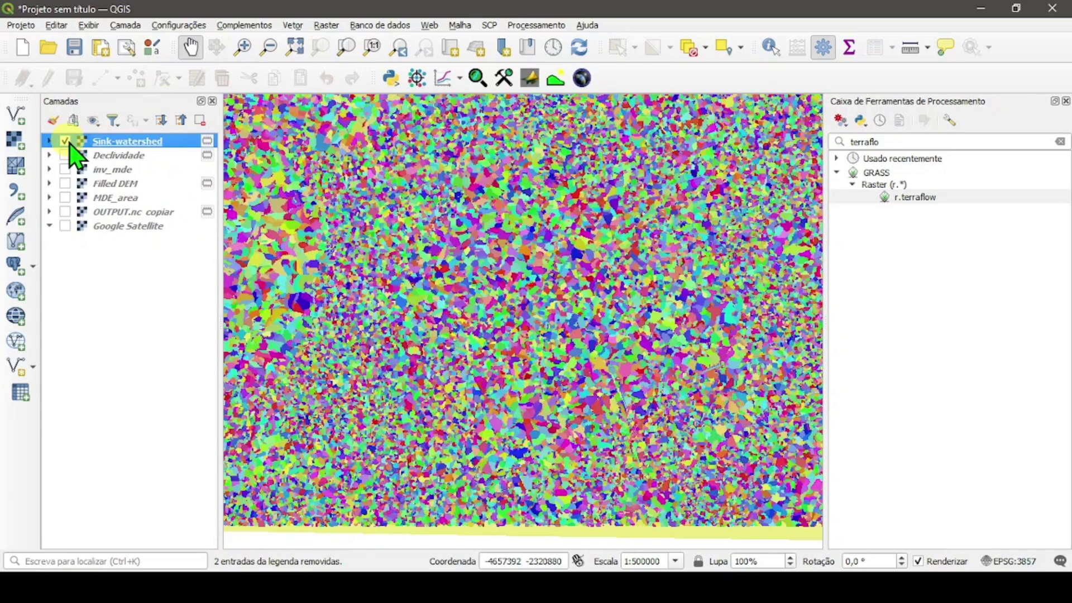
# Search the processing toolbox for r.to.v and open the GRASS r.to.vect tool
pyautogui.doubleClick(950, 139)
pyautogui.press('BackSpace')
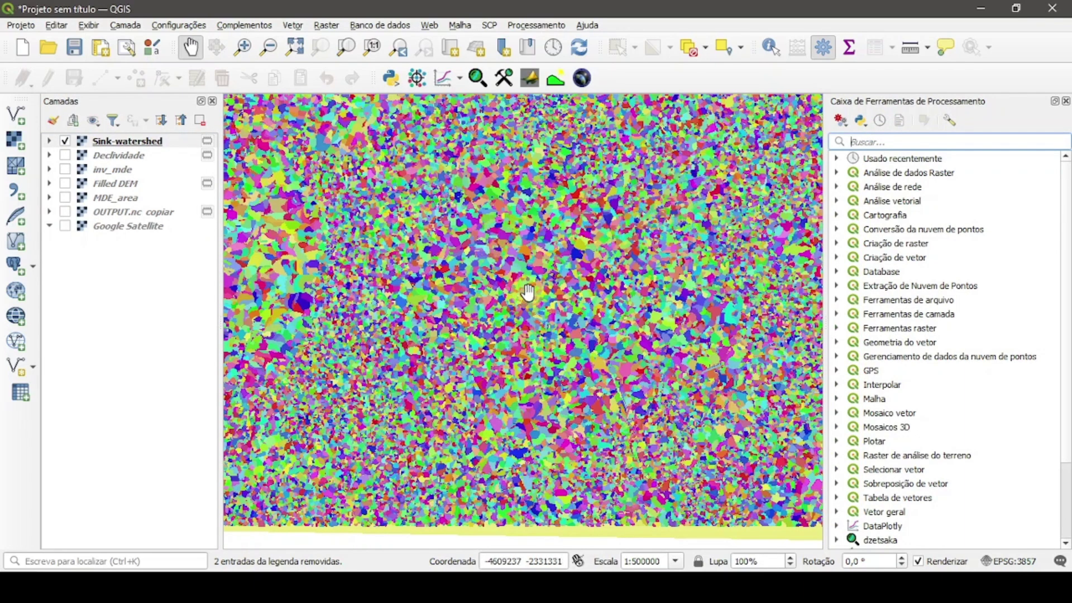
pyautogui.scroll(3, 525, 292)
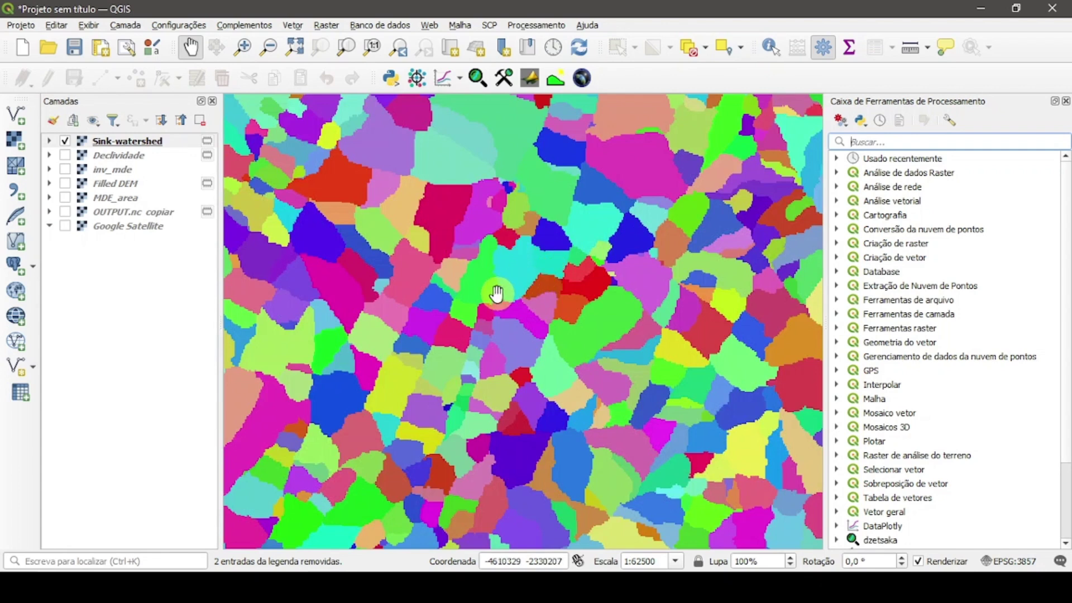
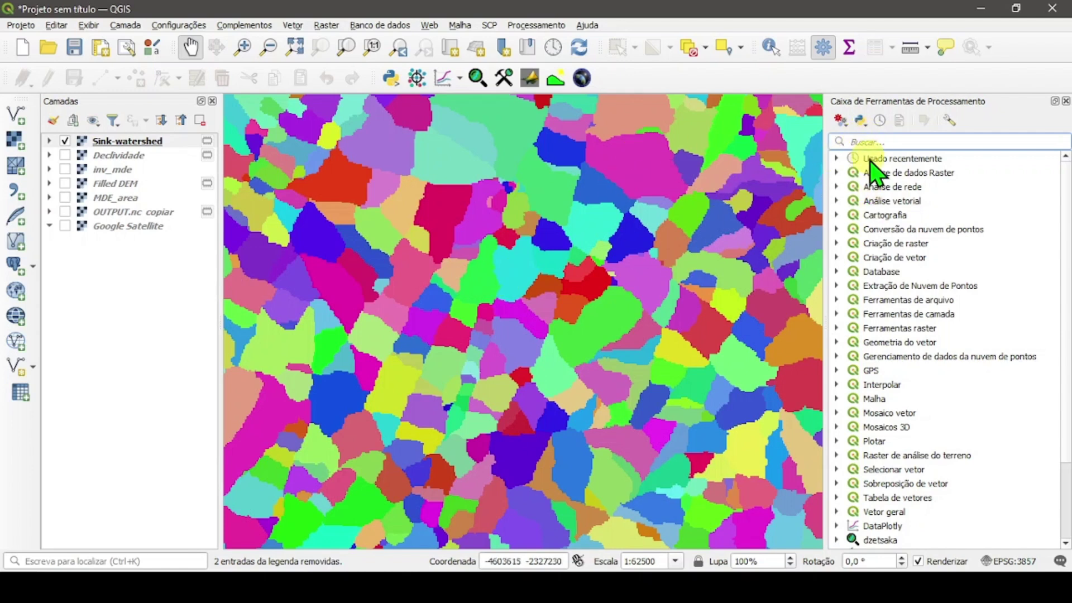
pyautogui.click(883, 140)
pyautogui.write('v')
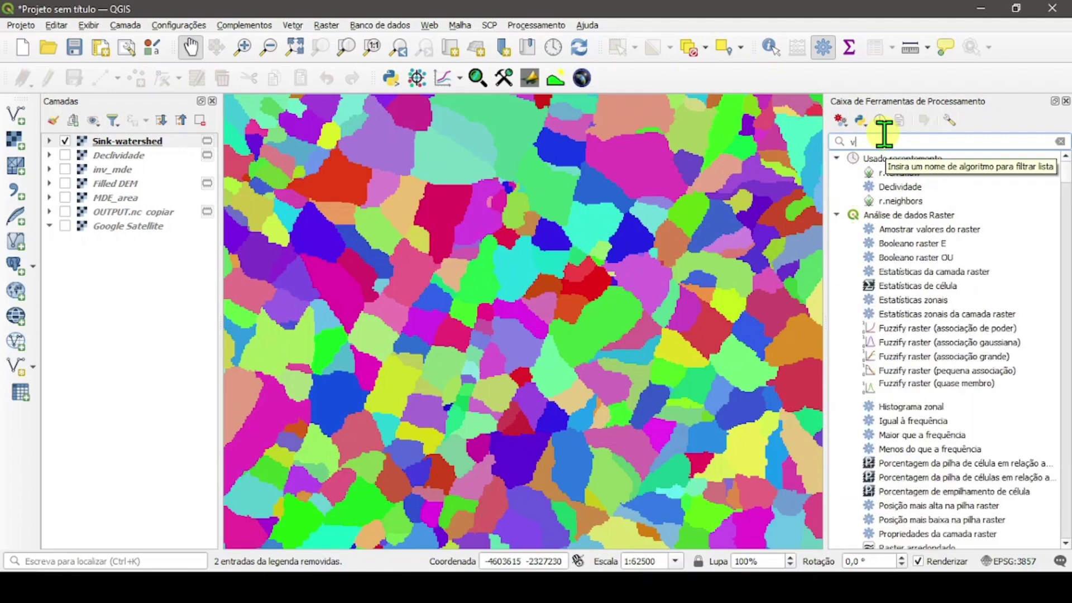
pyautogui.write('.tor')
pyautogui.press('BackSpace')
pyautogui.press('BackSpace')
pyautogui.press('BackSpace')
pyautogui.press('BackSpace')
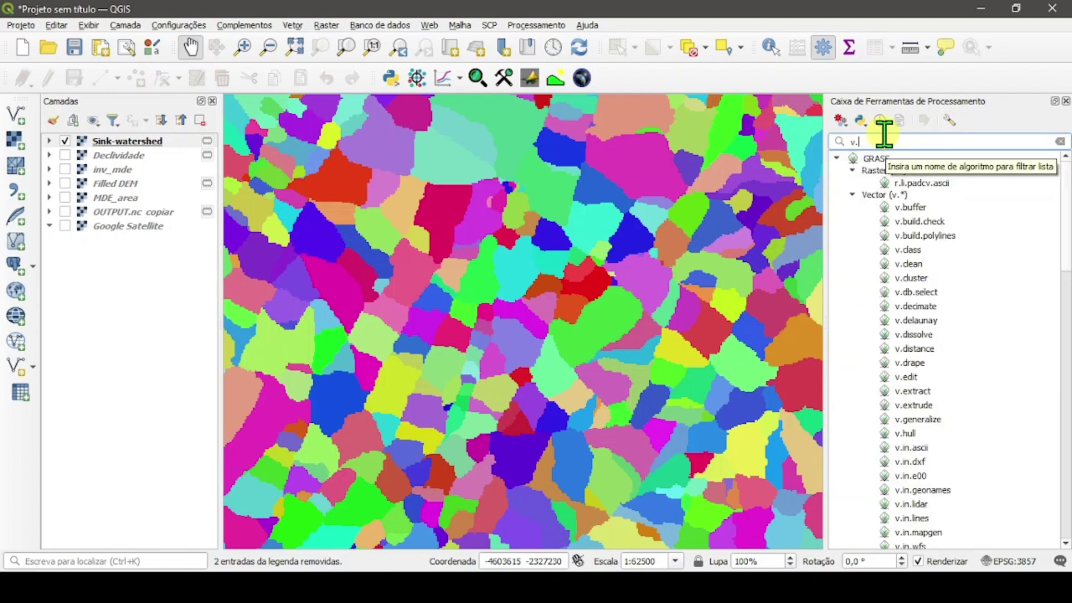
pyautogui.write('r.to.b')
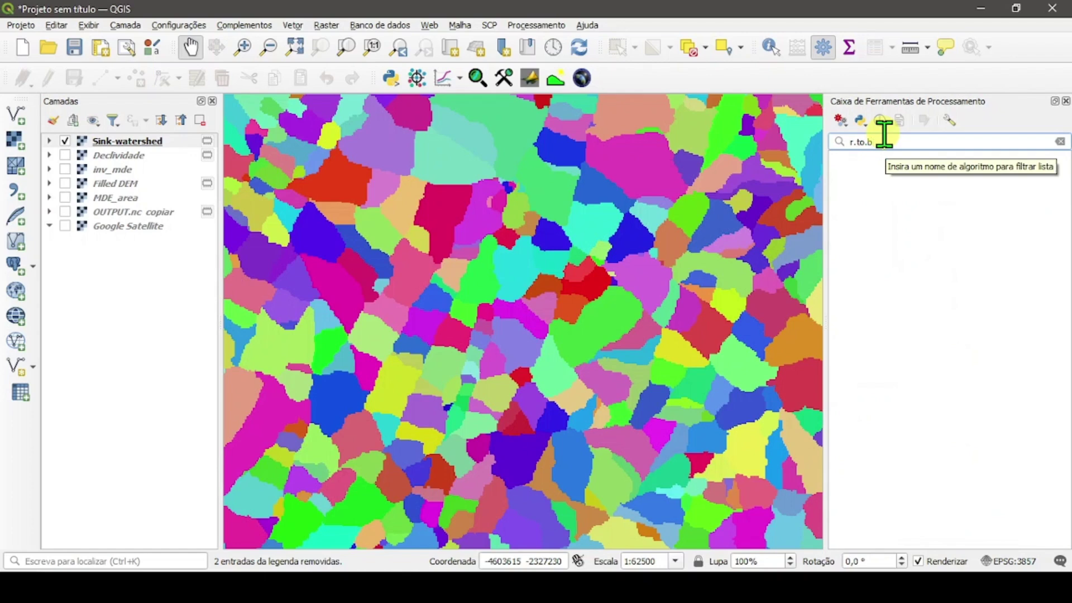
pyautogui.press('BackSpace')
pyautogui.write('v')
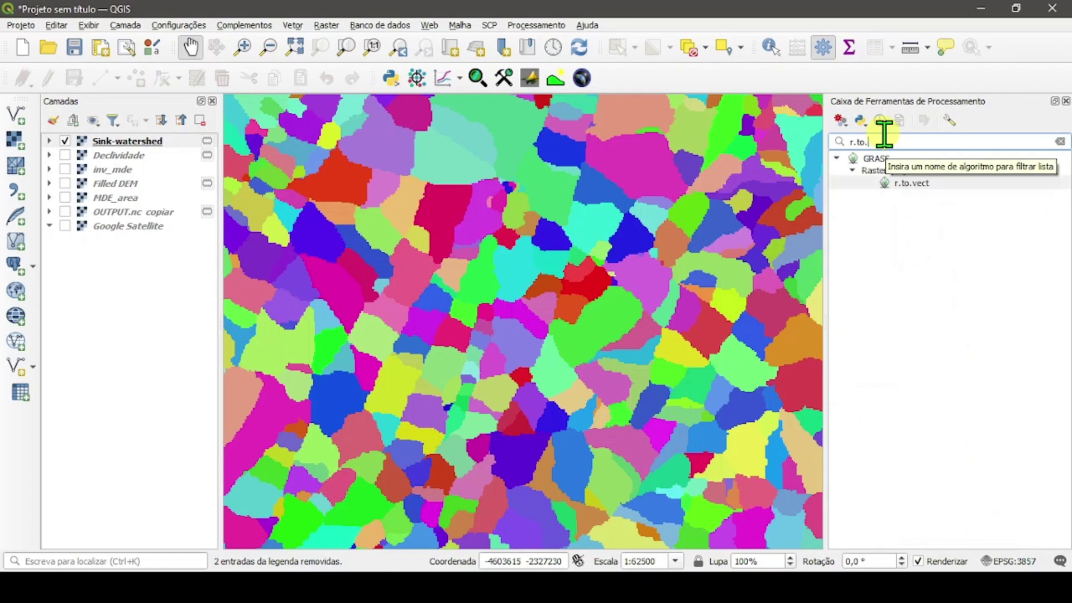
pyautogui.click(963, 184)
pyautogui.doubleClick(964, 184)
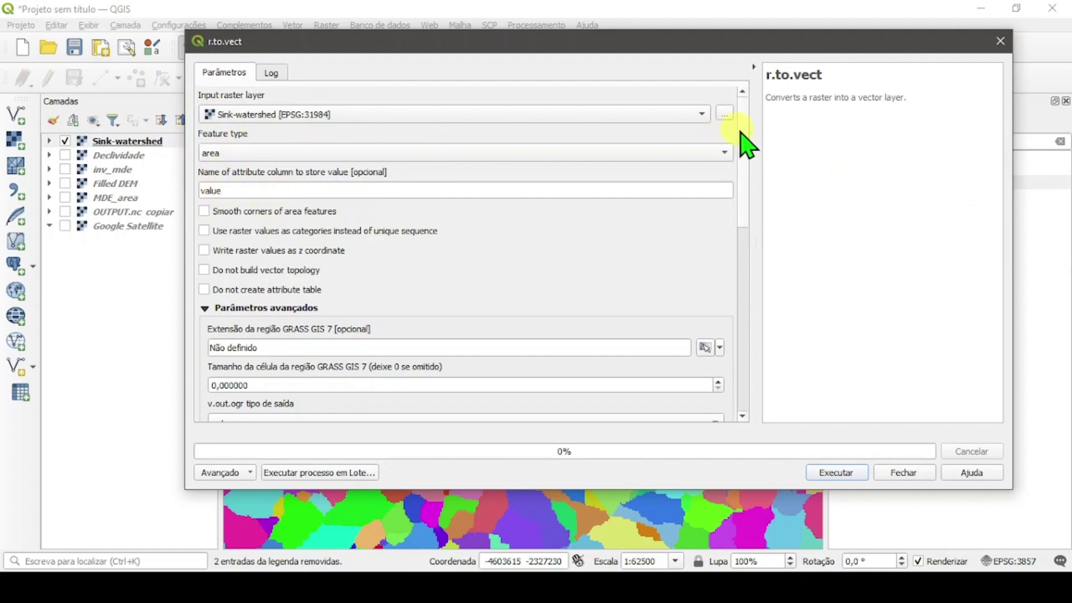
# Convert the Sink-watershed raster to vector areas with r.to.vect, storing values in the value column, and close the tool dialog
pyautogui.moveTo(746, 134); pyautogui.dragTo(761, 170)
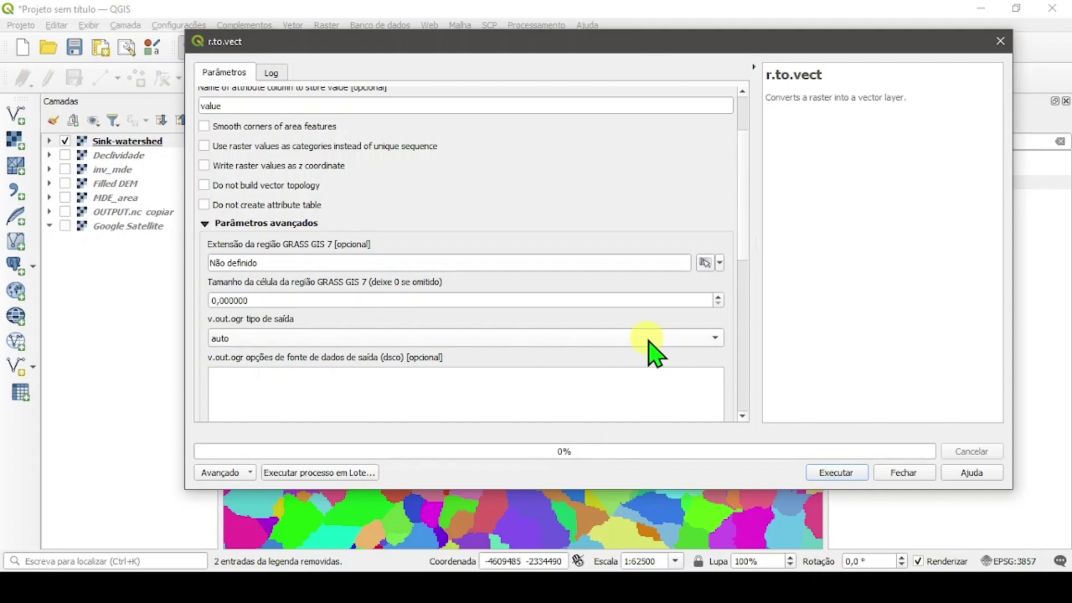
pyautogui.moveTo(743, 223); pyautogui.dragTo(752, 171)
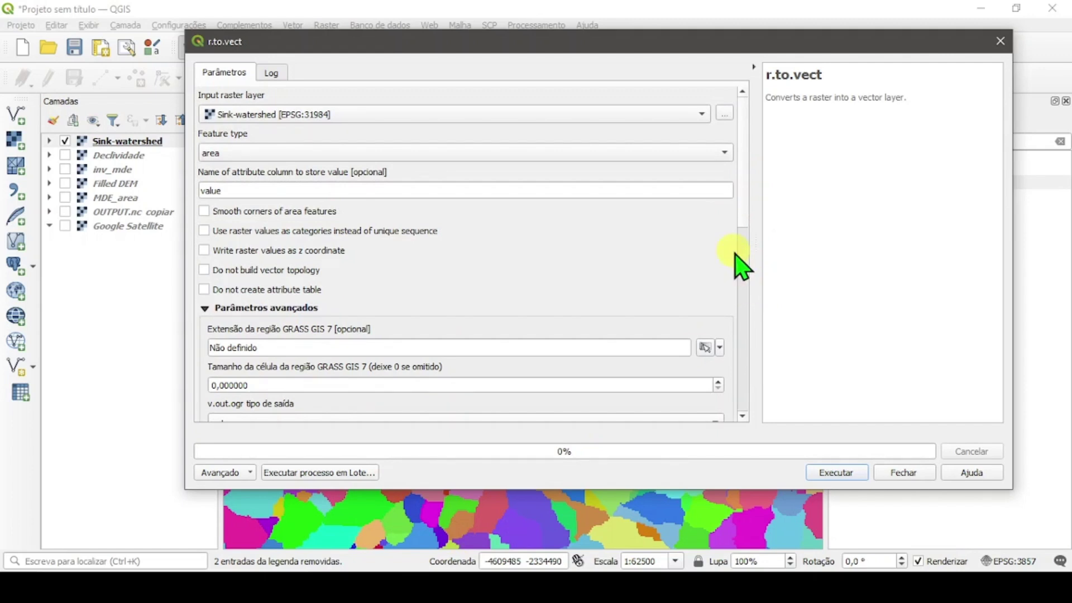
pyautogui.click(836, 472)
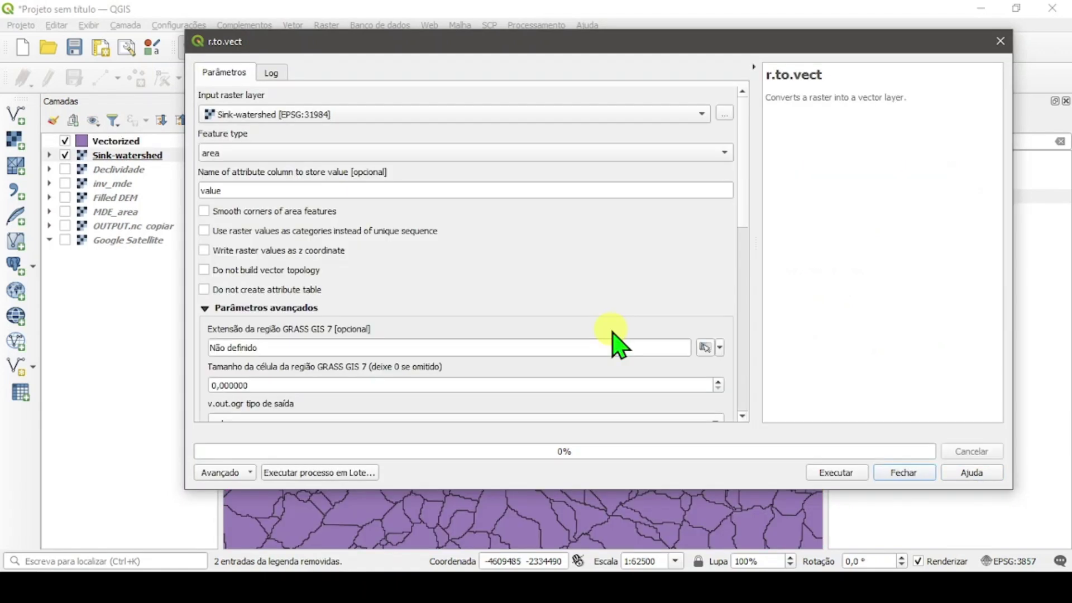
pyautogui.click(905, 472)
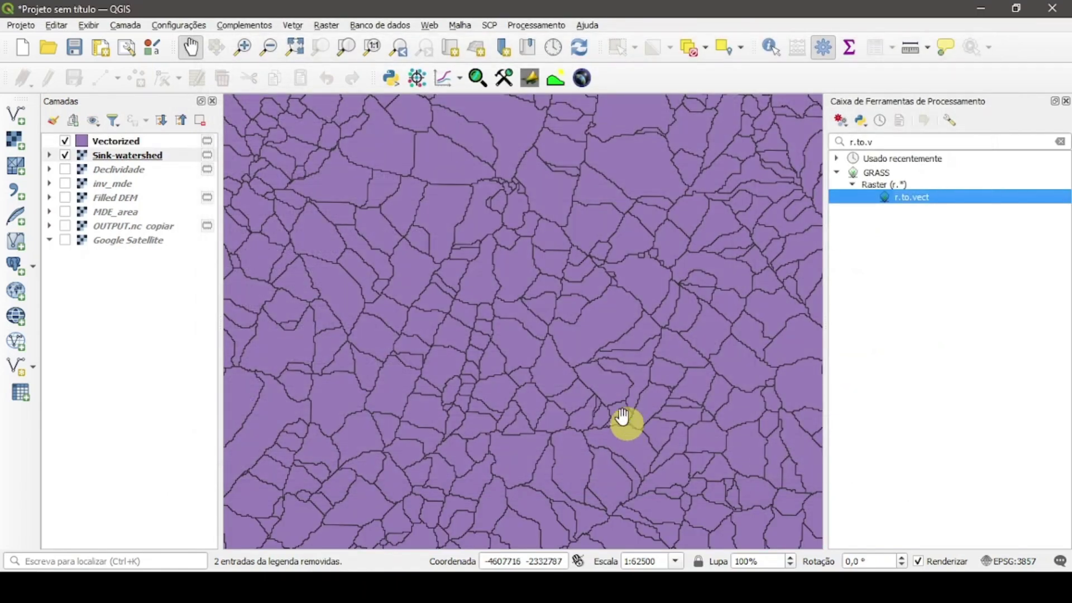
pyautogui.scroll(-3, 622, 416)
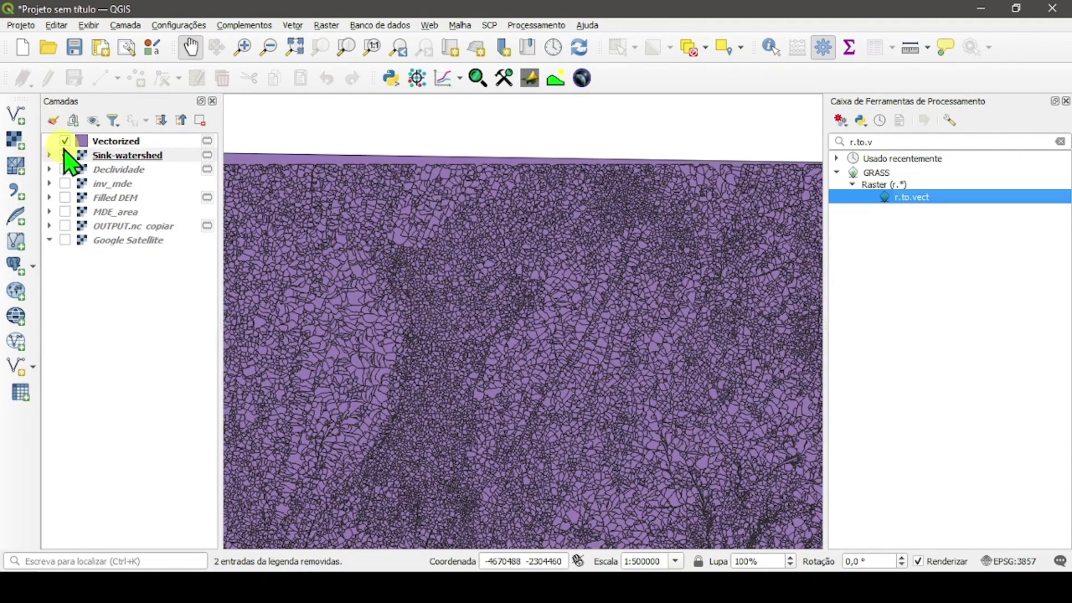
# Compare the Vectorized polygons with the Sink-watershed raster by alternating their visibility, leaving only Vectorized shown
pyautogui.click(65, 142)
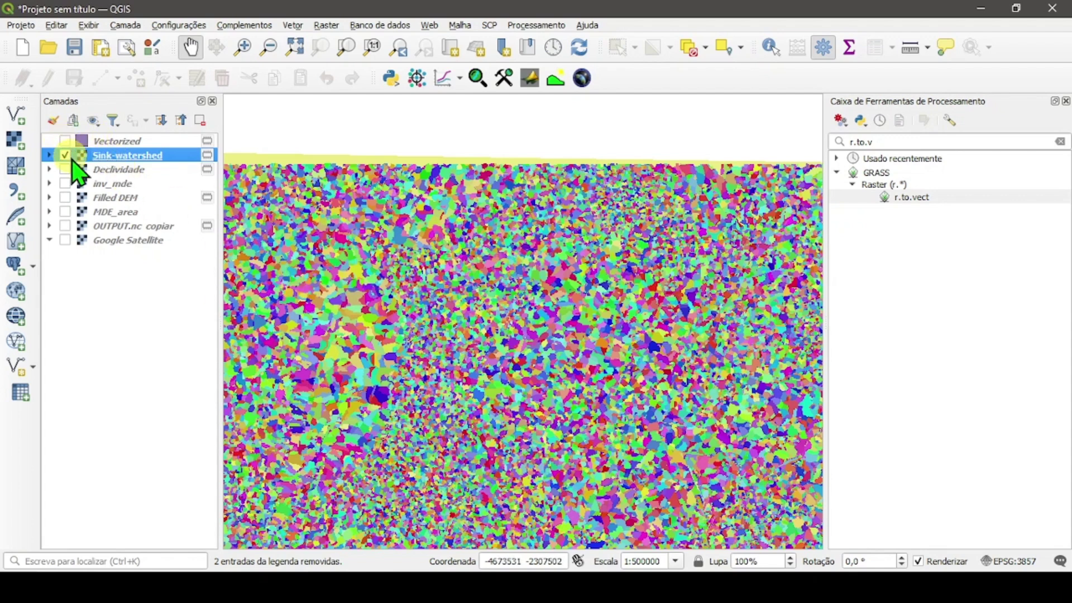
pyautogui.click(66, 156)
pyautogui.click(64, 141)
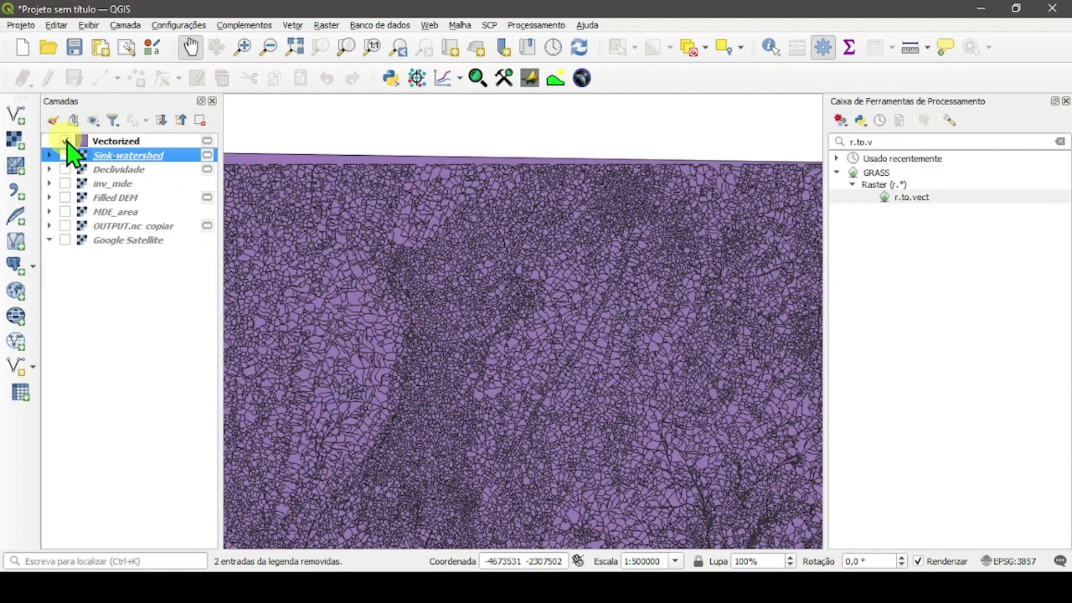
pyautogui.scroll(-1, 419, 318)
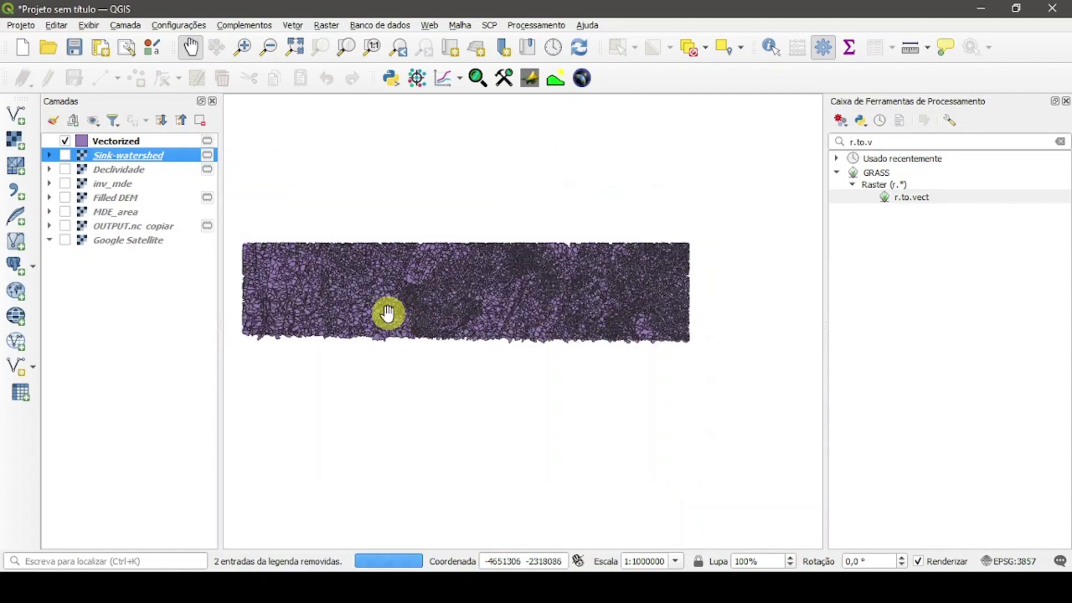
pyautogui.scroll(1, 386, 312)
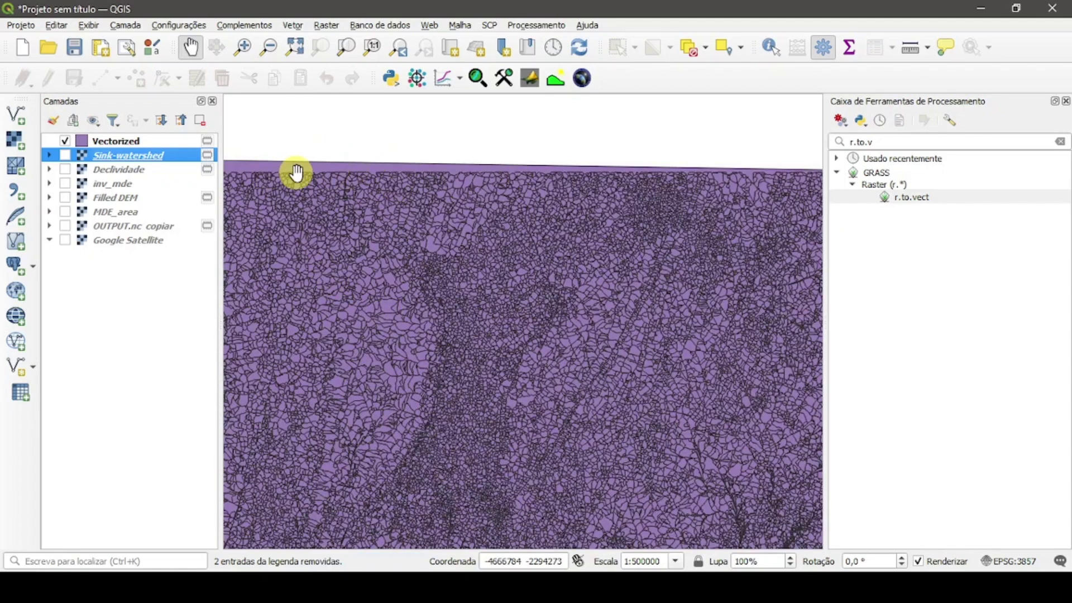
pyautogui.click(65, 141)
pyautogui.click(65, 155)
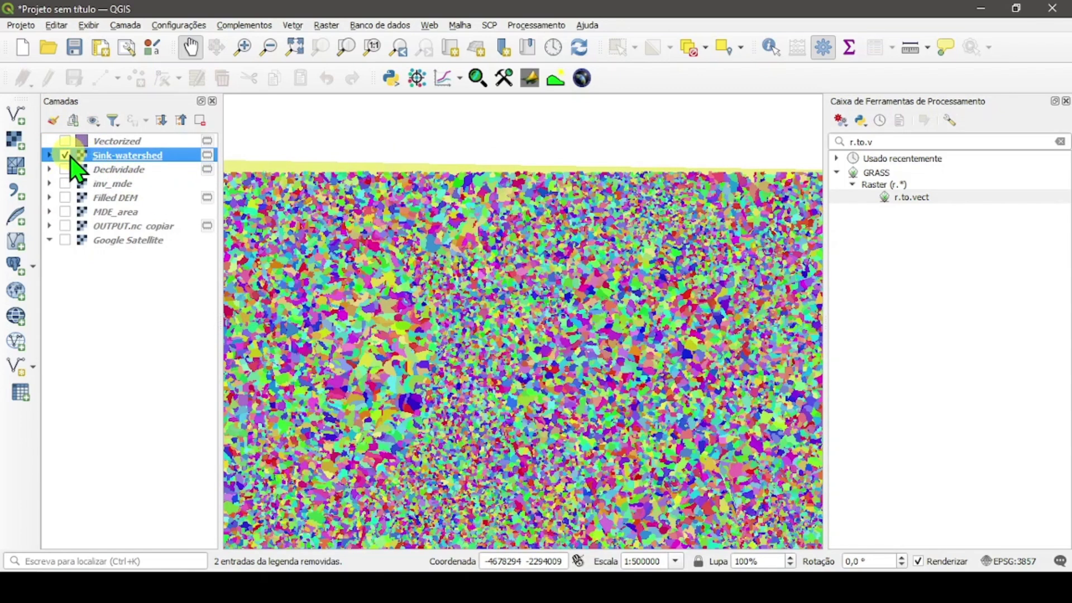
pyautogui.click(65, 154)
pyautogui.click(65, 141)
pyautogui.scroll(-1, 438, 213)
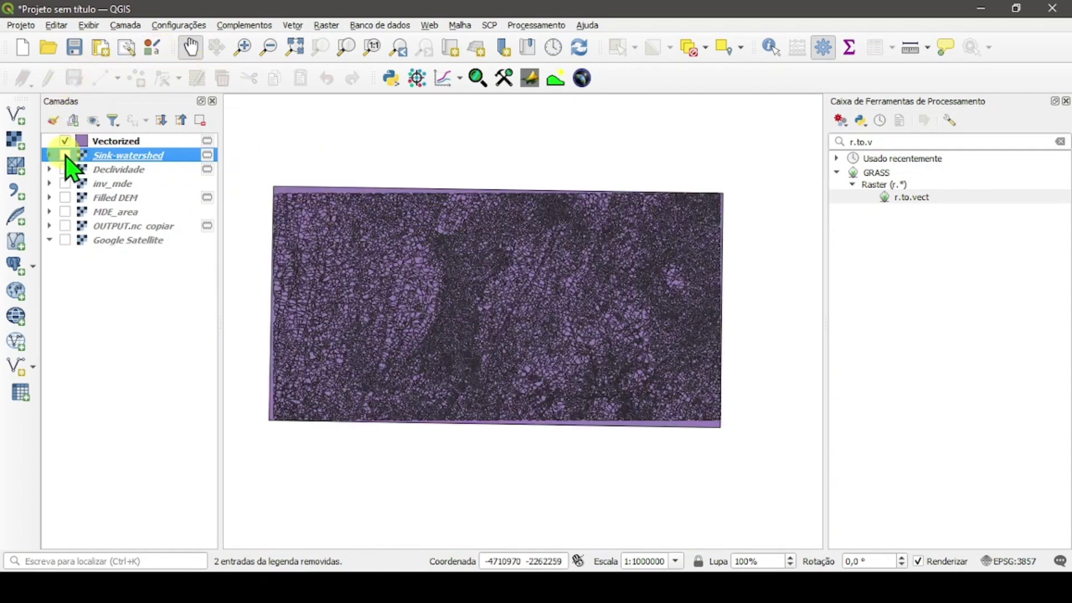
# Put the Vectorized layer in edit mode and delete the border polygon that surrounds the watersheds
pyautogui.click(78, 140)
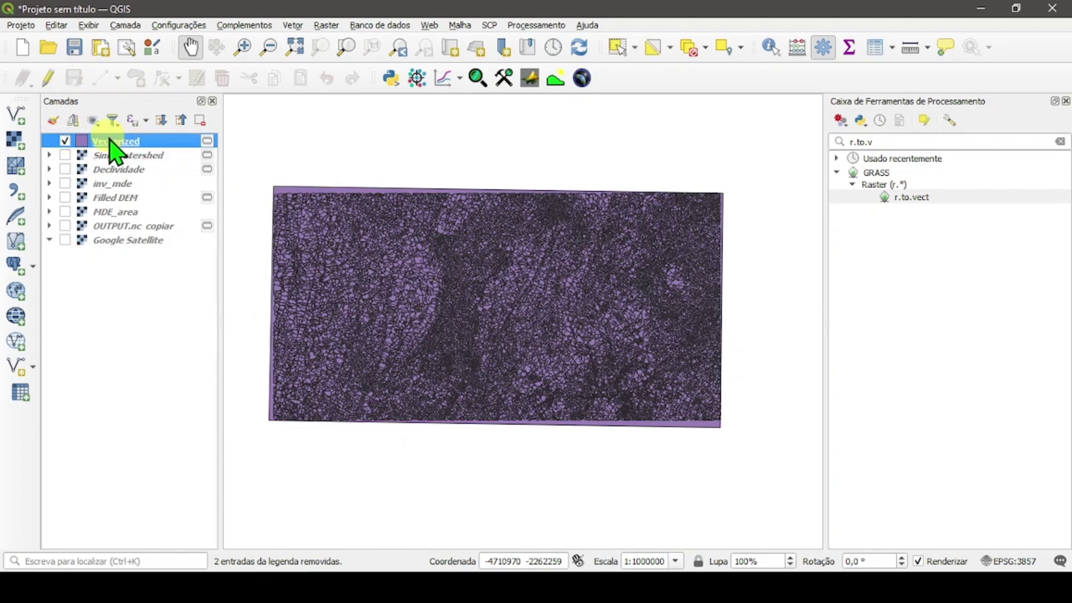
pyautogui.click(49, 78)
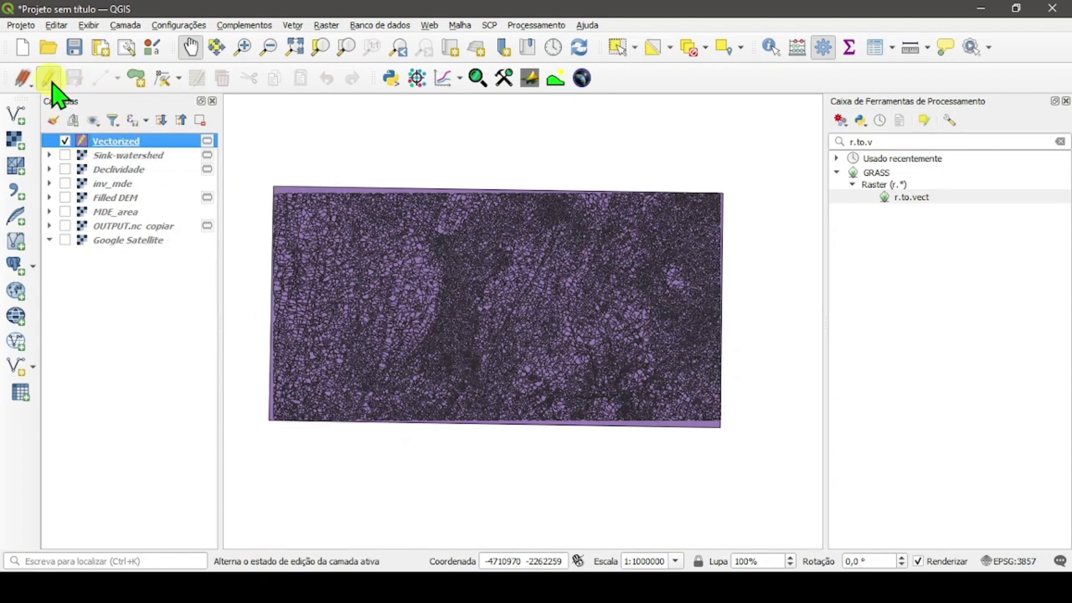
pyautogui.click(619, 49)
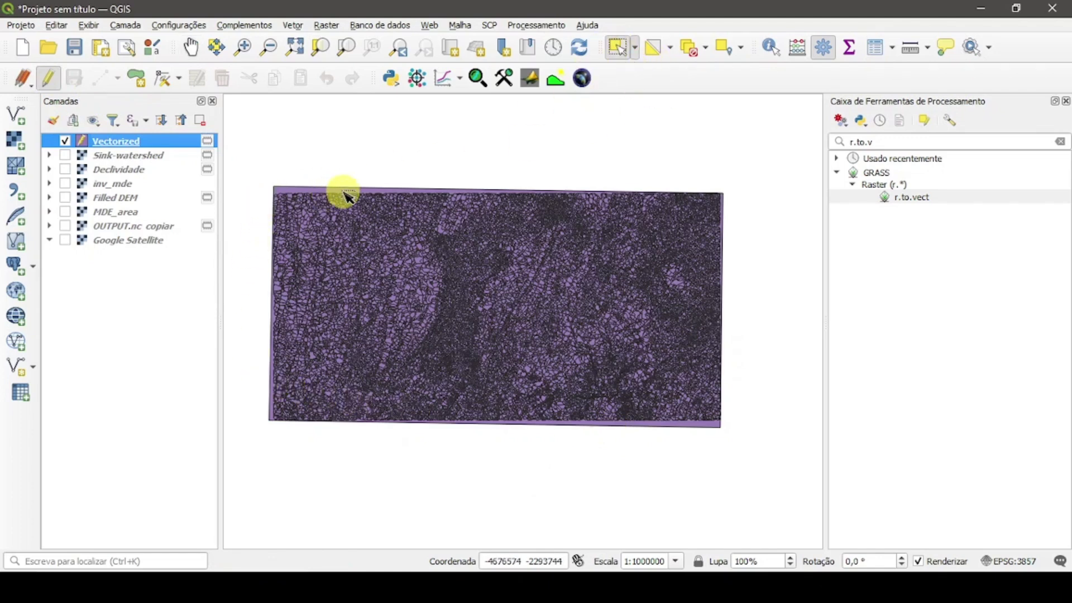
pyautogui.scroll(1, 348, 197)
pyautogui.click(359, 180)
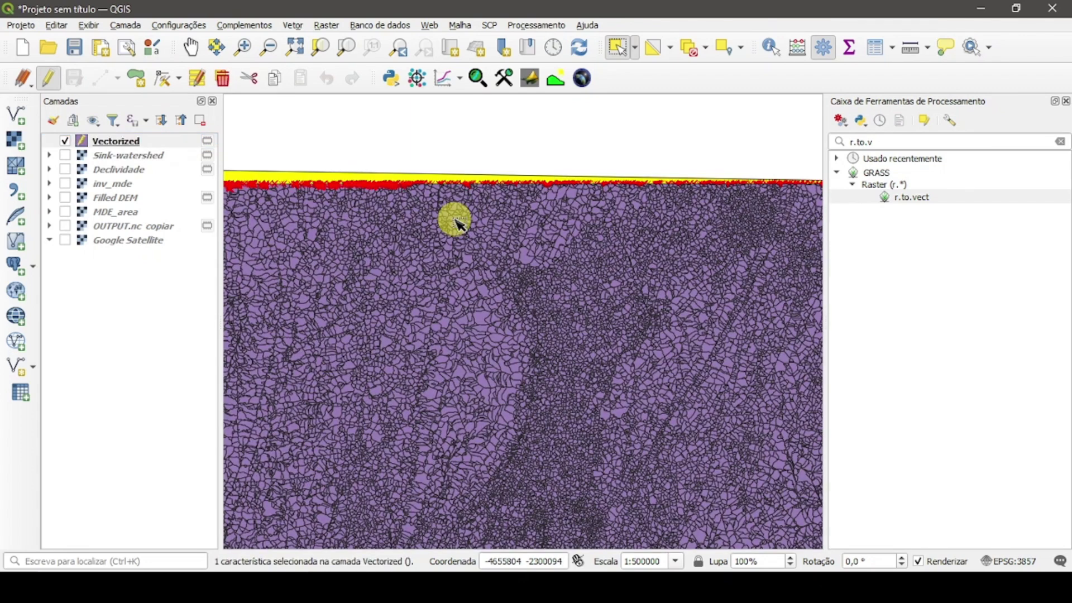
pyautogui.scroll(-1, 610, 294)
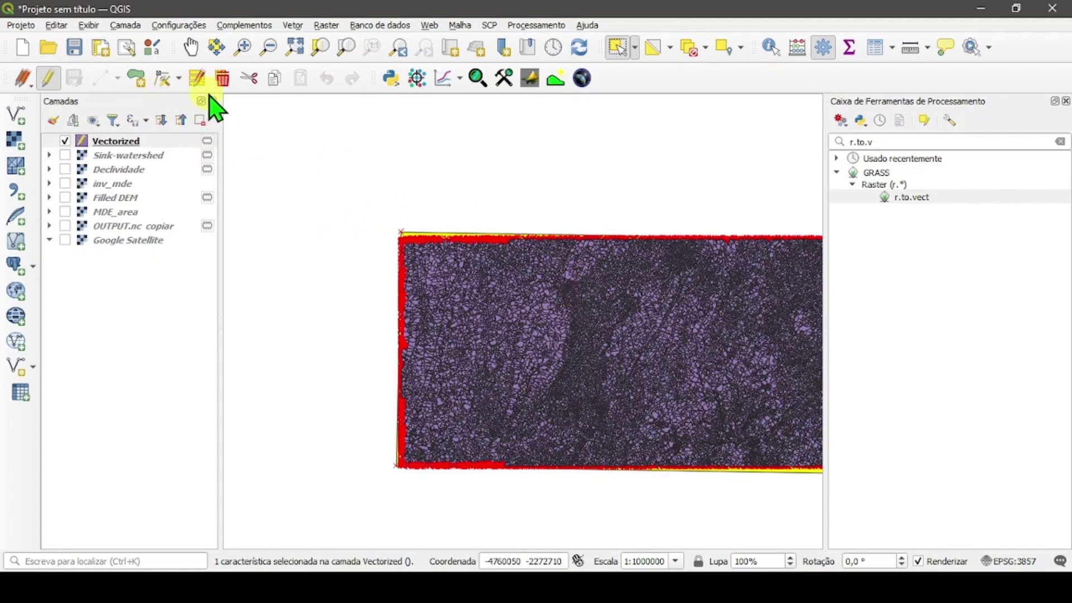
pyautogui.click(225, 85)
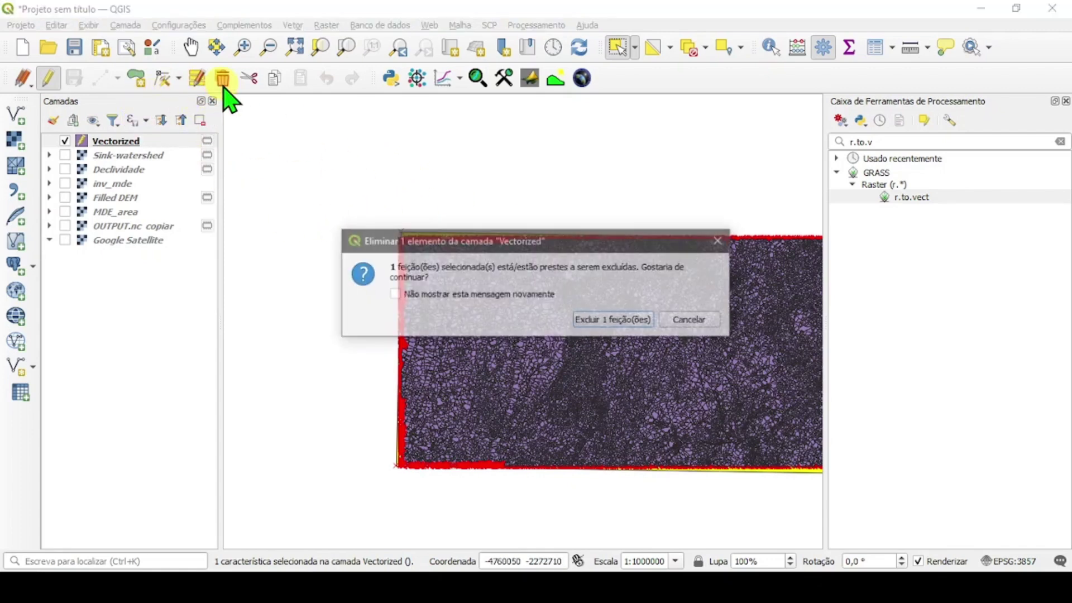
pyautogui.click(612, 327)
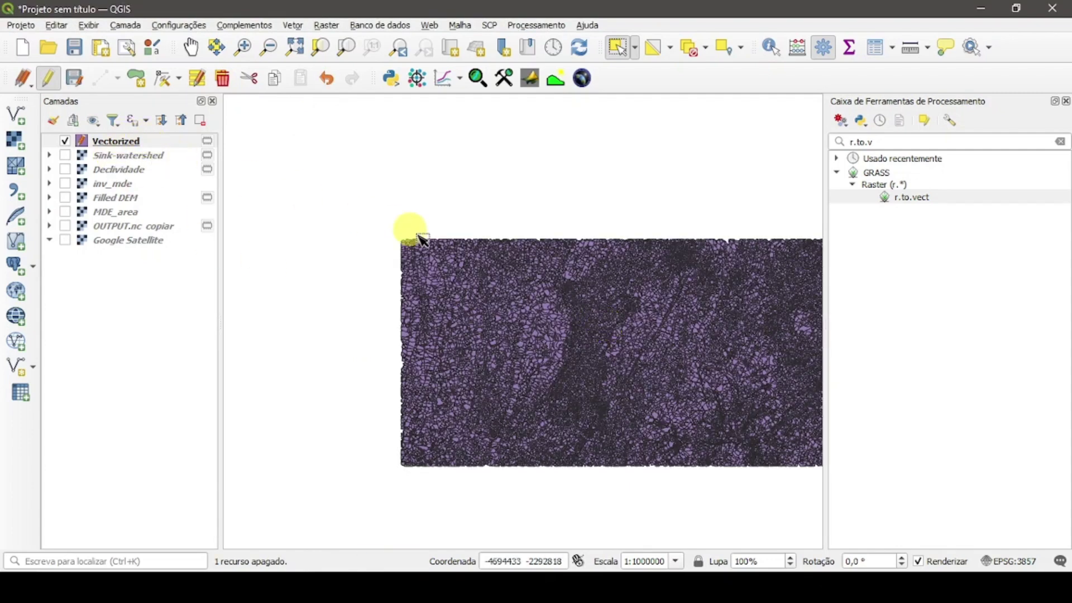
# Close the processing toolbox and inspect the watershed polygons across the Vectorized layer
pyautogui.click(1067, 102)
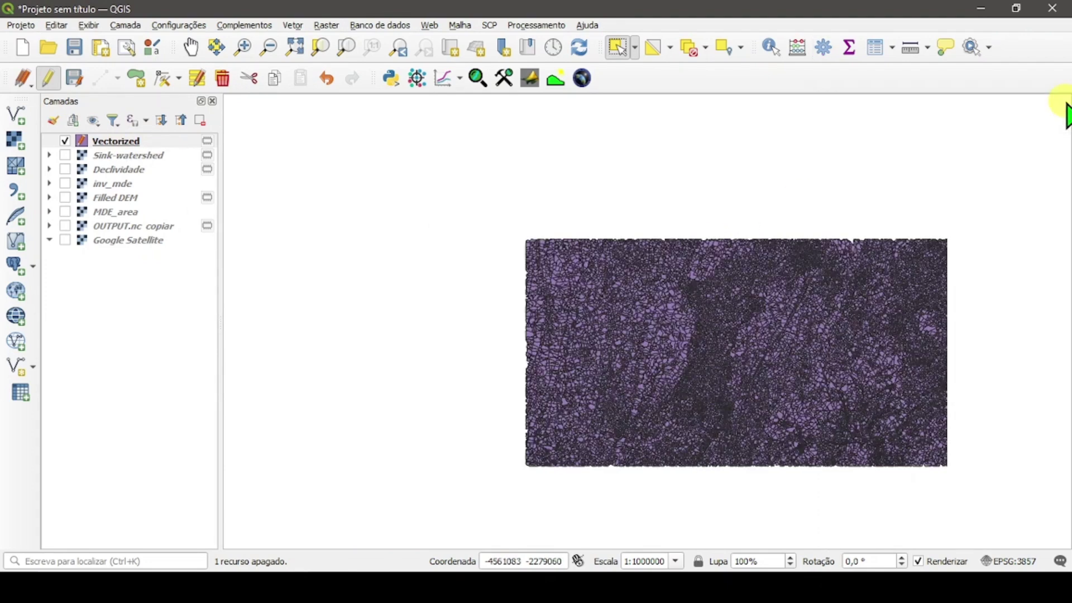
pyautogui.scroll(1, 1008, 381)
pyautogui.scroll(-1, 825, 383)
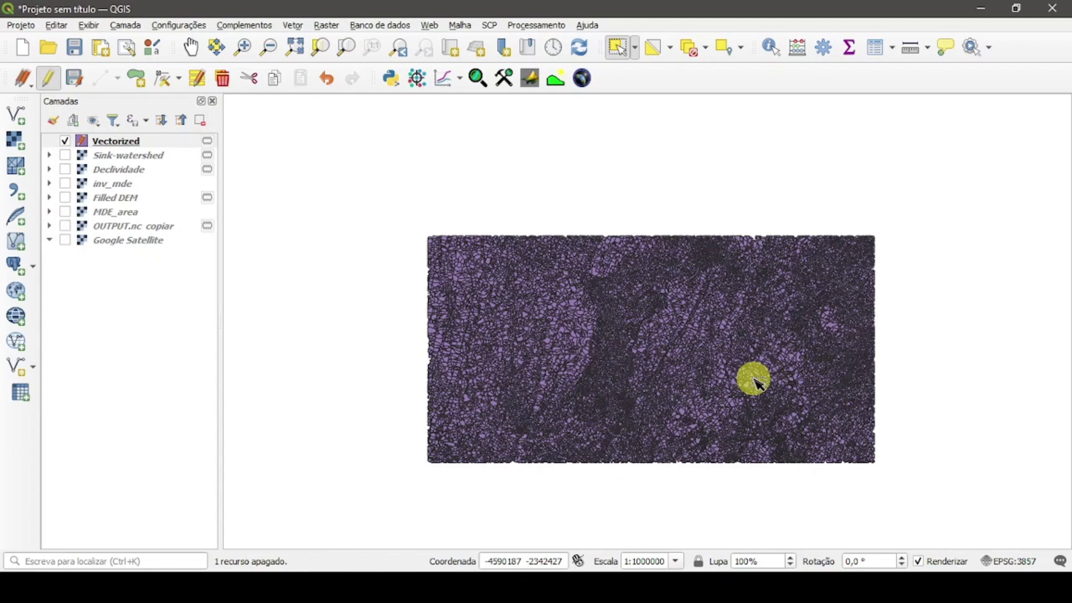
pyautogui.scroll(1, 759, 384)
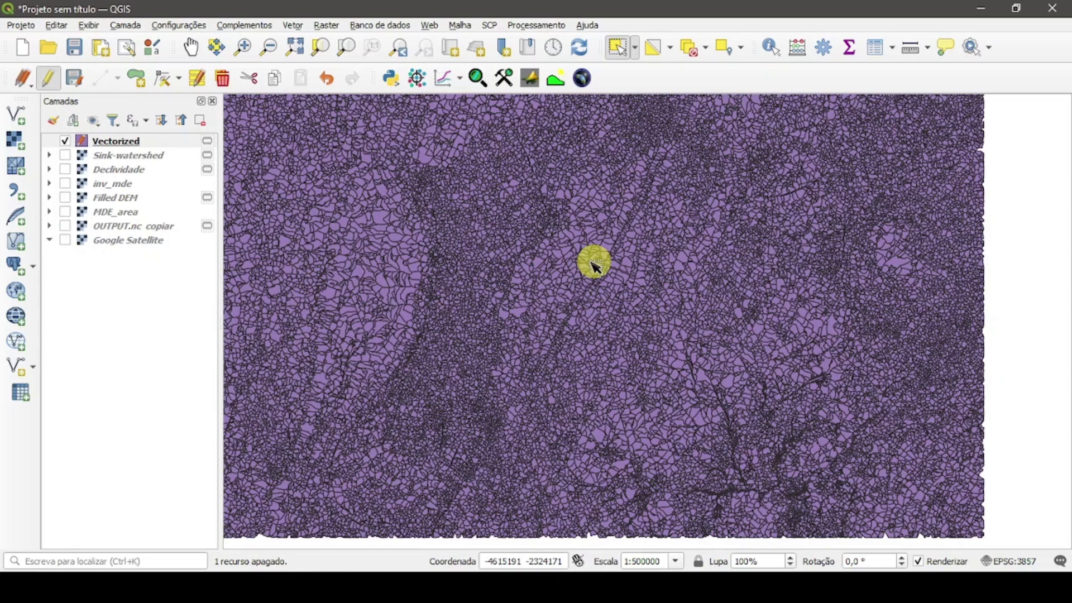
# Save the edits to the Vectorized layer and end its editing session
pyautogui.click(529, 26)
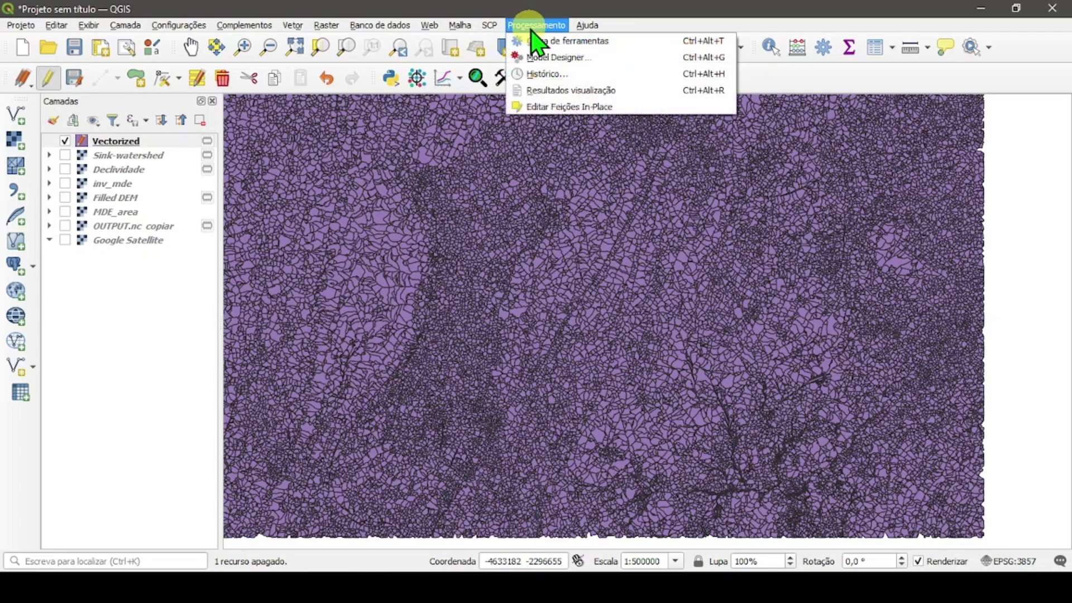
pyautogui.moveTo(359, 21)
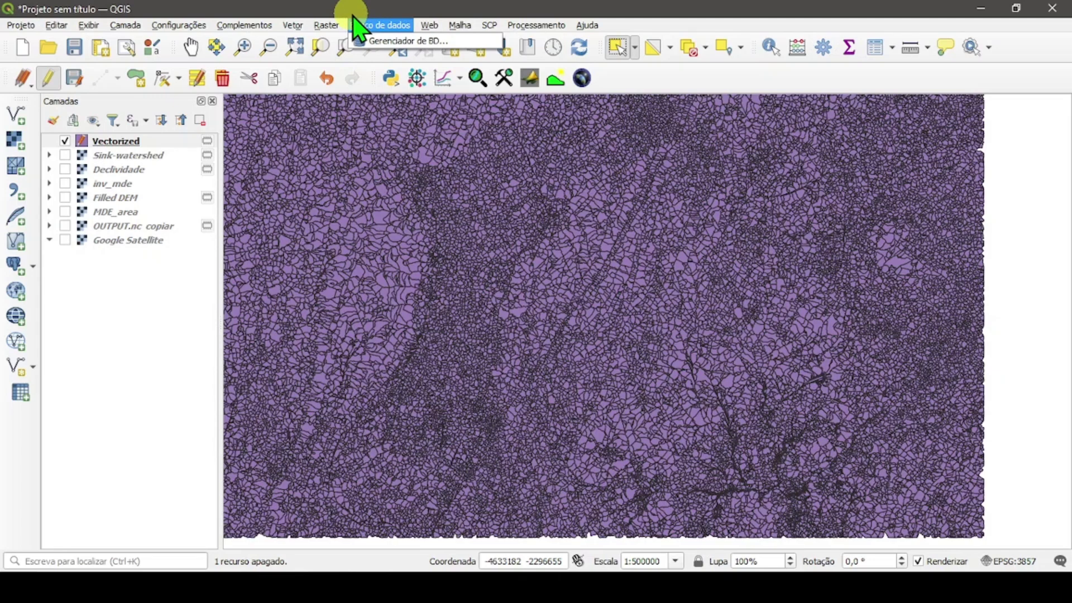
pyautogui.click(478, 26)
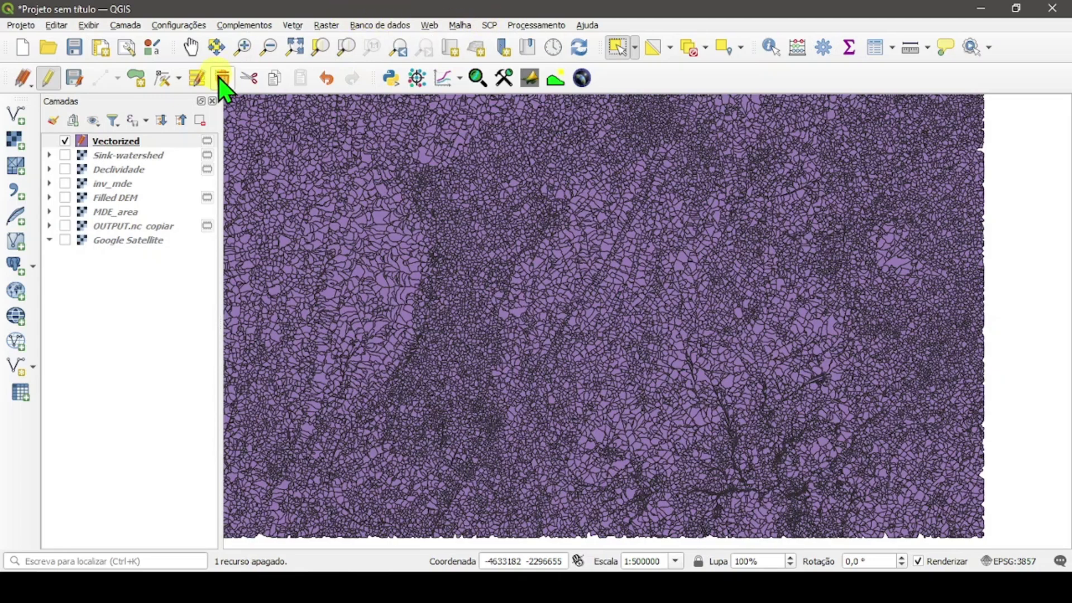
pyautogui.click(49, 79)
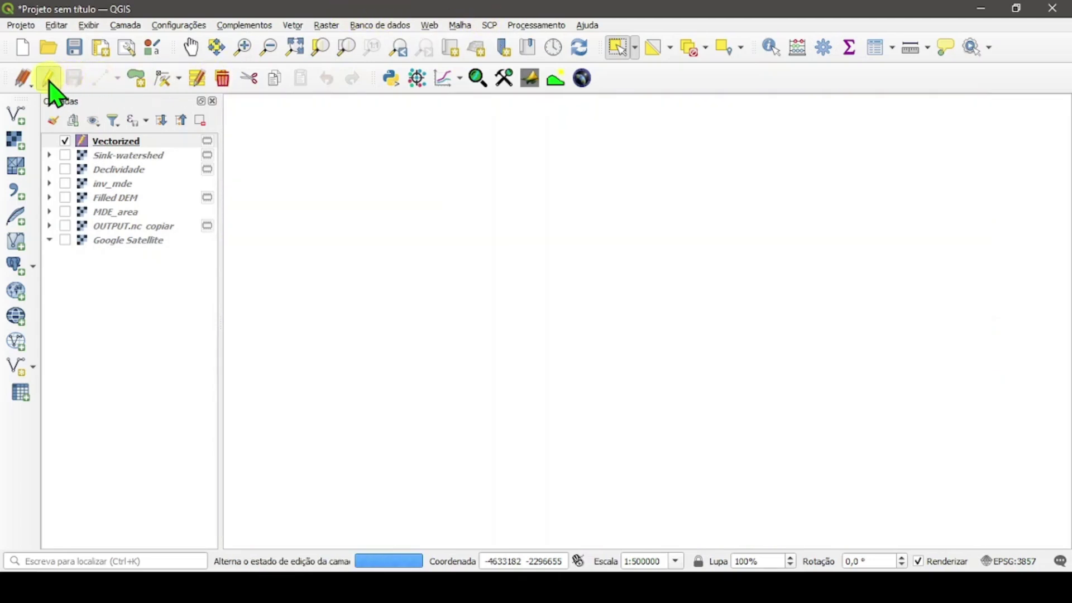
pyautogui.click(49, 80)
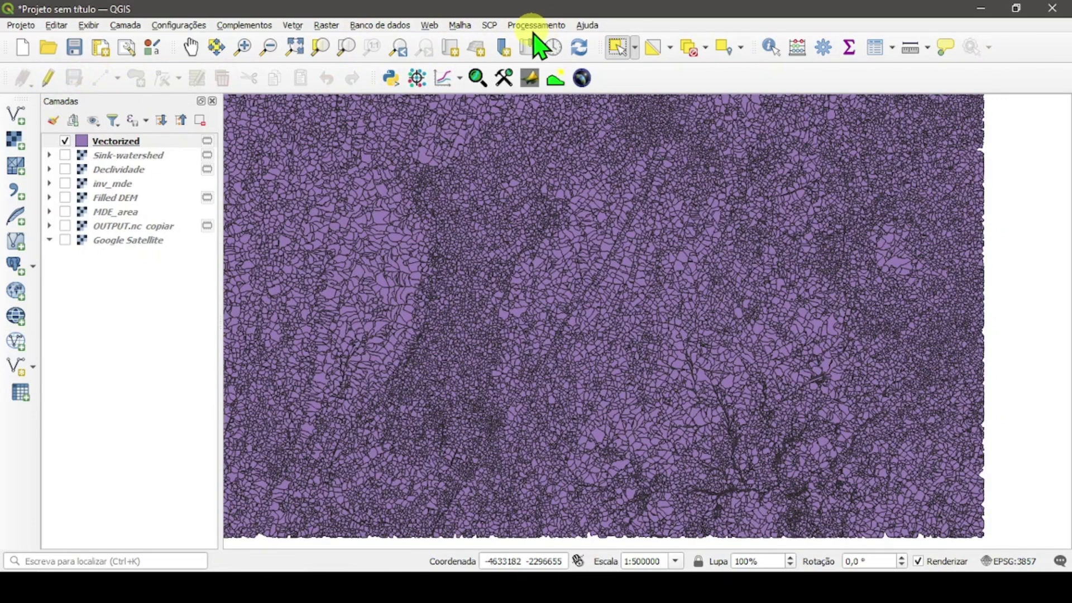
# Reopen the processing toolbox, search for zonal and open the Estatísticas zonais tool
pyautogui.click(532, 27)
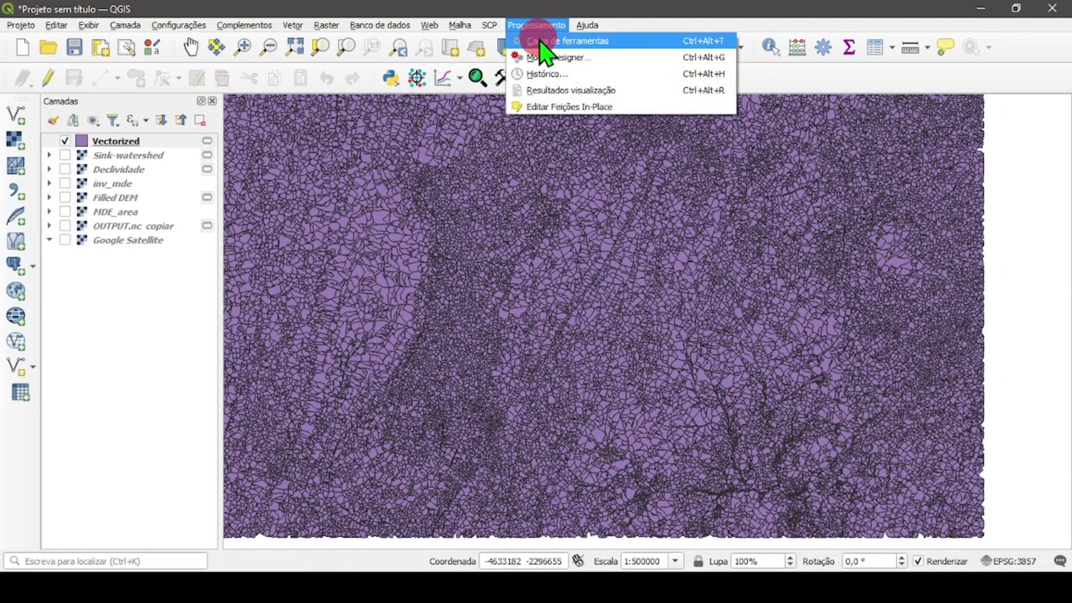
pyautogui.click(541, 42)
pyautogui.tripleClick(904, 141)
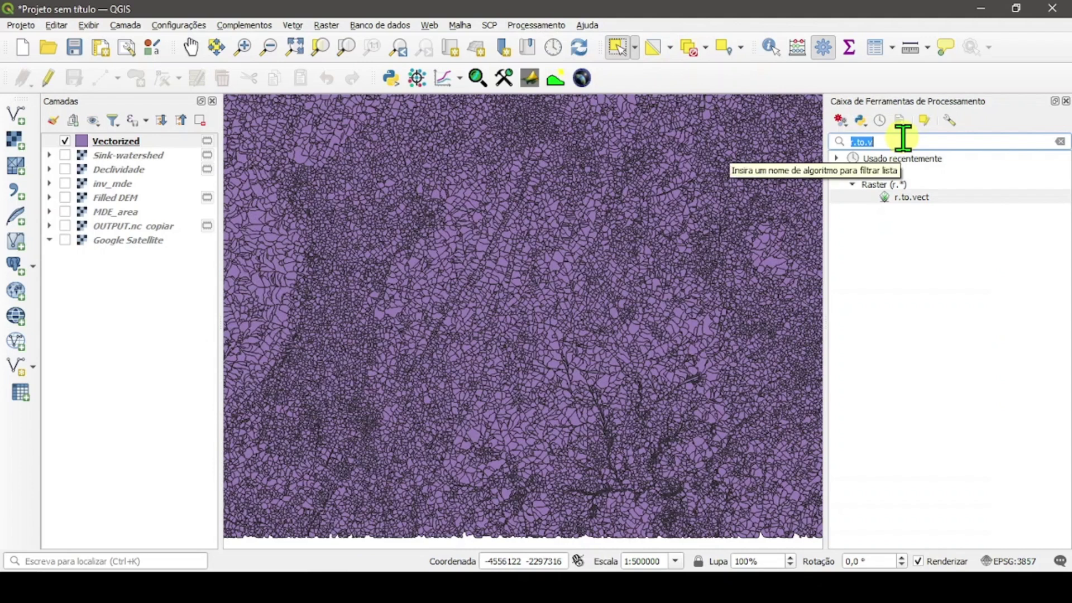
pyautogui.write('s')
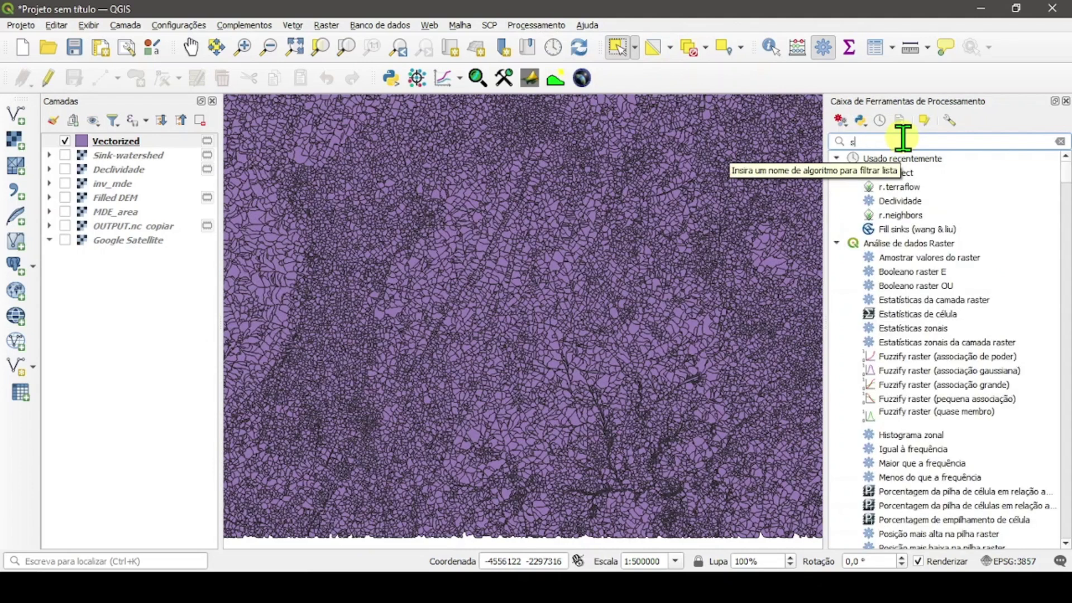
pyautogui.press('BackSpace')
pyautogui.write('zonal')
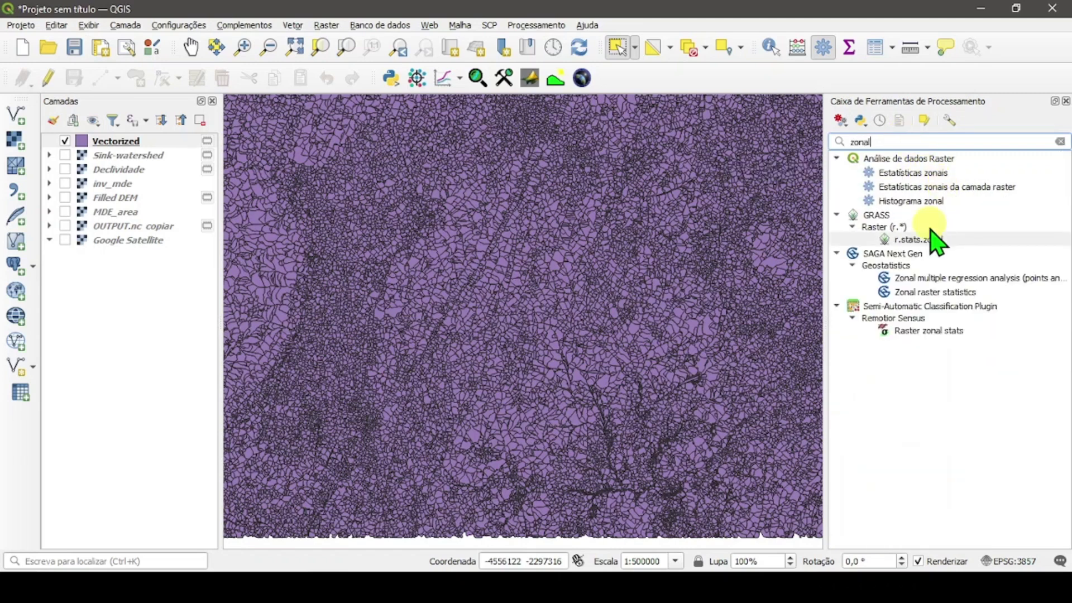
pyautogui.click(950, 173)
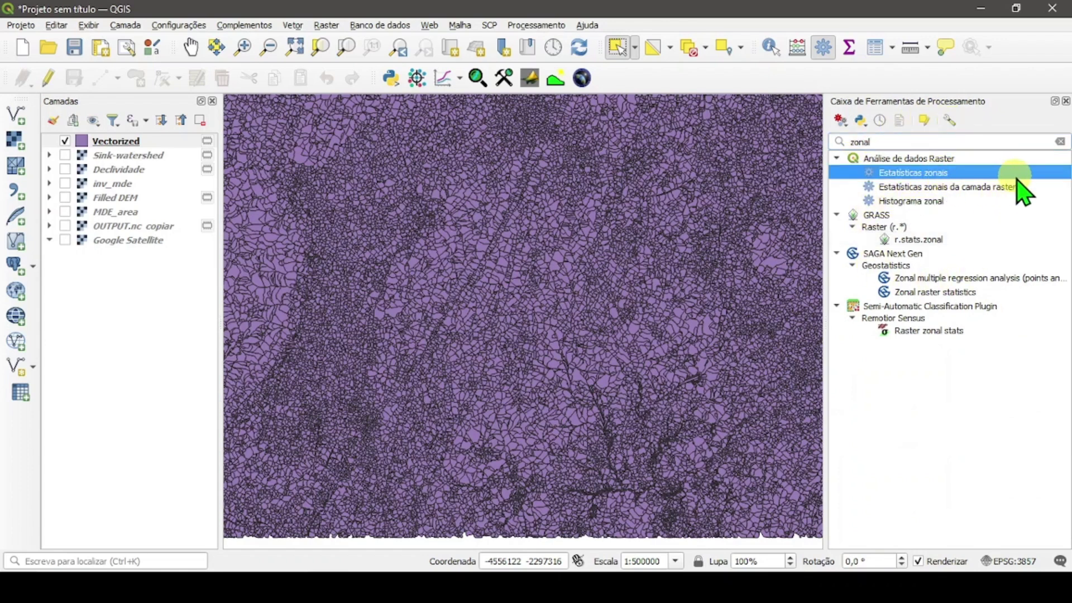
pyautogui.doubleClick(976, 173)
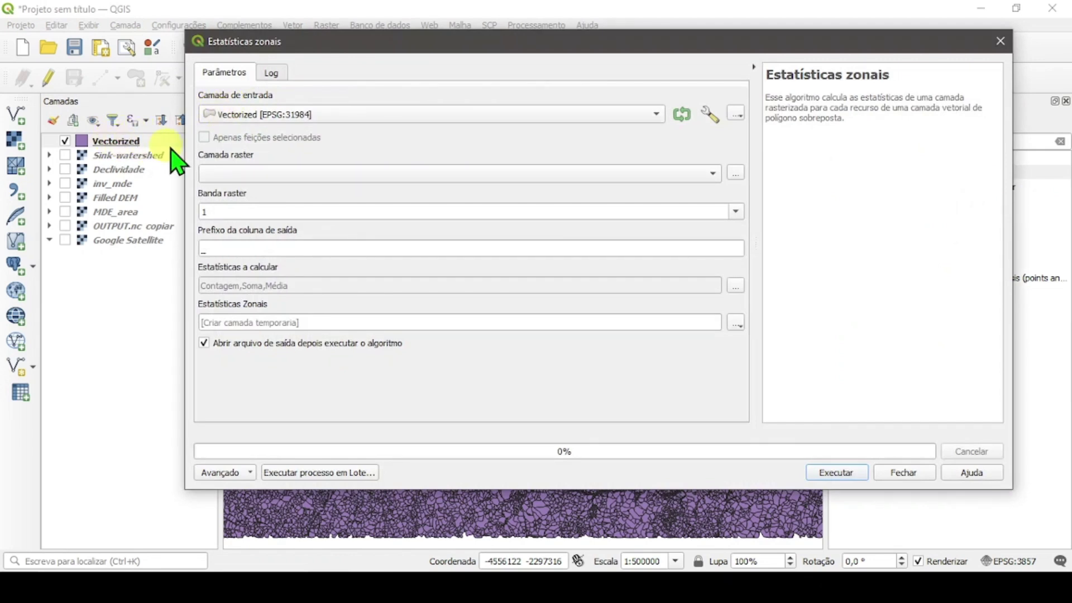
# Try to compute zonal statistics of Declividade for the Vectorized polygons with prefix slope_ and only Média, and close the tool
pyautogui.click(226, 180)
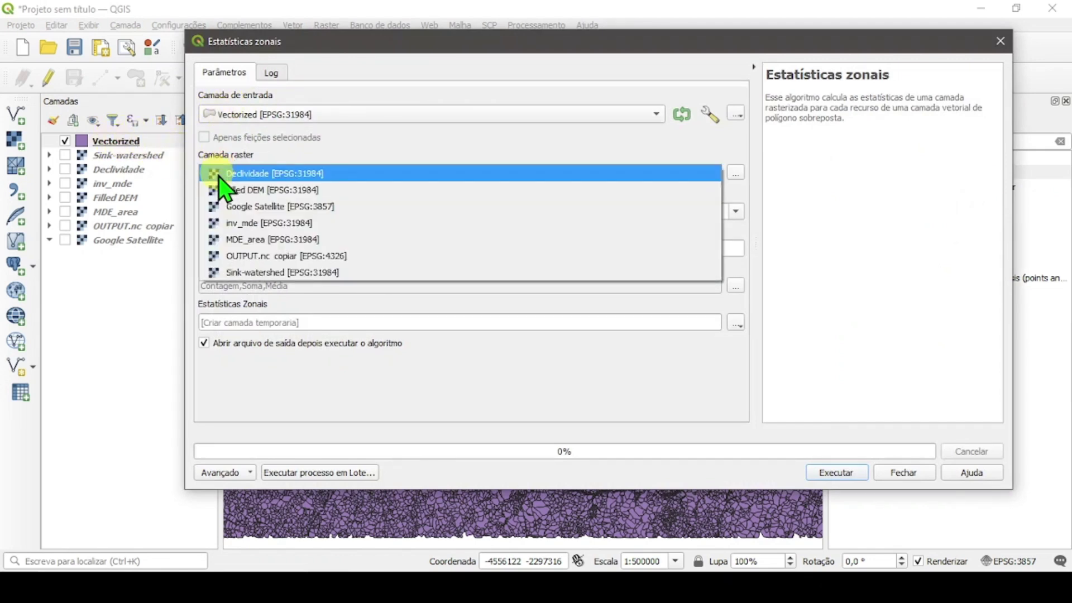
pyautogui.click(308, 175)
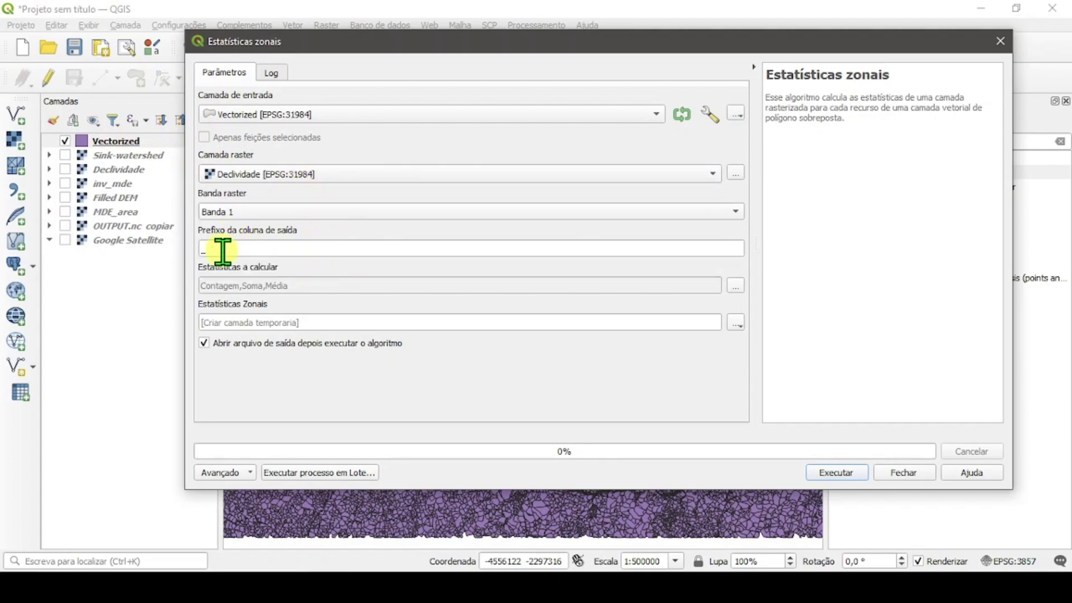
pyautogui.click(252, 249)
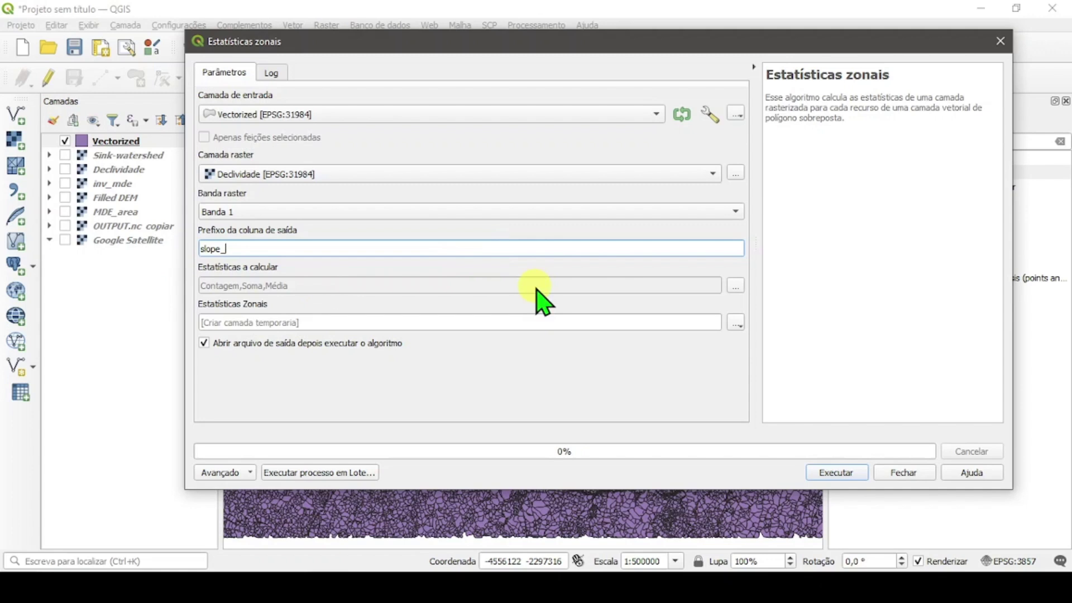
pyautogui.click(736, 286)
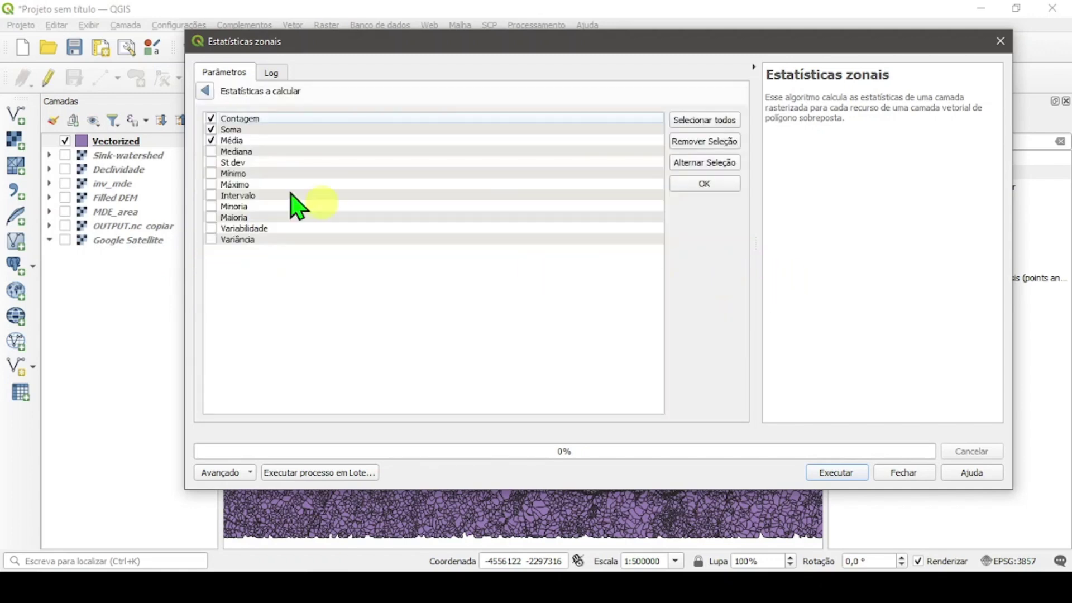
pyautogui.click(207, 117)
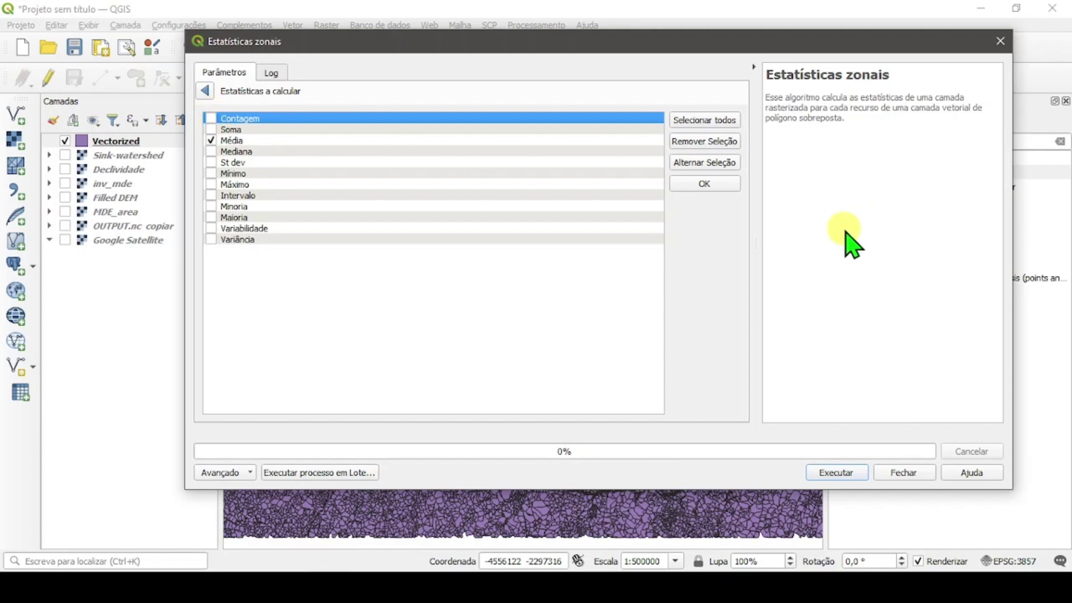
pyautogui.click(206, 91)
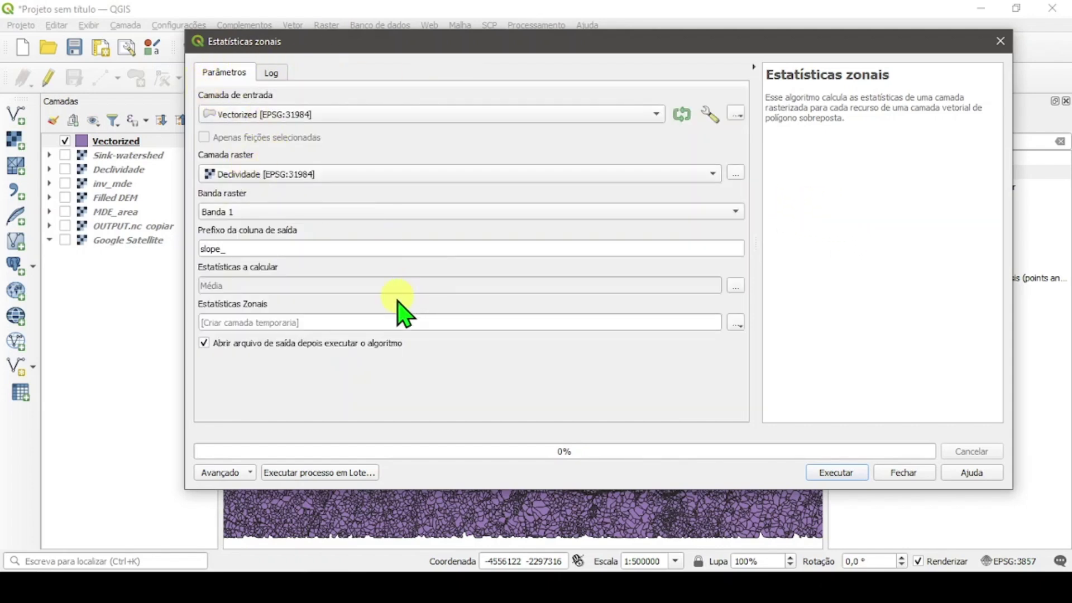
pyautogui.click(834, 473)
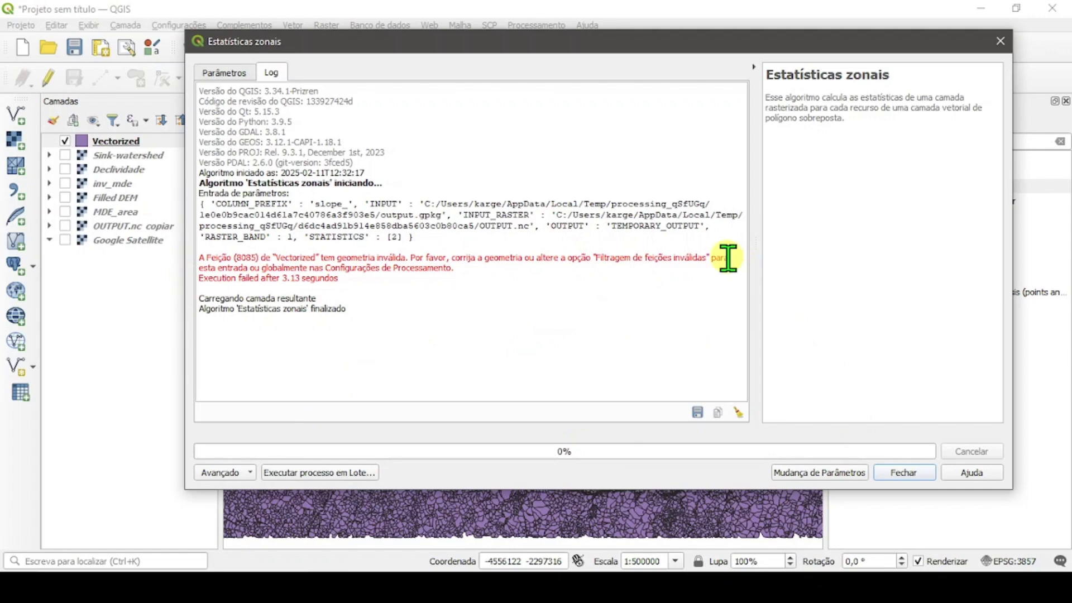
pyautogui.click(999, 41)
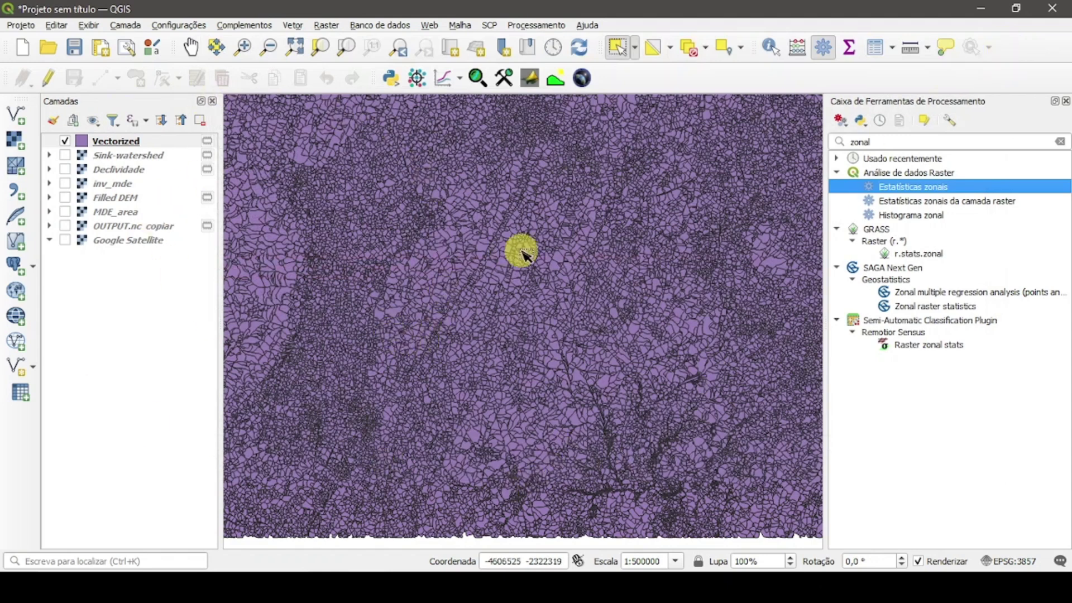
# Find the Corrigir geometrias tool by searching for corrigi, repair the Vectorized layer with the Estrutura method into a temporary layer, and close the tool
pyautogui.click(960, 142)
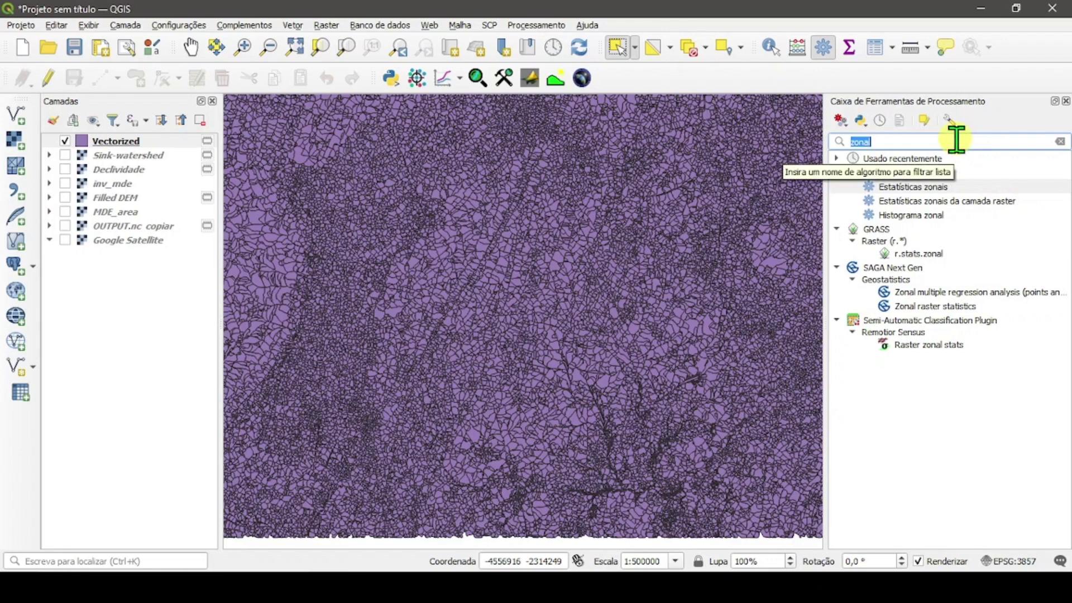
pyautogui.press('BackSpace')
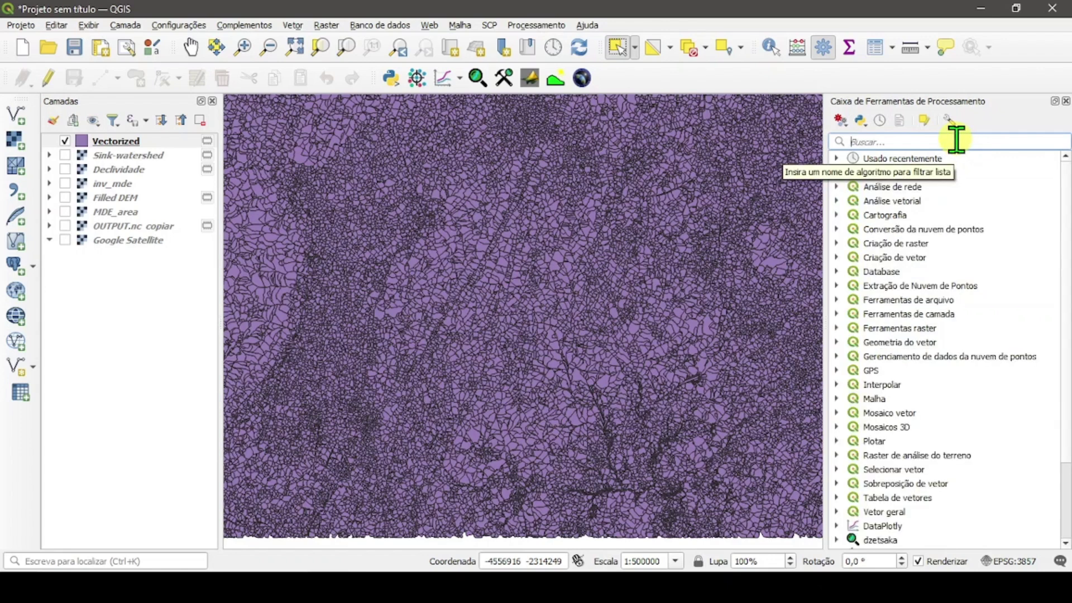
pyautogui.write('co')
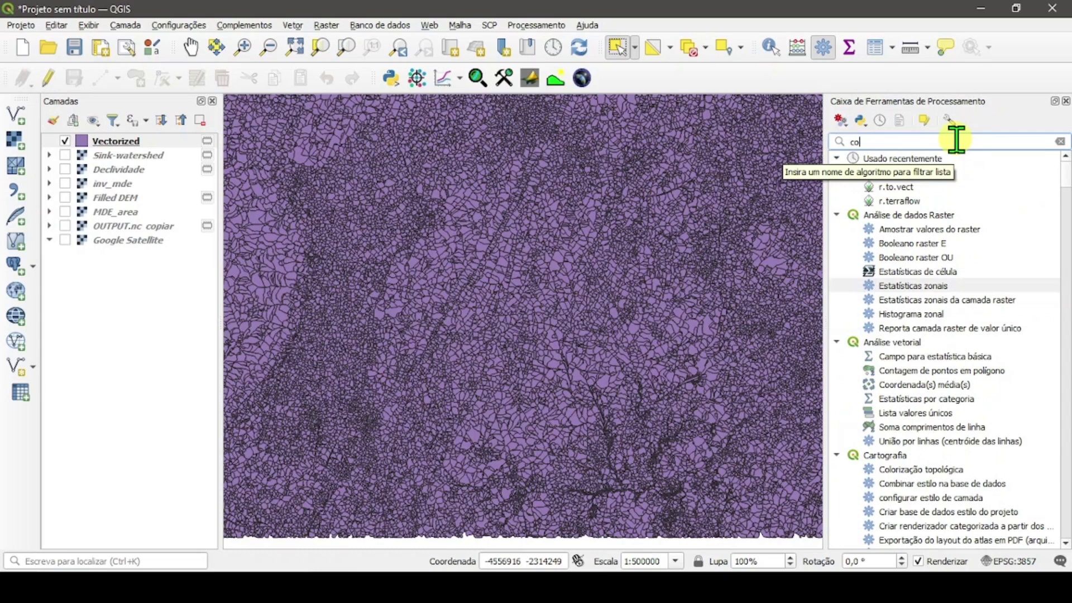
pyautogui.write('rrigi')
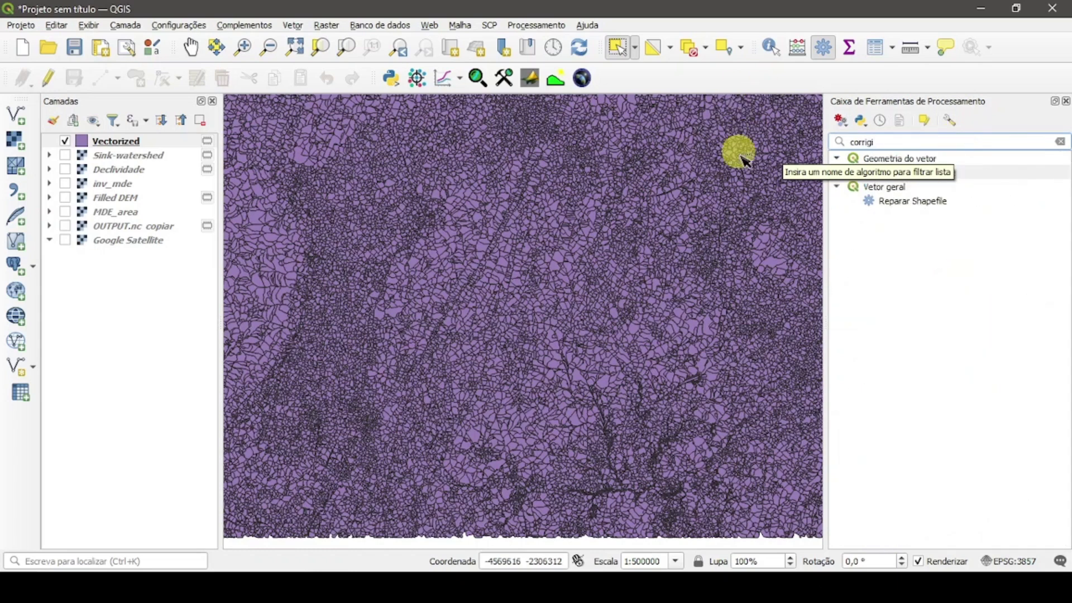
pyautogui.click(929, 173)
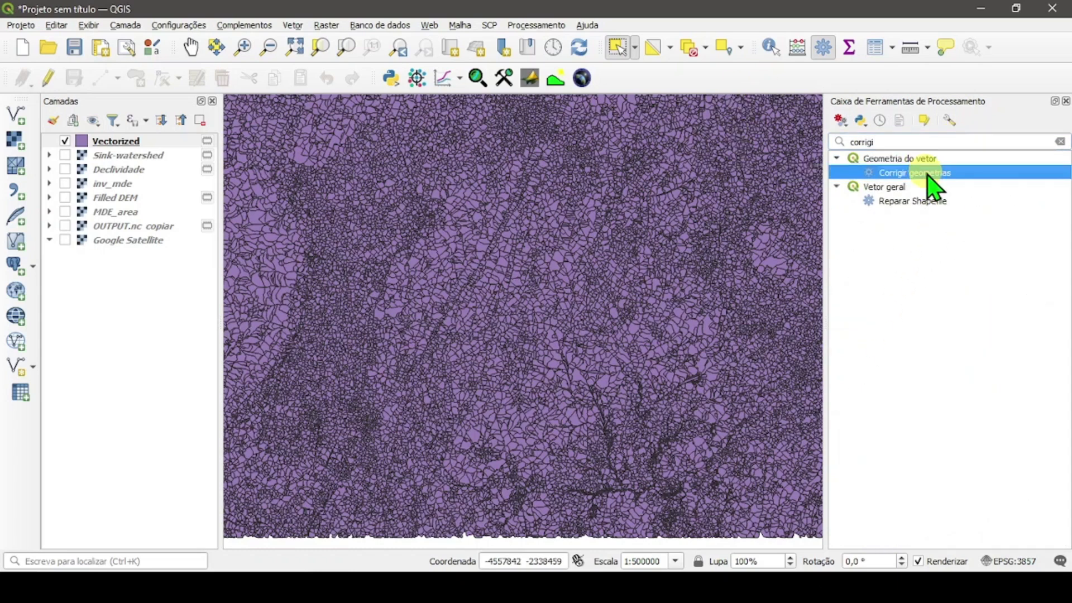
pyautogui.doubleClick(928, 174)
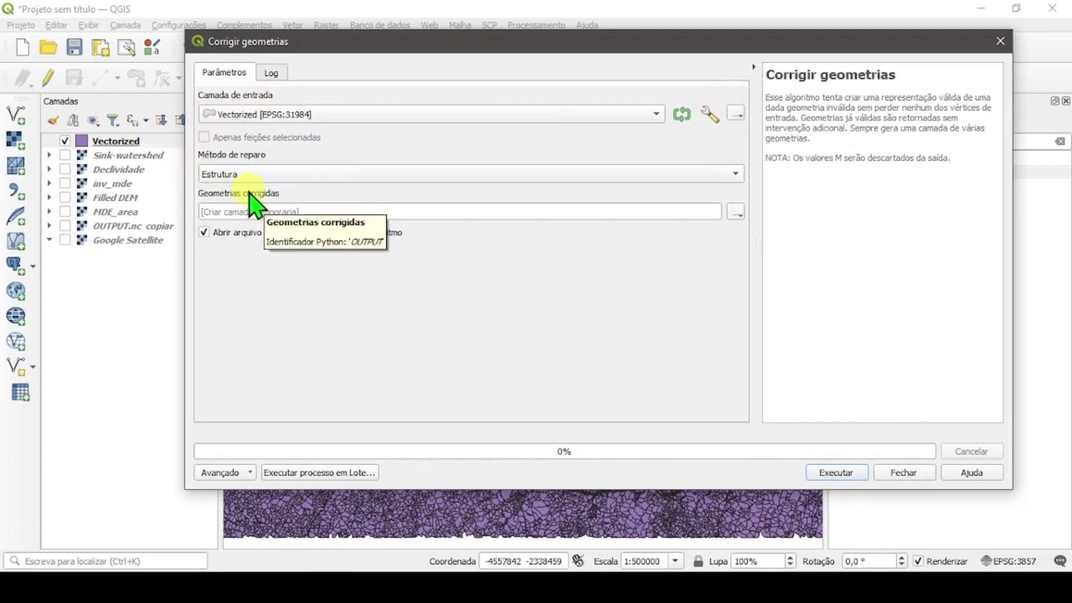
pyautogui.click(833, 475)
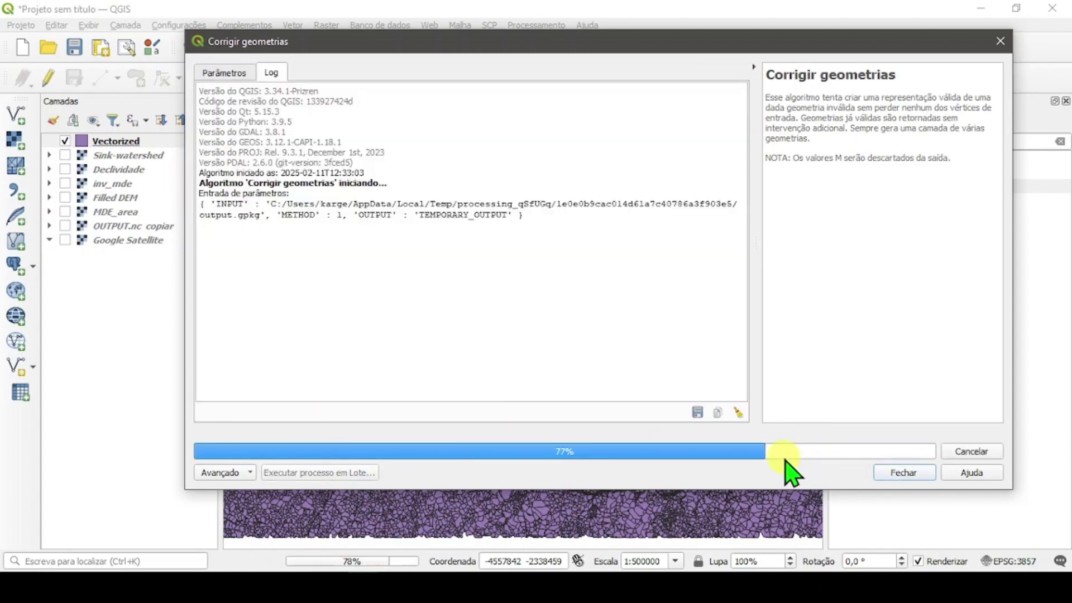
pyautogui.click(914, 473)
# Remove the original Vectorized layer from the project, keeping Geometrias corrigidas
pyautogui.click(110, 156)
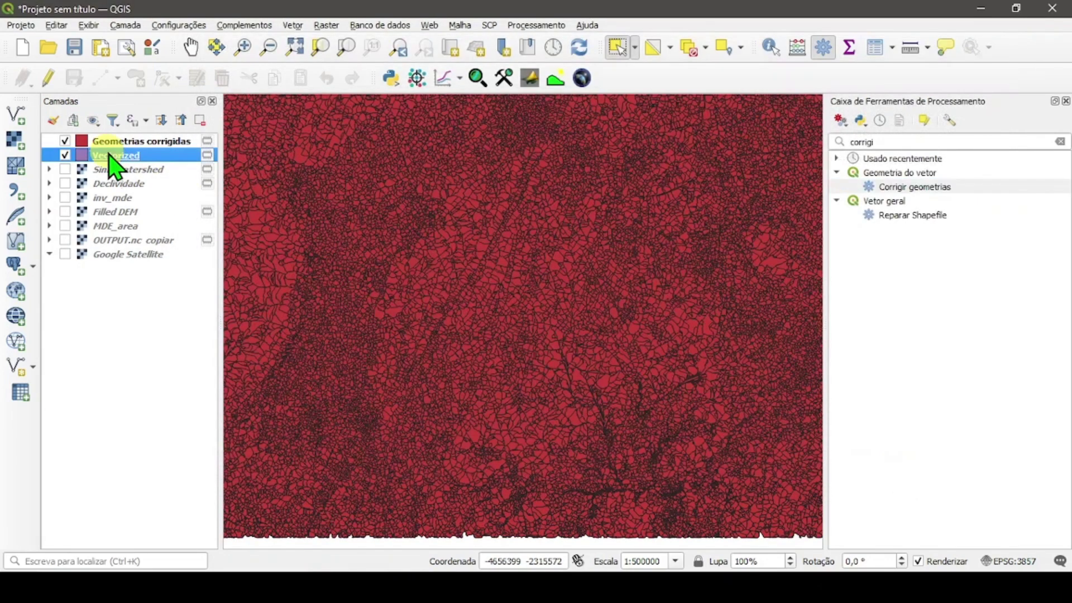
pyautogui.rightClick(110, 155)
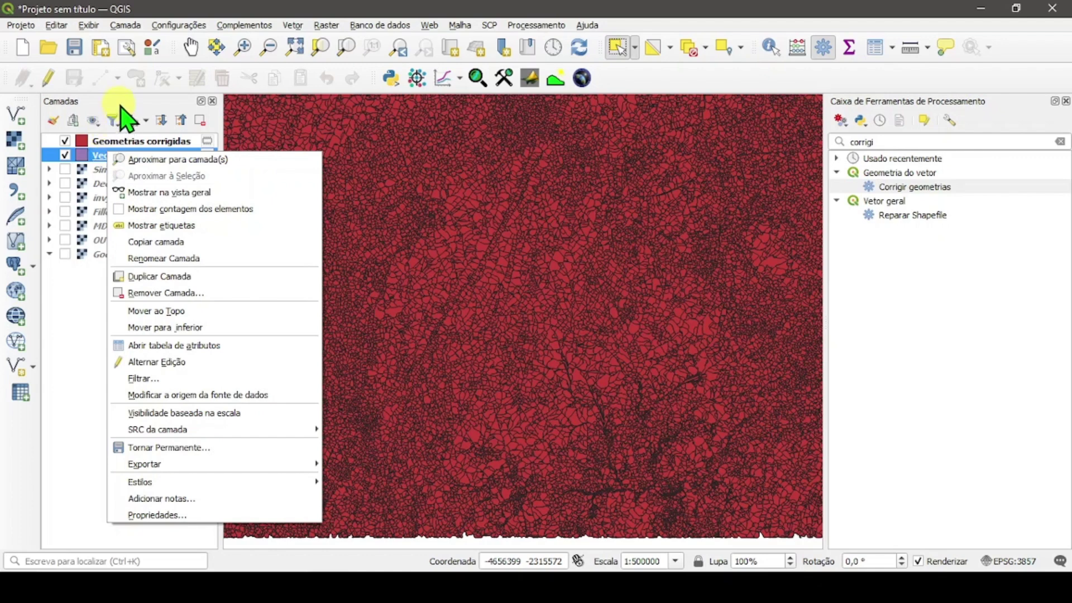
pyautogui.click(124, 115)
pyautogui.click(200, 120)
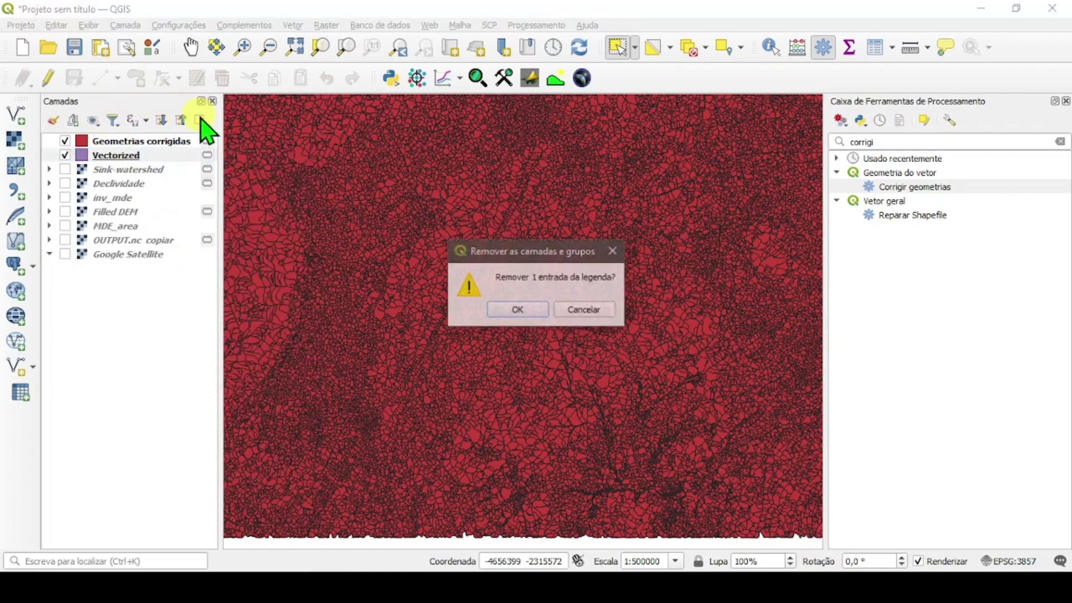
pyautogui.click(528, 316)
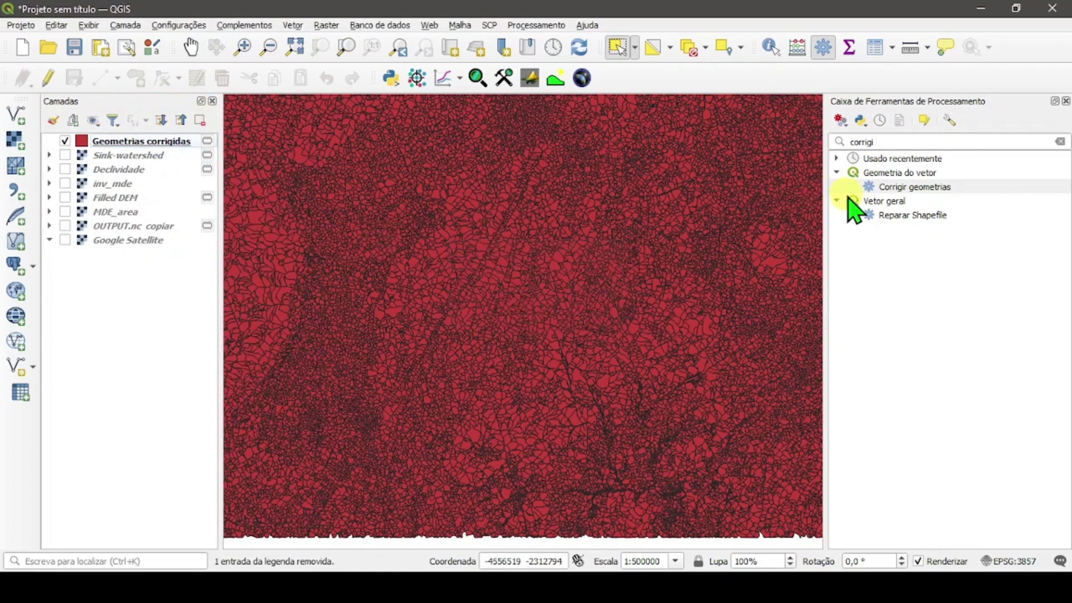
# Search the processing toolbox for zonal and open the Estatísticas zonais tool, leaving the results viewer closed
pyautogui.click(900, 120)
pyautogui.doubleClick(904, 140)
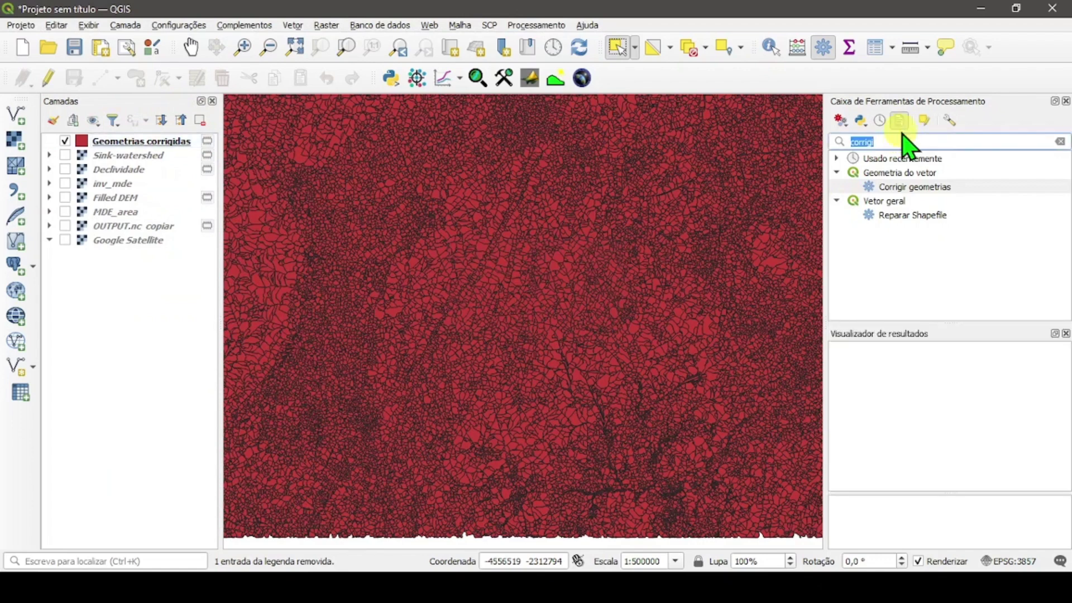
pyautogui.write('zonal')
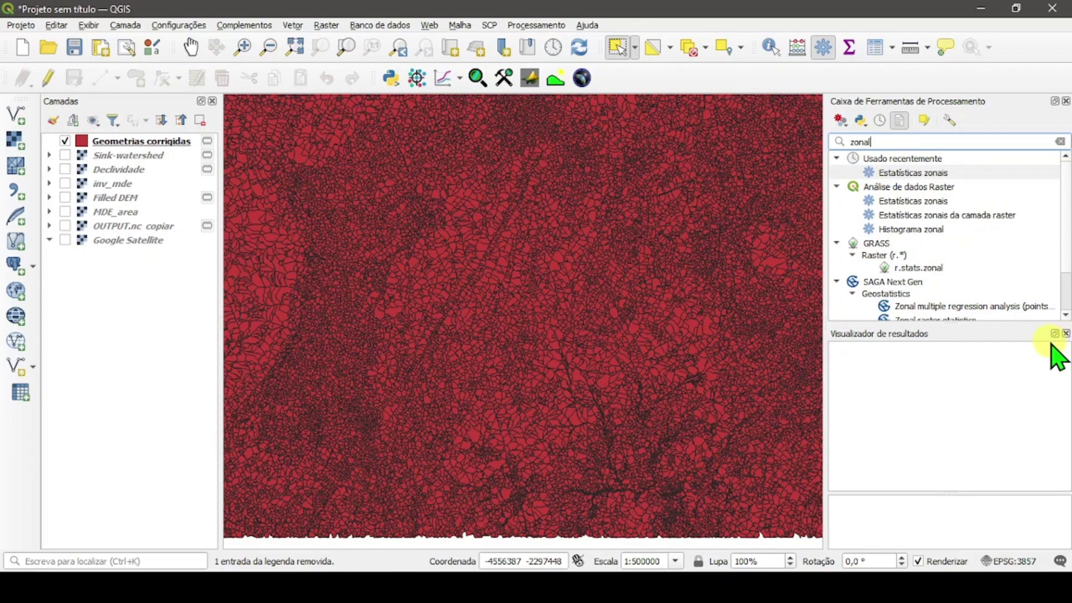
pyautogui.click(1066, 333)
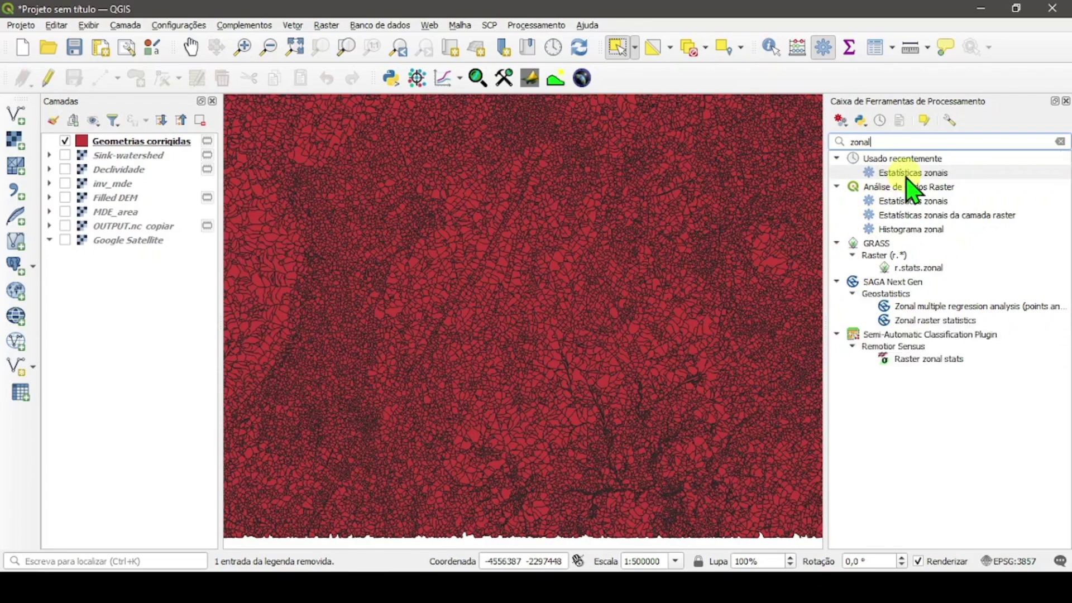
pyautogui.click(927, 173)
pyautogui.doubleClick(927, 173)
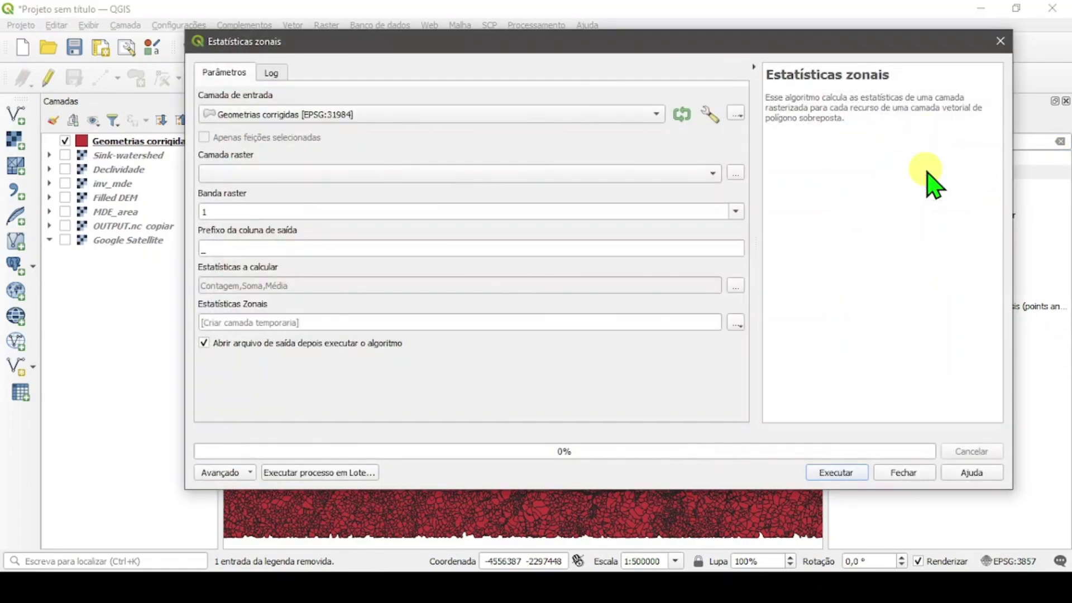
# Choose Declividade as the raster for the zonal statistics and set the output column prefix to slope_
pyautogui.click(296, 174)
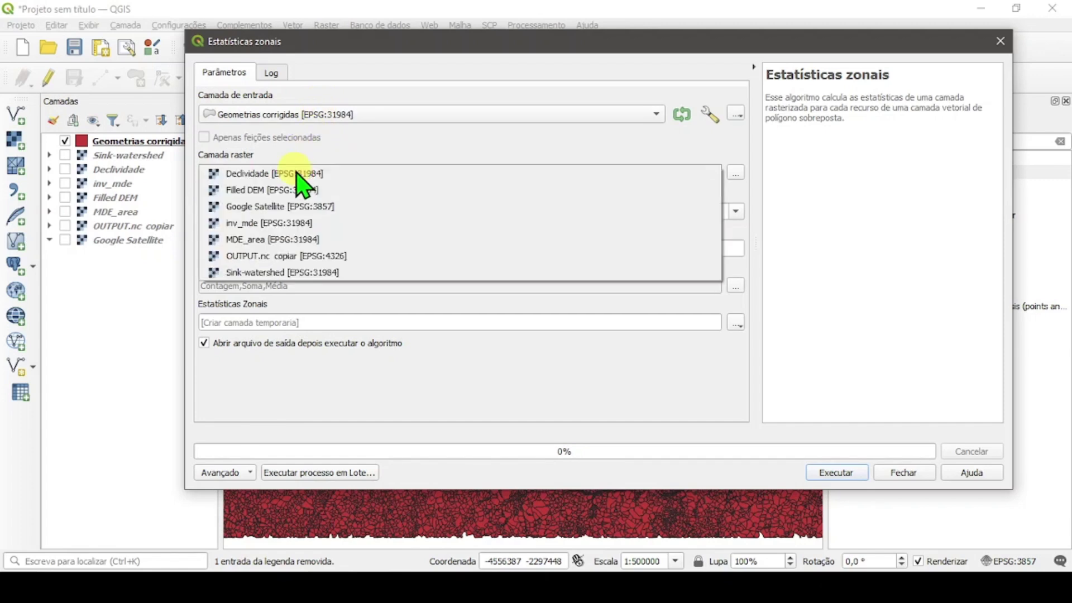
pyautogui.click(298, 174)
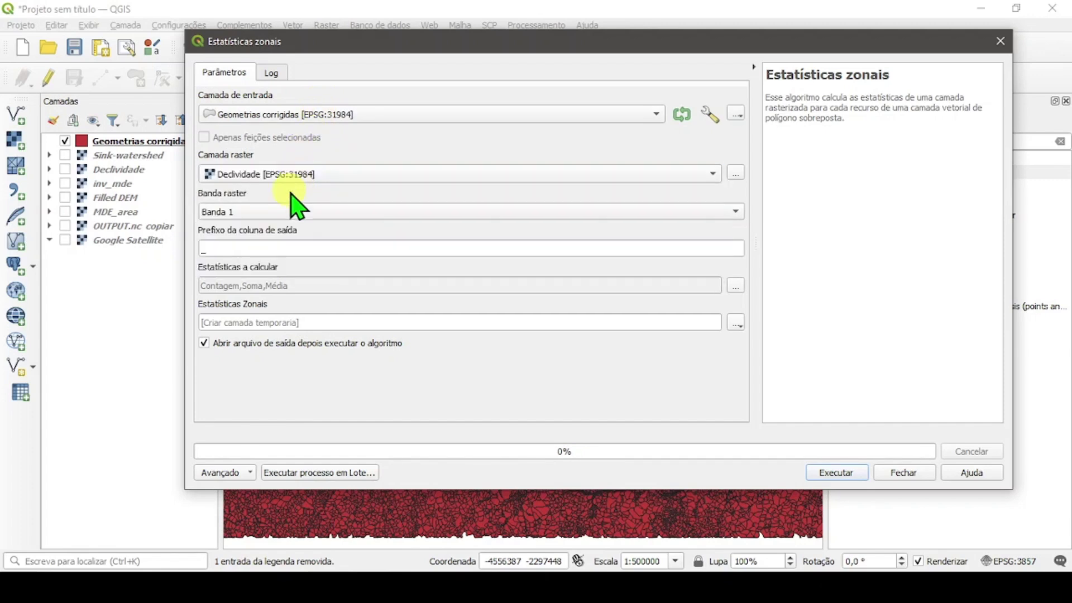
pyautogui.doubleClick(263, 246)
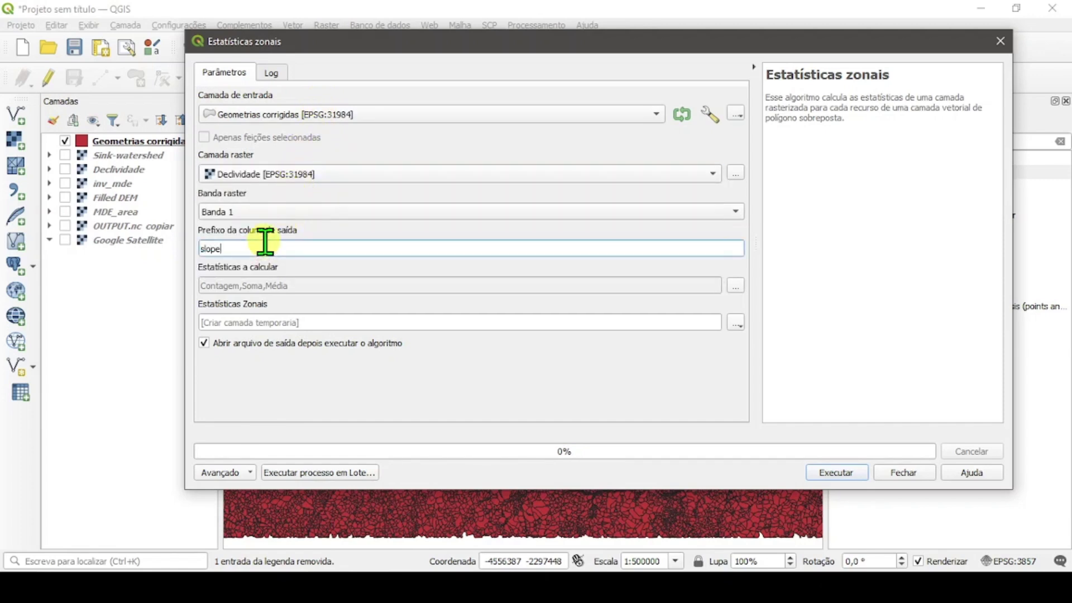
pyautogui.write('slope_')
# Limit the statistics to Média only, run the zonal statistics on Geometrias corrigidas into a temporary layer, and close the tool
pyautogui.click(735, 286)
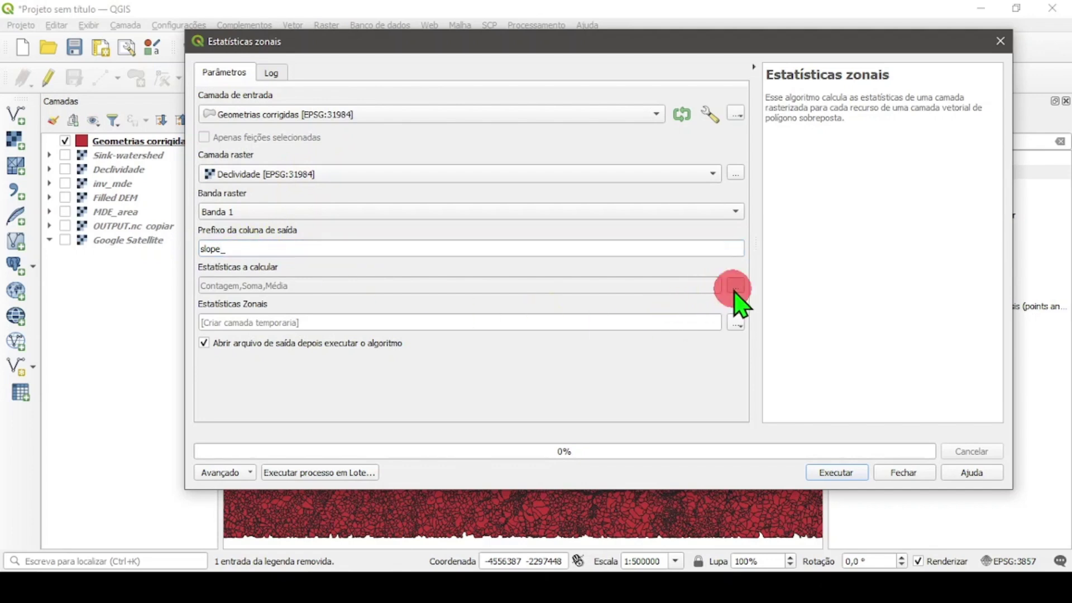
pyautogui.click(220, 129)
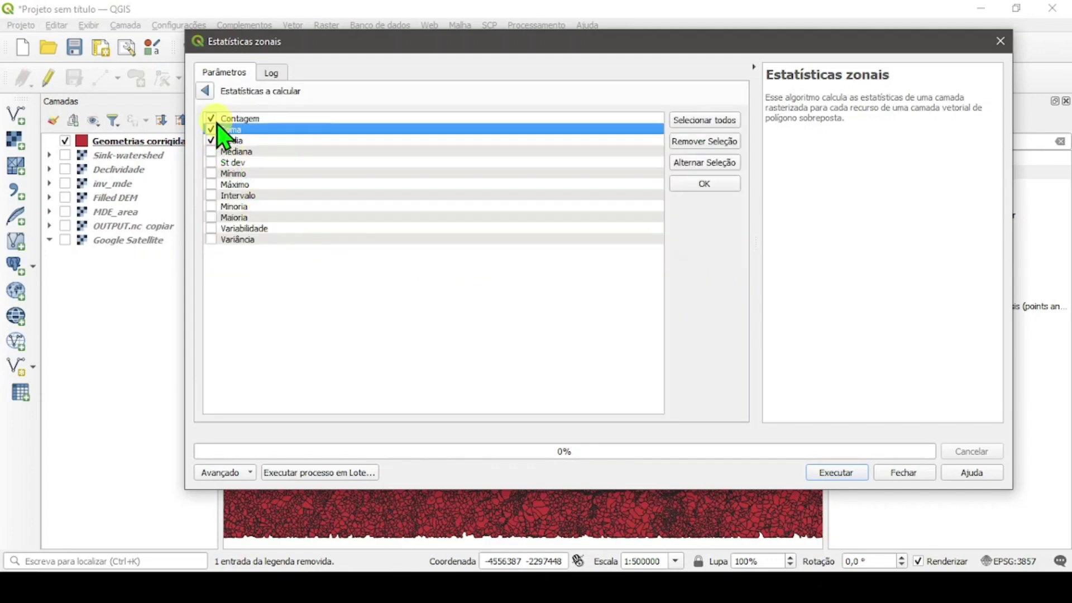
pyautogui.click(211, 129)
pyautogui.click(211, 118)
pyautogui.click(205, 91)
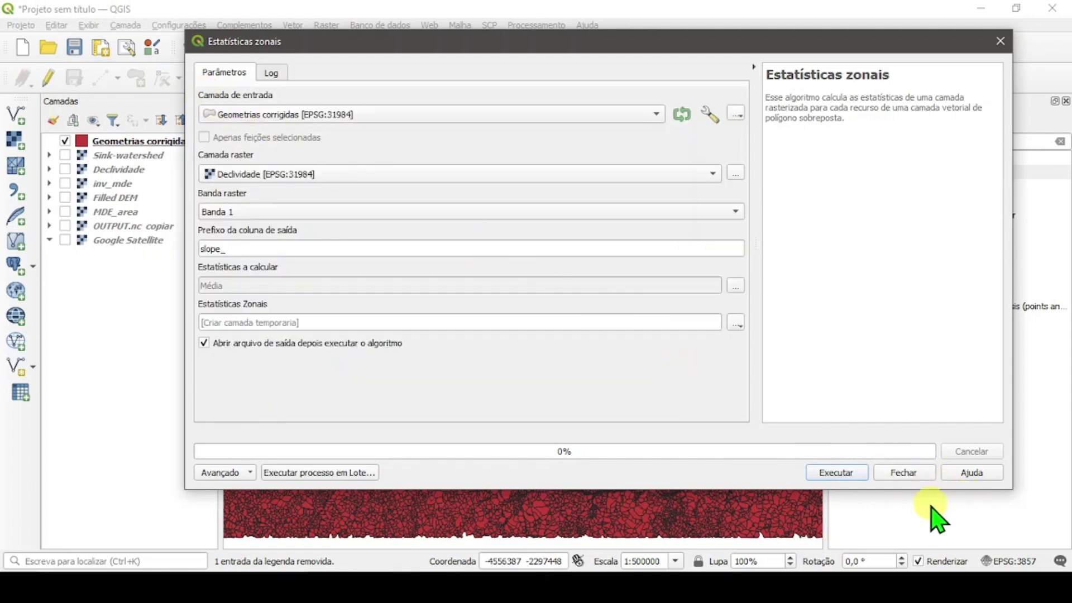
pyautogui.click(836, 473)
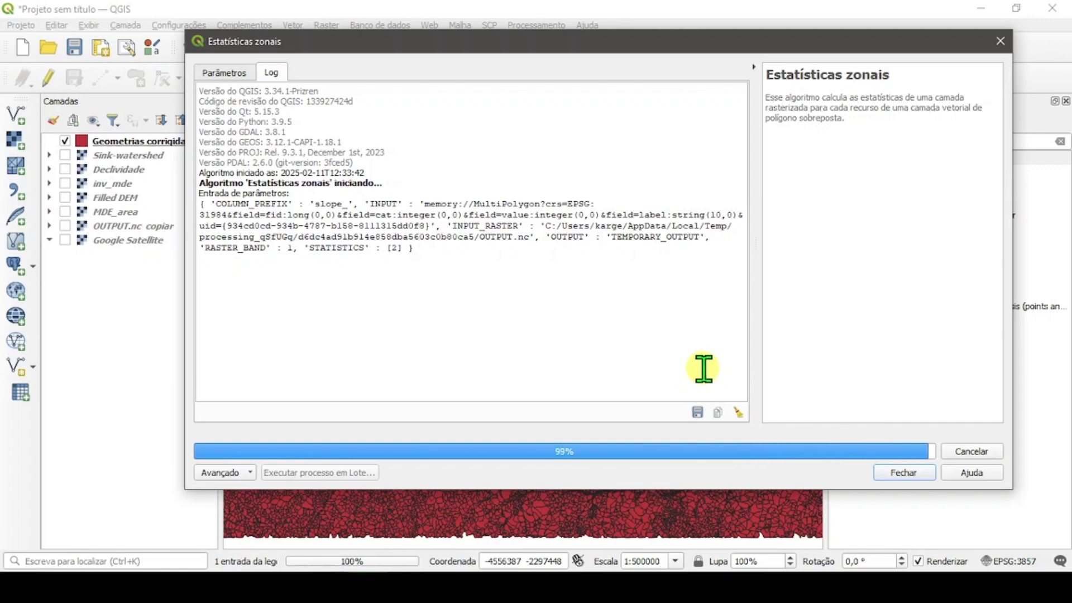
pyautogui.click(905, 472)
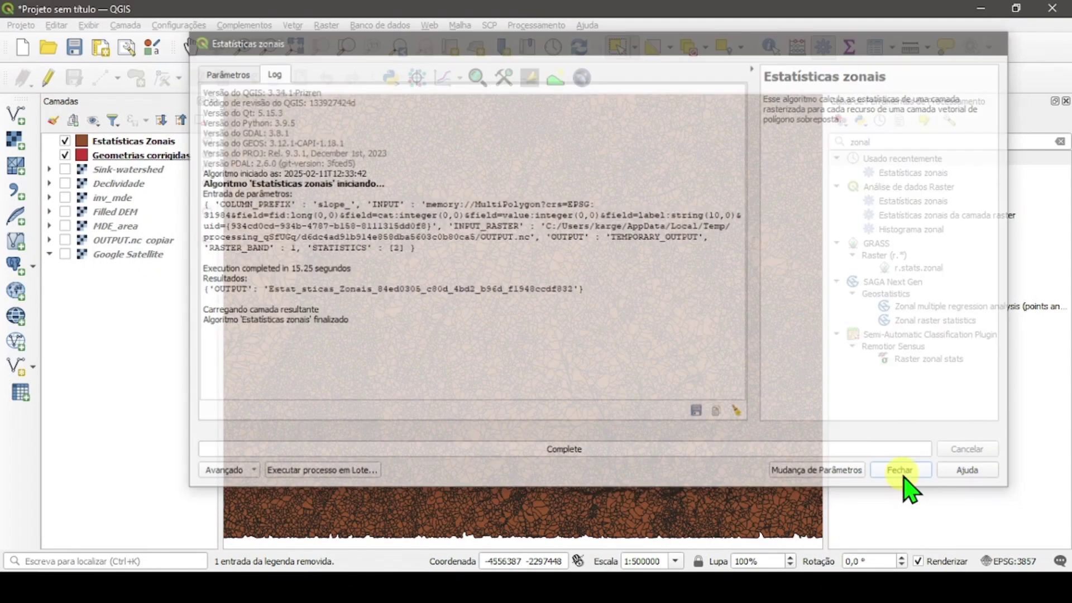
# Remove the Geometrias corrigidas layer from the project
pyautogui.rightClick(150, 163)
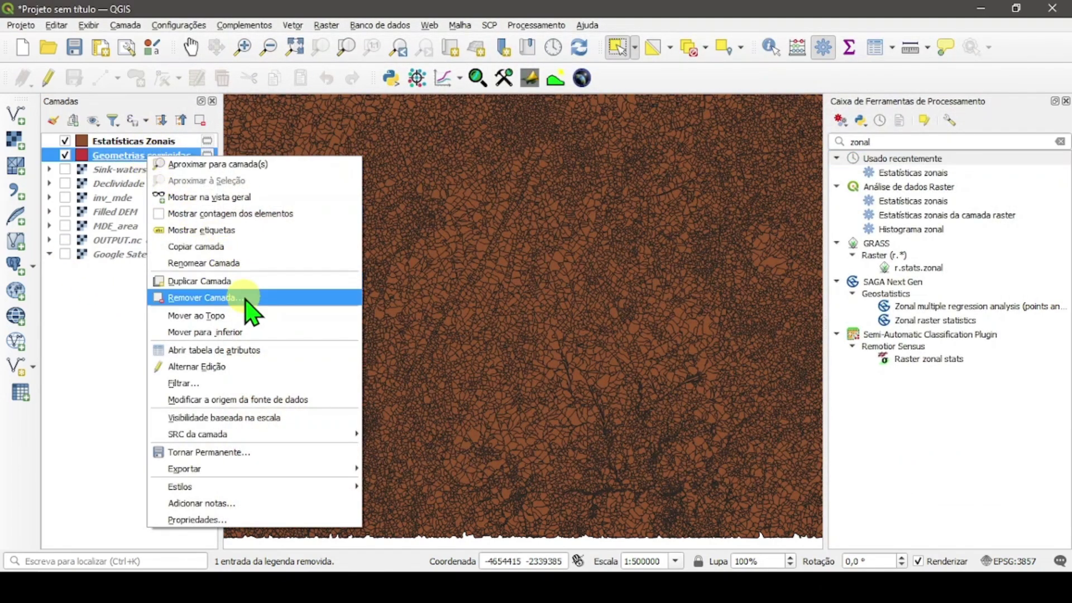
pyautogui.click(245, 298)
pyautogui.click(530, 312)
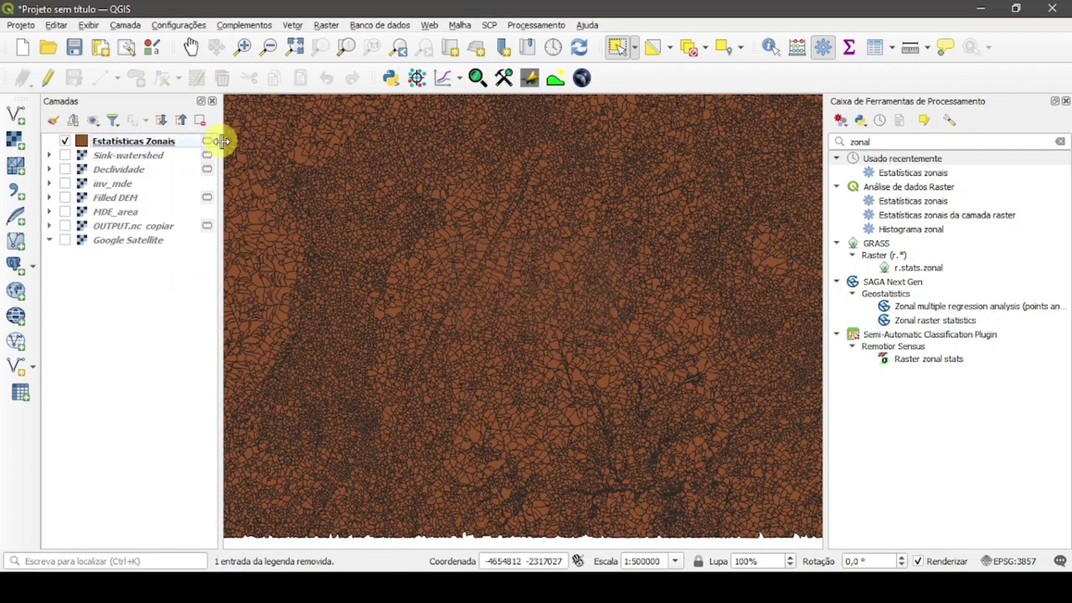
# Open the attribute table of Estatísticas Zonais and make the Declividade raster visible beneath that layer
pyautogui.click(631, 41)
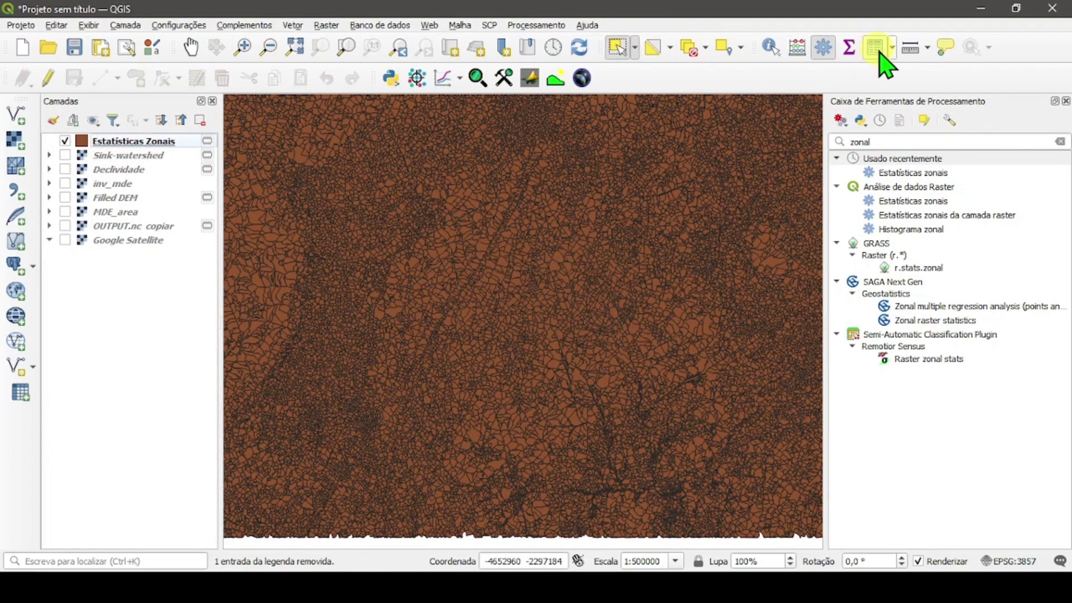
pyautogui.click(875, 48)
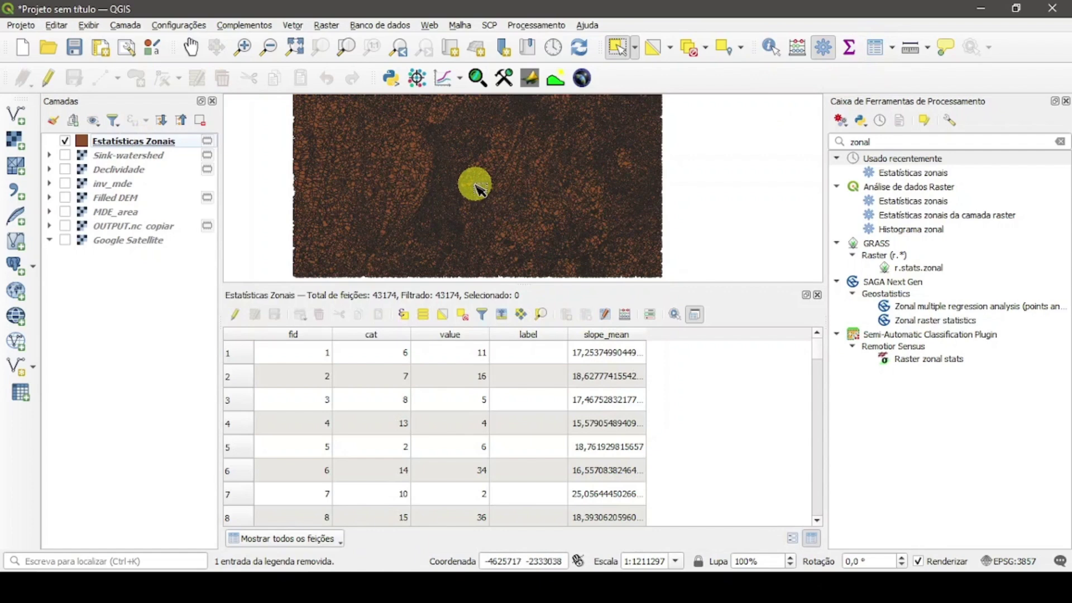
pyautogui.click(65, 141)
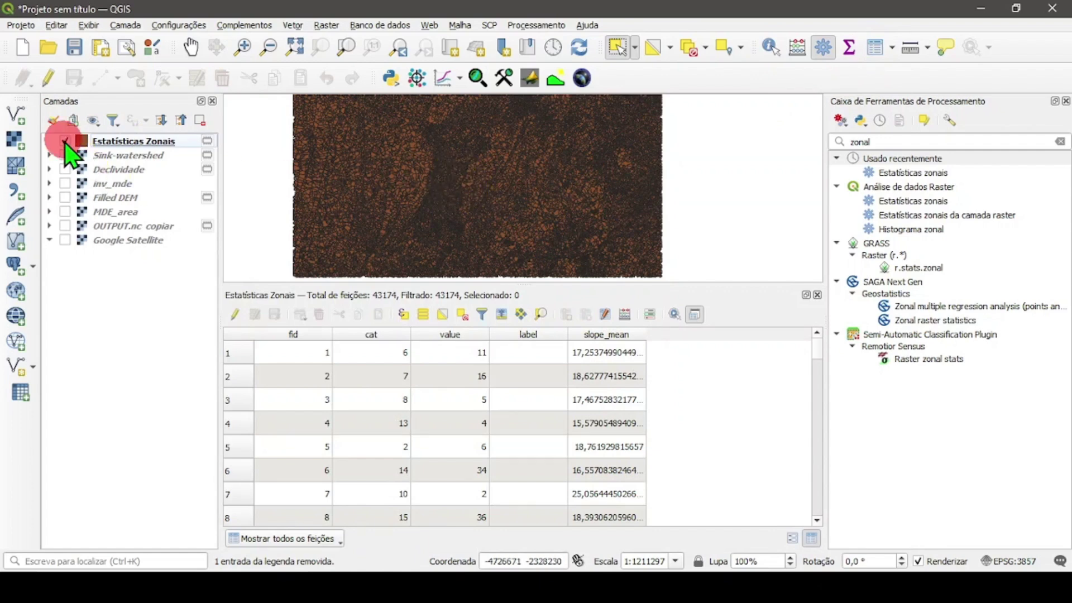
pyautogui.click(65, 169)
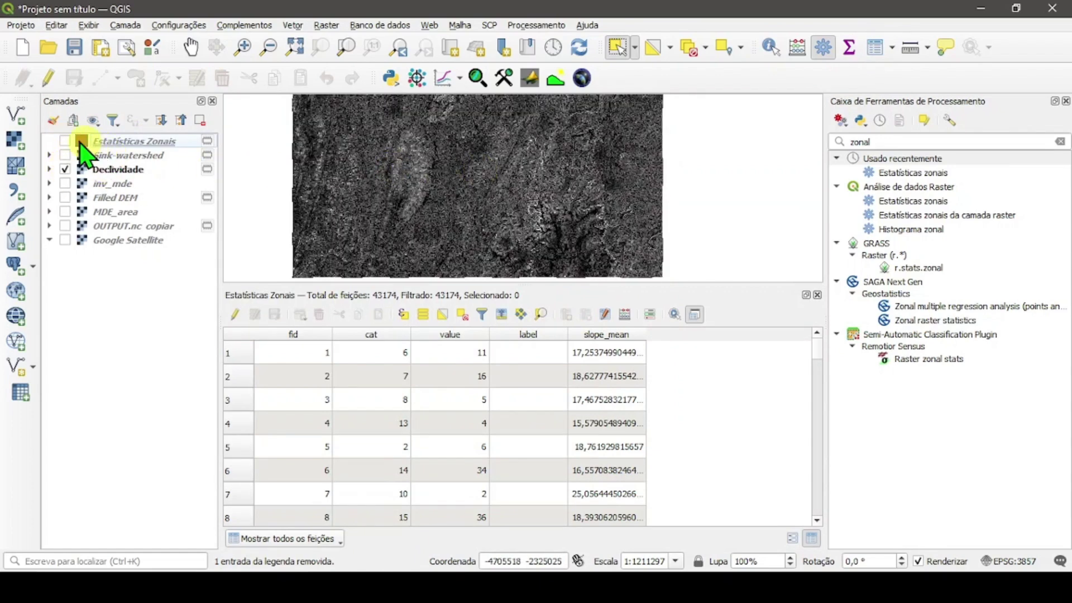
pyautogui.click(64, 141)
# Style the Estatísticas Zonais polygons with fill style Sem pincel and a yellow stroke, and apply the symbology
pyautogui.click(121, 144)
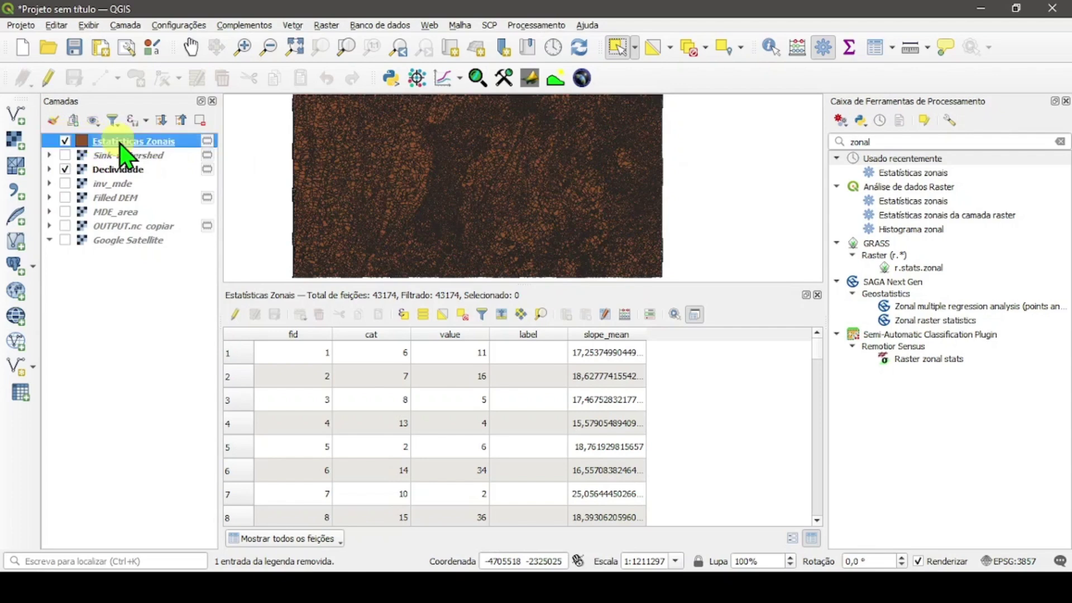
pyautogui.doubleClick(121, 147)
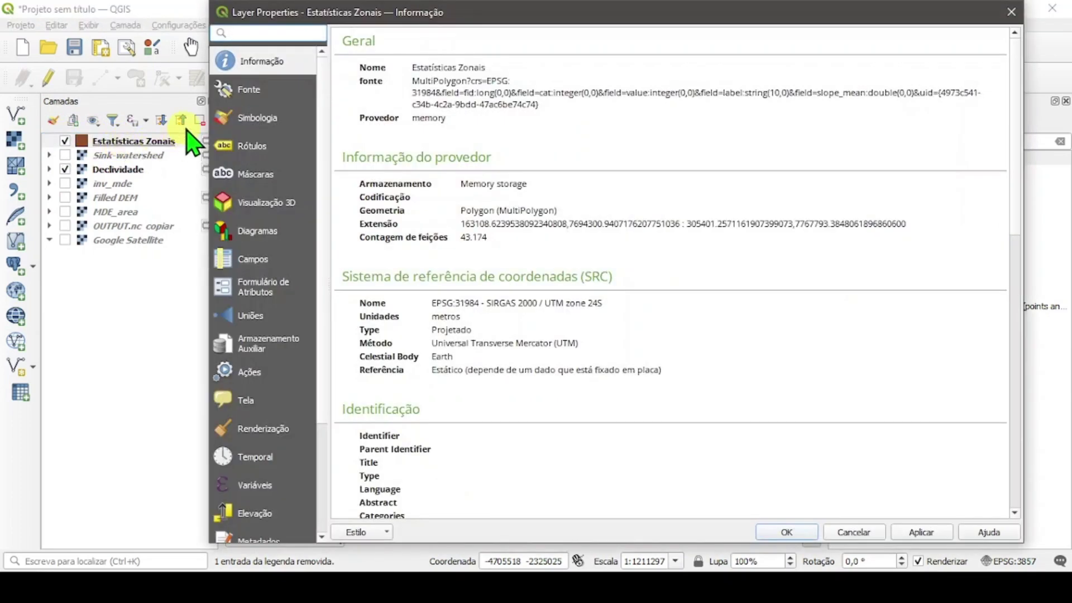
pyautogui.click(245, 118)
pyautogui.click(535, 73)
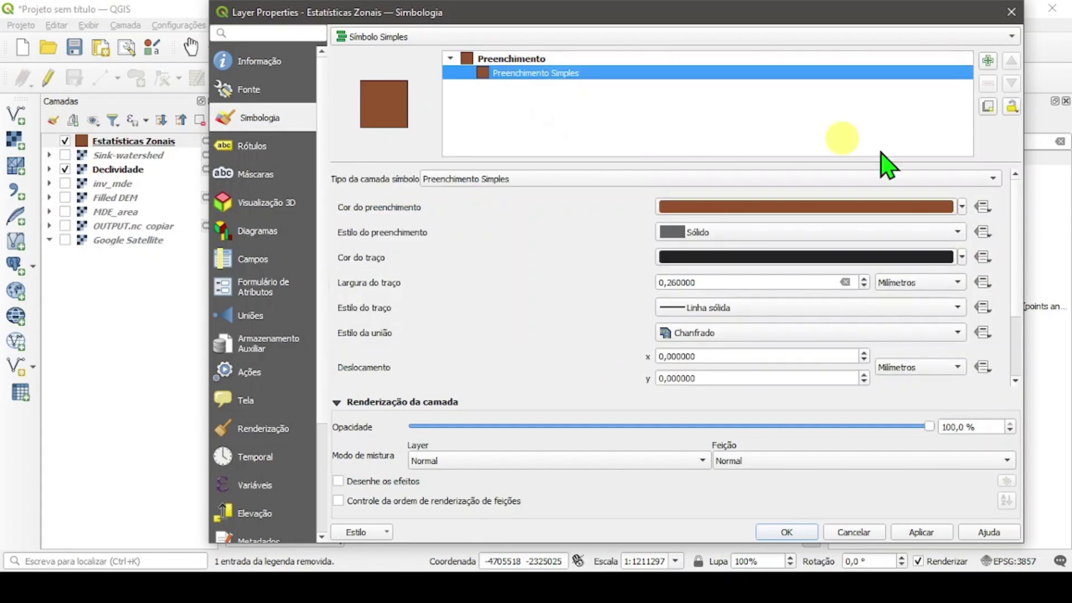
pyautogui.click(950, 231)
pyautogui.click(825, 249)
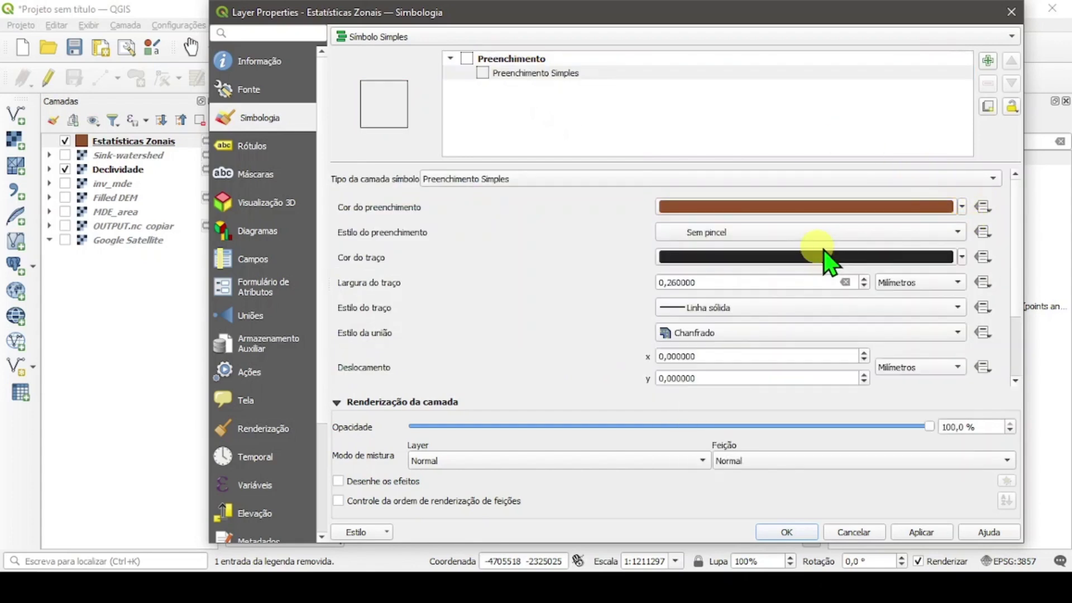
pyautogui.click(961, 257)
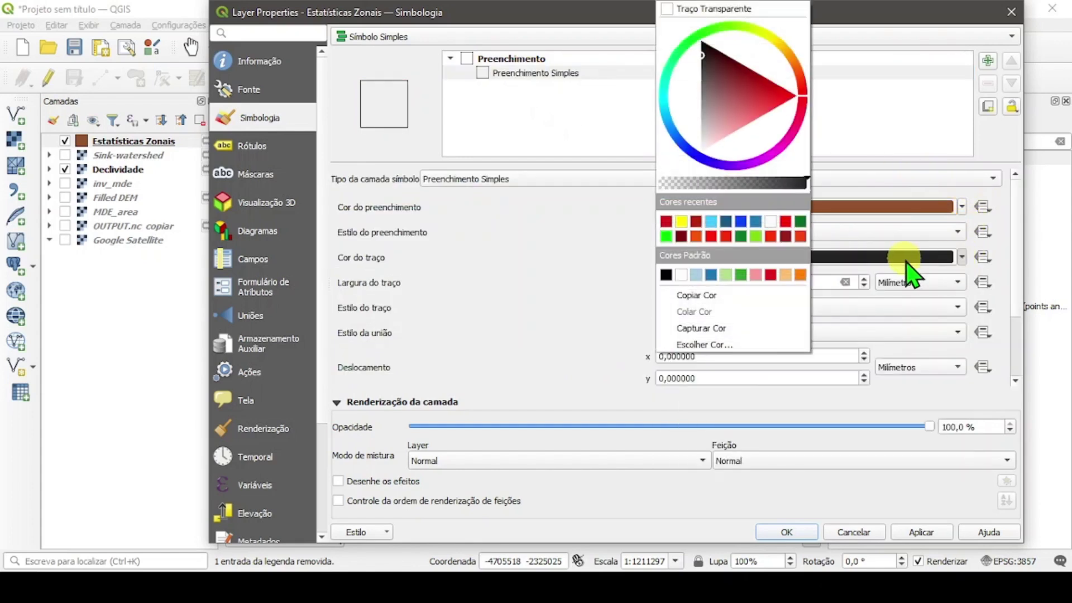
pyautogui.click(682, 222)
pyautogui.click(923, 531)
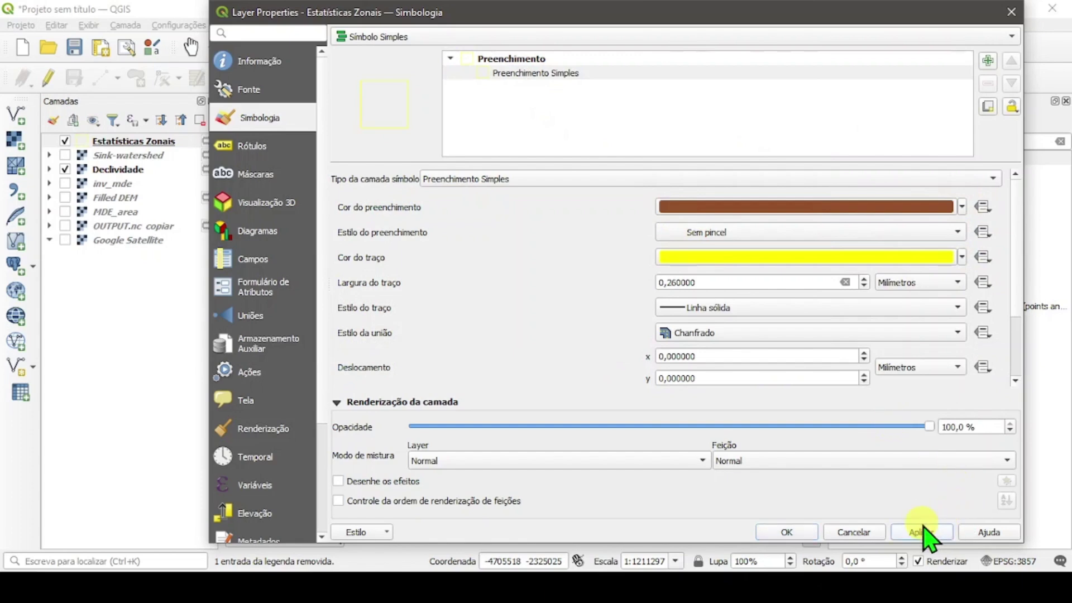
# Accept the symbology of Estatísticas Zonais and inspect the polygon outlines over the Declividade raster at close range
pyautogui.click(787, 534)
pyautogui.click(474, 227)
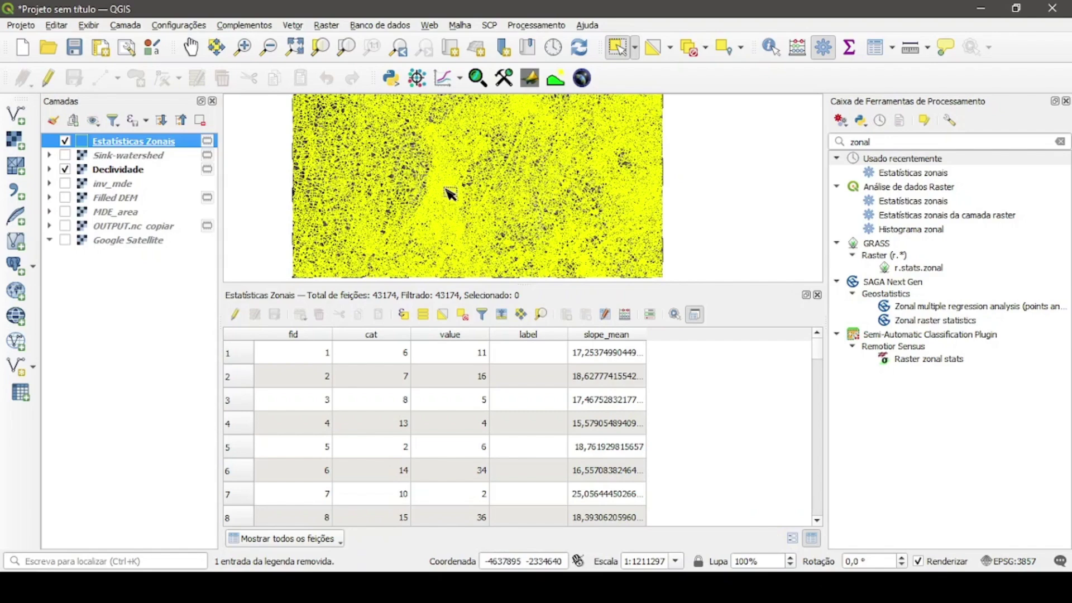
pyautogui.scroll(4, 473, 214)
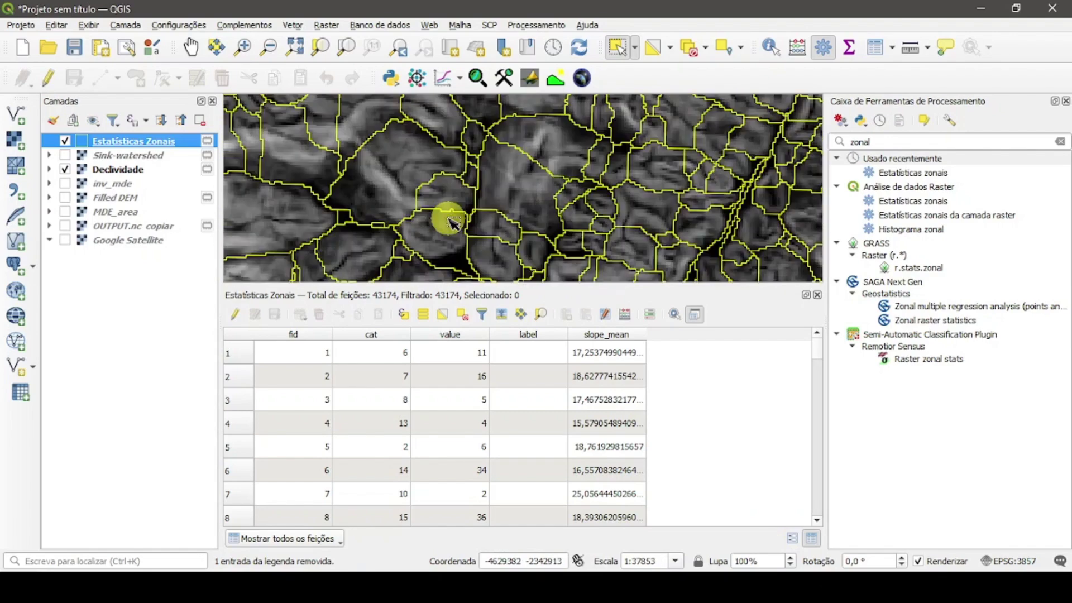
pyautogui.scroll(1, 441, 215)
pyautogui.scroll(1, 385, 203)
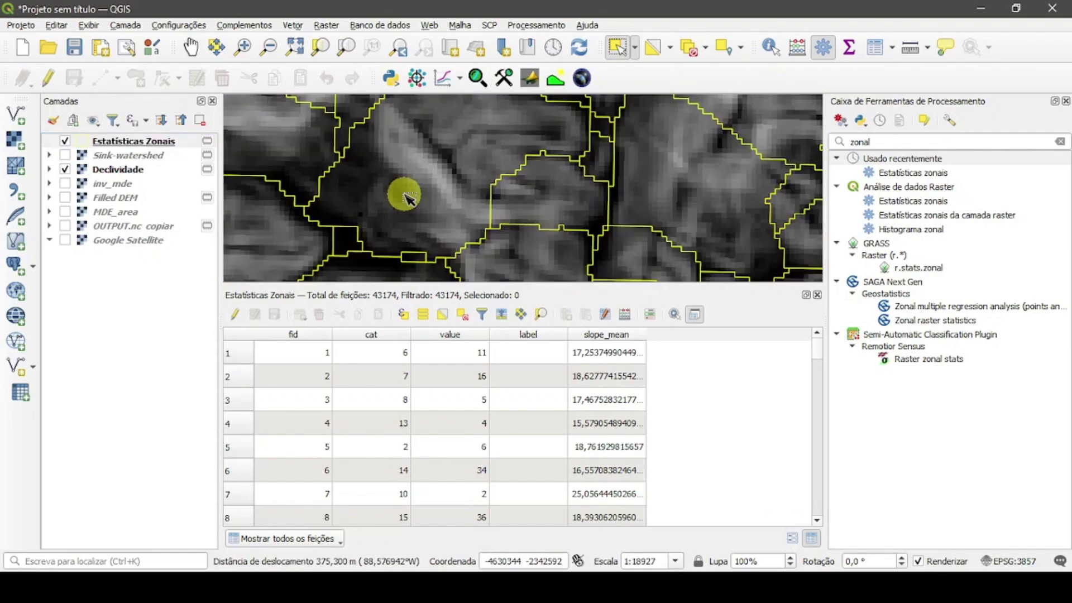
pyautogui.scroll(-1, 424, 179)
pyautogui.scroll(2, 416, 151)
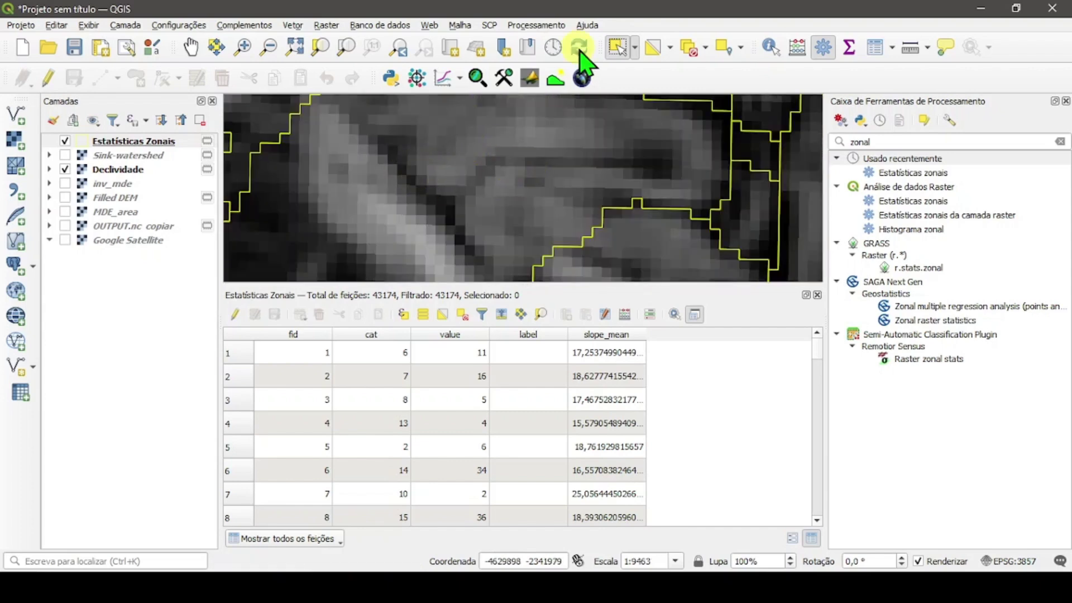
# Identify one Estatísticas Zonais polygon, query individual Declividade pixels inside it for comparison, and close the identify results
pyautogui.click(771, 47)
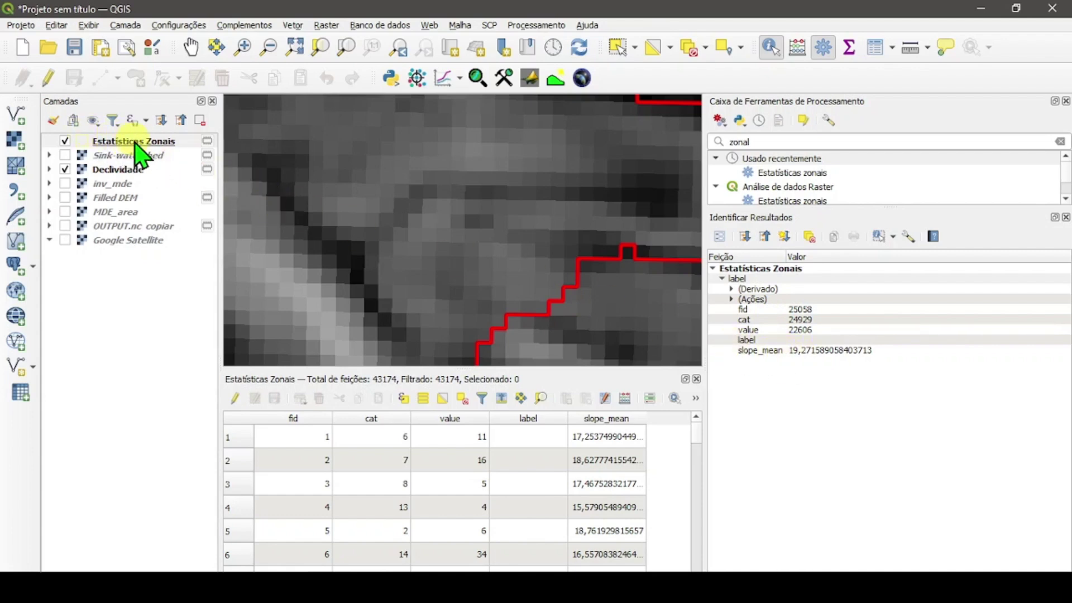
pyautogui.click(104, 170)
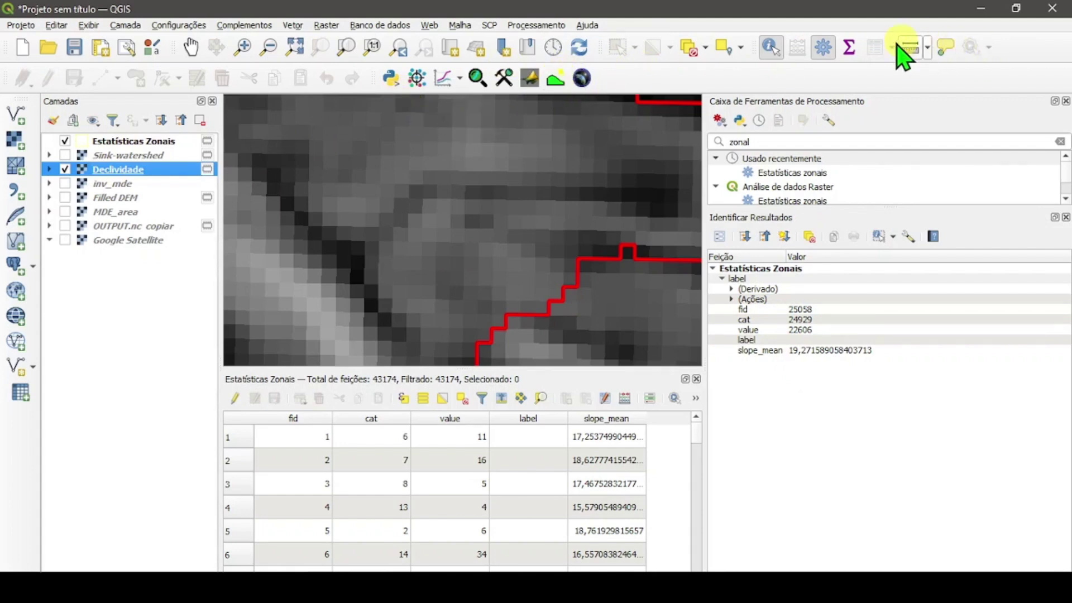
pyautogui.click(475, 201)
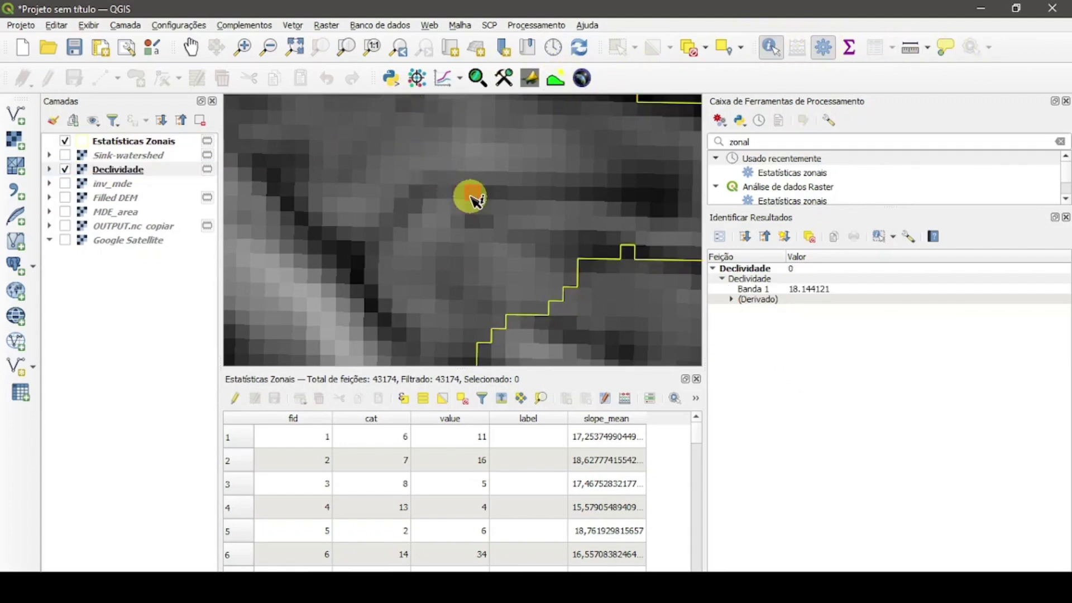
pyautogui.click(475, 201)
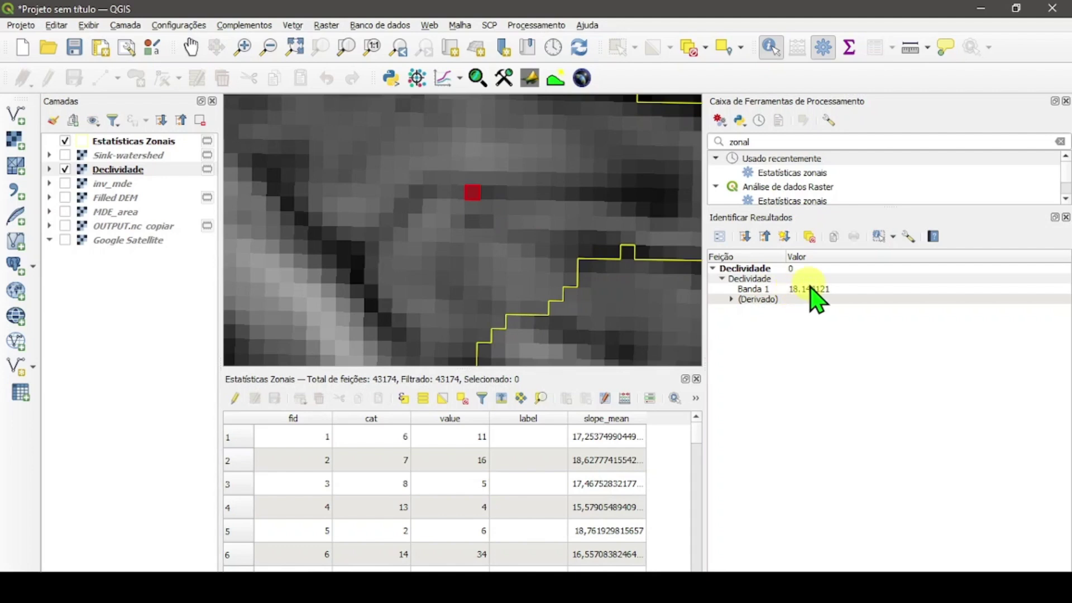
pyautogui.click(416, 221)
pyautogui.scroll(-2, 498, 260)
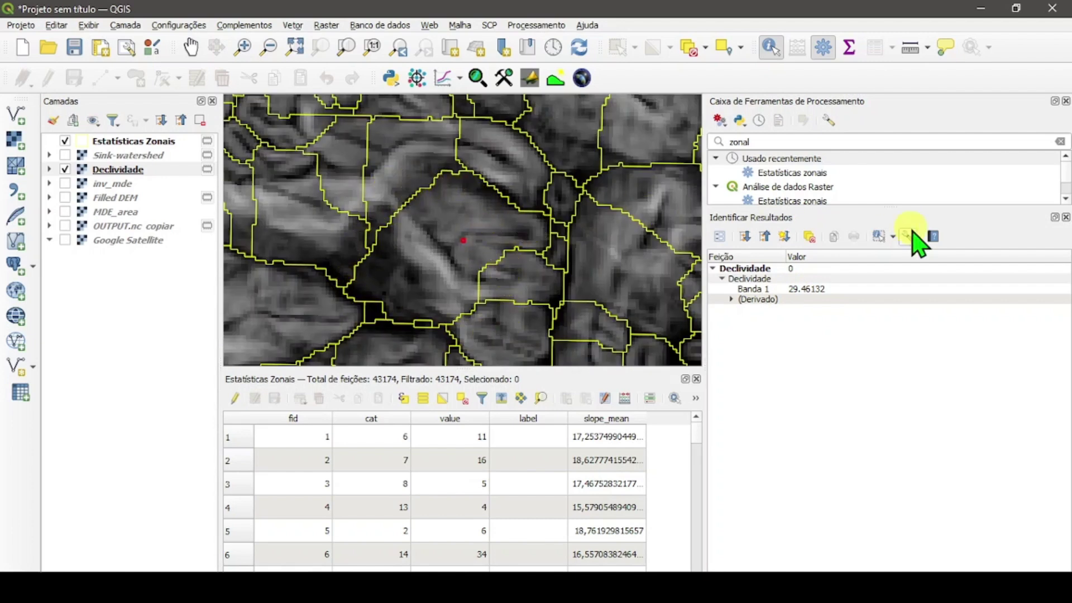
pyautogui.click(1065, 217)
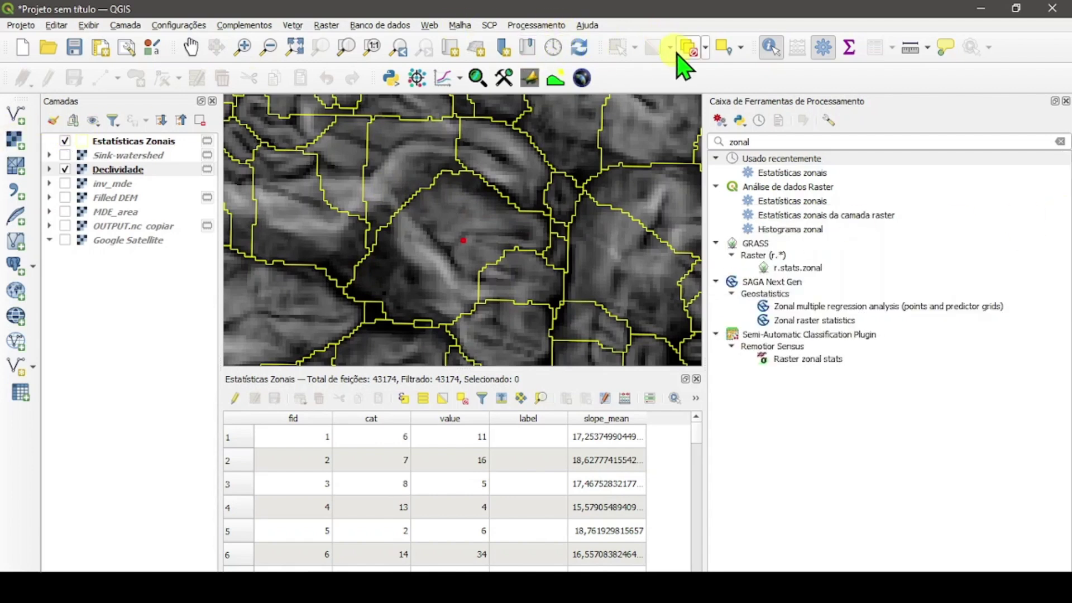
# Make Estatísticas Zonais the active layer and activate the feature selection tool
pyautogui.click(118, 142)
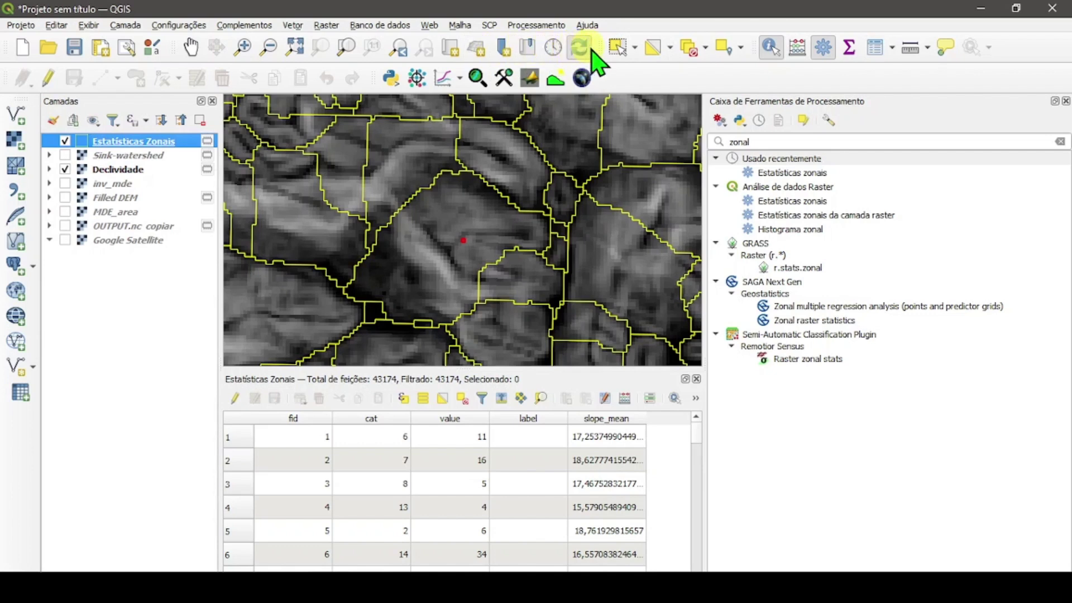
pyautogui.click(614, 49)
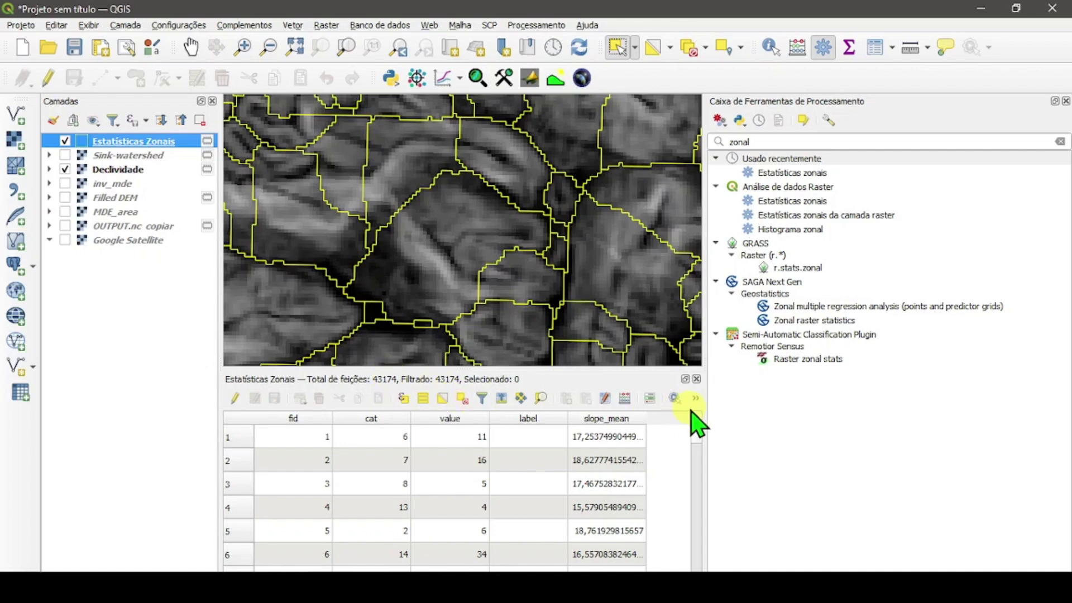
# Set up Zonal Statistics on the Estatísticas Zonais layer with Filled DEM as the raster and elev_ as the output column prefix
pyautogui.click(697, 381)
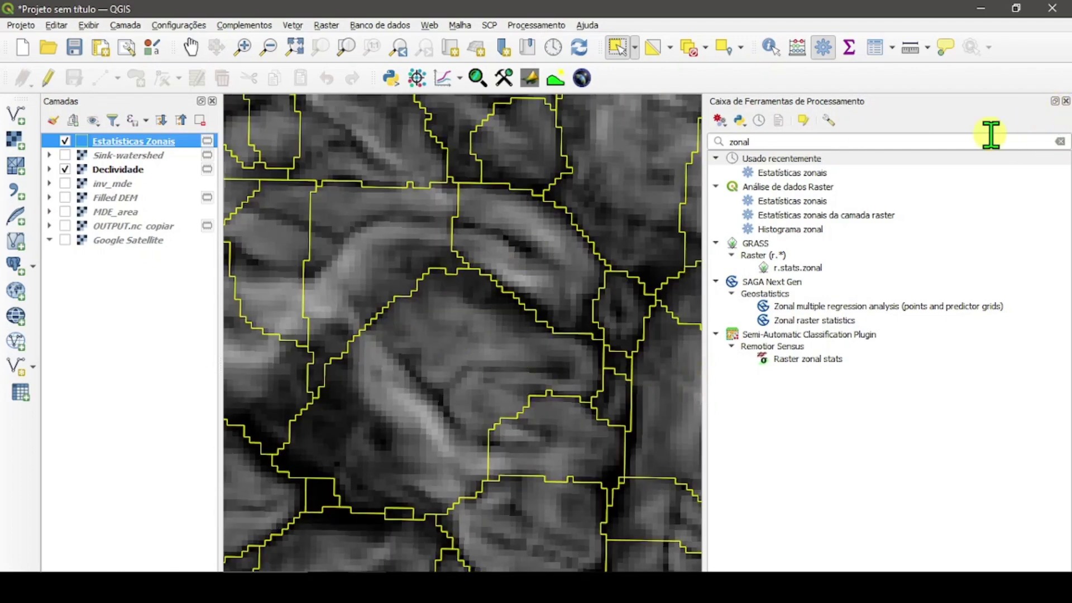
pyautogui.moveTo(705, 170); pyautogui.dragTo(866, 173)
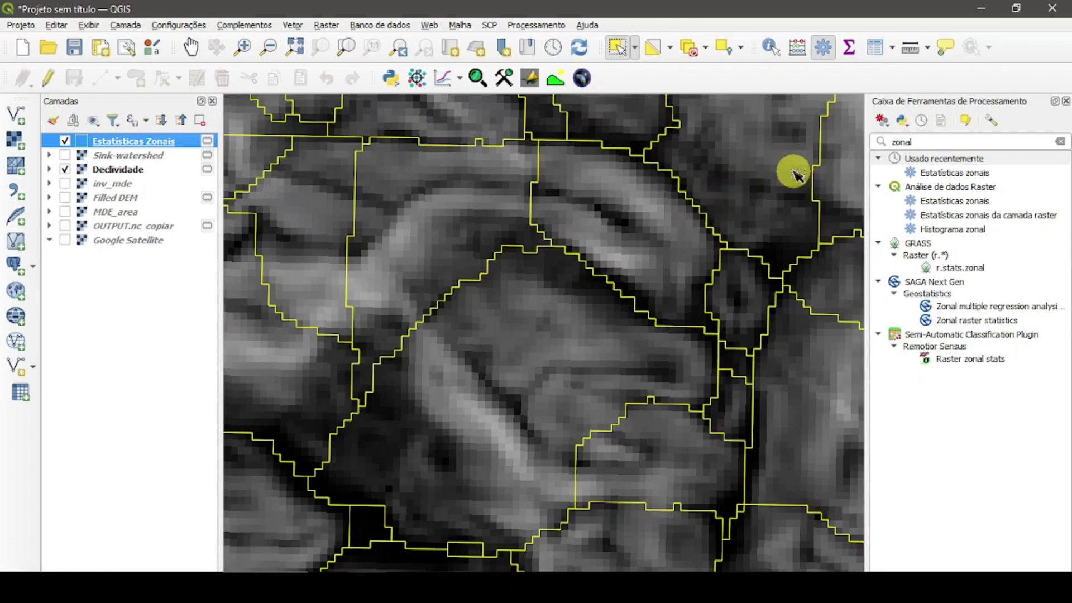
pyautogui.click(959, 173)
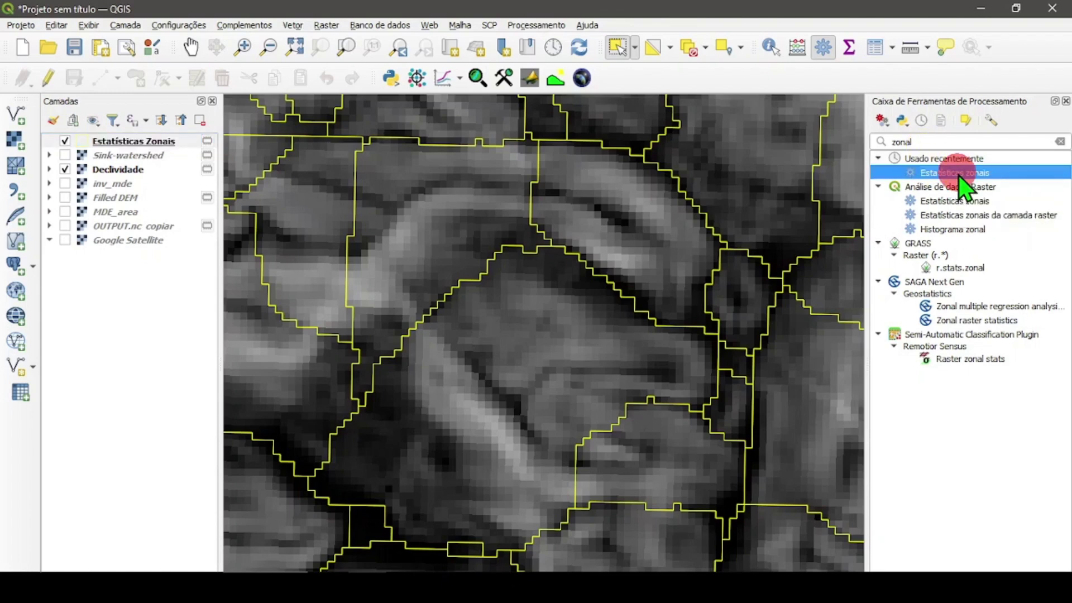
pyautogui.doubleClick(959, 175)
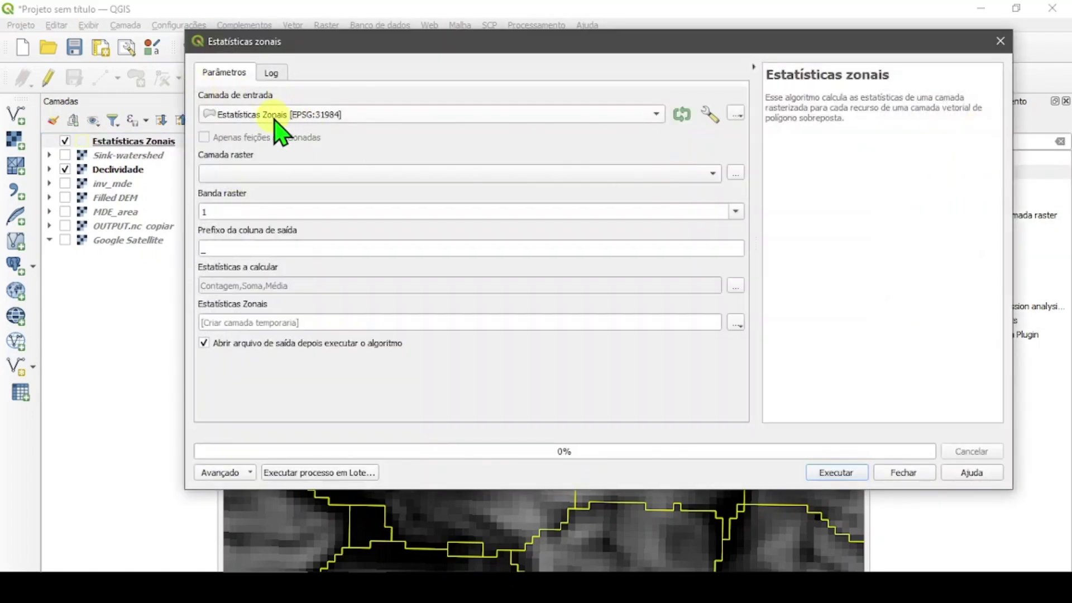
pyautogui.click(262, 174)
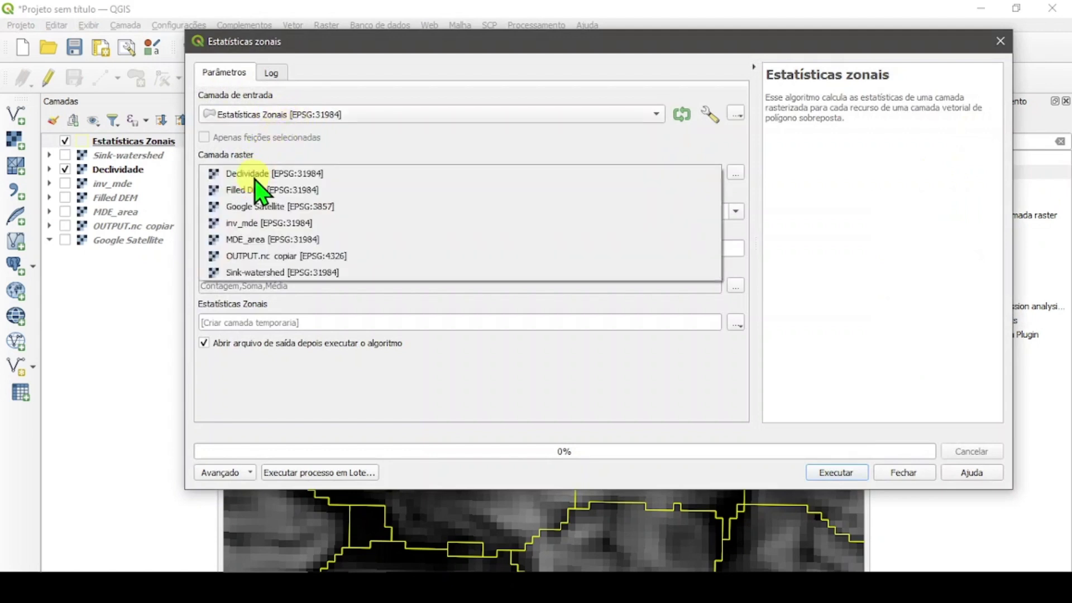
pyautogui.click(308, 195)
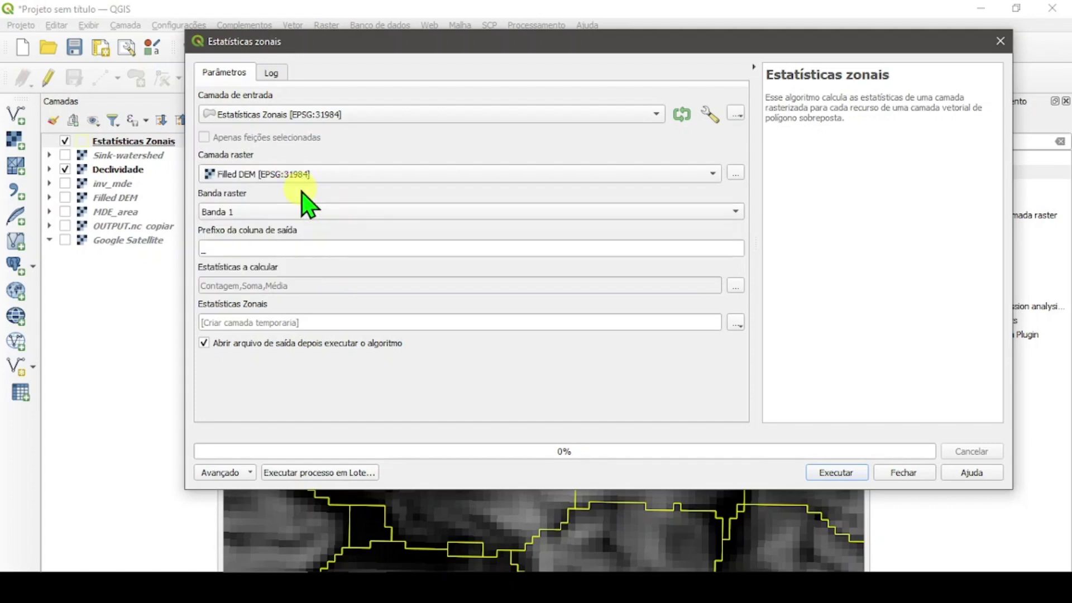
pyautogui.doubleClick(283, 249)
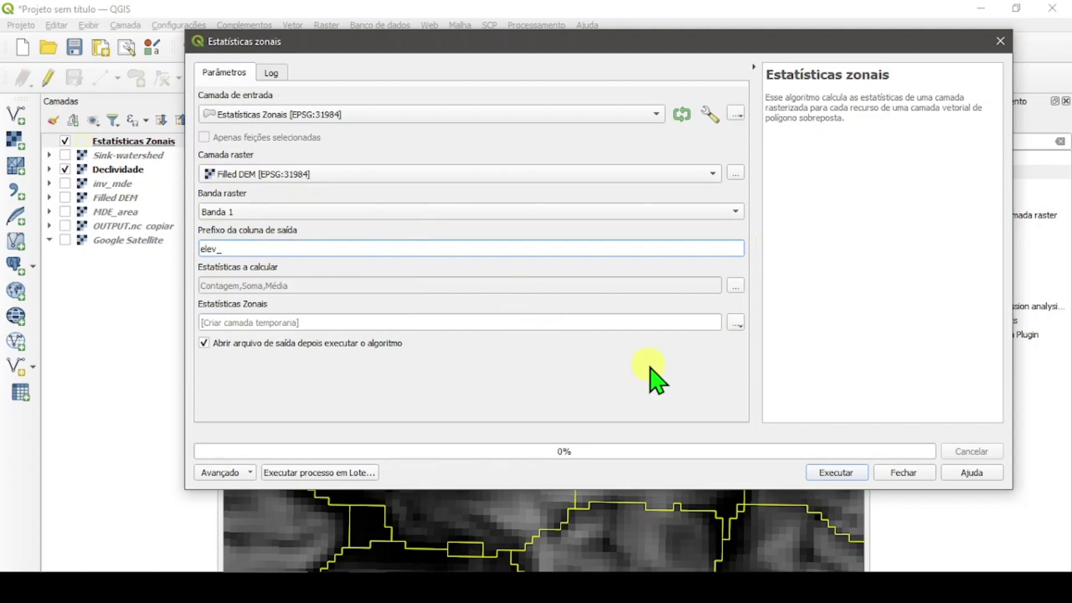
# Choose only Mínimo, Máximo and Intervalo as the statistics to calculate and run the zonal statistics tool
pyautogui.click(736, 285)
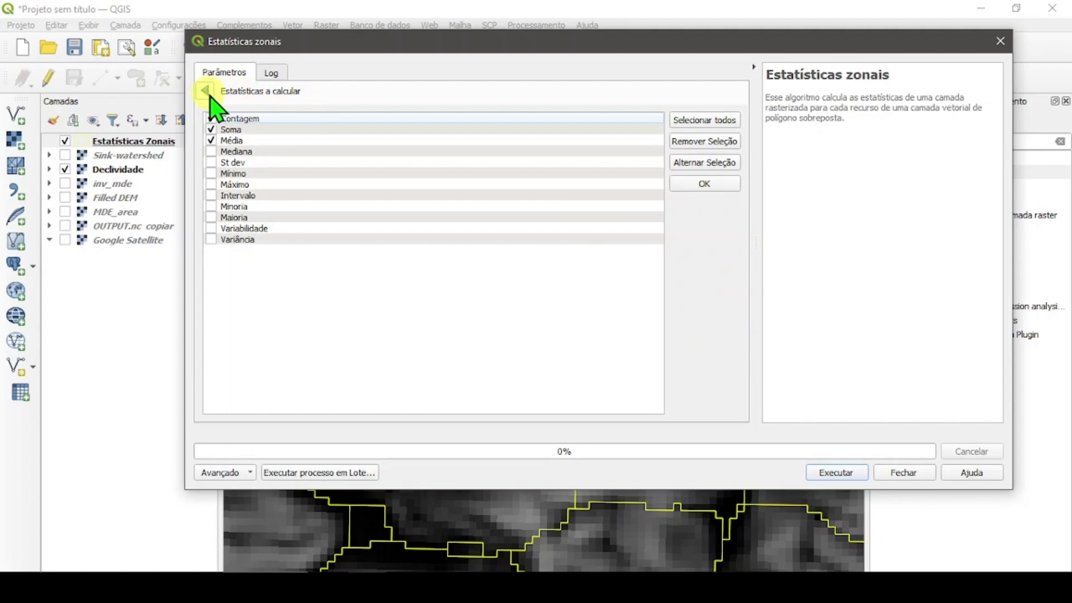
pyautogui.click(211, 119)
pyautogui.click(211, 129)
pyautogui.click(211, 140)
pyautogui.click(211, 174)
pyautogui.click(211, 185)
pyautogui.click(212, 196)
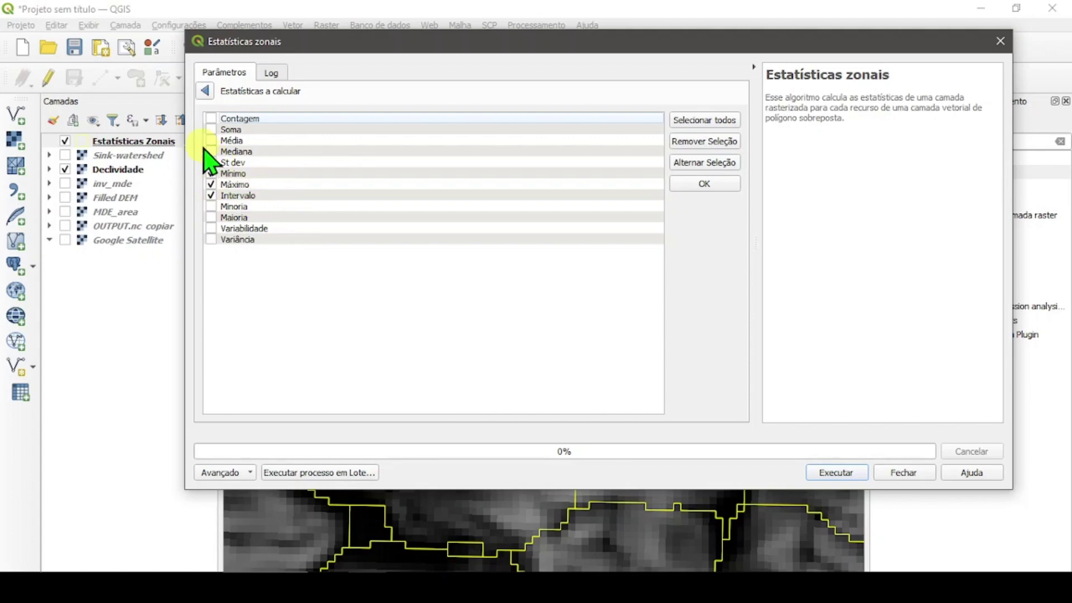
pyautogui.click(205, 91)
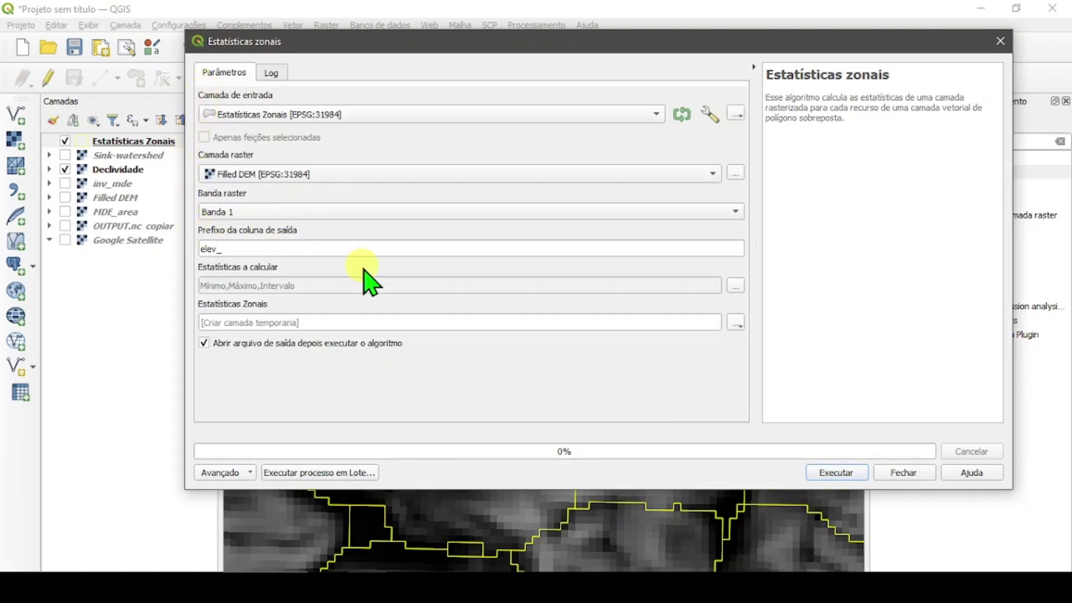
pyautogui.click(849, 474)
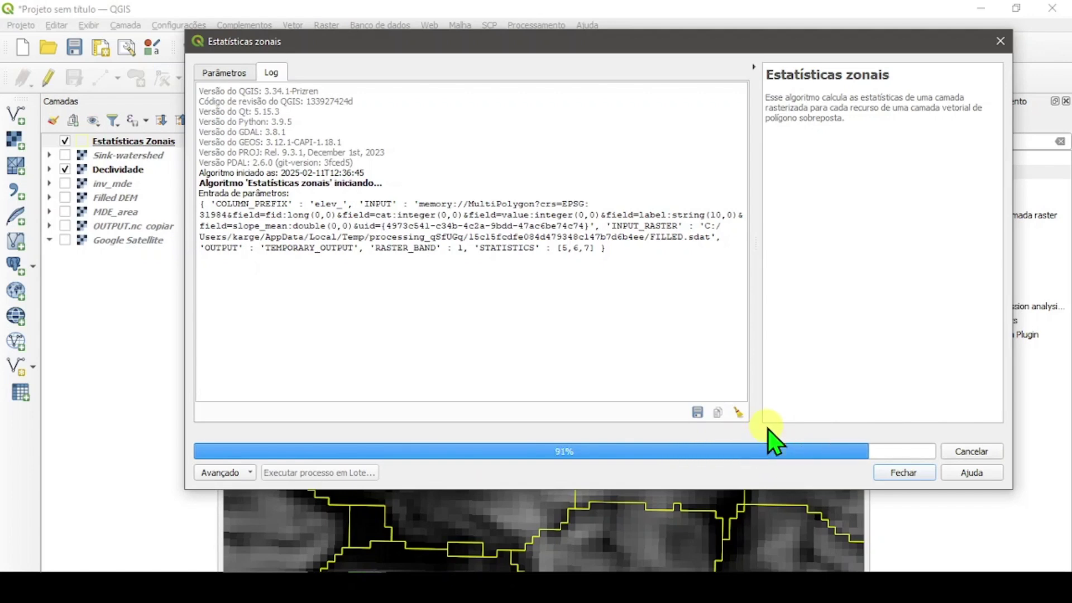
pyautogui.click(893, 474)
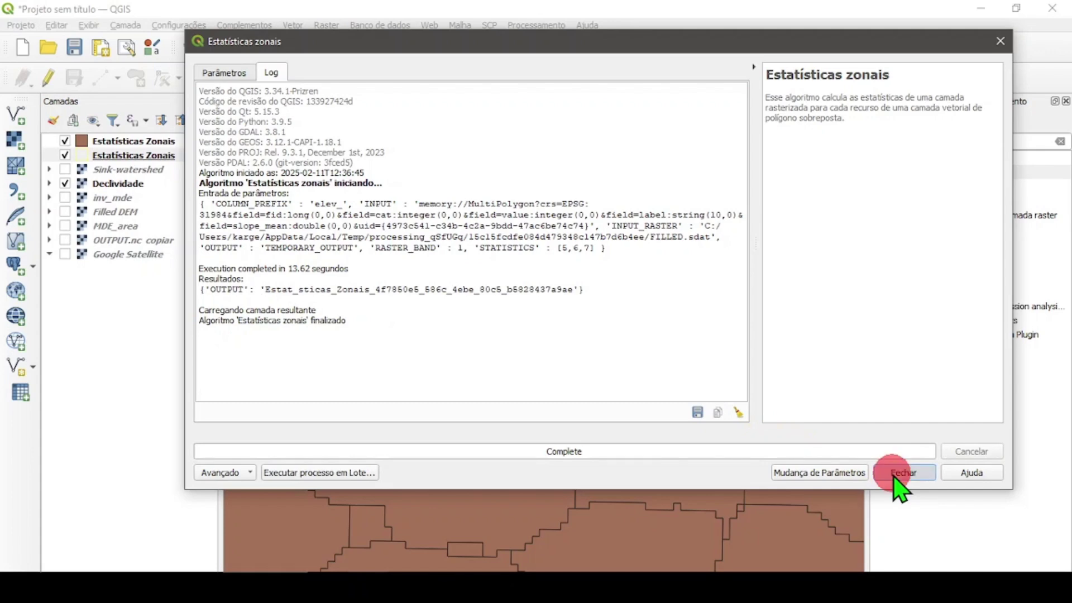
# Remove the older Estatísticas Zonais layer beneath the new one from the project
pyautogui.click(101, 158)
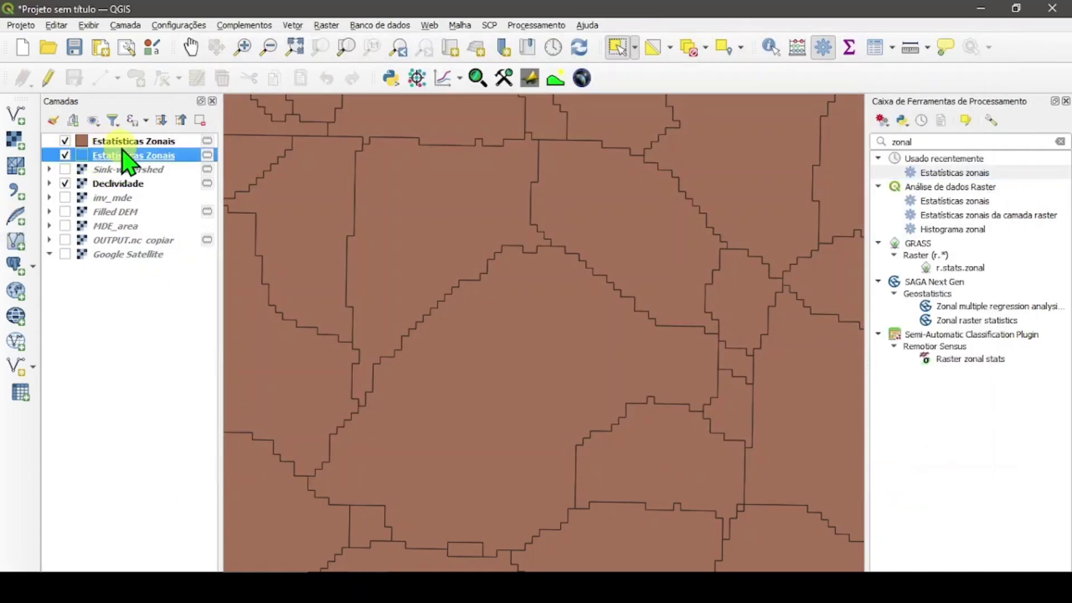
pyautogui.rightClick(108, 160)
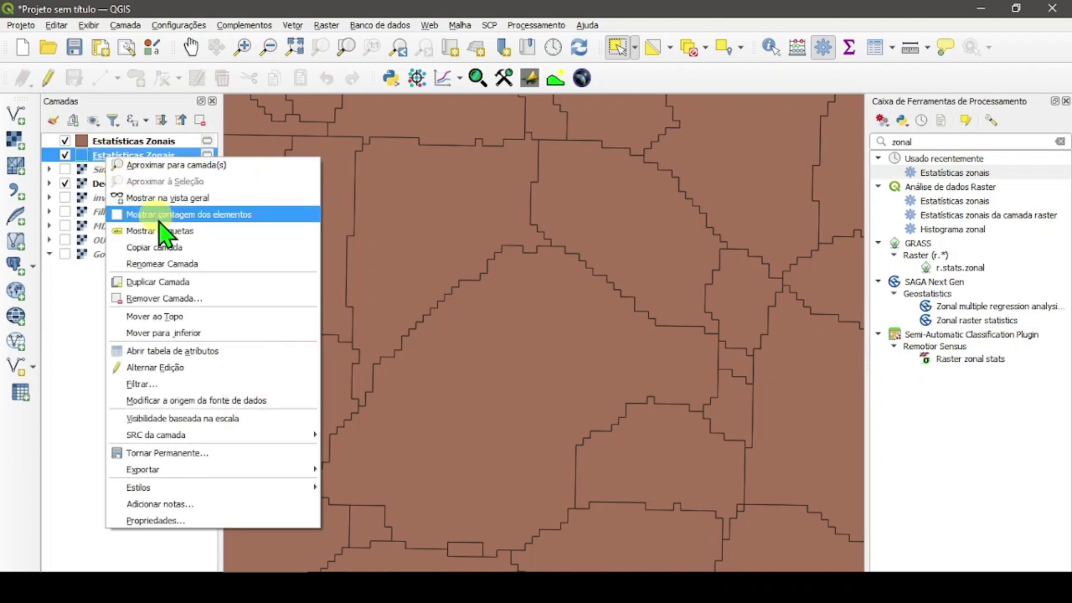
pyautogui.click(191, 300)
pyautogui.click(519, 353)
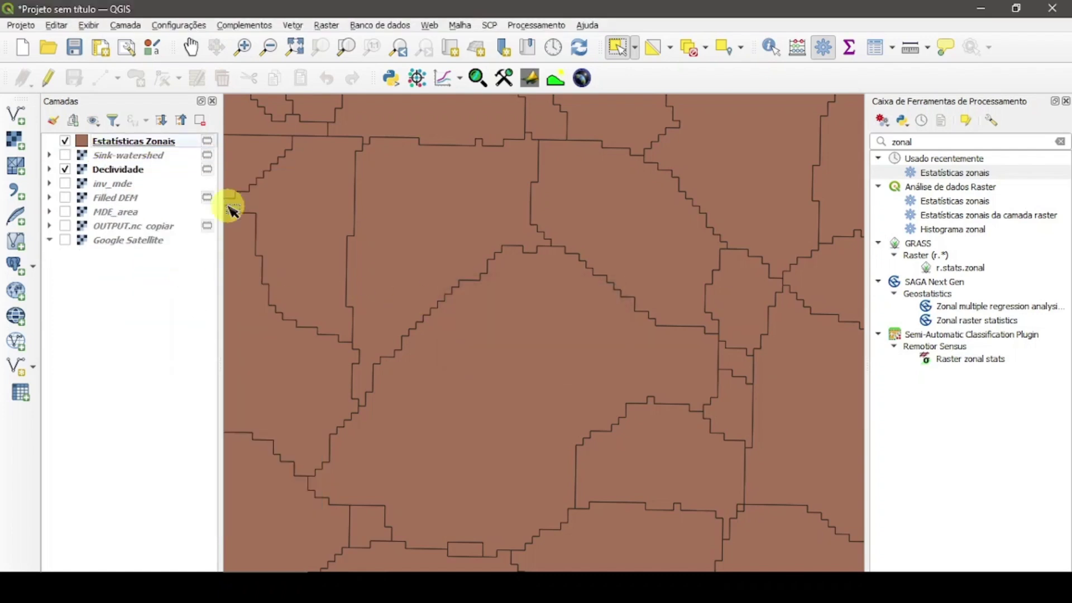
# Open the attribute table of the new Estatísticas Zonais layer and close the processing toolbox to give it more room
pyautogui.click(115, 142)
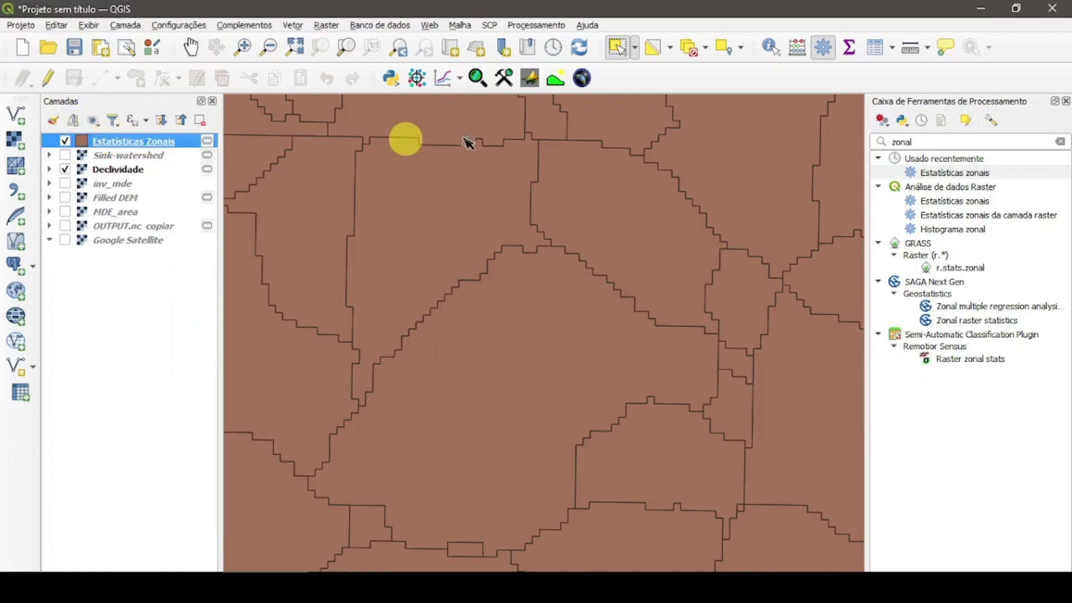
pyautogui.click(874, 48)
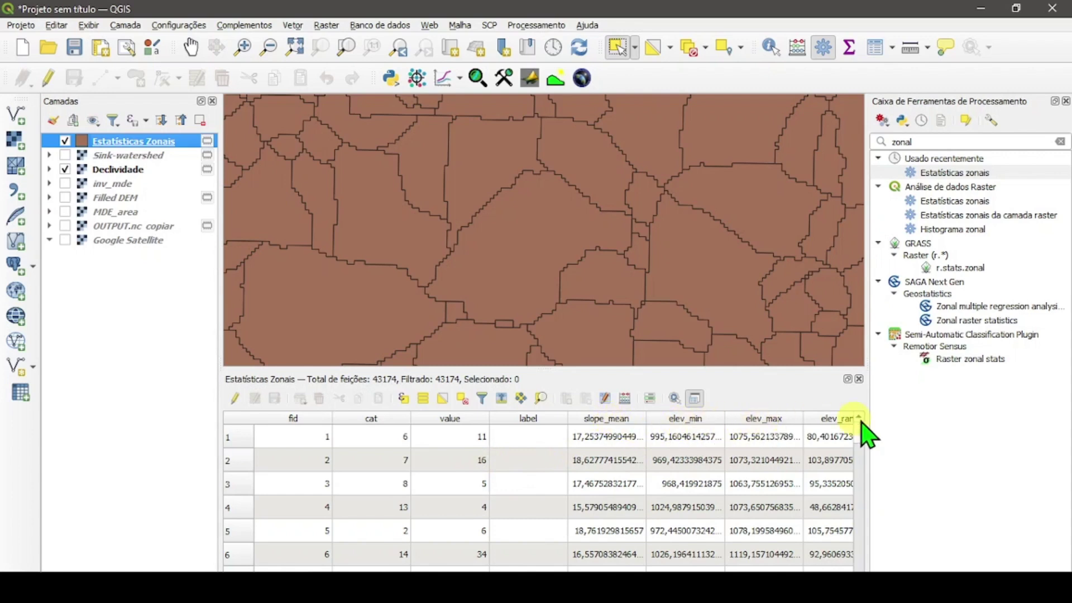
pyautogui.moveTo(869, 431); pyautogui.dragTo(910, 450)
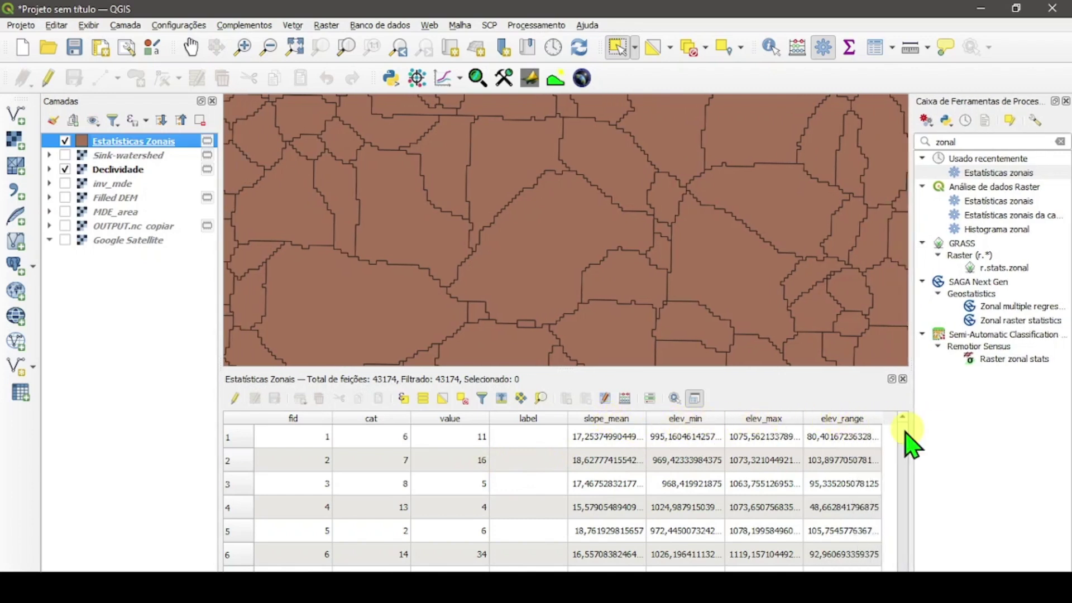
pyautogui.click(1065, 101)
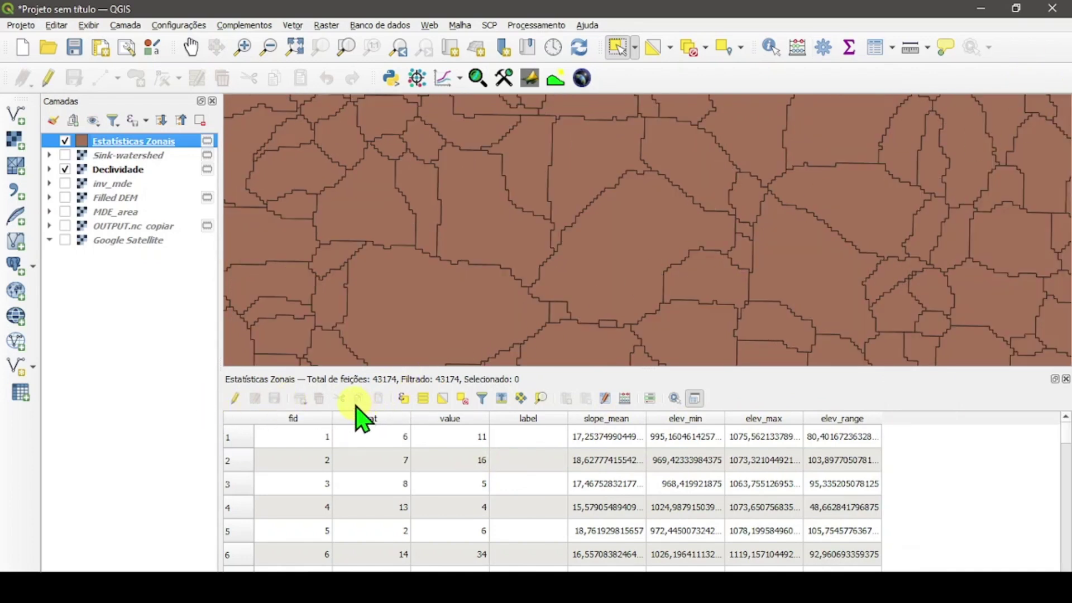
# Delete the fid, cat, value and label fields from the Estatísticas Zonais layer and save the edits
pyautogui.click(235, 398)
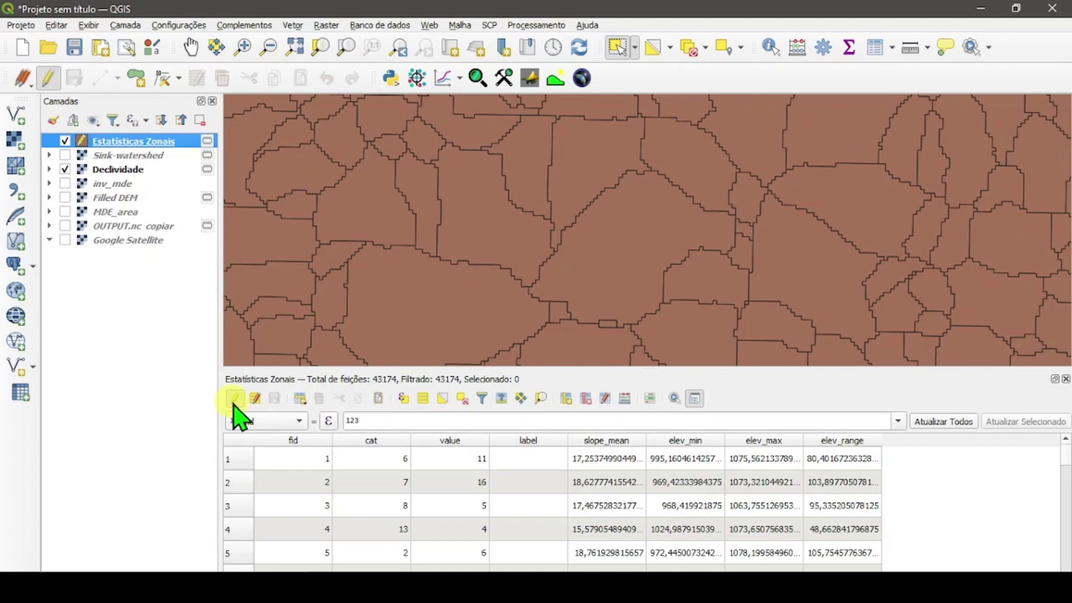
pyautogui.click(586, 398)
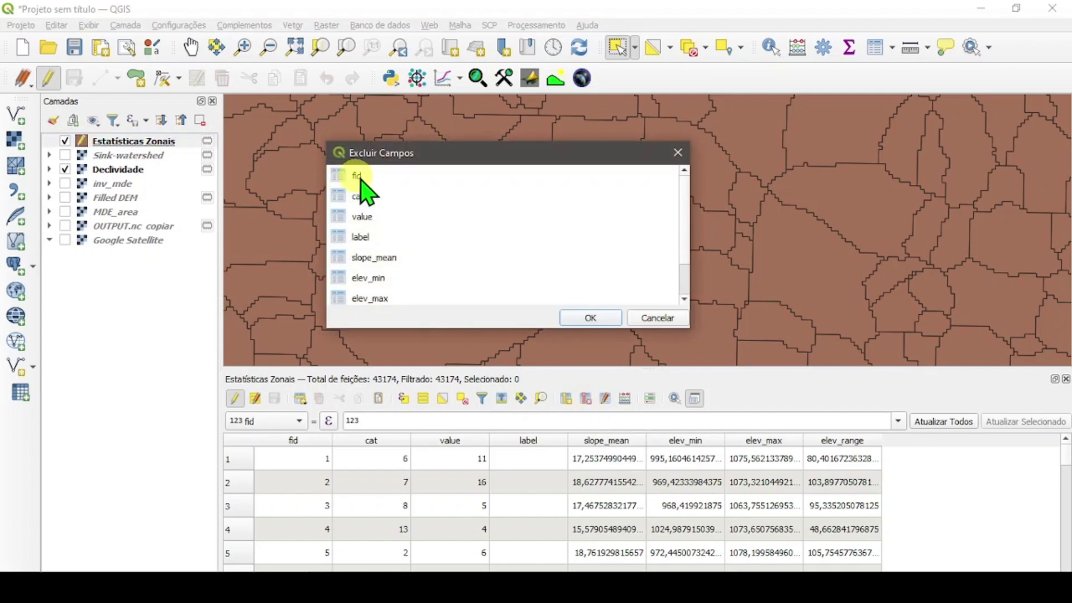
pyautogui.moveTo(360, 179); pyautogui.dragTo(376, 241)
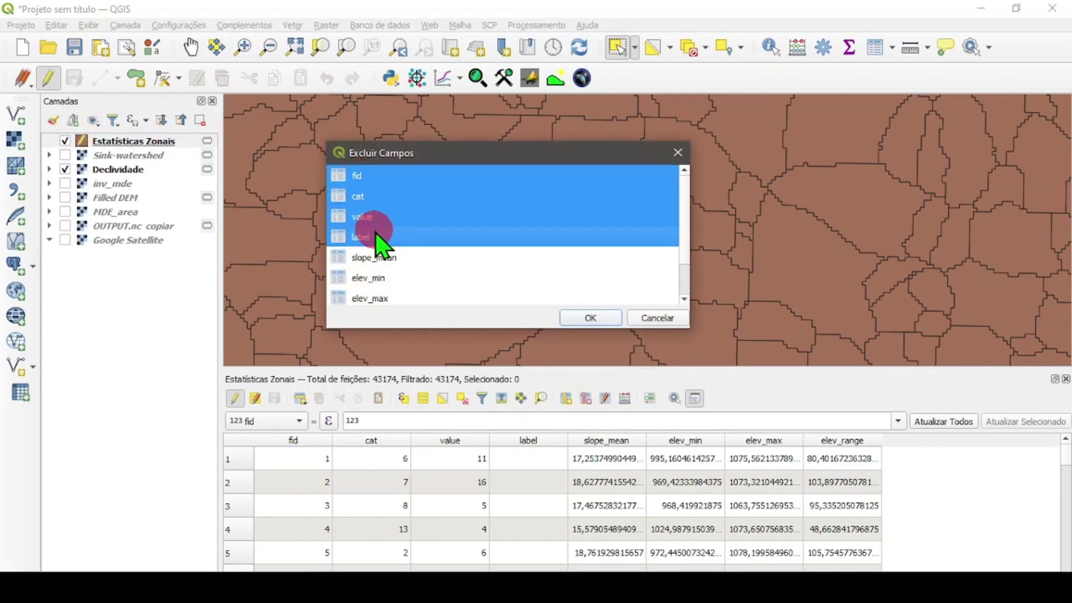
pyautogui.click(590, 317)
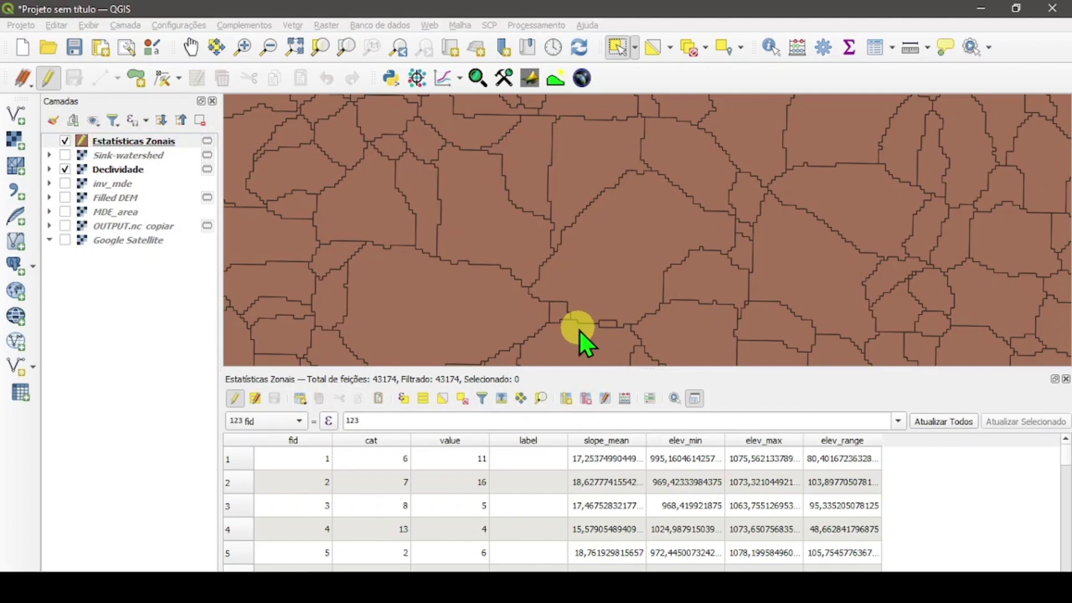
pyautogui.click(281, 394)
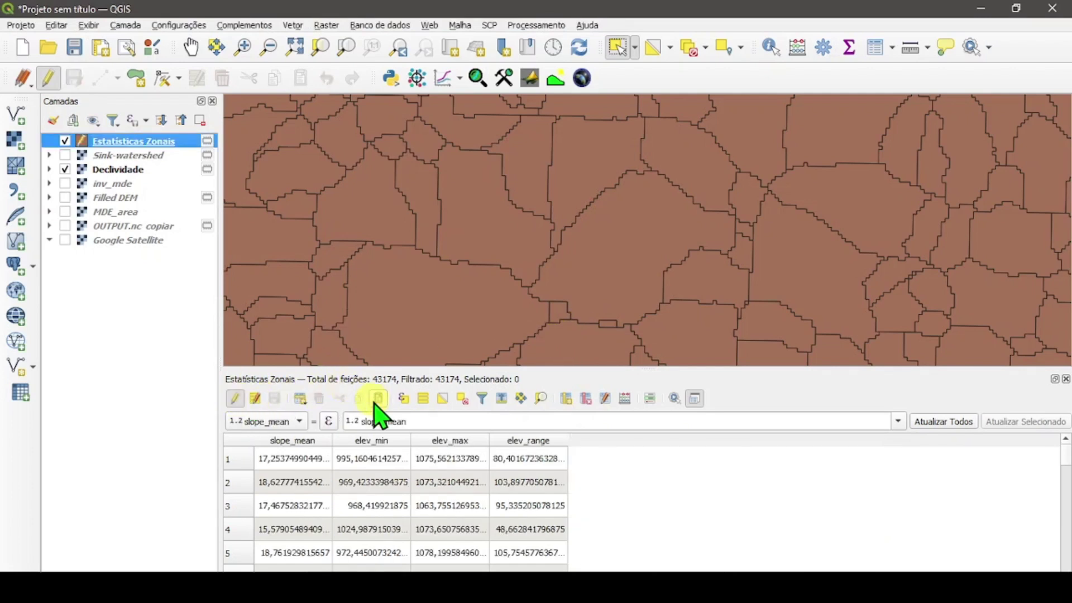
pyautogui.click(629, 400)
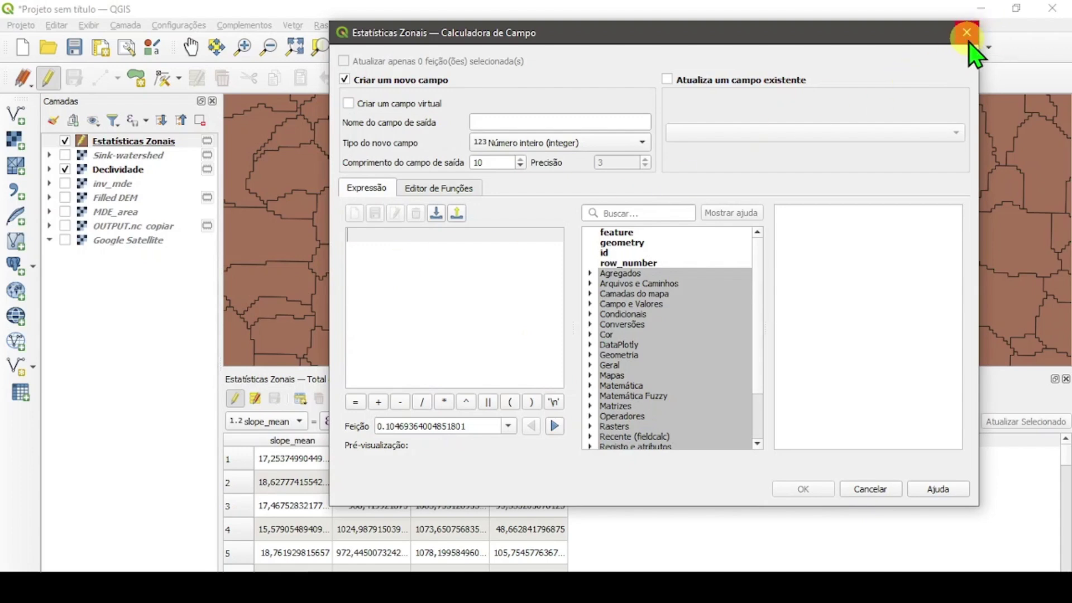
pyautogui.click(968, 34)
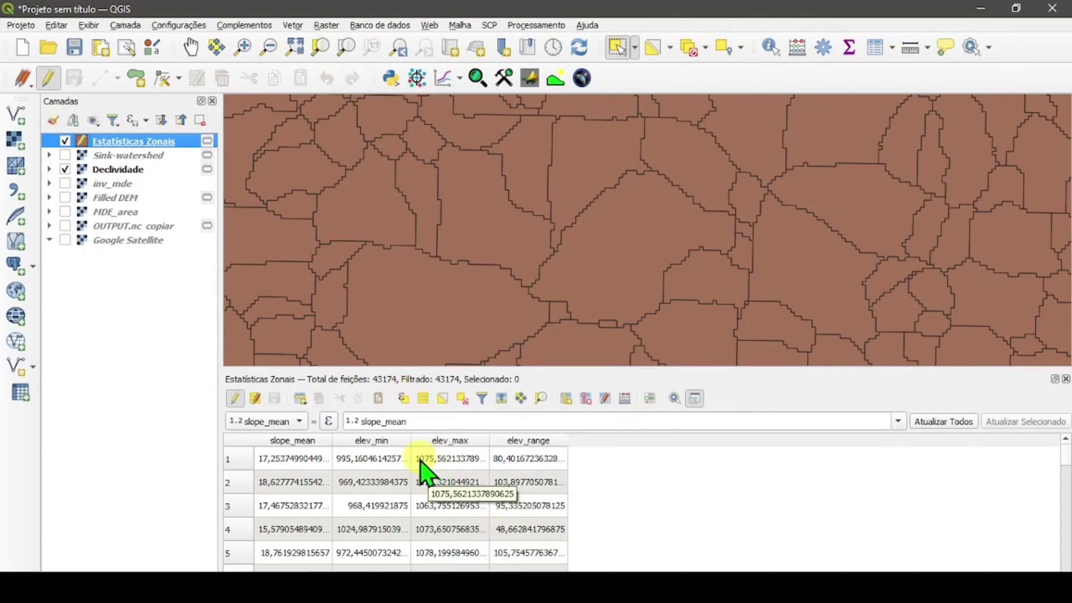
pyautogui.doubleClick(433, 420)
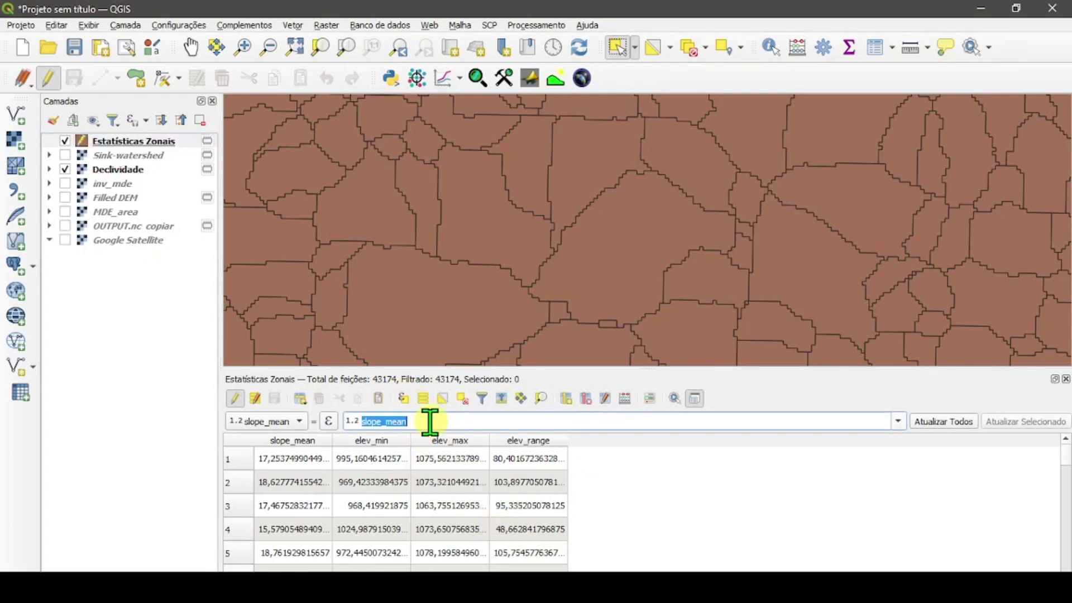
# Start a selection by expression on the Estatísticas Zonais layer and insert the slope_mean field into the expression
pyautogui.click(403, 398)
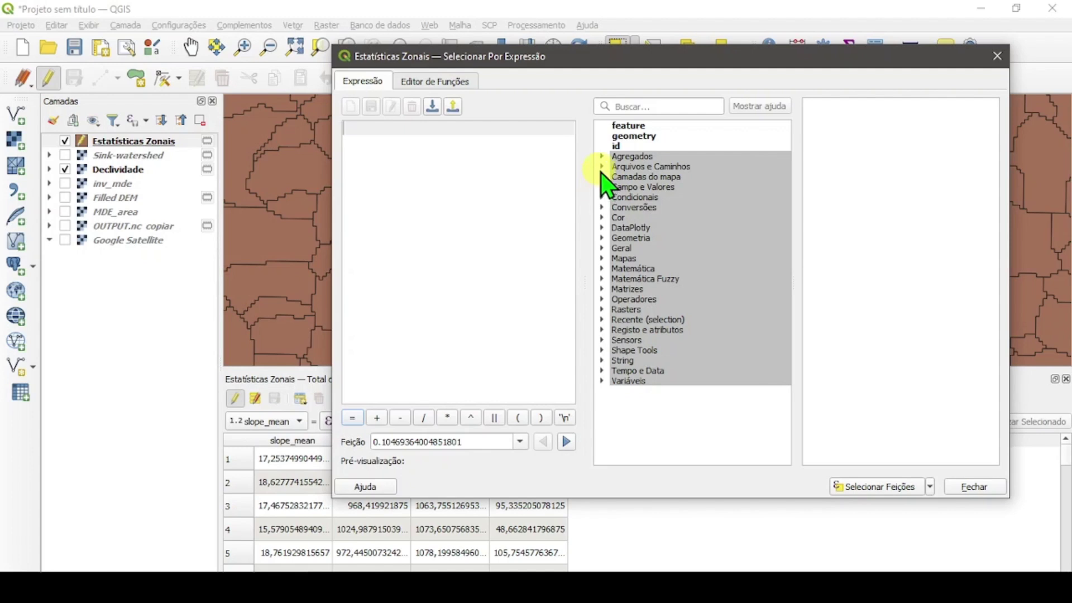
pyautogui.click(602, 186)
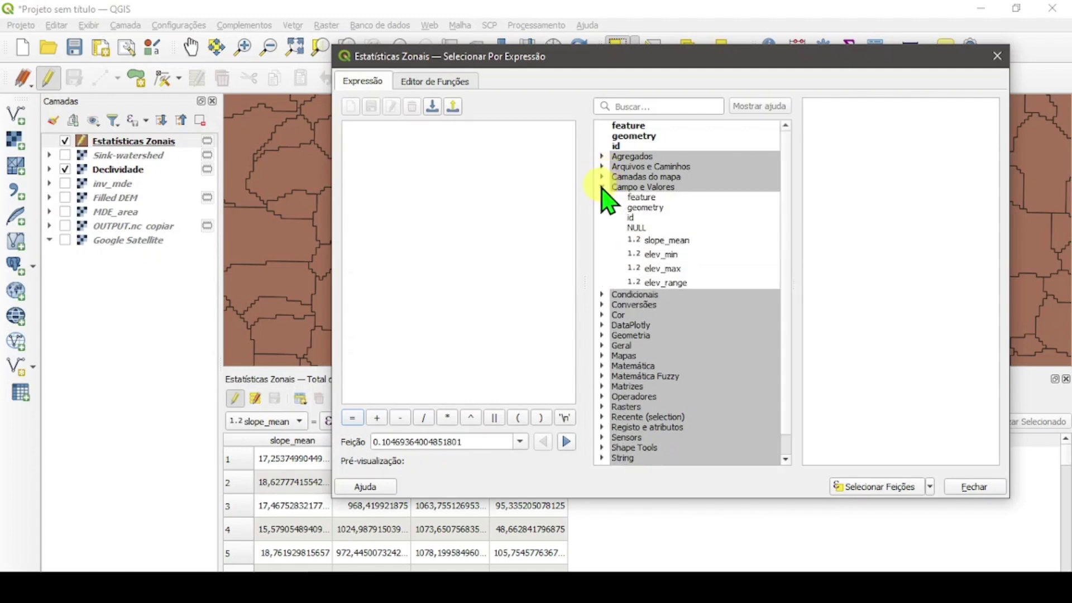
pyautogui.doubleClick(682, 241)
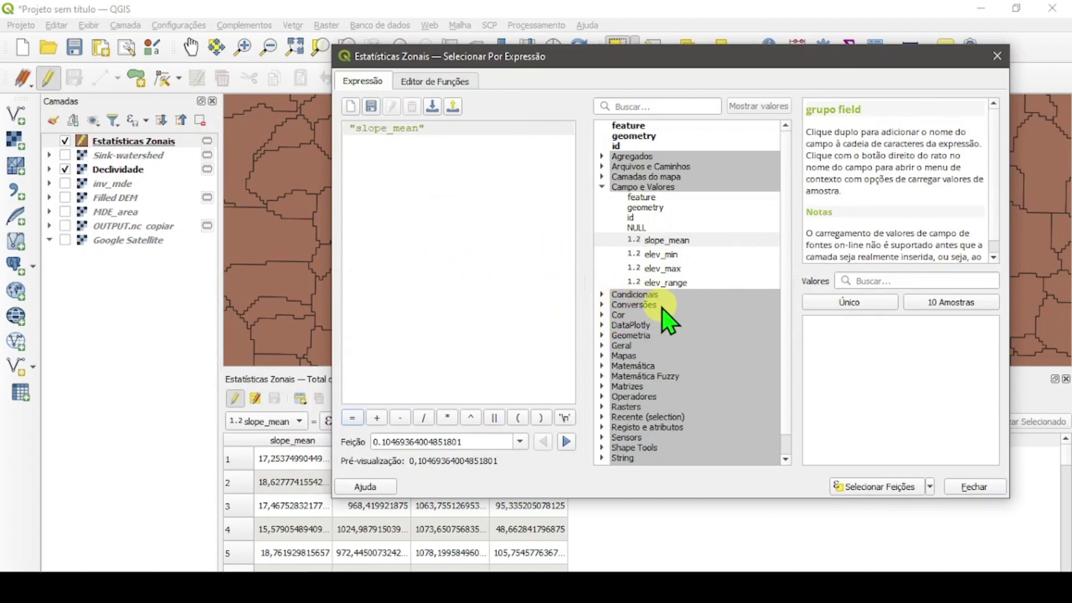
pyautogui.scroll(-1, 668, 321)
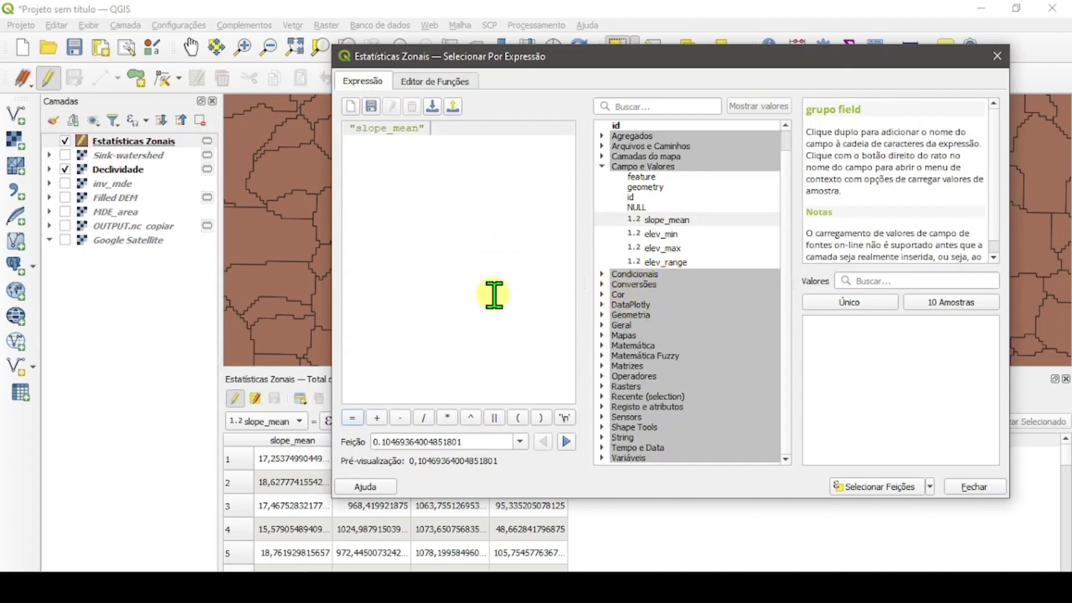
pyautogui.write('>=')
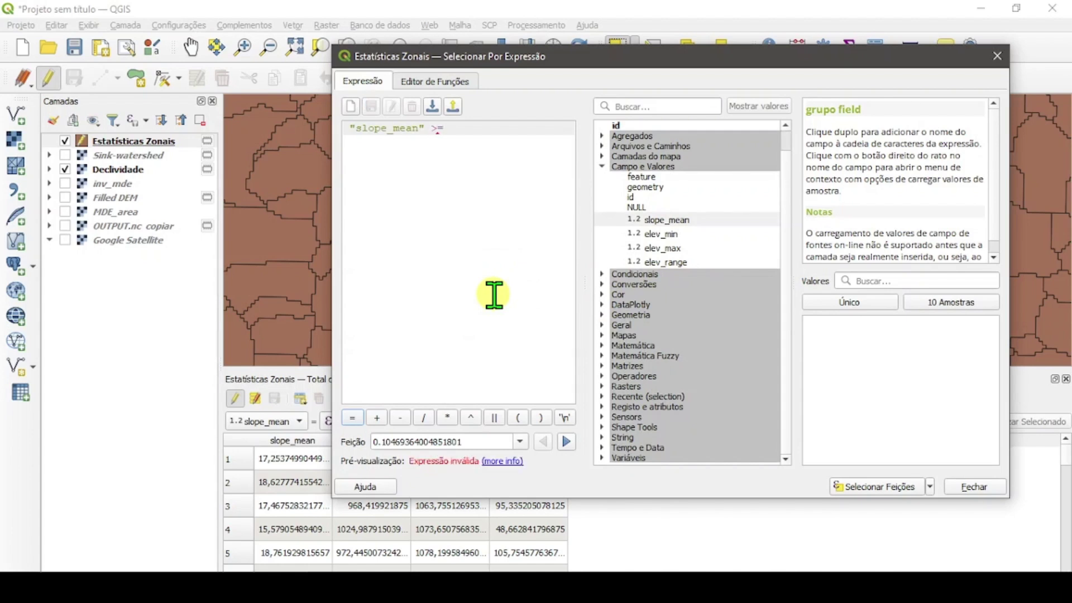
pyautogui.press('BackSpace')
pyautogui.press('BackSpace')
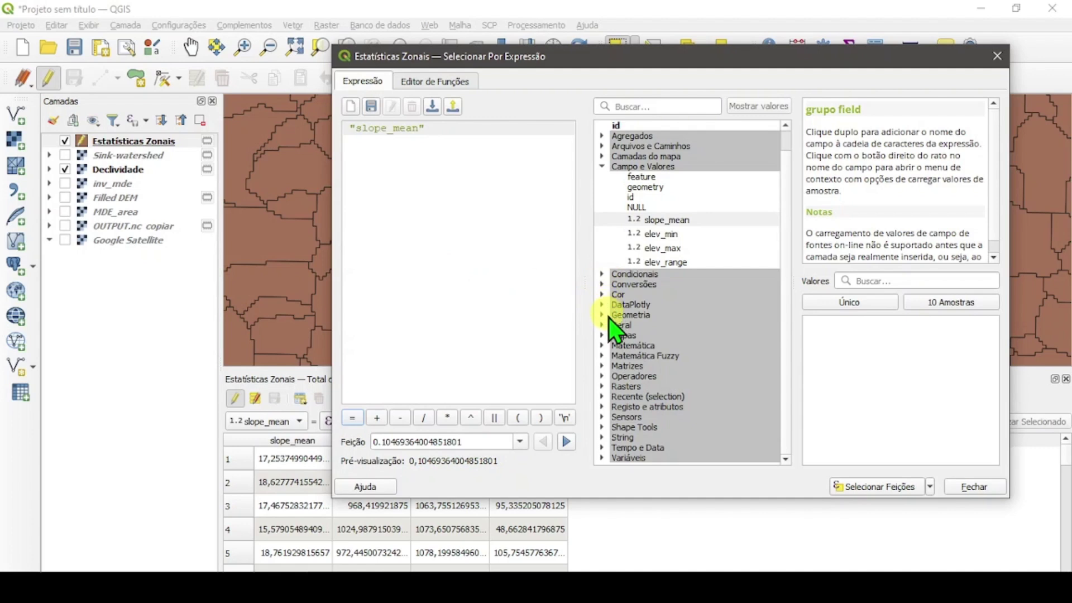
# Extend the slope_mean selection expression with a comparison so that it reads "slope_mean" > 25
pyautogui.click(603, 346)
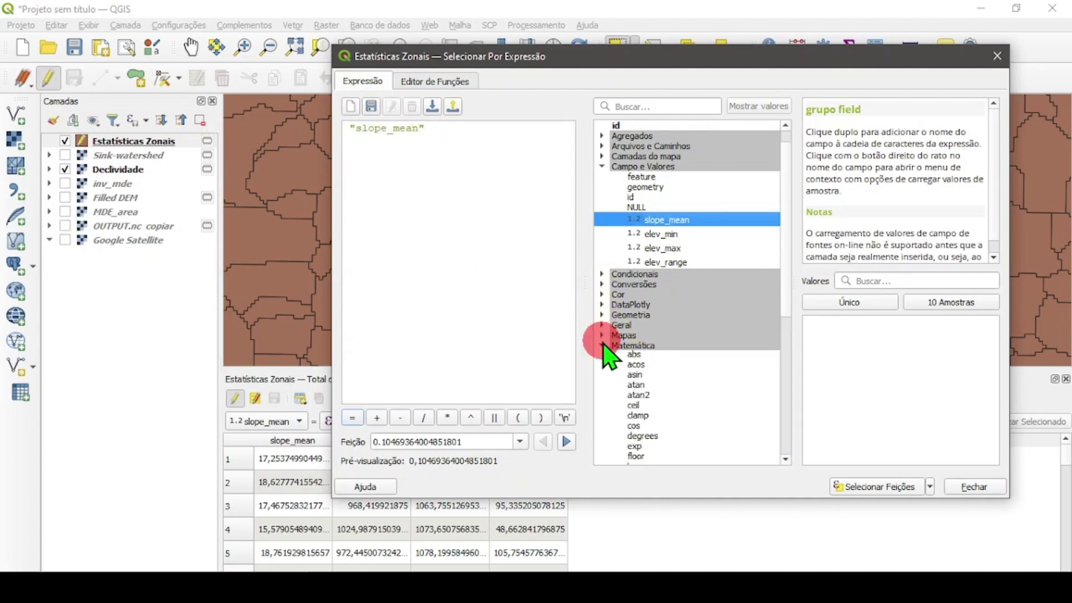
pyautogui.click(602, 343)
pyautogui.click(602, 375)
pyautogui.scroll(-4, 658, 383)
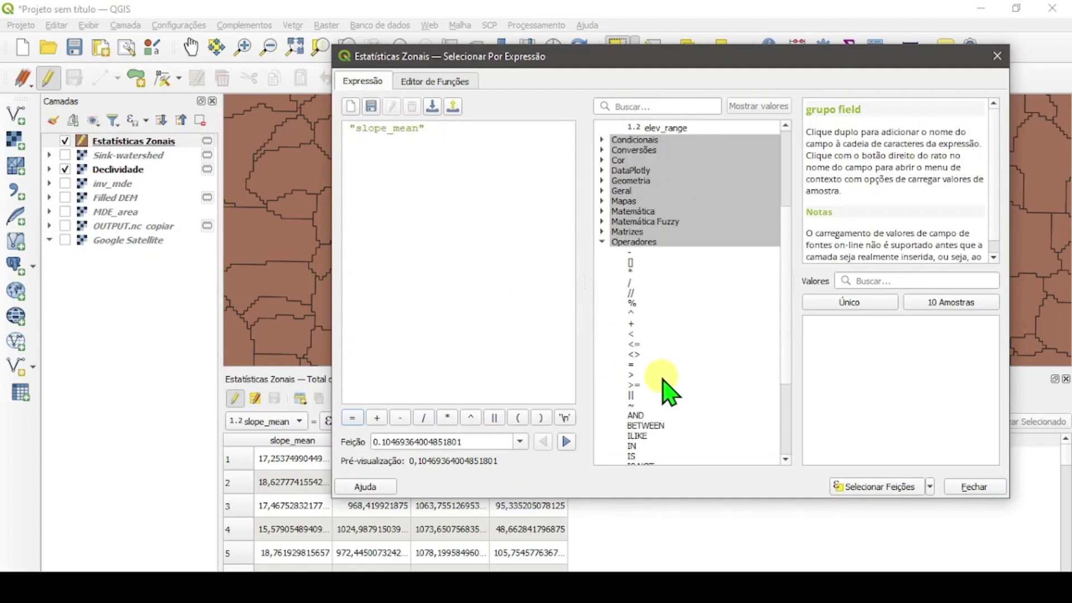
pyautogui.doubleClick(634, 385)
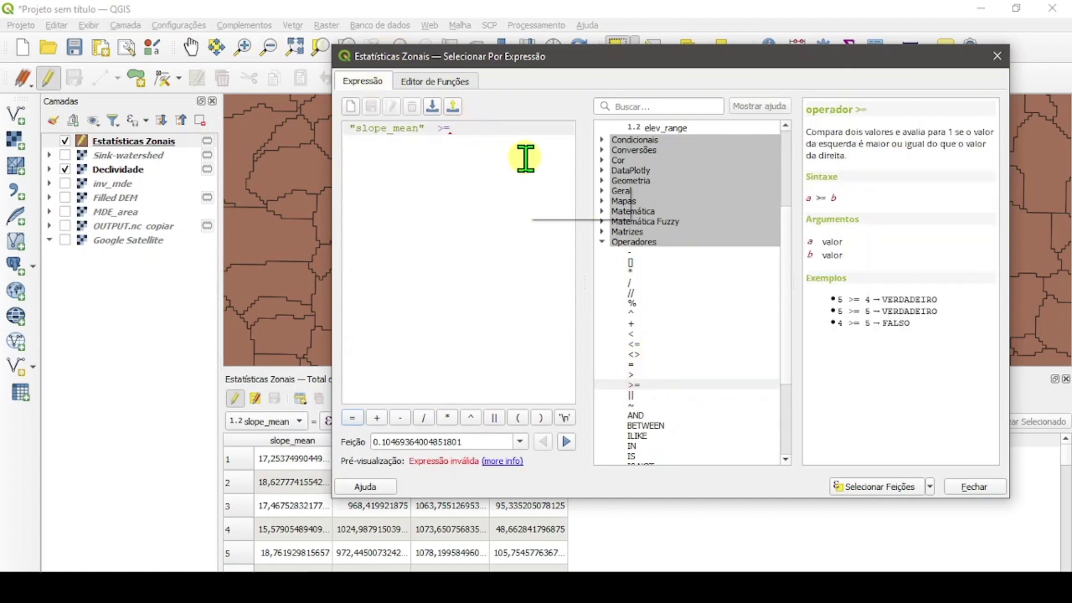
pyautogui.write('25')
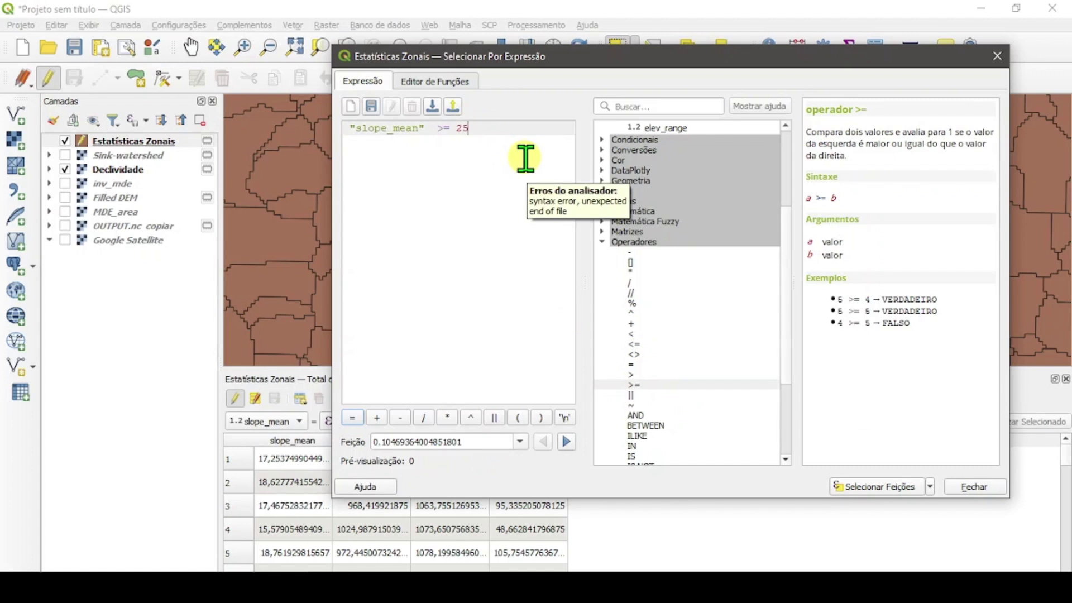
pyautogui.click(450, 127)
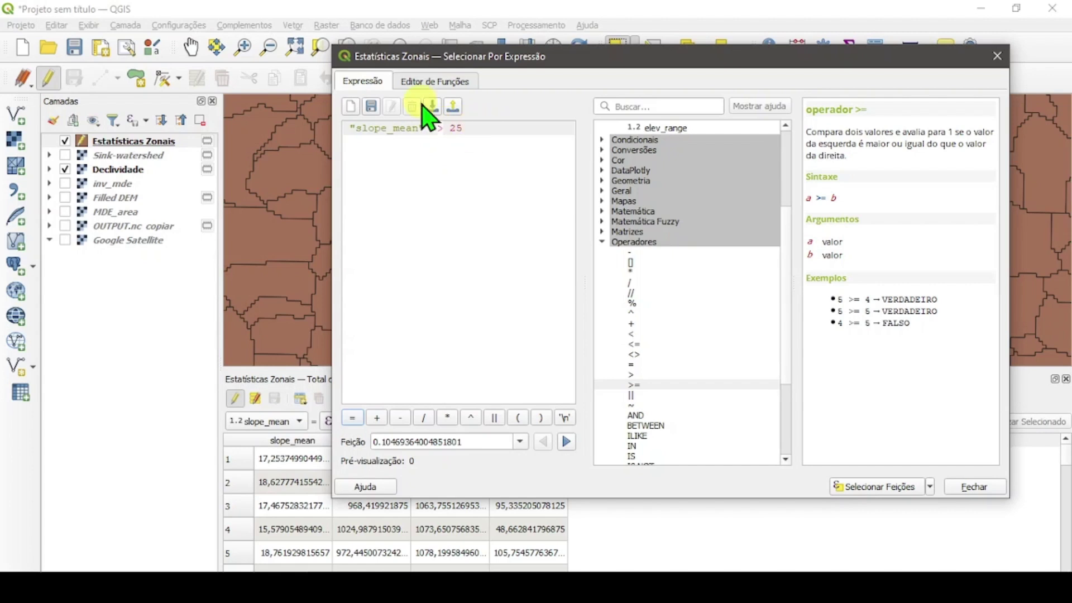
# Append the AND operator after the slope_mean condition and start a new line in the expression
pyautogui.click(518, 128)
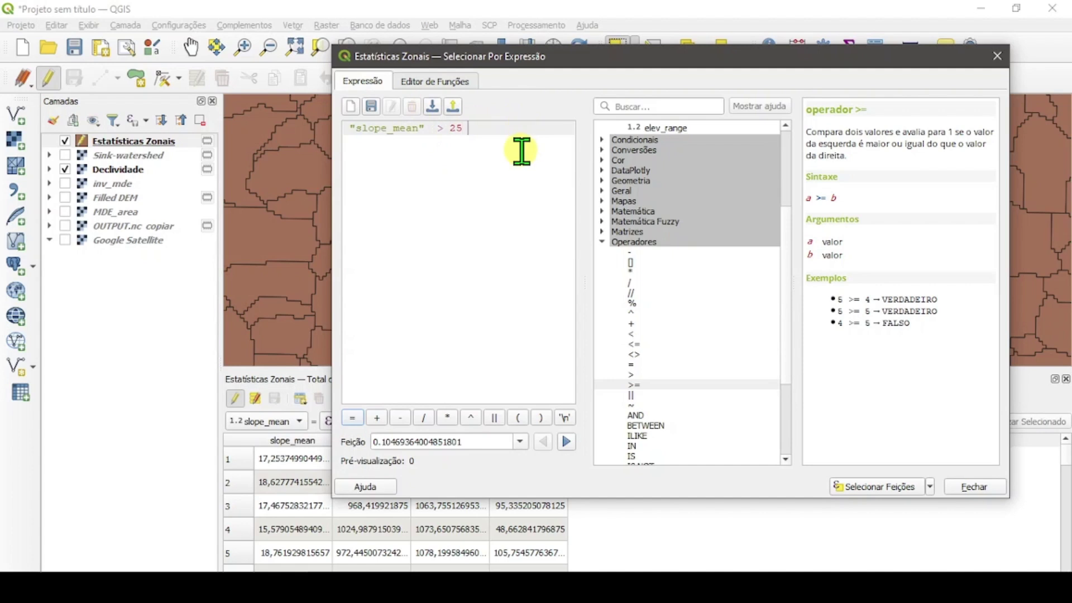
pyautogui.write('AND')
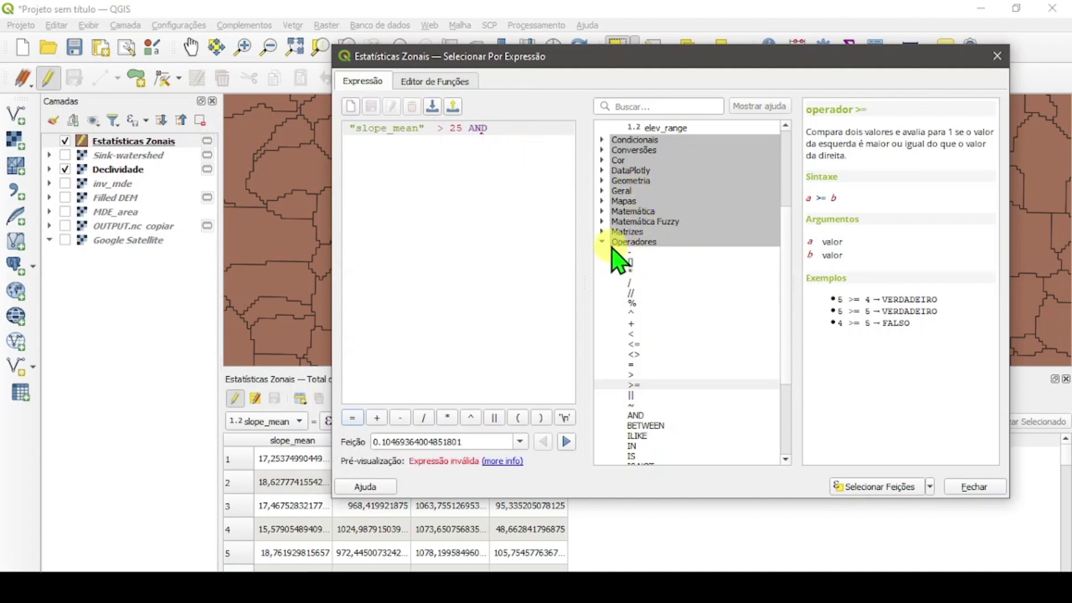
pyautogui.scroll(-2, 647, 296)
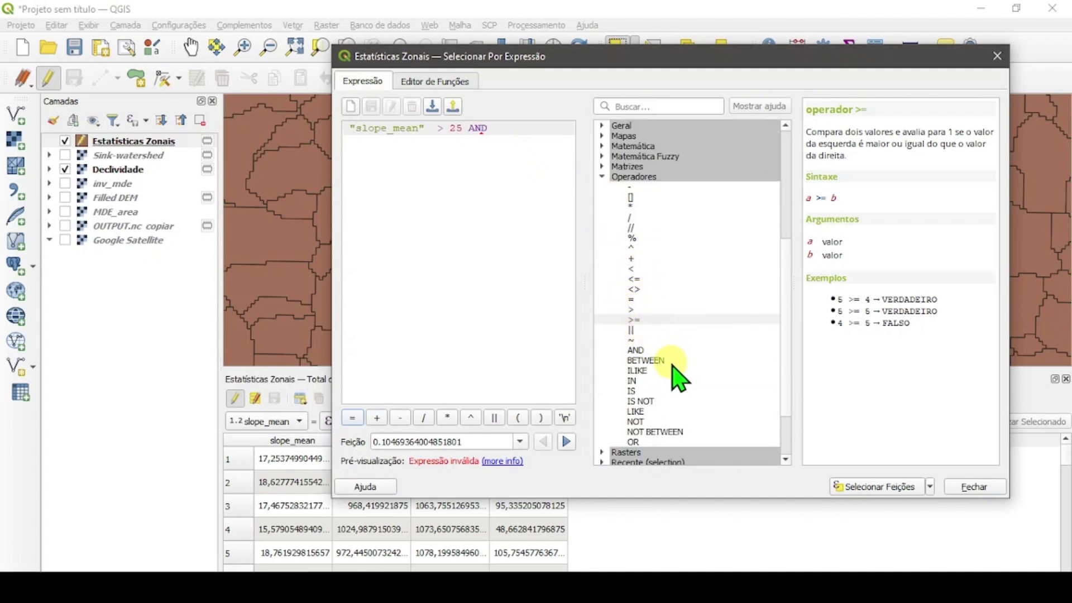
pyautogui.click(639, 352)
pyautogui.doubleClick(639, 351)
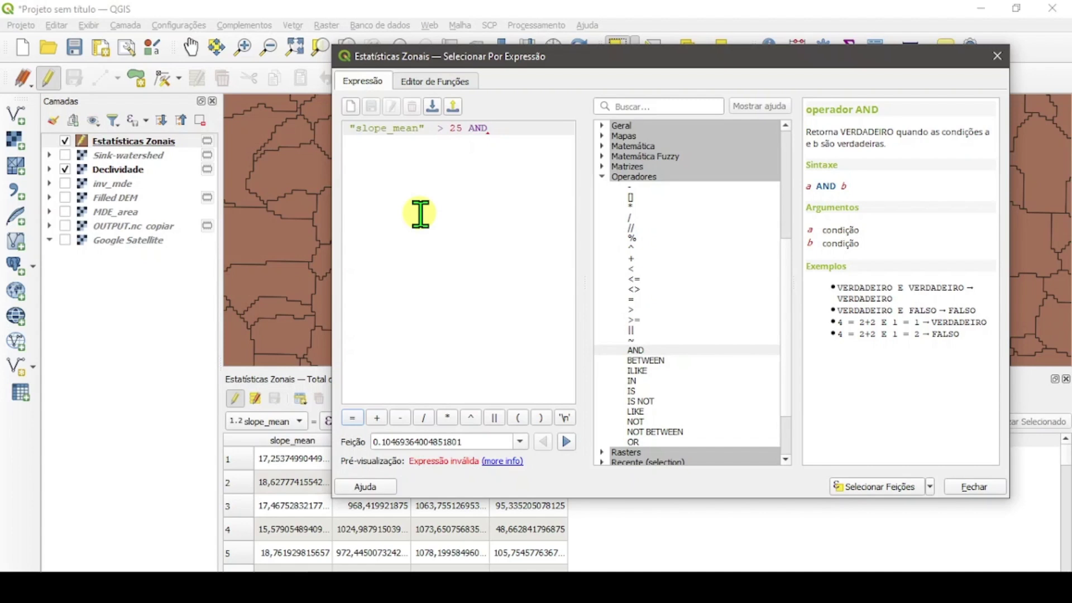
pyautogui.press('Return')
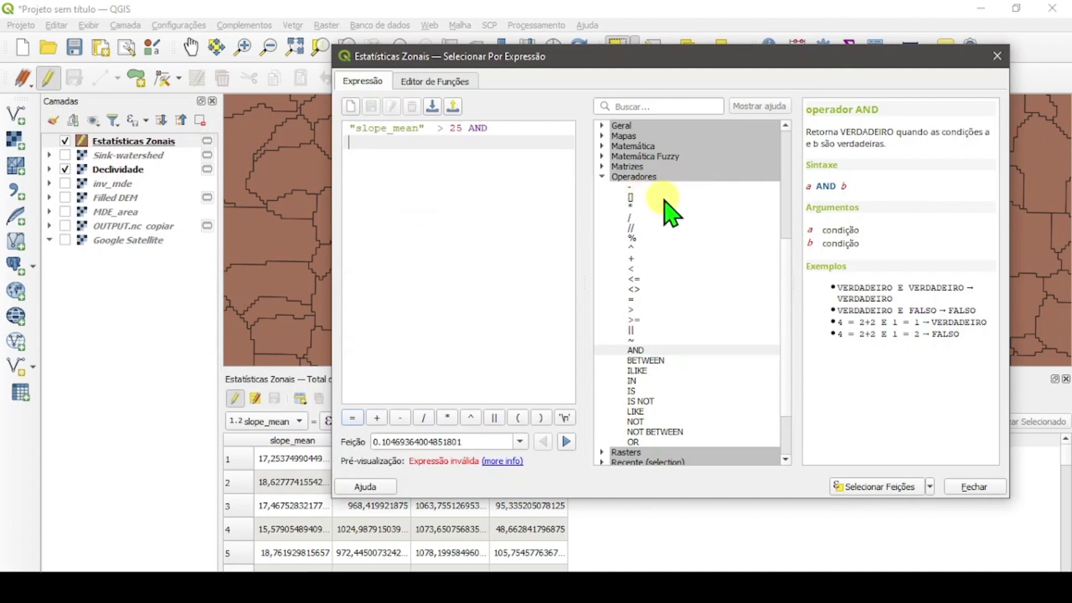
# Add the second condition "elev_range" >= 100 on the new line of the expression
pyautogui.click(602, 177)
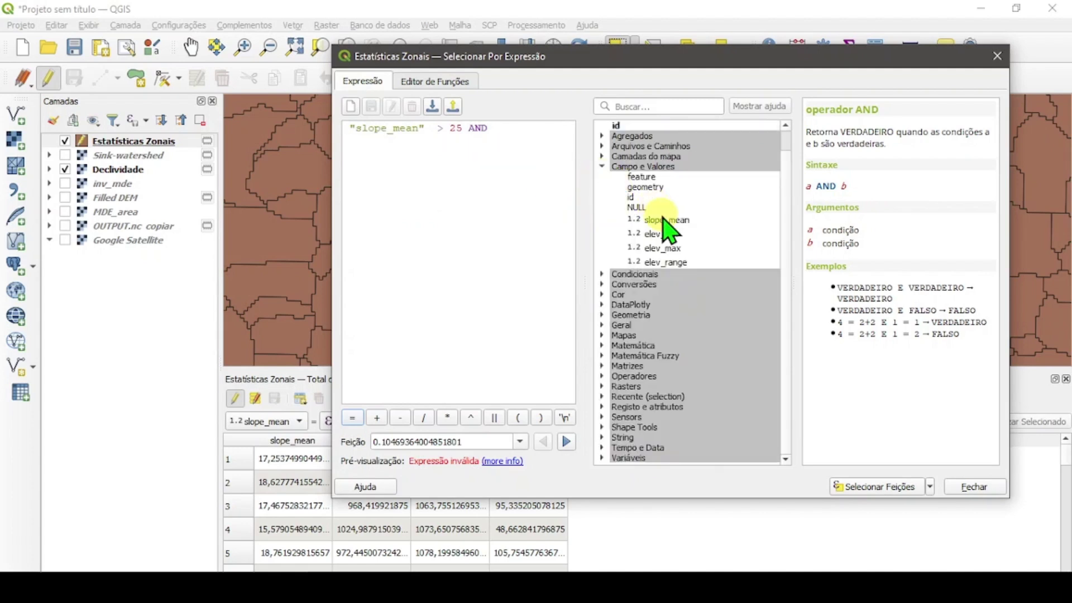
pyautogui.scroll(1, 664, 226)
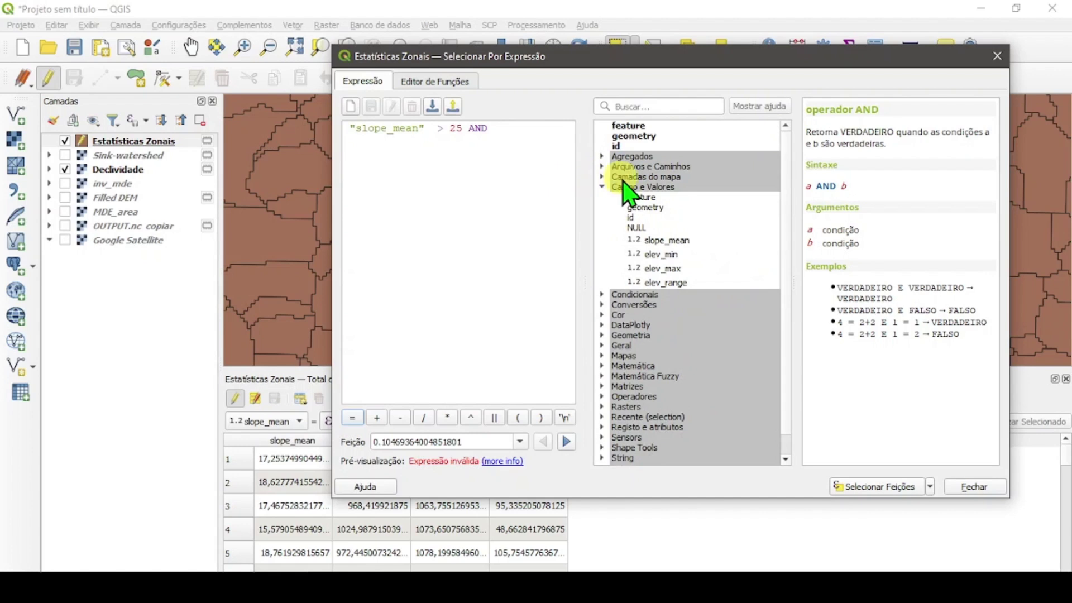
pyautogui.click(603, 186)
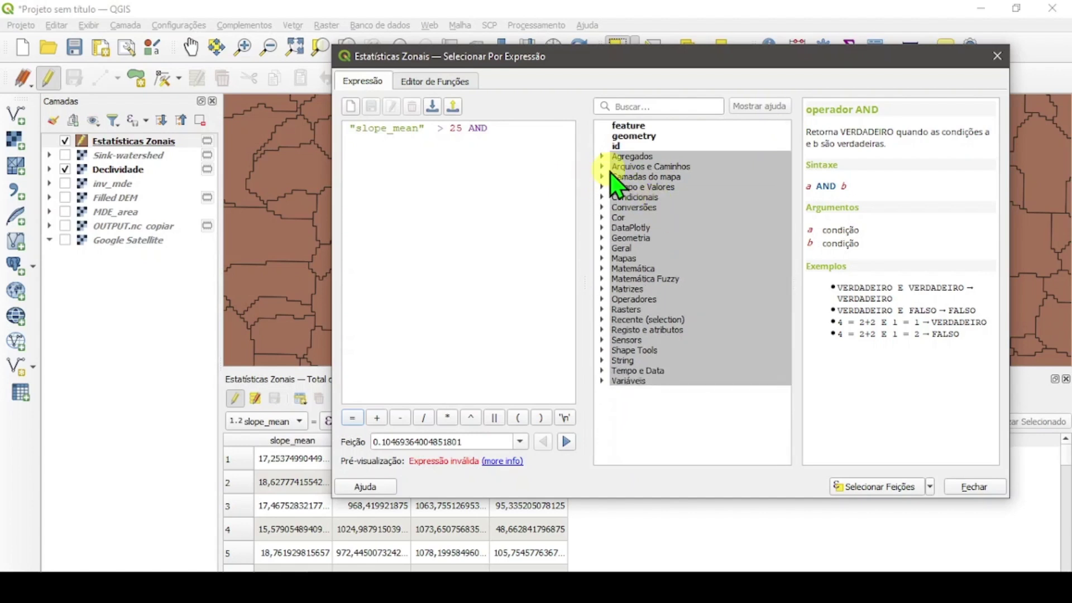
pyautogui.click(603, 186)
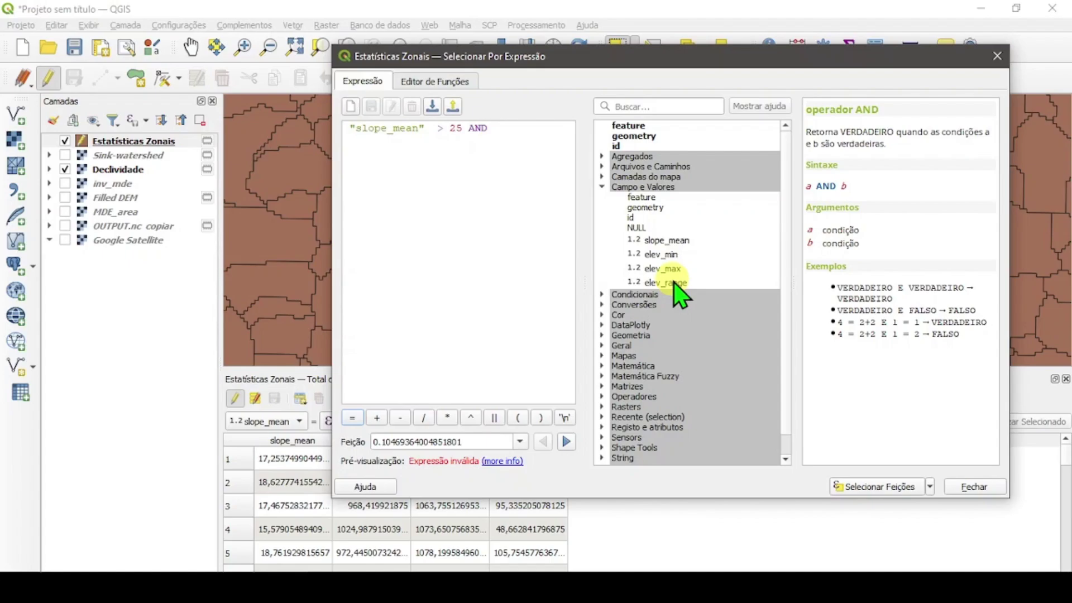
pyautogui.hotkey('alt', 'Tab')
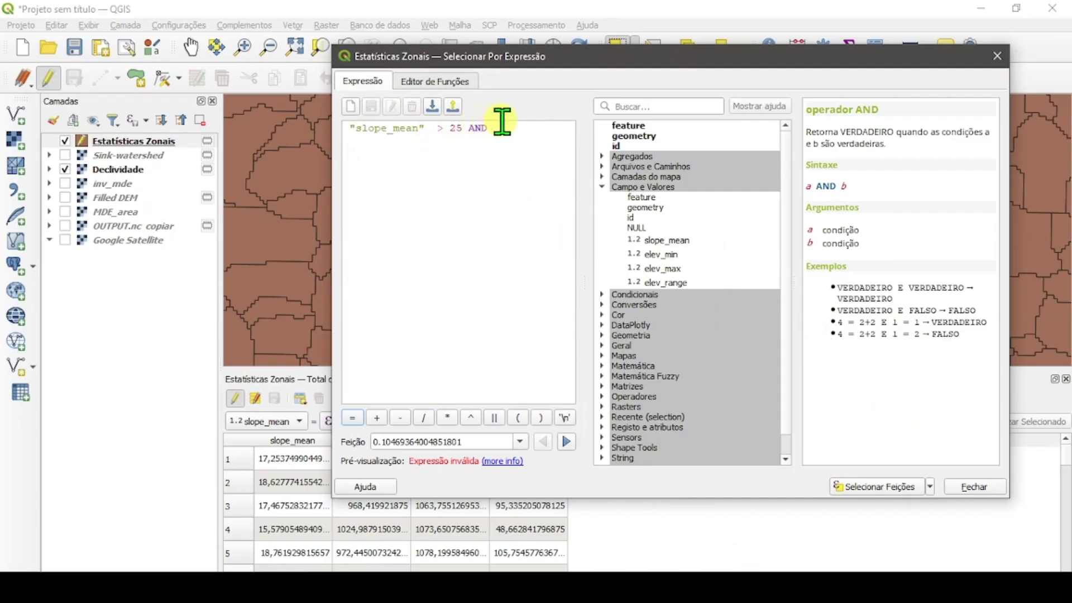
pyautogui.click(520, 154)
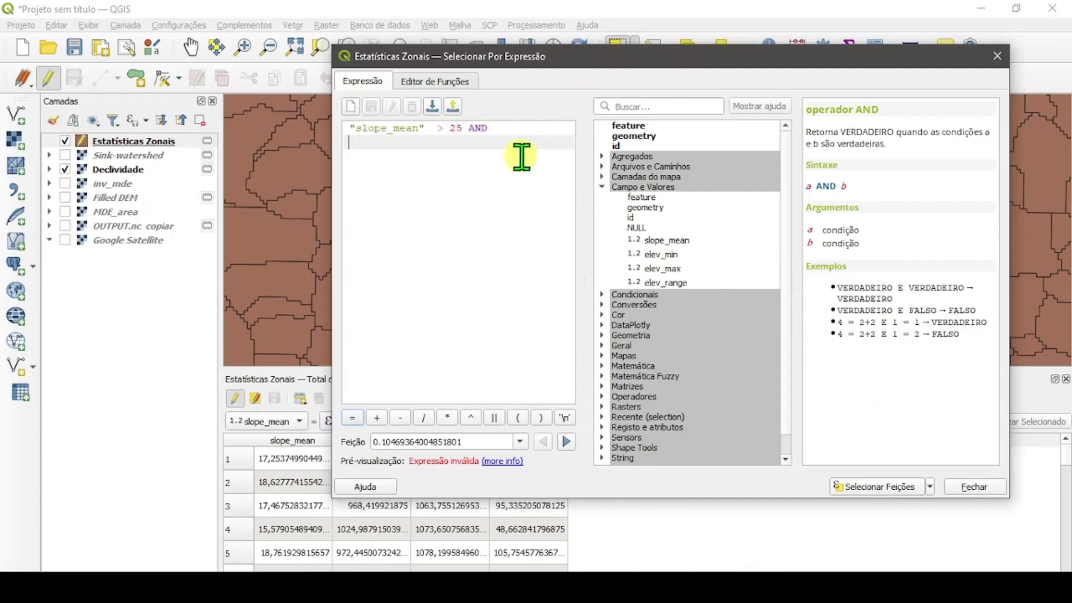
pyautogui.doubleClick(664, 282)
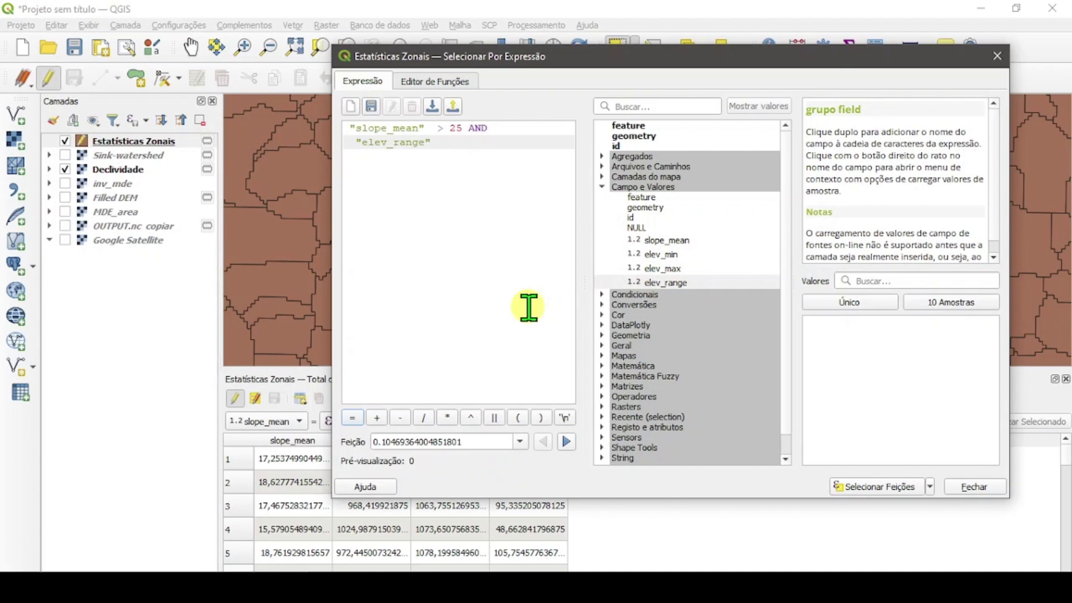
pyautogui.write('>')
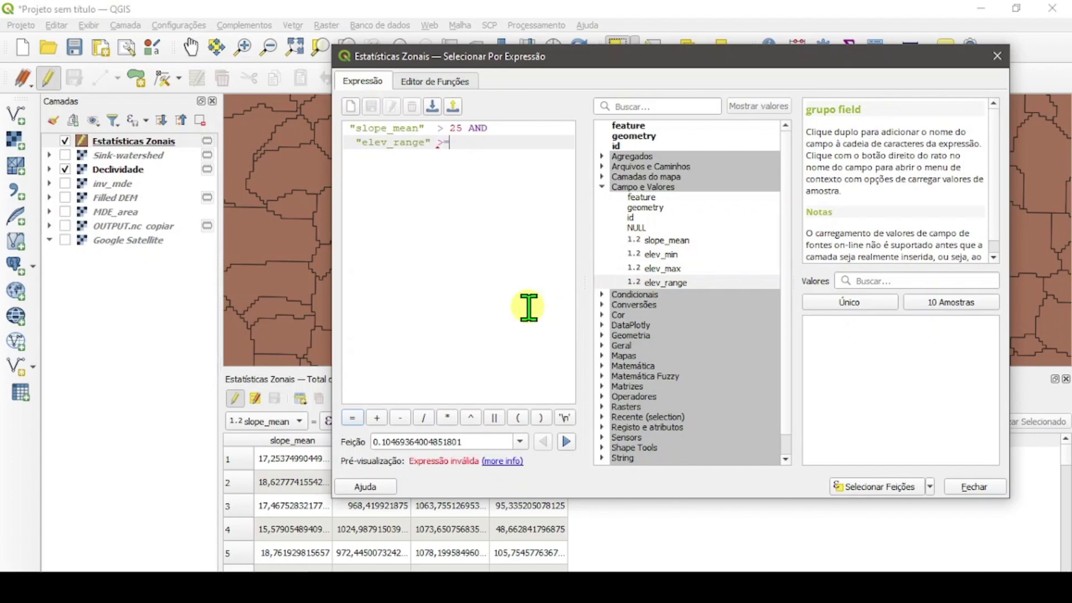
pyautogui.write('= 100')
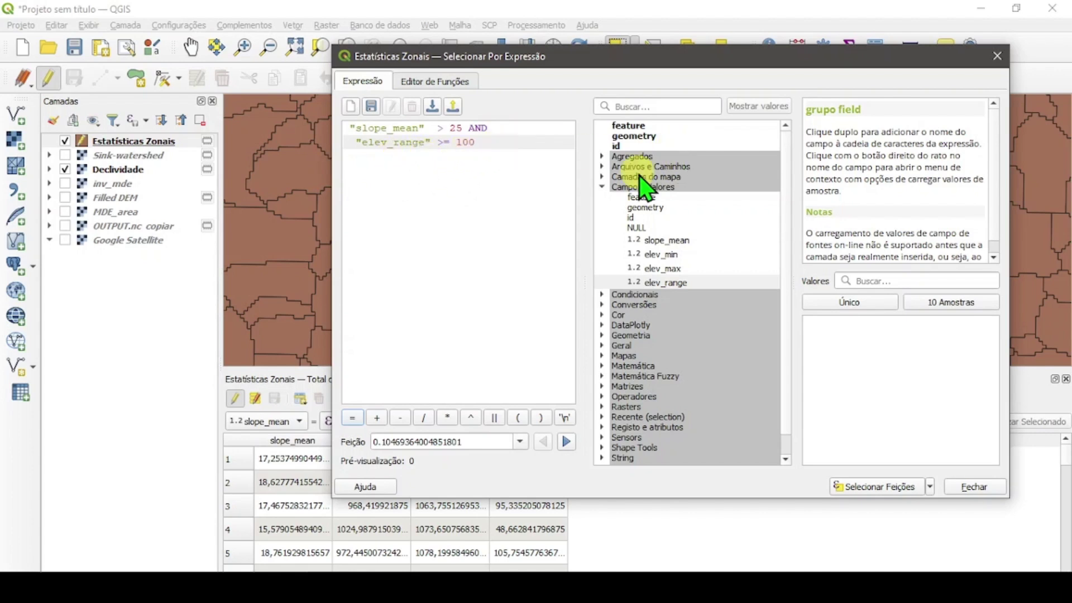
# Select the Estatísticas Zonais polygons matching the expression and close the selection dialog
pyautogui.click(875, 491)
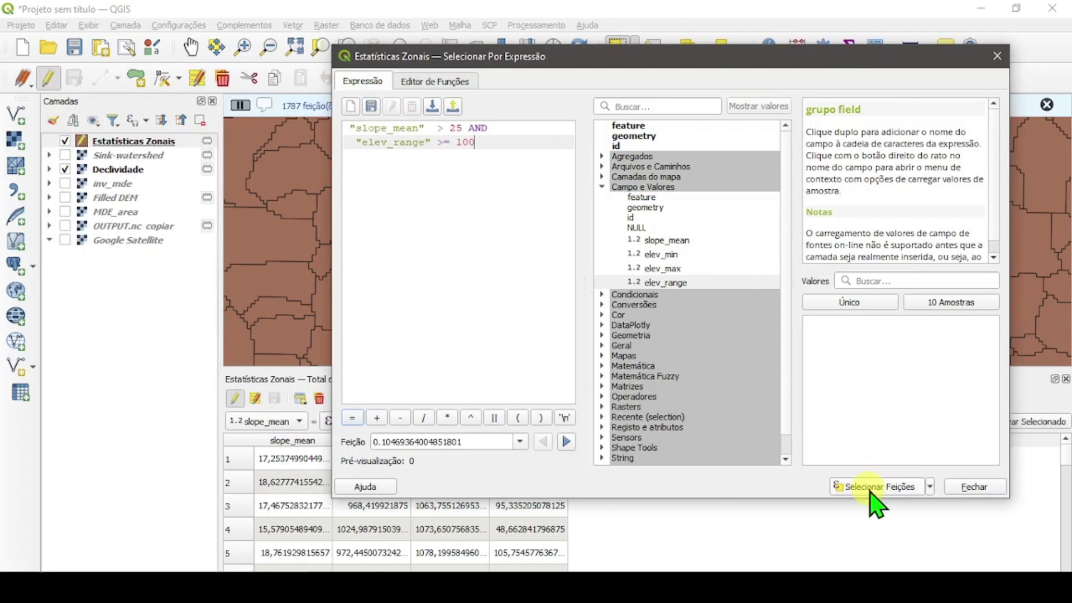
pyautogui.click(977, 490)
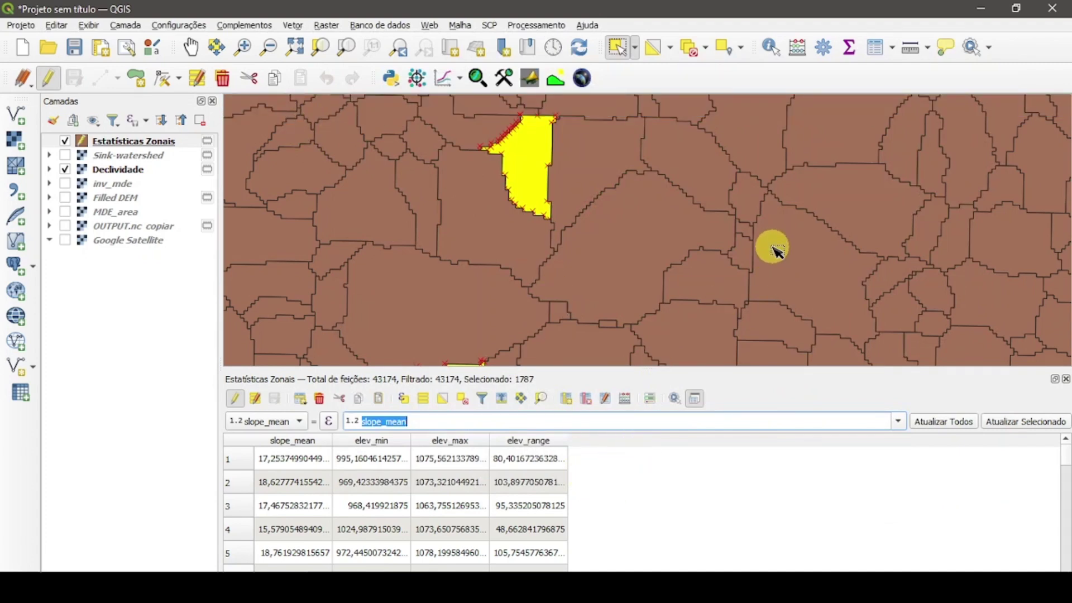
pyautogui.scroll(-1, 775, 250)
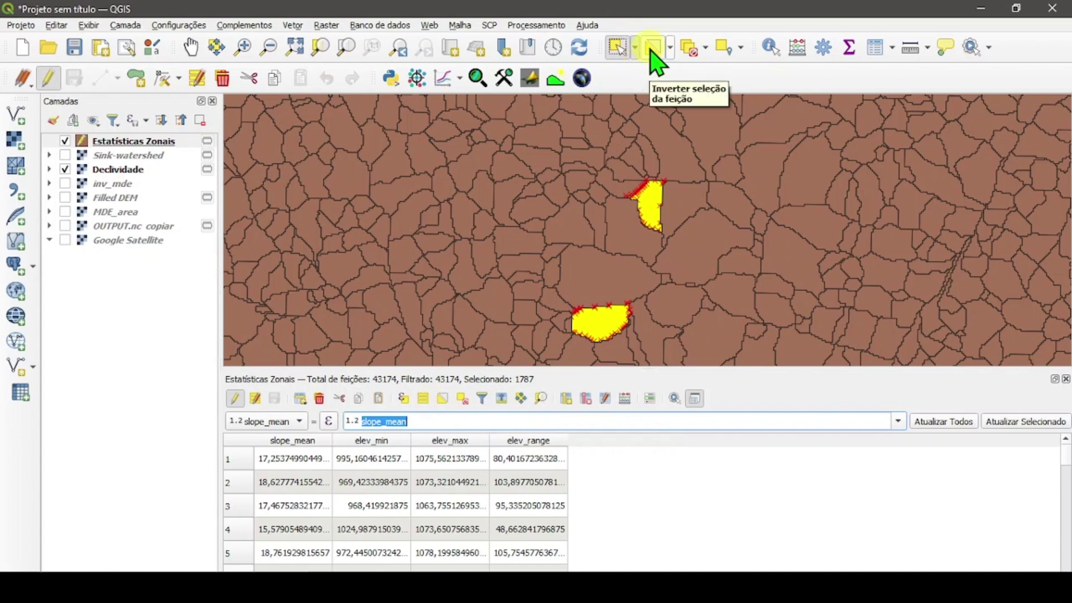
# Invert the selection to delete all polygons that do not meet the slope and elevation range criteria, and save the layer edits
pyautogui.click(444, 399)
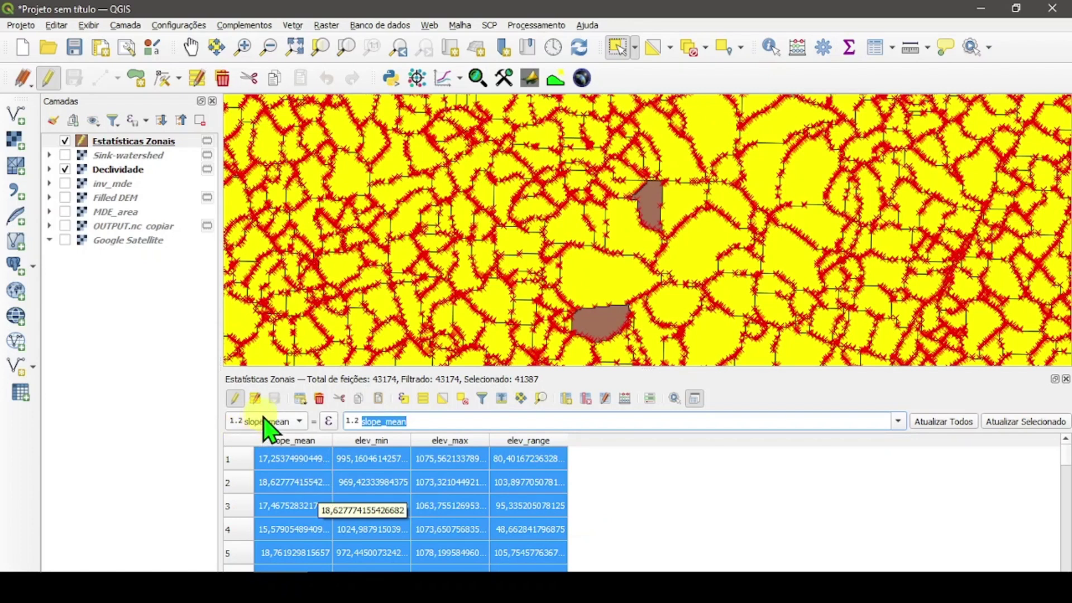
pyautogui.click(320, 398)
pyautogui.click(572, 367)
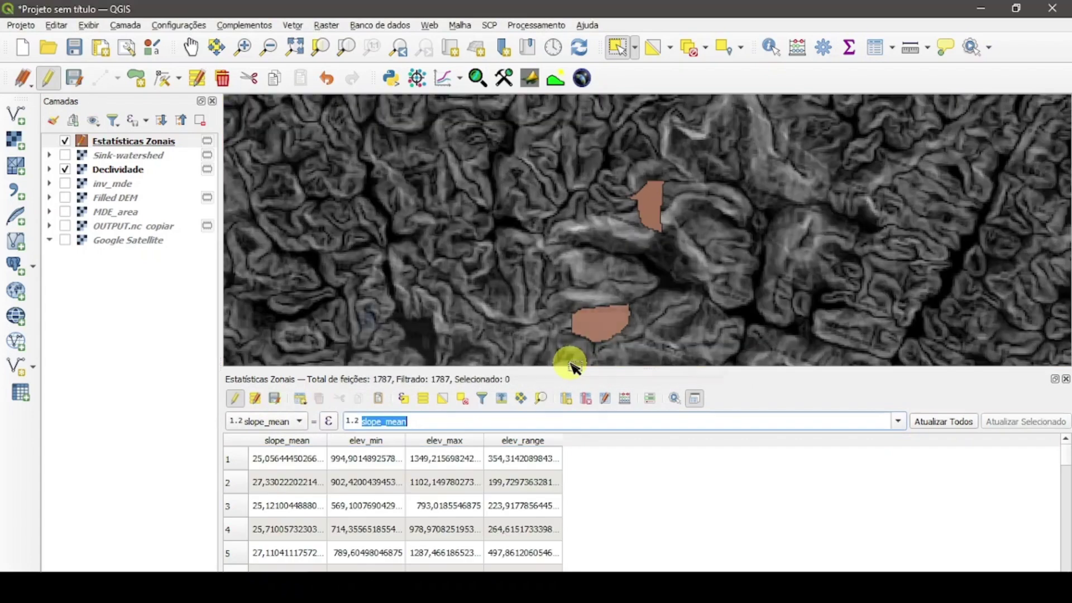
pyautogui.scroll(-2, 645, 241)
pyautogui.scroll(4, 645, 242)
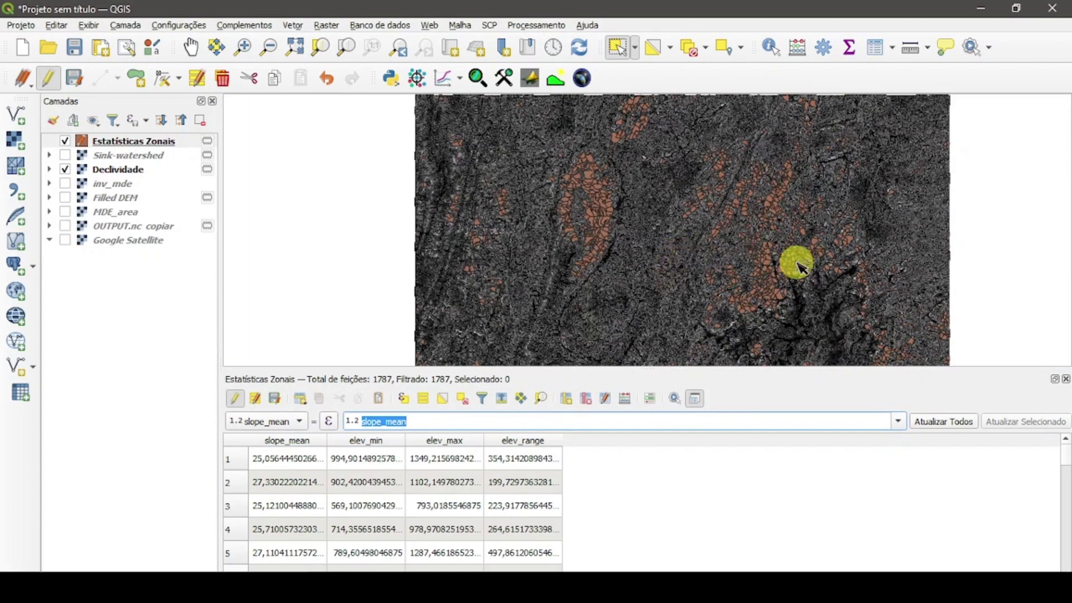
pyautogui.scroll(2, 797, 263)
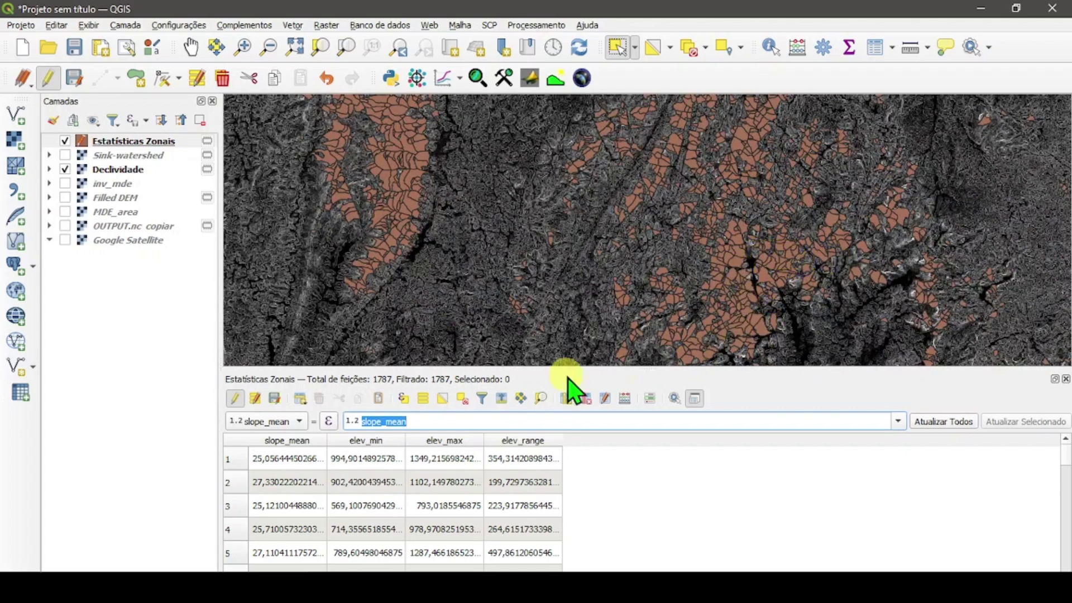
pyautogui.click(273, 398)
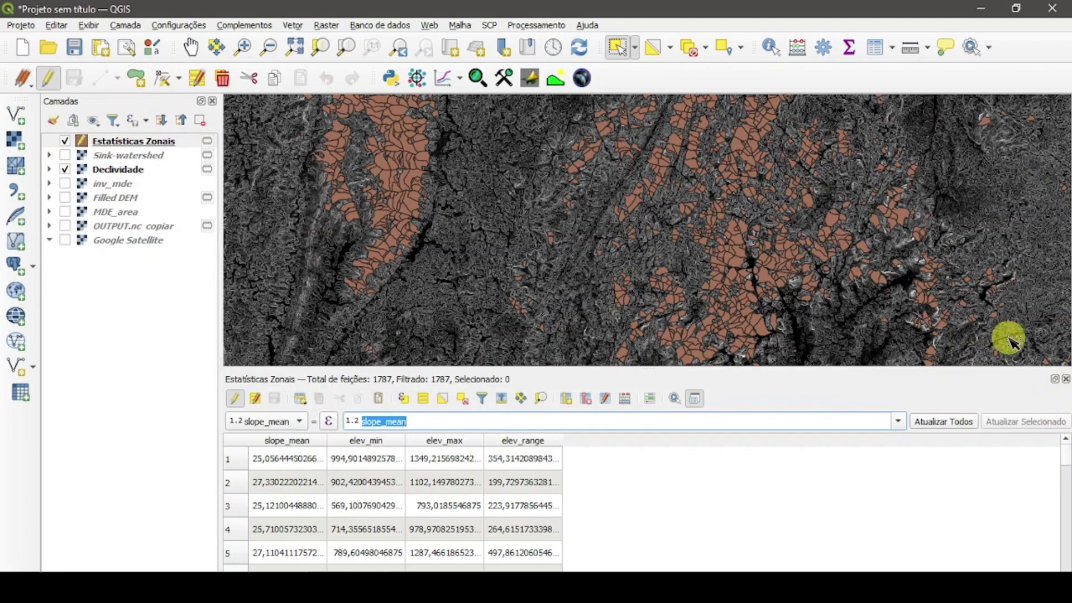
# Open the field calculator for the Estatísticas Zonais layer and enter the expression "elev_range" *2/3 for a new field
pyautogui.click(714, 500)
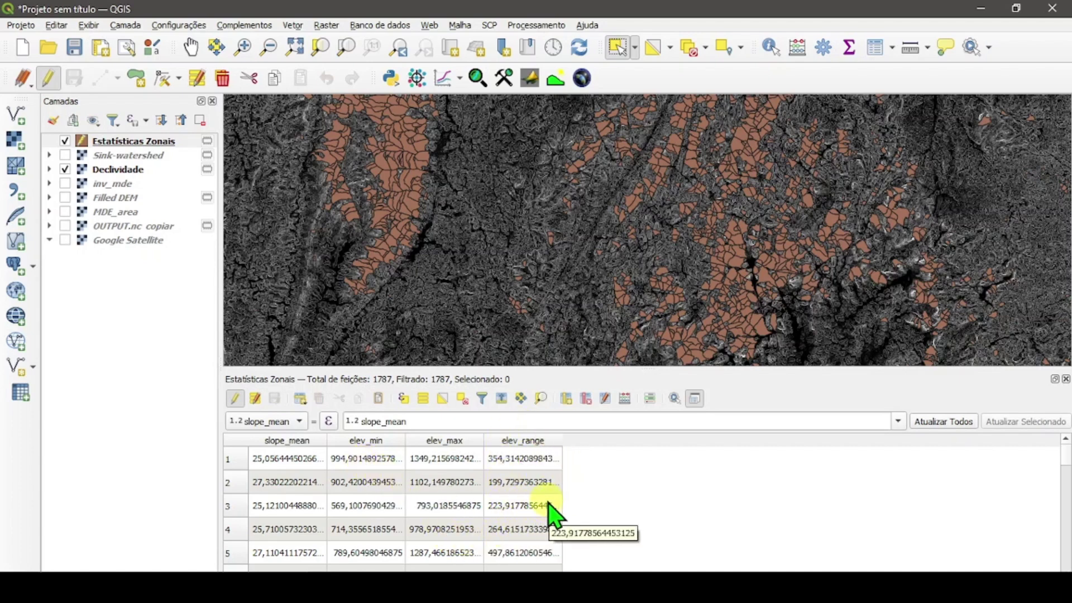
pyautogui.click(628, 401)
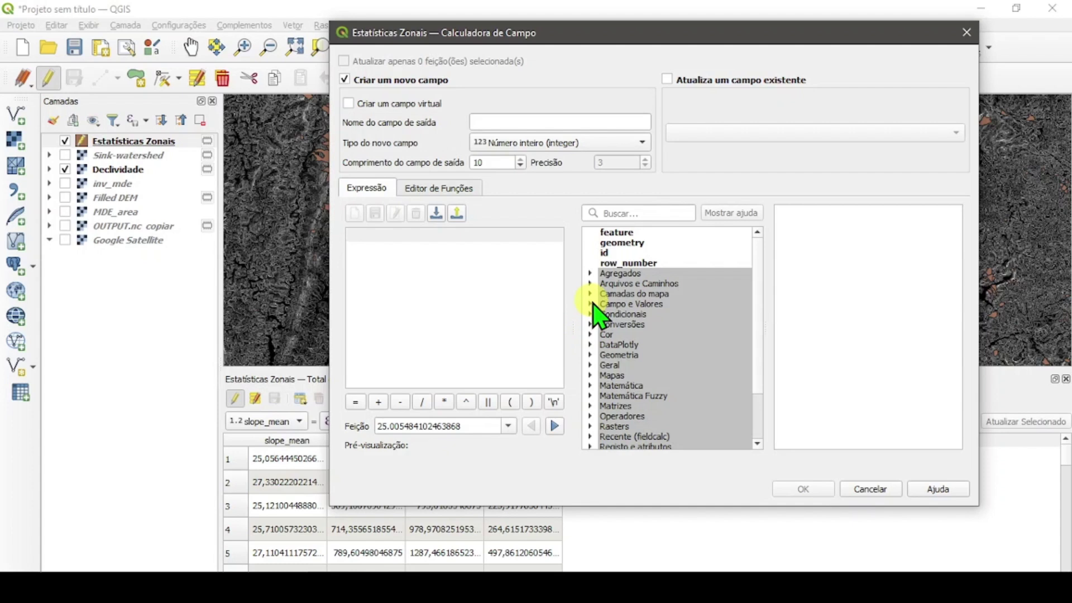
pyautogui.click(593, 304)
pyautogui.scroll(-1, 695, 380)
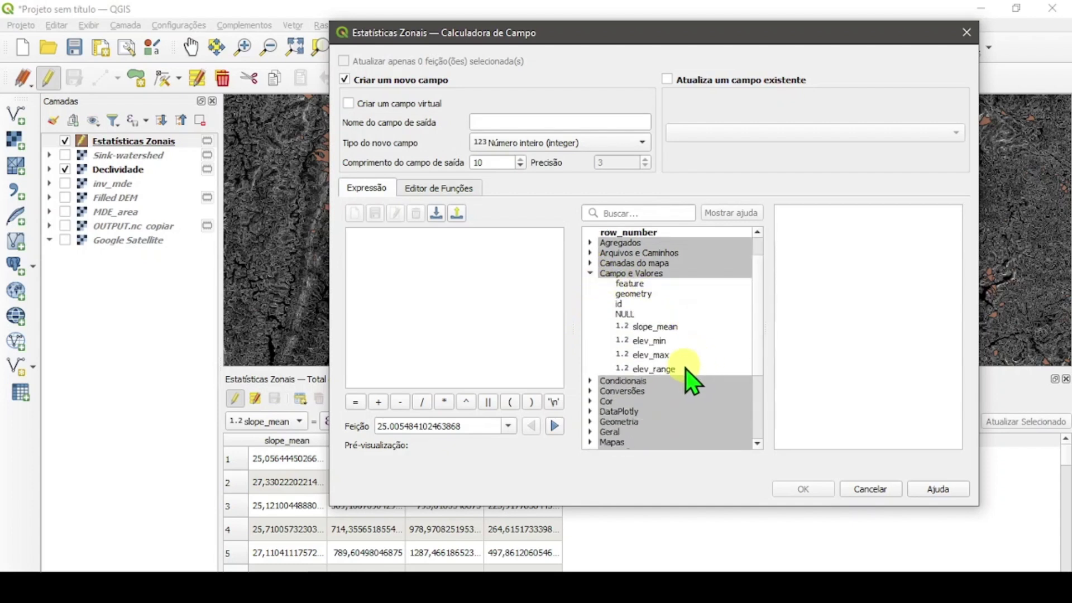
pyautogui.doubleClick(674, 370)
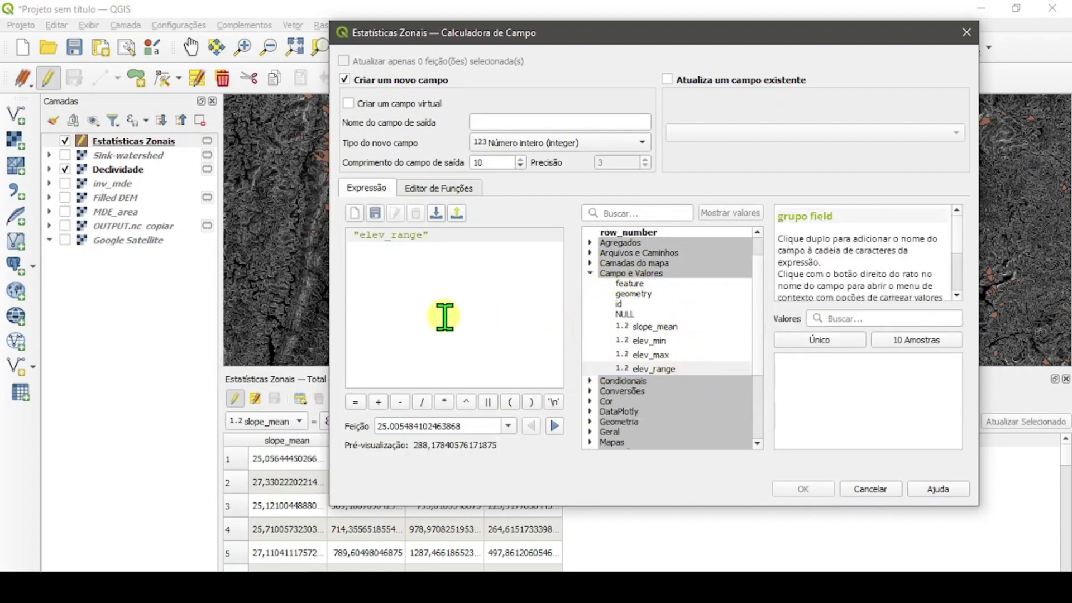
pyautogui.write('*')
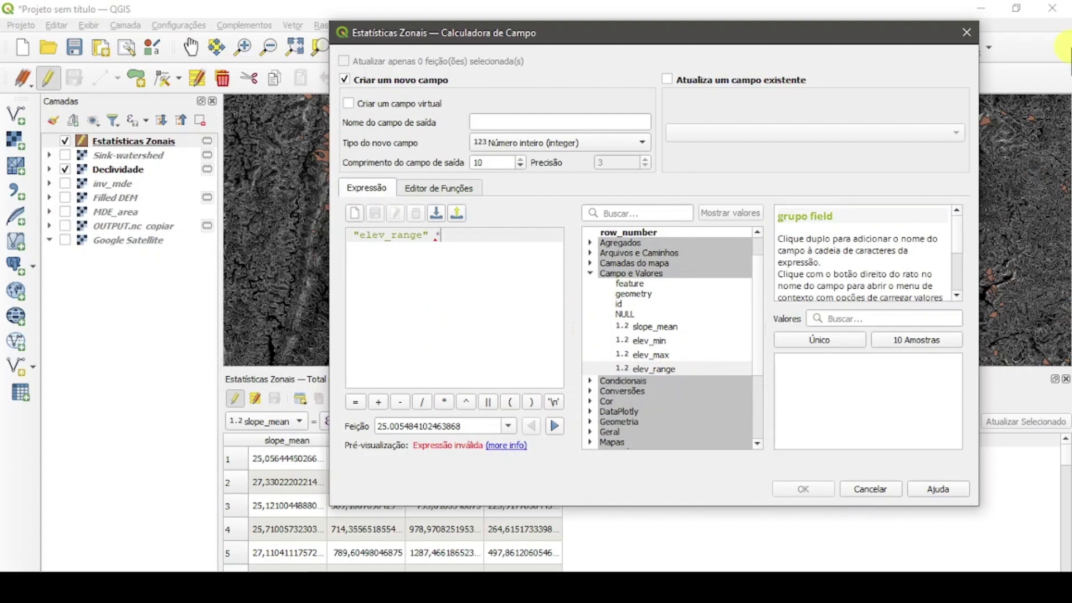
pyautogui.write('2/3')
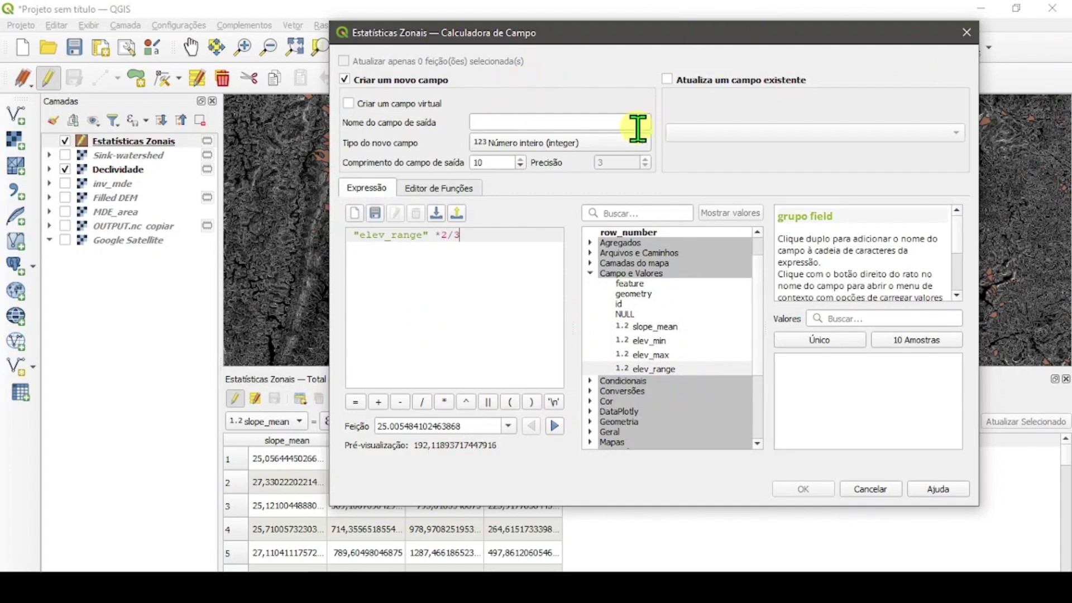
# Set the new field's type to Número decimal (real) with a precision of 2
pyautogui.click(616, 146)
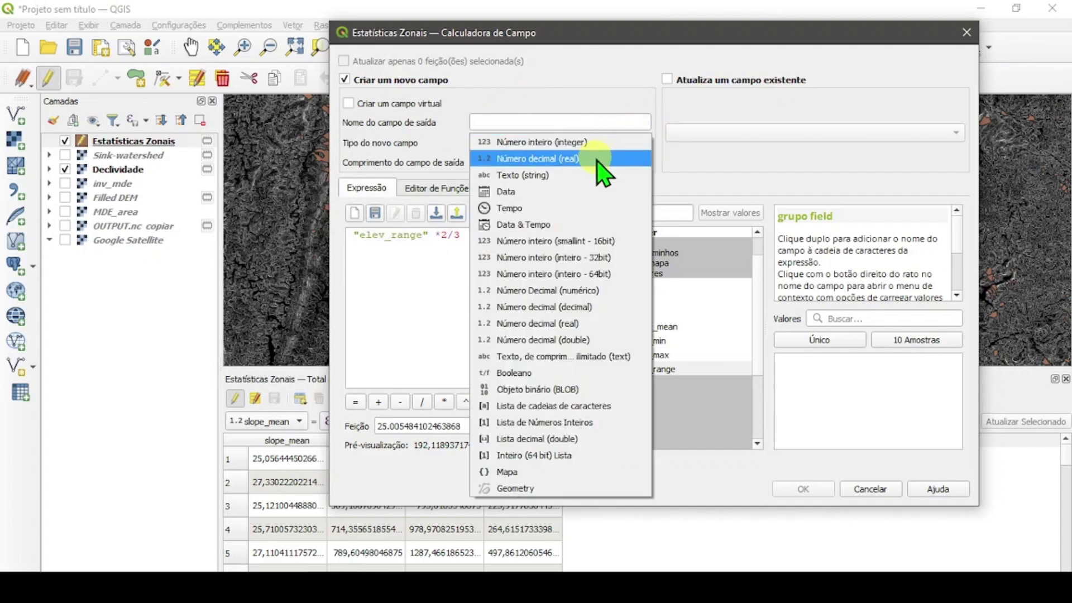
pyautogui.click(603, 168)
pyautogui.click(646, 166)
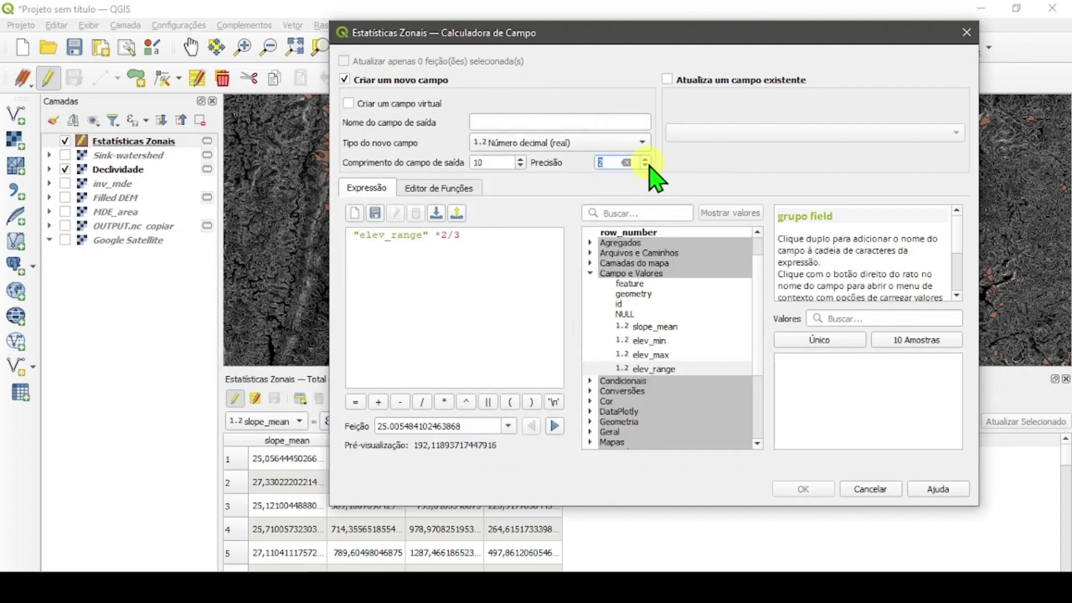
pyautogui.click(581, 122)
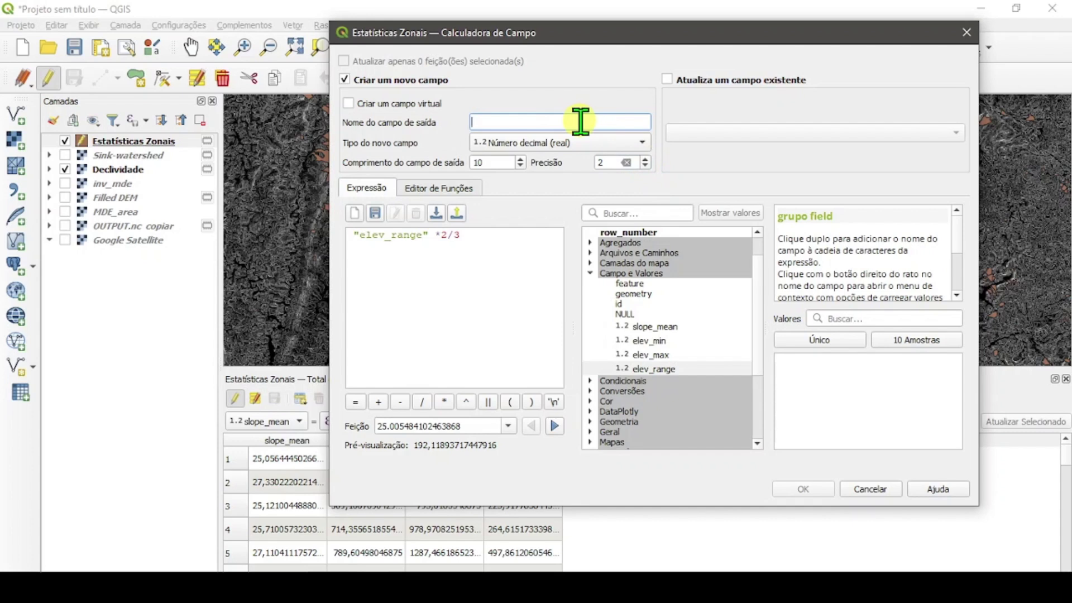
pyautogui.write('tronco_topo')
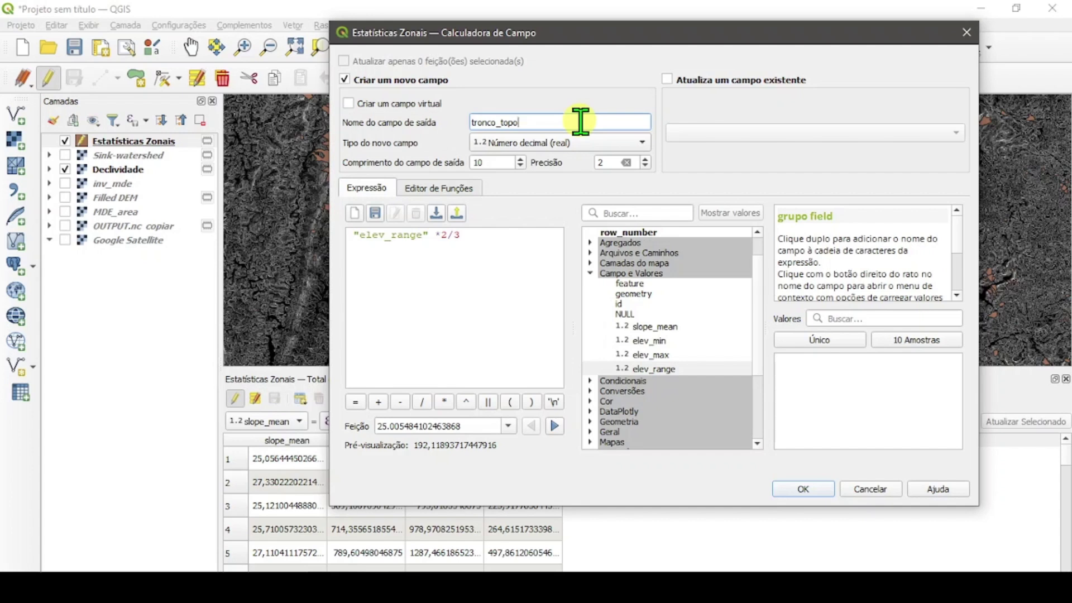
pyautogui.press('BackSpace')
pyautogui.press('BackSpace')
pyautogui.press('BackSpace')
pyautogui.press('BackSpace')
pyautogui.press('BackSpace')
pyautogui.press('BackSpace')
pyautogui.press('BackSpace')
pyautogui.press('BackSpace')
pyautogui.press('BackSpace')
pyautogui.press('BackSpace')
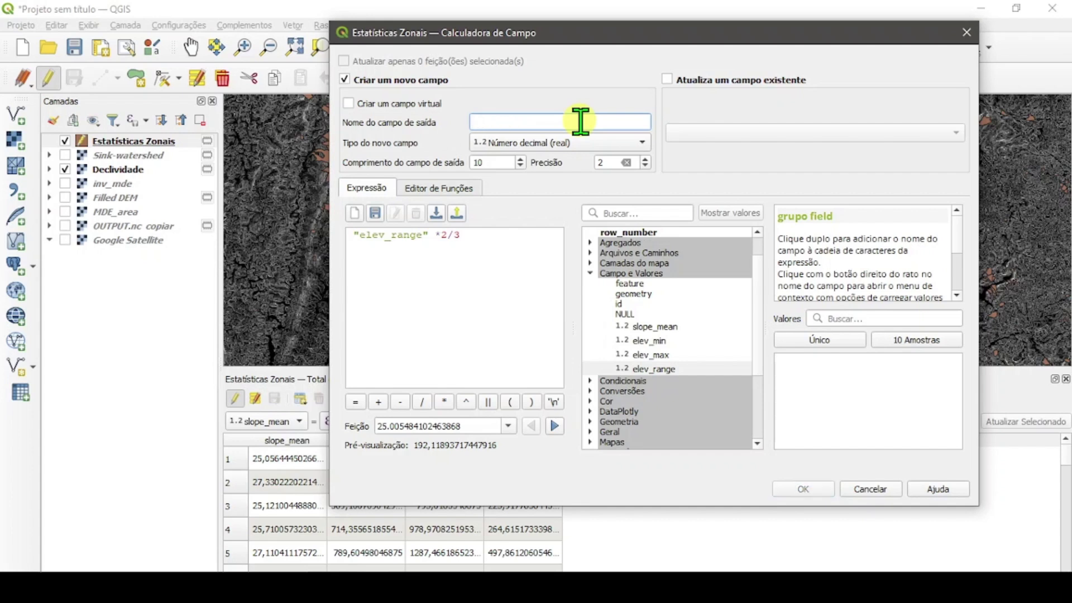
pyautogui.write('base_terco_final')
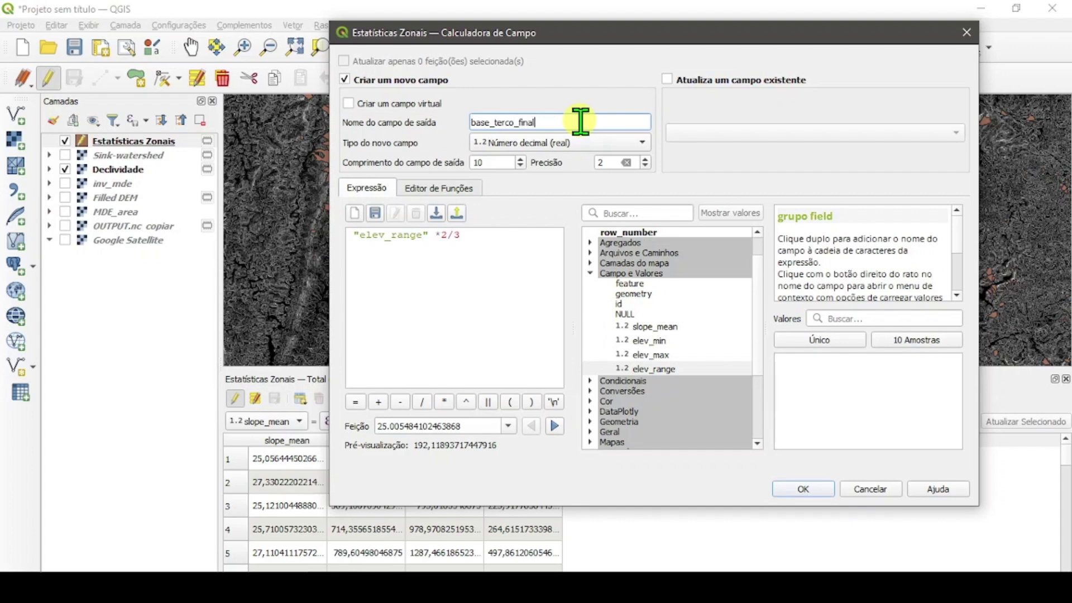
pyautogui.press('BackSpace')
pyautogui.press('BackSpace')
pyautogui.press('BackSpace')
pyautogui.press('BackSpace')
pyautogui.press('BackSpace')
pyautogui.press('BackSpace')
pyautogui.press('BackSpace')
pyautogui.press('BackSpace')
pyautogui.press('BackSpace')
pyautogui.press('BackSpace')
pyautogui.press('BackSpace')
pyautogui.press('BackSpace')
pyautogui.press('BackSpace')
pyautogui.press('BackSpace')
pyautogui.press('BackSpace')
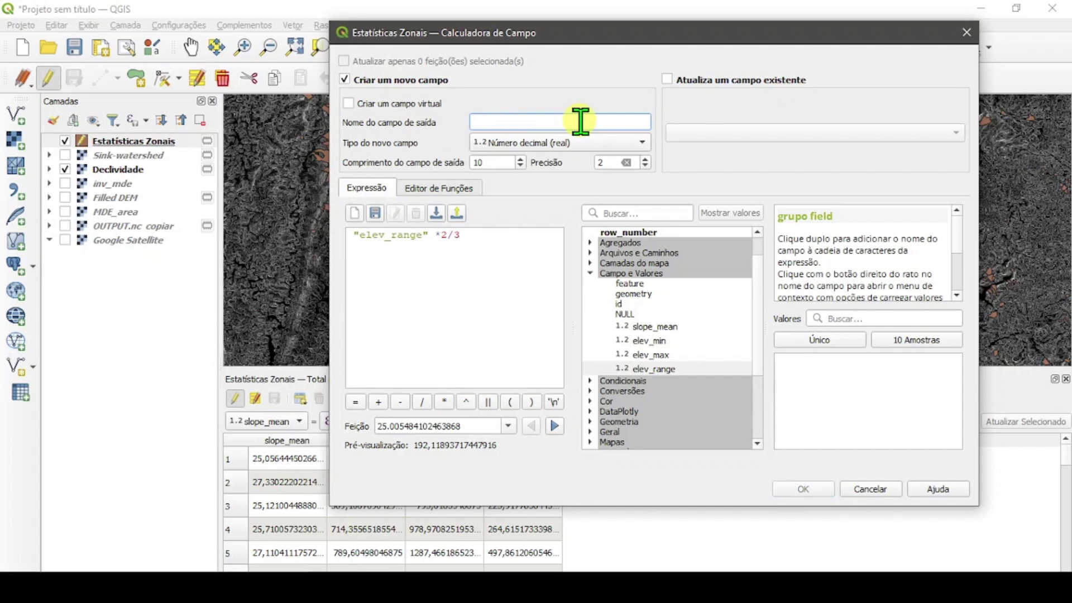
# Name the output field topo_tronco and calculate it with the expression ("elev_range" *2/3) + "elev_min"
pyautogui.write('topo_tronco')
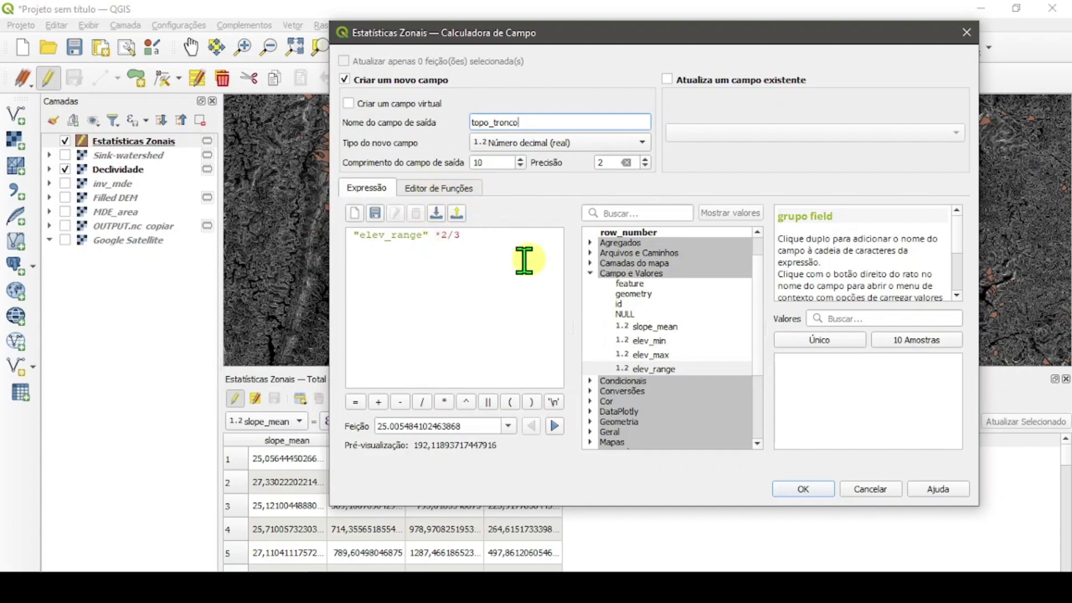
pyautogui.click(483, 241)
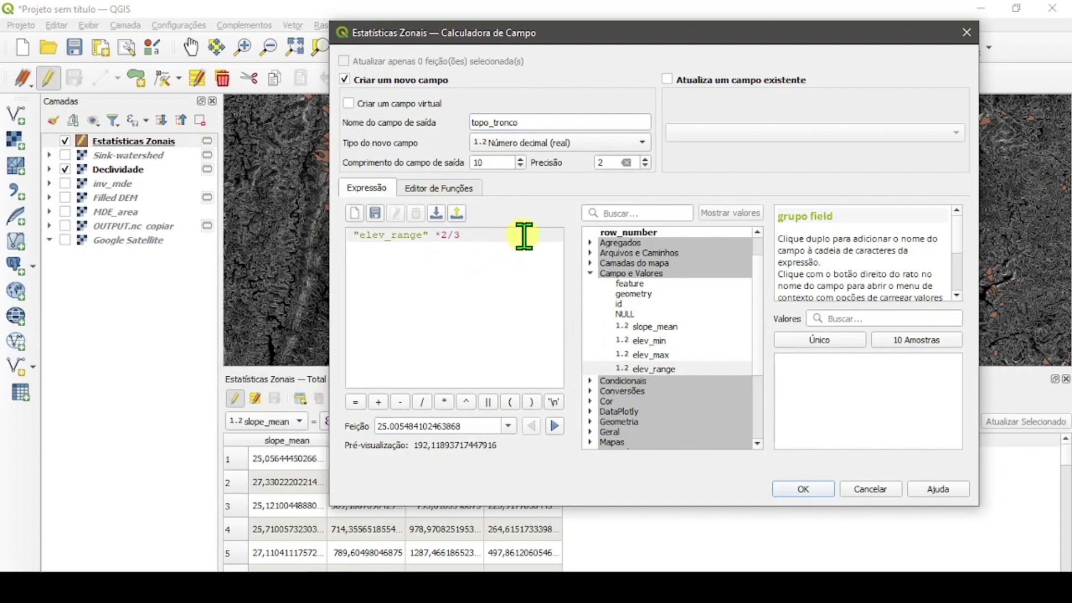
pyautogui.write('+')
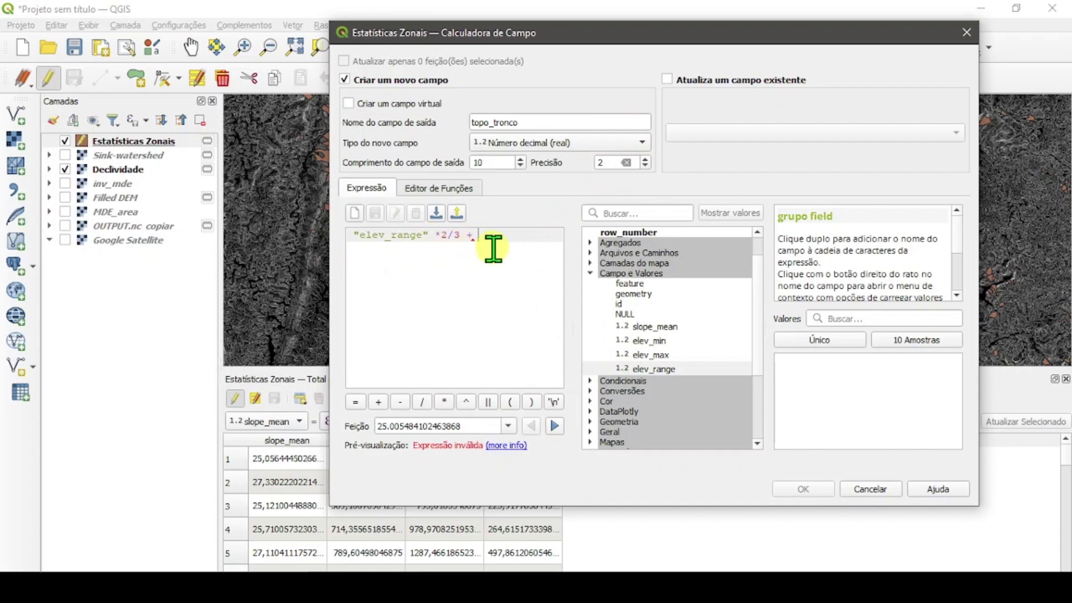
pyautogui.click(351, 235)
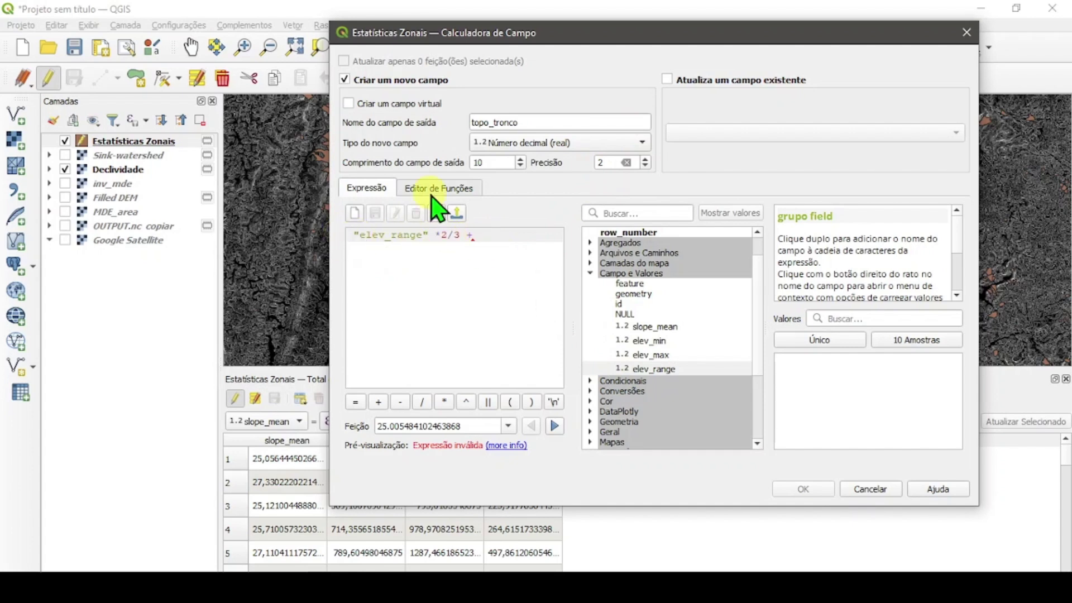
pyautogui.write('(')
pyautogui.click(523, 241)
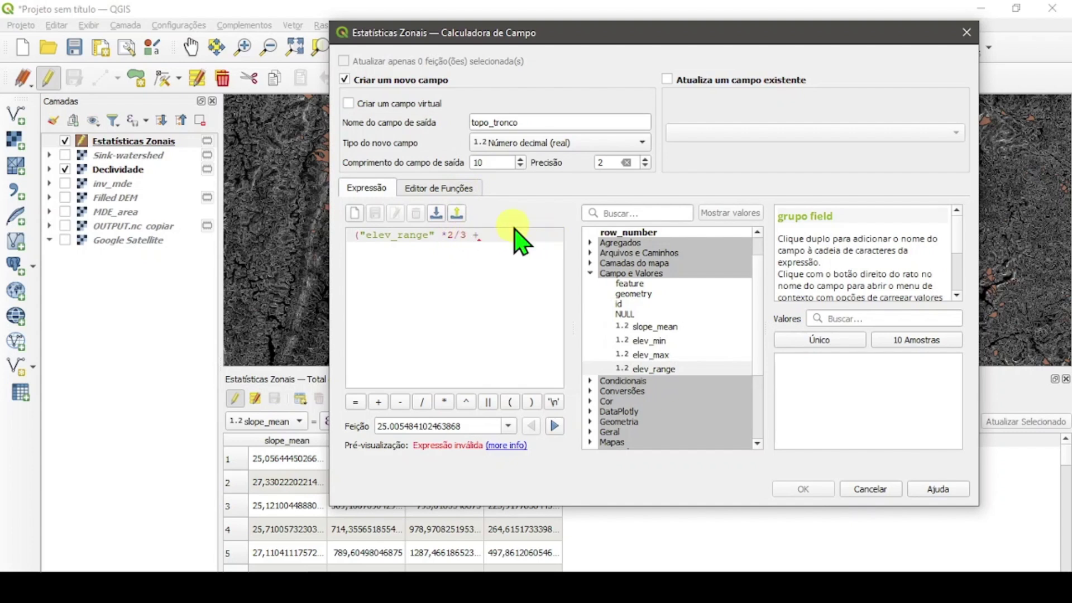
pyautogui.write(')')
pyautogui.click(538, 246)
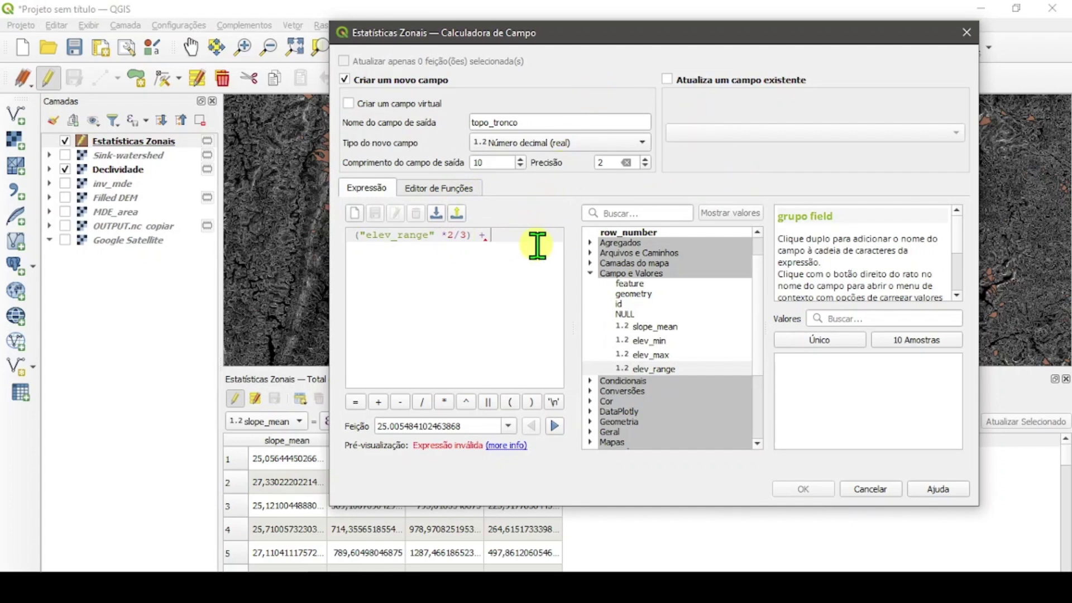
pyautogui.doubleClick(649, 341)
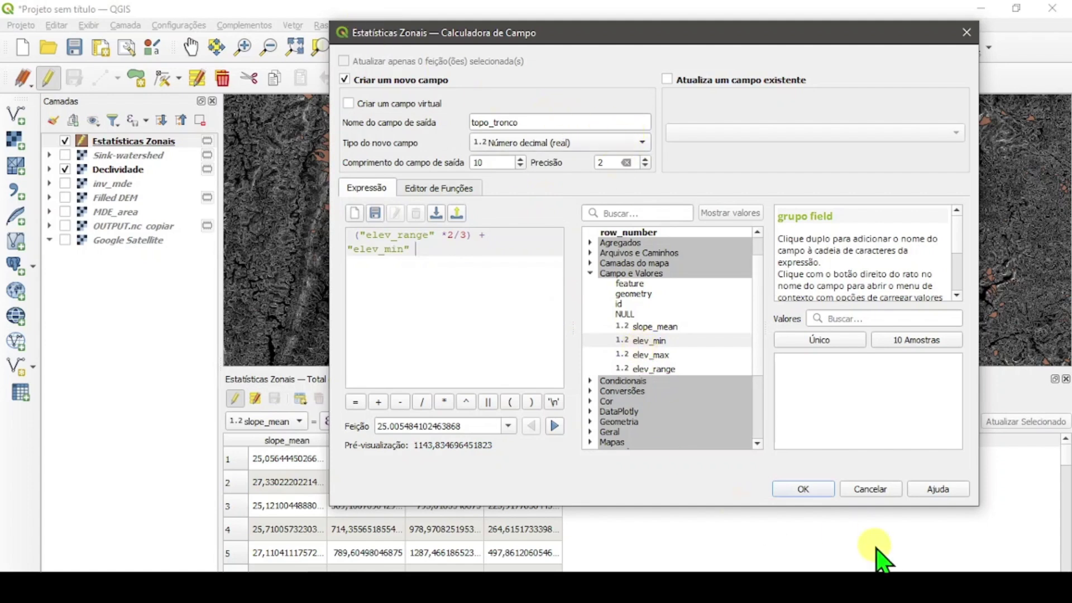
pyautogui.click(807, 490)
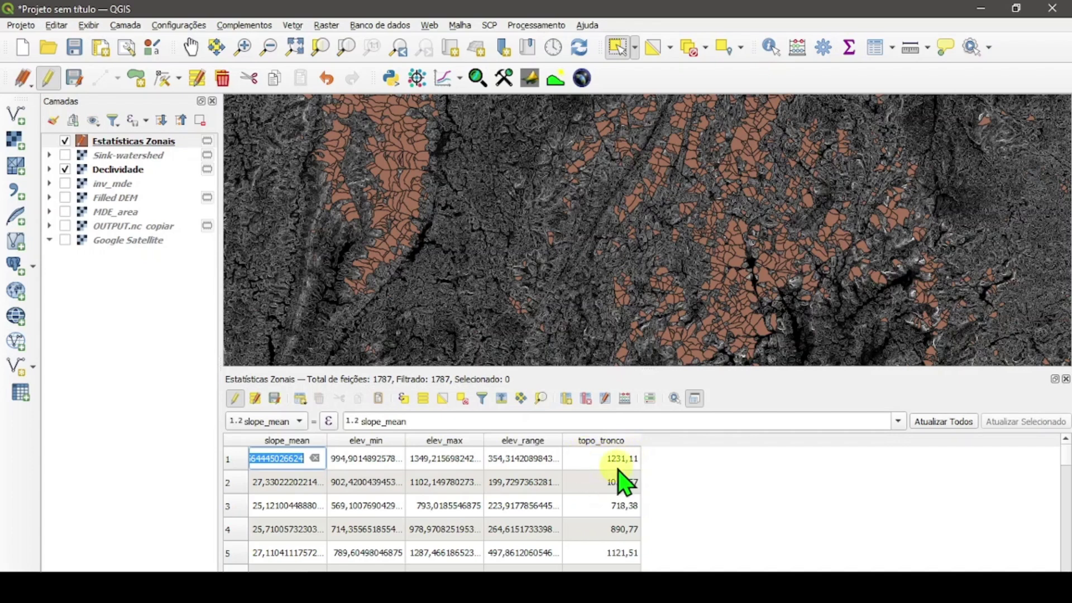
pyautogui.click(602, 458)
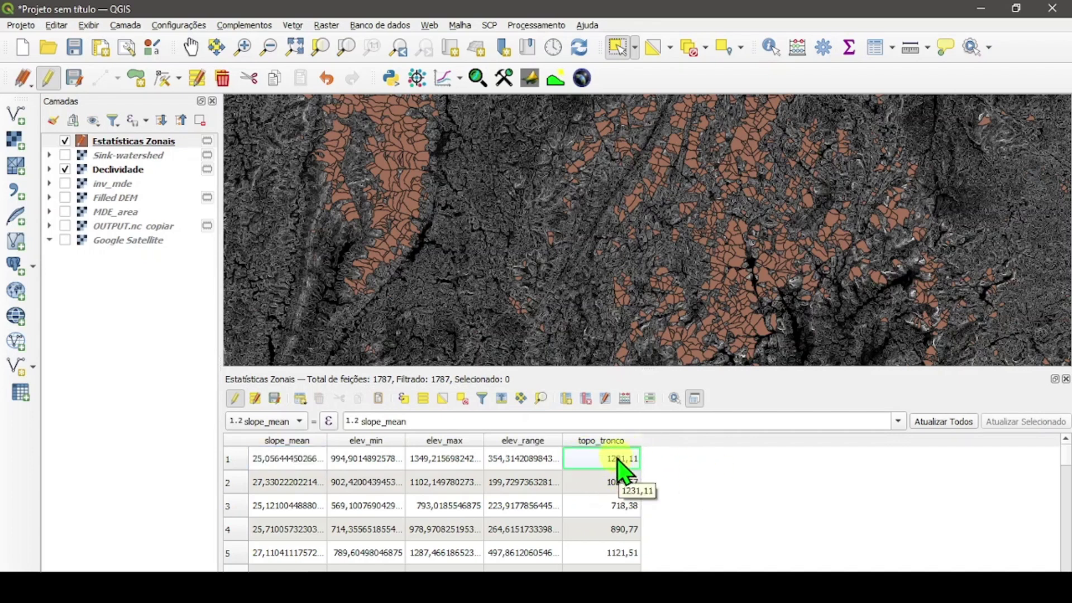
# Set up another calculated field named base_terco, of type Número decimal (real) with precision 2
pyautogui.click(623, 399)
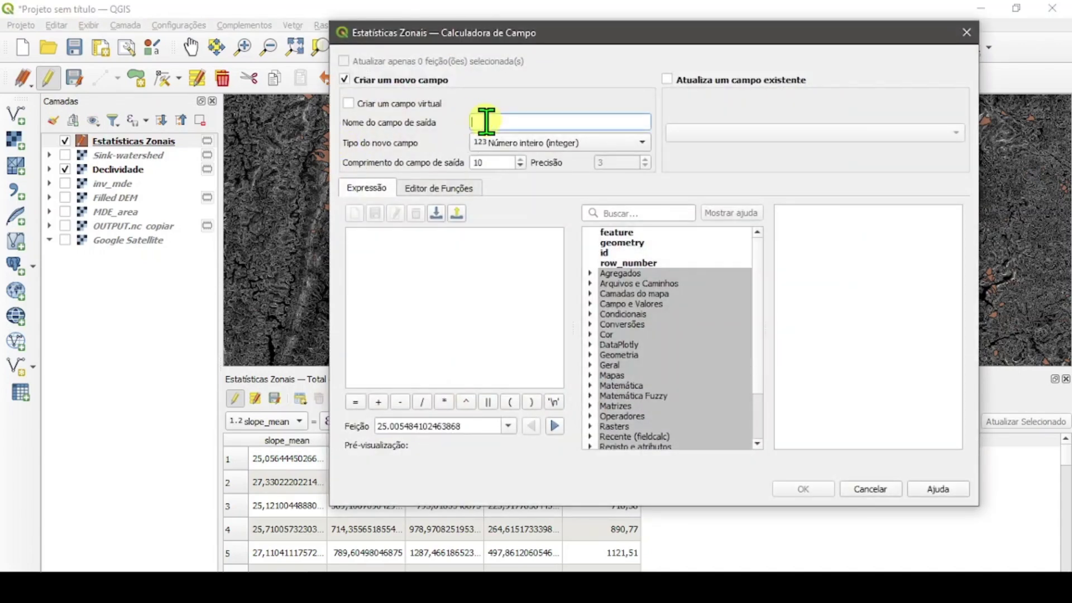
pyautogui.write('bas')
pyautogui.write('_teco')
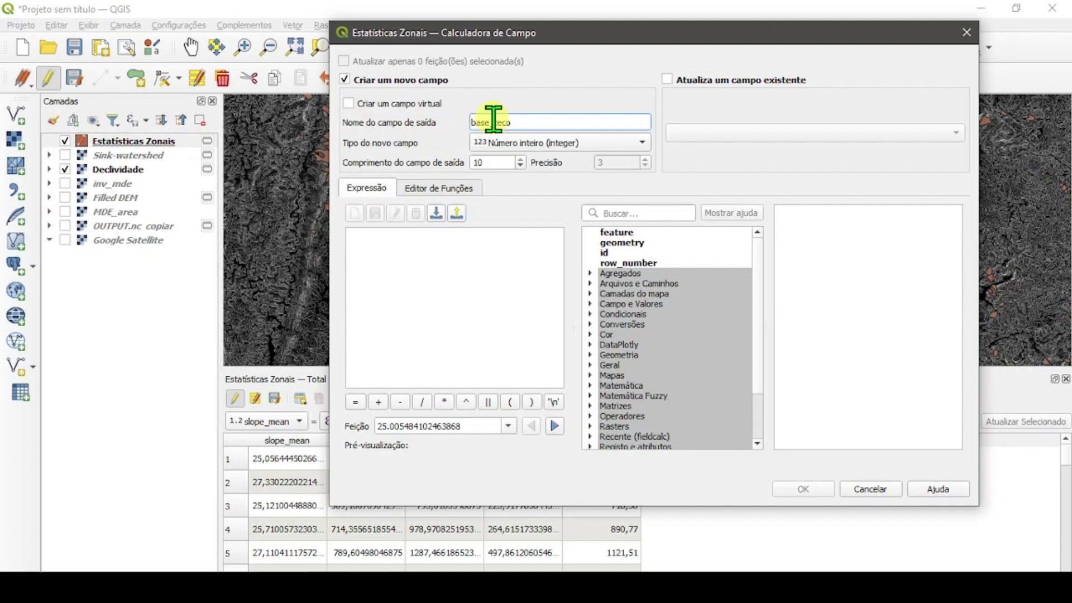
pyautogui.press('BackSpace')
pyautogui.press('BackSpace')
pyautogui.write('rco')
pyautogui.click(550, 144)
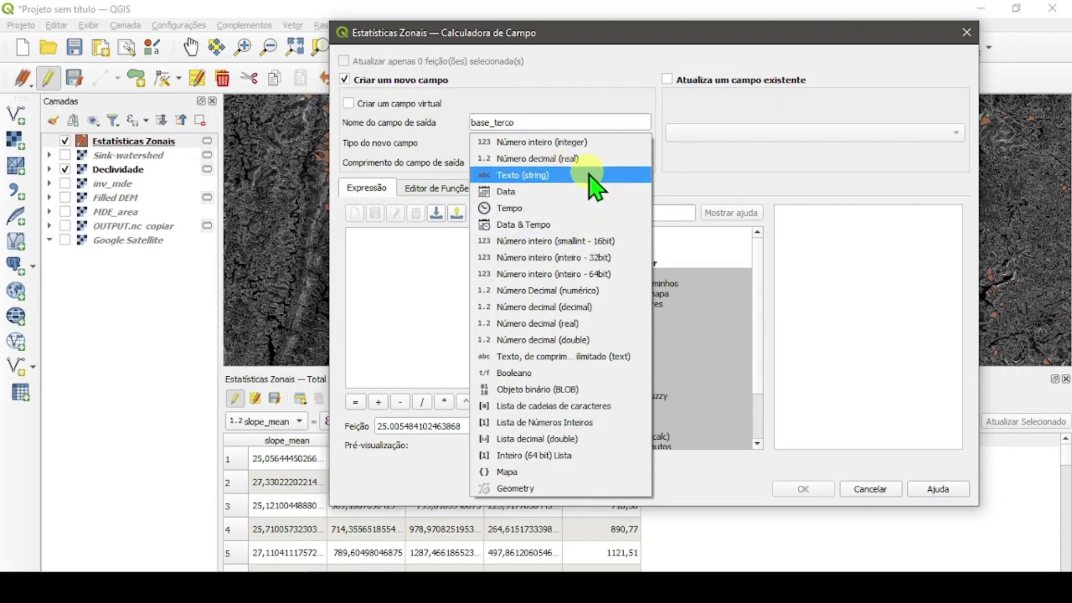
pyautogui.click(587, 160)
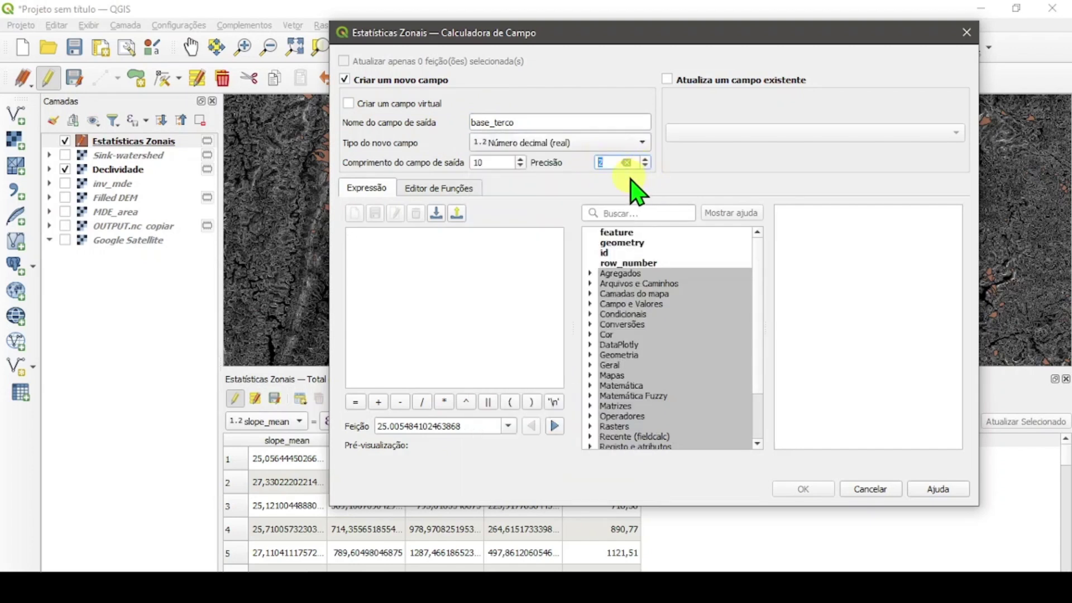
# Calculate base_terco with the expression "elev_max" - ( "elev_range" *1/3), and save and end the layer's editing
pyautogui.click(491, 265)
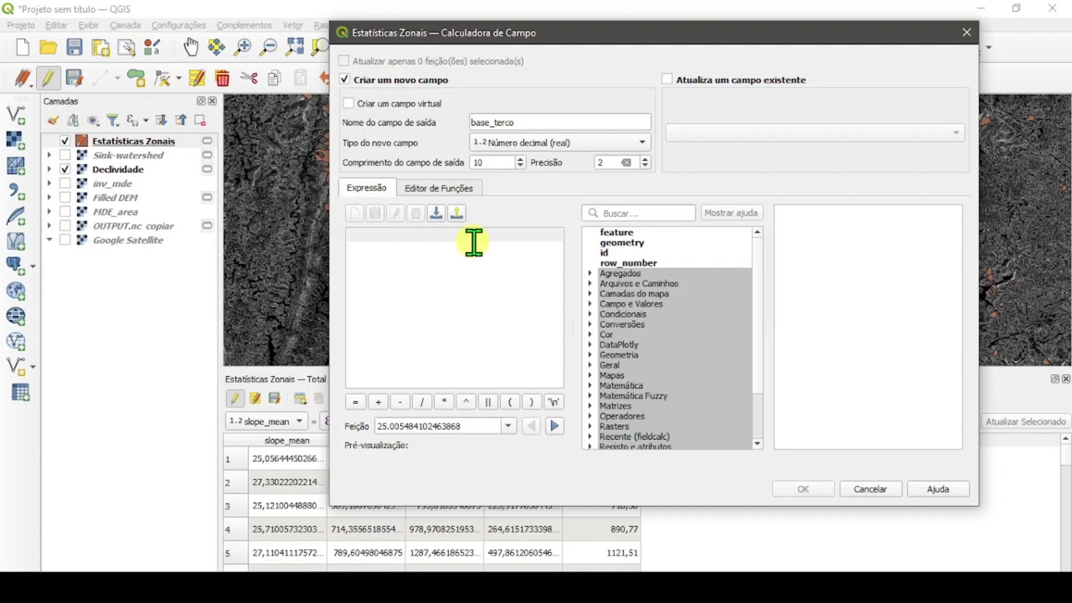
pyautogui.click(592, 305)
pyautogui.scroll(-1, 670, 330)
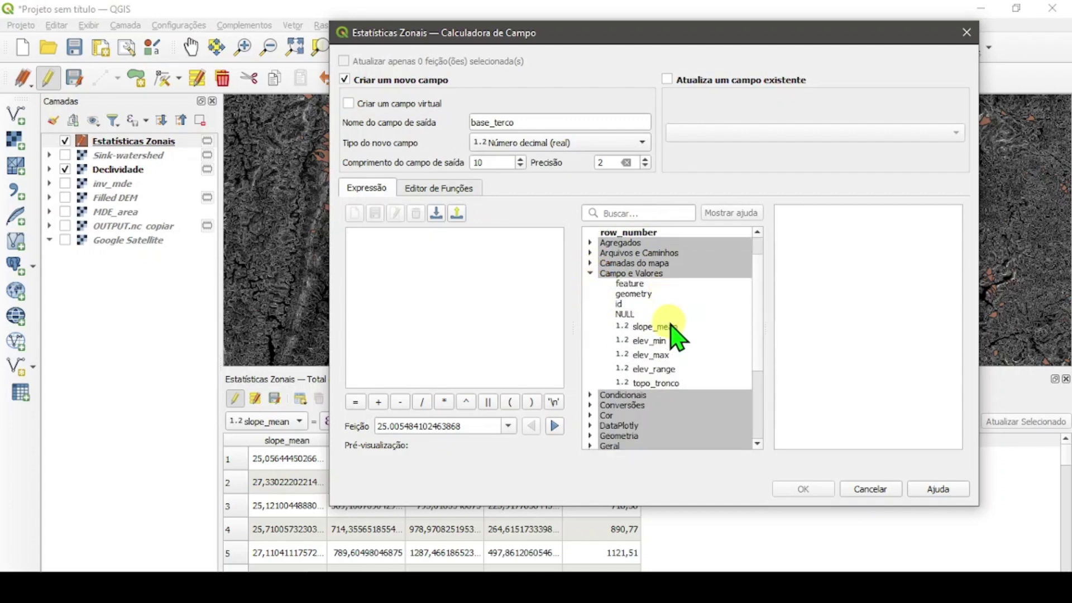
pyautogui.doubleClick(652, 355)
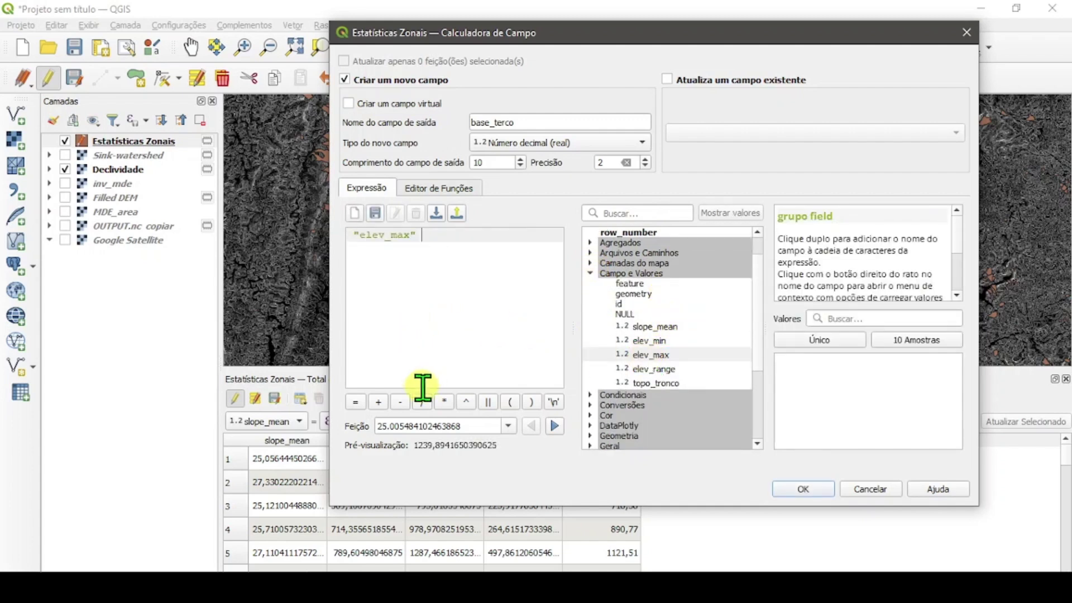
pyautogui.click(400, 402)
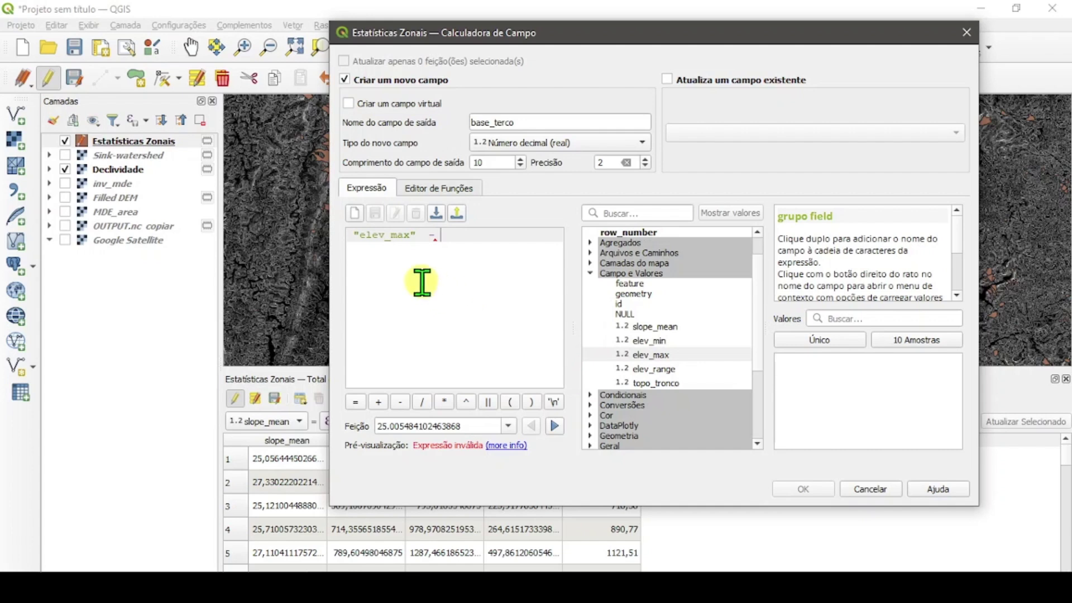
pyautogui.doubleClick(432, 235)
pyautogui.press('BackSpace')
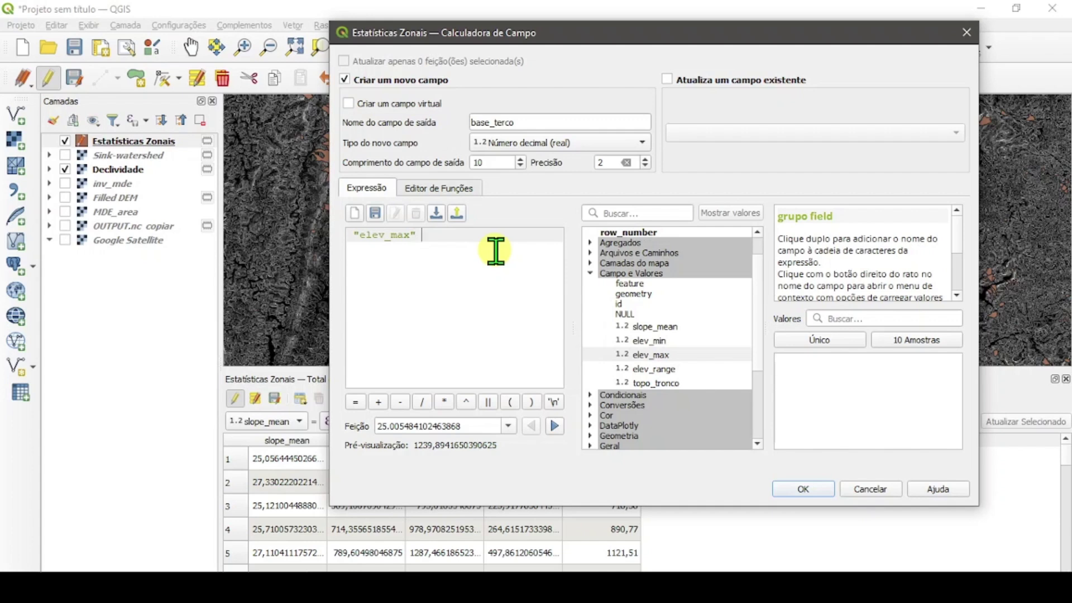
pyautogui.write('- (')
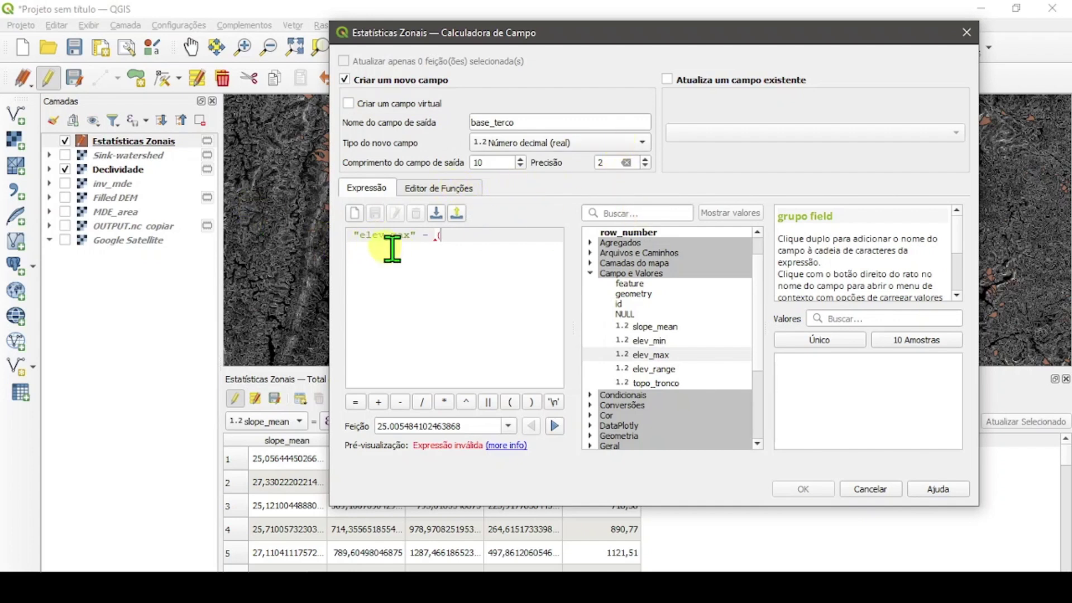
pyautogui.doubleClick(660, 369)
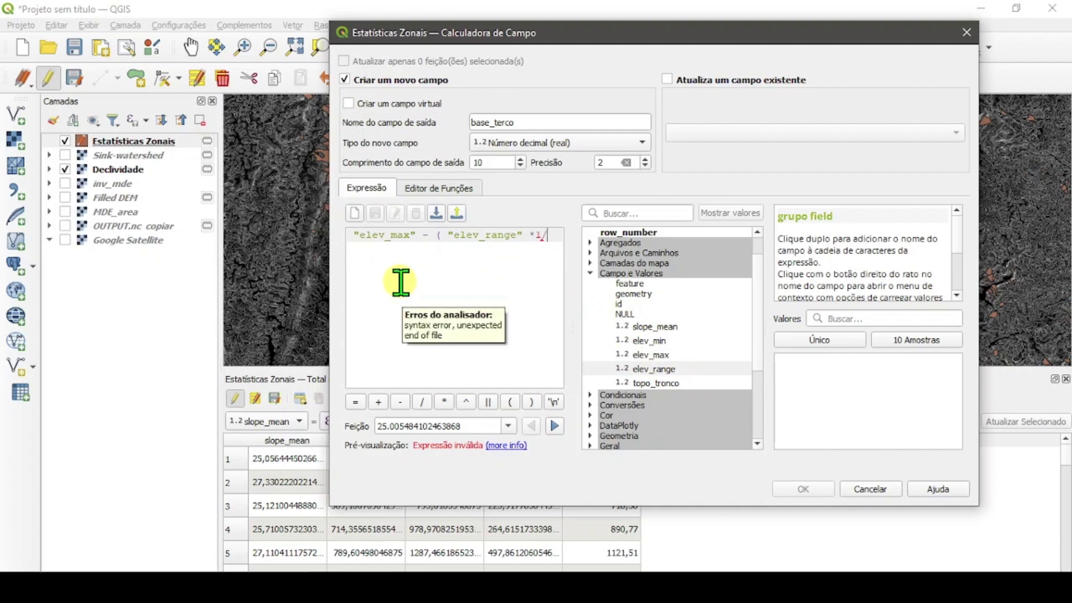
pyautogui.write('*1/3)')
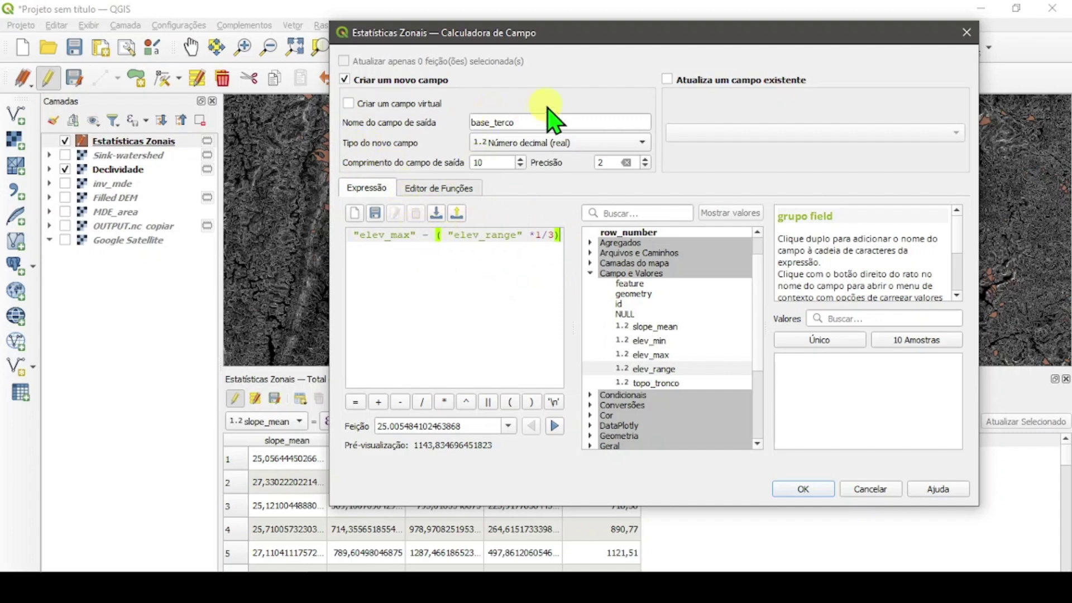
pyautogui.click(805, 489)
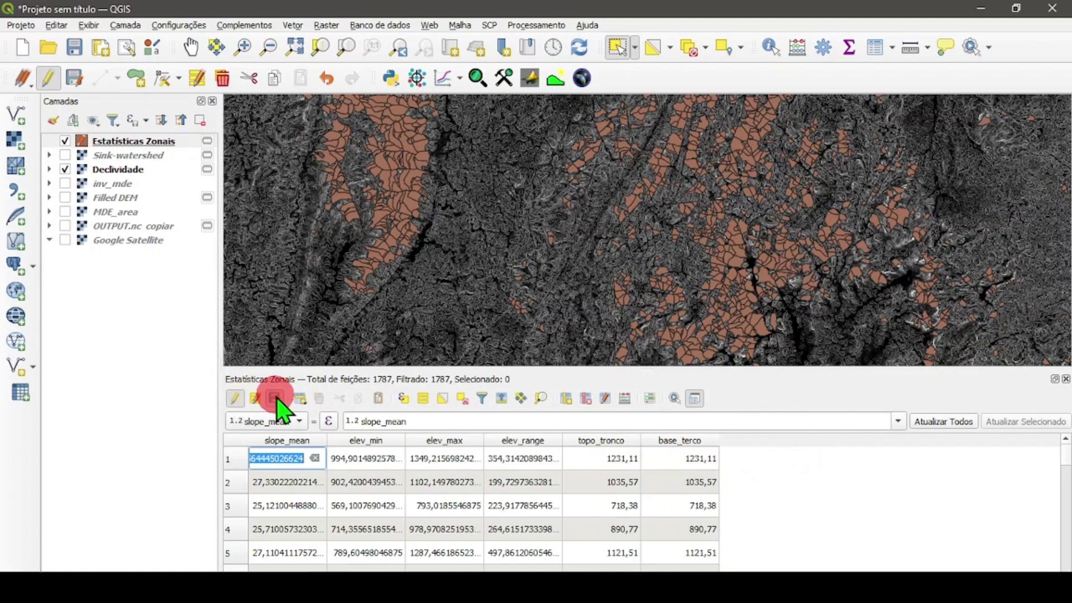
pyautogui.click(237, 398)
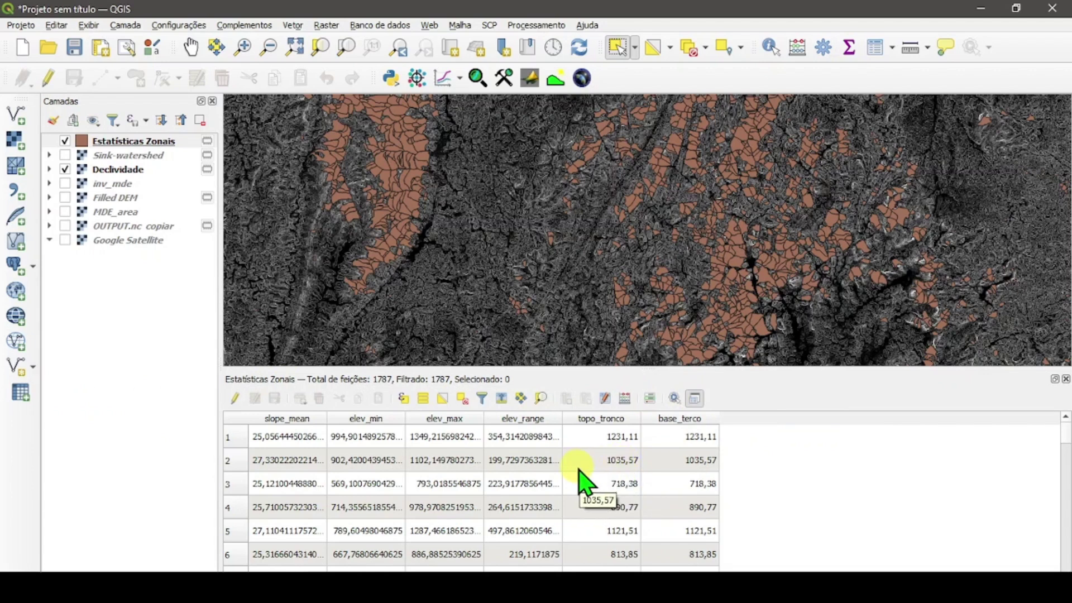
# Search the processing toolbox for v.to.rast and open that GRASS tool
pyautogui.click(536, 25)
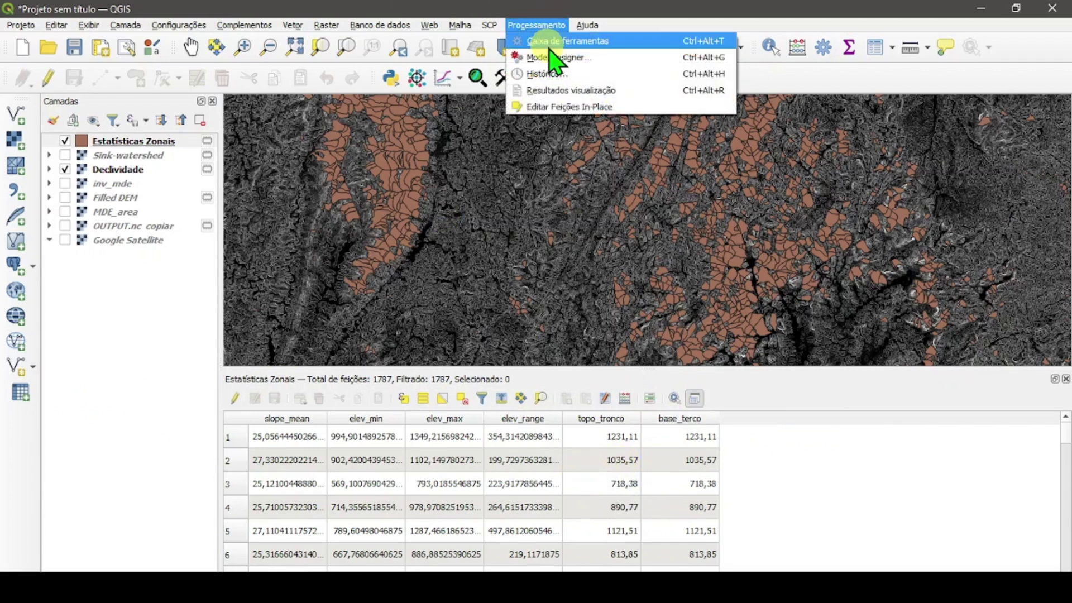
pyautogui.click(554, 40)
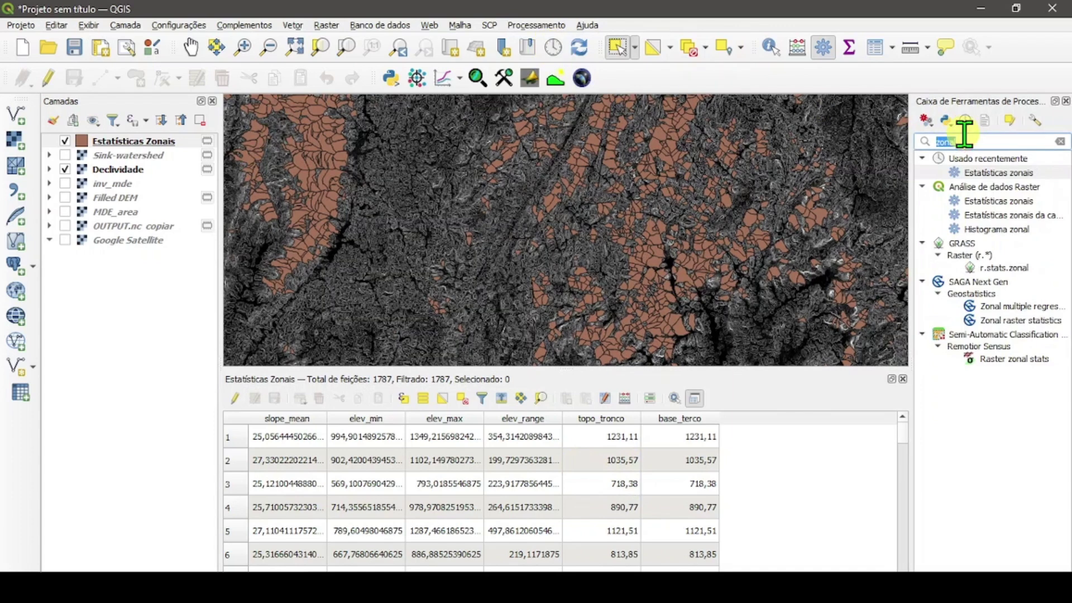
pyautogui.write('v.to')
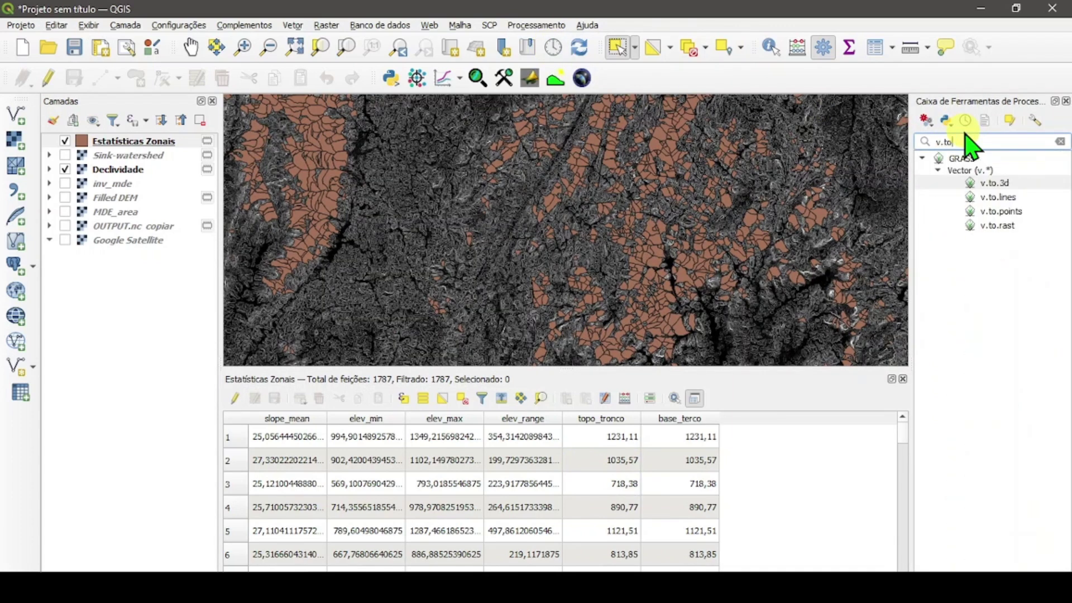
pyautogui.write('.rast')
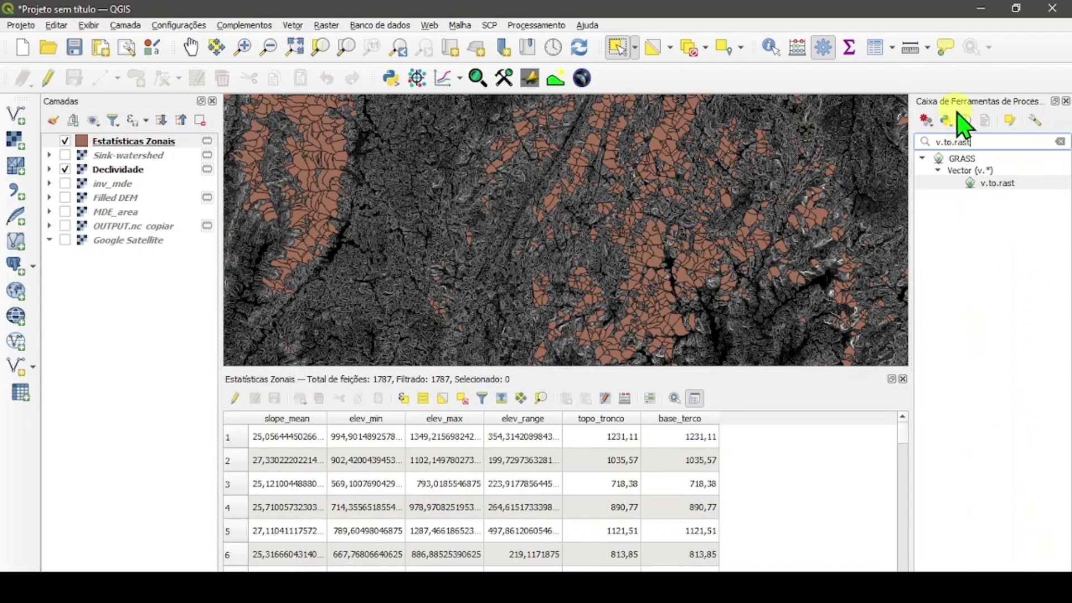
pyautogui.doubleClick(991, 183)
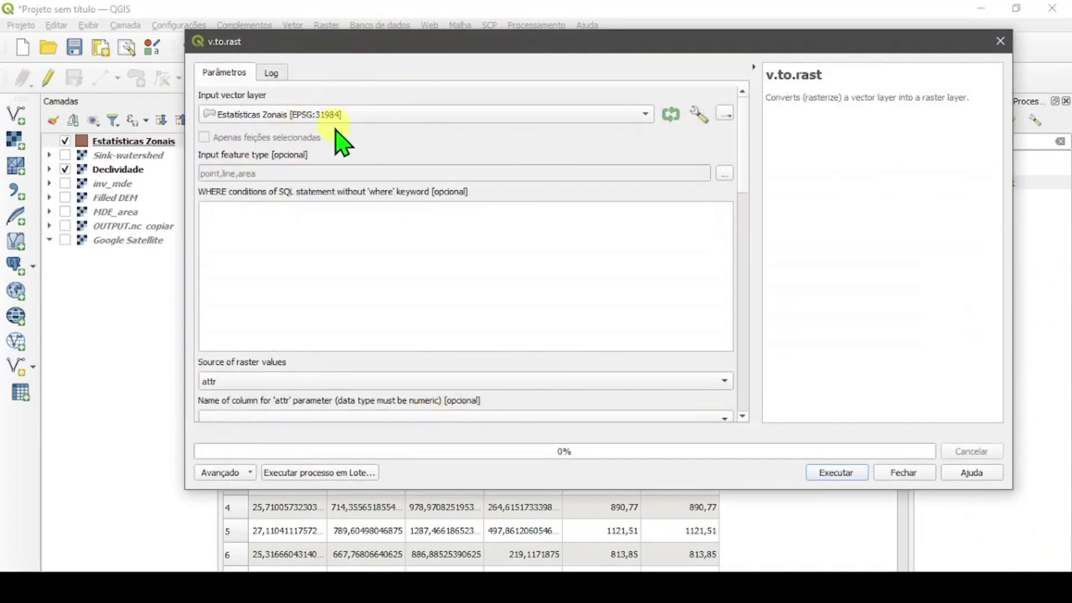
pyautogui.click(724, 175)
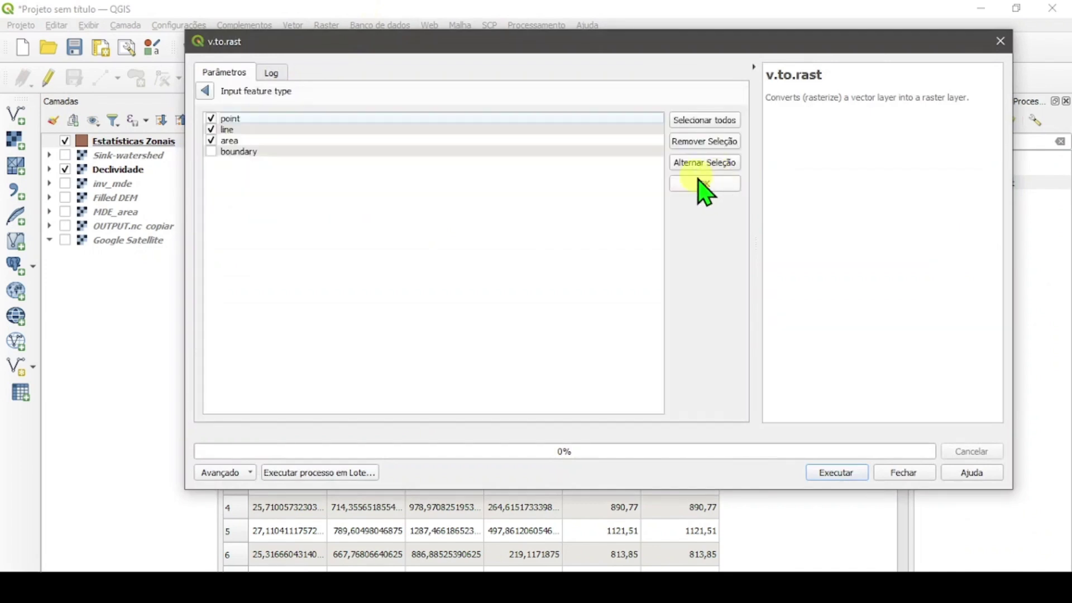
pyautogui.click(211, 118)
pyautogui.click(211, 129)
pyautogui.click(204, 90)
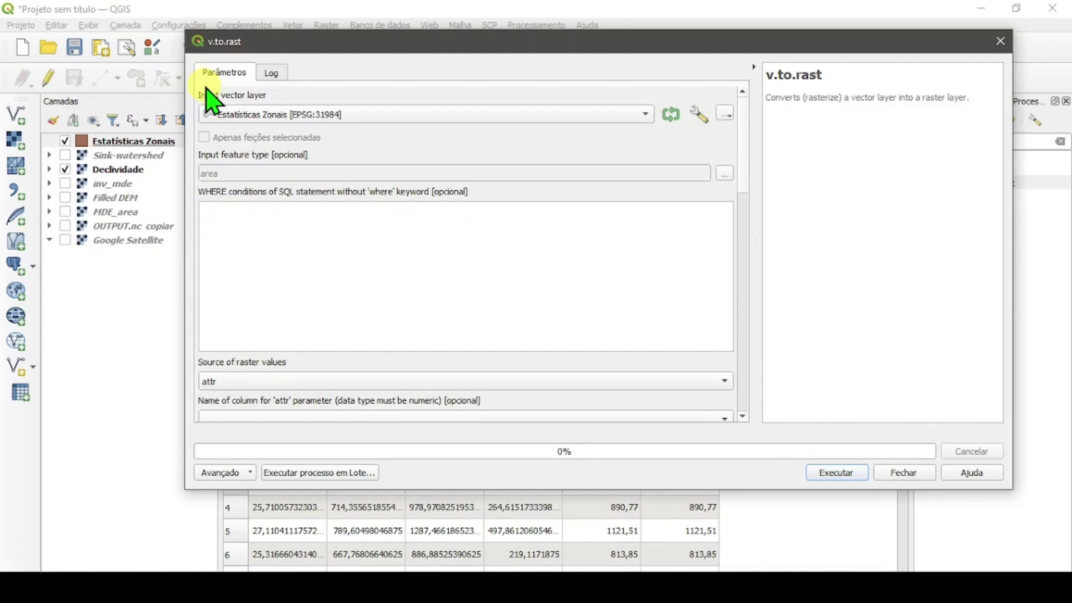
pyautogui.moveTo(747, 157); pyautogui.dragTo(746, 232)
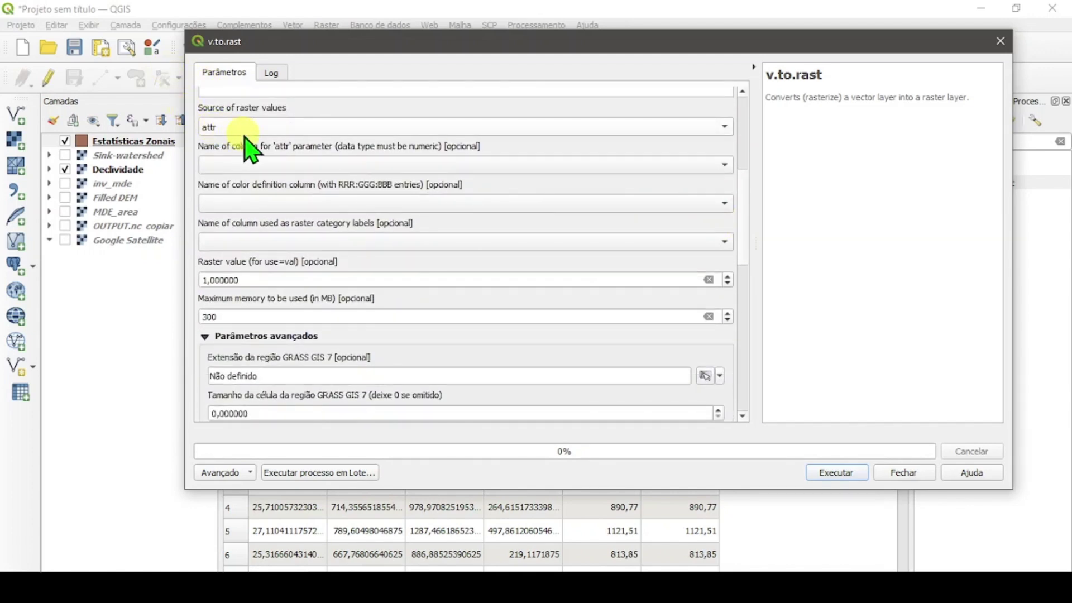
pyautogui.click(262, 166)
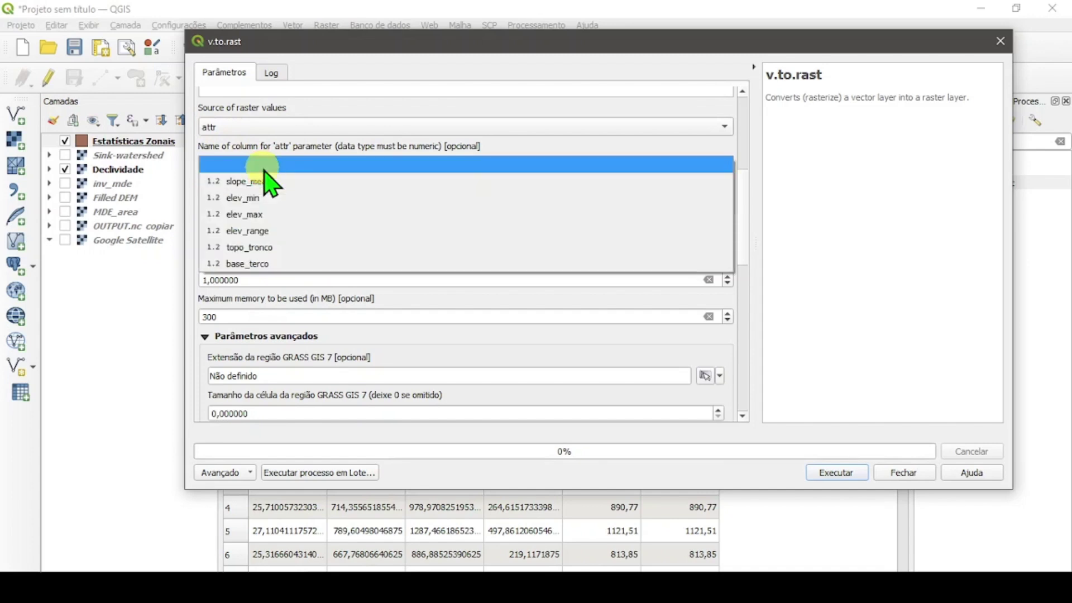
pyautogui.click(283, 254)
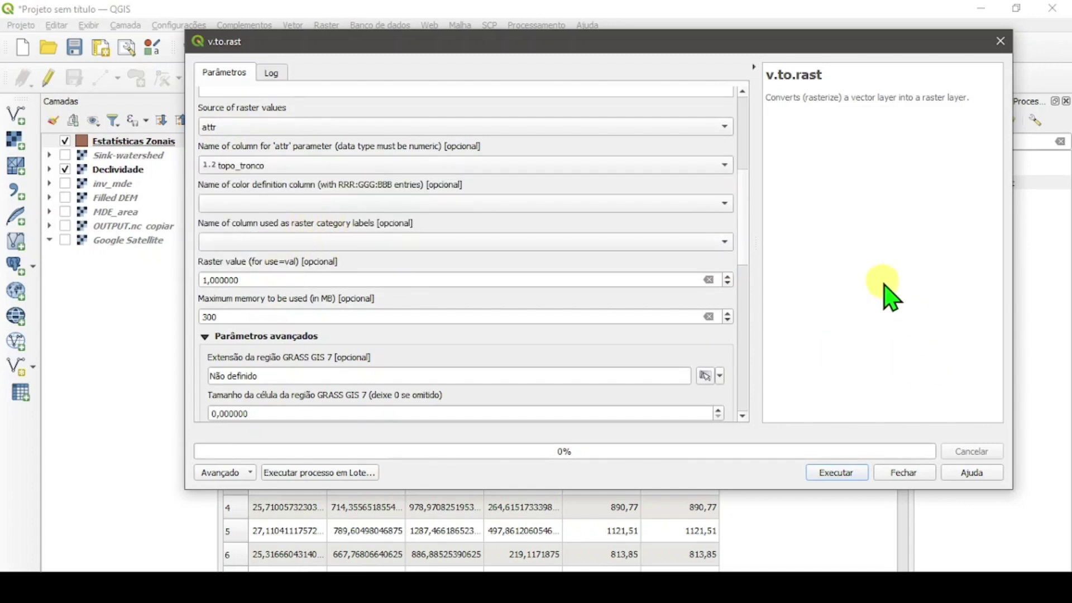
pyautogui.moveTo(744, 215); pyautogui.dragTo(761, 239)
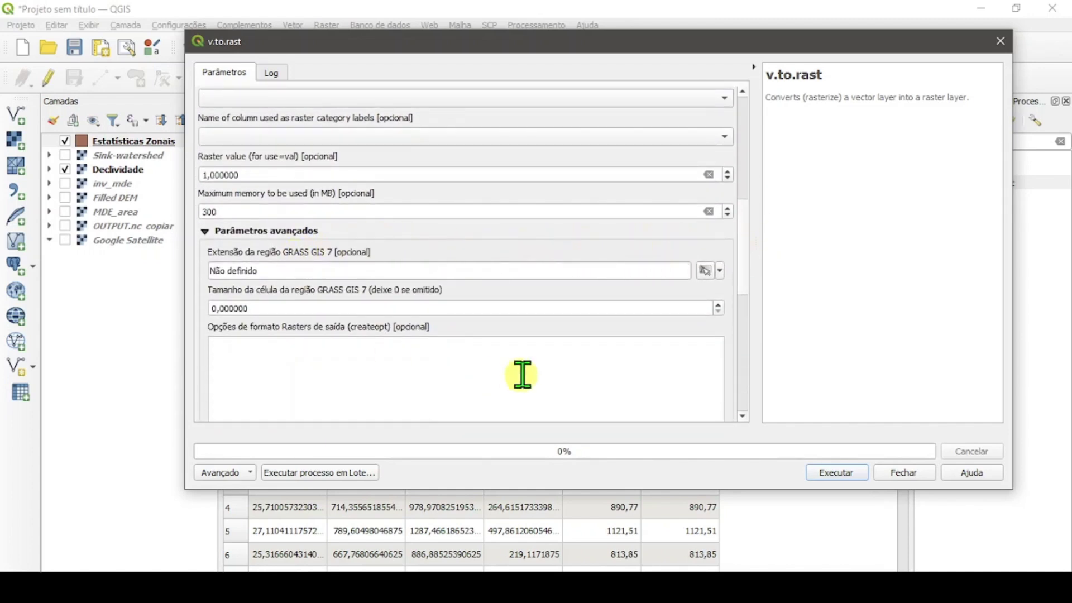
pyautogui.click(999, 42)
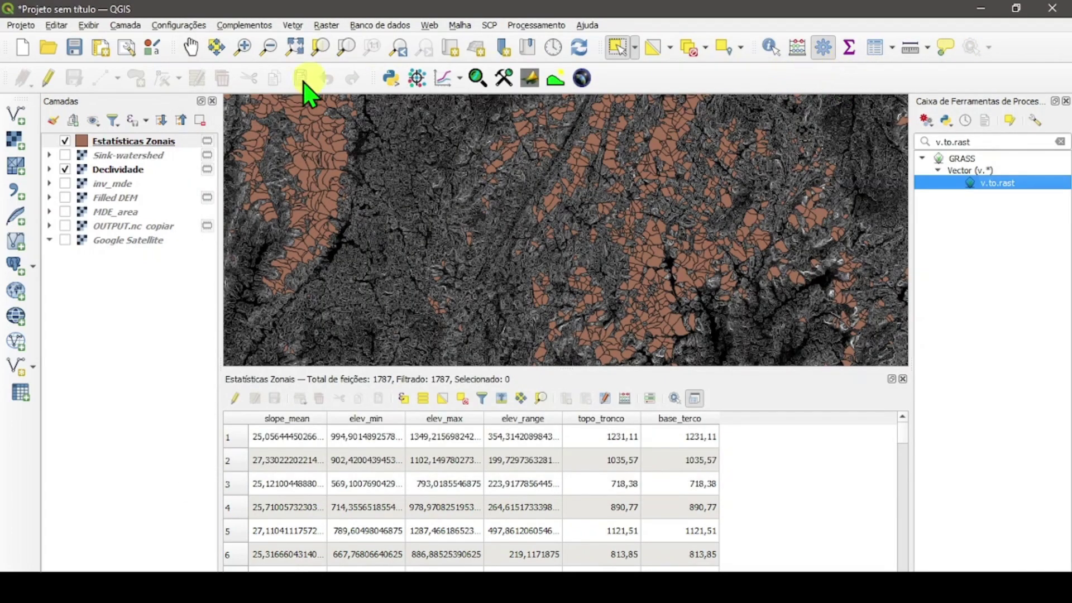
# Remove the Declividade and inv_mde raster layers from the project
pyautogui.rightClick(84, 170)
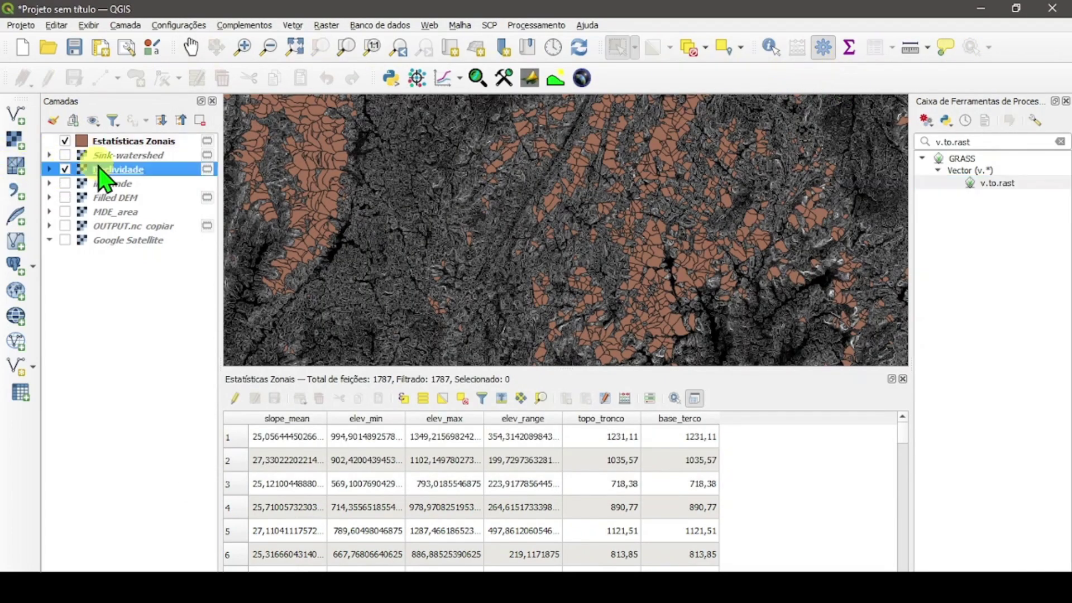
pyautogui.click(120, 306)
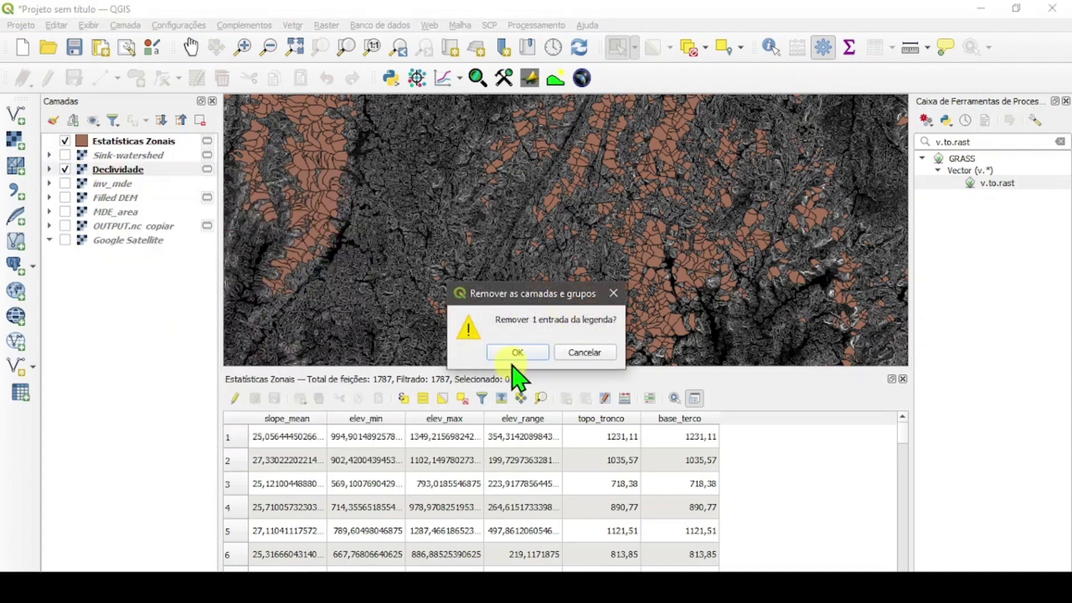
pyautogui.click(508, 351)
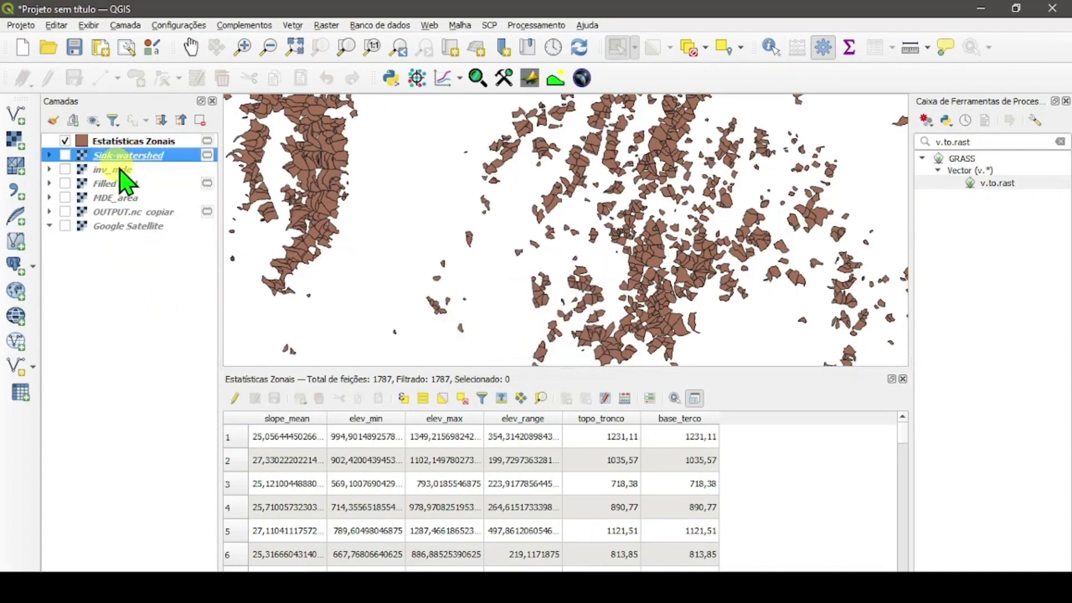
pyautogui.click(119, 170)
pyautogui.rightClick(120, 170)
pyautogui.click(168, 304)
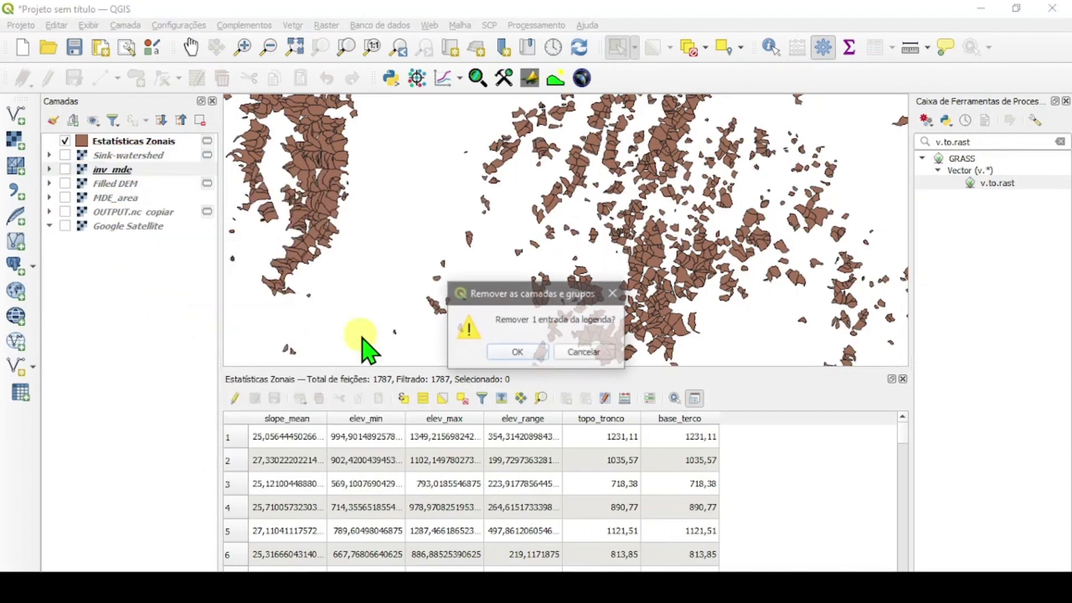
pyautogui.click(508, 352)
# Remove the MDE_area and OUTPUT.nc copiar raster layers from the project
pyautogui.click(118, 185)
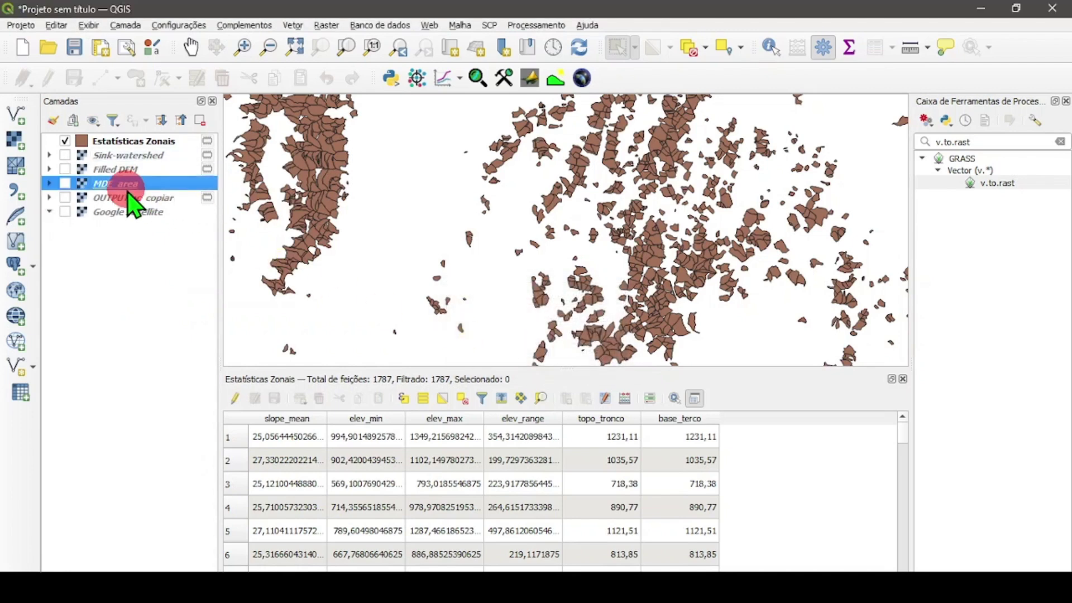
pyautogui.rightClick(121, 188)
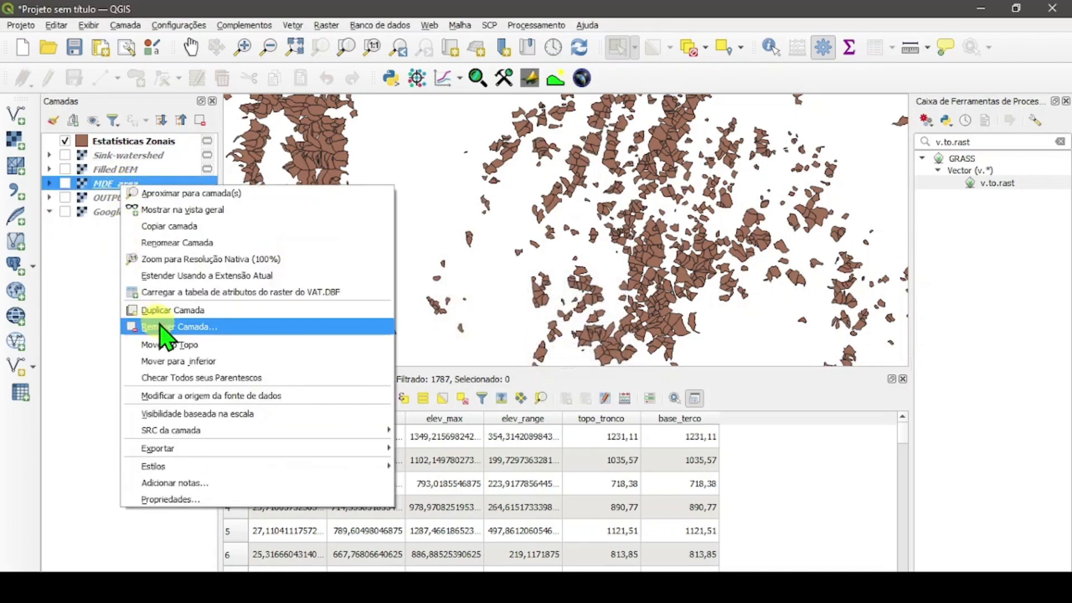
pyautogui.click(139, 323)
pyautogui.click(510, 353)
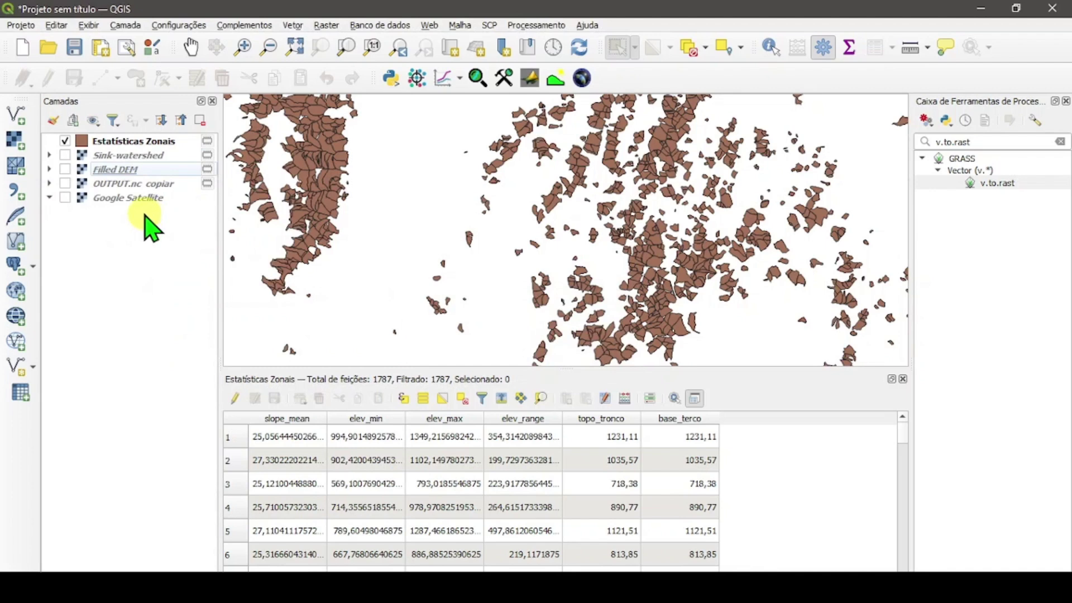
pyautogui.rightClick(120, 186)
pyautogui.click(179, 328)
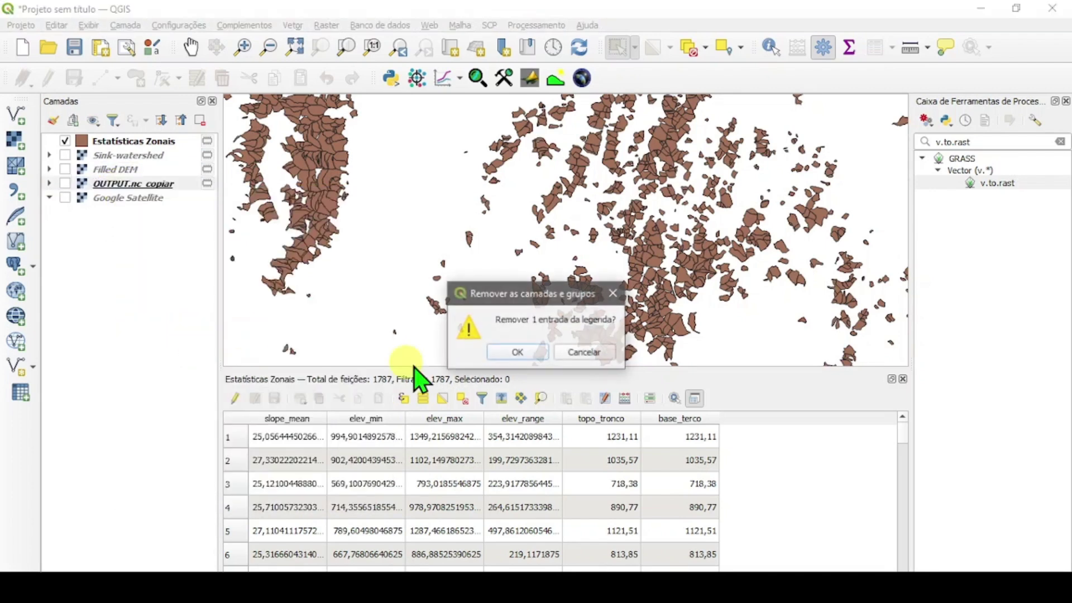
pyautogui.click(510, 354)
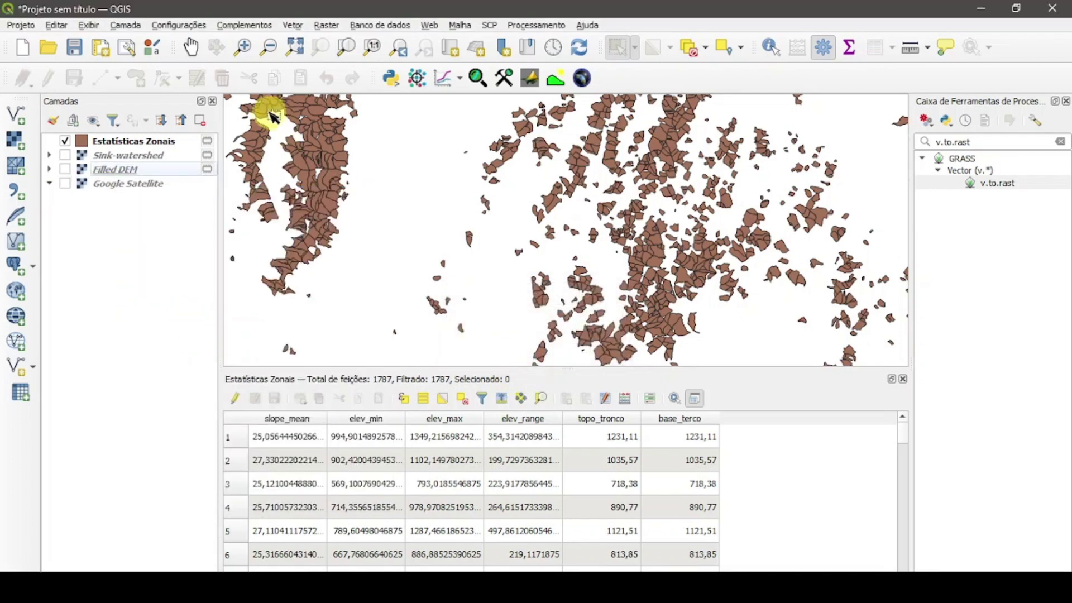
# Remove the Sink-watershed layer, leaving Estatísticas Zonais, Filled DEM and Google Satellite in the project
pyautogui.click(66, 155)
pyautogui.click(65, 155)
pyautogui.rightClick(96, 156)
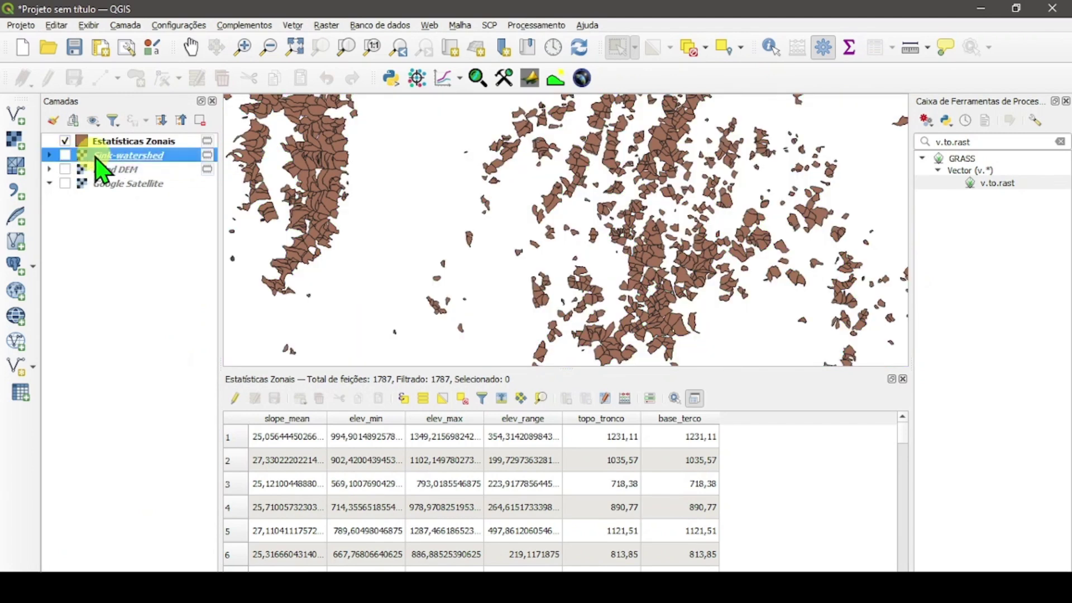
pyautogui.click(148, 313)
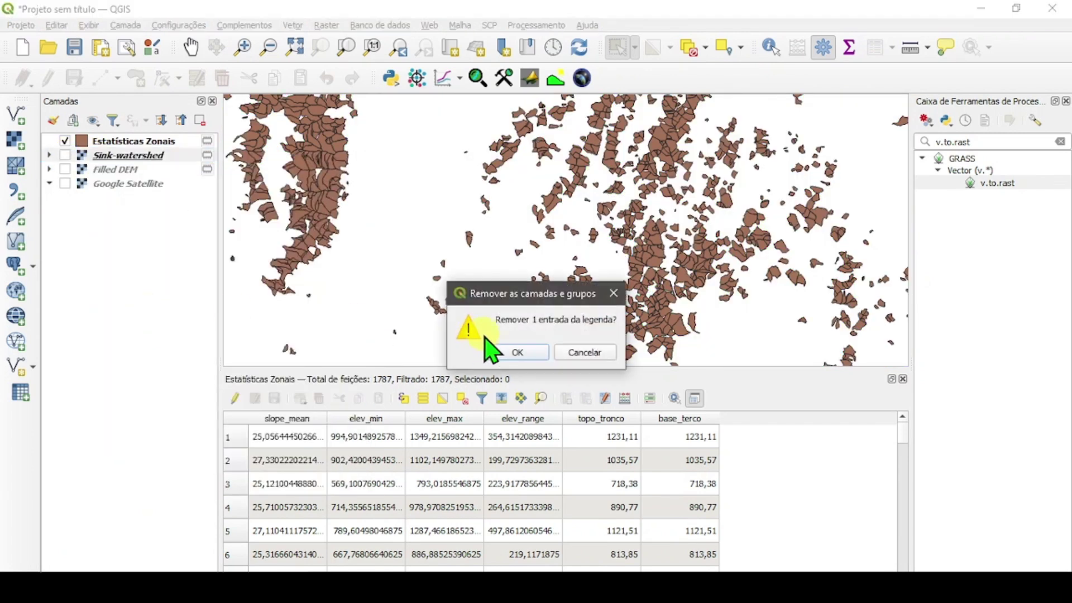
pyautogui.click(513, 354)
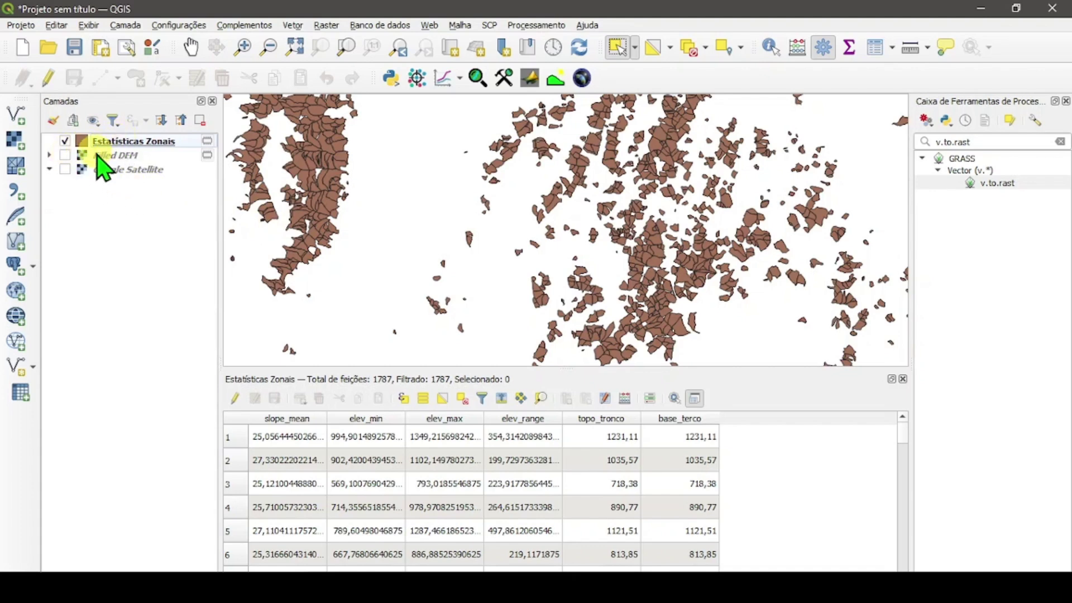
# Look up the Filled DEM layer's pixel size in its properties and select the first value
pyautogui.doubleClick(104, 155)
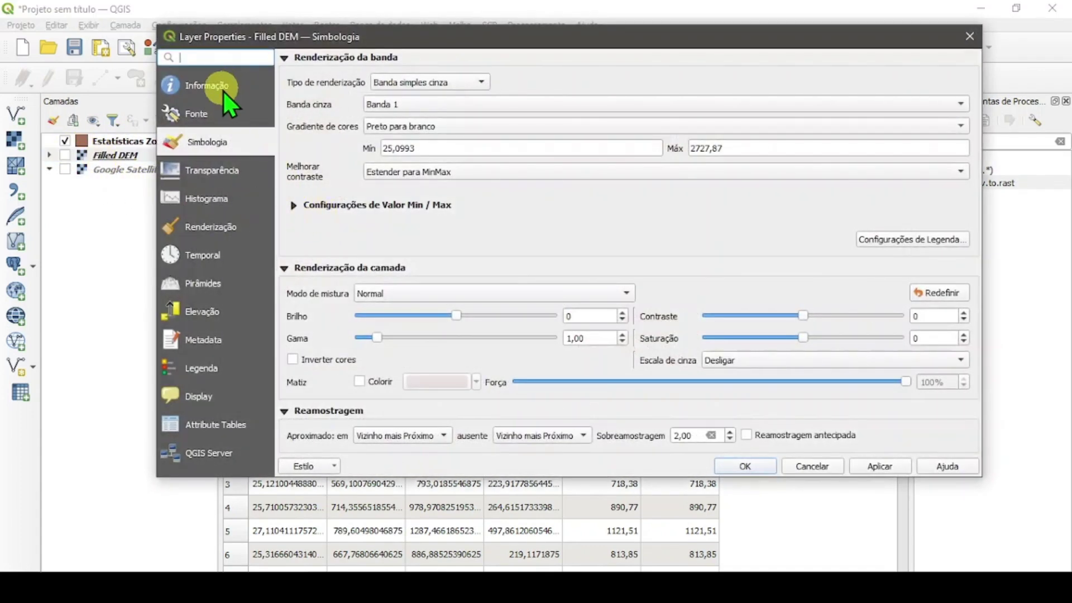
pyautogui.click(223, 89)
pyautogui.scroll(-6, 559, 319)
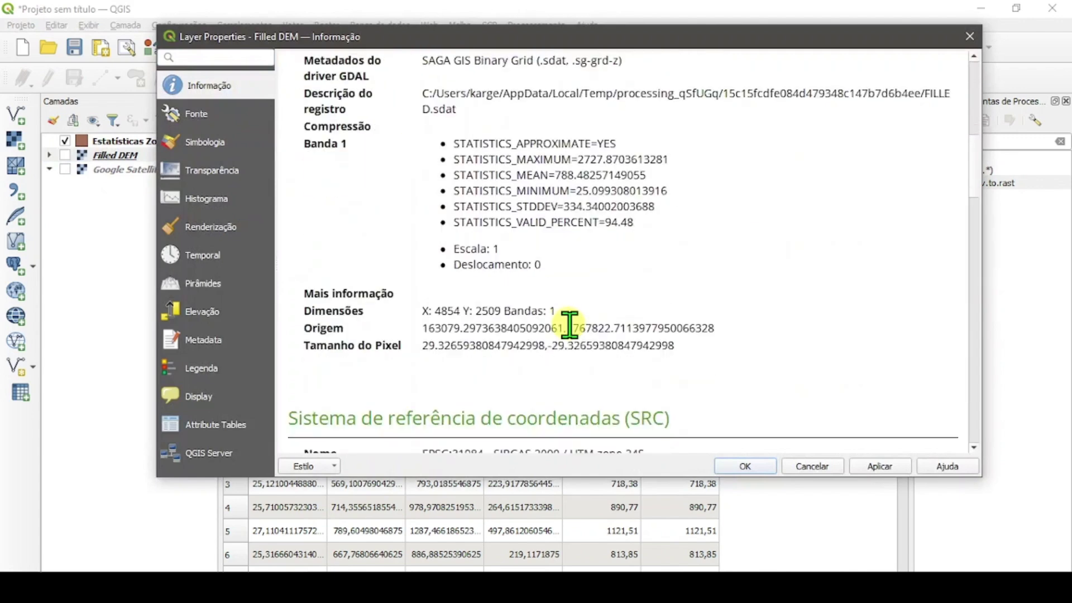
pyautogui.scroll(1, 569, 323)
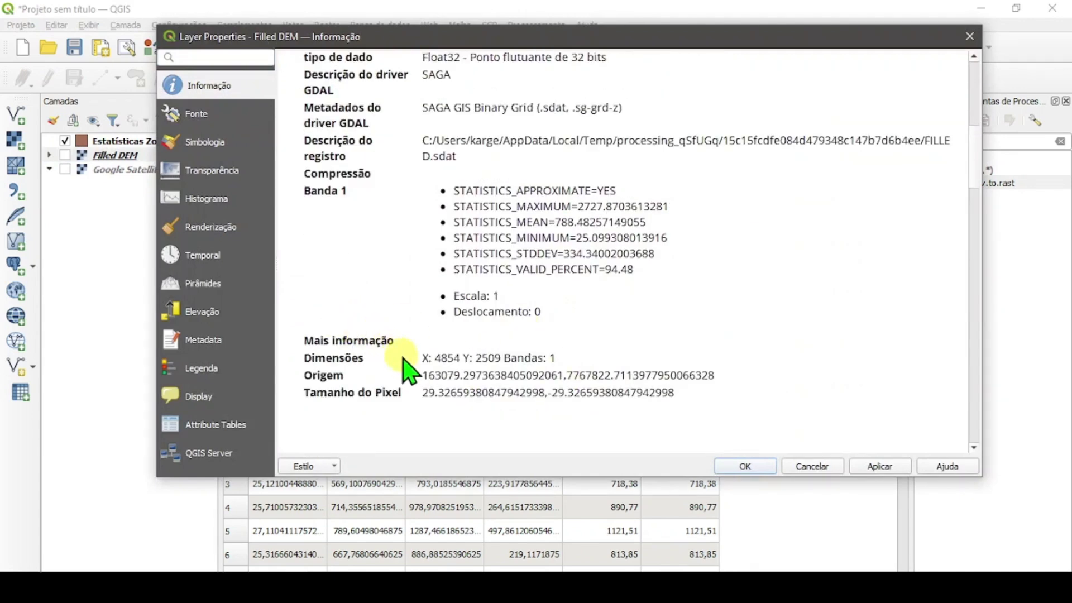
pyautogui.scroll(-1, 430, 355)
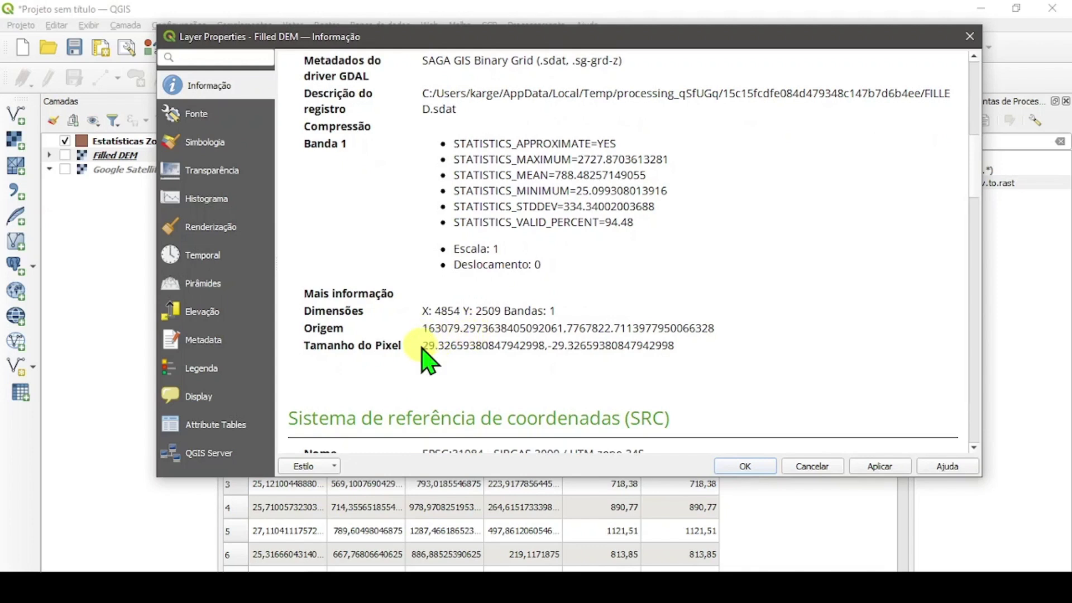
pyautogui.moveTo(424, 346); pyautogui.dragTo(543, 348)
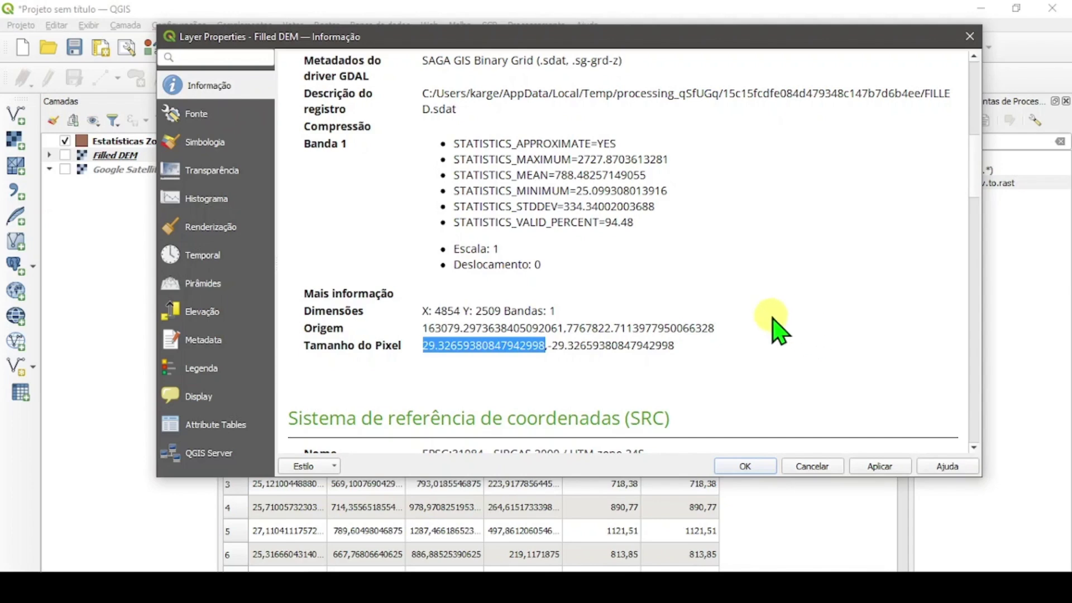
pyautogui.click(747, 466)
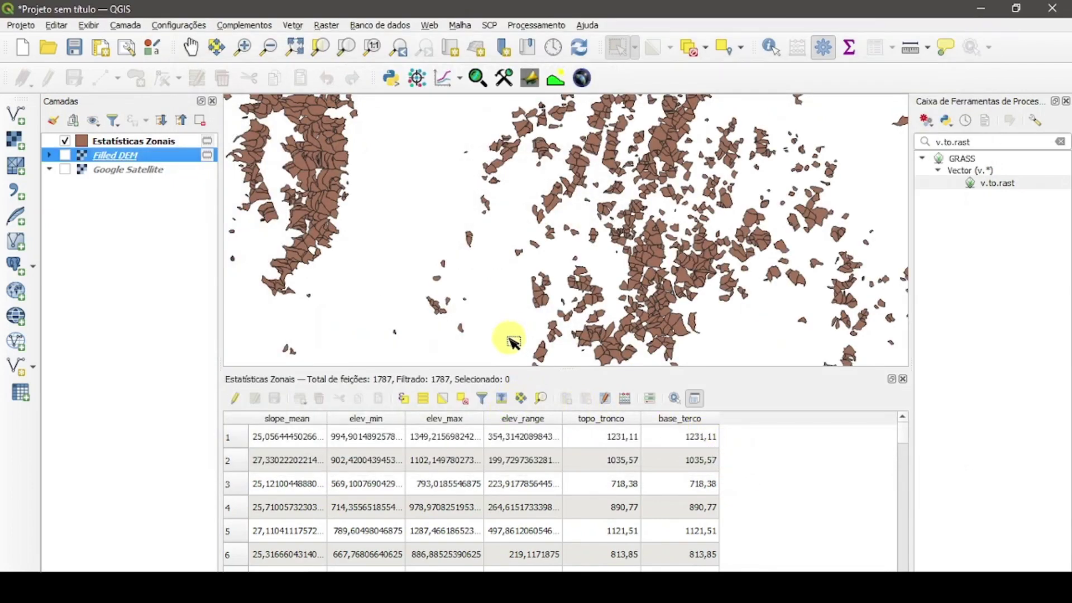
# Reopen v.to.rast with Estatísticas Zonais as the input vector layer and restrict the input feature type to area
pyautogui.doubleClick(993, 186)
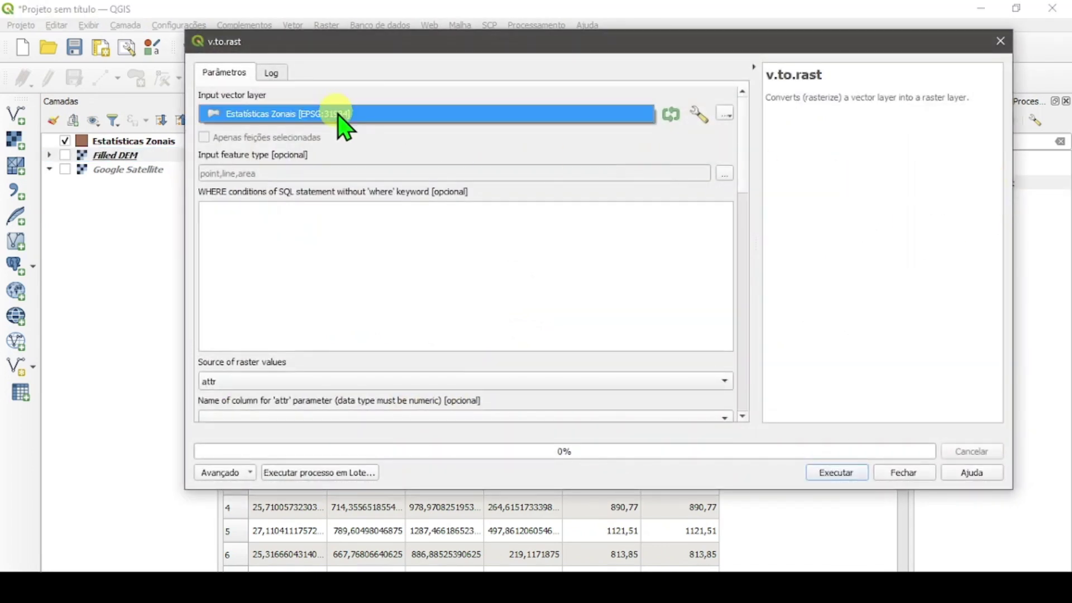
pyautogui.click(338, 115)
pyautogui.click(339, 114)
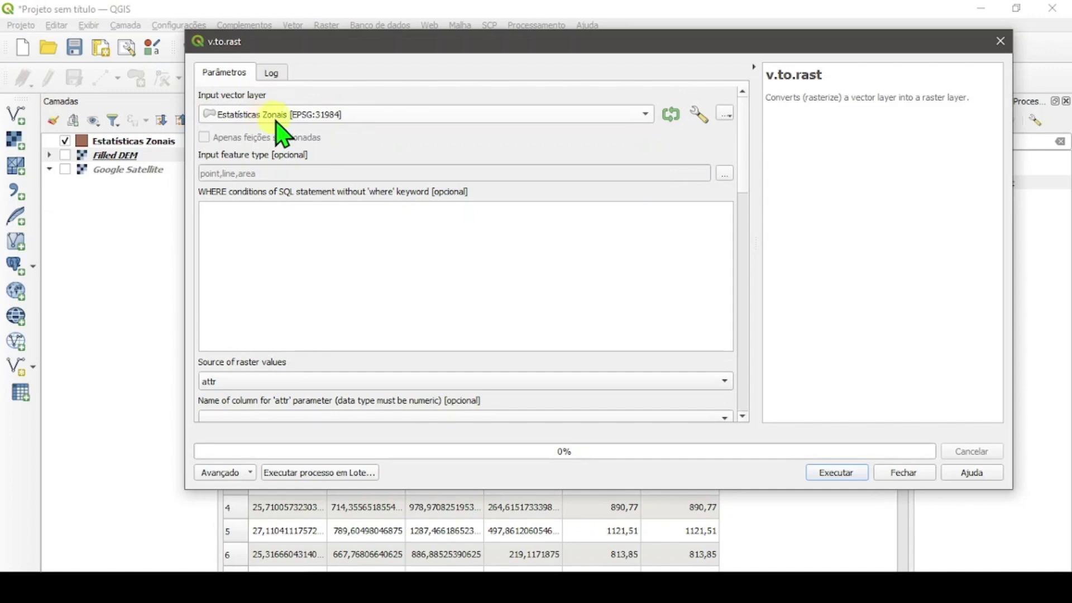
pyautogui.click(726, 174)
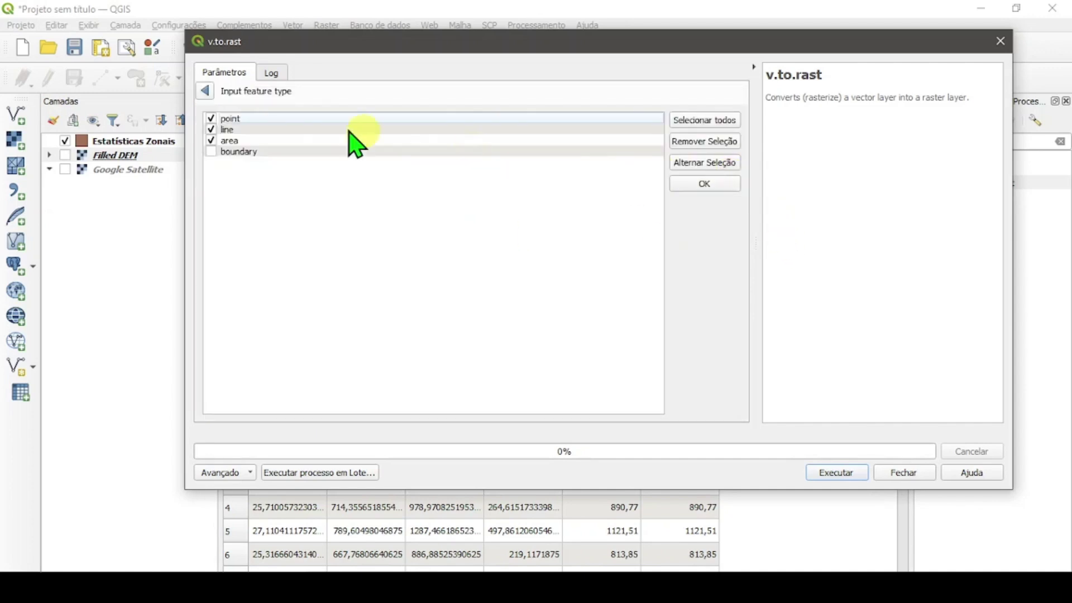
pyautogui.click(211, 119)
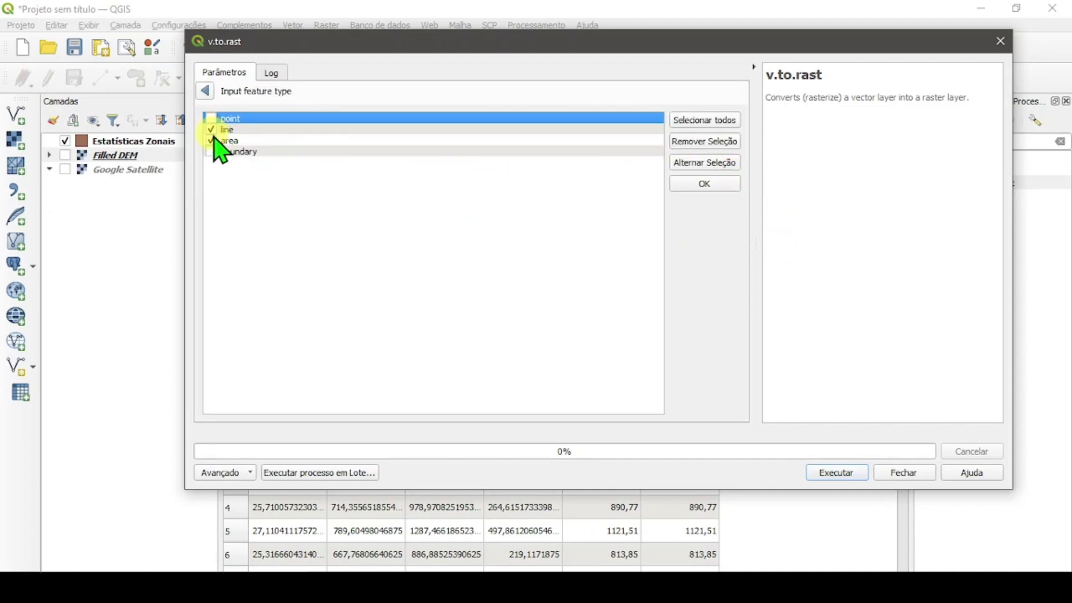
pyautogui.click(204, 91)
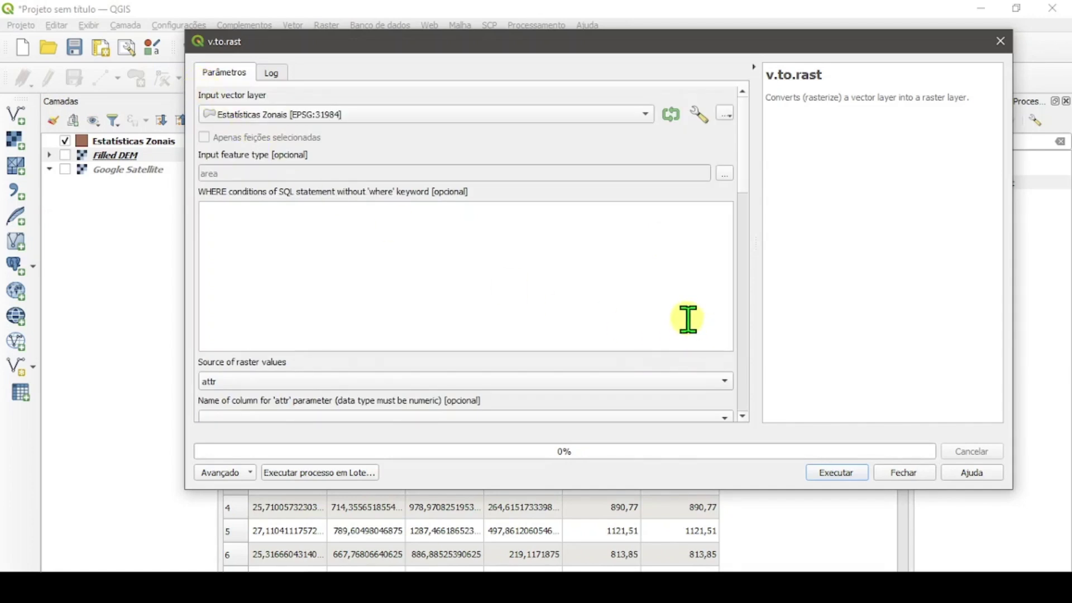
# Use the topo_tronco column for the raster values and calculate the GRASS region extent from the Filled DEM layer
pyautogui.scroll(-1, 686, 318)
pyautogui.click(288, 373)
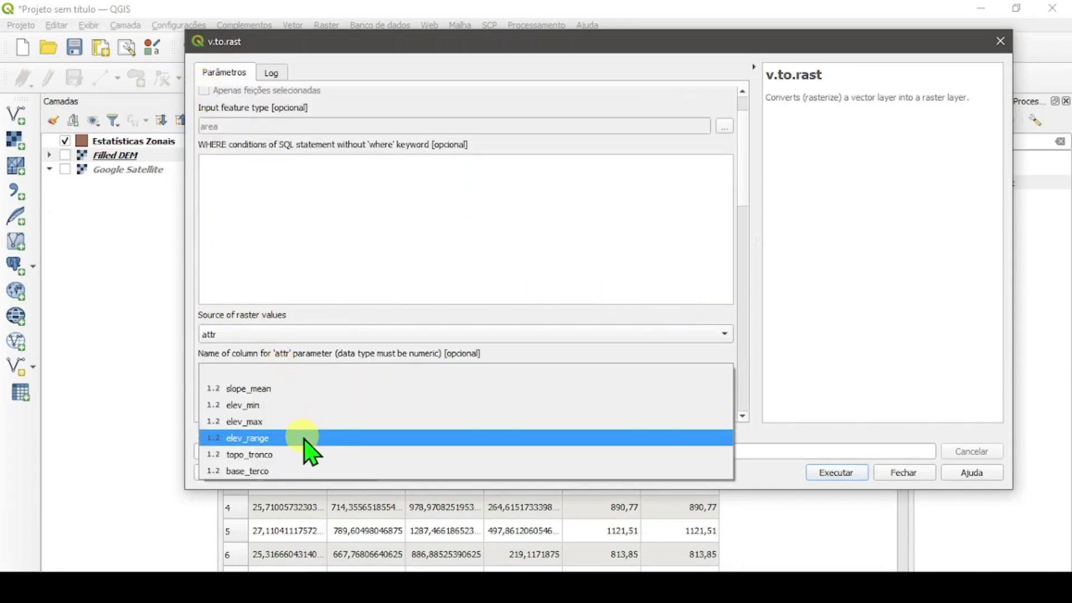
pyautogui.click(311, 459)
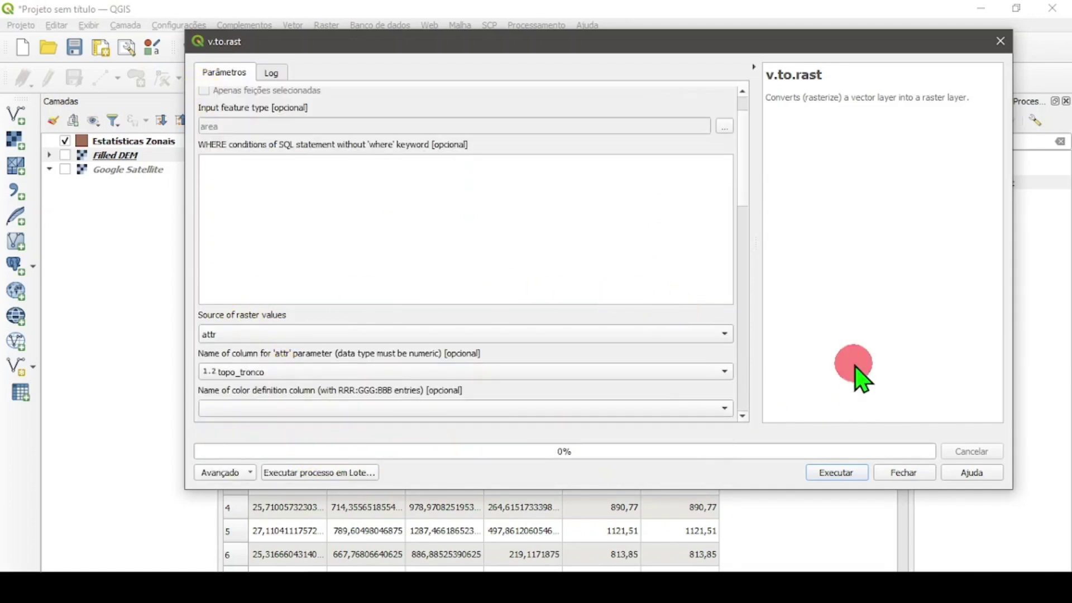
pyautogui.moveTo(749, 162); pyautogui.dragTo(783, 243)
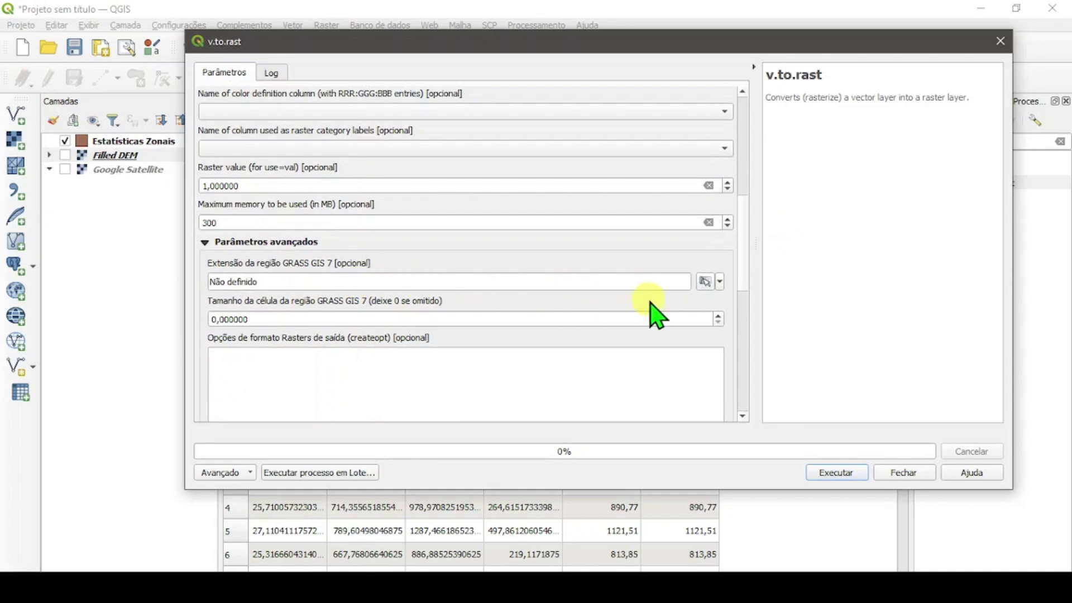
pyautogui.click(721, 282)
pyautogui.moveTo(726, 305)
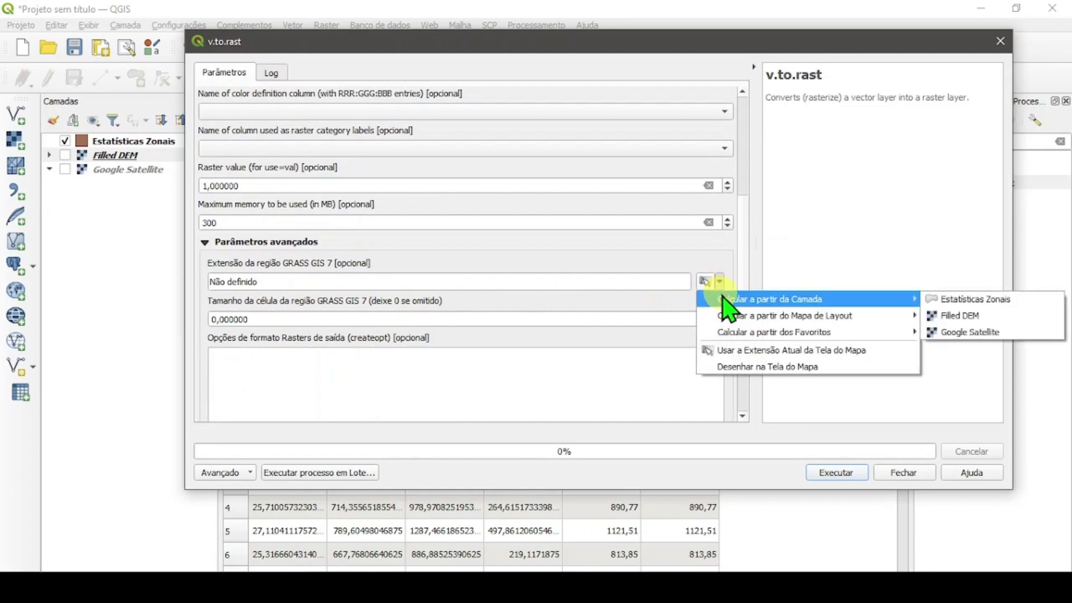
pyautogui.click(966, 317)
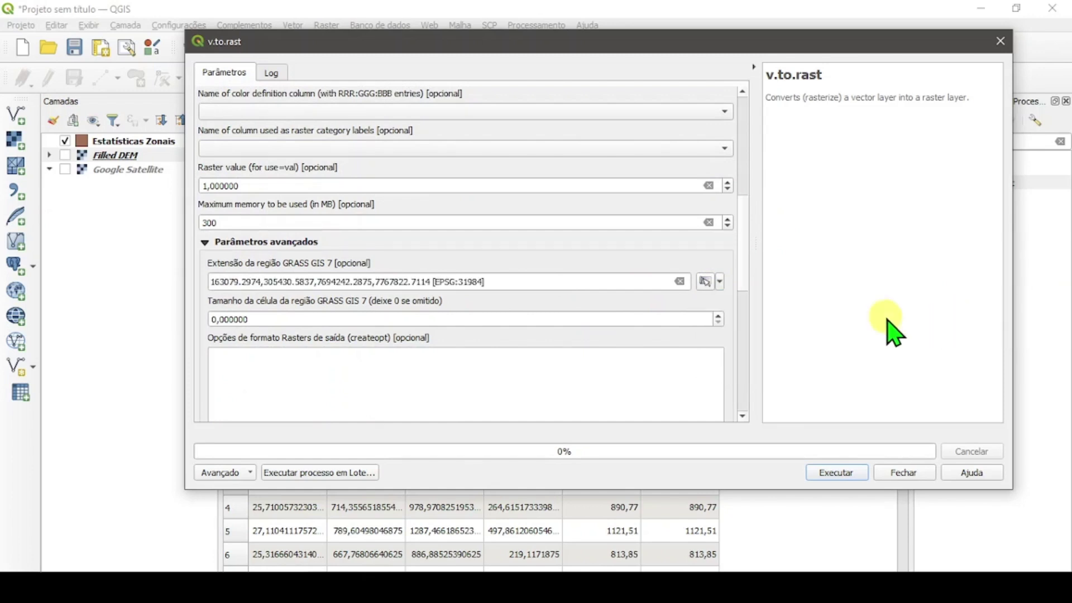
# Set the GRASS region cell size to 29,326594 and run v.to.rast with a temporary output
pyautogui.doubleClick(423, 320)
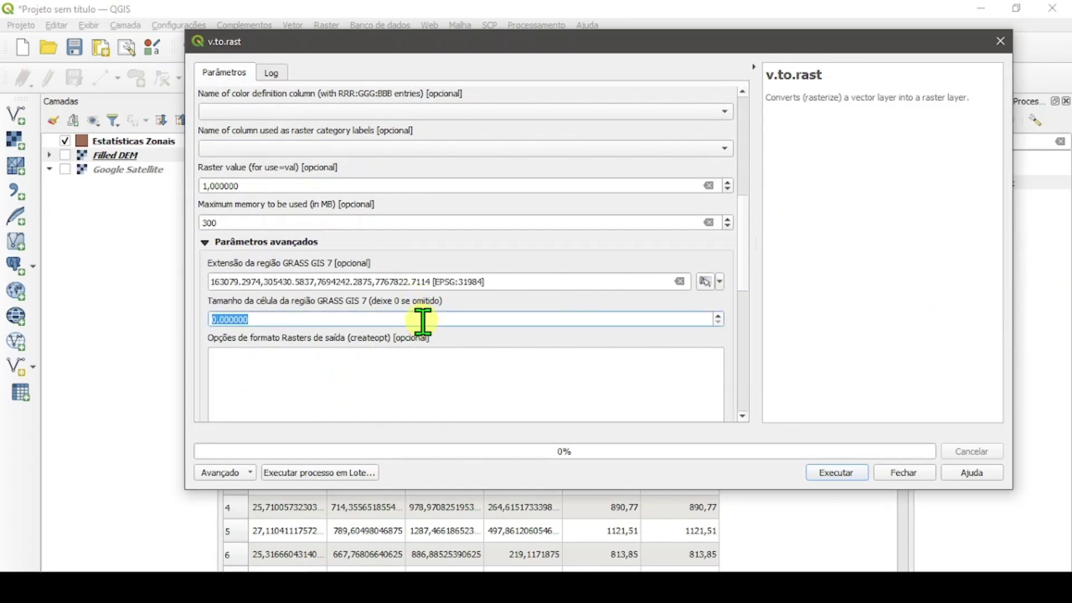
pyautogui.click(488, 352)
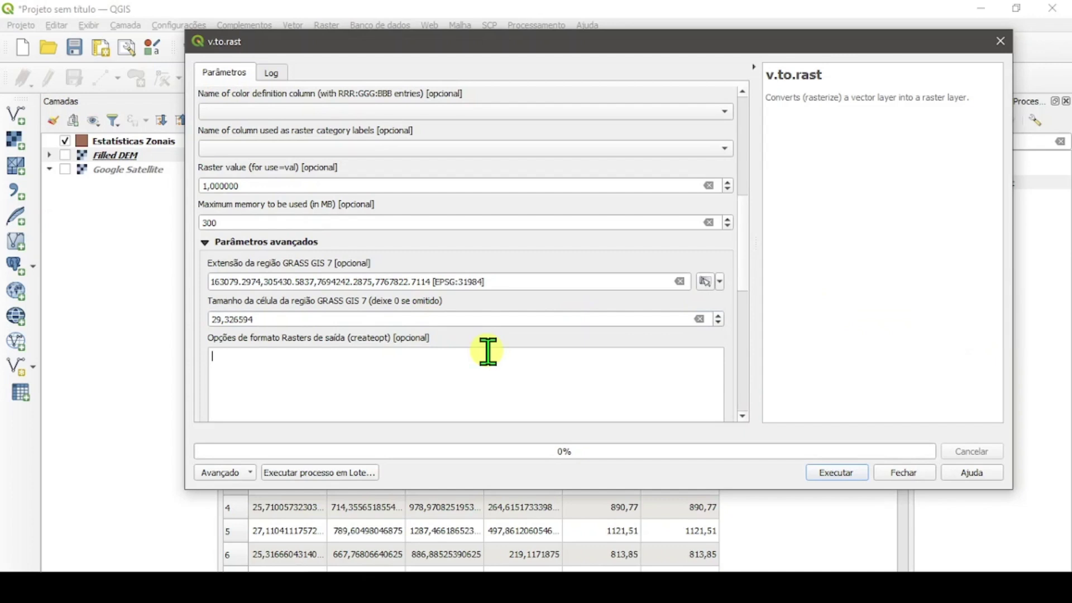
pyautogui.scroll(-2, 749, 213)
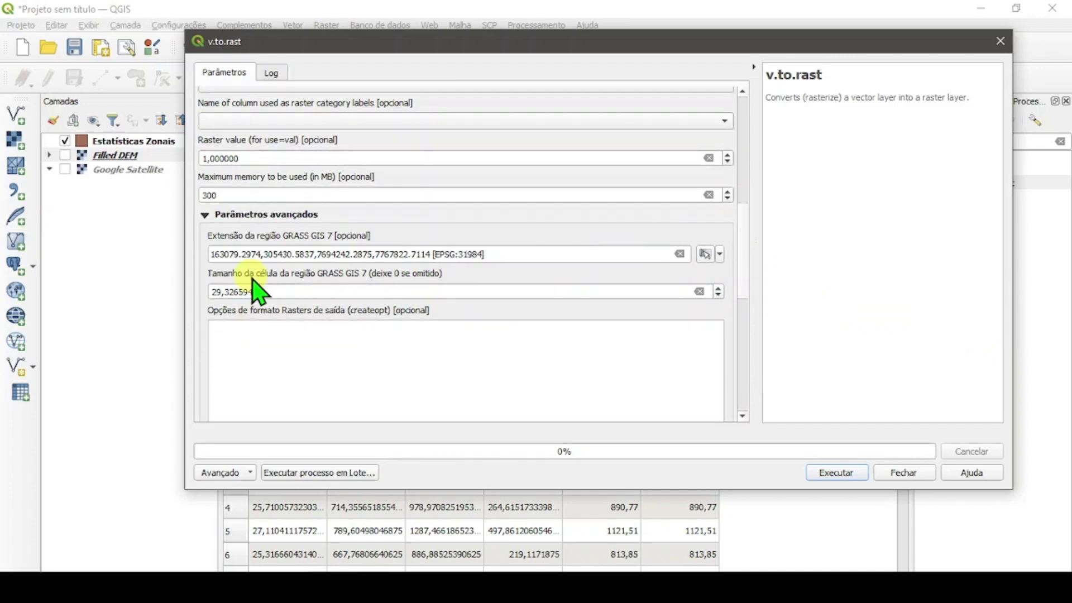
pyautogui.moveTo(747, 214); pyautogui.dragTo(749, 330)
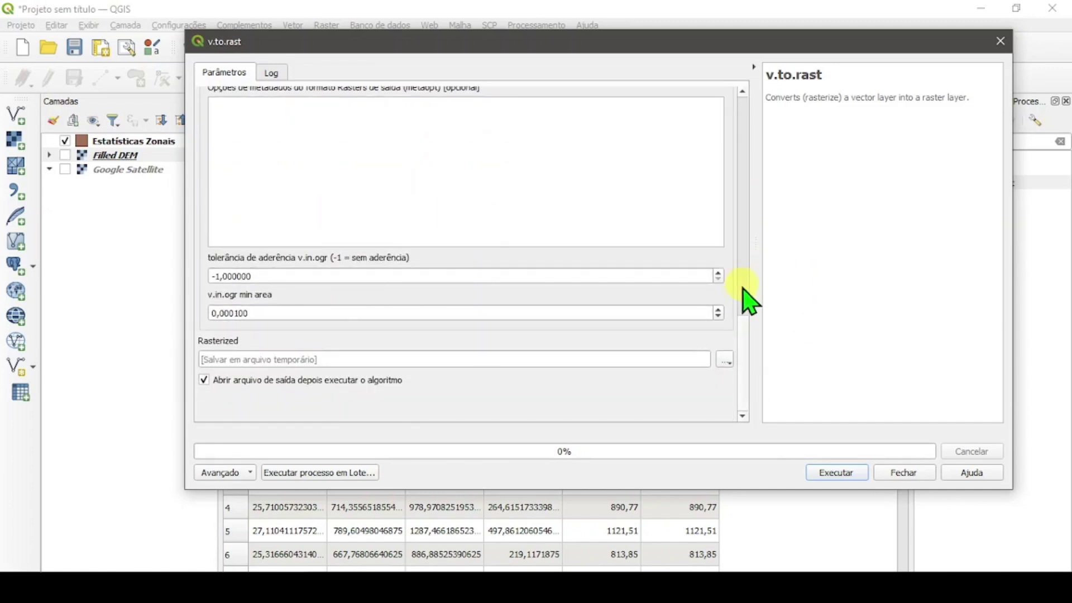
pyautogui.click(748, 348)
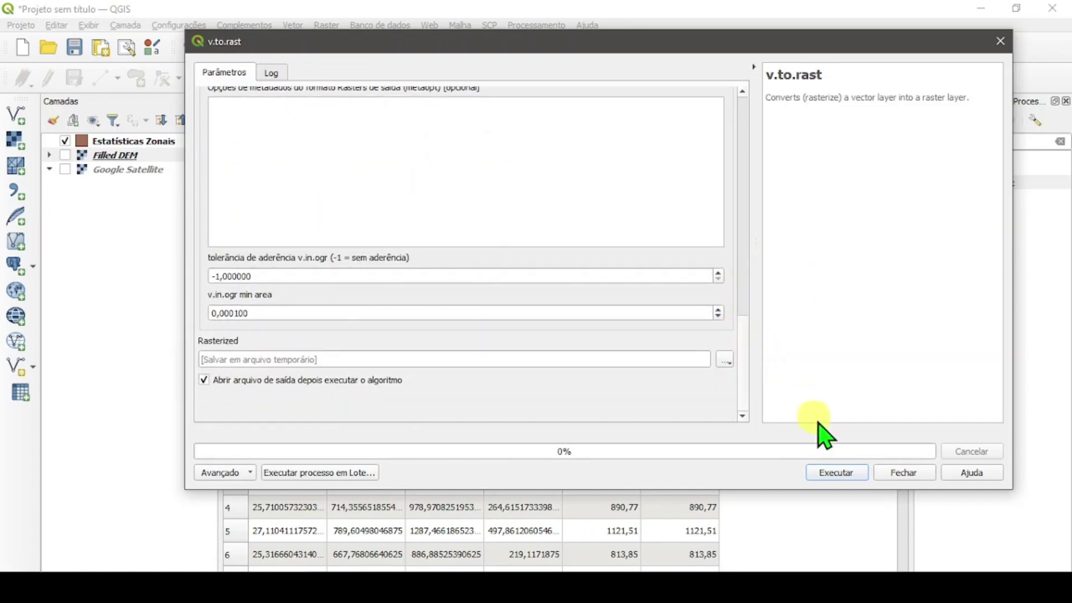
pyautogui.click(836, 472)
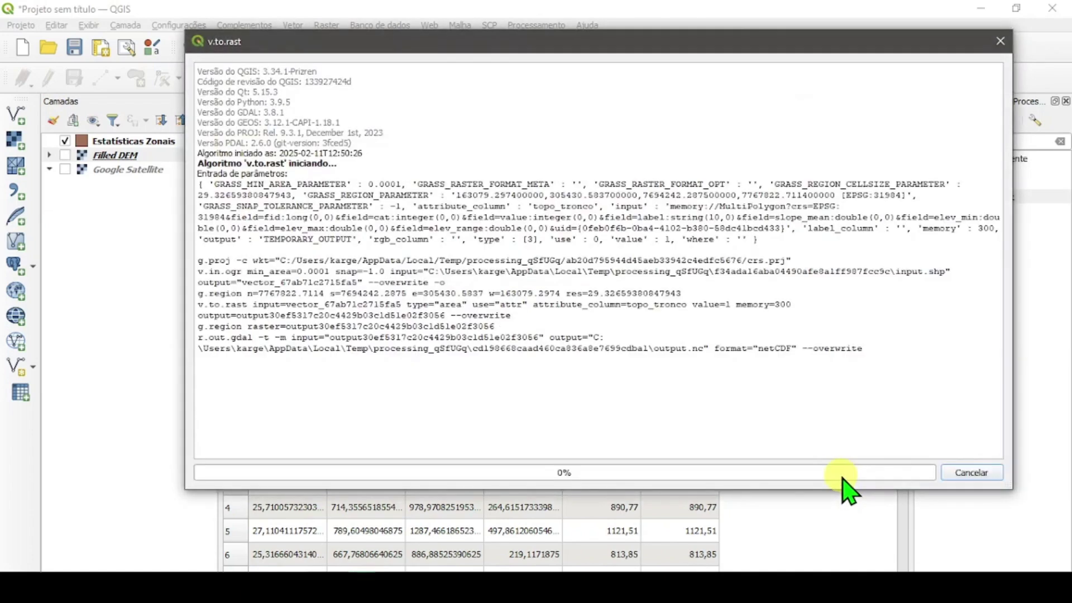
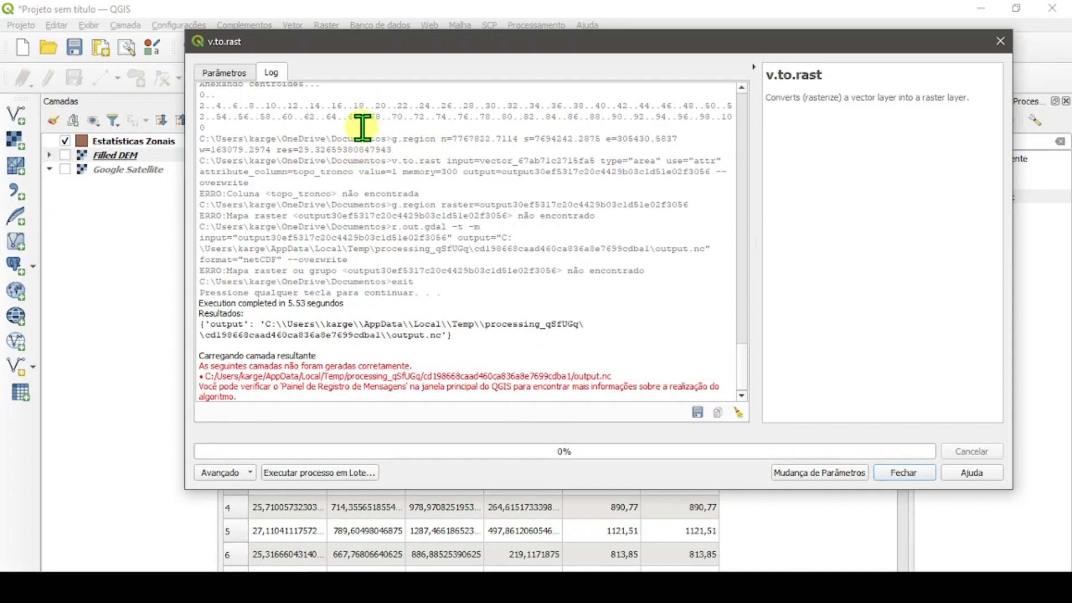
# Examine the v.to.rast execution log for the cause of the missing output raster
pyautogui.click(227, 73)
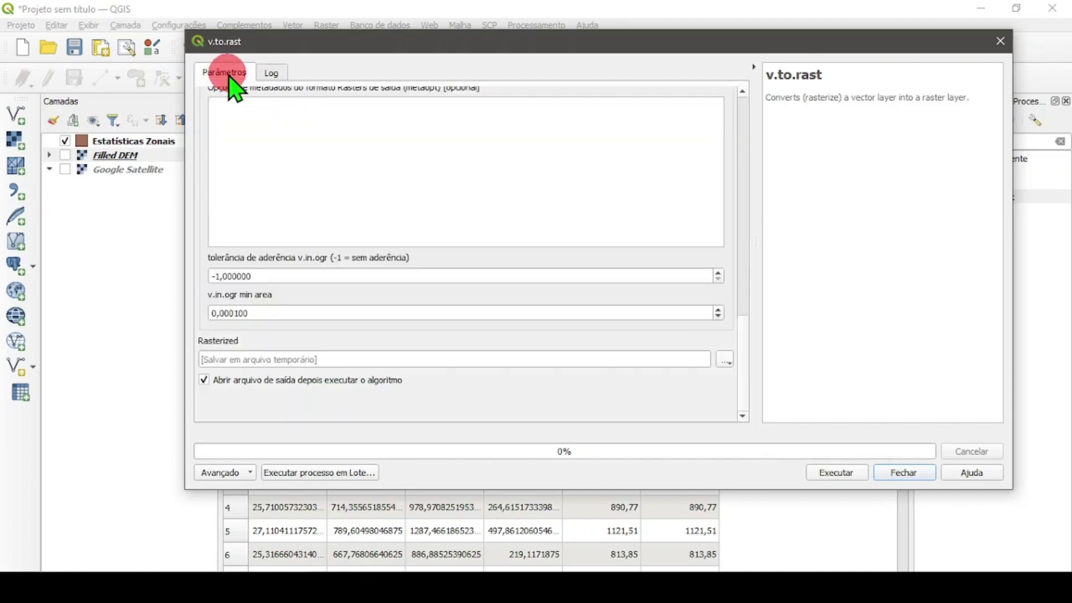
pyautogui.click(270, 74)
pyautogui.scroll(10, 476, 235)
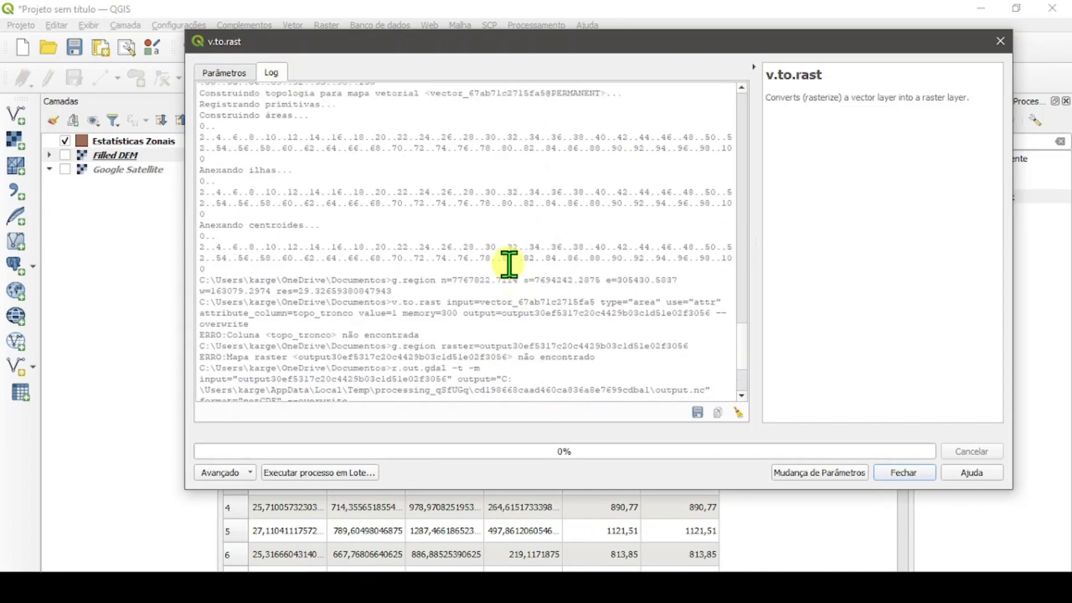
pyautogui.scroll(-10, 447, 205)
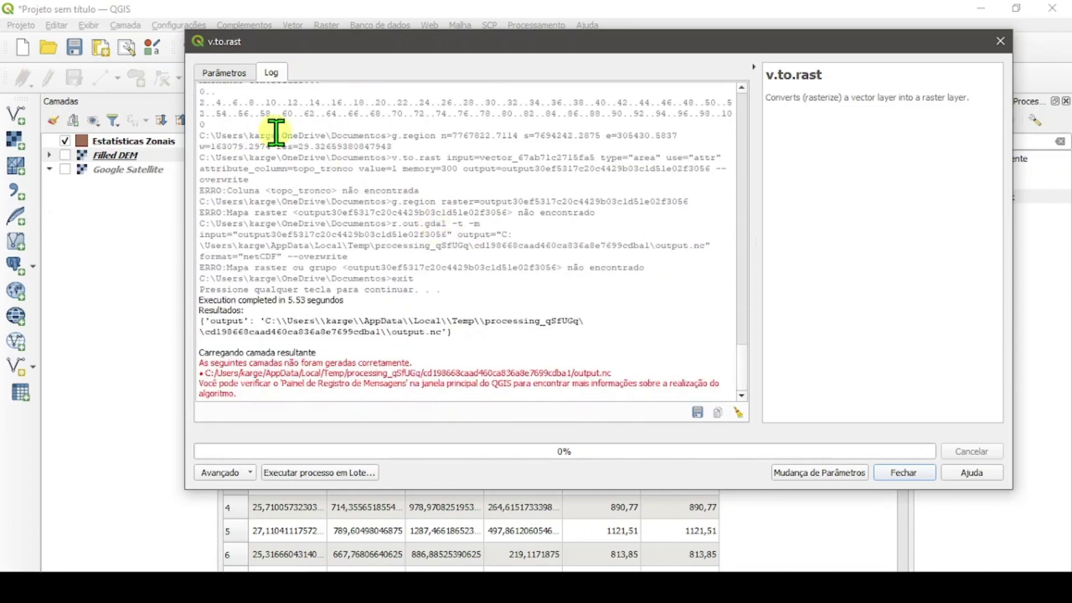
# Try running v.to.rast on Estatísticas Zonais with the default point,line,area feature types and no attribute column
pyautogui.click(224, 72)
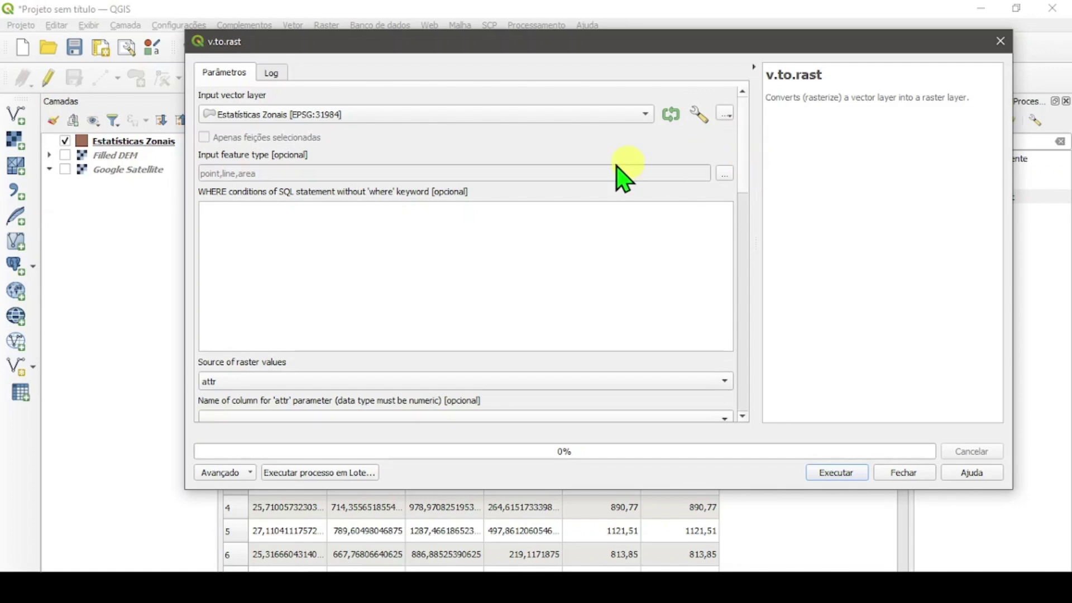
pyautogui.moveTo(369, 41); pyautogui.dragTo(446, 39)
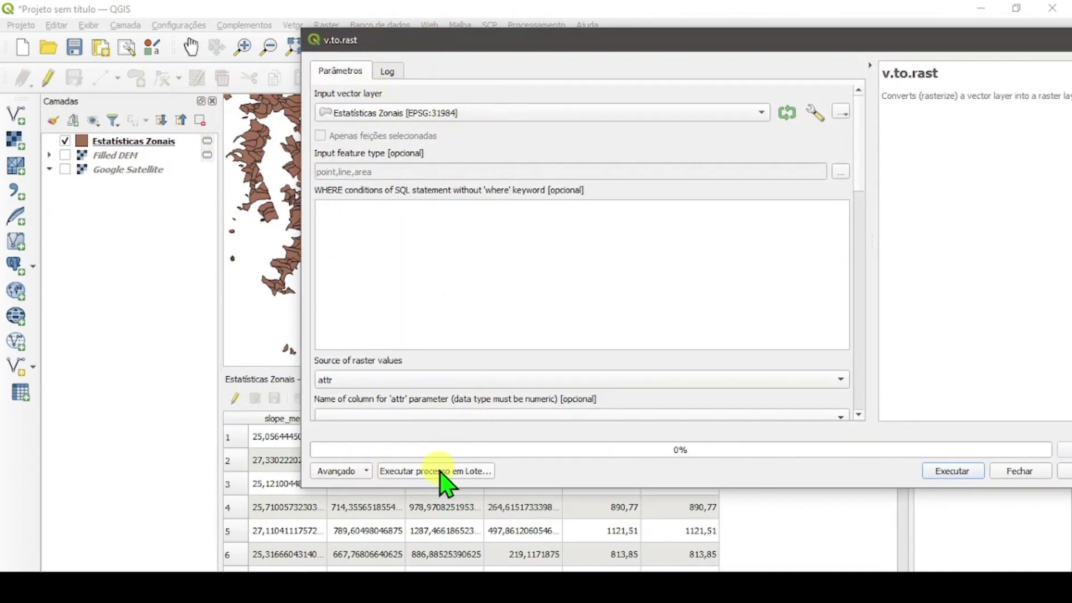
pyautogui.click(945, 473)
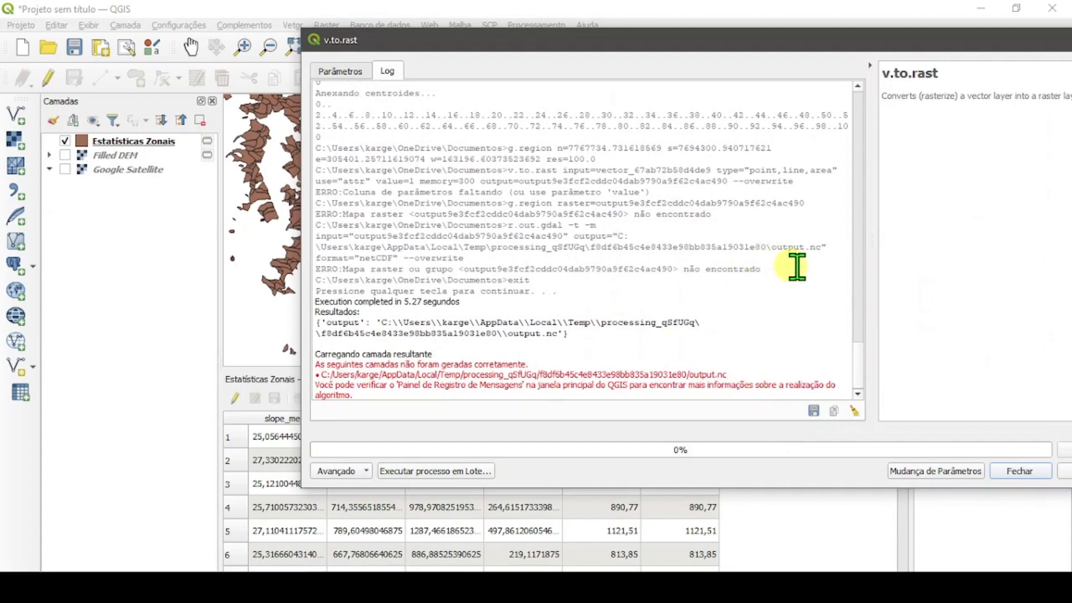
# Examine the second run's log, including the mapset locking warning and the temporary processing path, and close v.to.rast
pyautogui.moveTo(864, 364)
pyautogui.mouseDown()
pyautogui.moveTo(856, 225)
pyautogui.moveTo(876, 126)
pyautogui.moveTo(888, 140)
pyautogui.mouseUp()
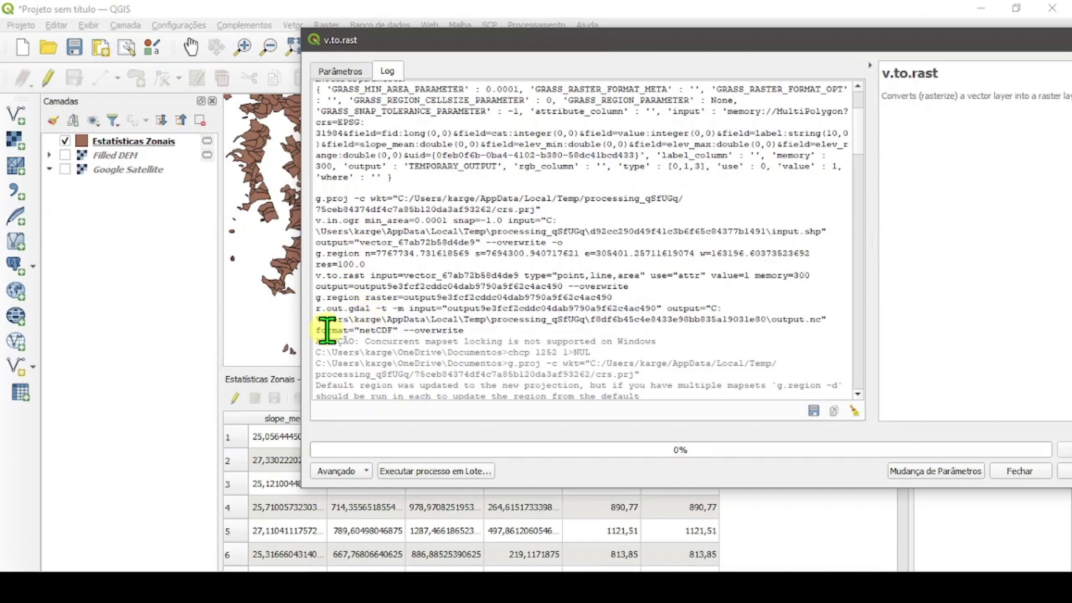
pyautogui.moveTo(320, 341)
pyautogui.mouseDown()
pyautogui.moveTo(512, 343)
pyautogui.moveTo(571, 330)
pyautogui.moveTo(663, 344)
pyautogui.mouseUp()
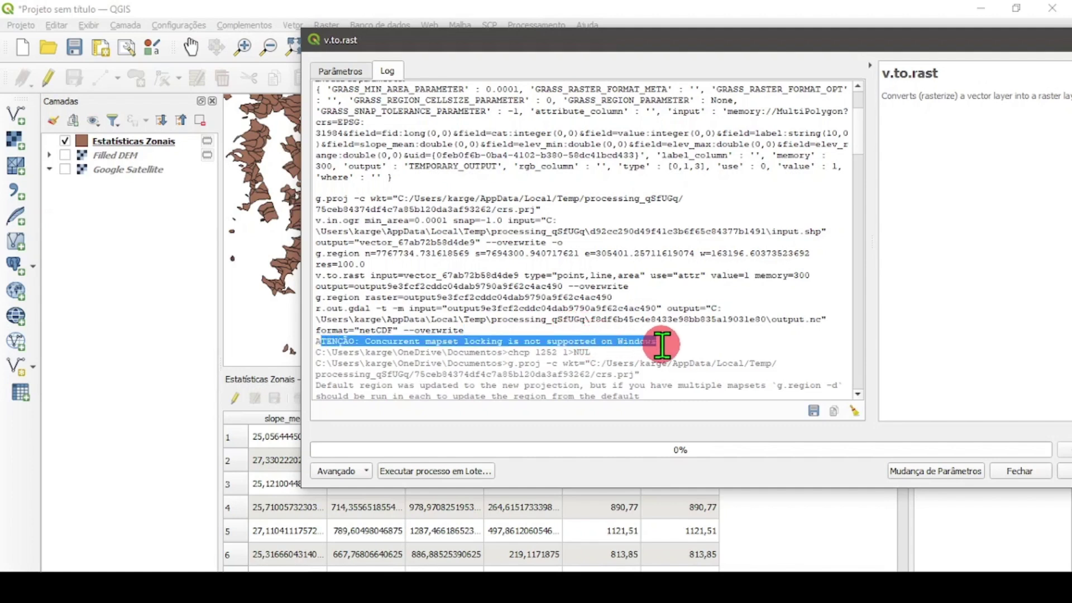
pyautogui.click(678, 337)
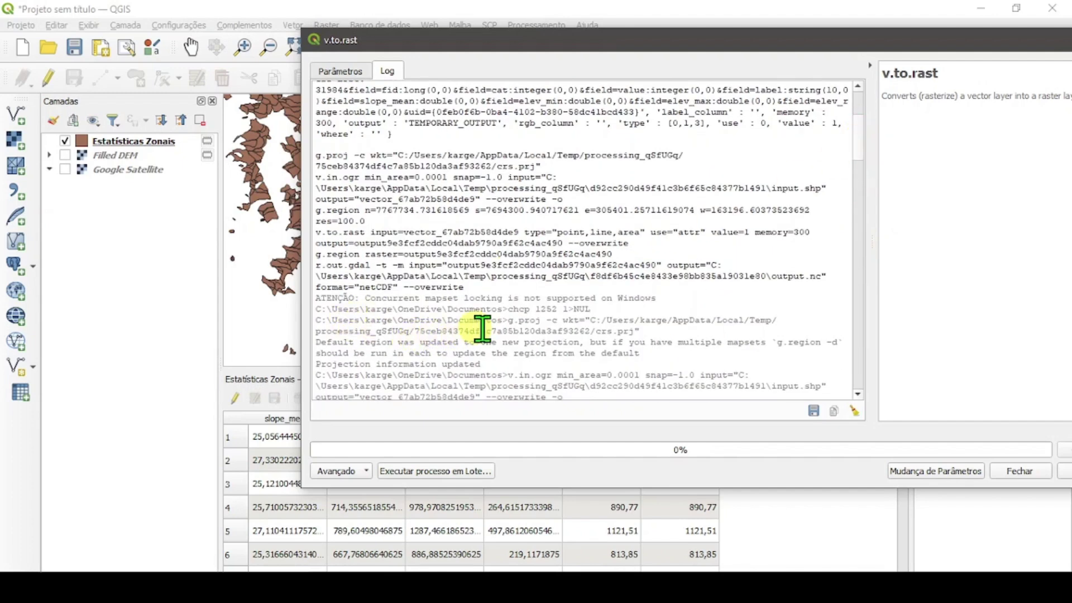
pyautogui.moveTo(641, 320); pyautogui.dragTo(788, 320)
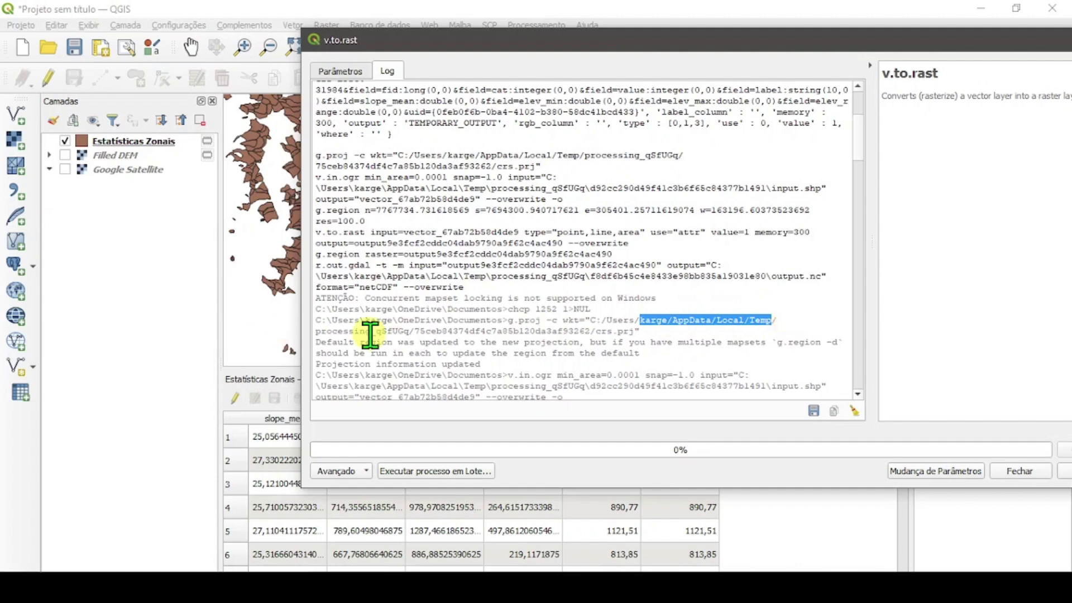
pyautogui.moveTo(338, 332); pyautogui.dragTo(691, 332)
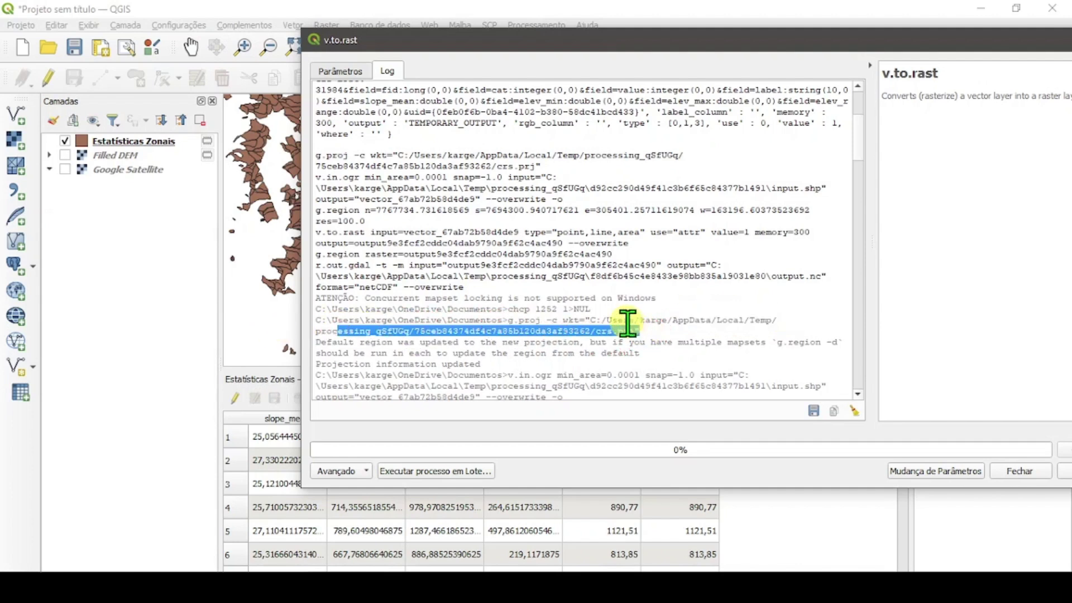
pyautogui.click(628, 364)
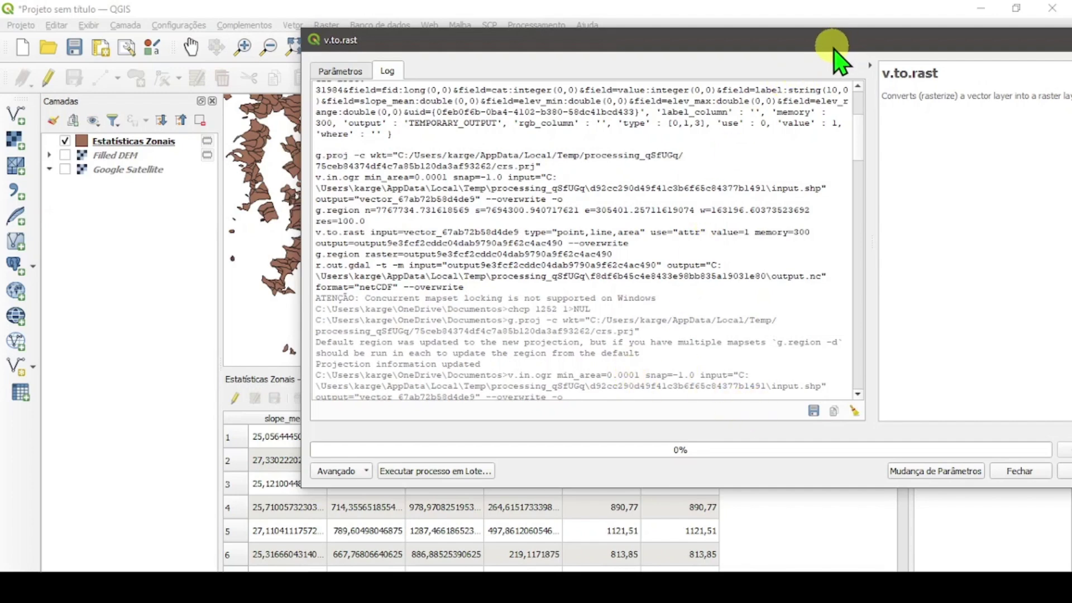
pyautogui.moveTo(834, 49); pyautogui.dragTo(691, 36)
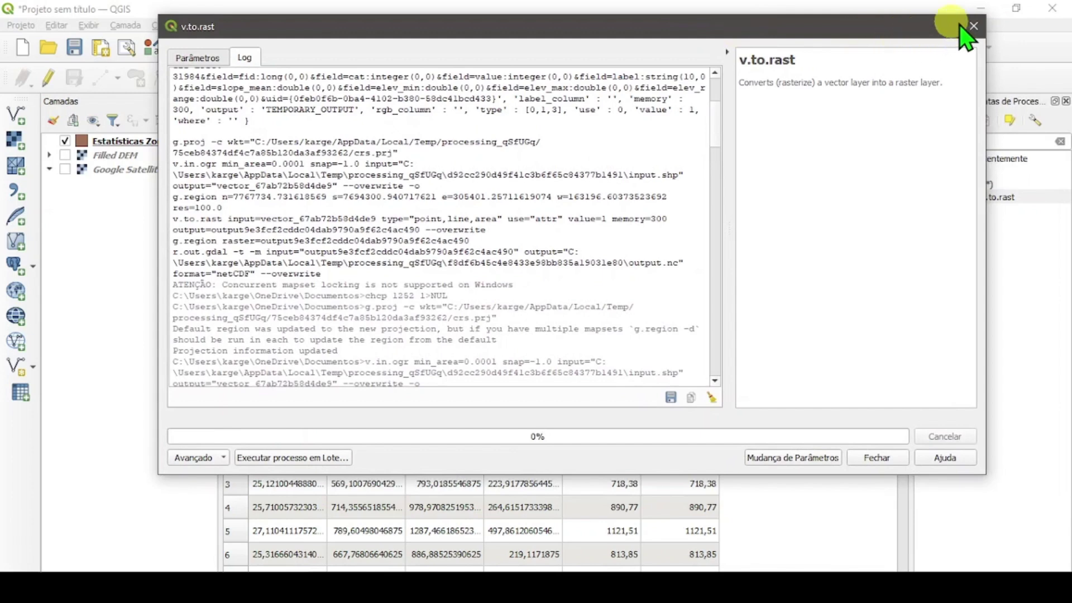
pyautogui.click(972, 27)
# Export Estatísticas Zonais as the shapefile C:\Geoprocessamento\apps\tronco_vetor.shp, replacing the existing file, and hide the original layer
pyautogui.click(144, 140)
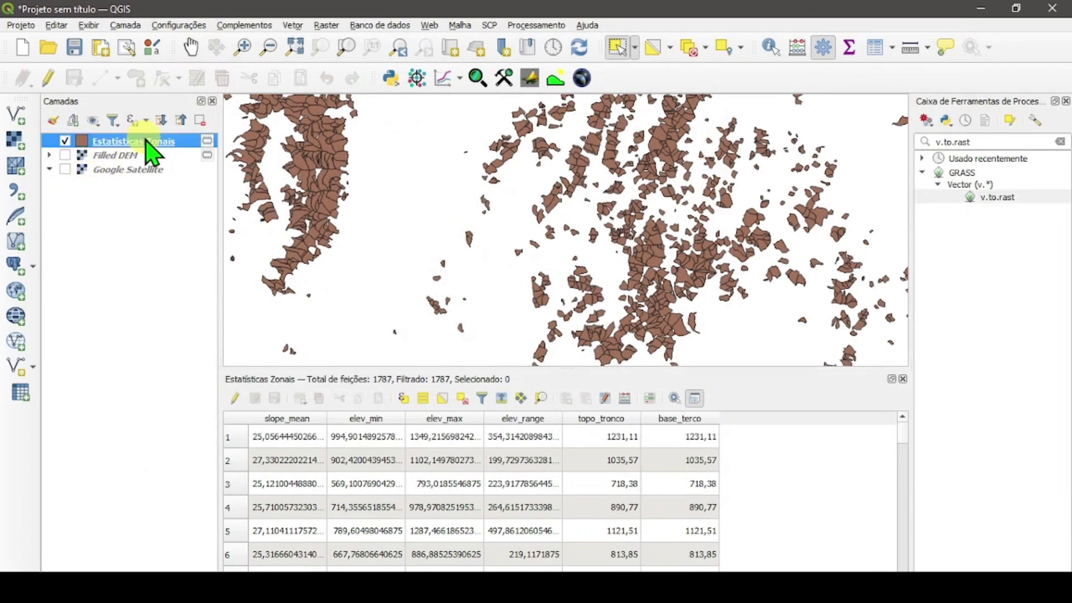
pyautogui.rightClick(147, 141)
pyautogui.moveTo(212, 438)
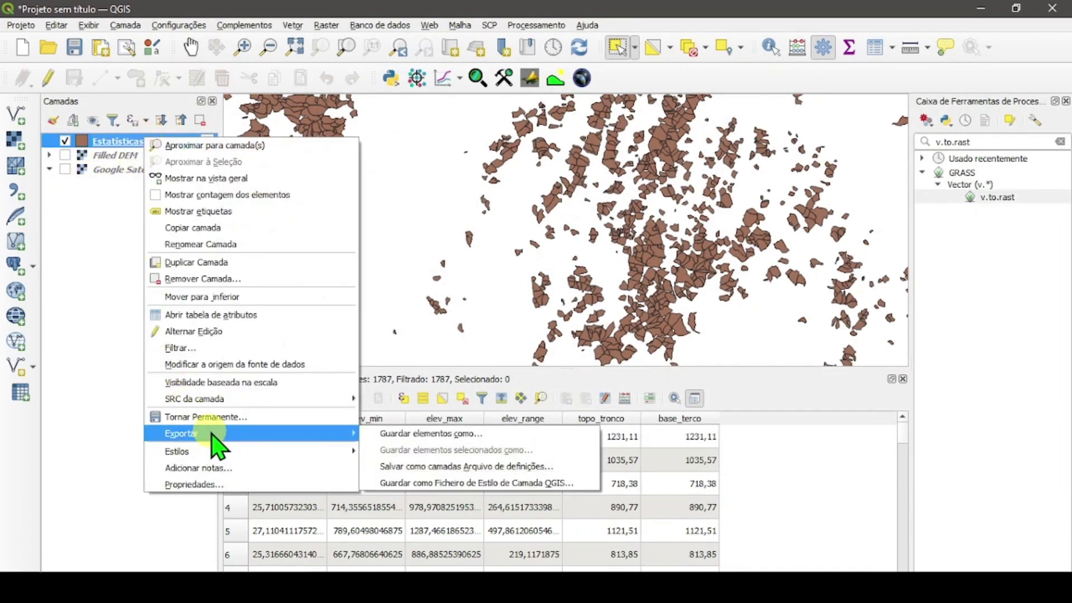
pyautogui.click(408, 435)
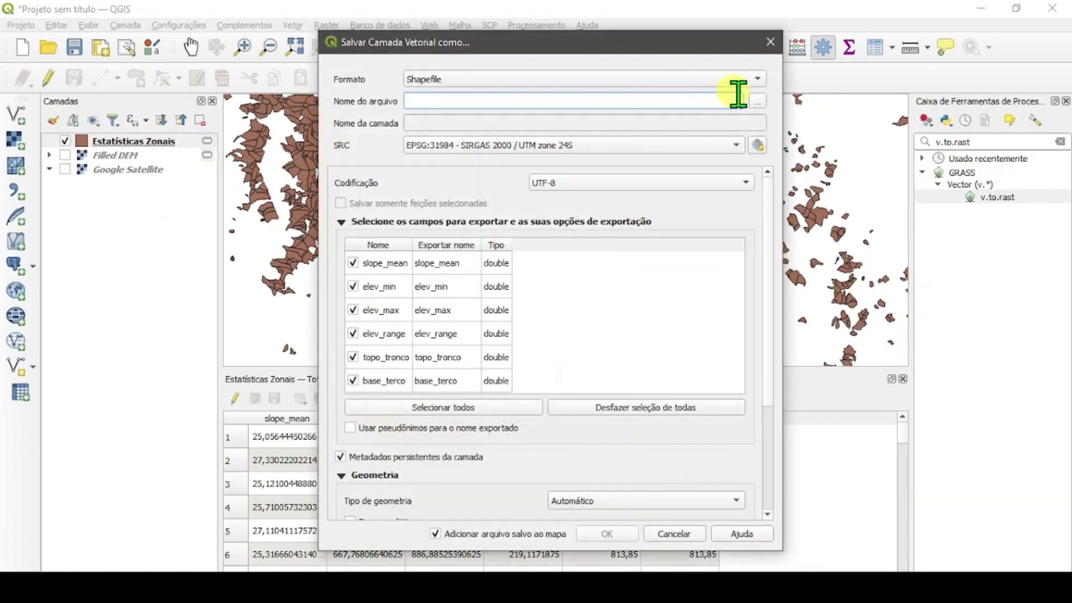
pyautogui.click(758, 102)
pyautogui.click(506, 204)
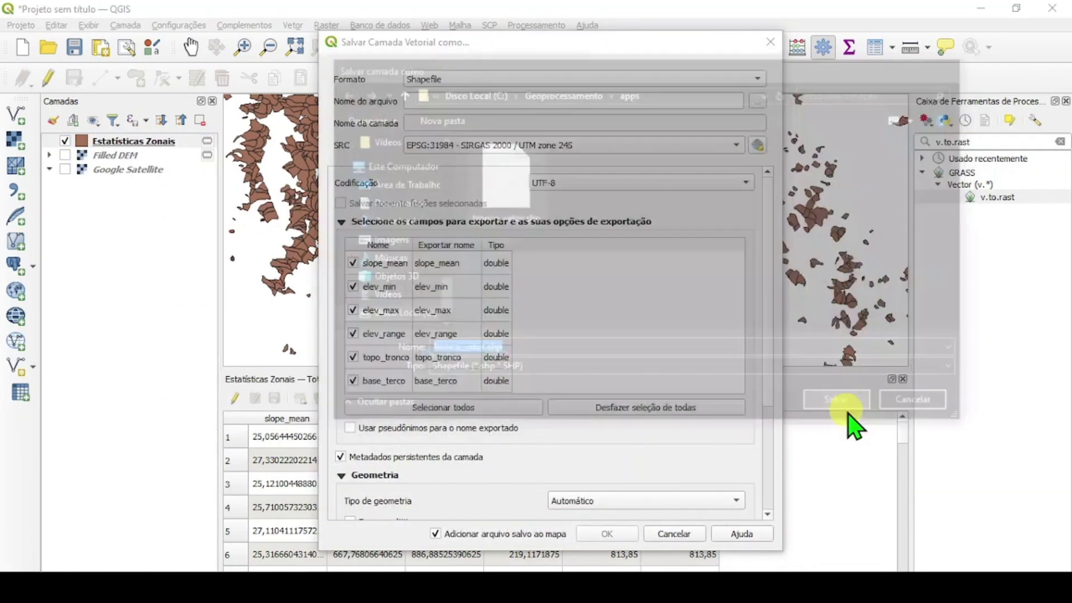
pyautogui.click(843, 407)
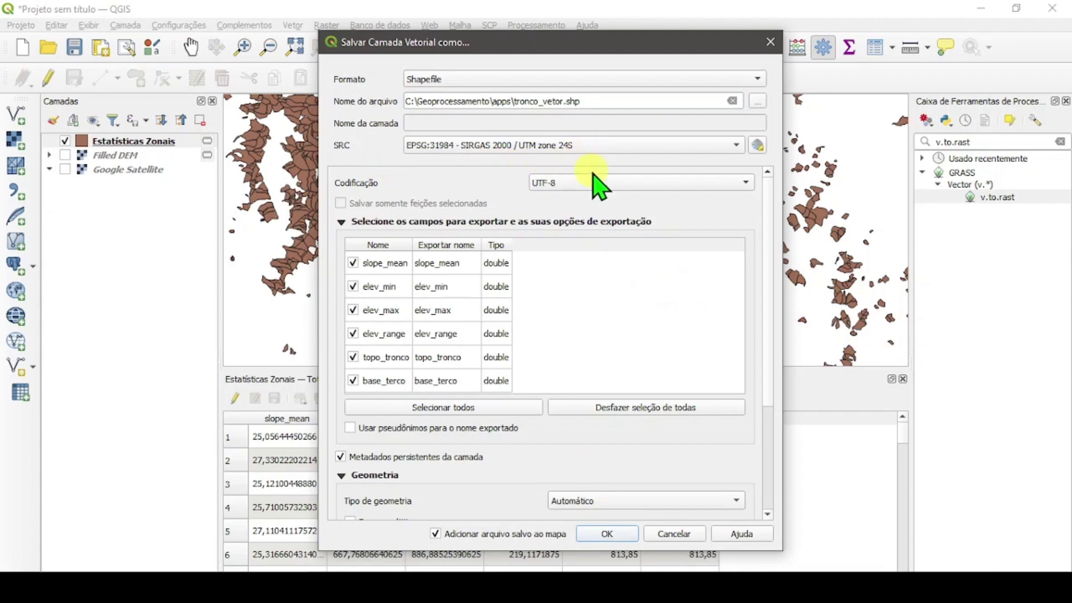
pyautogui.click(608, 533)
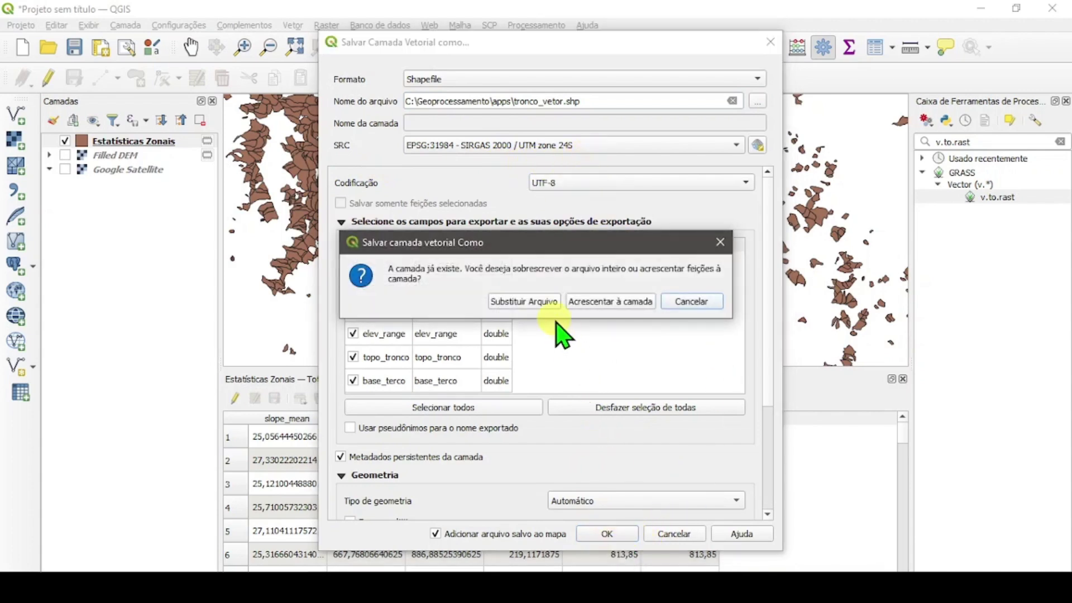
pyautogui.click(538, 304)
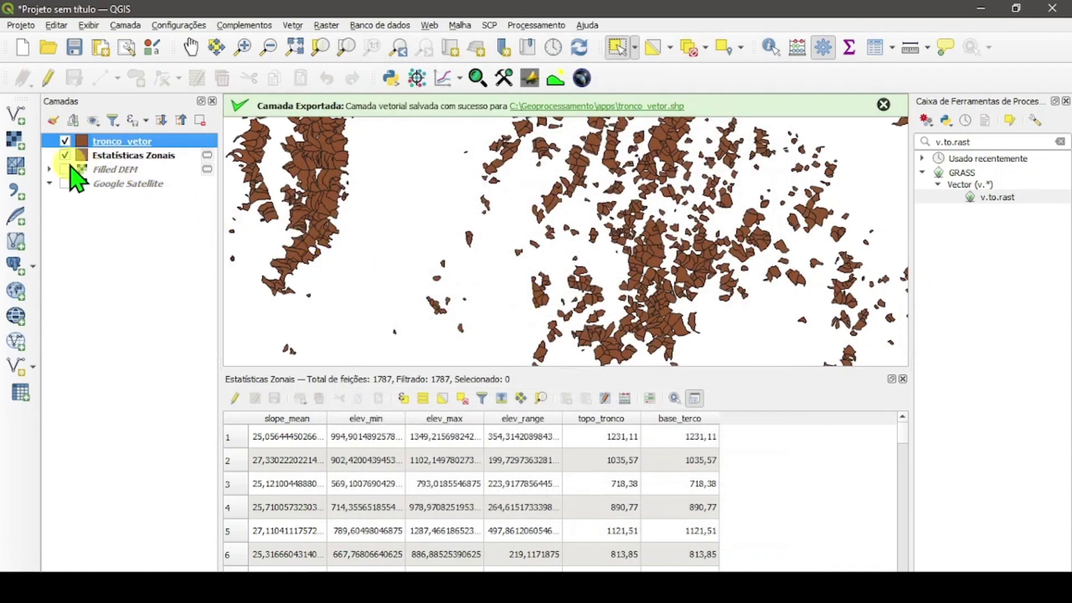
pyautogui.click(65, 154)
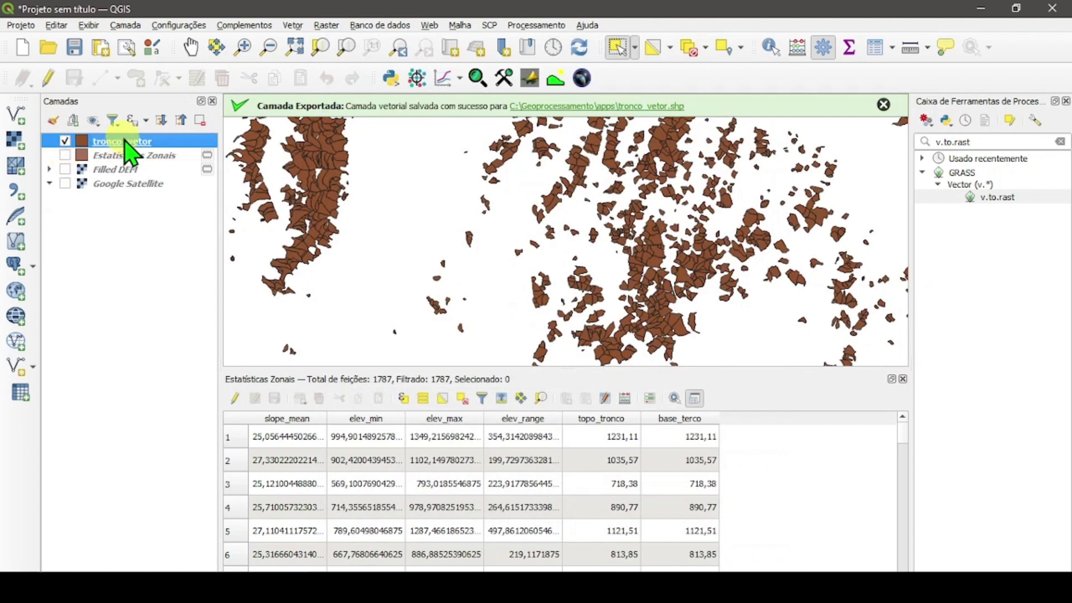
# Reopen v.to.rast with tronco_vetor as the input vector layer and restrict the input feature type to area
pyautogui.doubleClick(1005, 200)
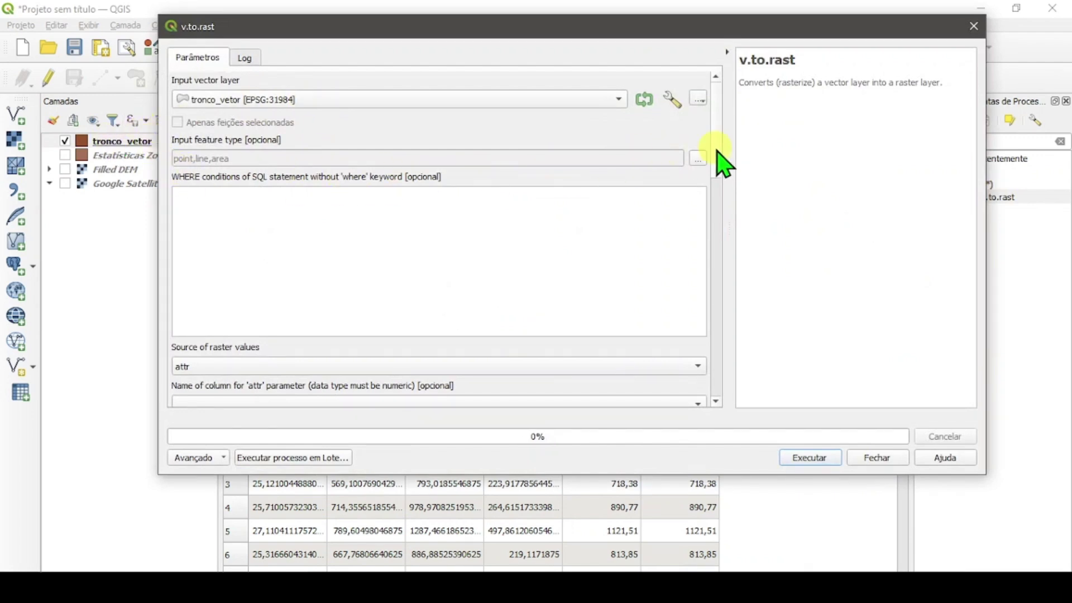
pyautogui.click(698, 159)
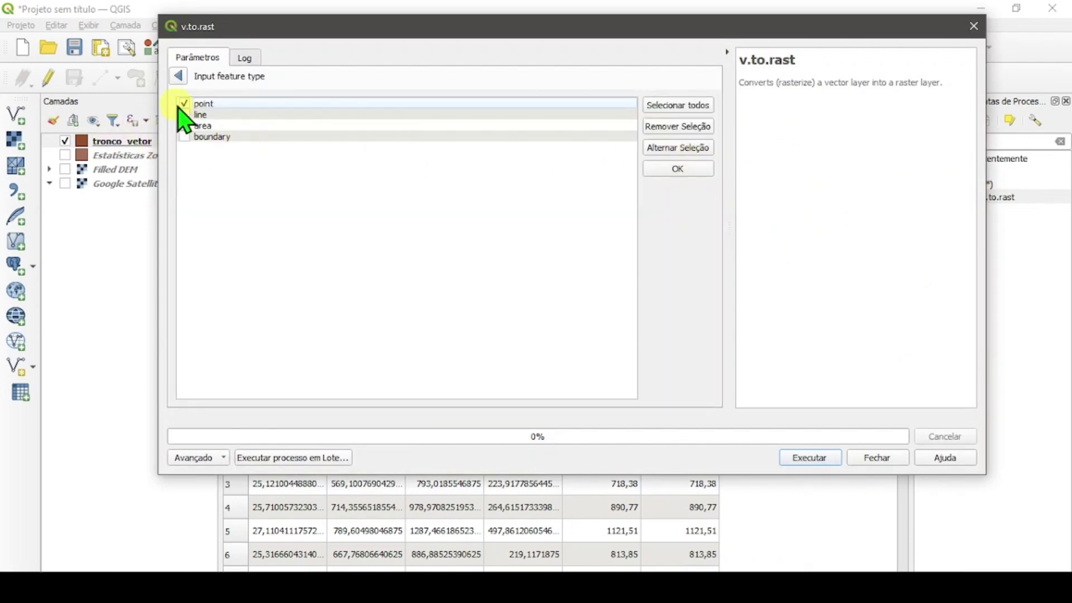
pyautogui.click(179, 76)
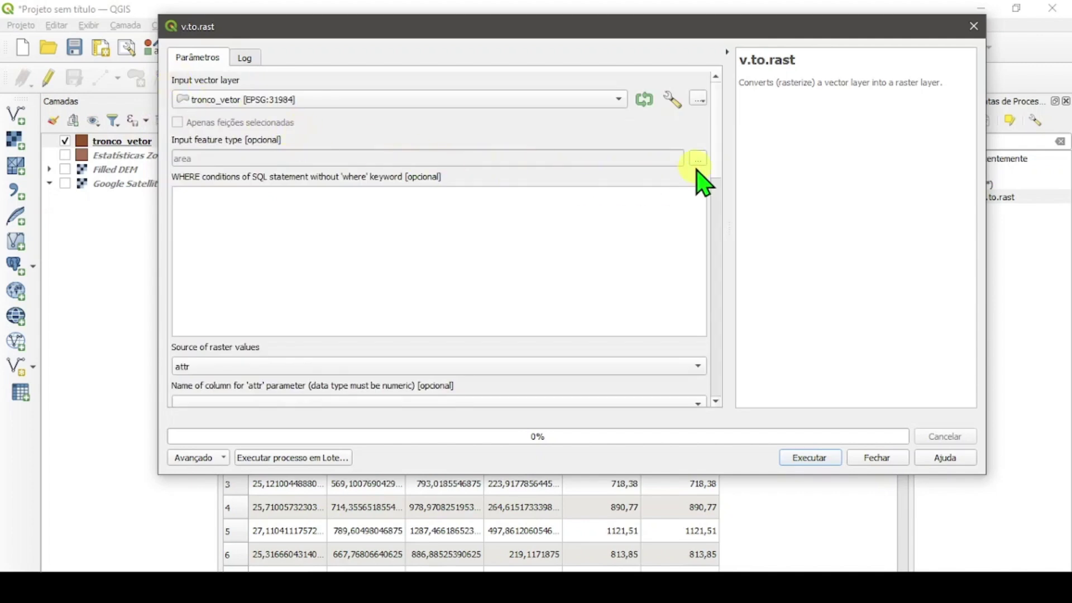
# Use topo_tronc as the numeric attribute column that supplies the raster values
pyautogui.moveTo(721, 152); pyautogui.dragTo(712, 203)
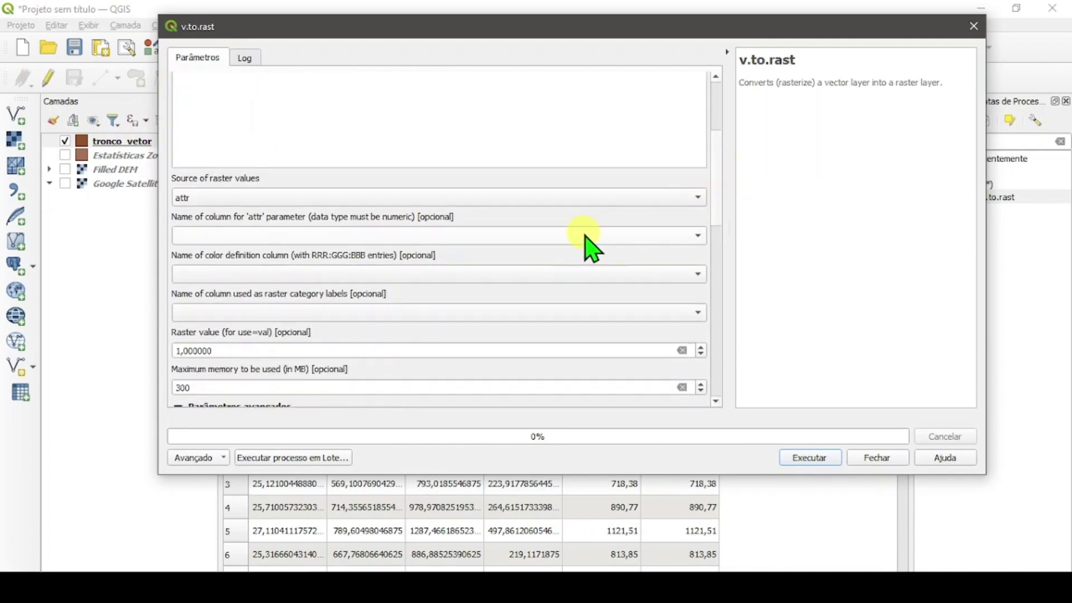
pyautogui.click(586, 236)
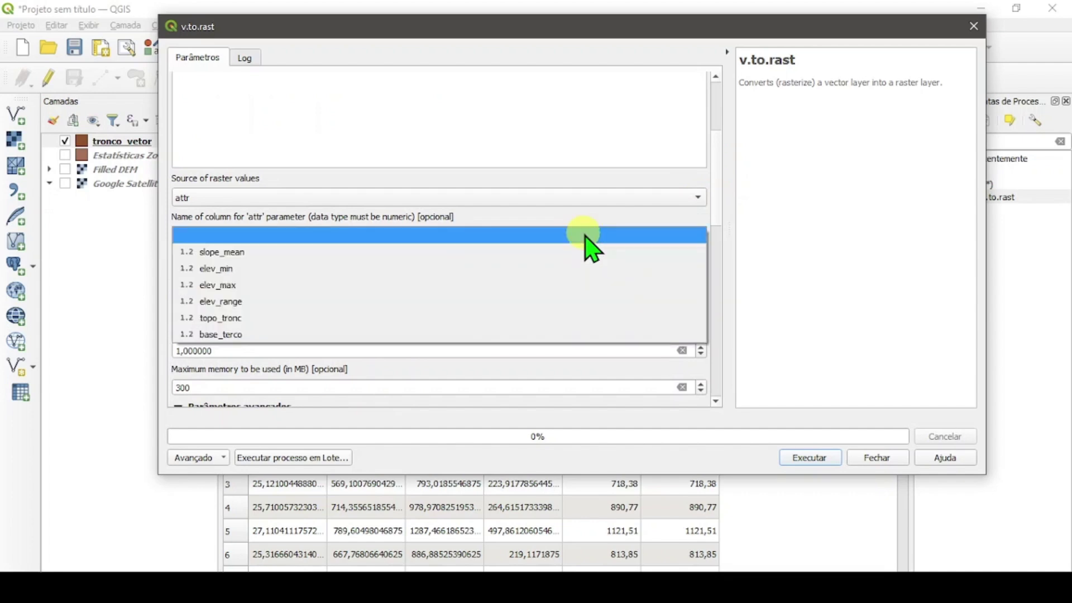
pyautogui.click(223, 318)
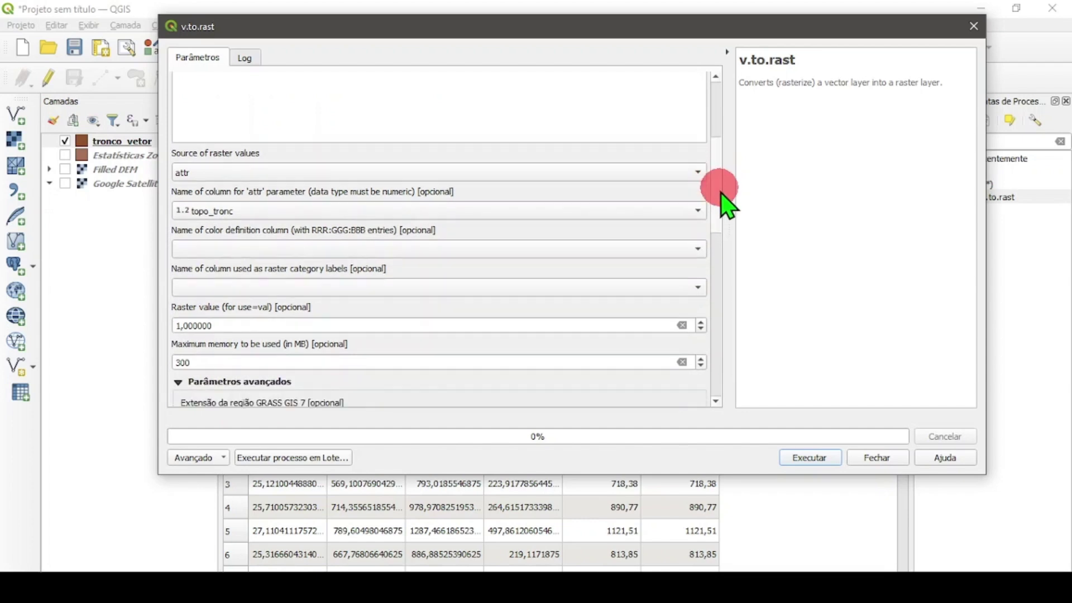
# Take the GRASS region extent from the Filled DEM layer and set the region cell size to 29.32659380847942998
pyautogui.scroll(-5, 719, 190)
pyautogui.click(693, 260)
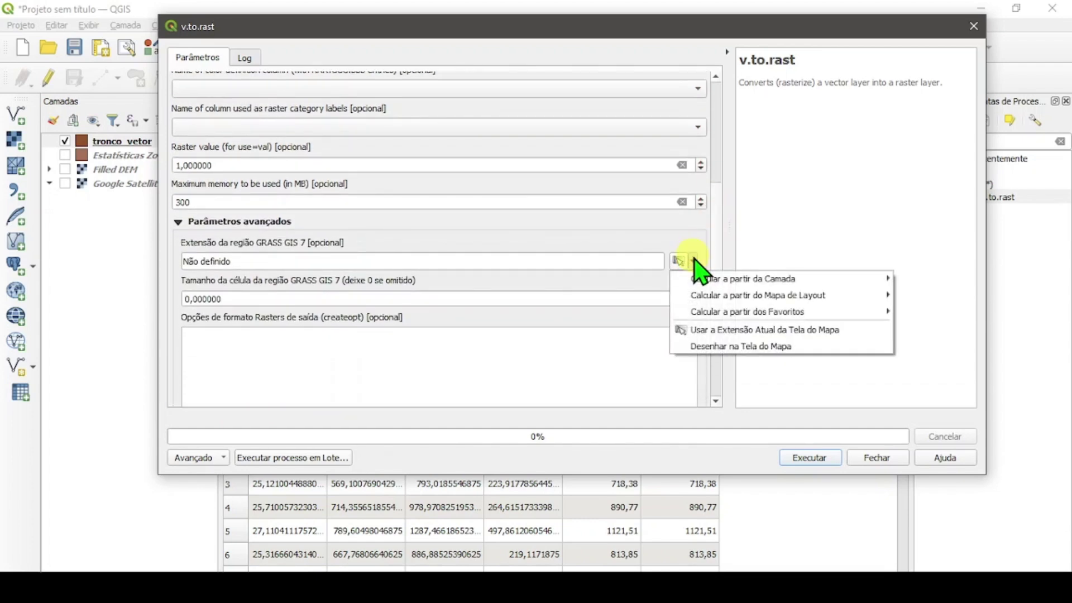
pyautogui.moveTo(726, 278)
pyautogui.click(942, 296)
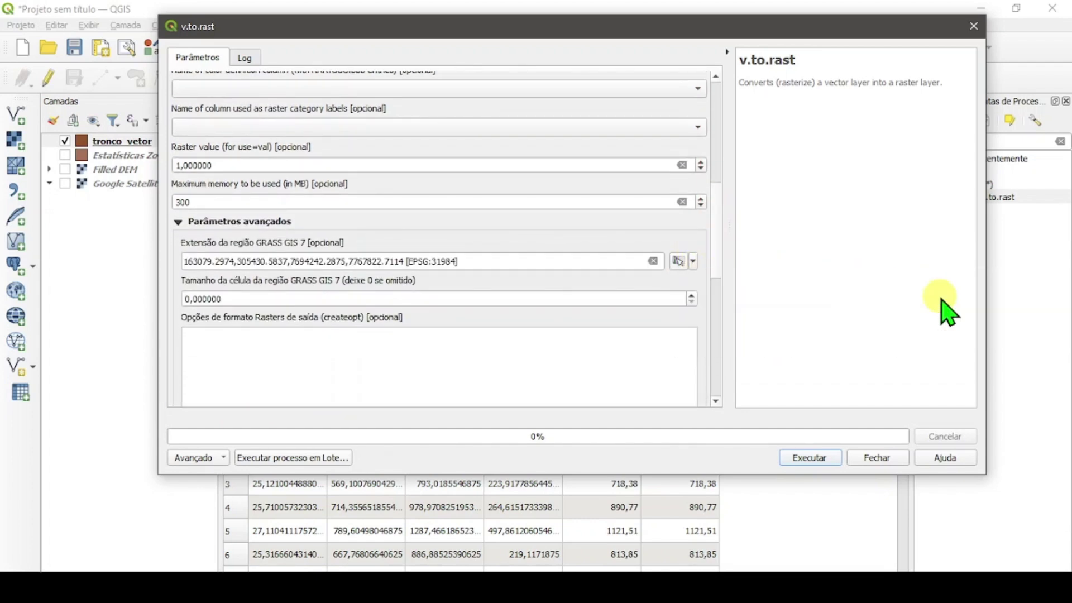
pyautogui.doubleClick(568, 300)
pyautogui.hotkey('ctrl', 'v')
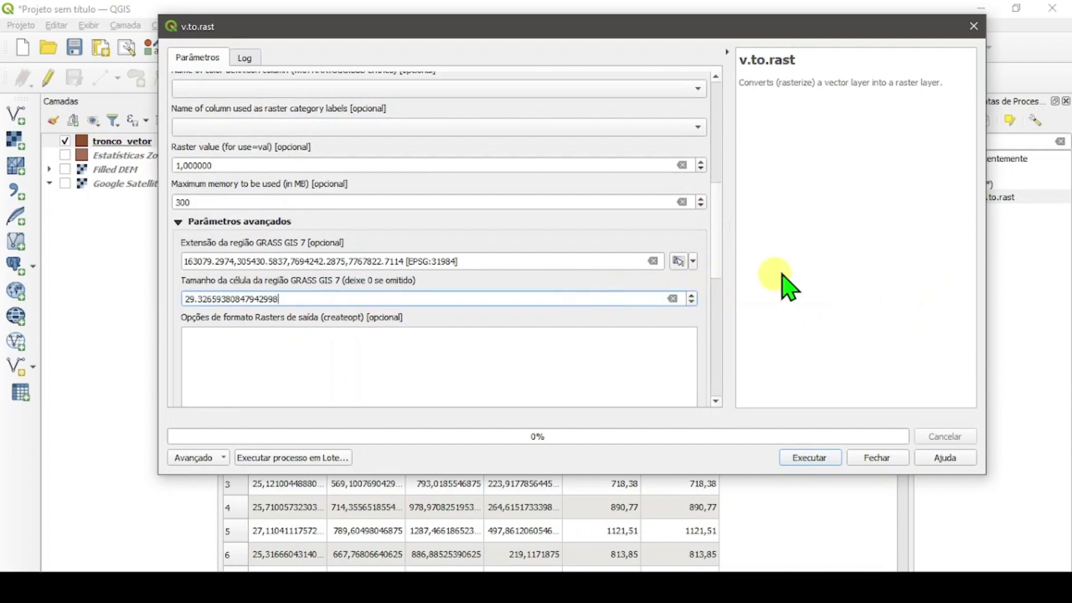
# Run v.to.rast with a temporary output file, close the tool and dismiss the layer export message
pyautogui.click(756, 235)
pyautogui.click(720, 273)
pyautogui.moveTo(721, 273); pyautogui.dragTo(730, 343)
pyautogui.click(804, 461)
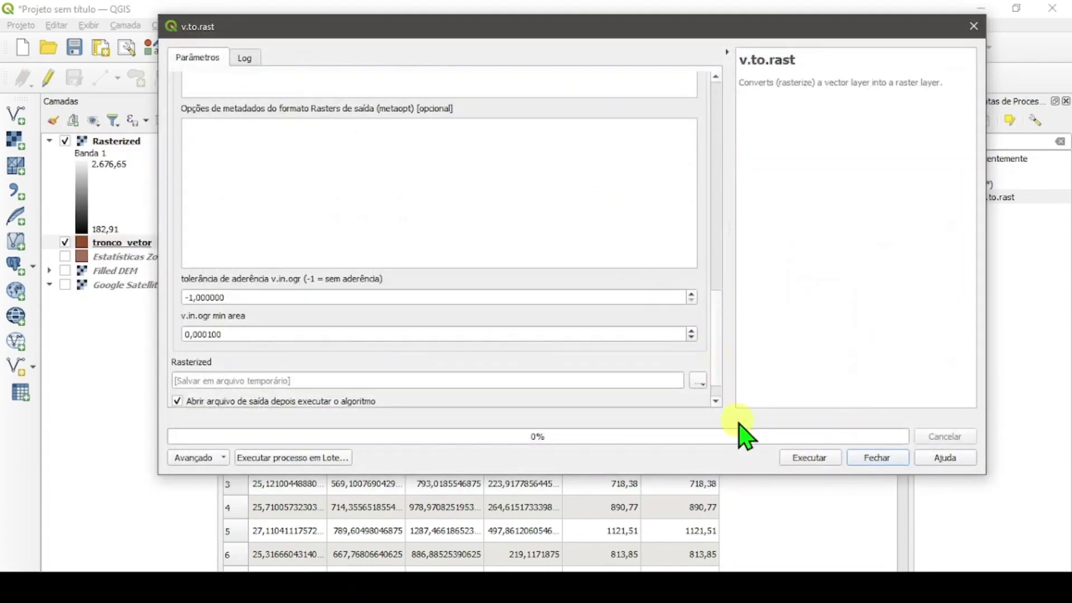
pyautogui.click(879, 458)
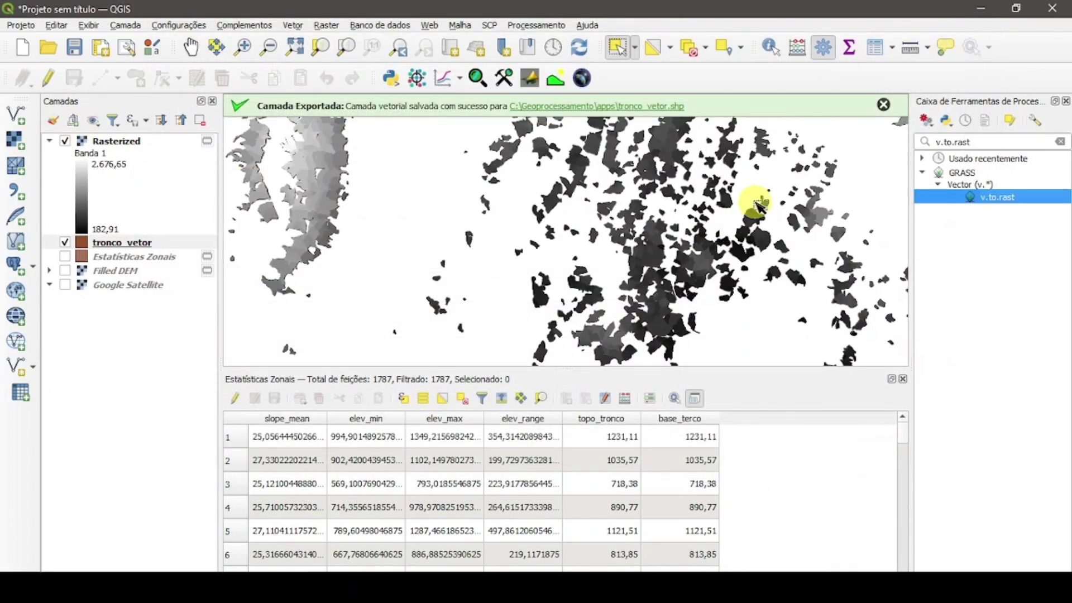
pyautogui.click(883, 104)
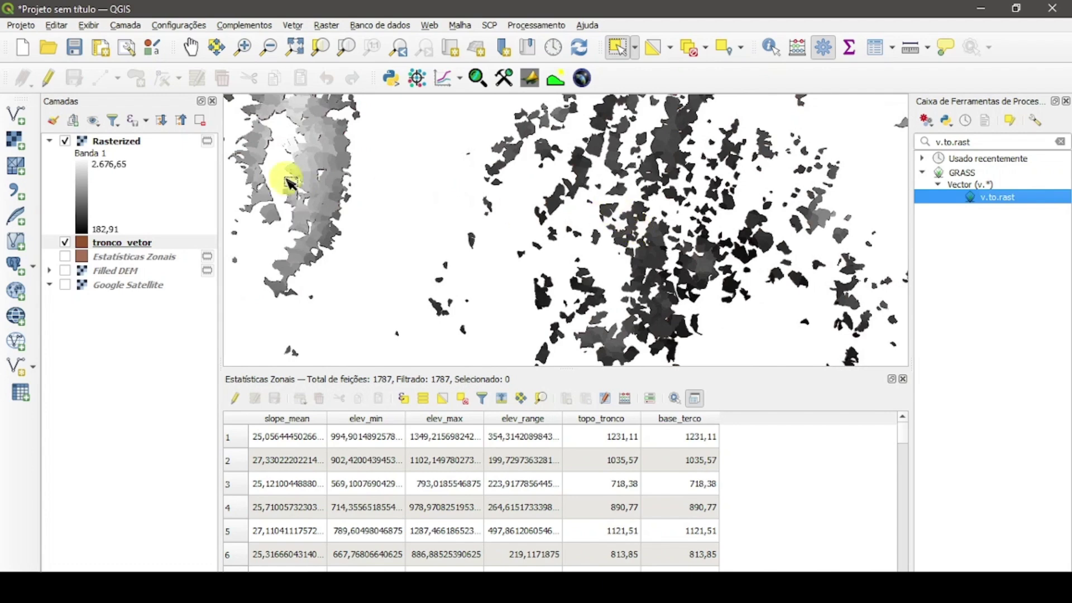
# Style the Rasterized layer as Paletizado/Valores únicos on Banda 1 with Random colors, classifying all of its values
pyautogui.click(119, 143)
pyautogui.doubleClick(119, 157)
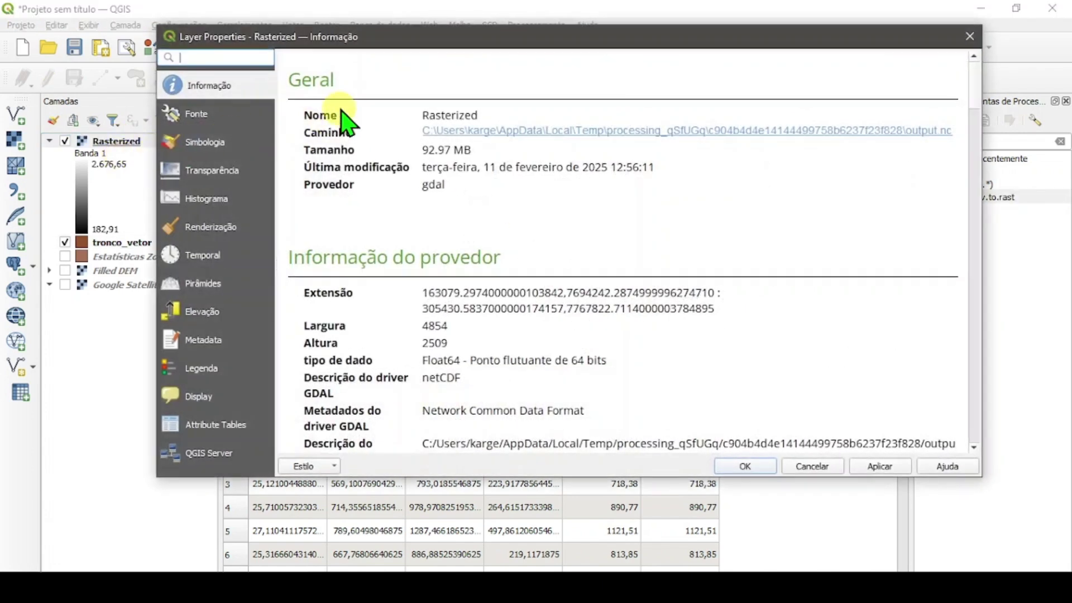
pyautogui.click(209, 143)
pyautogui.click(408, 82)
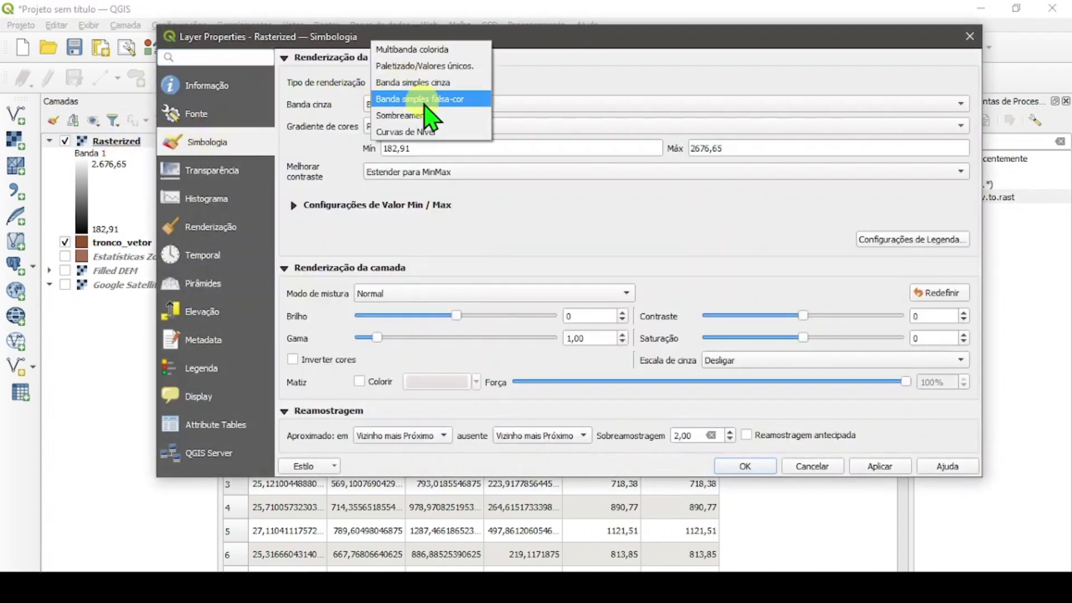
pyautogui.click(449, 72)
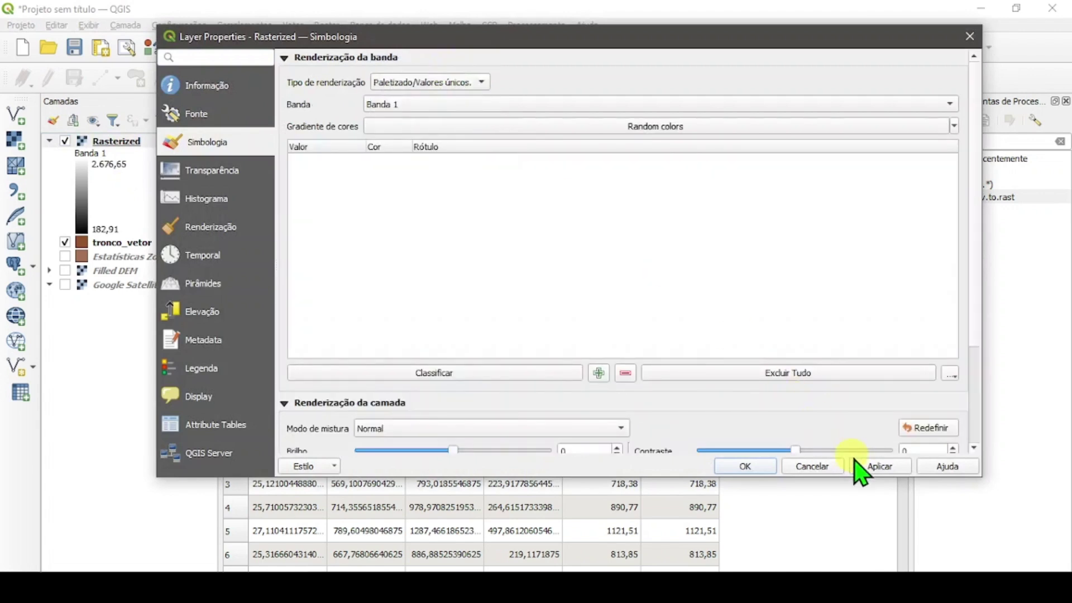
pyautogui.click(340, 373)
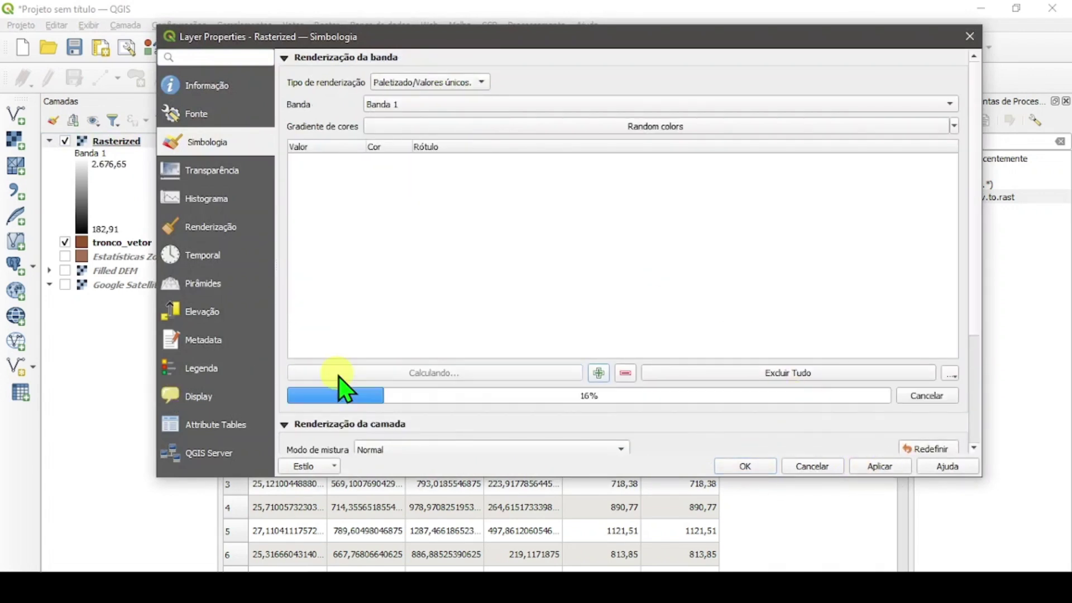
pyautogui.click(876, 468)
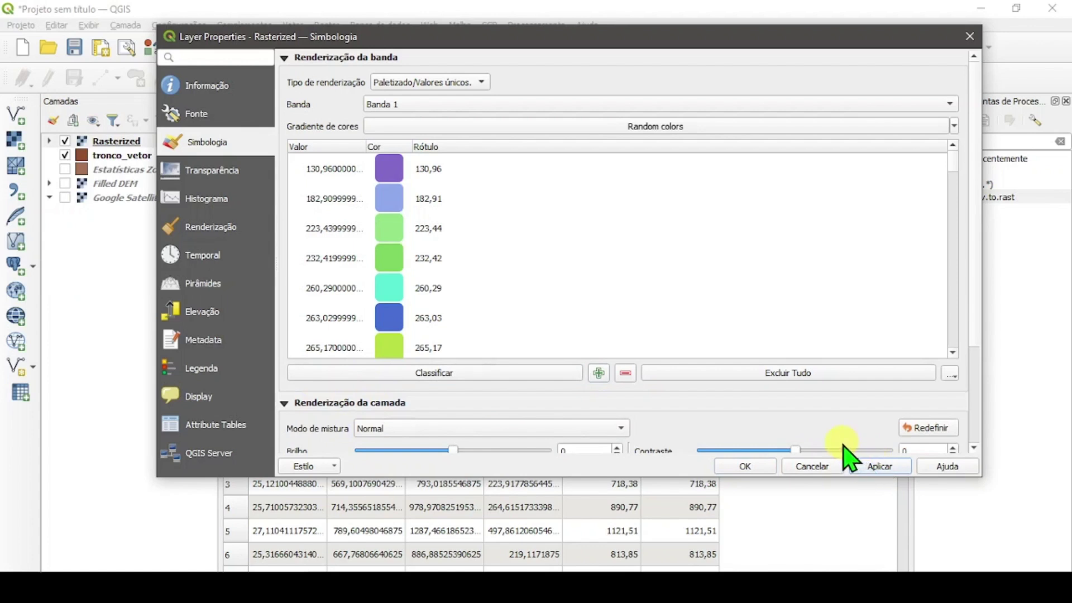
pyautogui.click(736, 468)
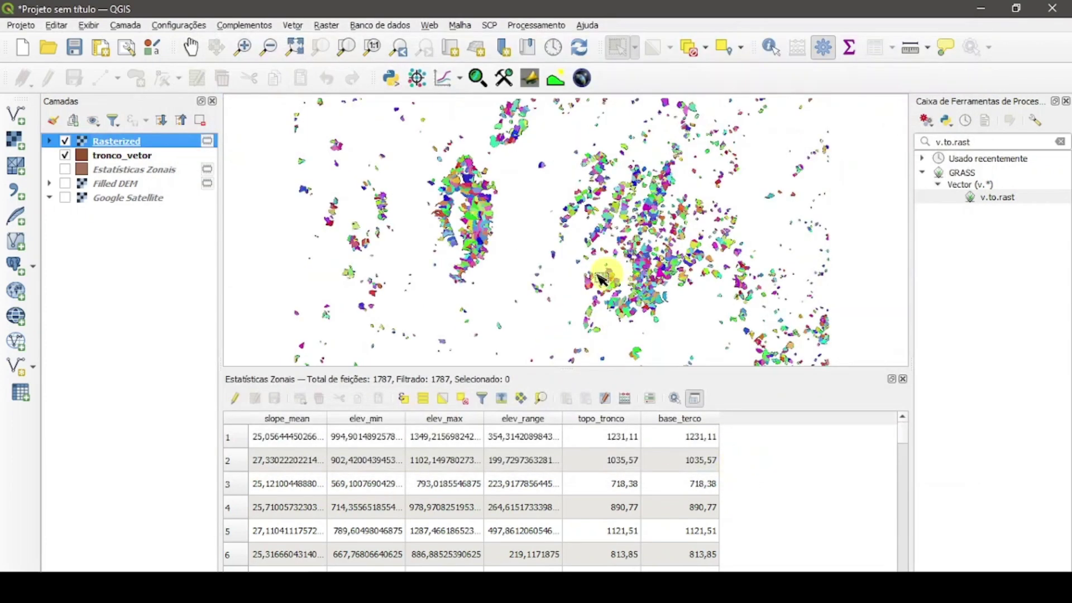
# Show the Filled DEM layer beneath the classified Rasterized layer
pyautogui.click(65, 183)
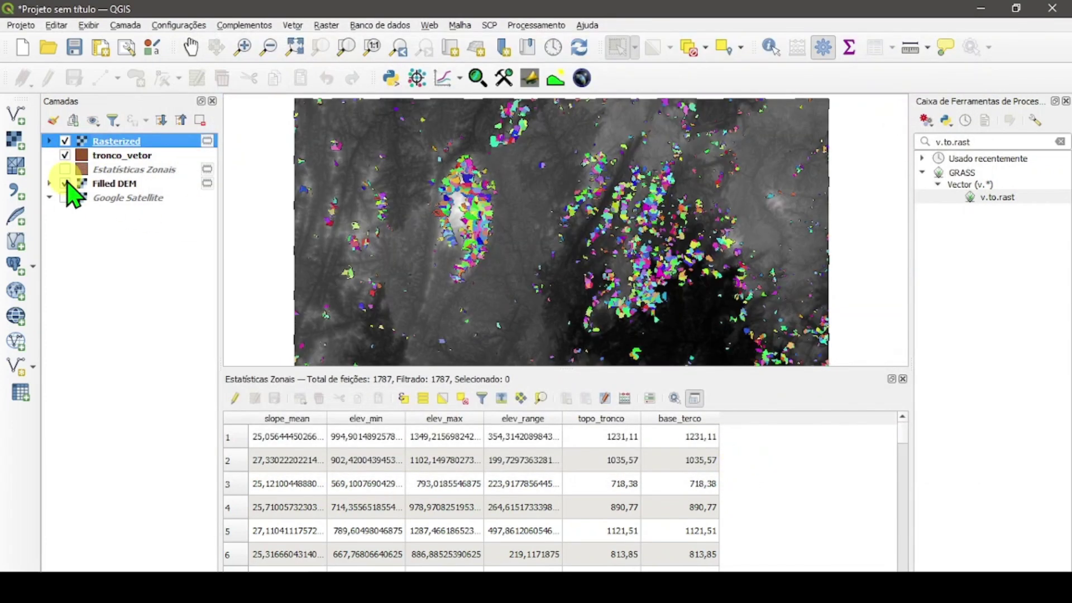
pyautogui.scroll(1, 737, 259)
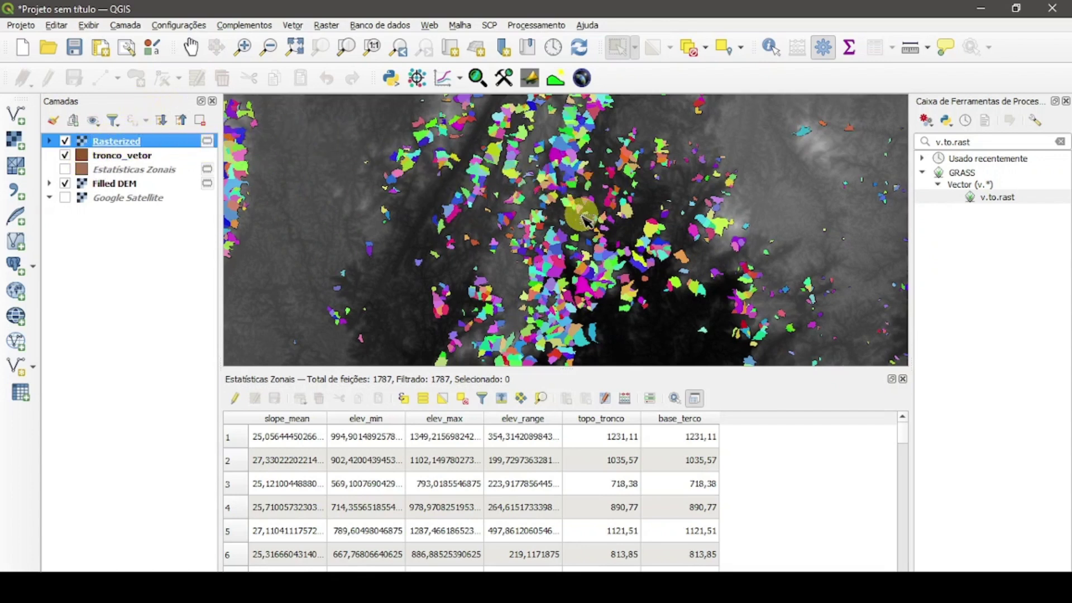
pyautogui.scroll(2, 518, 166)
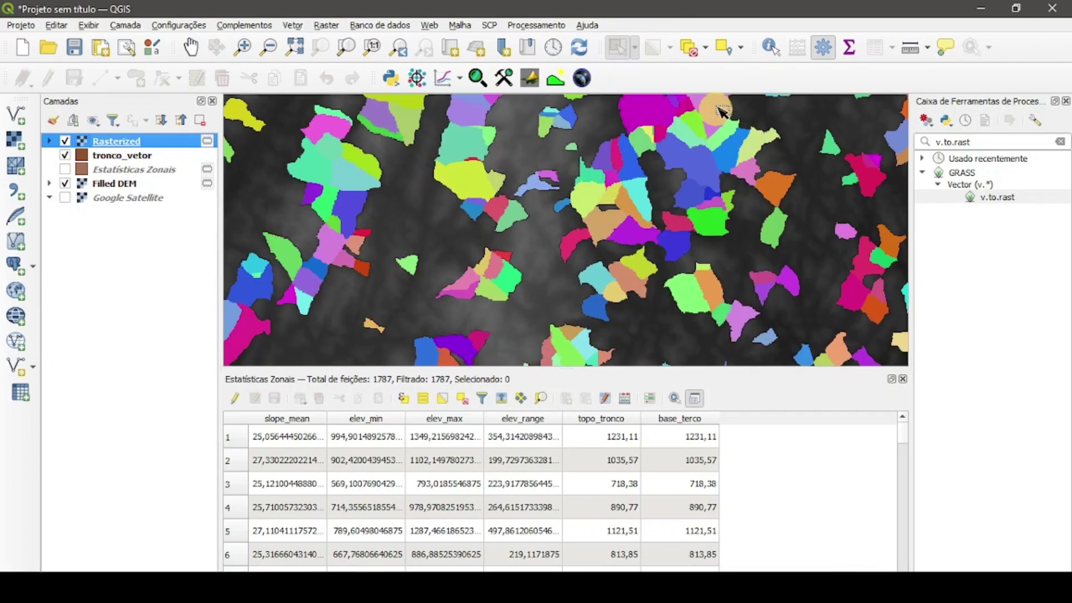
# Identify the Rasterized band value in three differently coloured patches, then close the identify results
pyautogui.click(772, 48)
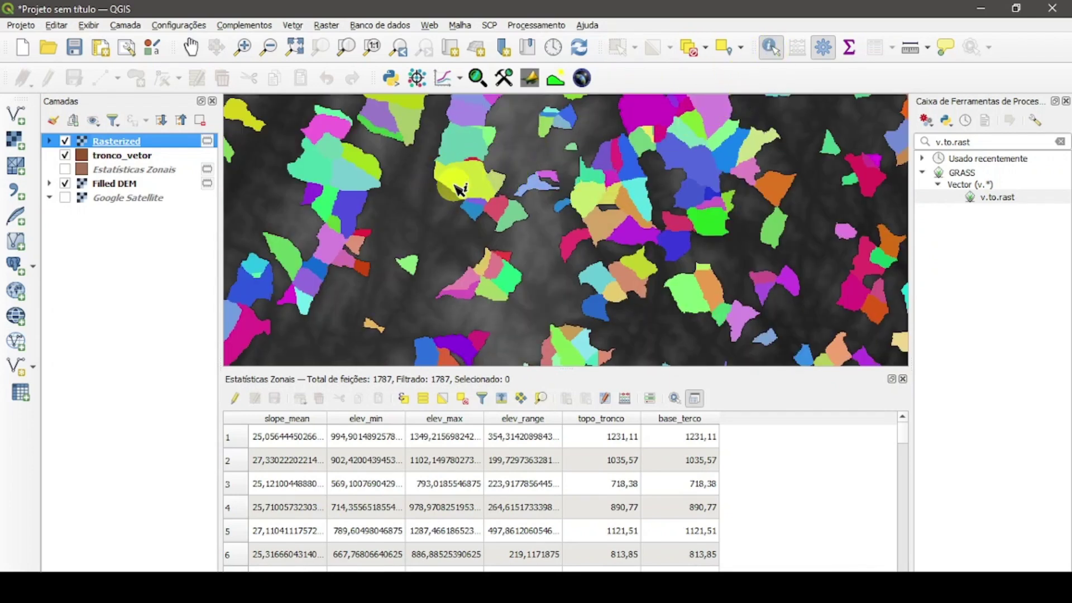
pyautogui.click(472, 178)
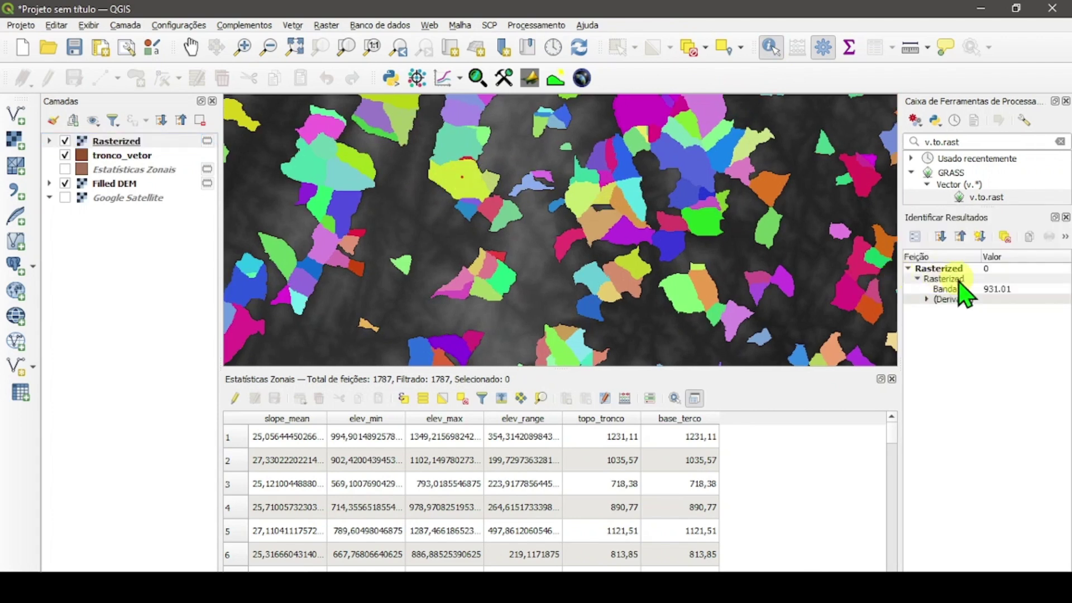
pyautogui.click(574, 241)
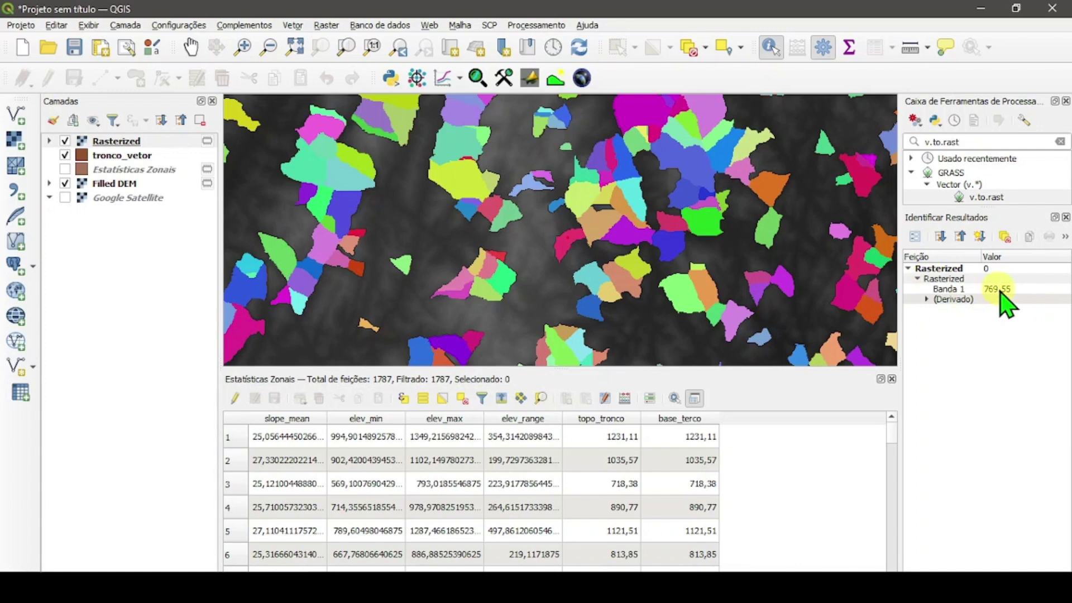
pyautogui.click(678, 162)
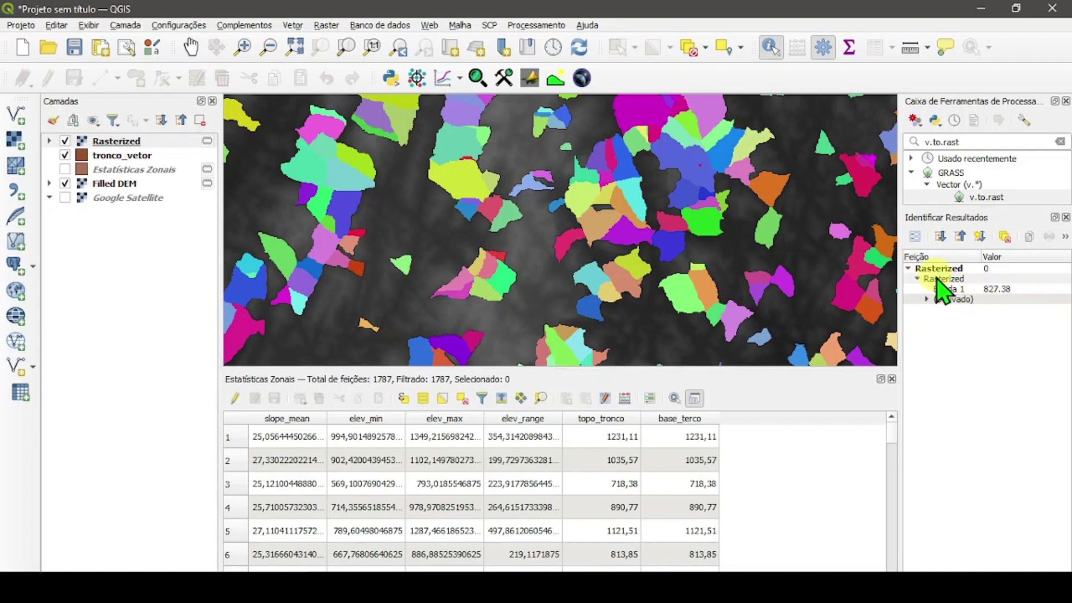
pyautogui.click(1066, 218)
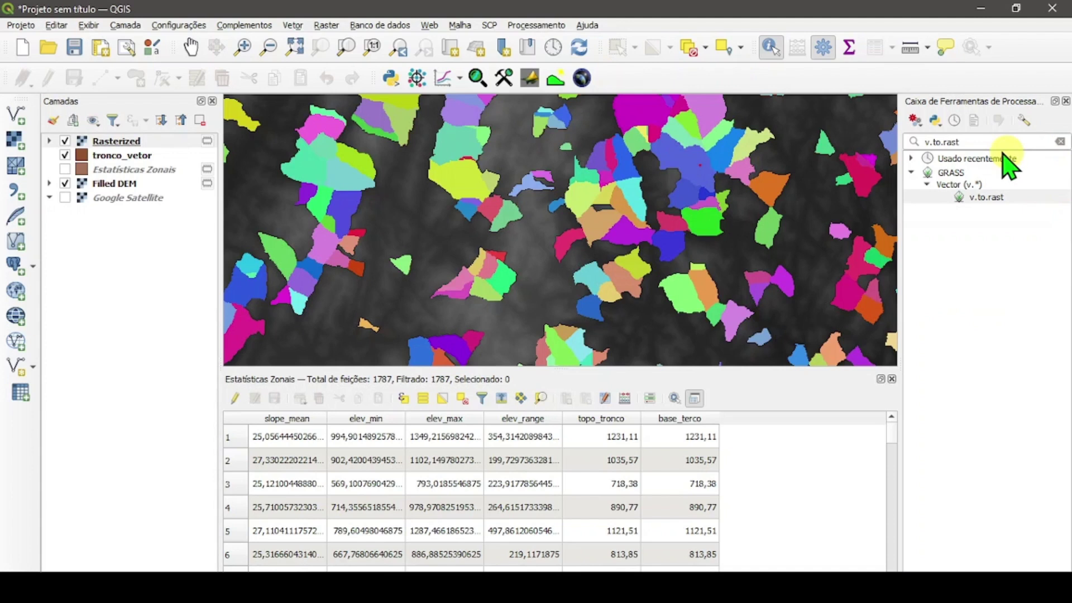
# Close the processing toolbox and the Estatísticas Zonais attribute table to enlarge the map area
pyautogui.moveTo(900, 168); pyautogui.dragTo(846, 167)
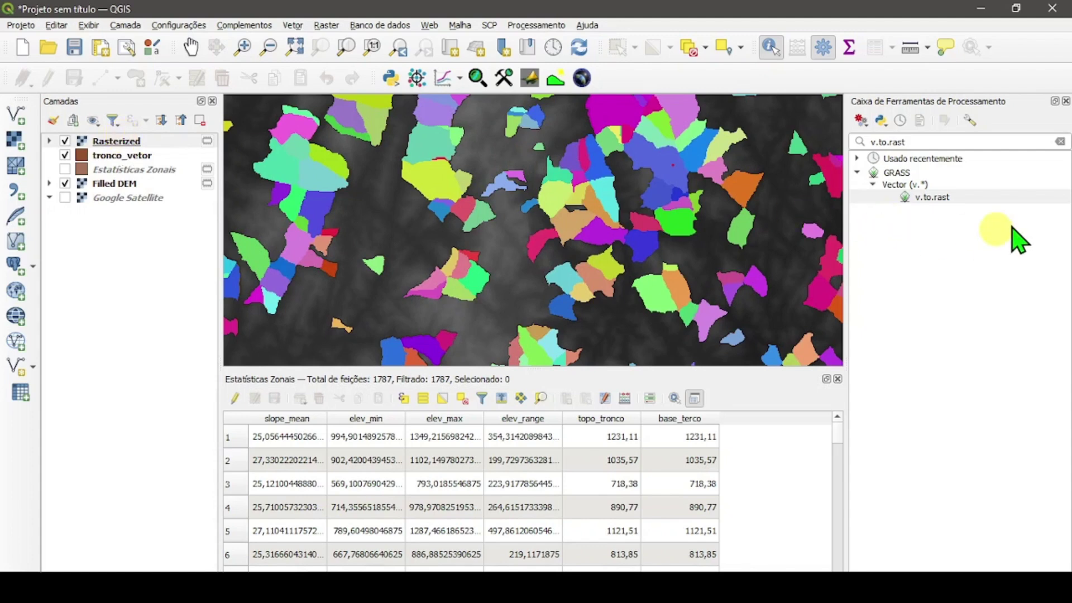
pyautogui.click(1066, 102)
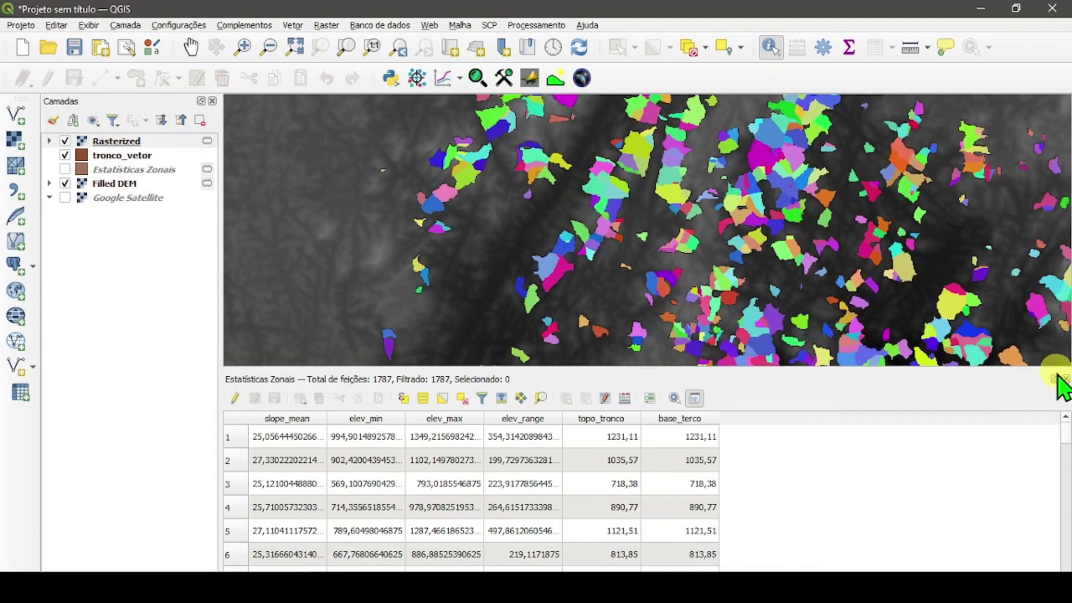
pyautogui.click(1064, 379)
pyautogui.scroll(-4, 766, 275)
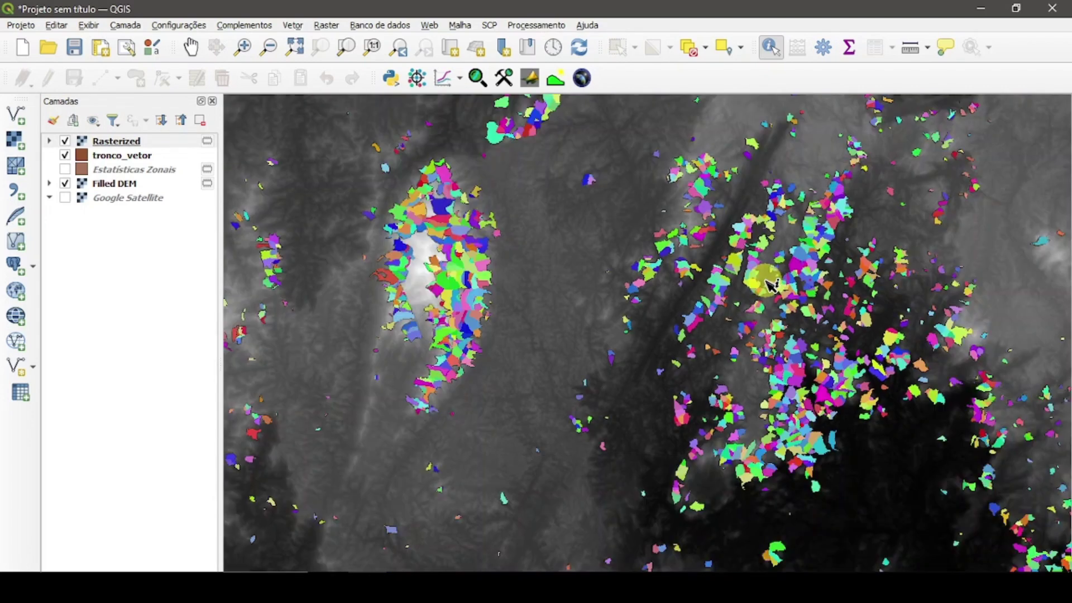
pyautogui.moveTo(770, 285); pyautogui.dragTo(598, 246)
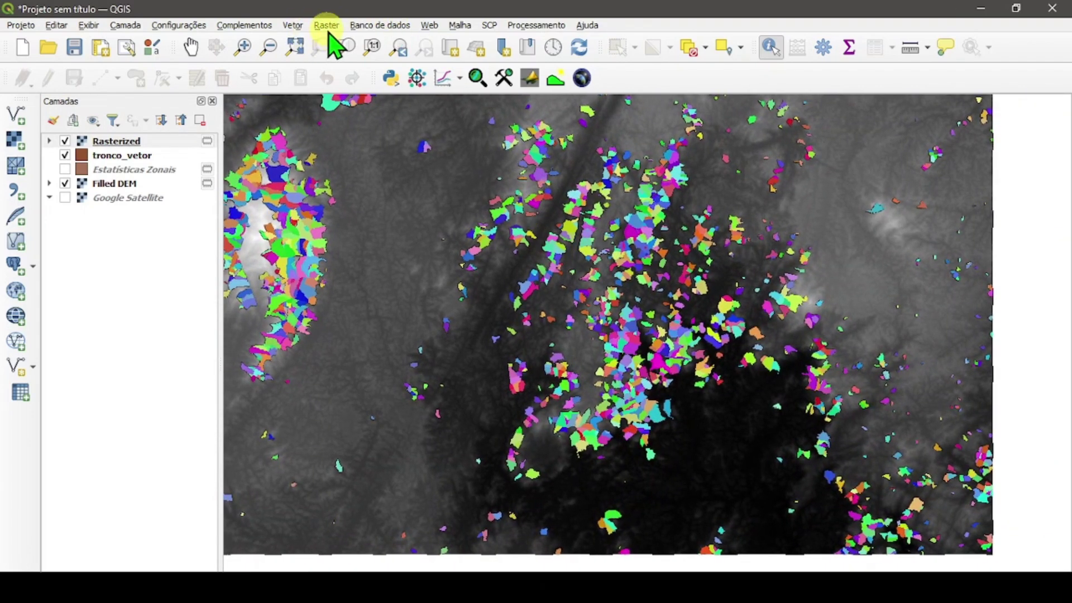
# Calculate "Filled DEM@1" - "Rasterized@1" with the raster calculator, outputting the GeoTIFF diff_tronco_mde and adding it to the project
pyautogui.click(327, 27)
pyautogui.click(335, 40)
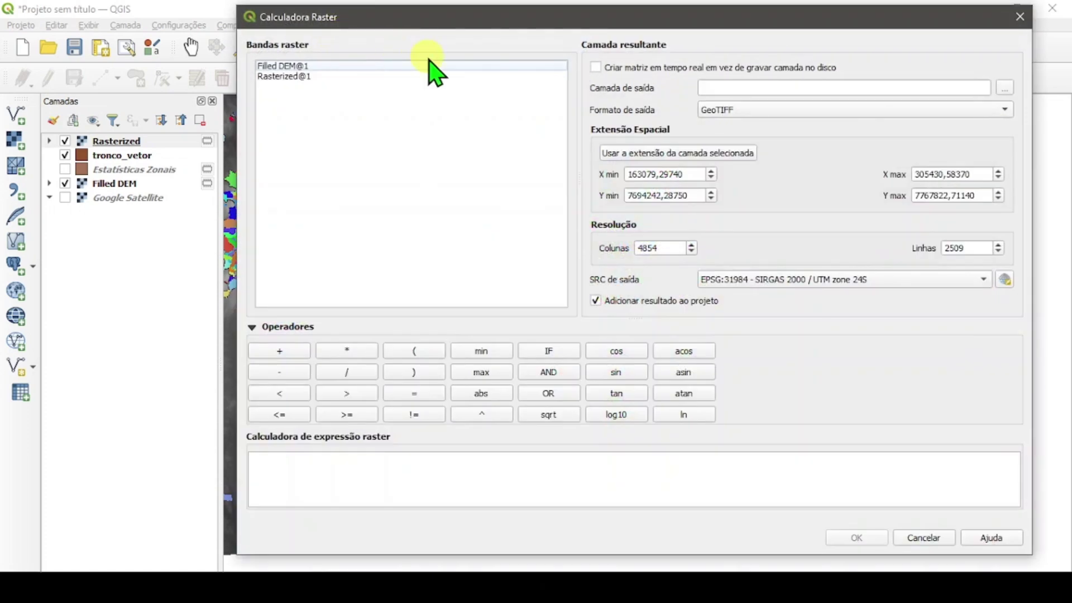
pyautogui.click(744, 87)
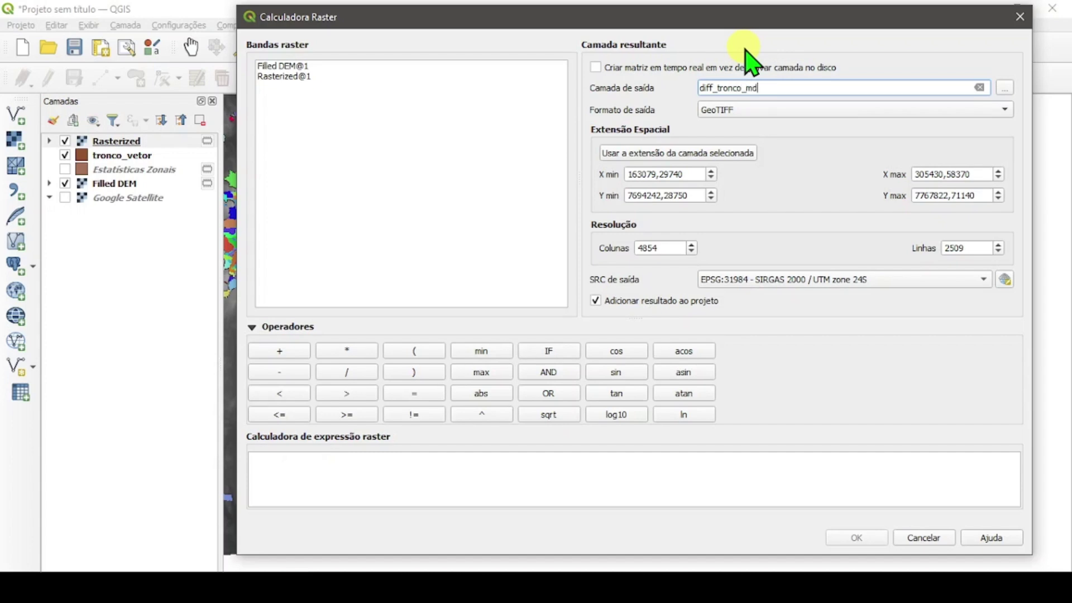
pyautogui.doubleClick(284, 68)
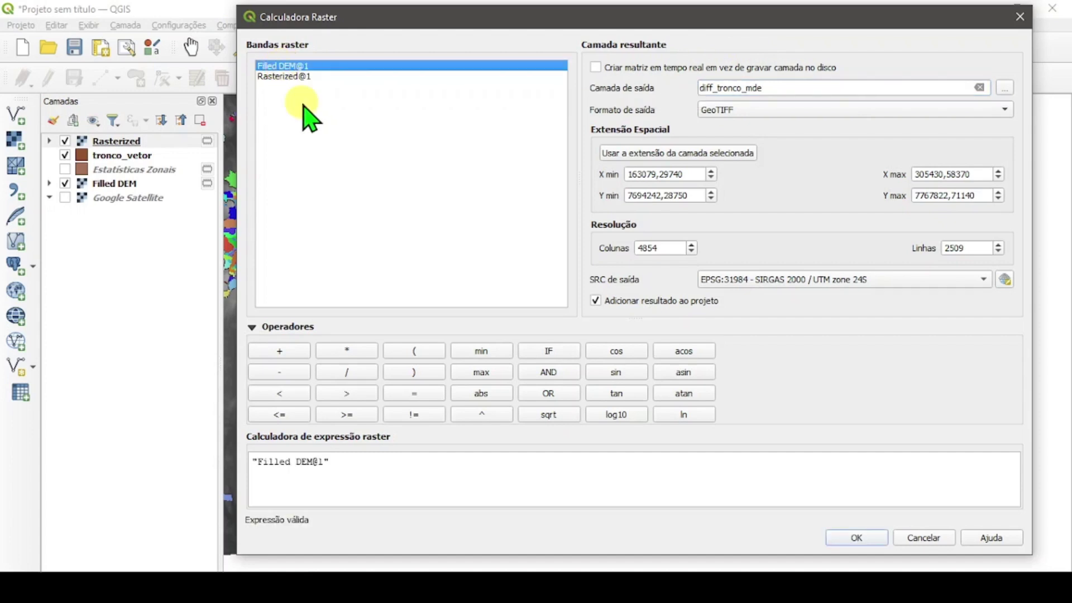
pyautogui.click(296, 373)
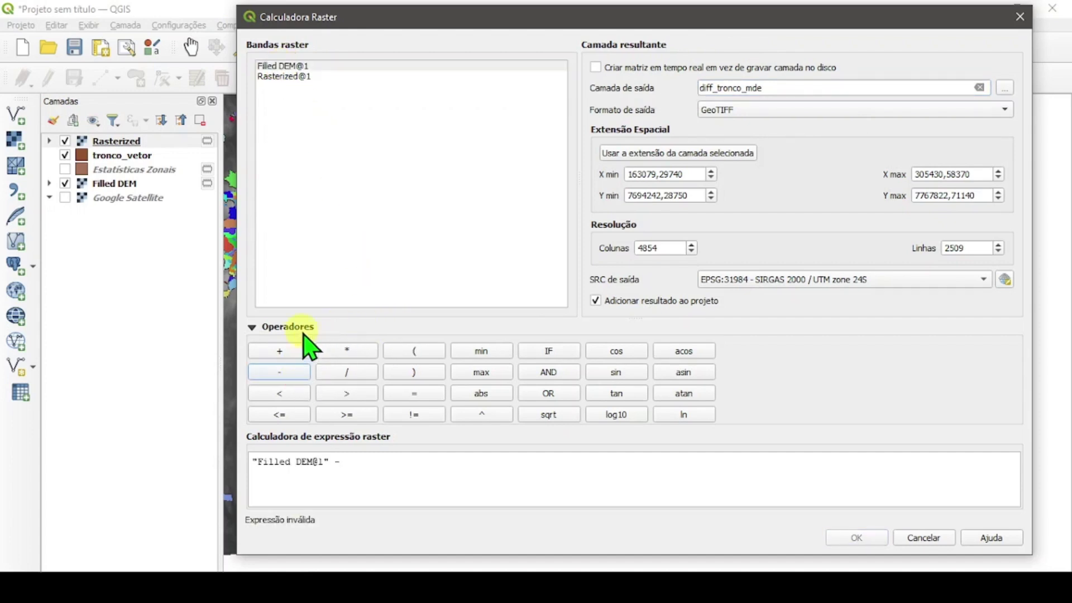
pyautogui.doubleClick(288, 79)
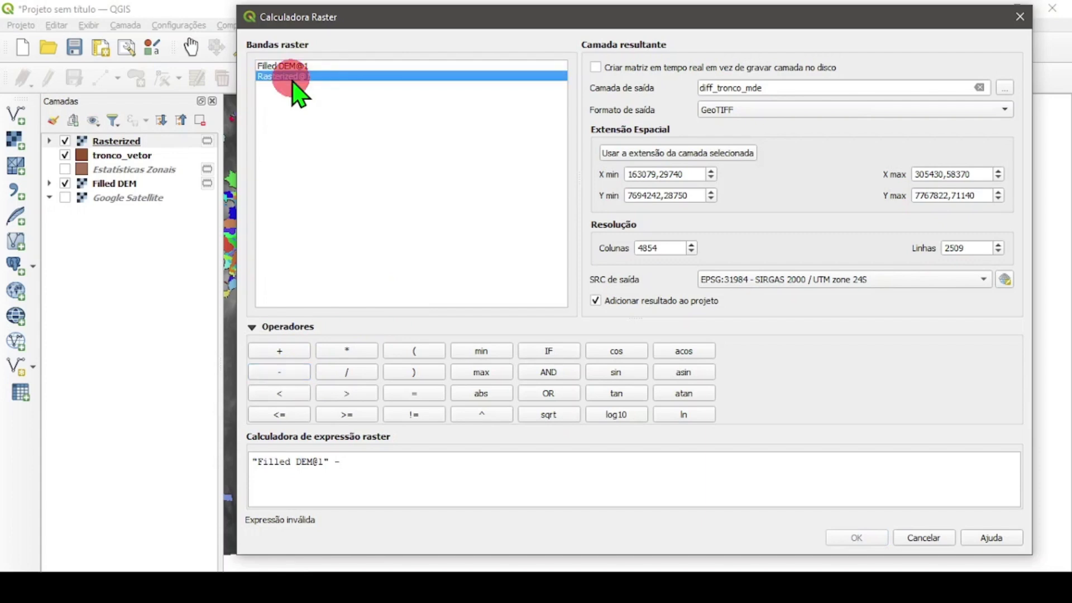
pyautogui.click(586, 477)
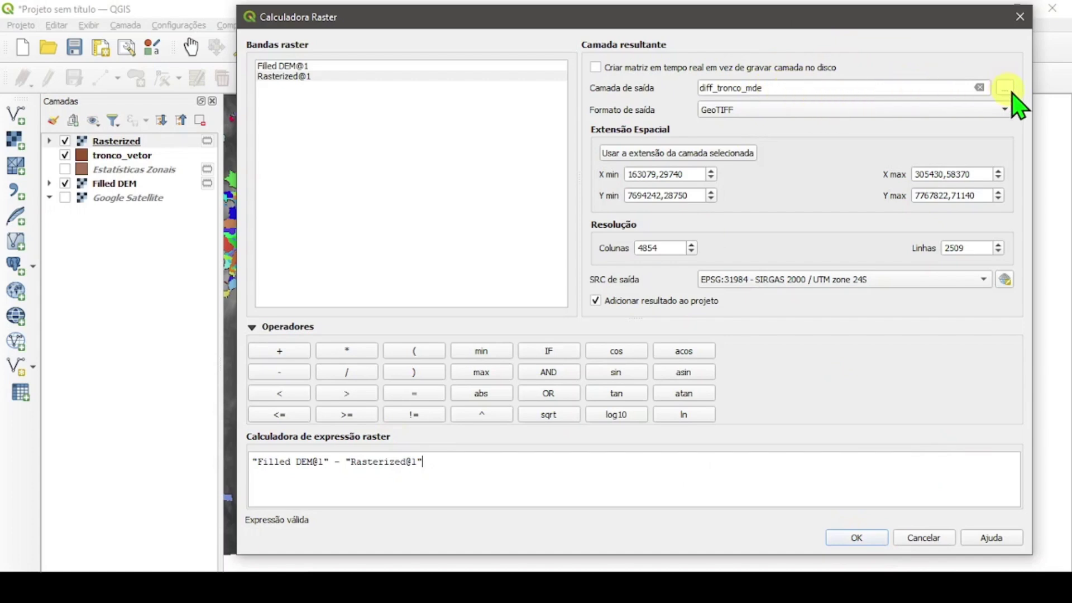
pyautogui.click(887, 538)
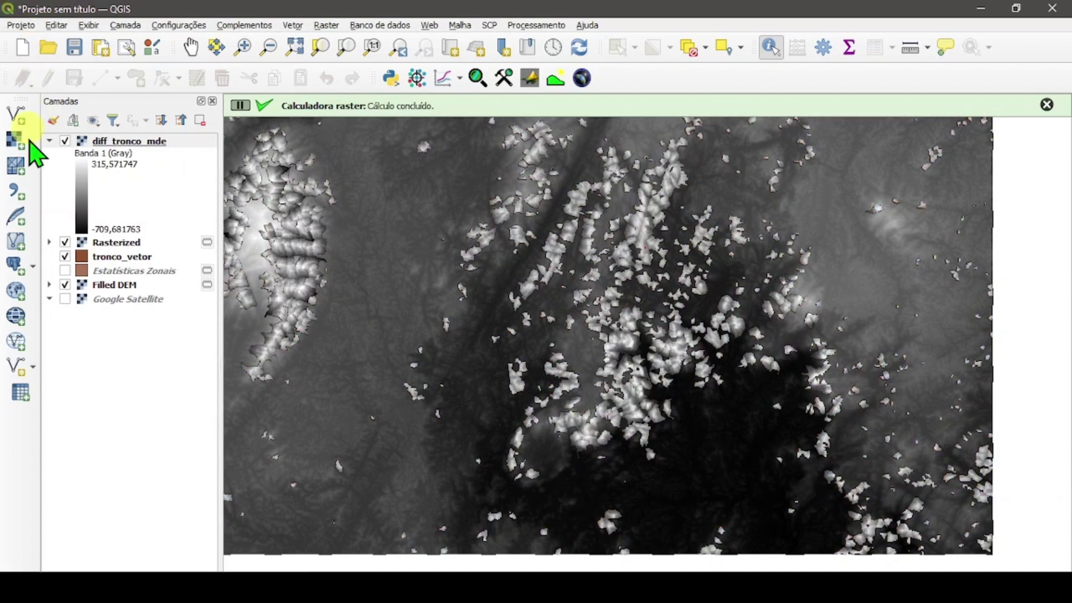
# Hide the Rasterized and tronco_vetor layers, leaving diff_tronco_mde displayed over Filled DEM
pyautogui.click(65, 243)
pyautogui.click(65, 256)
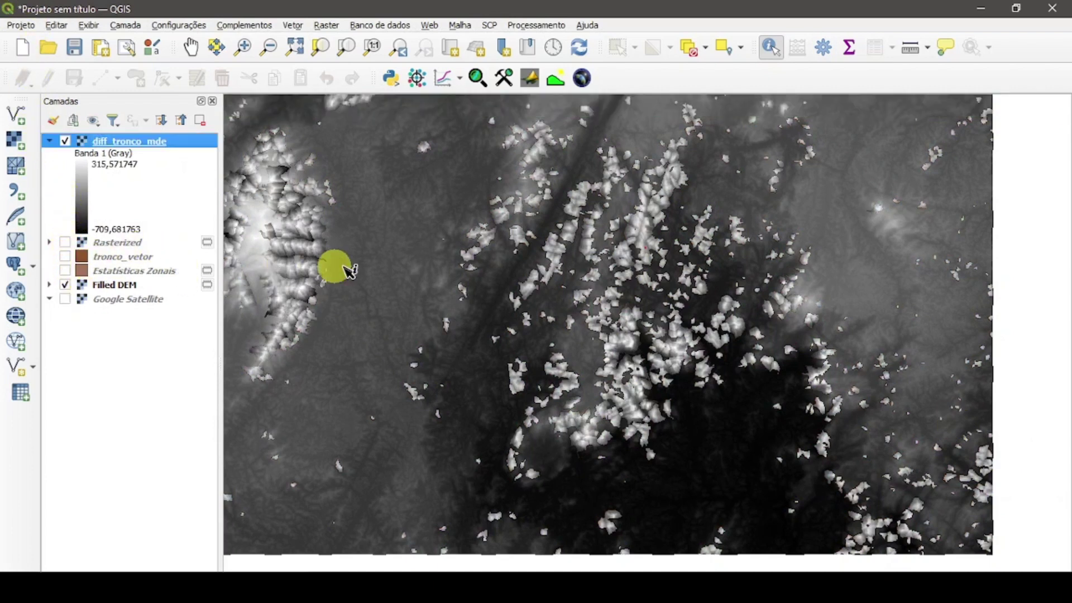
# Calculate "diff_tronco_mde@1" > 0 with the raster calculator, outputting the GeoTIFF mascara_topo_morro and adding it to the project
pyautogui.scroll(3, 620, 329)
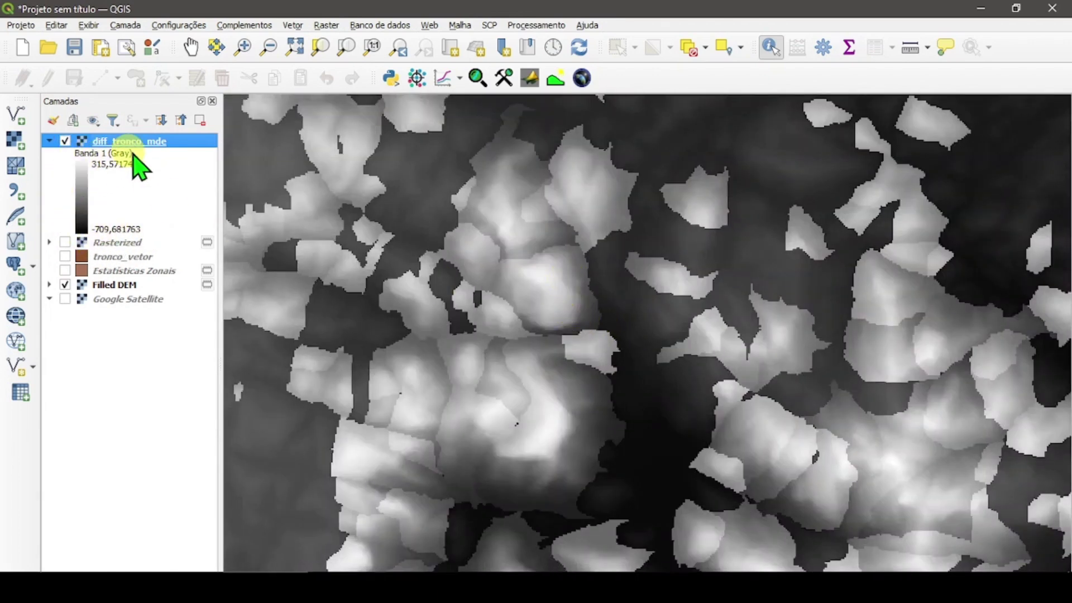
pyautogui.scroll(-3, 782, 313)
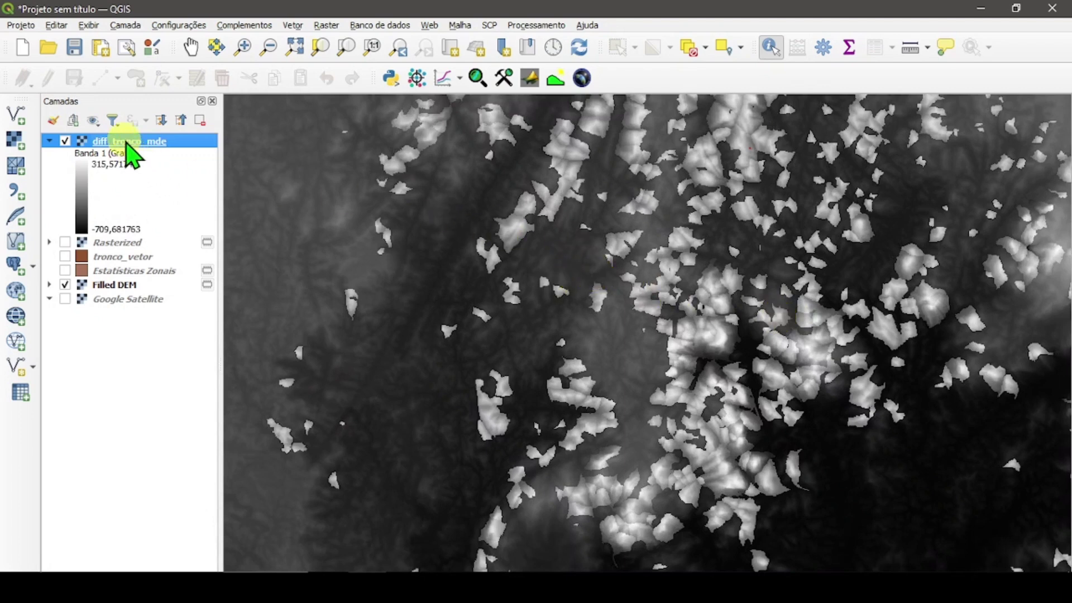
pyautogui.scroll(-1, 599, 306)
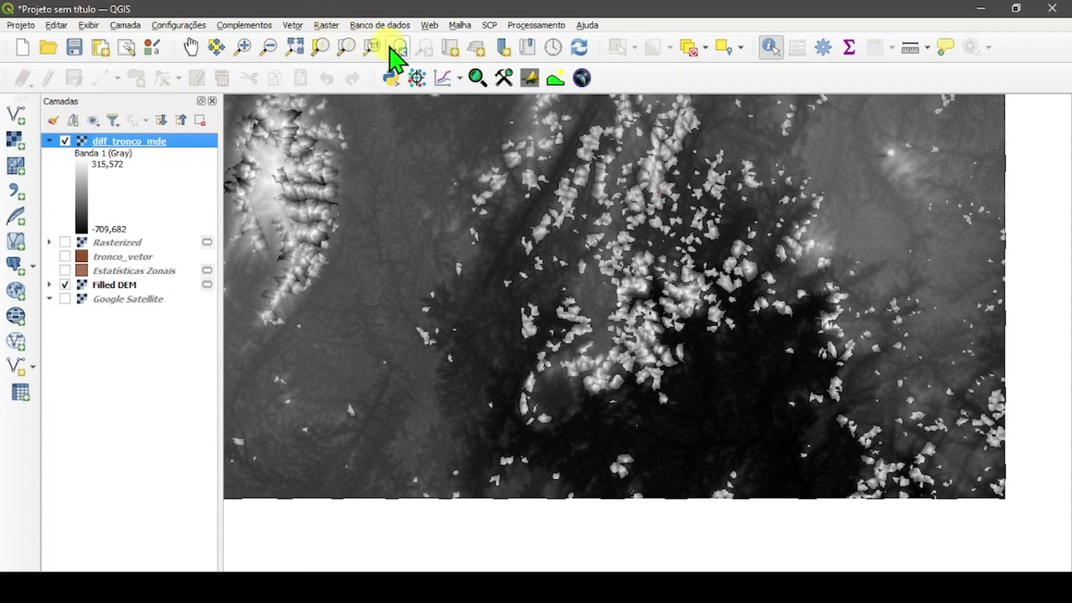
pyautogui.click(536, 26)
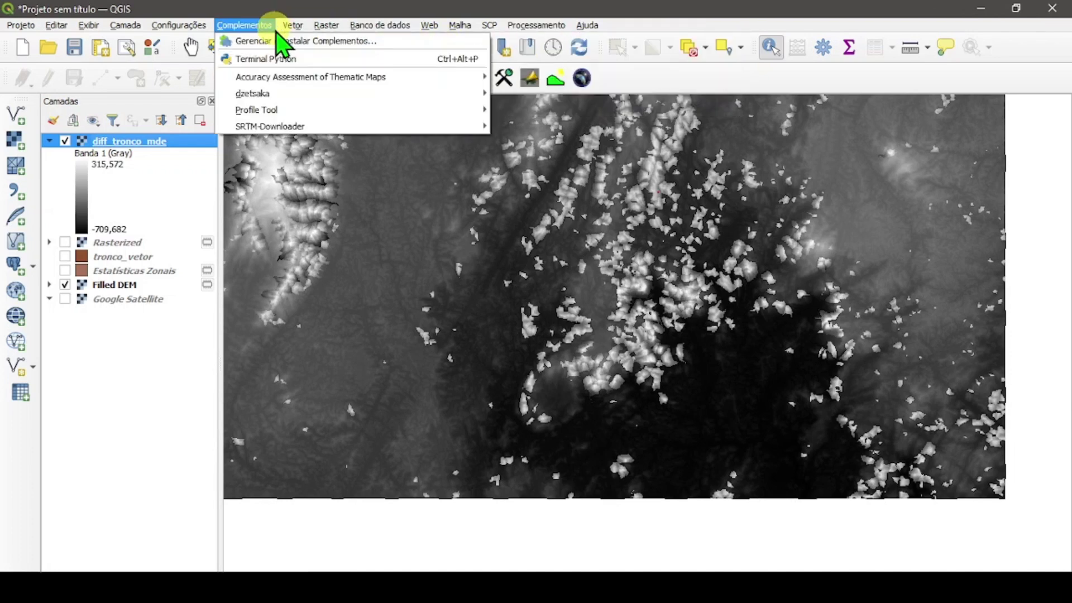
pyautogui.moveTo(326, 25)
pyautogui.click(341, 42)
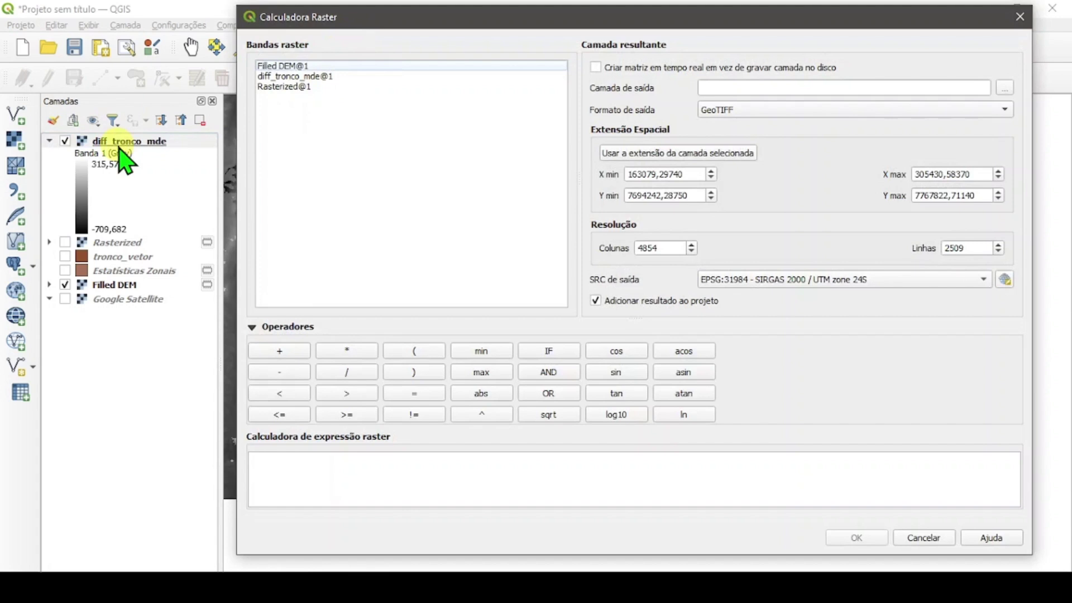
pyautogui.doubleClick(302, 78)
pyautogui.click(408, 458)
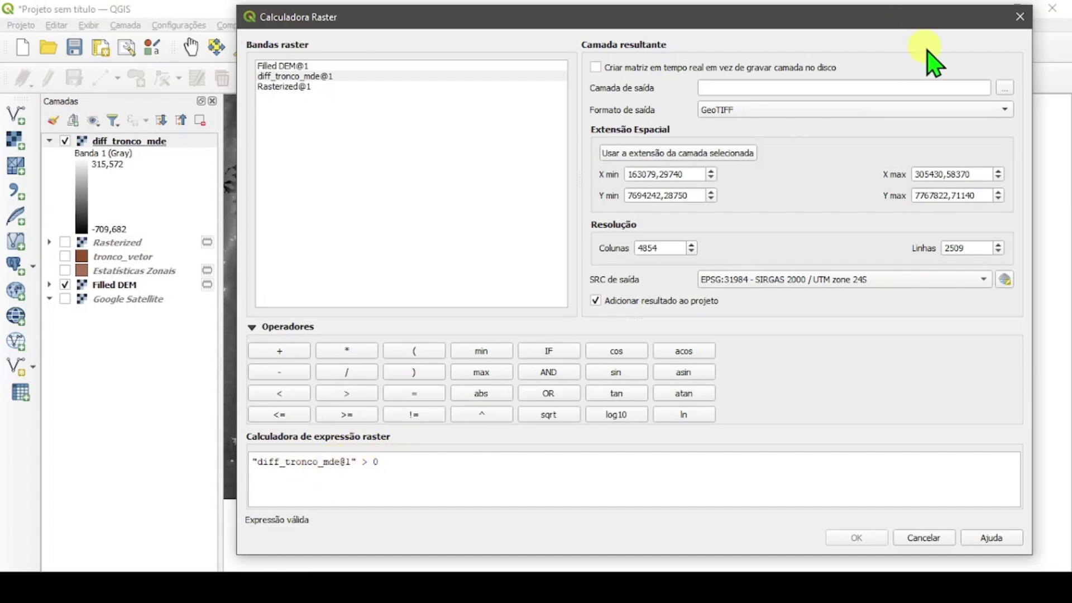
pyautogui.click(895, 86)
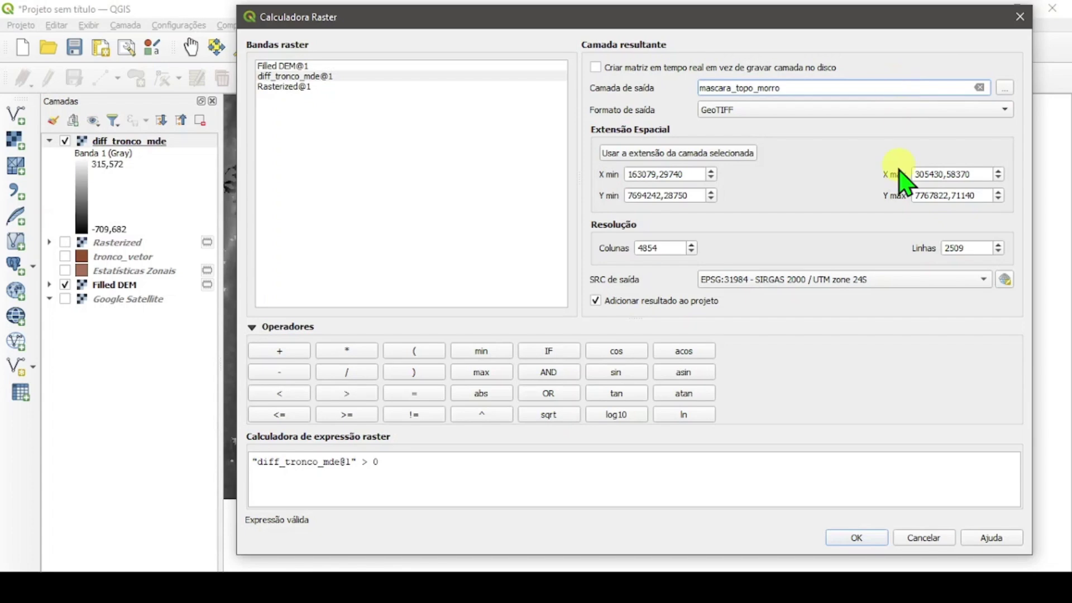
pyautogui.click(871, 538)
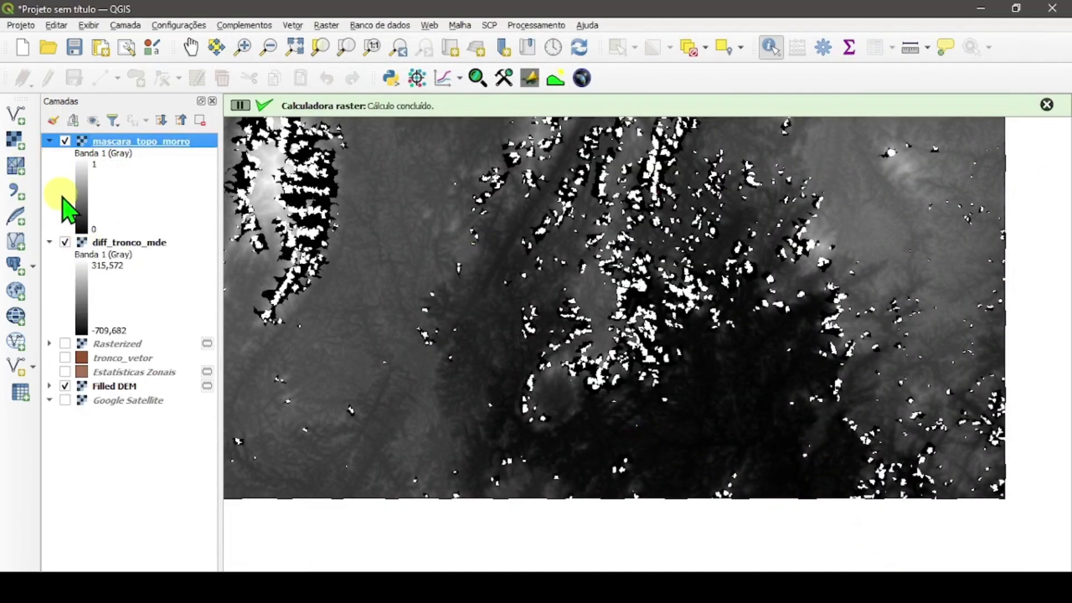
# Hide the diff_tronco_mde layer and collapse its legend, leaving mascara_topo_morro displayed over Filled DEM
pyautogui.click(66, 243)
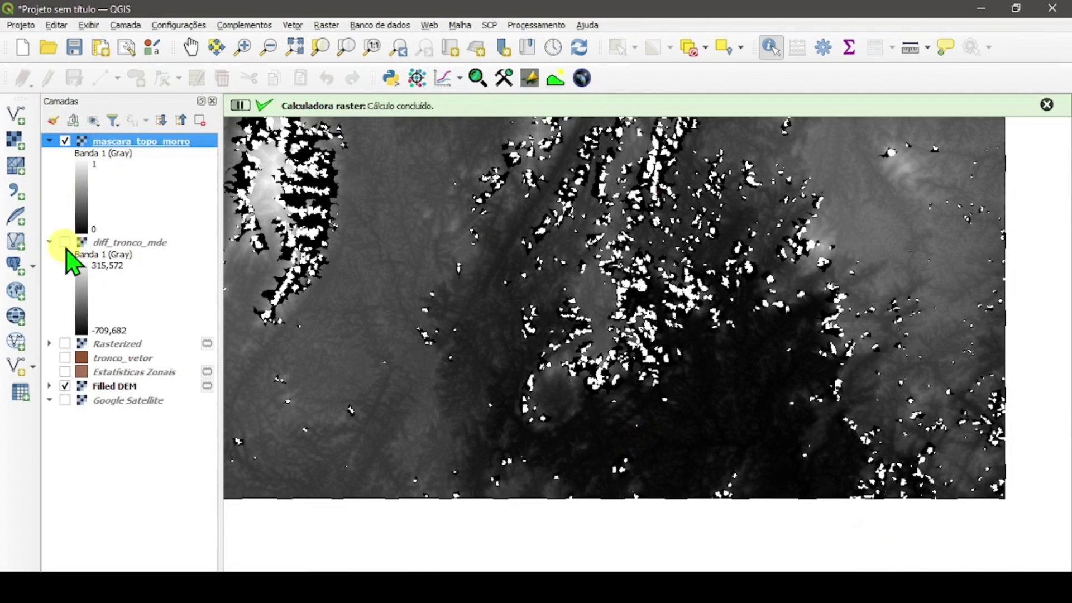
pyautogui.click(49, 242)
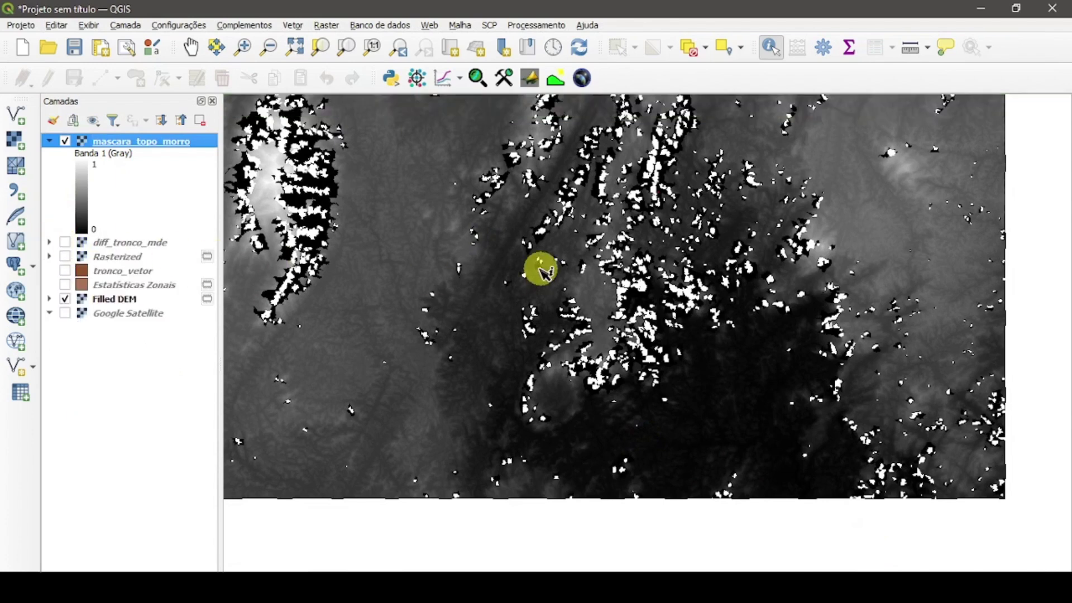
pyautogui.scroll(-2, 508, 267)
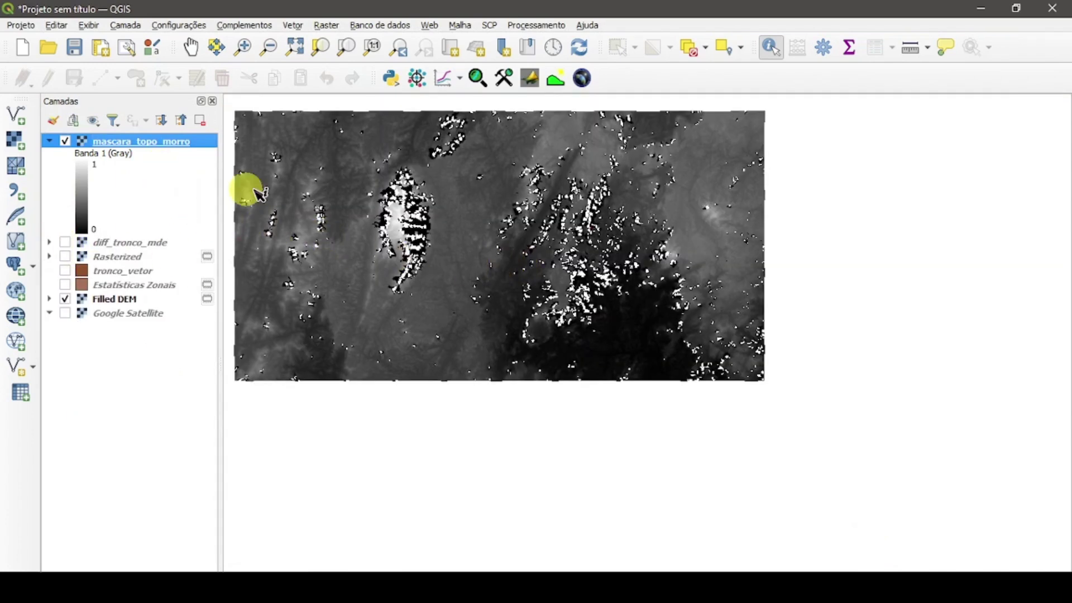
pyautogui.scroll(1, 402, 221)
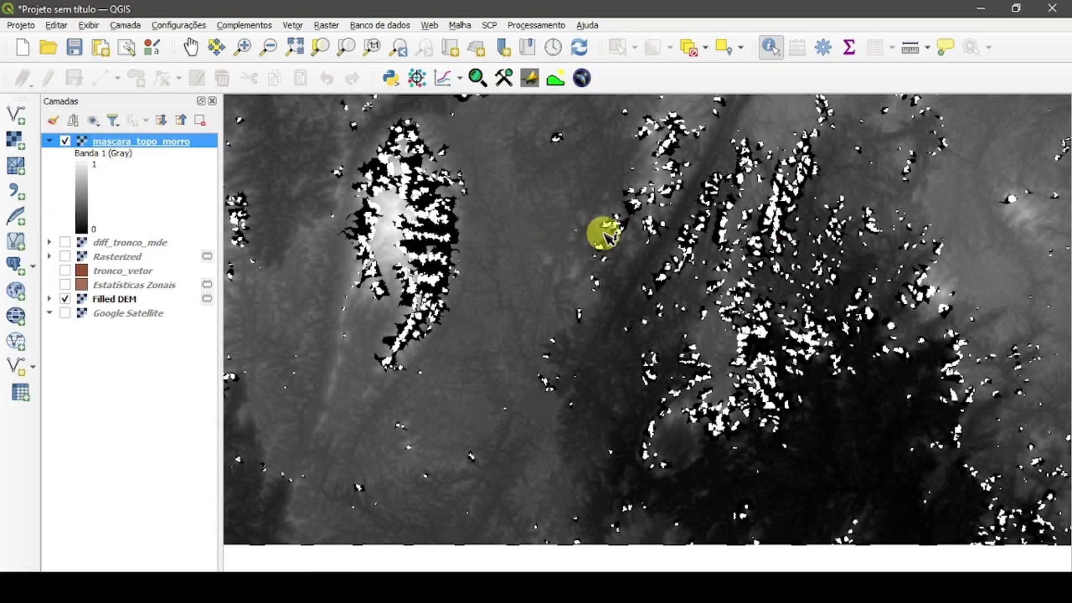
# Convert mascara_topo_morro to a vector layer with r.to.vect, using feature type area and attribute column value
pyautogui.click(516, 26)
pyautogui.click(528, 41)
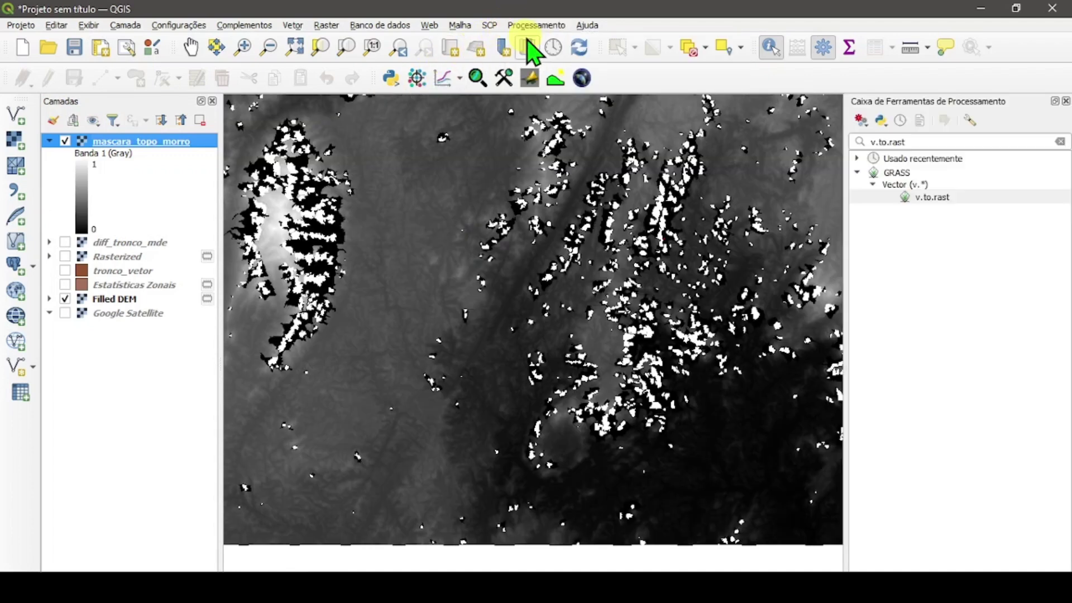
pyautogui.doubleClick(938, 144)
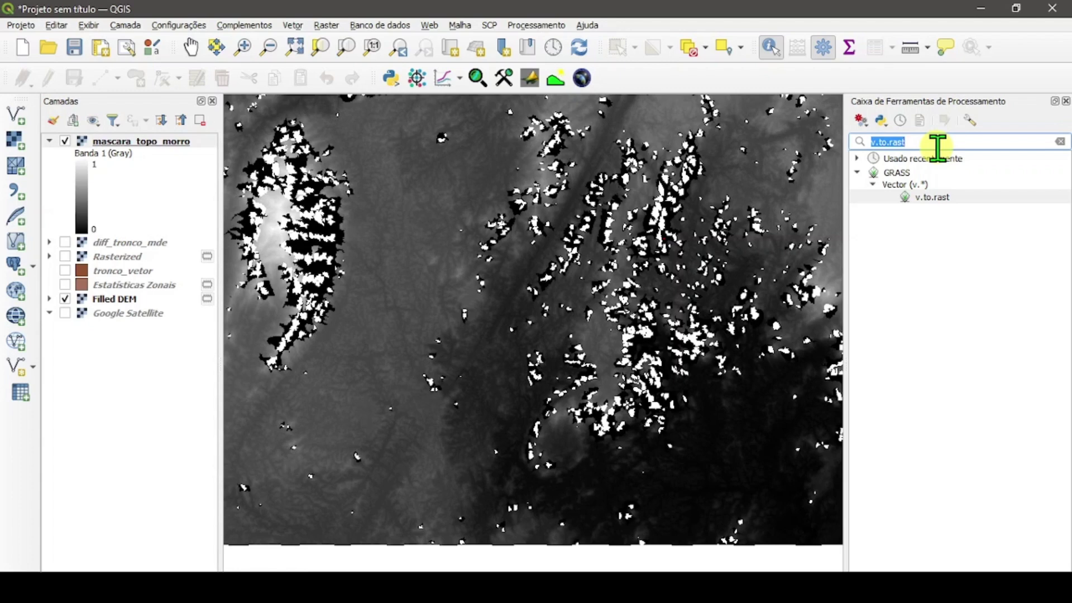
pyautogui.write('r.to.')
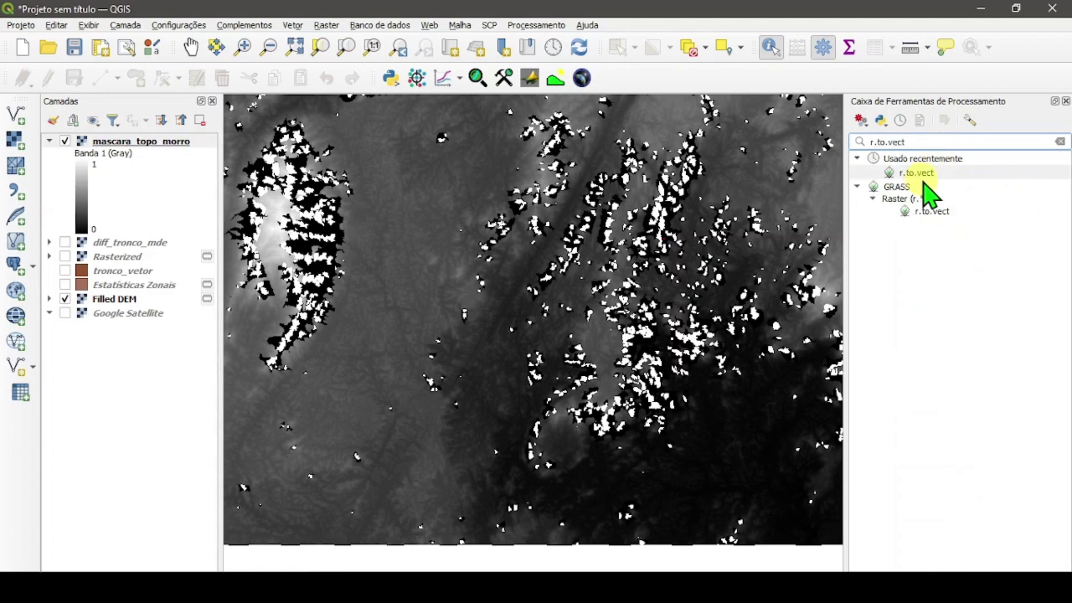
pyautogui.doubleClick(915, 172)
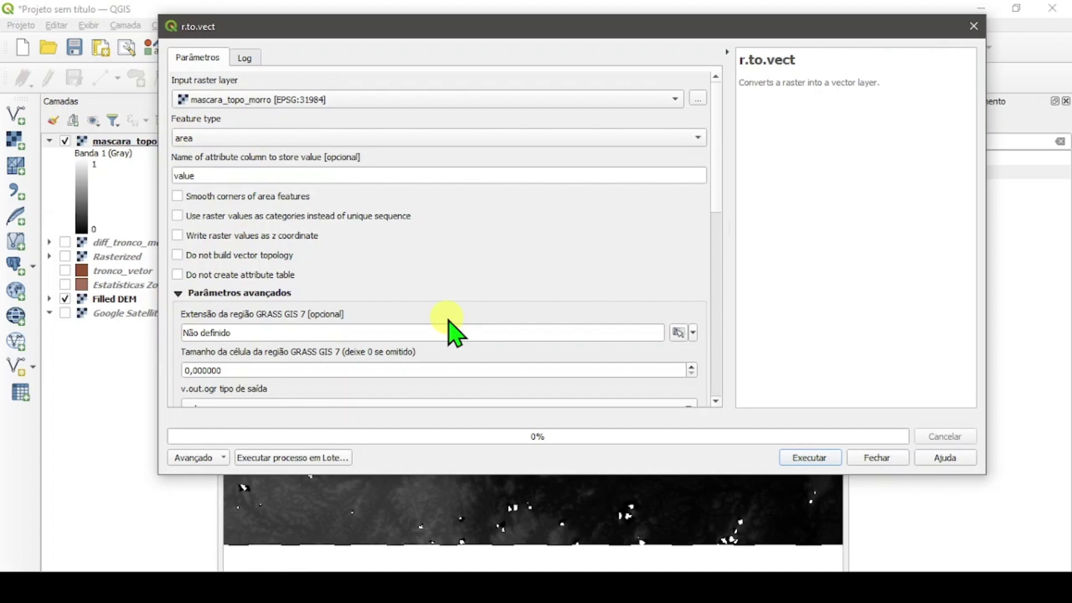
pyautogui.moveTo(609, 33); pyautogui.dragTo(665, 24)
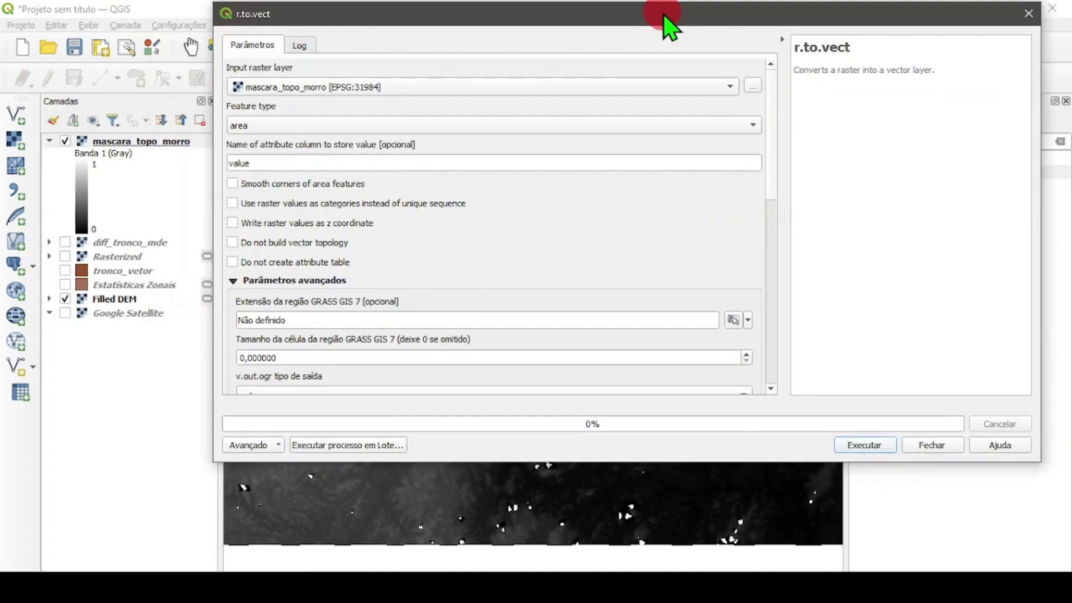
pyautogui.moveTo(770, 134)
pyautogui.mouseDown()
pyautogui.moveTo(766, 205)
pyautogui.moveTo(797, 251)
pyautogui.moveTo(804, 307)
pyautogui.moveTo(823, 119)
pyautogui.mouseUp()
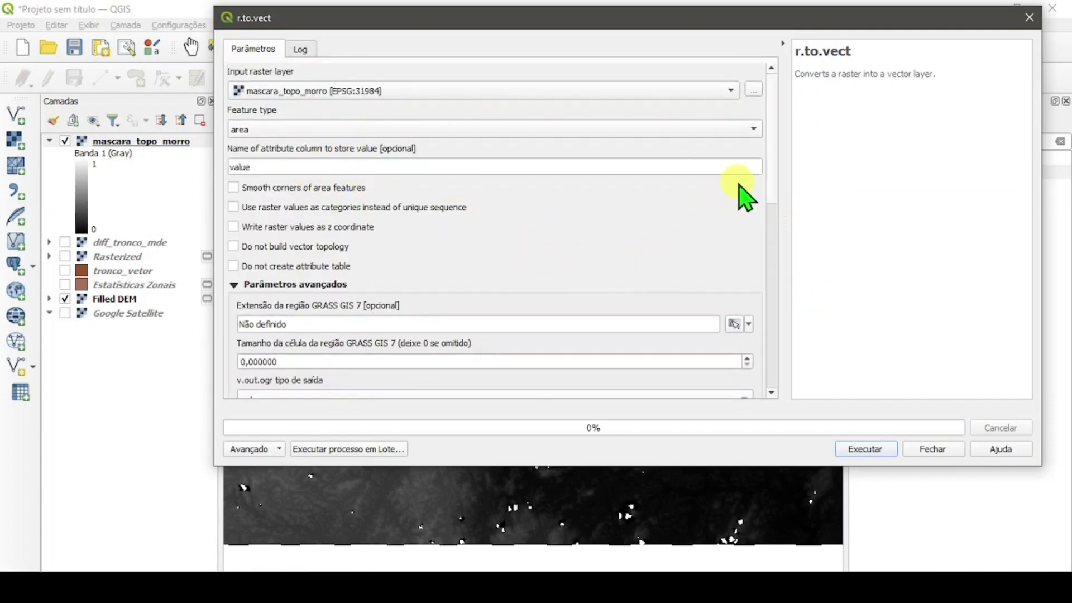
pyautogui.scroll(-1, 769, 146)
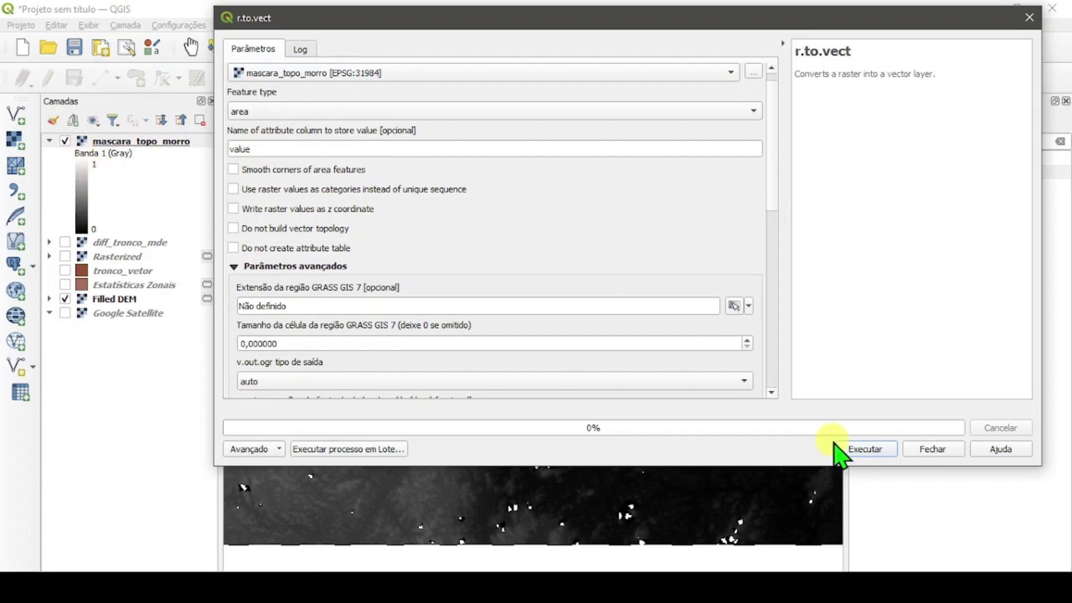
pyautogui.click(867, 451)
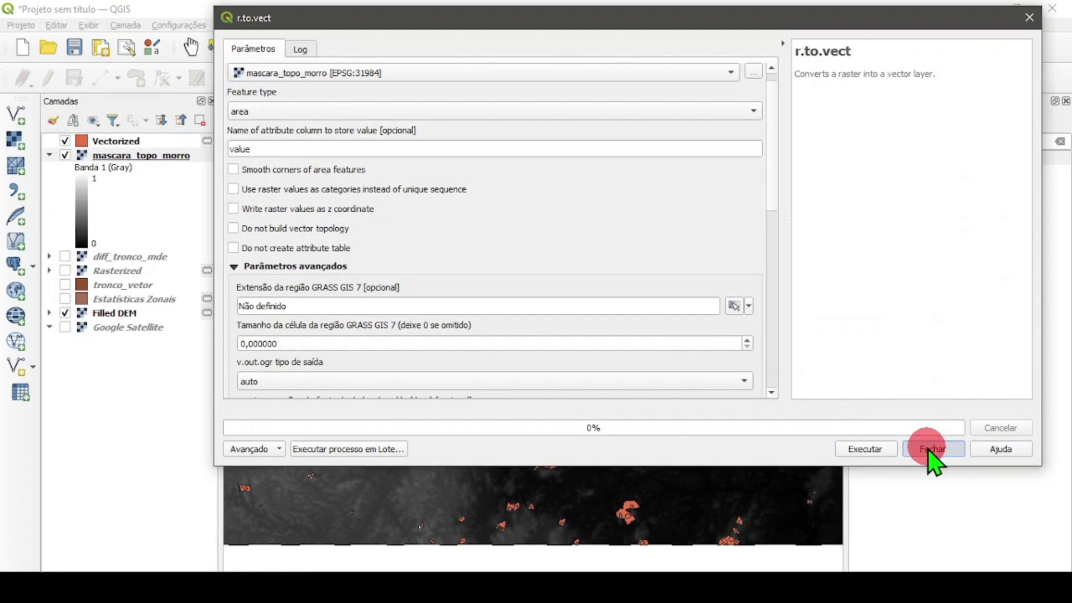
pyautogui.click(931, 449)
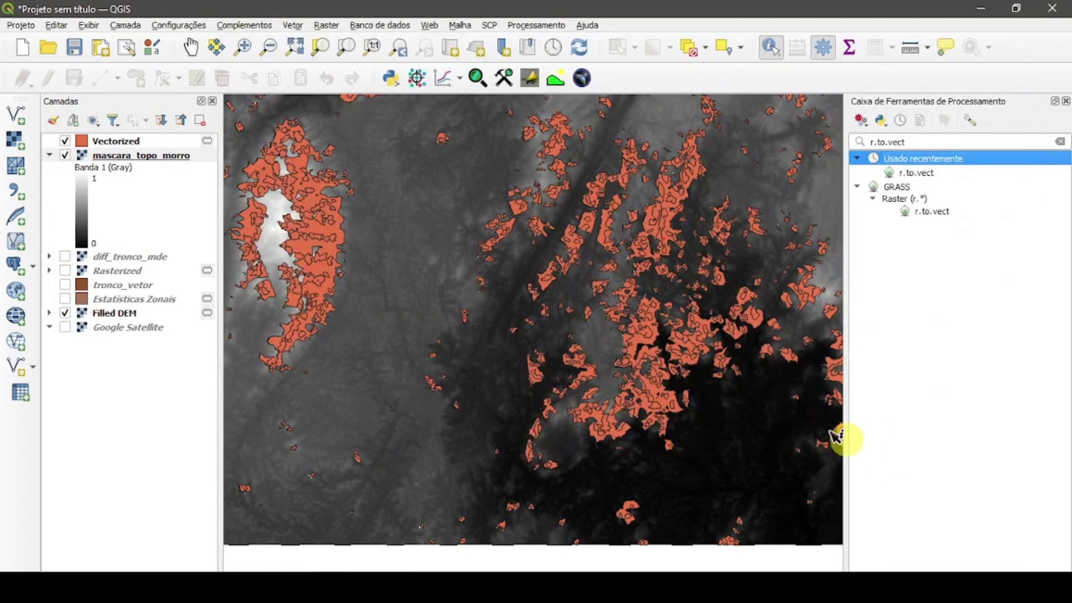
# Hide mascara_topo_morro and collapse its legend, then open the attribute table of the Vectorized layer
pyautogui.click(487, 295)
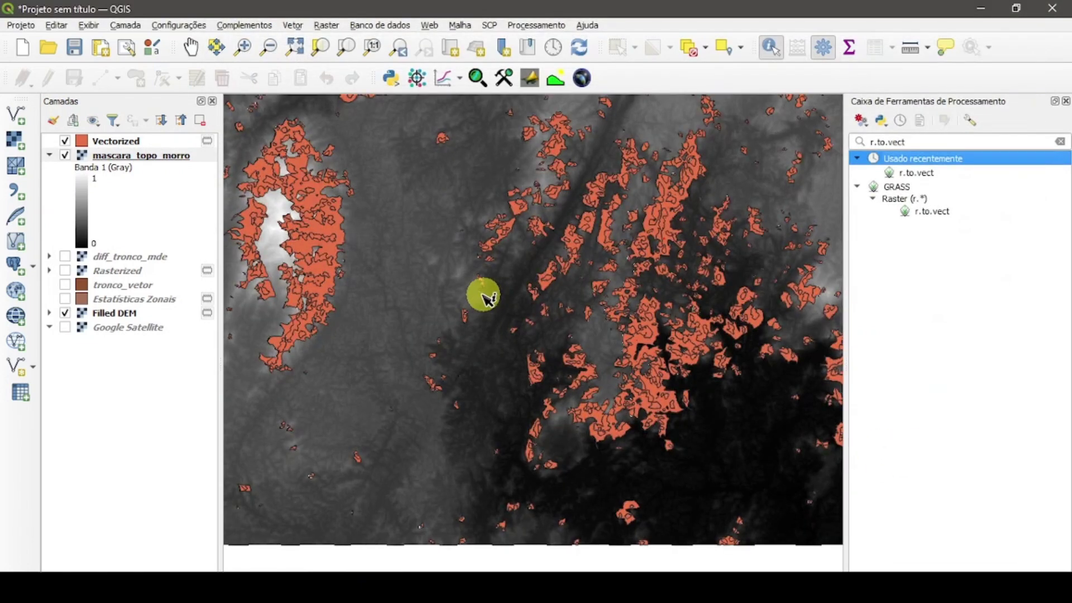
pyautogui.click(76, 158)
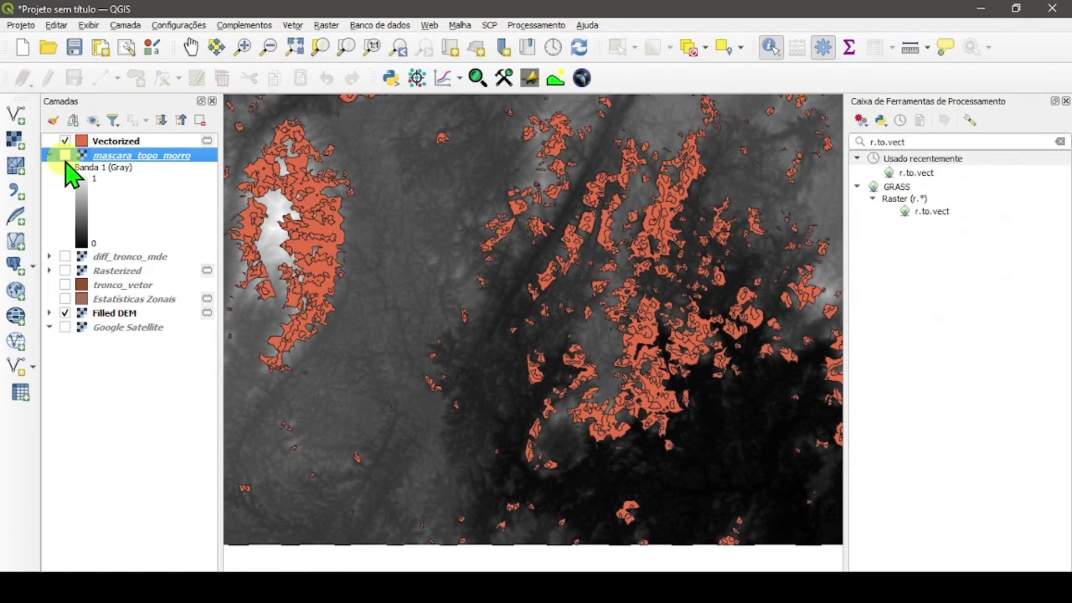
pyautogui.click(50, 156)
pyautogui.click(111, 143)
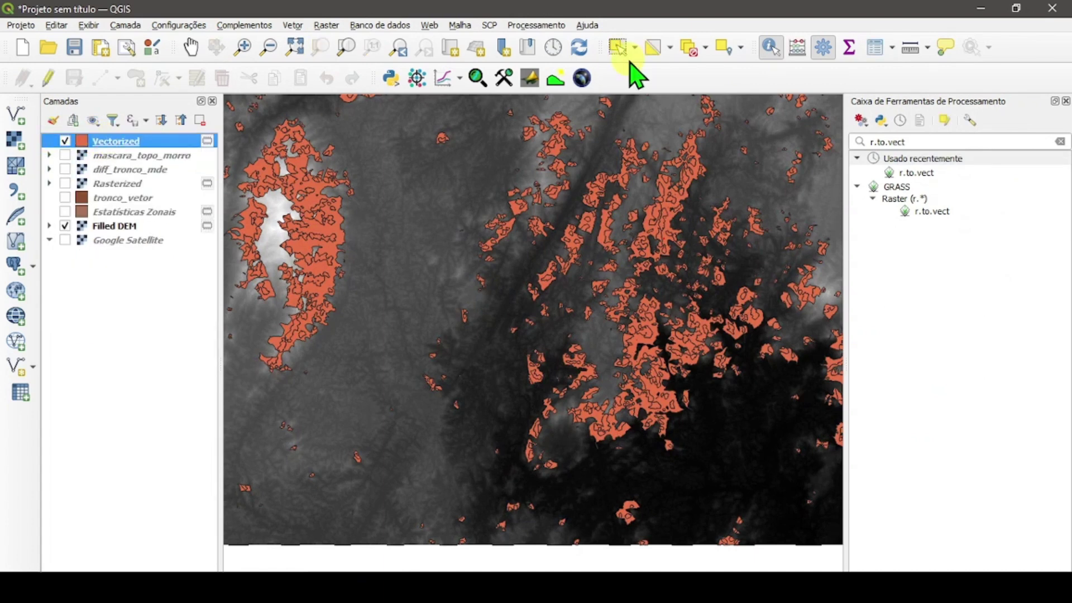
pyautogui.click(875, 46)
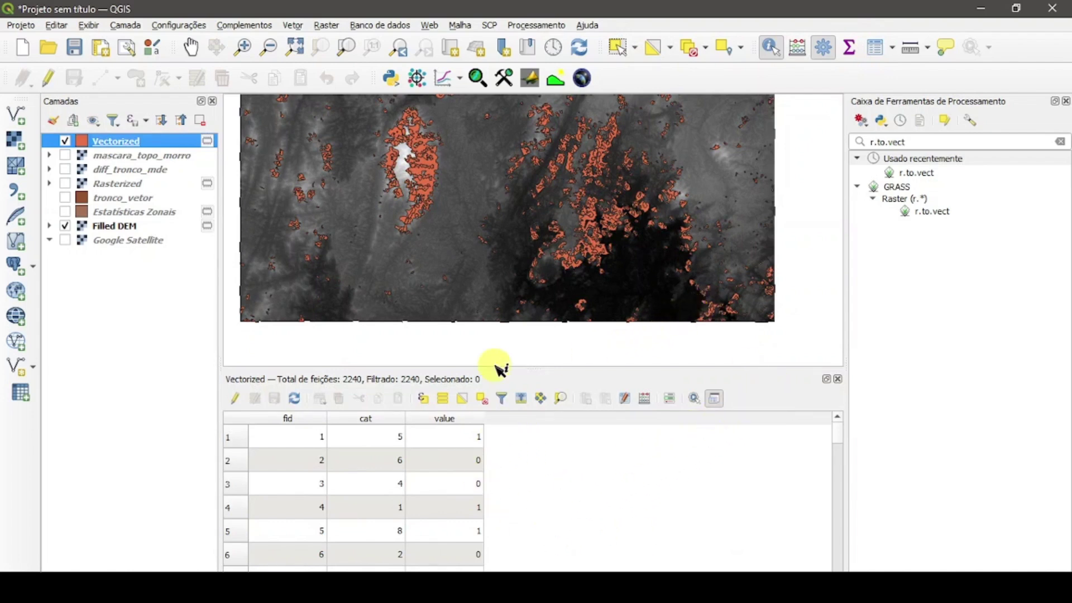
pyautogui.click(427, 401)
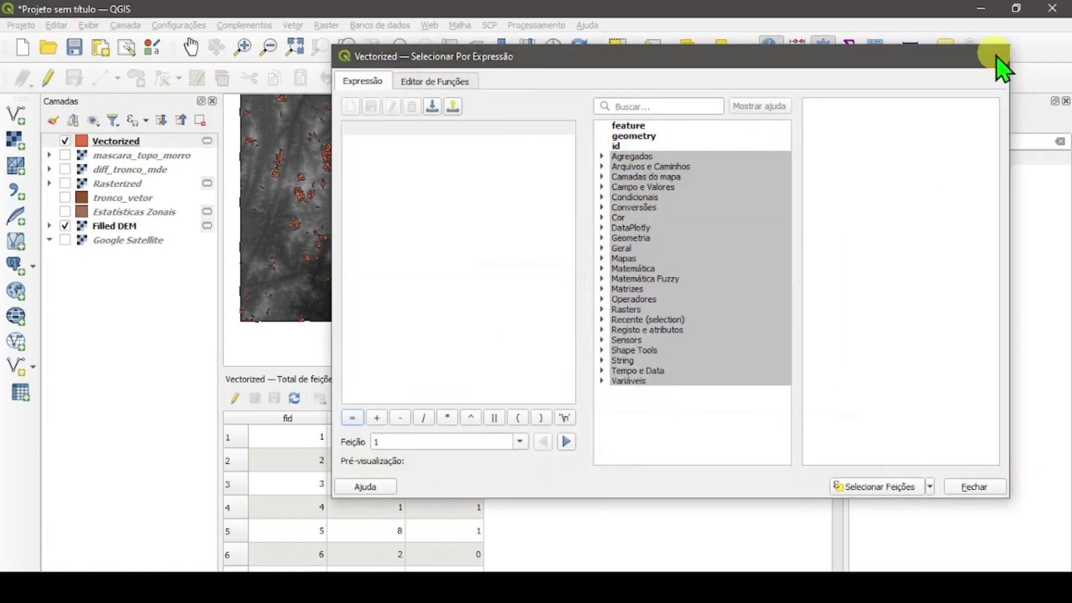
pyautogui.click(997, 55)
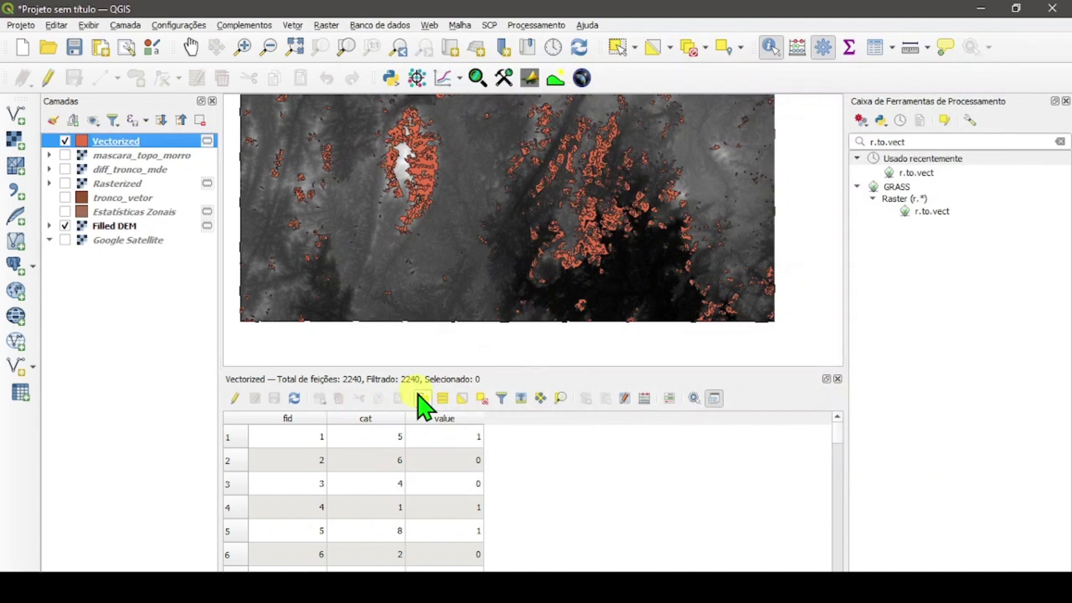
pyautogui.click(112, 155)
pyautogui.click(115, 142)
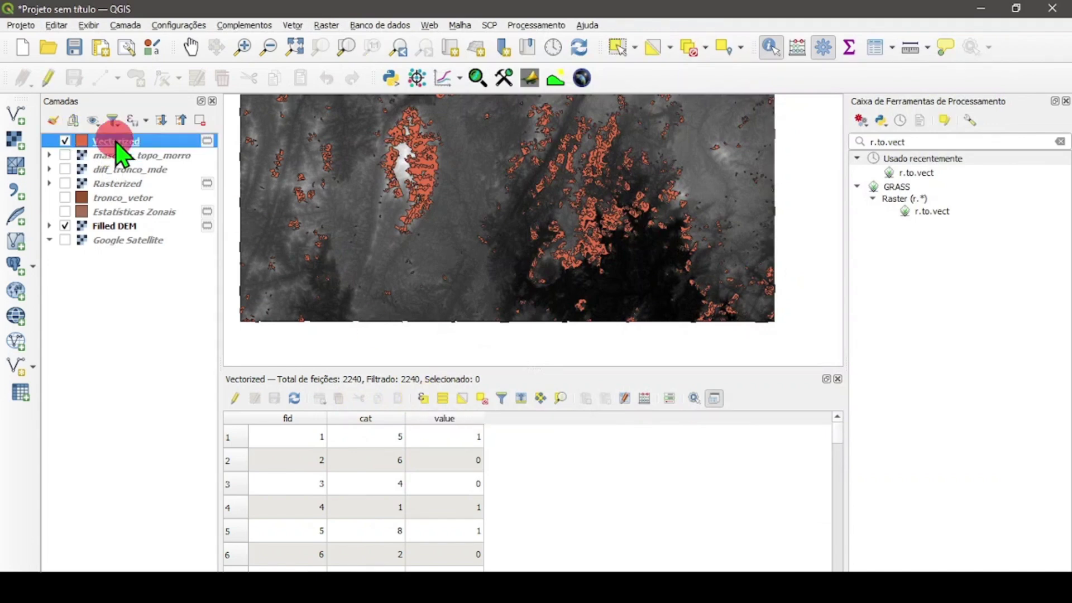
# Select the Vectorized features matching the expression "value" = 0
pyautogui.click(423, 399)
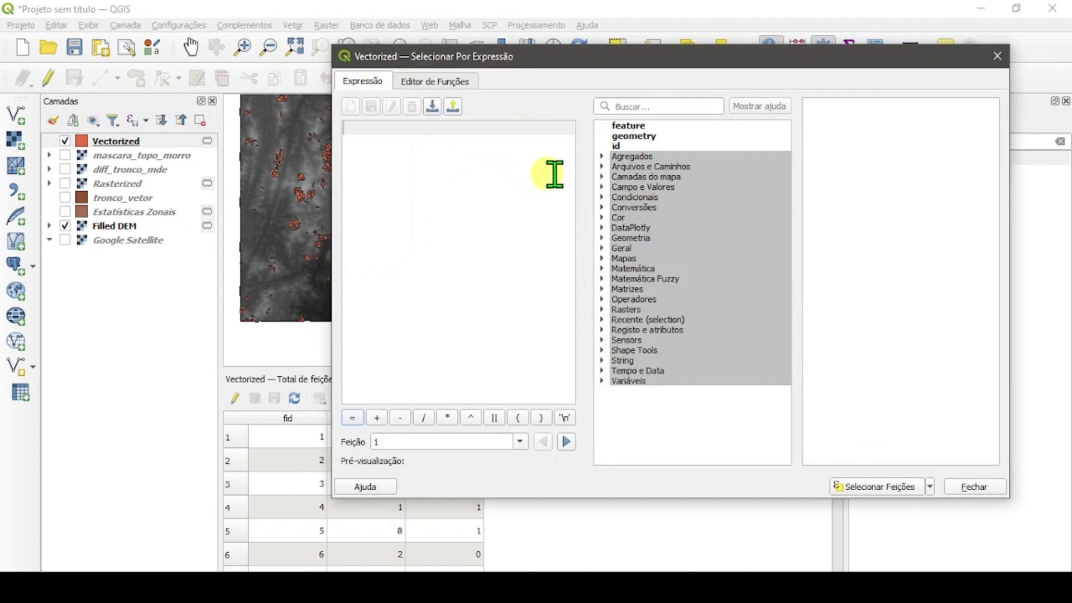
pyautogui.click(603, 188)
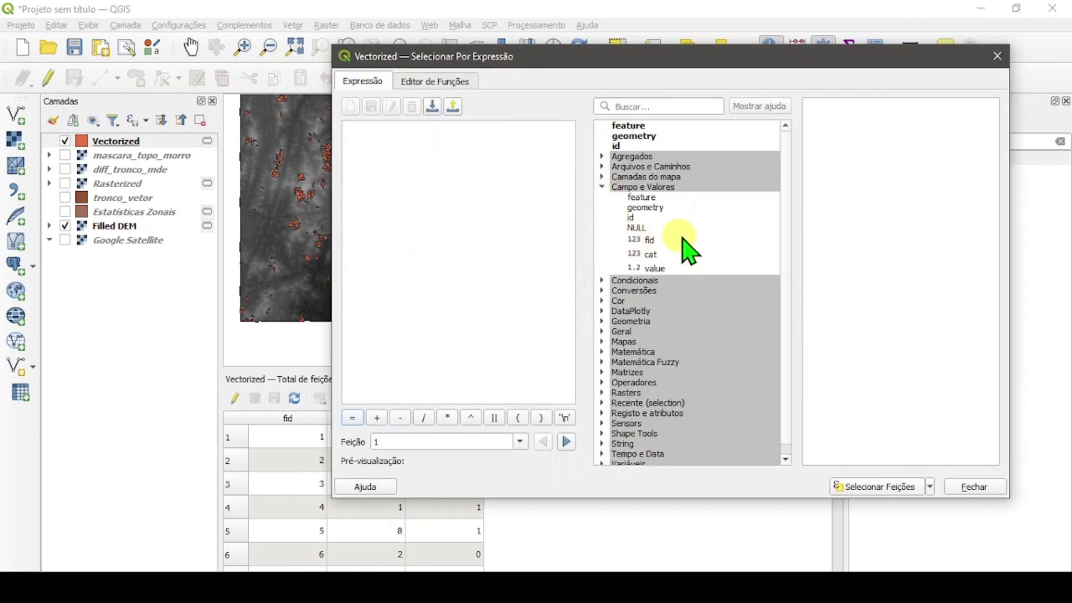
pyautogui.doubleClick(655, 268)
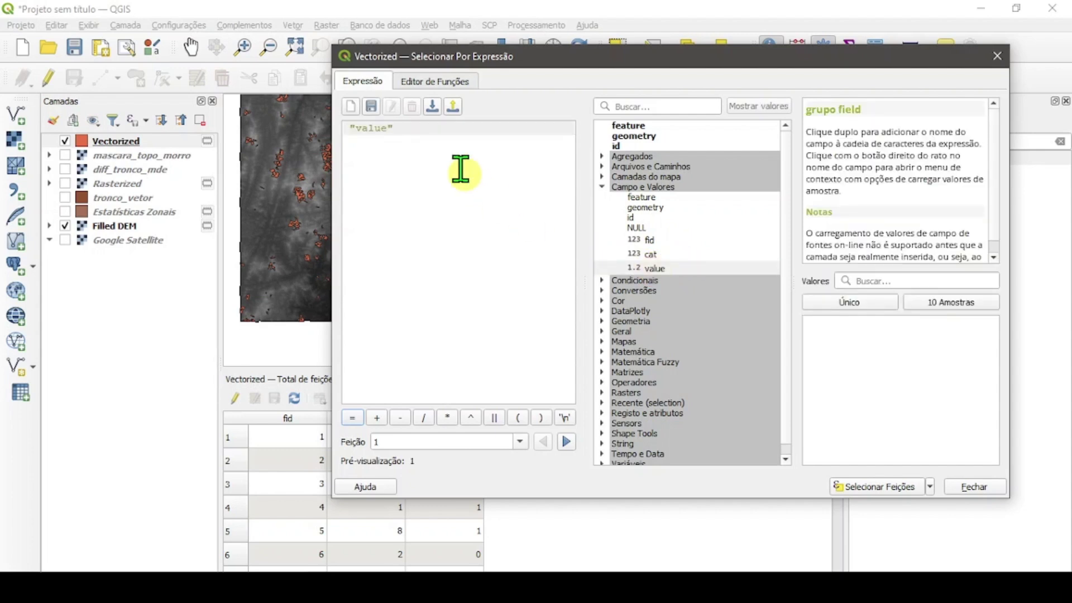
pyautogui.write('<')
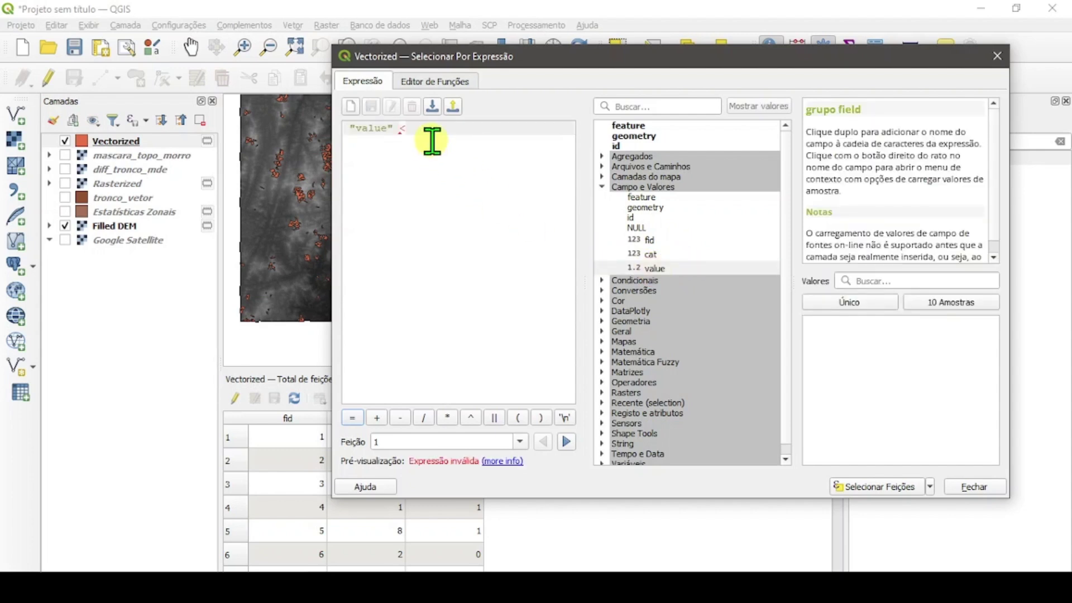
pyautogui.write('0')
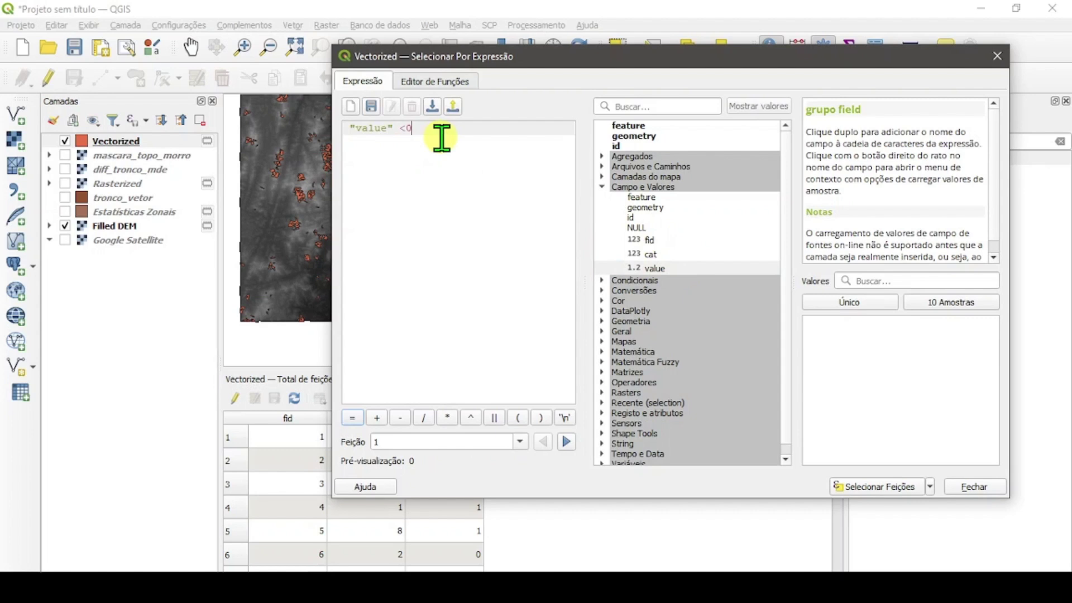
pyautogui.write(' = ')
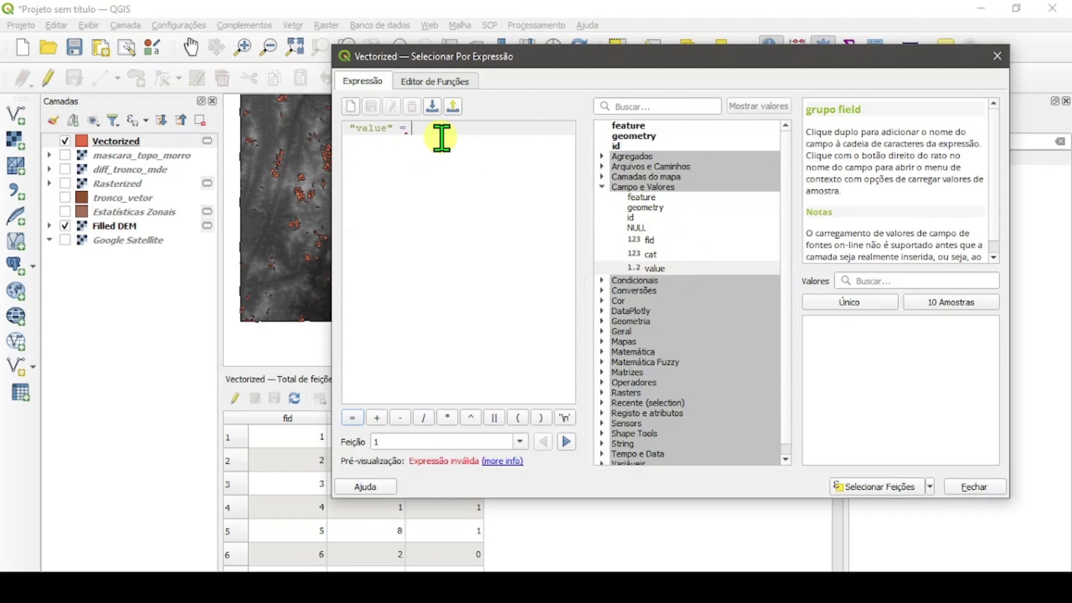
pyautogui.write('0')
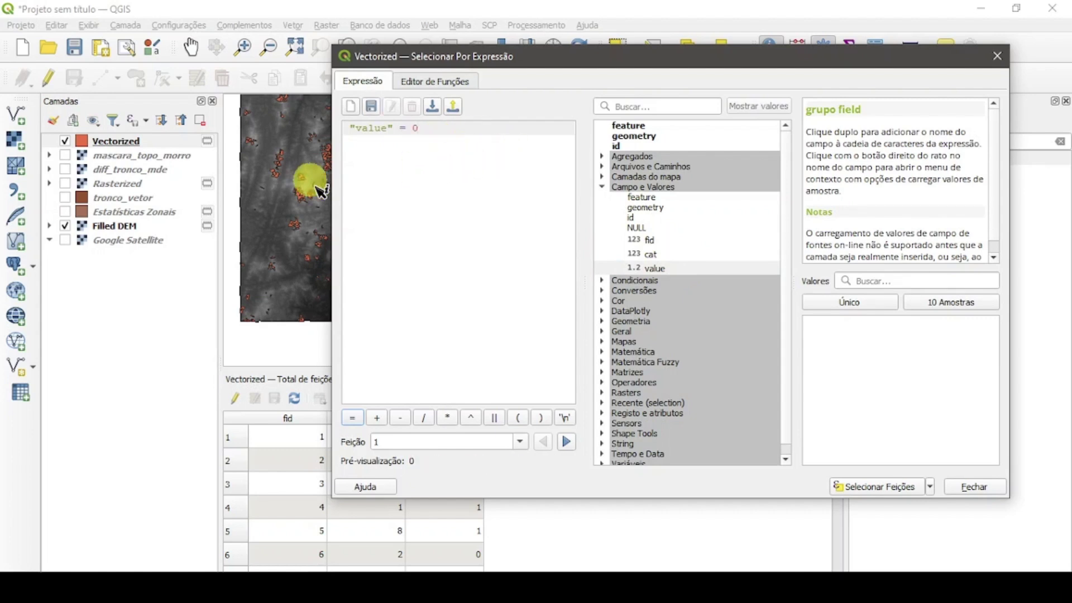
pyautogui.click(879, 485)
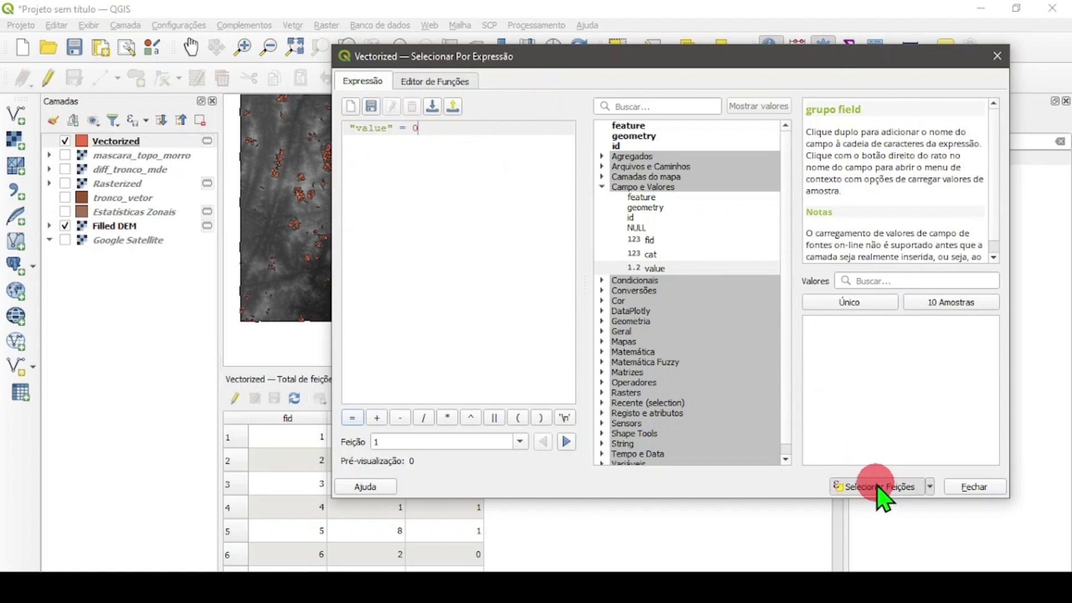
pyautogui.click(966, 487)
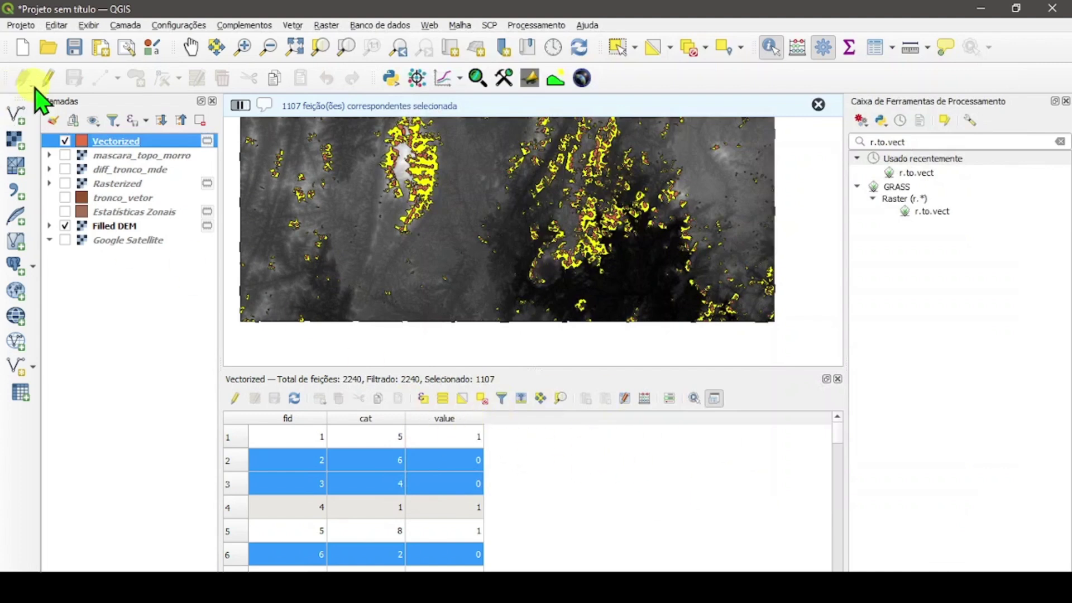
# Delete the selected value 0 polygons from Vectorized, end the editing session and close the attribute table
pyautogui.click(233, 399)
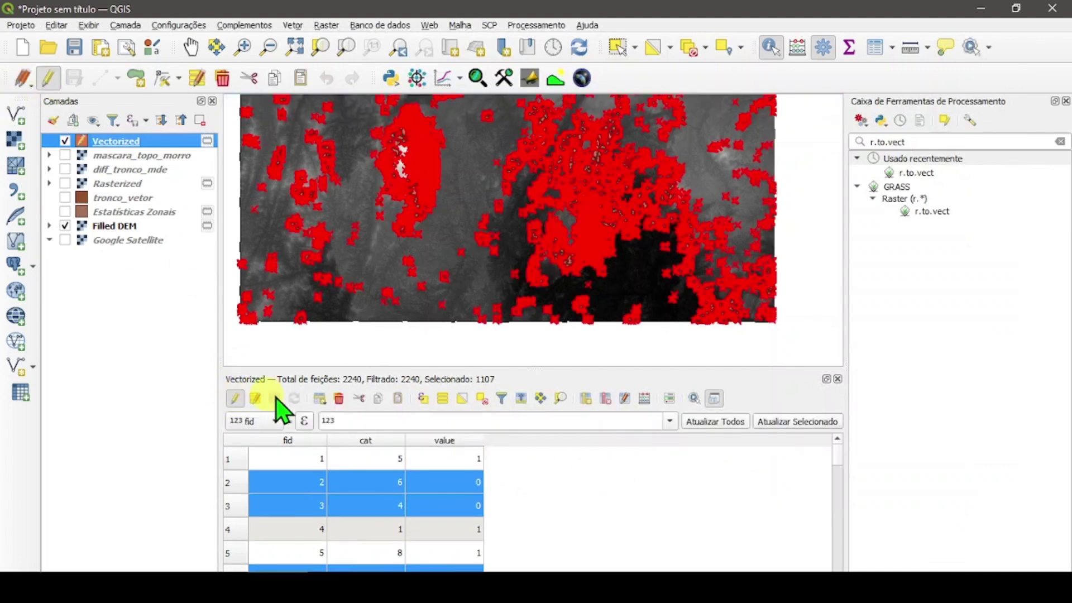
pyautogui.click(338, 398)
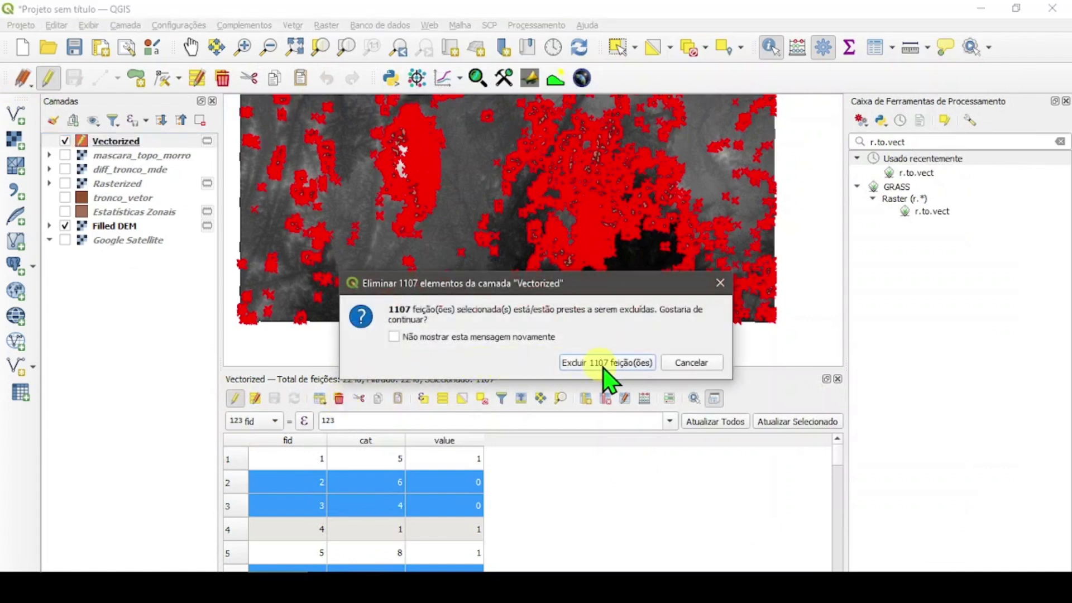
pyautogui.click(637, 363)
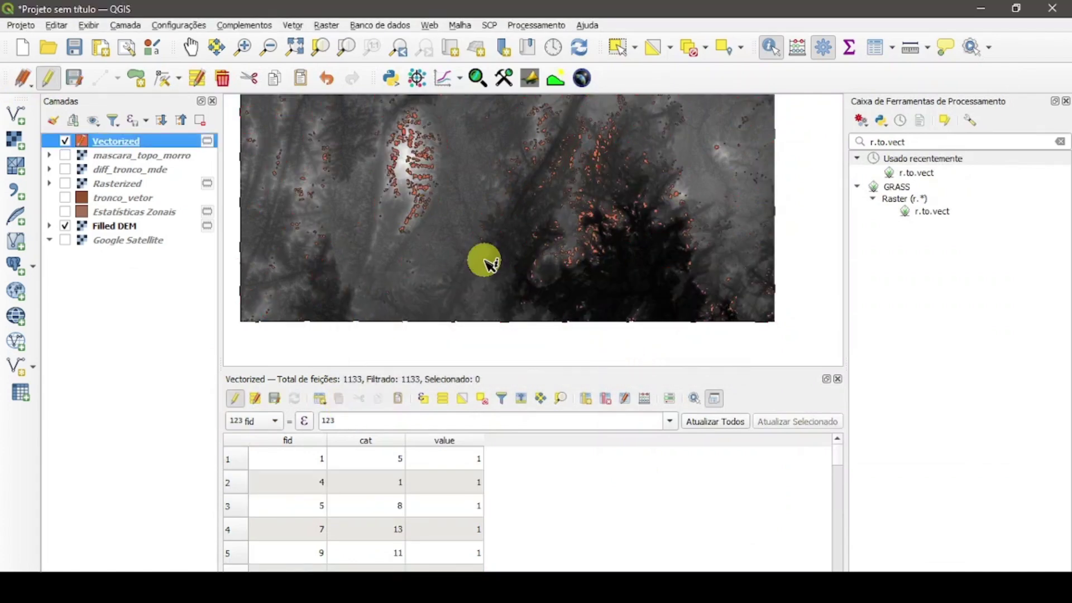
pyautogui.scroll(-2, 515, 503)
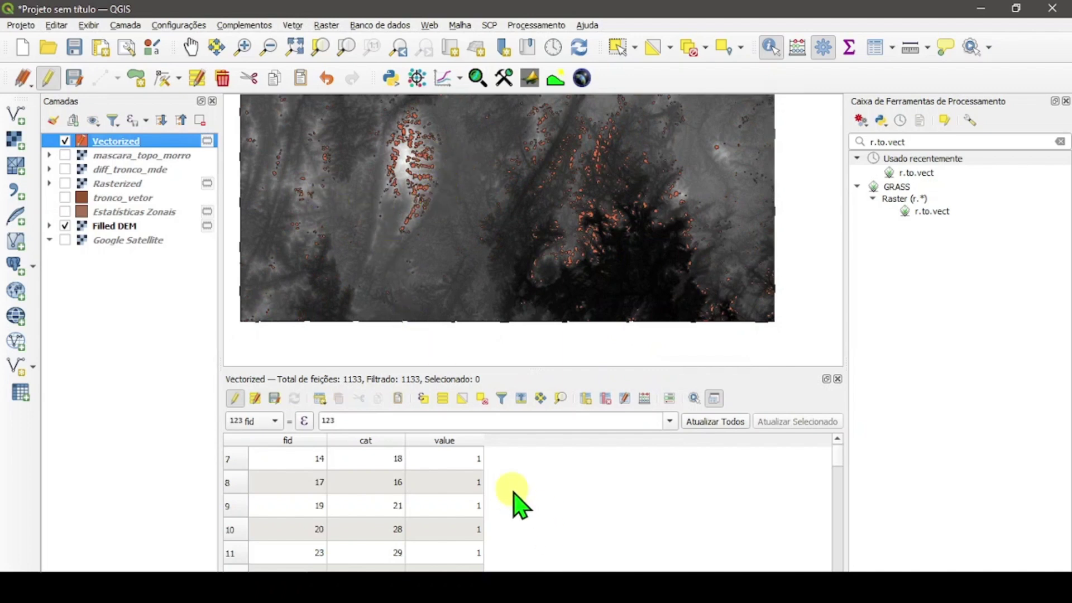
pyautogui.scroll(2, 540, 496)
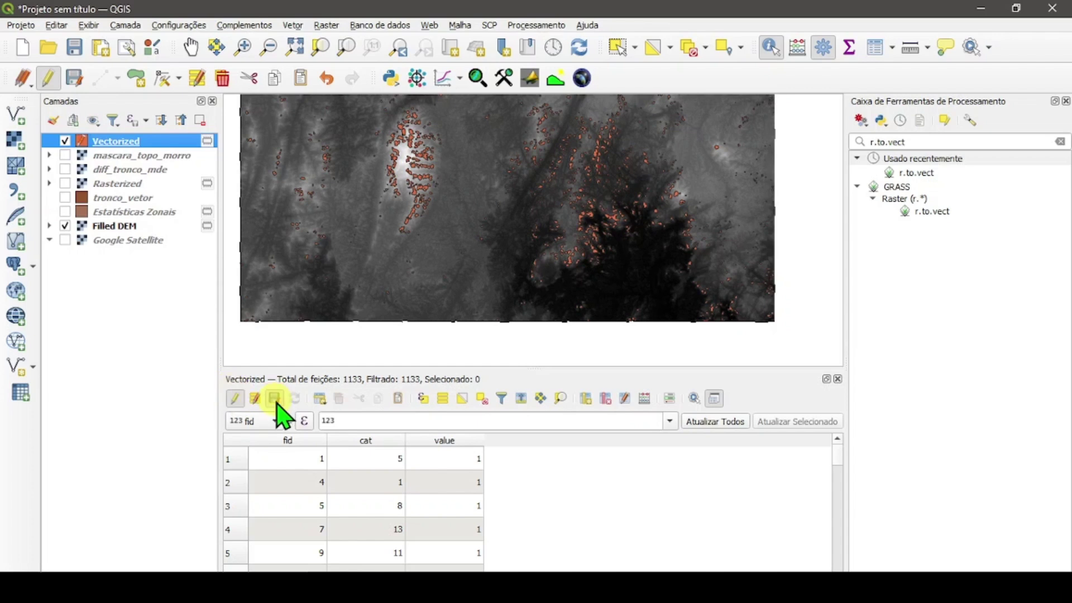
pyautogui.click(235, 398)
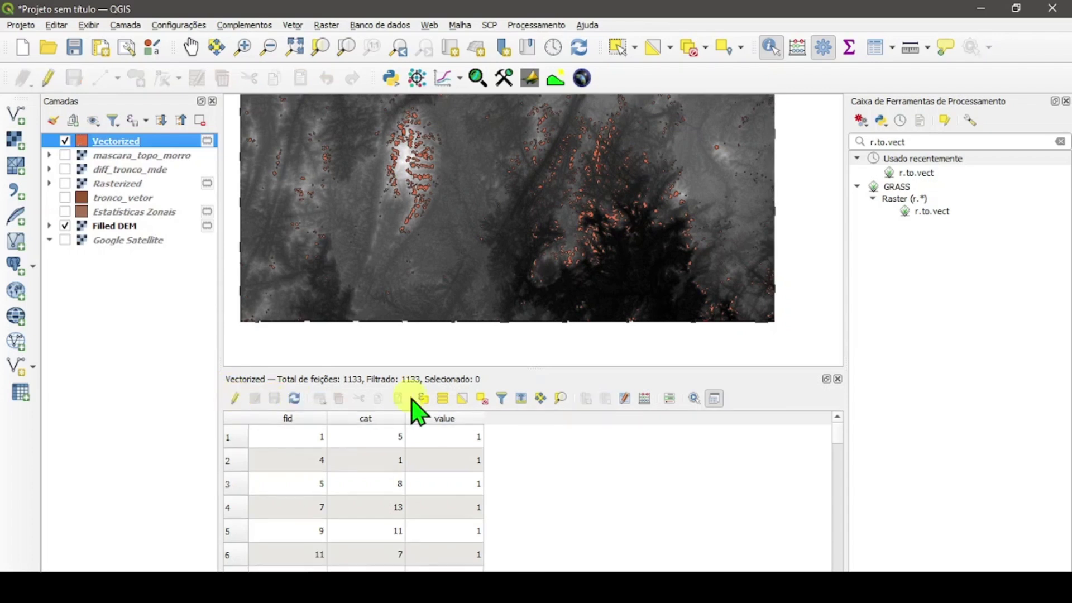
pyautogui.click(838, 379)
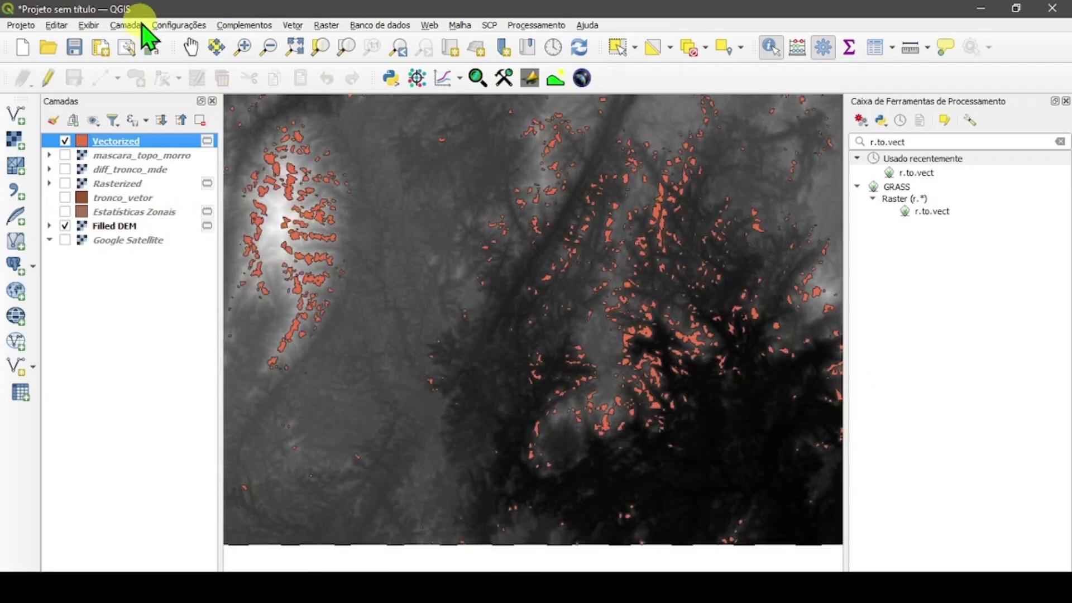
# Examine the distribution of the remaining Vectorized polygons across the relief of Filled DEM
pyautogui.click(190, 47)
pyautogui.moveTo(320, 229); pyautogui.dragTo(473, 235)
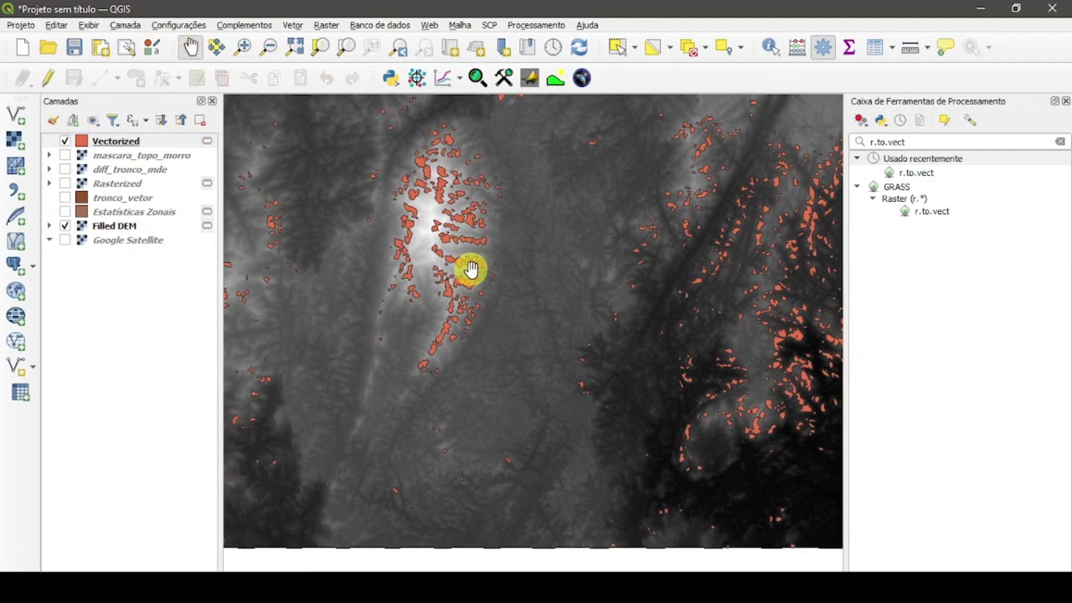
pyautogui.moveTo(749, 311); pyautogui.dragTo(462, 192)
pyautogui.moveTo(559, 293); pyautogui.dragTo(647, 218)
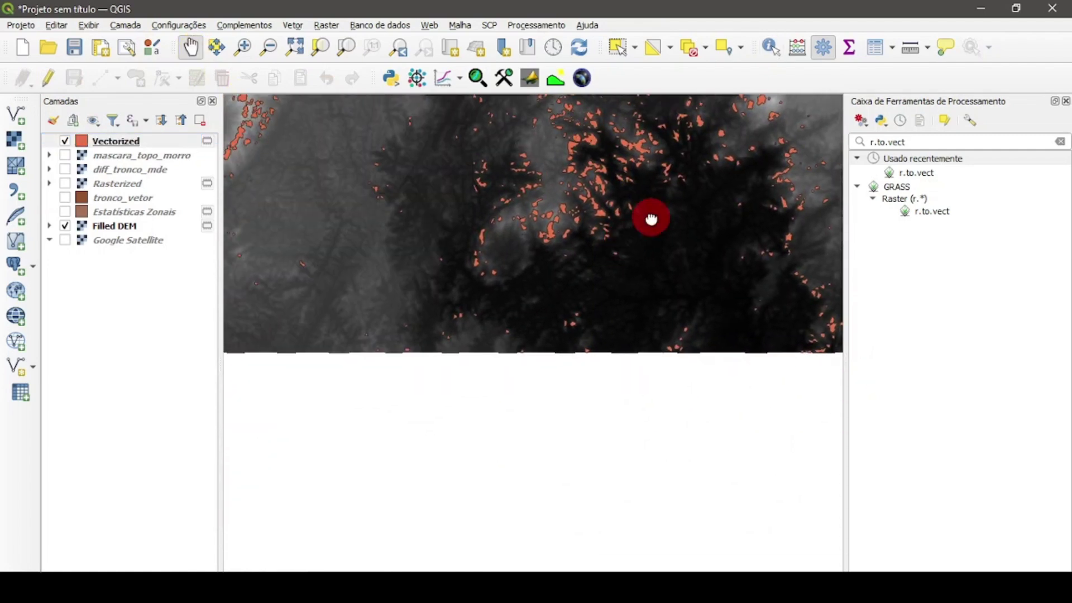
pyautogui.moveTo(242, 256); pyautogui.dragTo(329, 400)
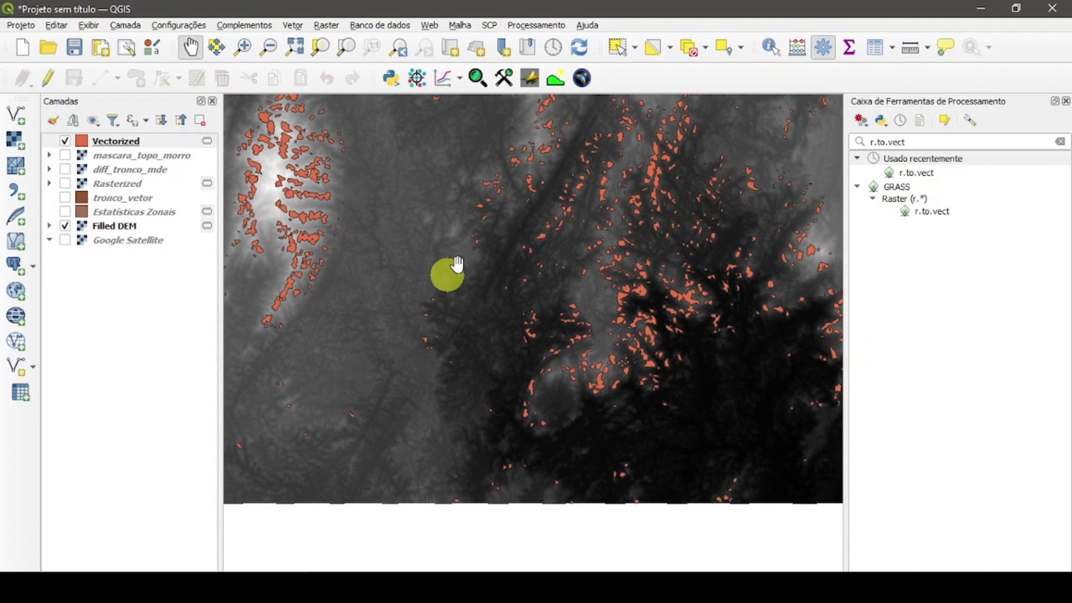
pyautogui.moveTo(451, 238); pyautogui.dragTo(416, 335)
pyautogui.moveTo(279, 277); pyautogui.dragTo(380, 260)
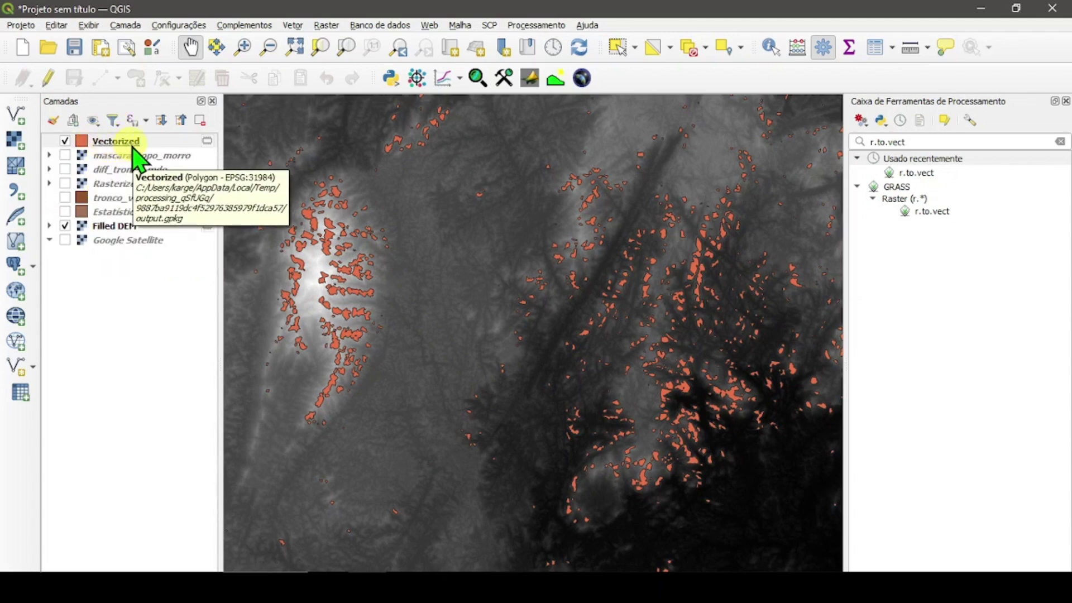
# Review the value column in the Vectorized attribute table, leaving the records unedited
pyautogui.hotkey('ctrl', 'F3')
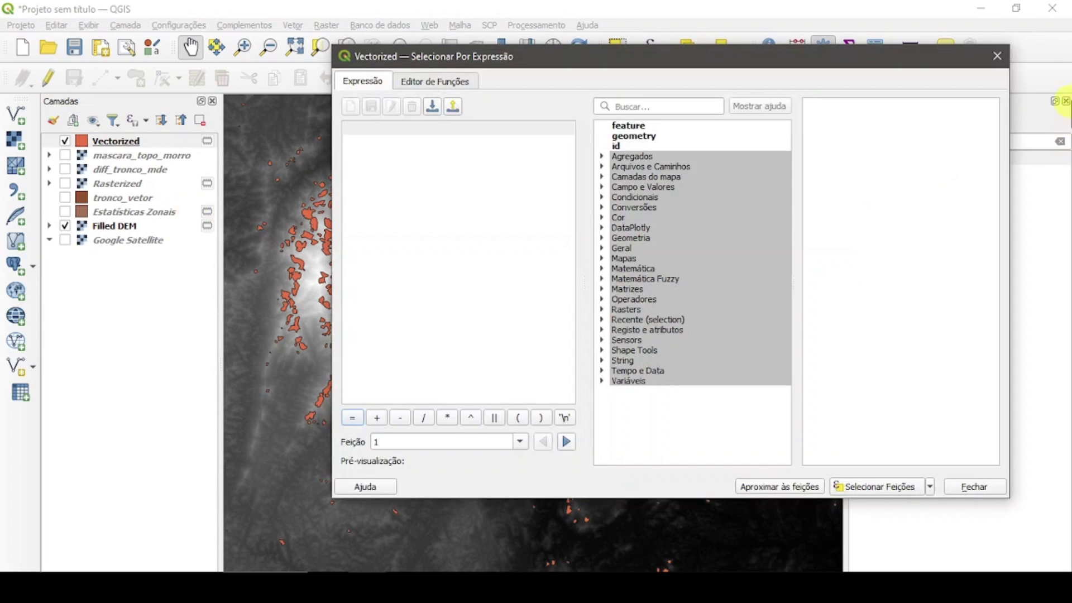
pyautogui.click(997, 56)
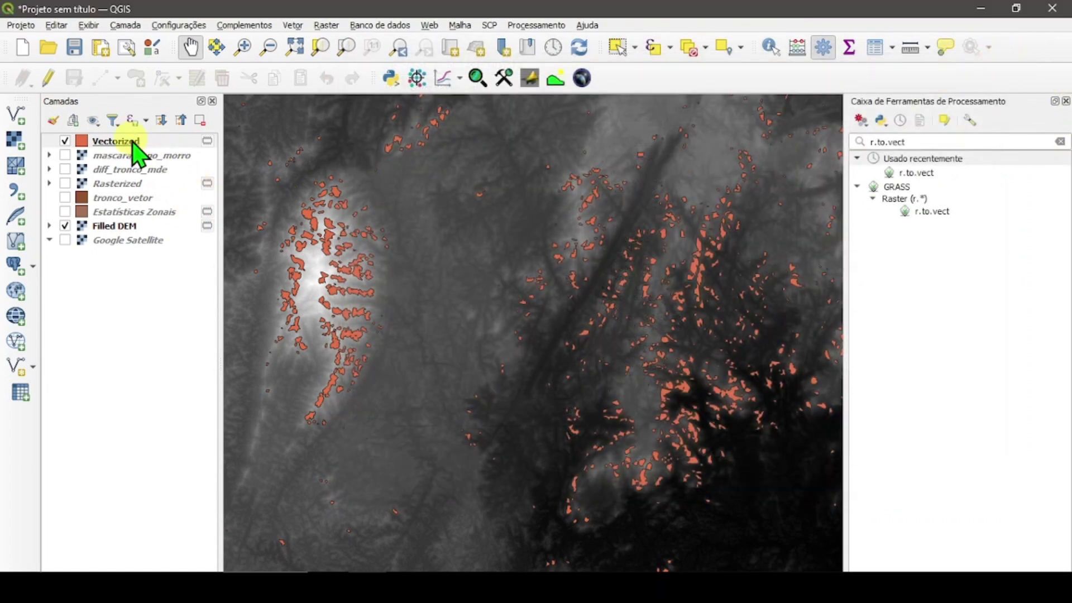
pyautogui.click(133, 144)
pyautogui.click(877, 47)
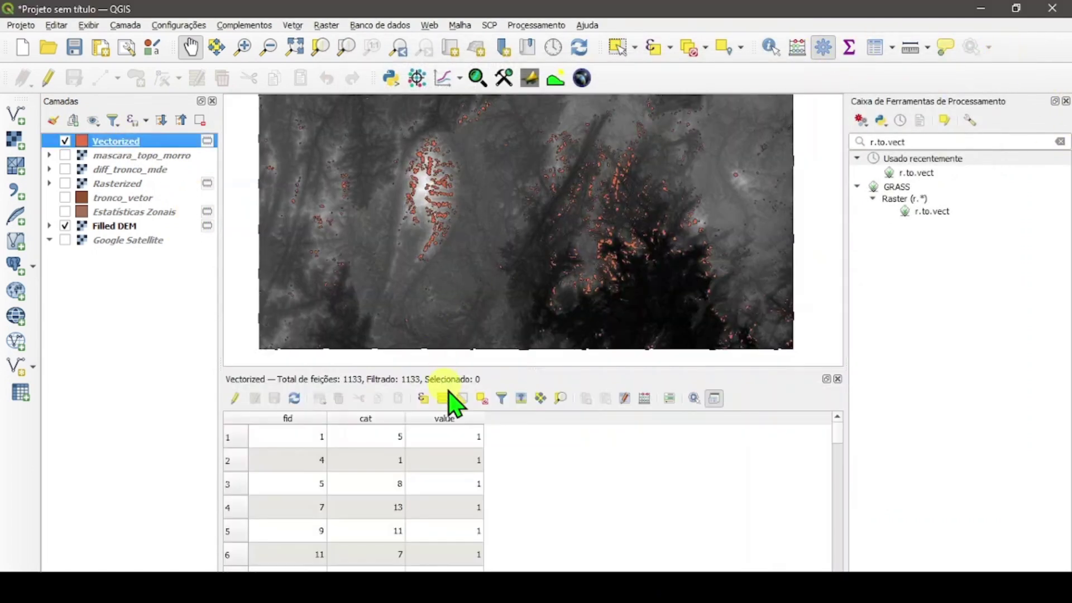
pyautogui.scroll(-2, 546, 503)
pyautogui.scroll(2, 536, 524)
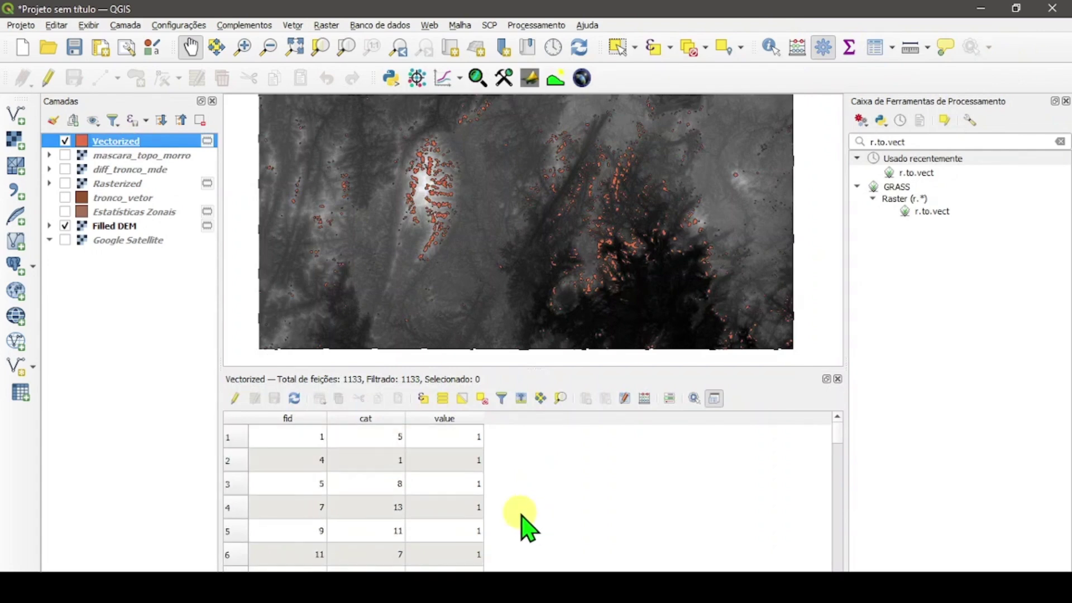
pyautogui.click(838, 379)
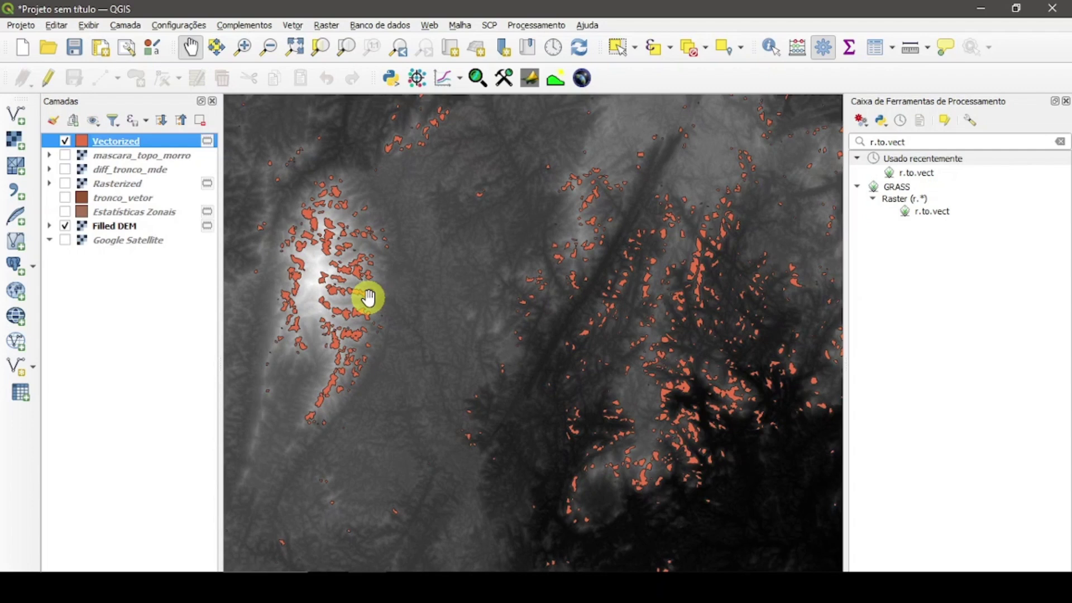
# Hide the Filled DEM layer and close the processing toolbox
pyautogui.click(65, 226)
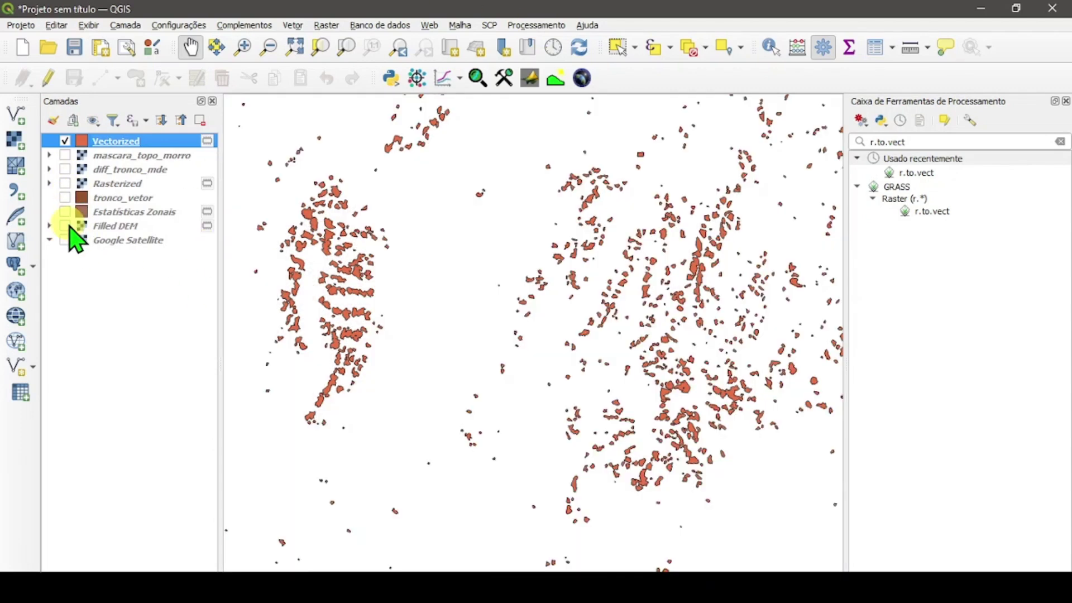
pyautogui.click(1066, 101)
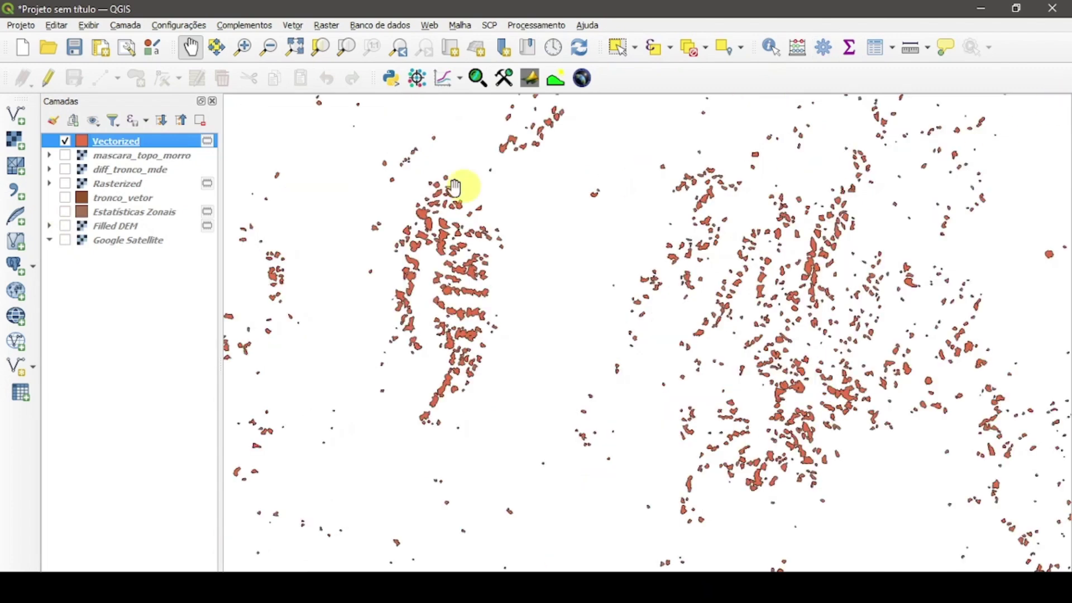
# Style the Vectorized polygons as a simple fill with no brush (Sem pincel) and a red stroke
pyautogui.doubleClick(111, 146)
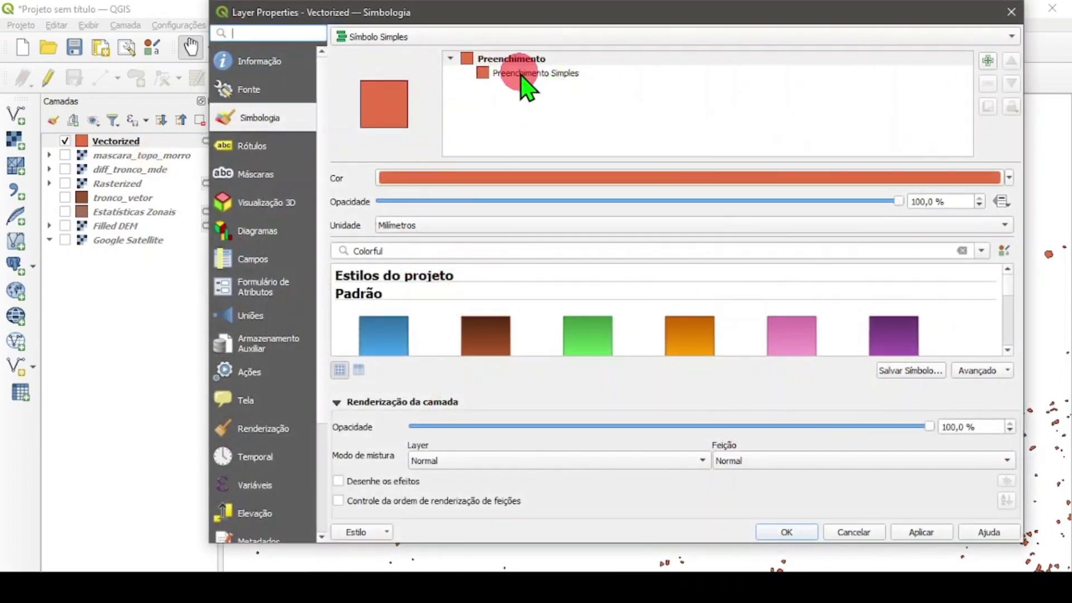
pyautogui.click(522, 78)
pyautogui.click(843, 233)
pyautogui.click(807, 248)
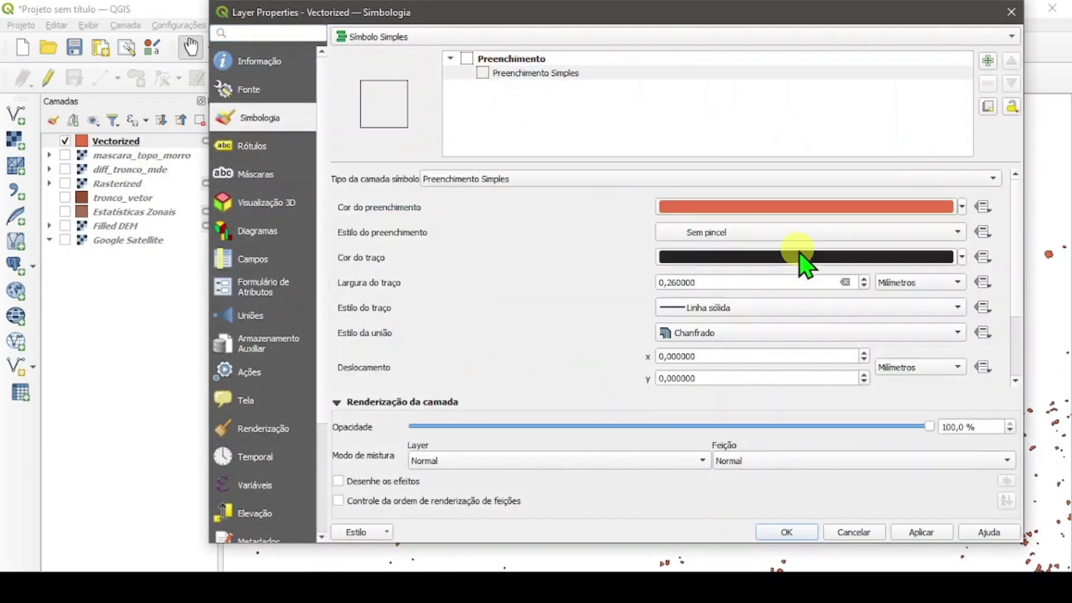
pyautogui.click(962, 258)
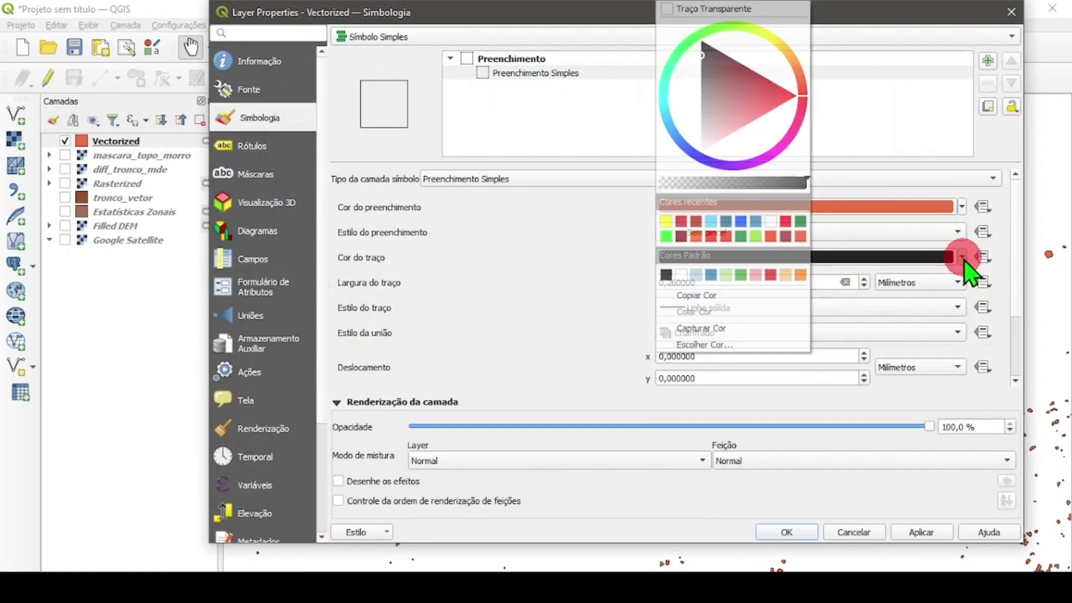
pyautogui.click(689, 231)
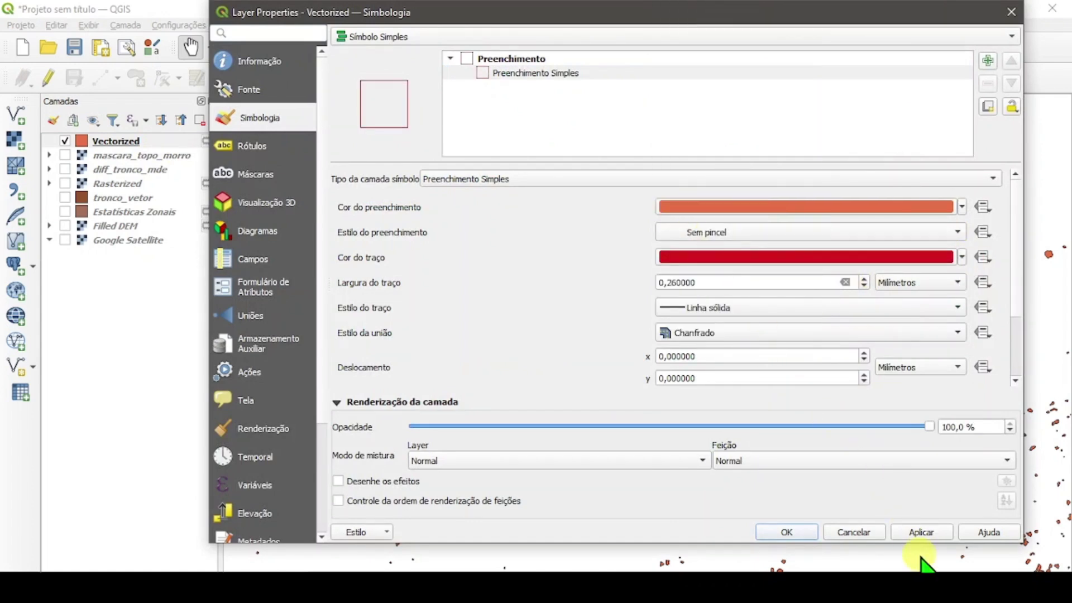
pyautogui.click(800, 535)
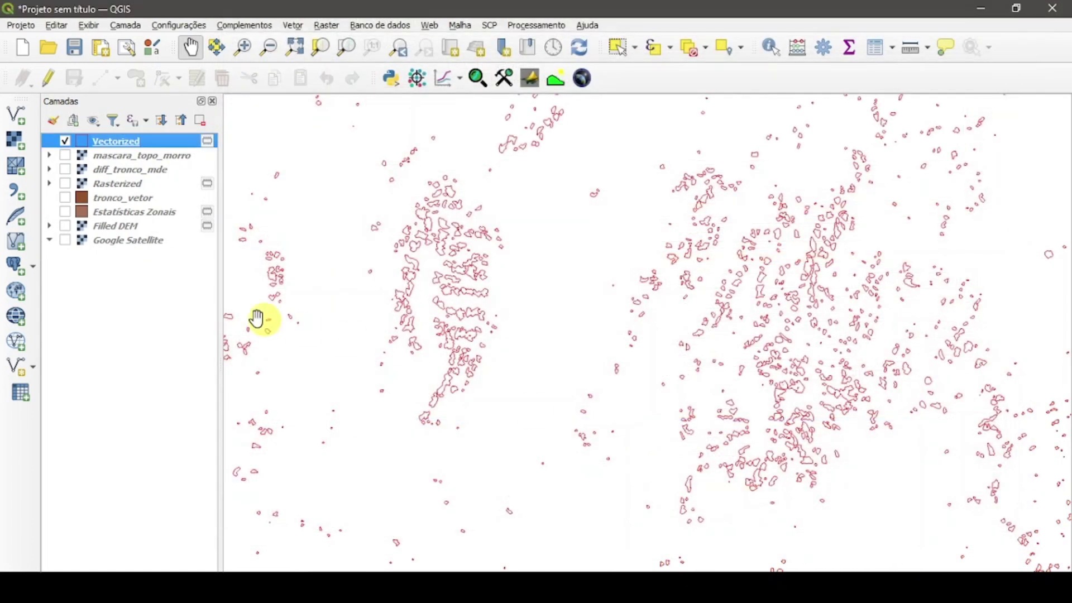
# Display the Google Satellite layer and inspect the polygon outlines over the mountain ridges
pyautogui.click(66, 240)
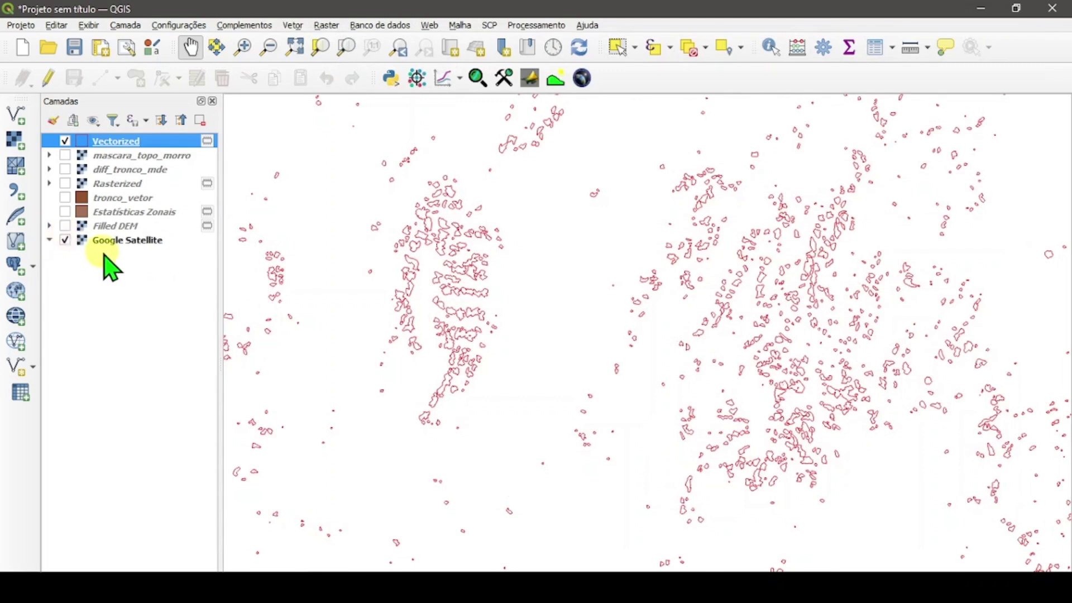
pyautogui.scroll(2, 424, 317)
pyautogui.scroll(-2, 424, 316)
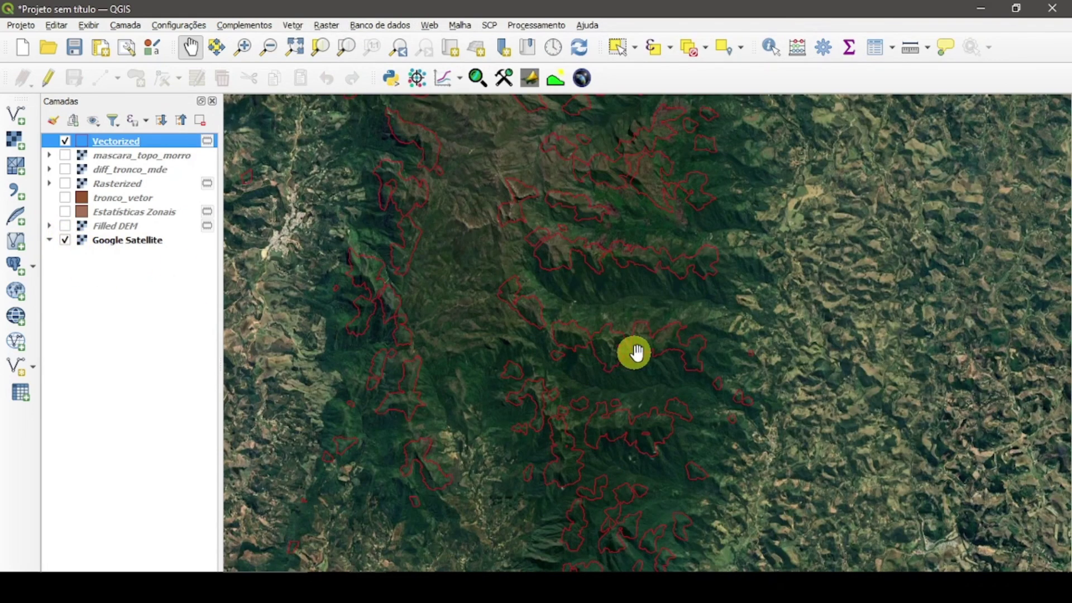
pyautogui.moveTo(730, 326); pyautogui.dragTo(567, 250)
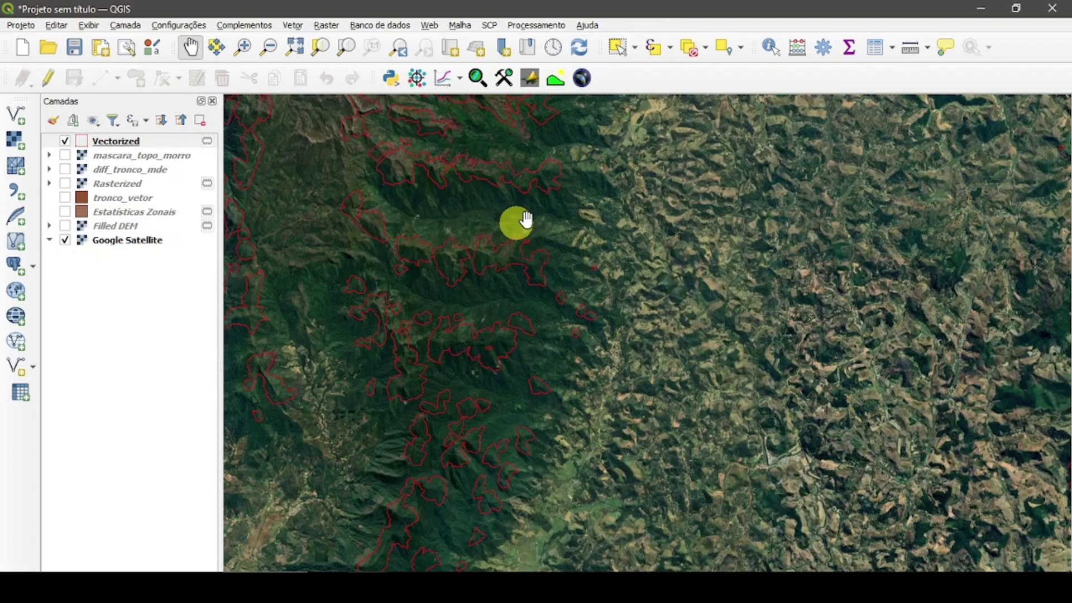
# Examine the red Vectorized outlines over the satellite imagery, from the mountain ridges across the valley to the eastern hills
pyautogui.scroll(1, 460, 192)
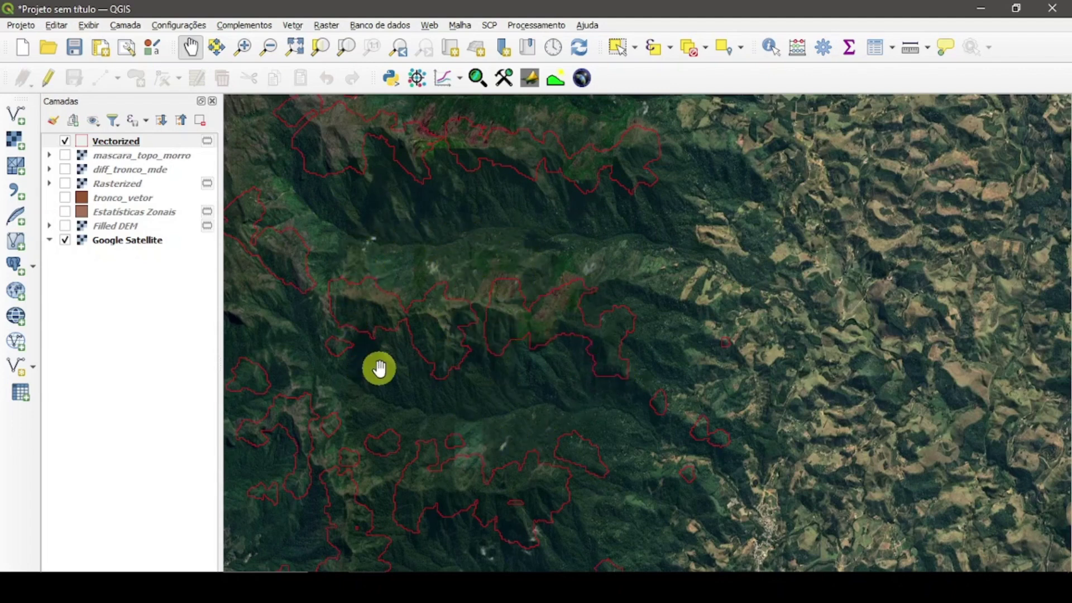
pyautogui.moveTo(353, 360); pyautogui.dragTo(651, 187)
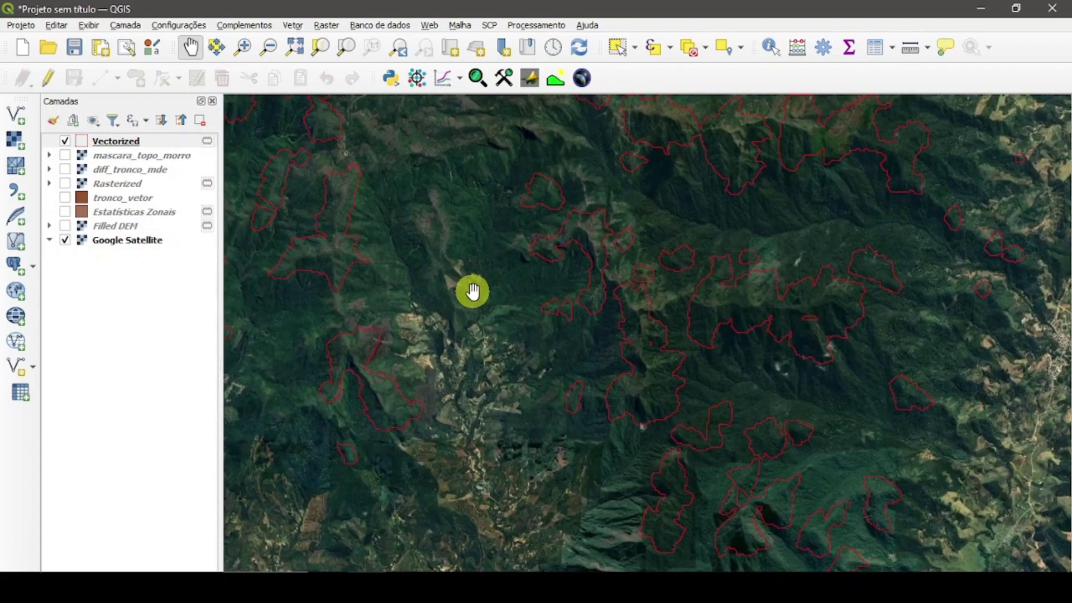
pyautogui.moveTo(430, 286); pyautogui.dragTo(461, 288)
pyautogui.moveTo(708, 337); pyautogui.dragTo(378, 153)
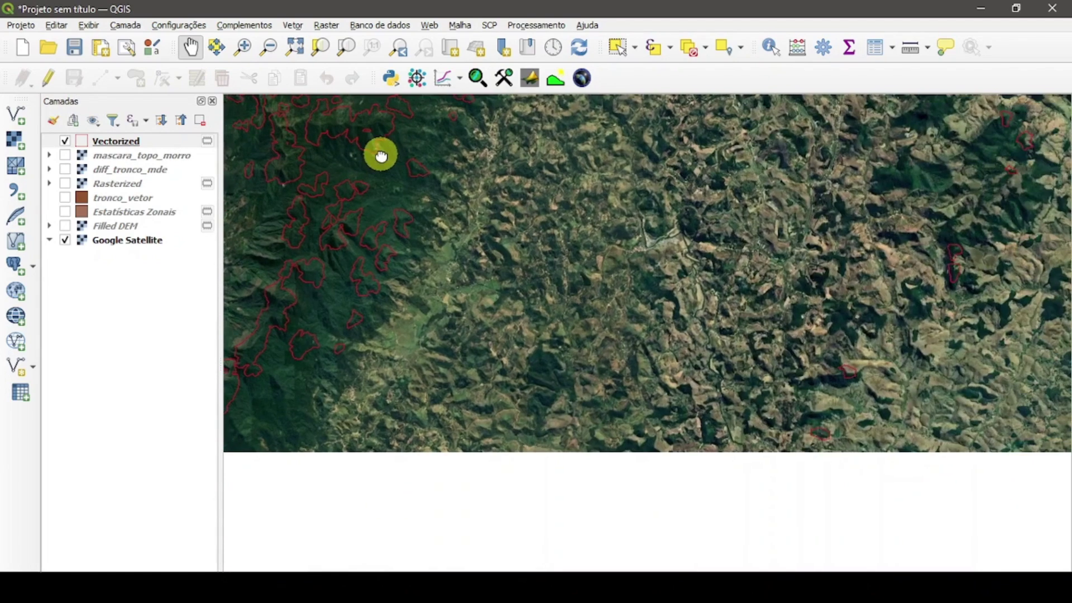
pyautogui.moveTo(1062, 309); pyautogui.dragTo(906, 306)
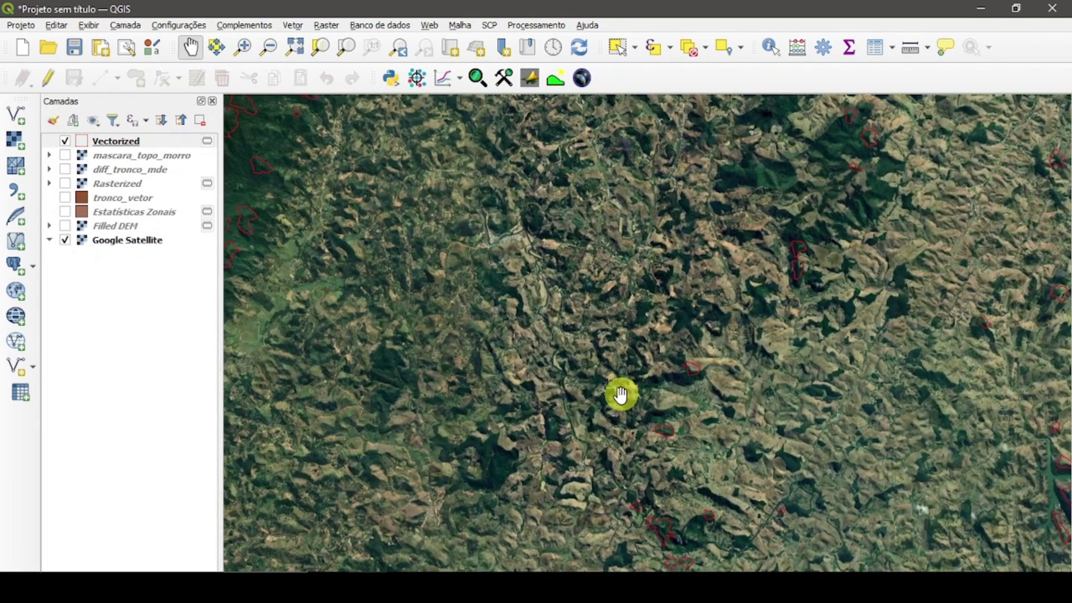
pyautogui.scroll(1, 699, 392)
pyautogui.scroll(2, 699, 392)
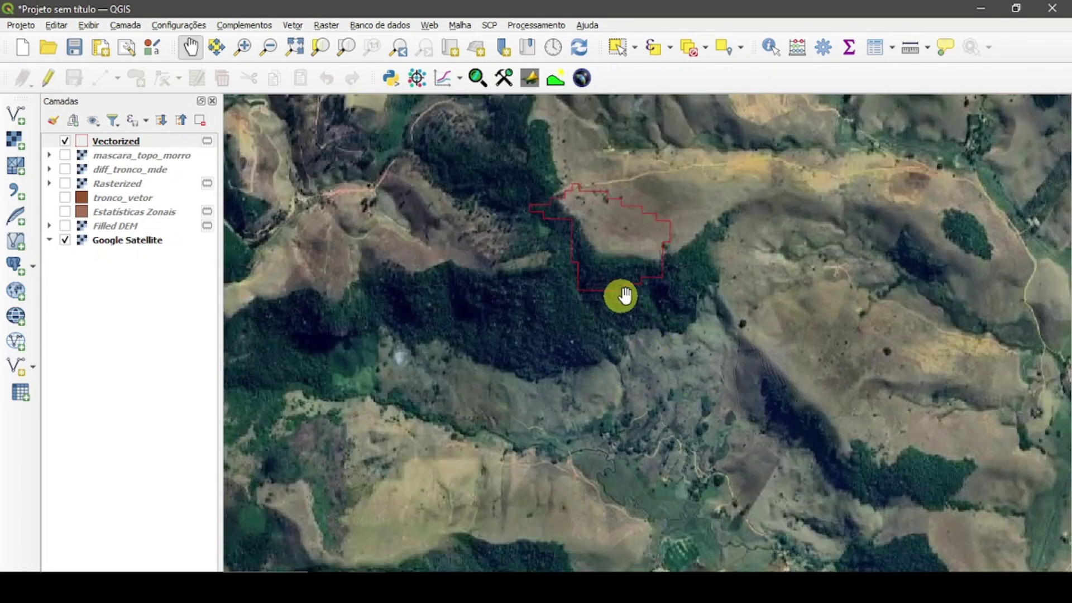
pyautogui.scroll(-3, 740, 283)
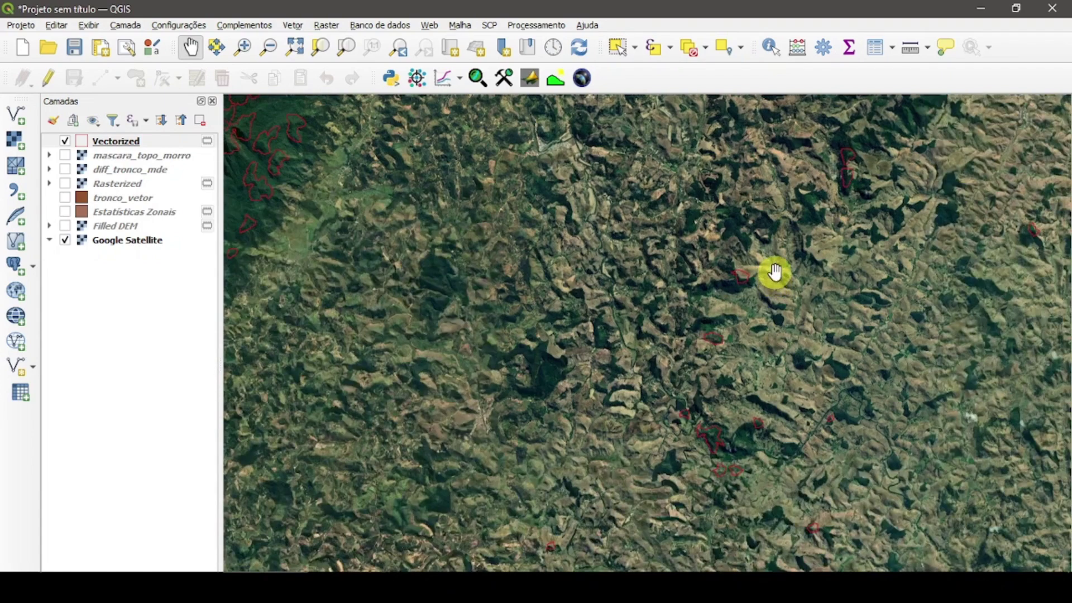
pyautogui.moveTo(813, 244); pyautogui.dragTo(620, 405)
pyautogui.moveTo(730, 273); pyautogui.dragTo(602, 429)
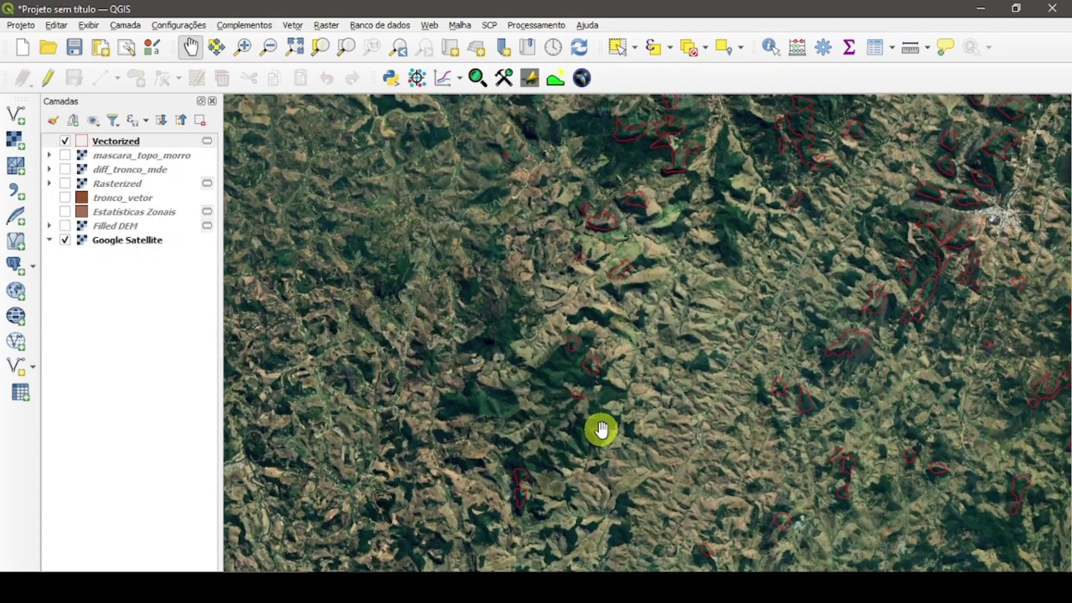
pyautogui.moveTo(811, 285); pyautogui.dragTo(525, 471)
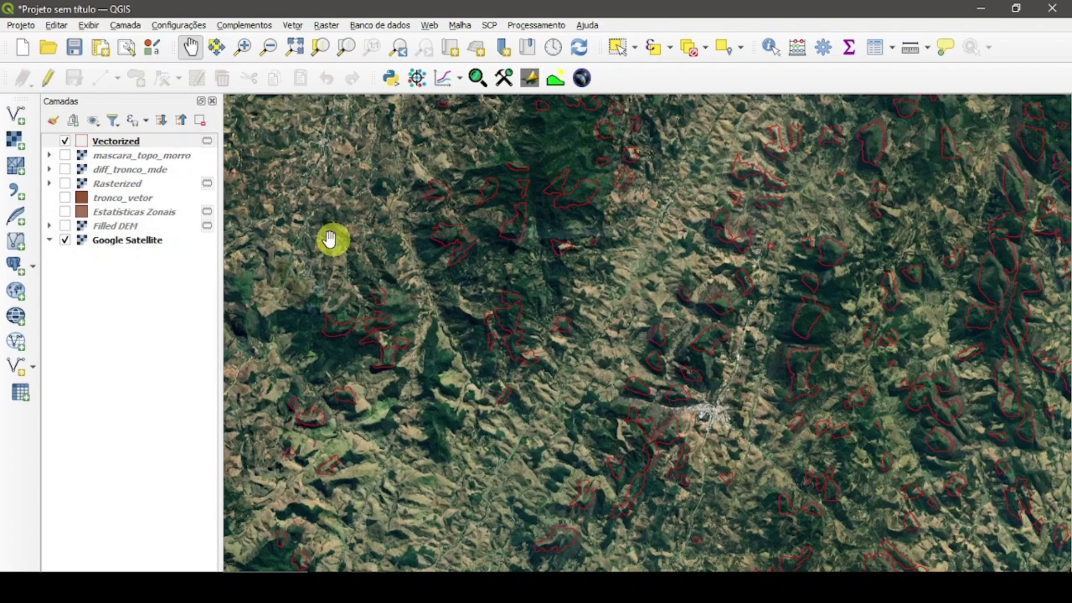
# Display Filled DEM instead of Google Satellite and duplicate it, making the collapsed copy visible beneath it
pyautogui.click(65, 240)
pyautogui.click(64, 226)
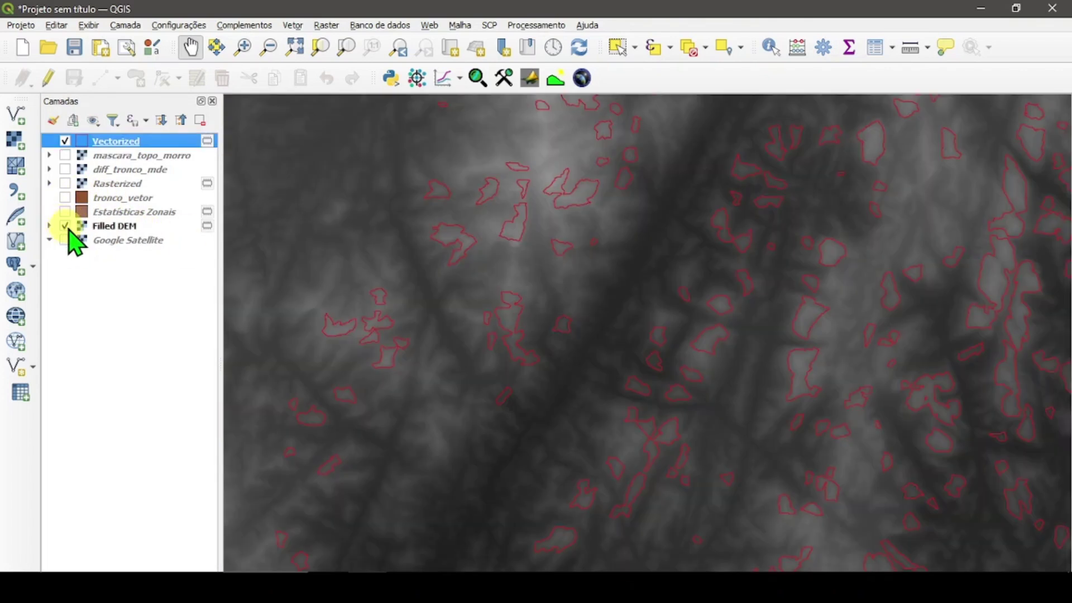
pyautogui.click(96, 226)
pyautogui.rightClick(96, 228)
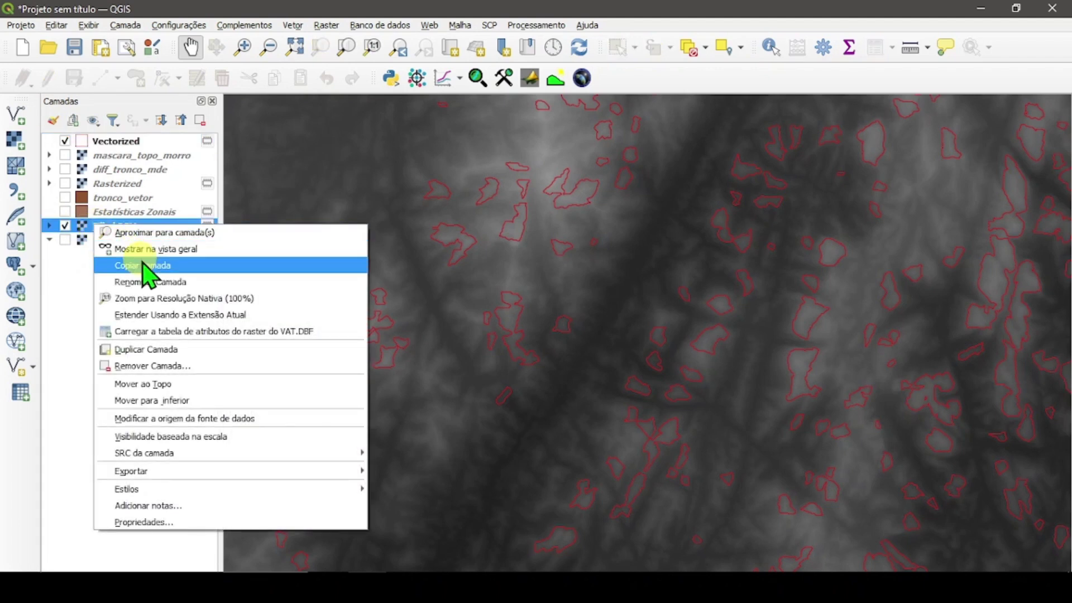
pyautogui.click(167, 349)
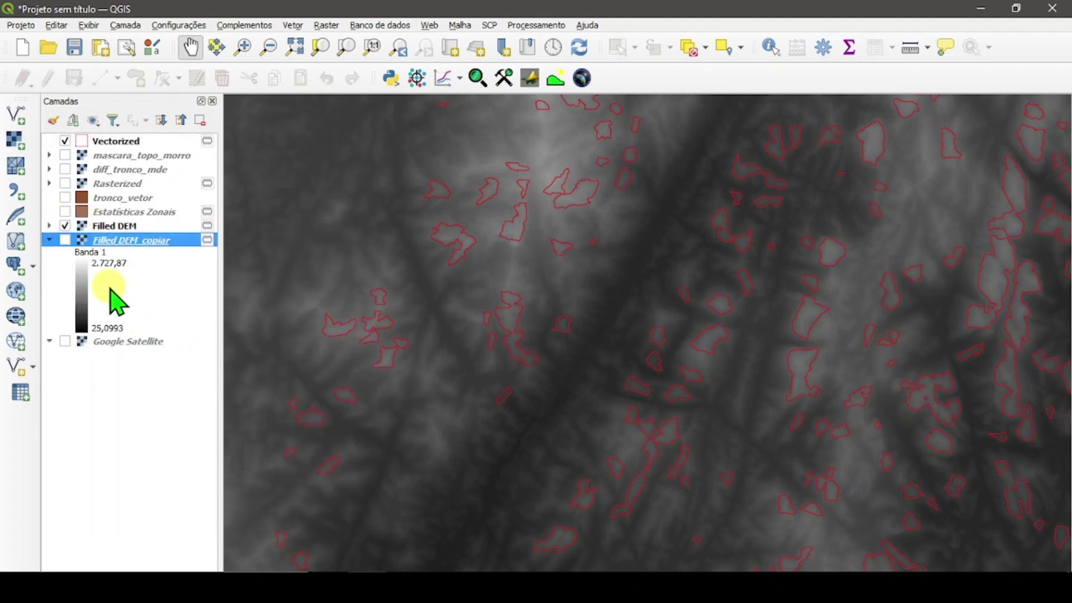
pyautogui.click(49, 240)
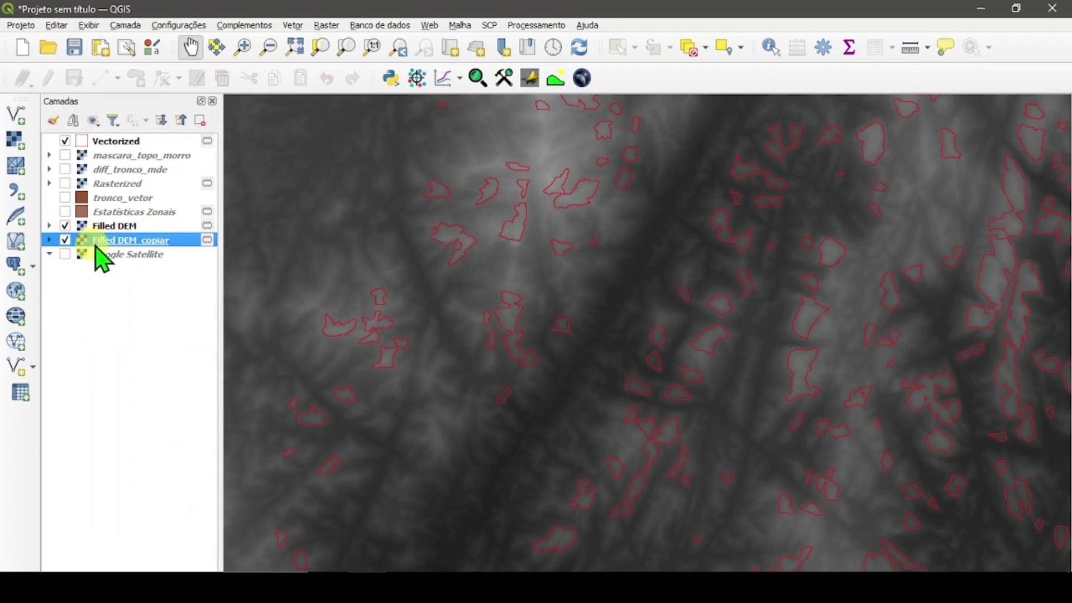
# Set the blending mode of the original Filled DEM layer to Multiplicar
pyautogui.doubleClick(96, 227)
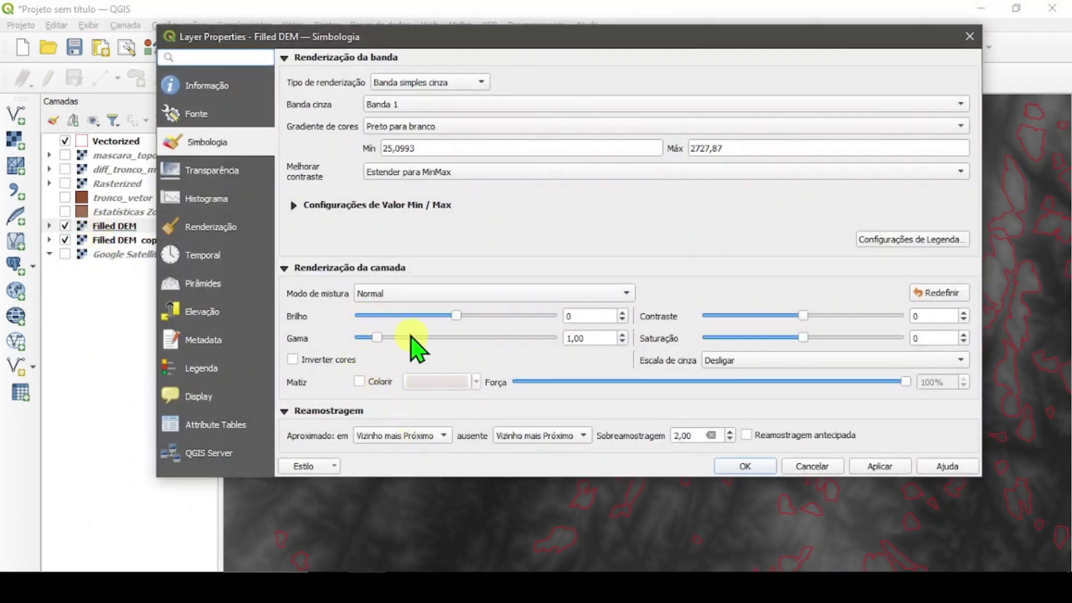
pyautogui.click(395, 296)
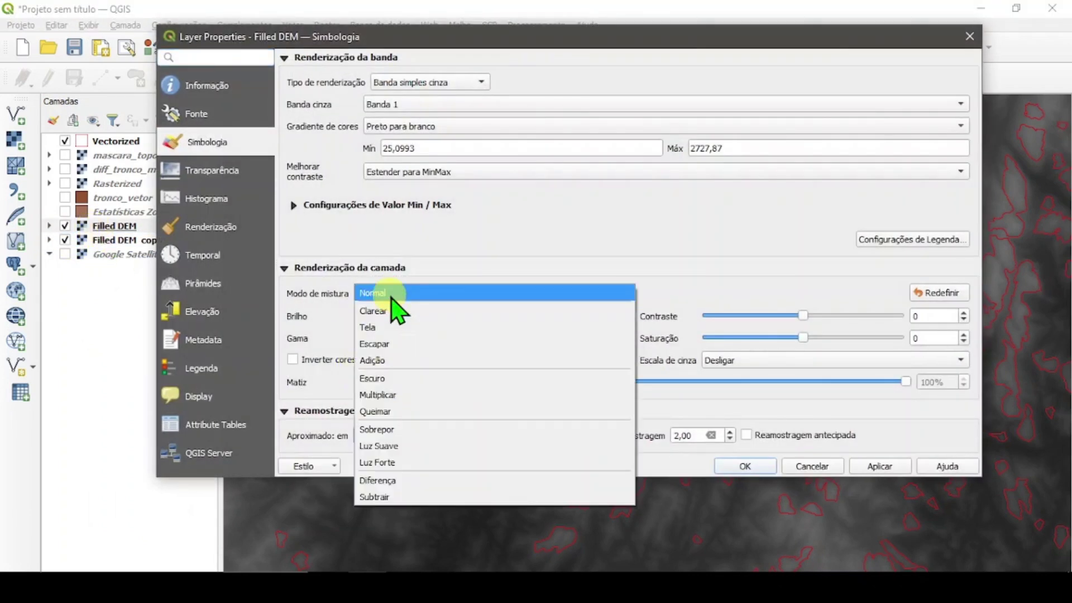
pyautogui.click(386, 395)
pyautogui.click(868, 467)
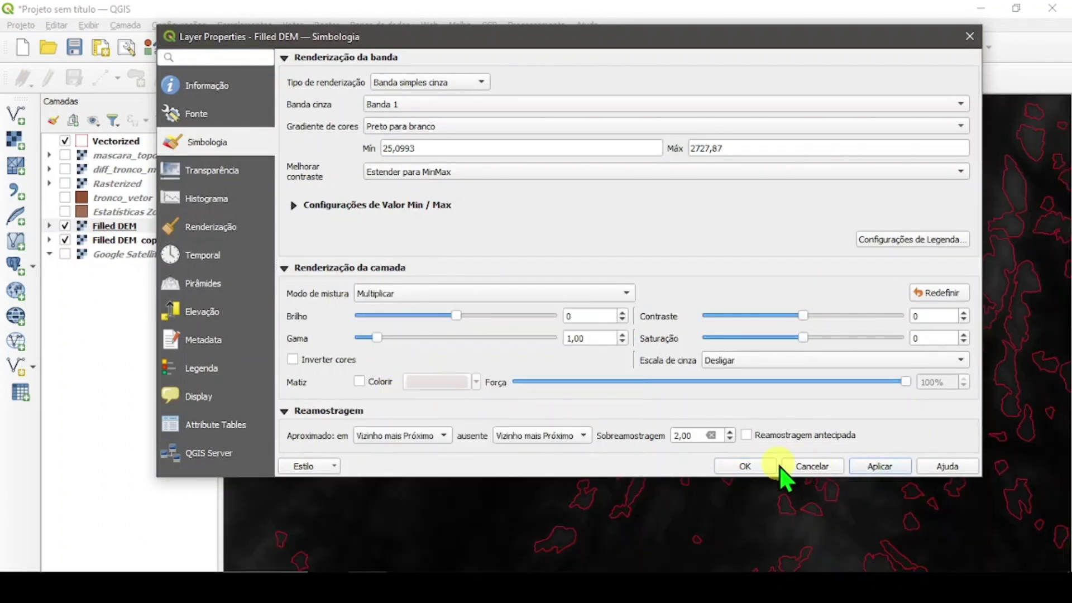
pyautogui.click(748, 466)
# Style the Filled DEM_copiar layer as a hillshade (Sombreamento) with a Z factor of 3
pyautogui.click(118, 241)
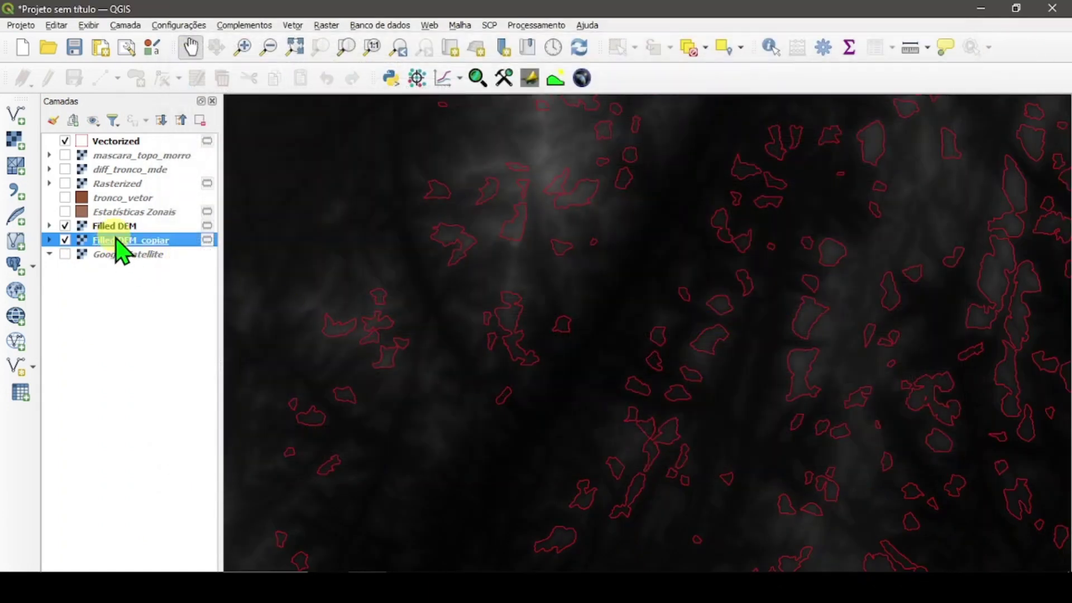
pyautogui.click(54, 120)
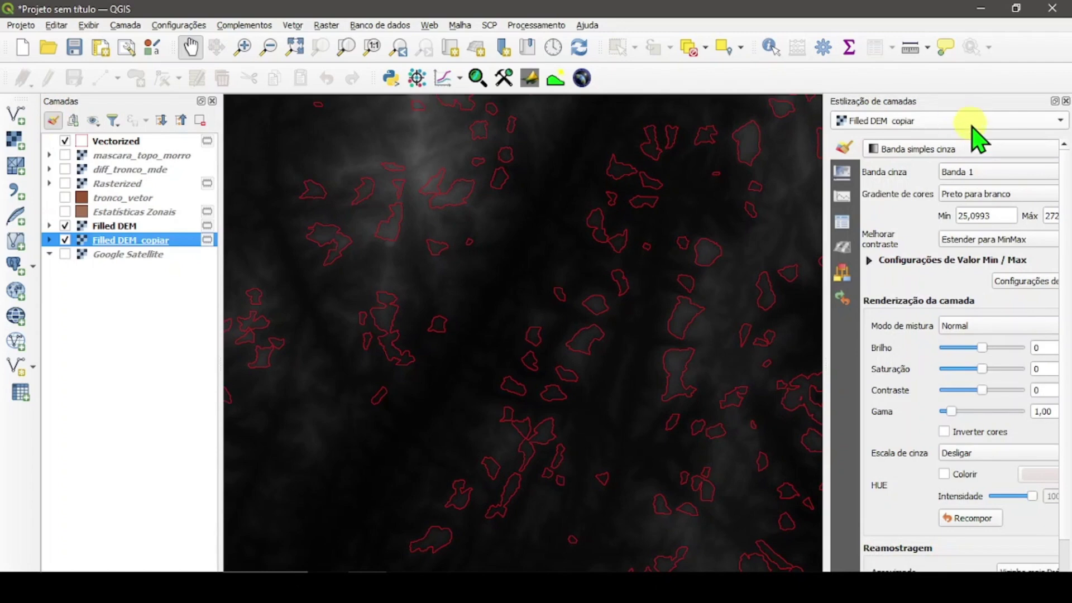
pyautogui.click(1007, 149)
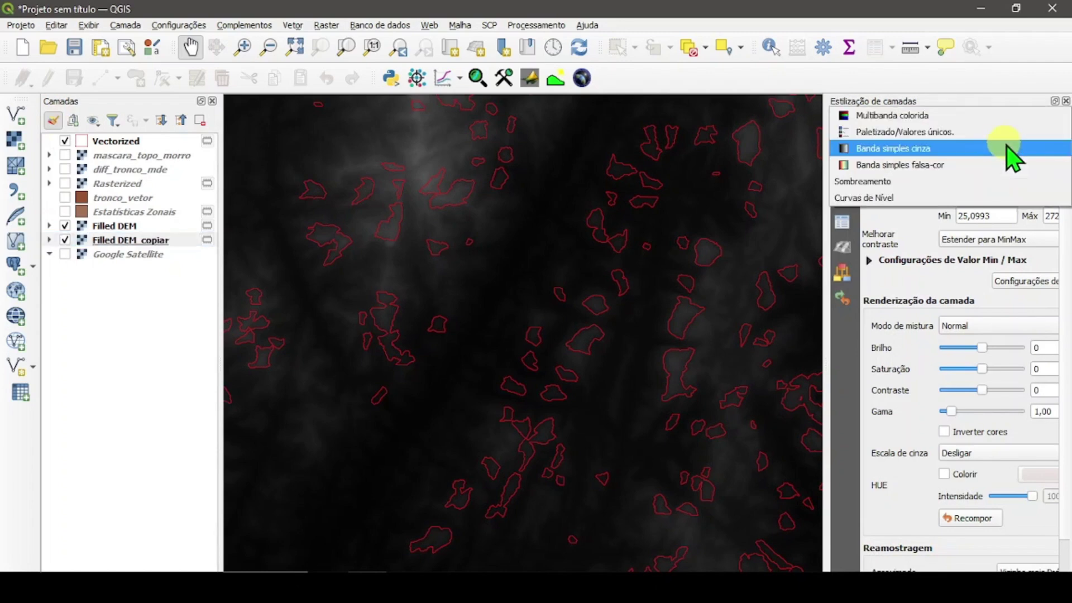
pyautogui.click(945, 183)
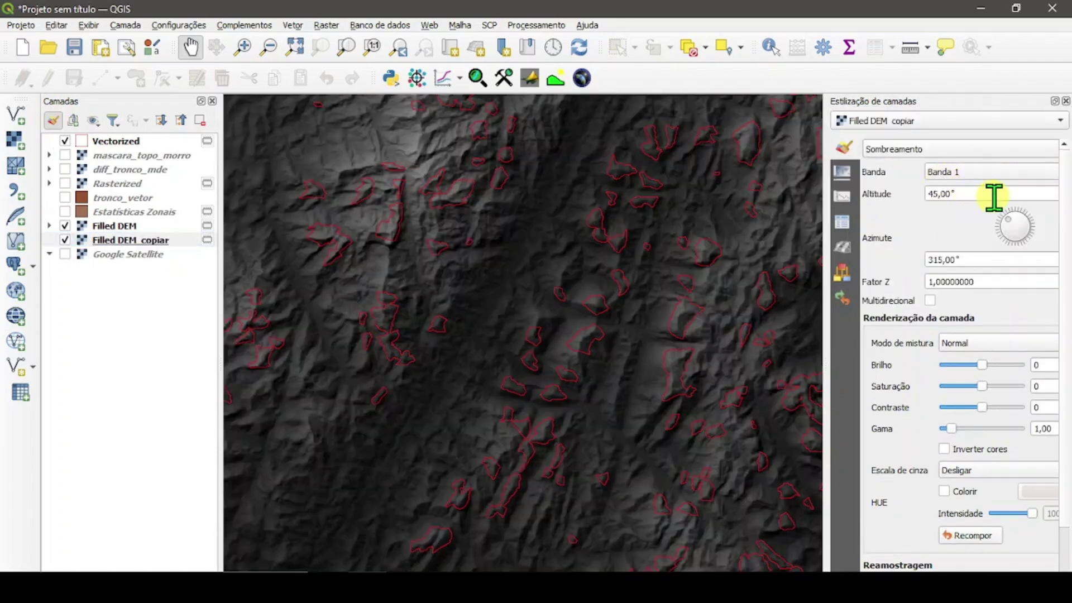
pyautogui.click(1000, 281)
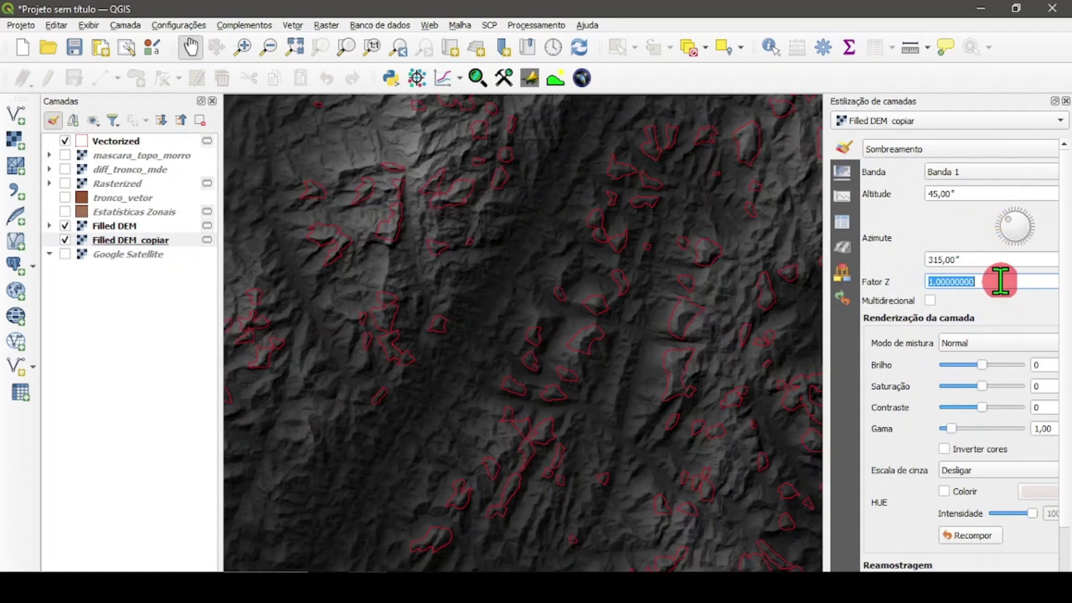
pyautogui.write('5')
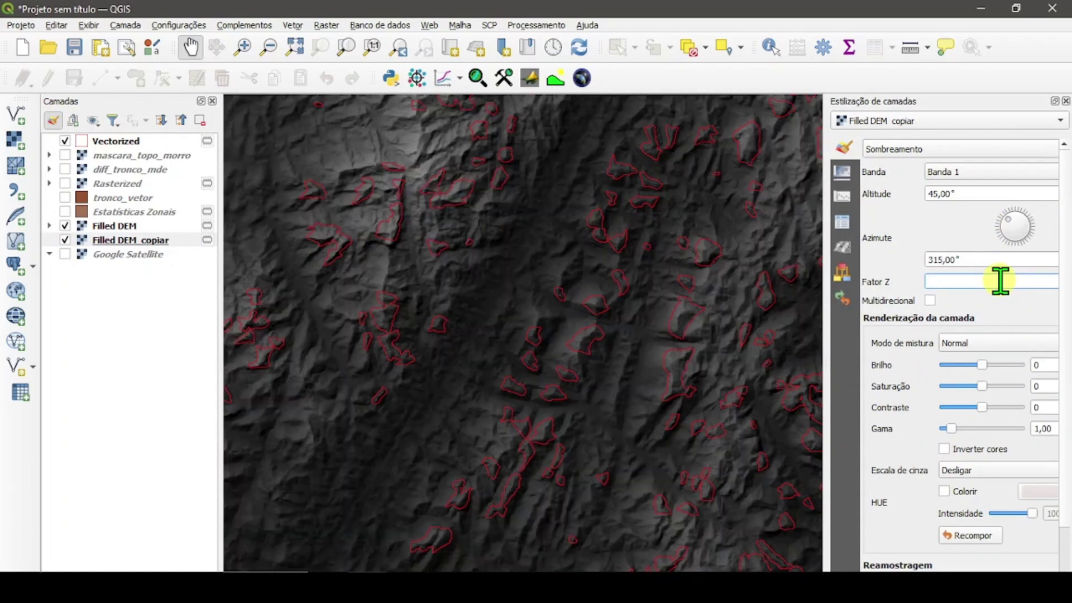
pyautogui.write('3')
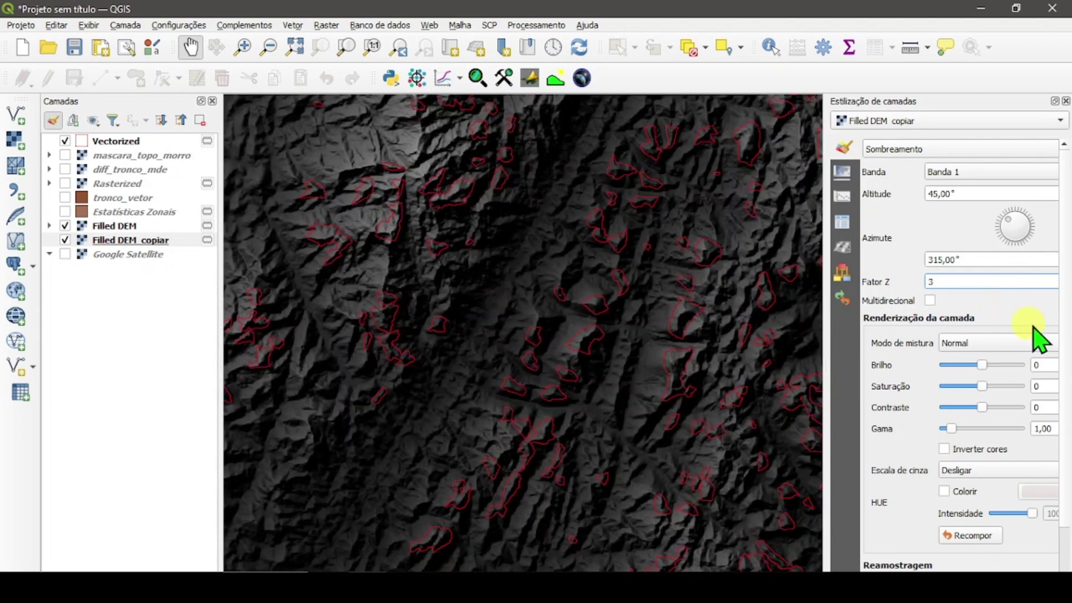
# Try Bilinear (2x2 Kernel) resampling for both the zoomed-in and zoomed-out views of the hillshade copy
pyautogui.scroll(-3, 1063, 283)
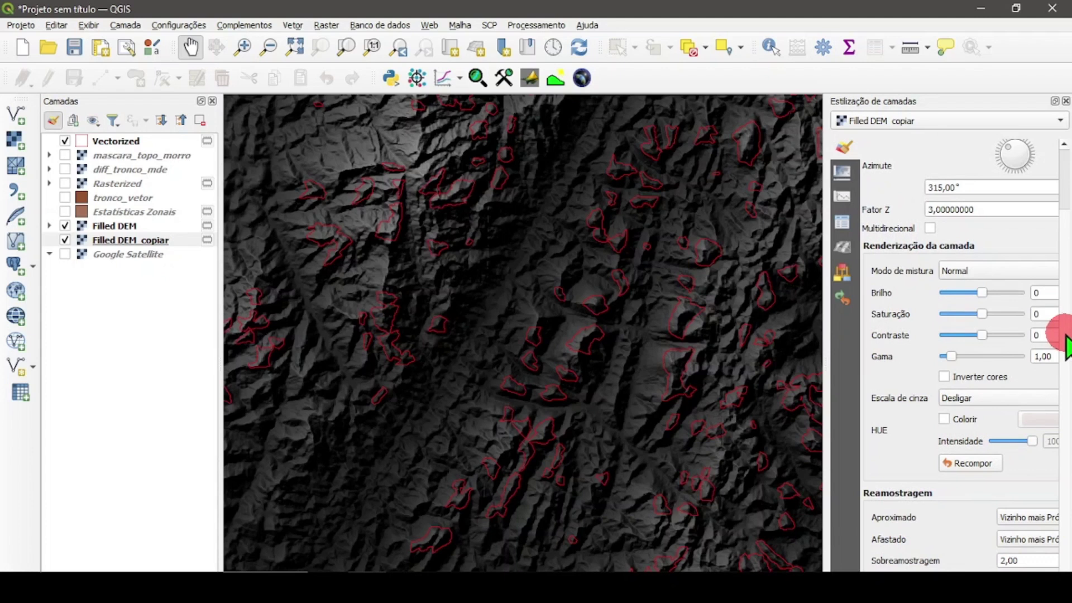
pyautogui.scroll(1, 1064, 332)
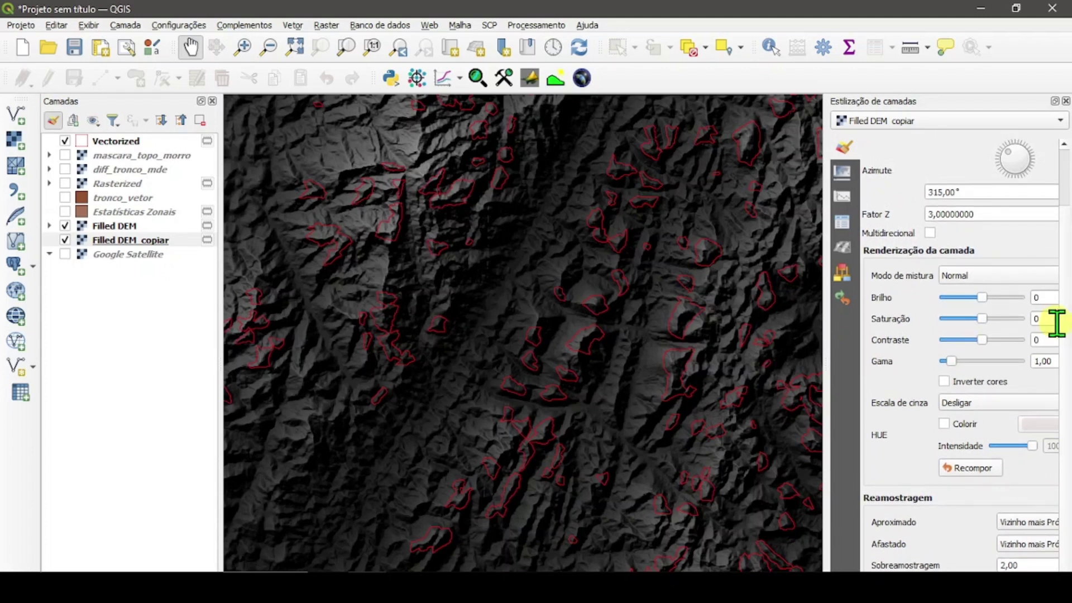
pyautogui.scroll(-1, 1063, 329)
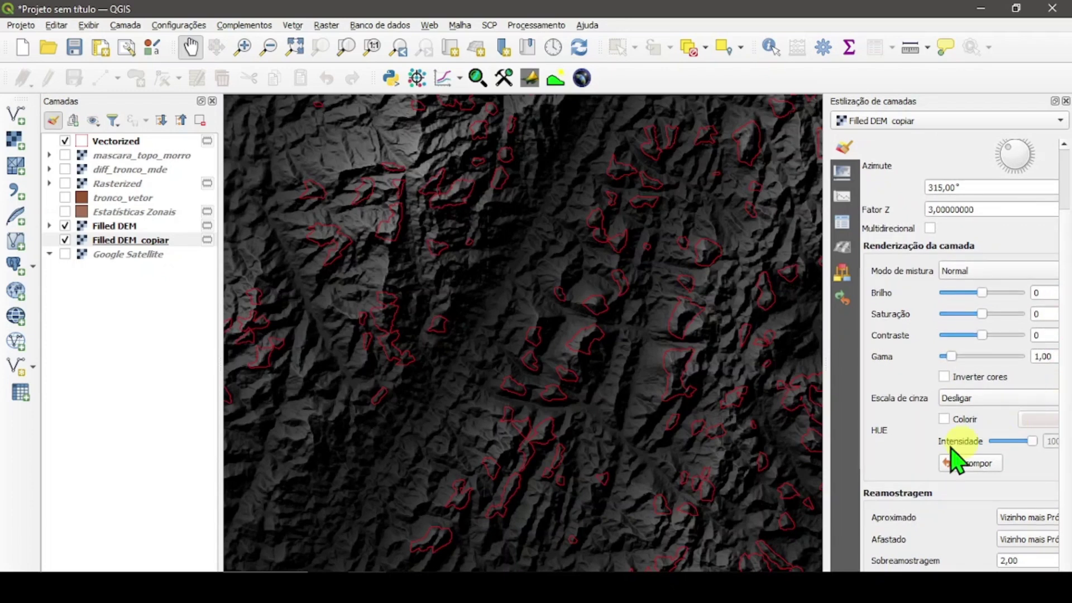
pyautogui.moveTo(826, 405); pyautogui.dragTo(708, 384)
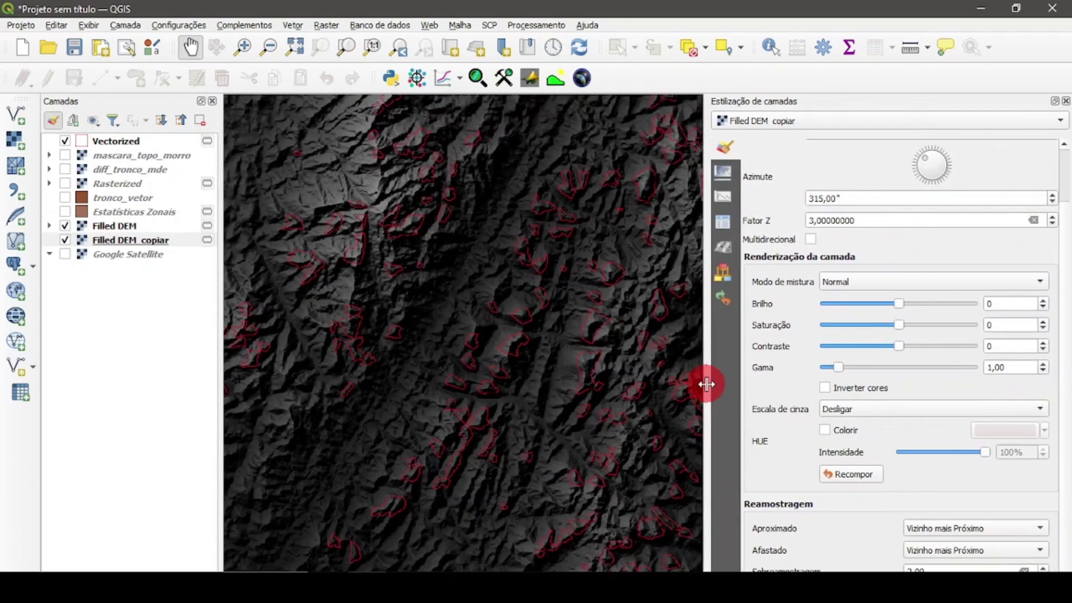
pyautogui.click(952, 528)
pyautogui.click(970, 546)
pyautogui.click(967, 545)
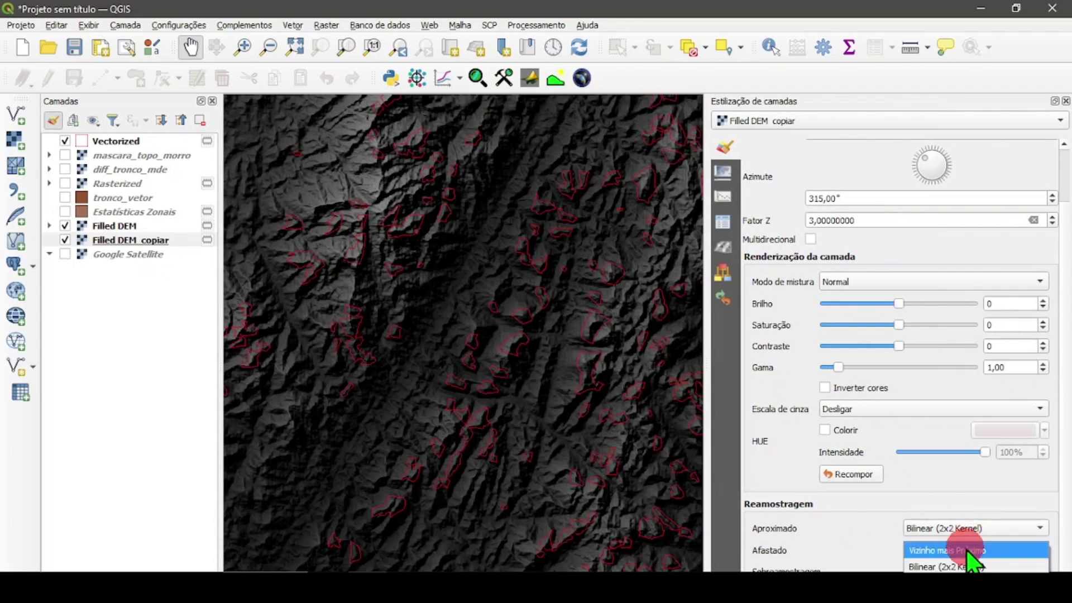
pyautogui.click(952, 563)
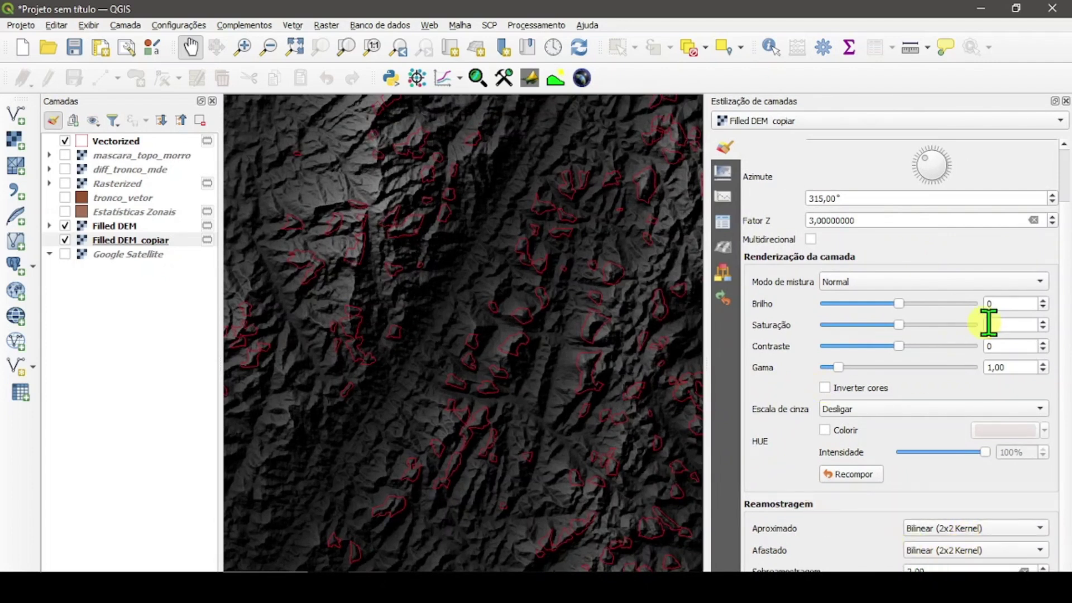
# Set the hillshade copy's zoomed-in and zoomed-out resampling to Cubic (4x4 Kernel) and close the layer styling
pyautogui.click(1064, 202)
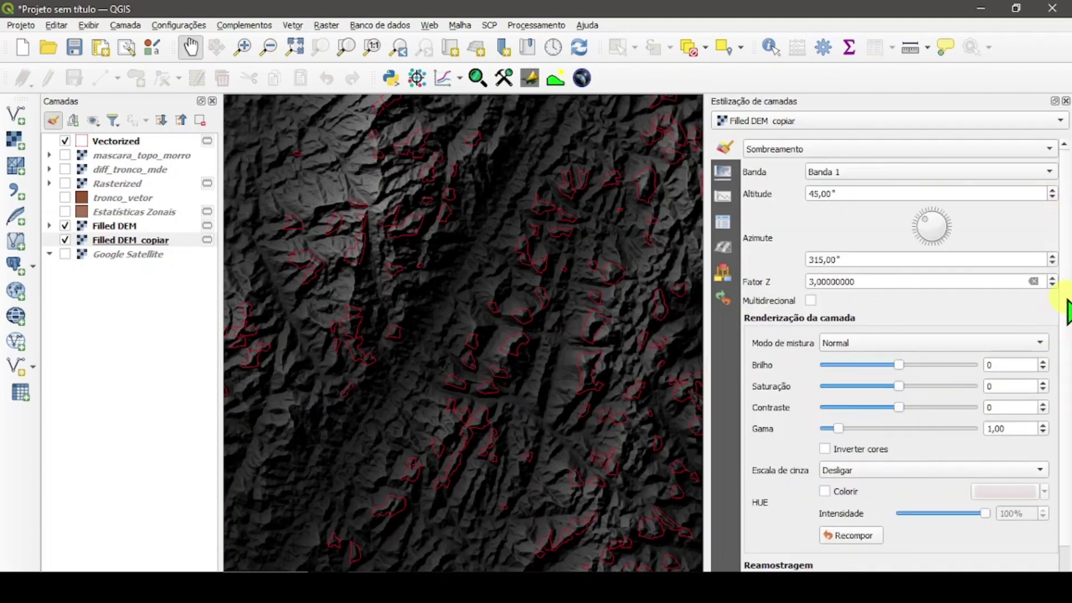
pyautogui.scroll(-2, 1063, 335)
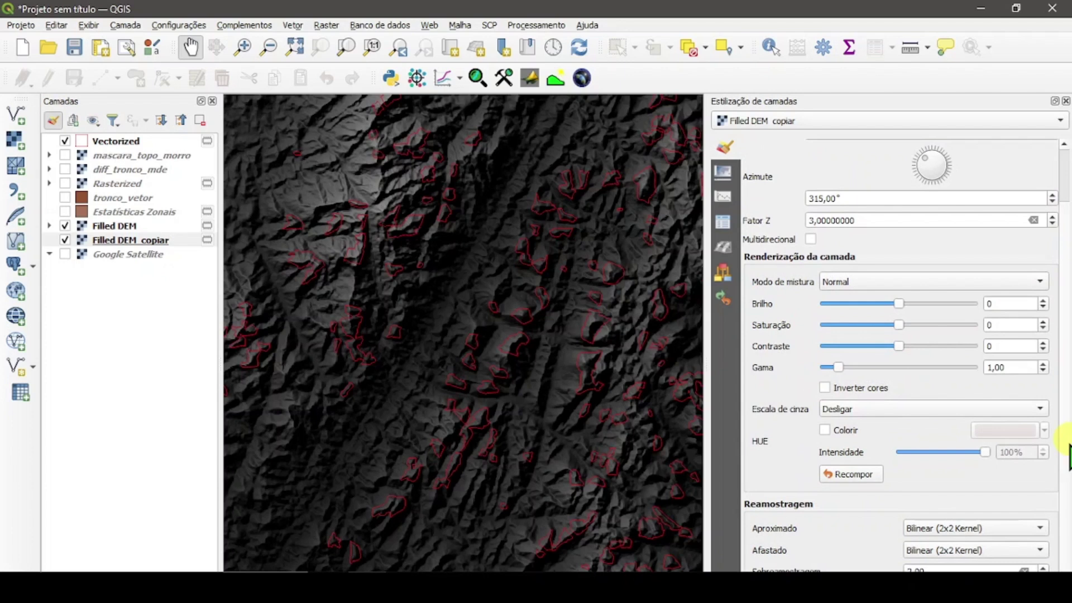
pyautogui.click(1003, 534)
pyautogui.click(1011, 546)
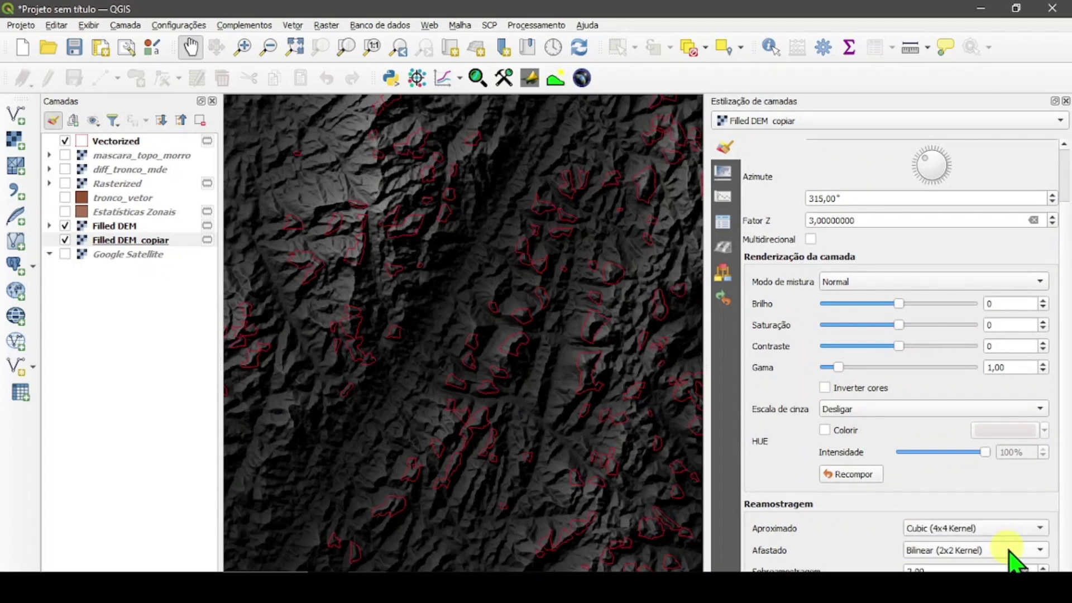
pyautogui.click(1010, 551)
pyautogui.click(983, 567)
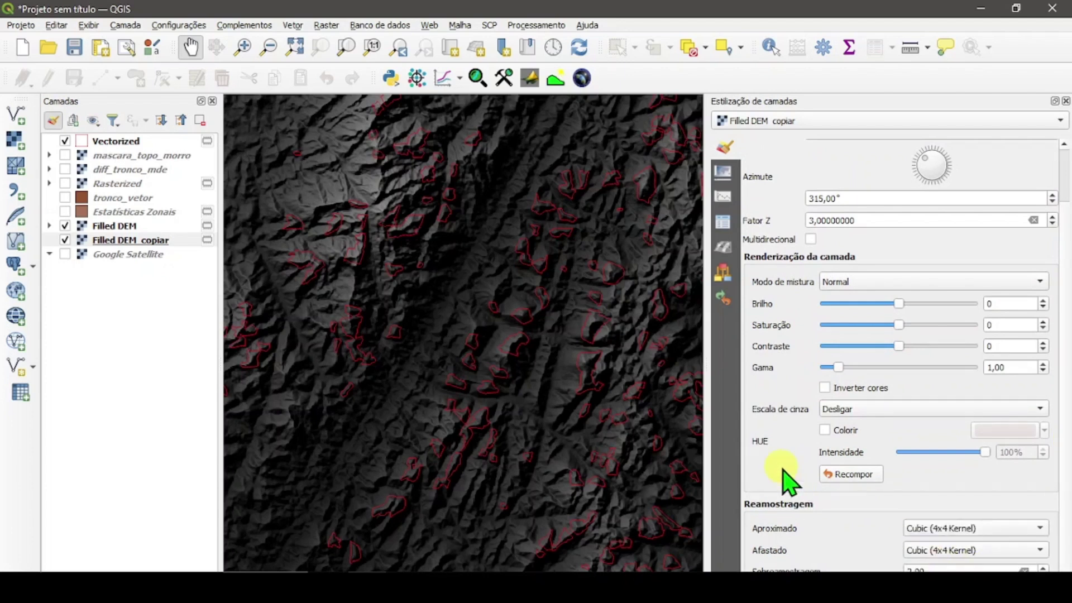
pyautogui.click(1064, 101)
# Style the original Filled DEM layer as Banda simples falsa-cor with the colour ramp inverted to run from blue to red
pyautogui.click(100, 225)
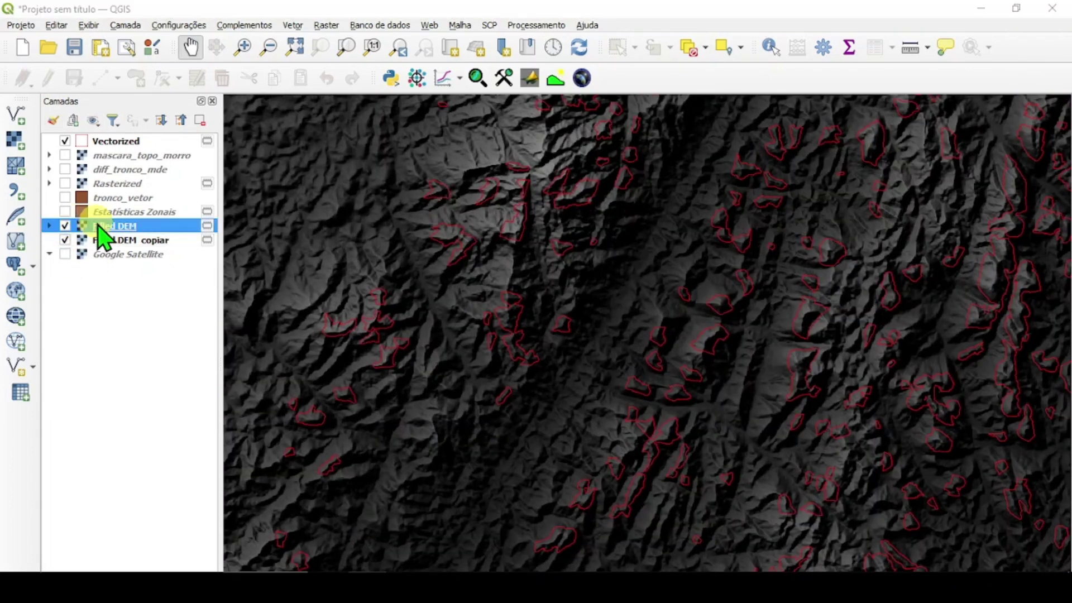
pyautogui.doubleClick(98, 226)
pyautogui.click(417, 85)
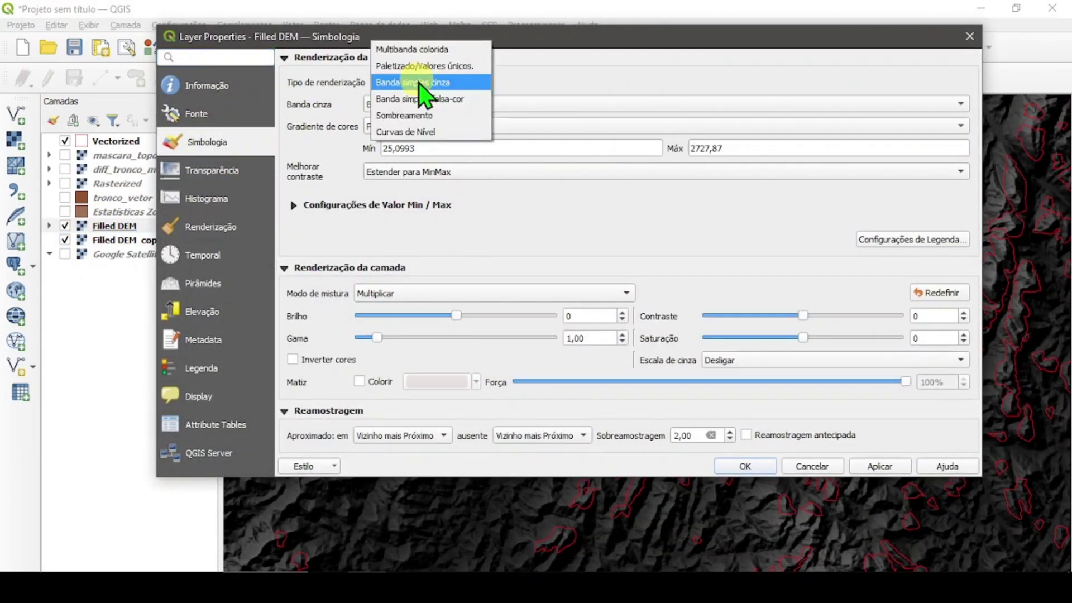
pyautogui.click(441, 99)
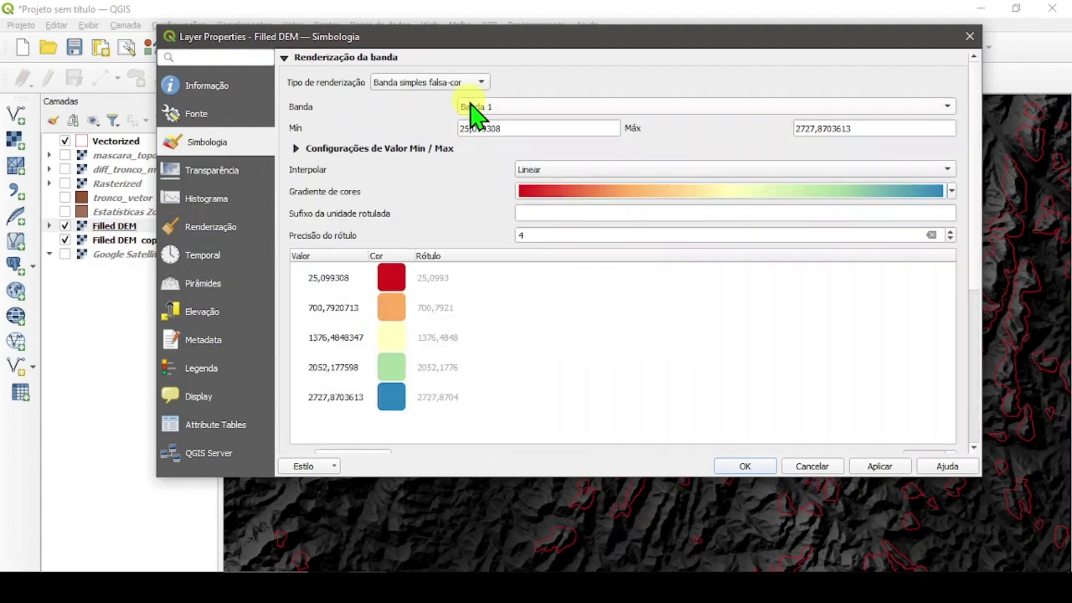
pyautogui.click(952, 191)
pyautogui.click(627, 206)
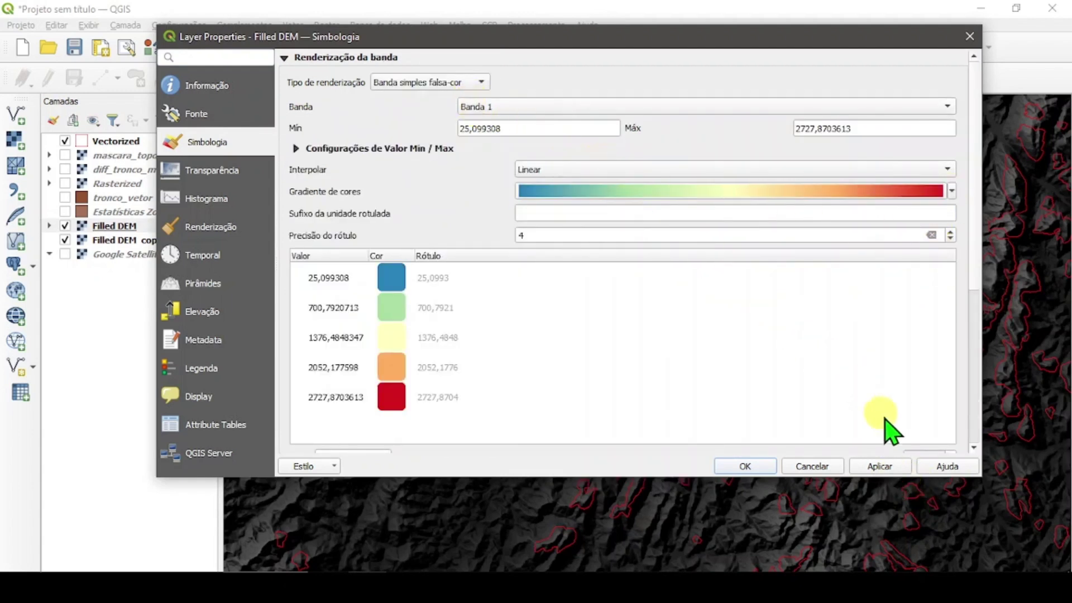
pyautogui.click(872, 468)
pyautogui.click(748, 466)
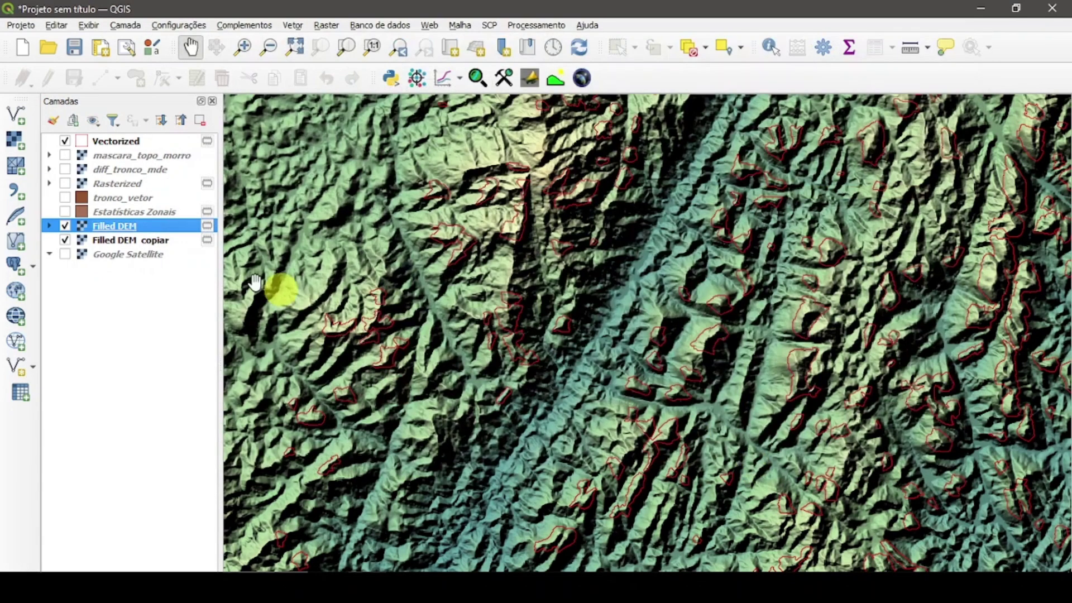
# Set the Filled DEM colour ramp interpolation to Método Discreto and apply it
pyautogui.scroll(-1, 371, 292)
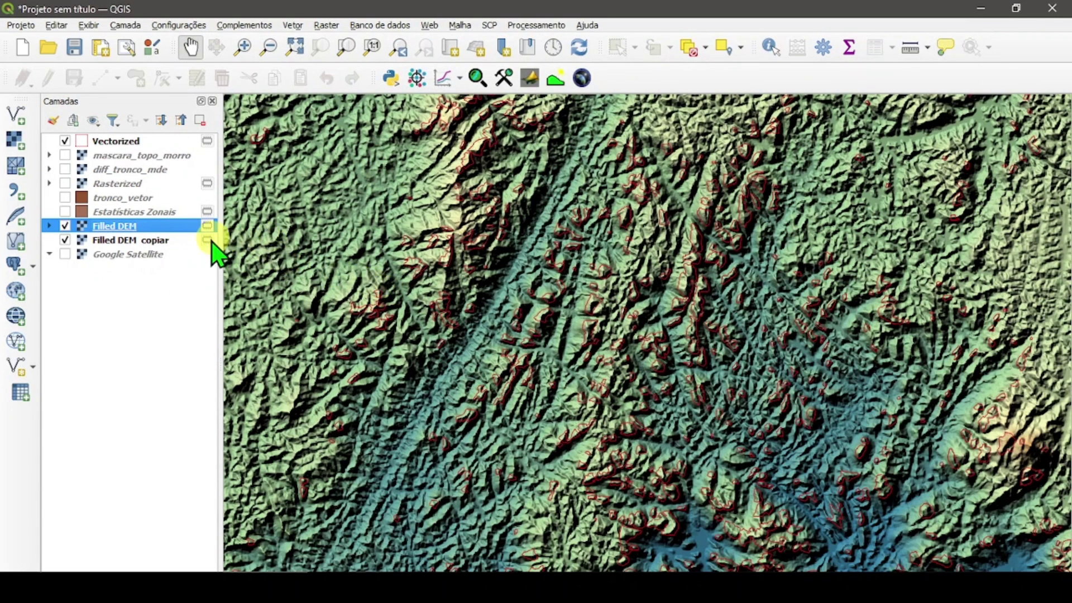
pyautogui.doubleClick(157, 226)
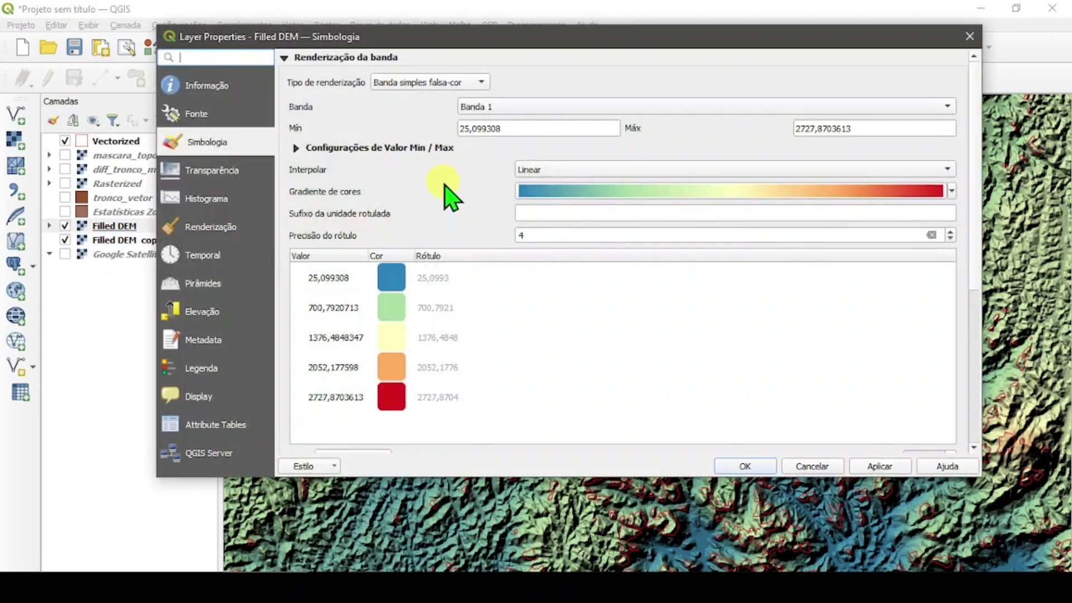
pyautogui.click(547, 172)
pyautogui.click(580, 151)
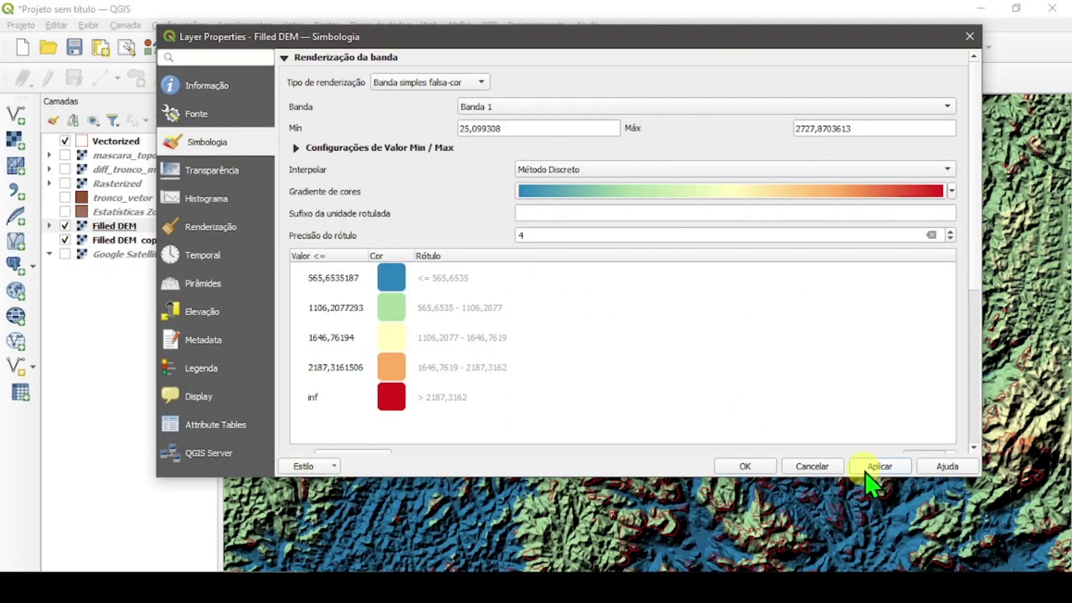
pyautogui.click(746, 468)
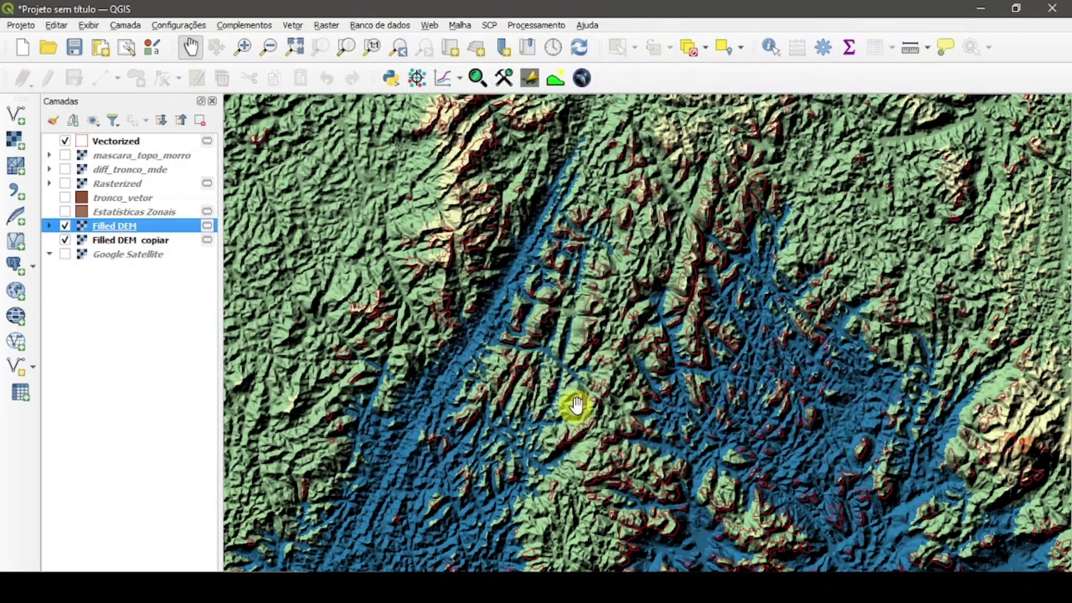
# Examine the red hilltop outlines against the coloured shaded relief, both close up and across the whole DEM
pyautogui.scroll(2, 339, 260)
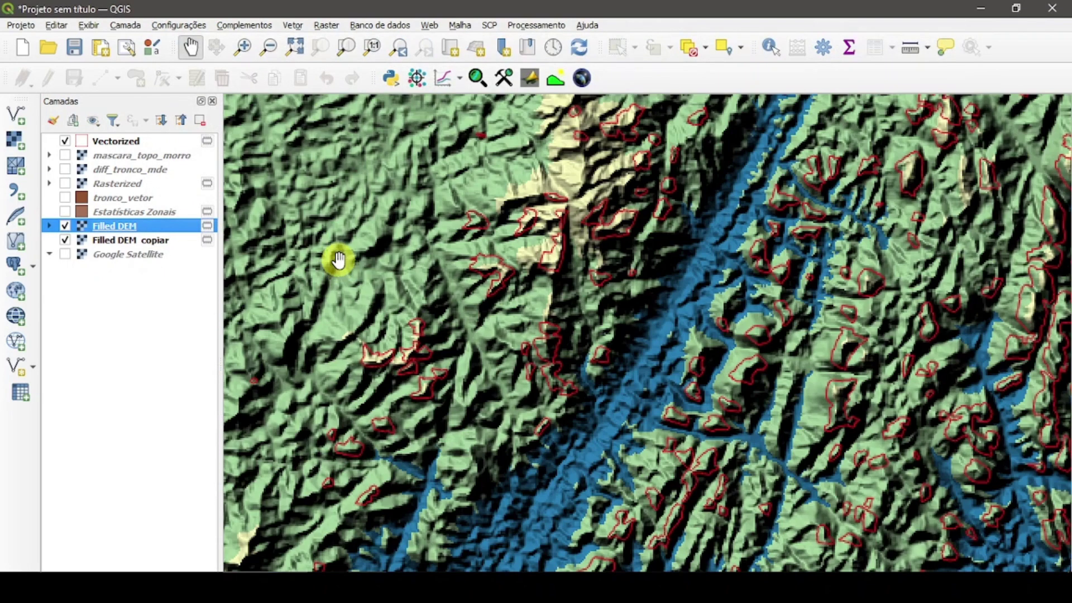
pyautogui.moveTo(531, 296); pyautogui.dragTo(621, 318)
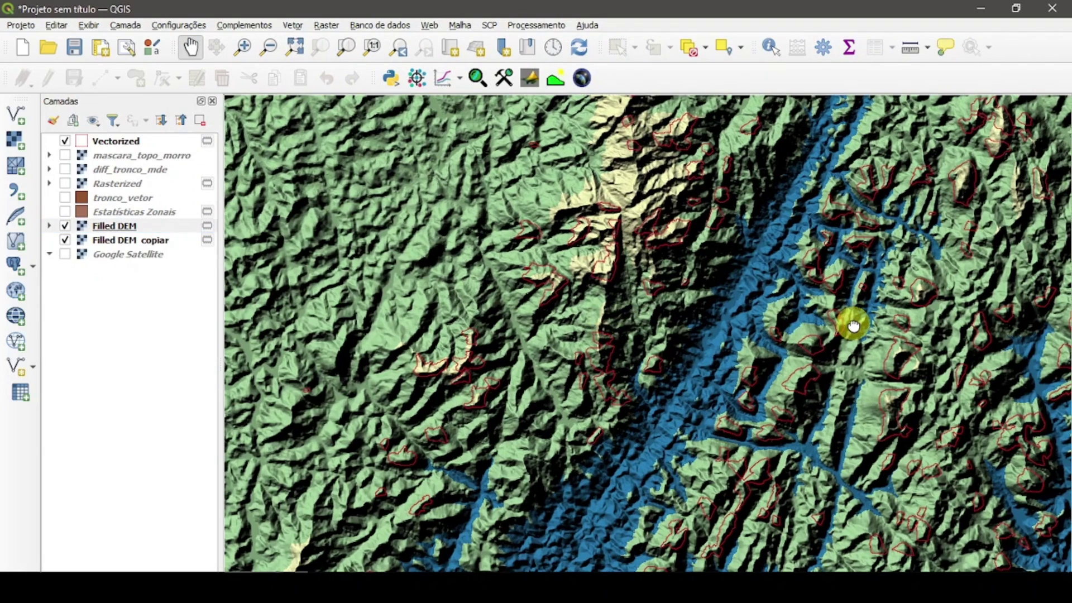
pyautogui.scroll(3, 580, 257)
pyautogui.scroll(1, 524, 279)
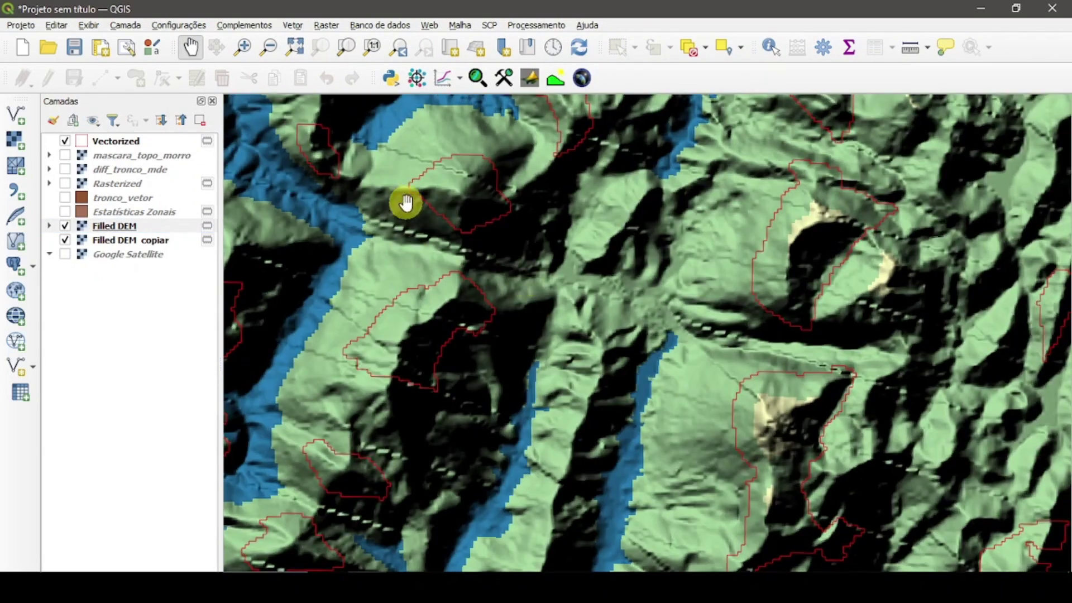
pyautogui.scroll(-3, 877, 300)
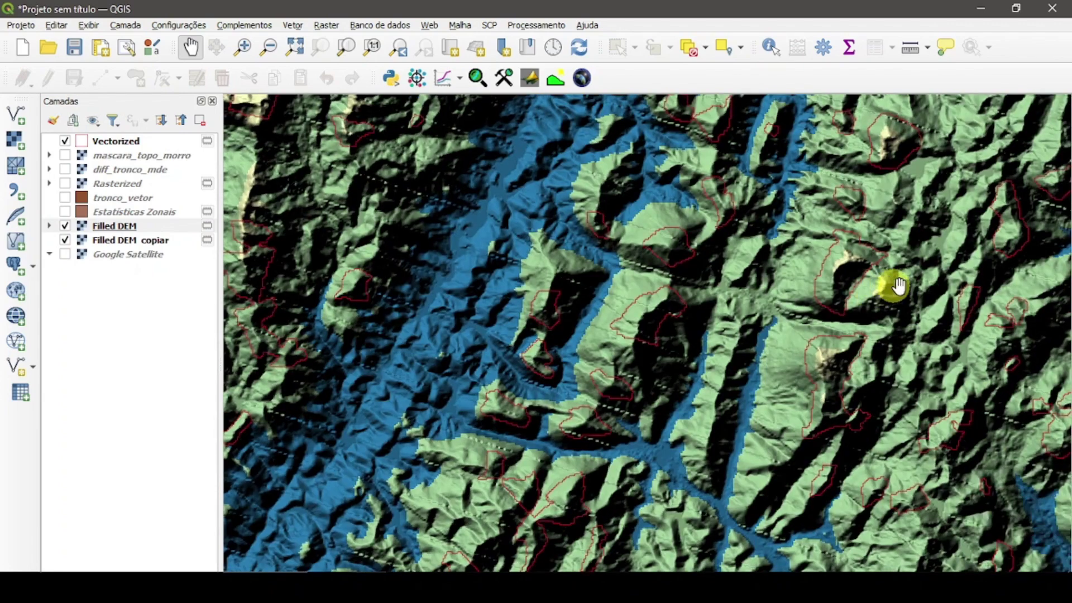
pyautogui.scroll(-1, 875, 278)
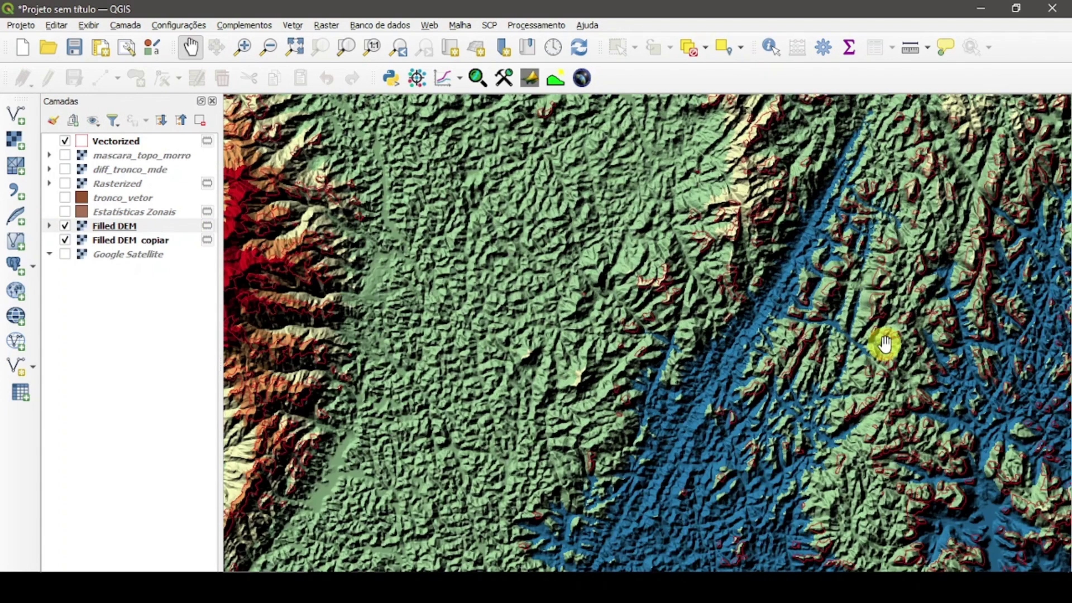
pyautogui.moveTo(885, 346); pyautogui.dragTo(574, 127)
pyautogui.scroll(-1, 727, 314)
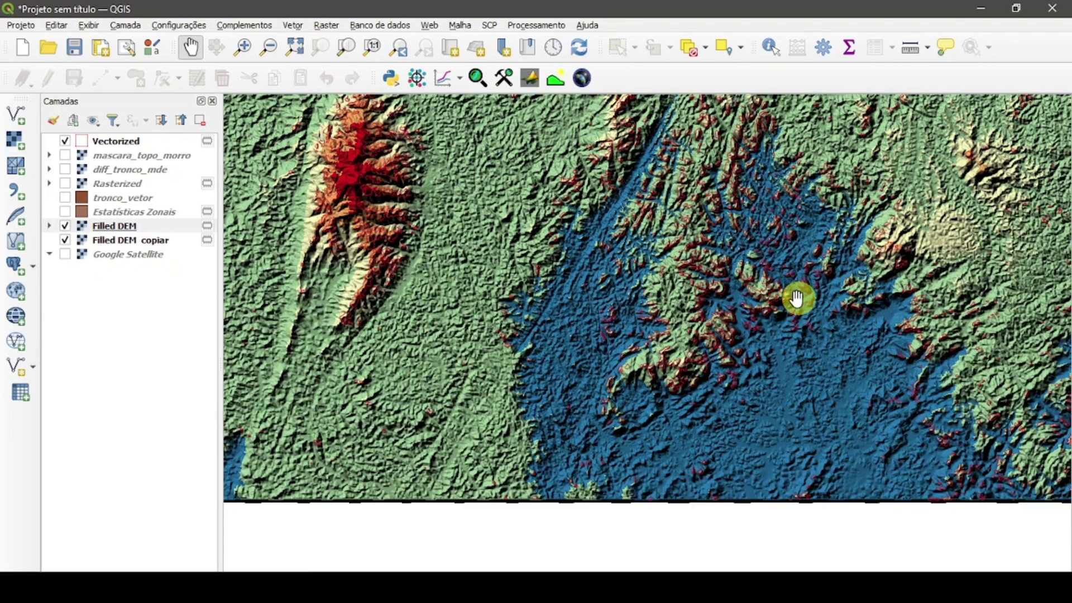
pyautogui.moveTo(670, 441); pyautogui.dragTo(754, 335)
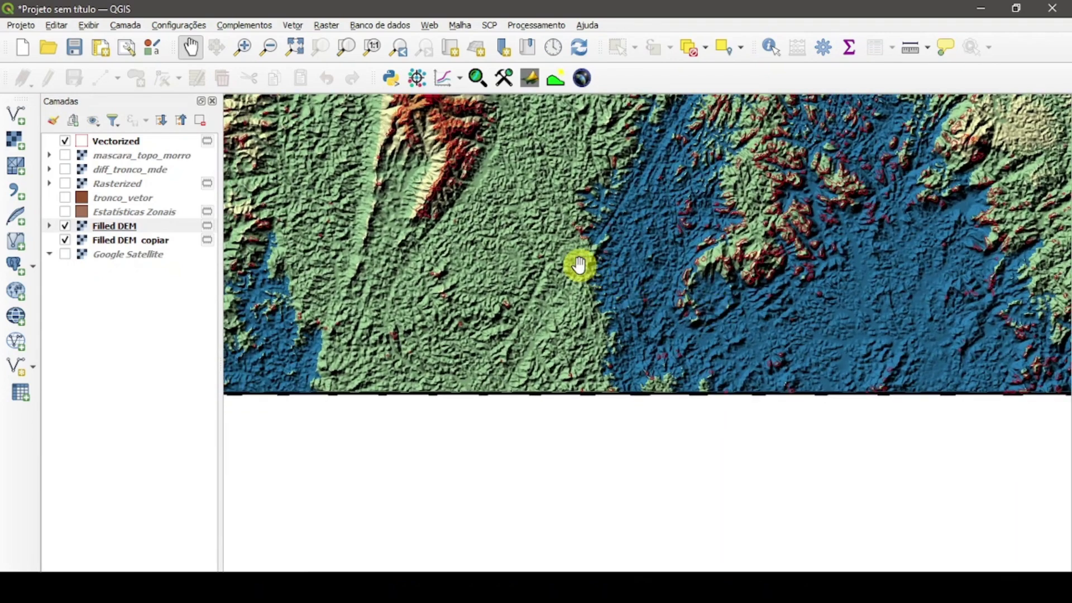
pyautogui.scroll(1, 642, 270)
pyautogui.scroll(1, 414, 270)
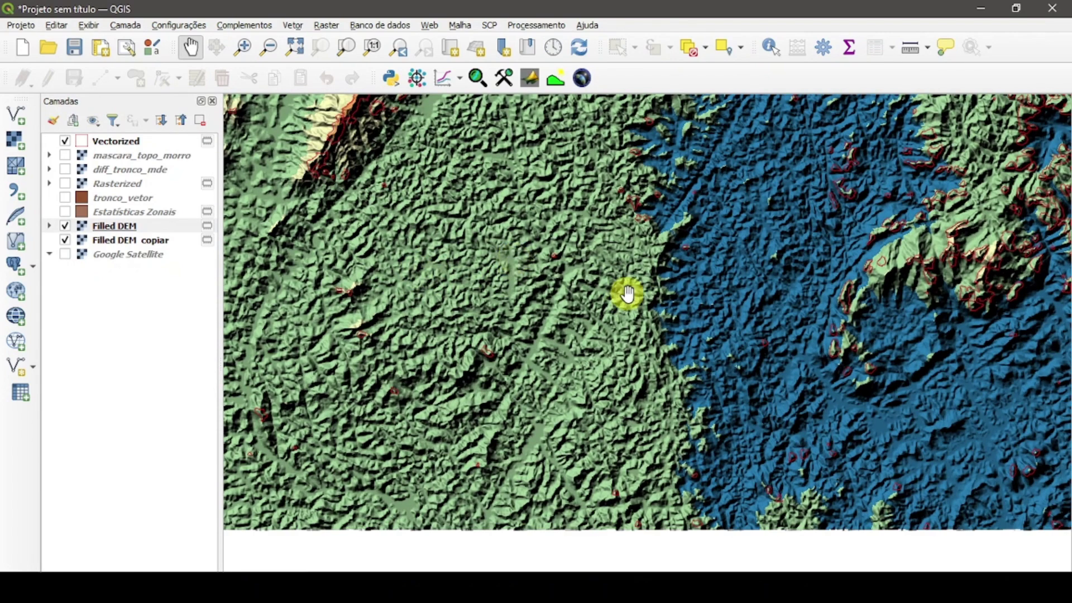
pyautogui.moveTo(877, 254); pyautogui.dragTo(653, 346)
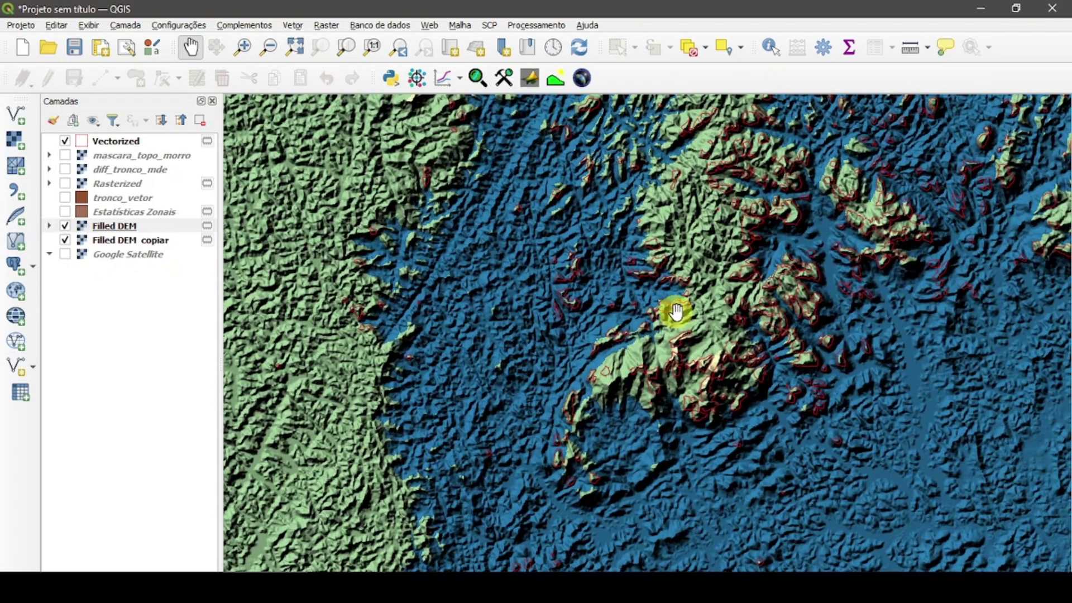
pyautogui.scroll(-1, 567, 212)
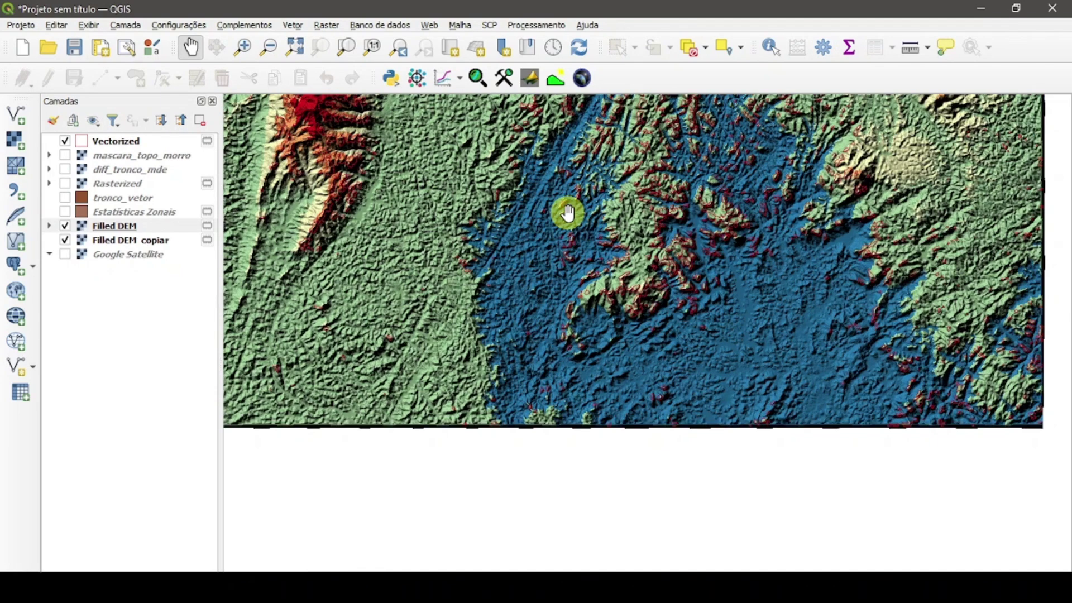
pyautogui.moveTo(838, 213); pyautogui.dragTo(832, 416)
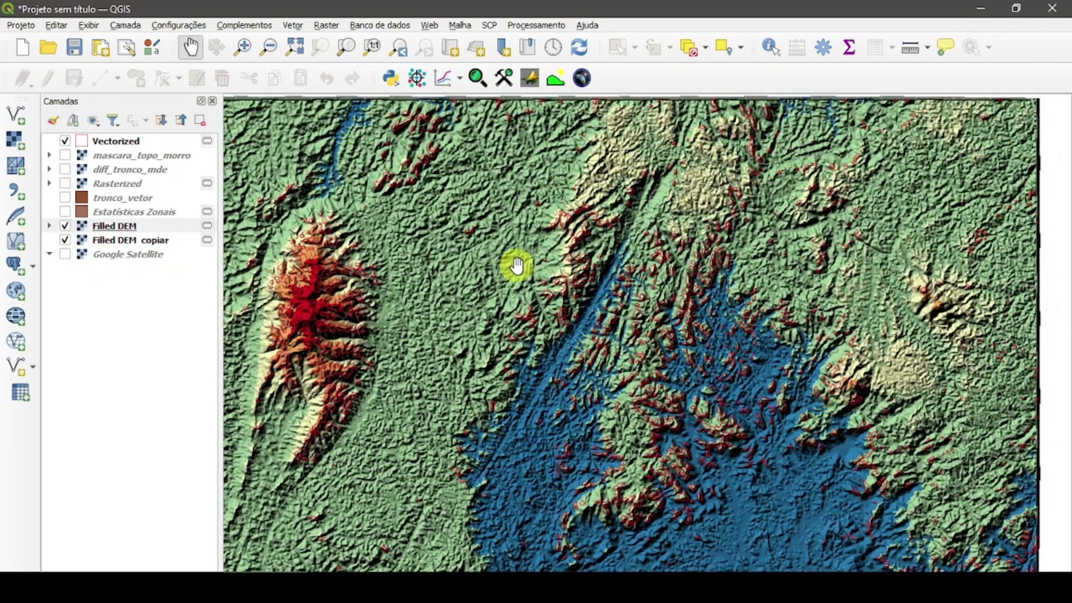
pyautogui.moveTo(514, 266); pyautogui.dragTo(696, 275)
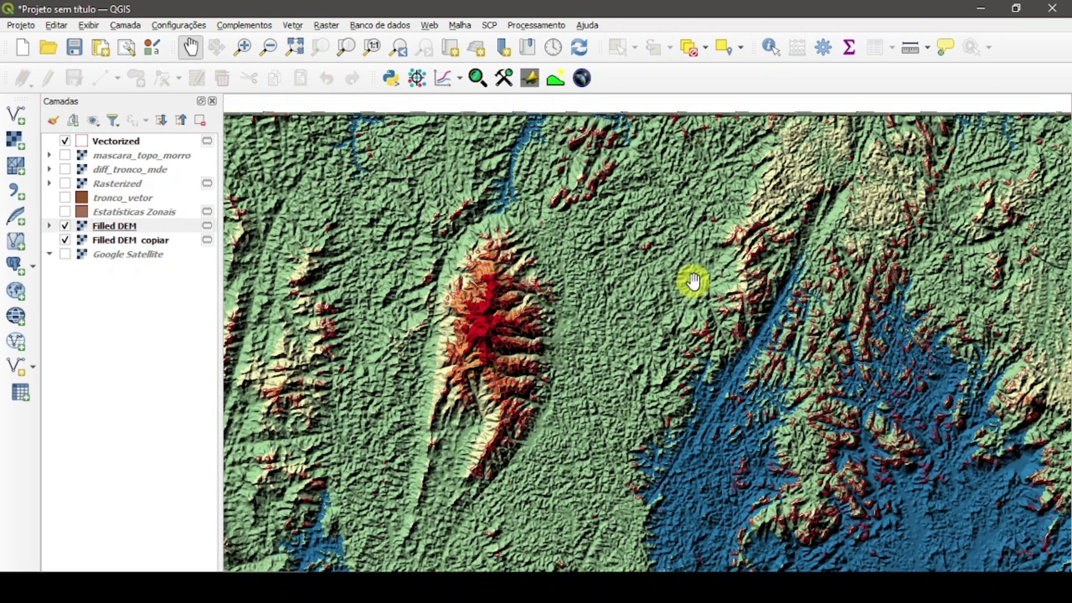
pyautogui.scroll(1, 808, 379)
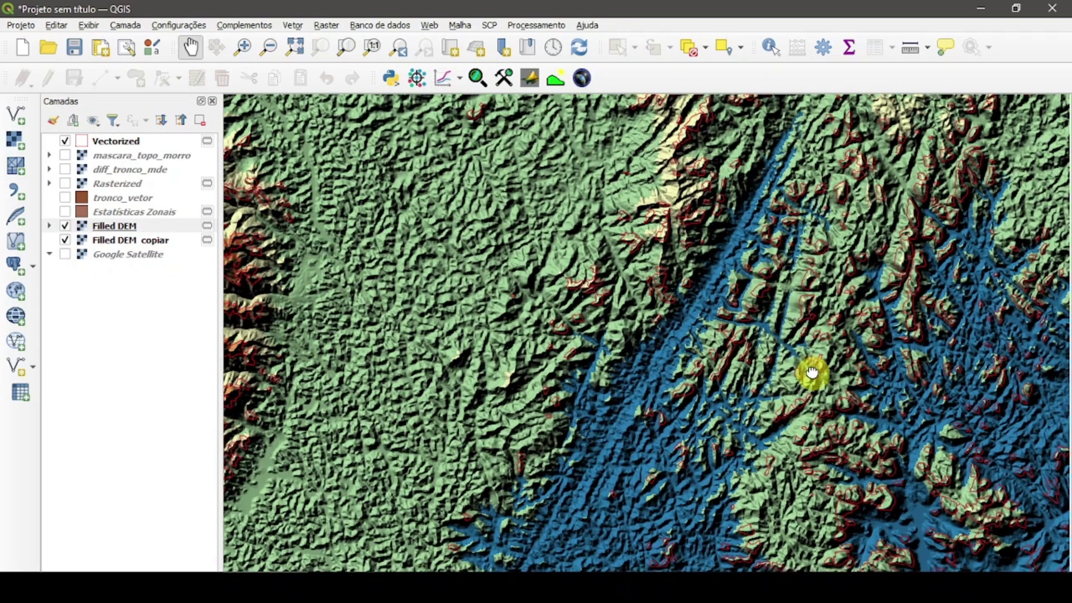
pyautogui.moveTo(812, 376); pyautogui.dragTo(570, 226)
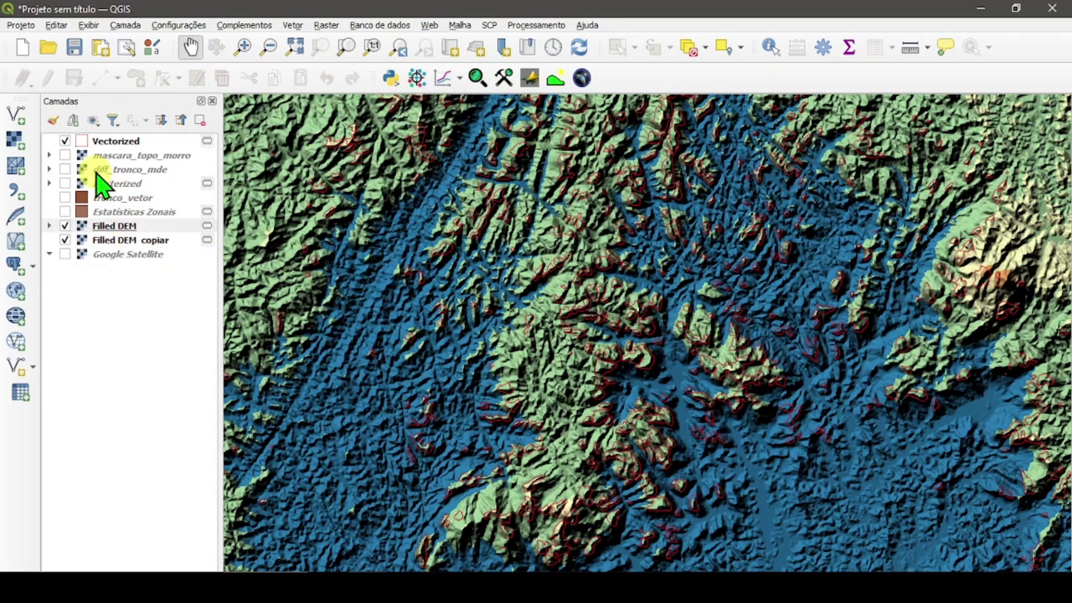
# Start exporting the features of the Vectorized layer in Keyhole Markup Language [KML] format
pyautogui.click(110, 144)
pyautogui.rightClick(110, 146)
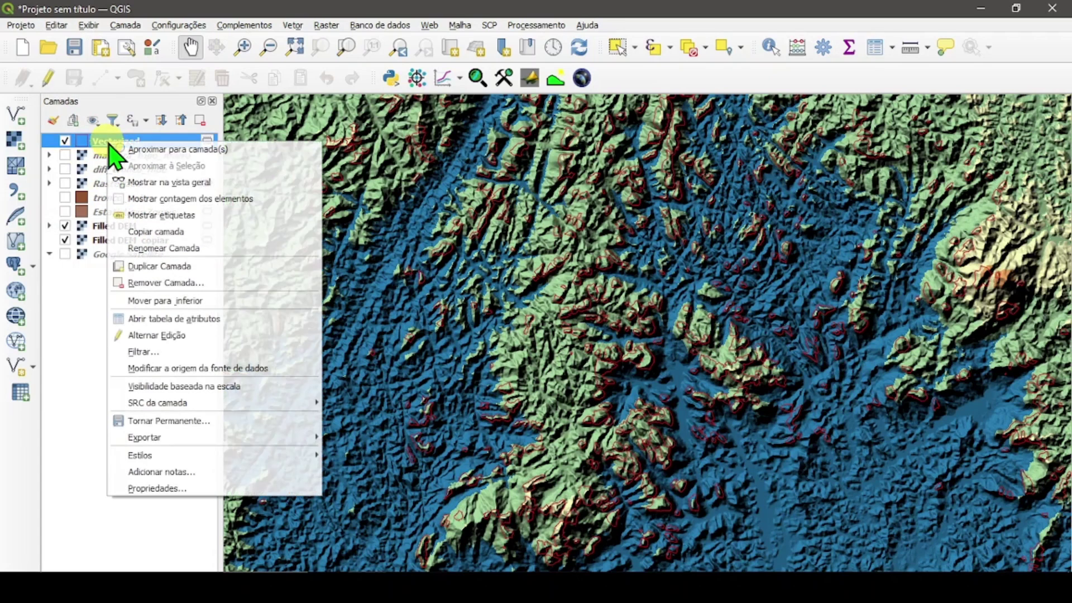
pyautogui.moveTo(251, 435)
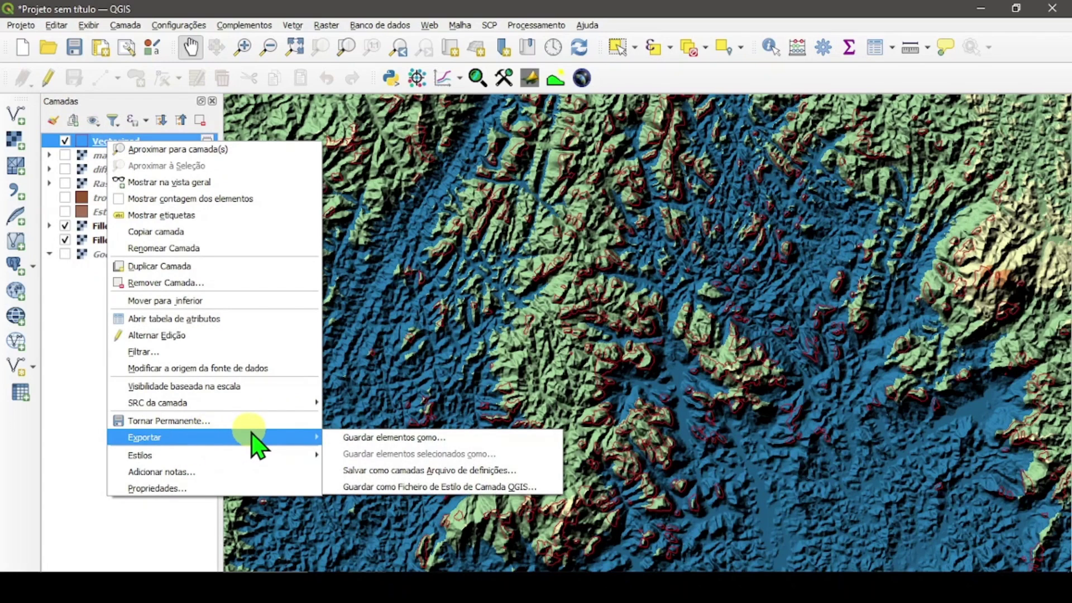
pyautogui.click(374, 437)
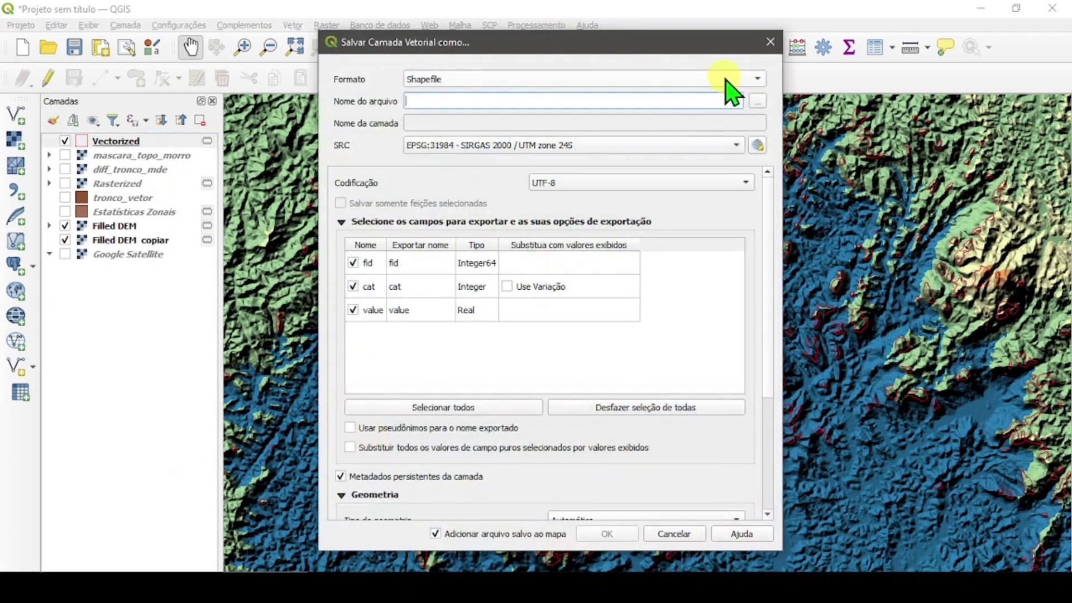
pyautogui.click(729, 84)
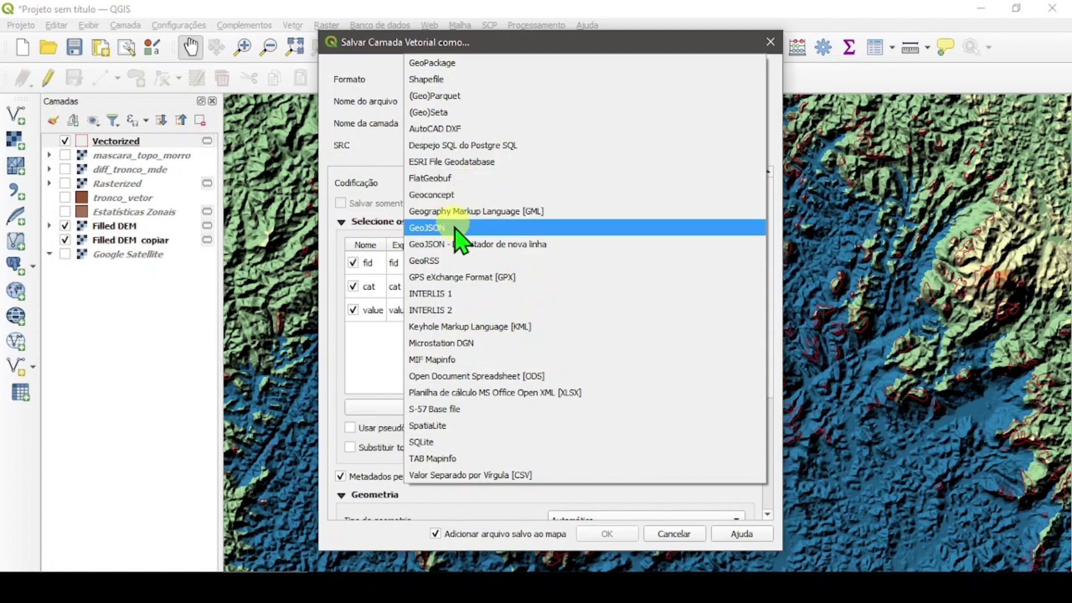
pyautogui.click(456, 330)
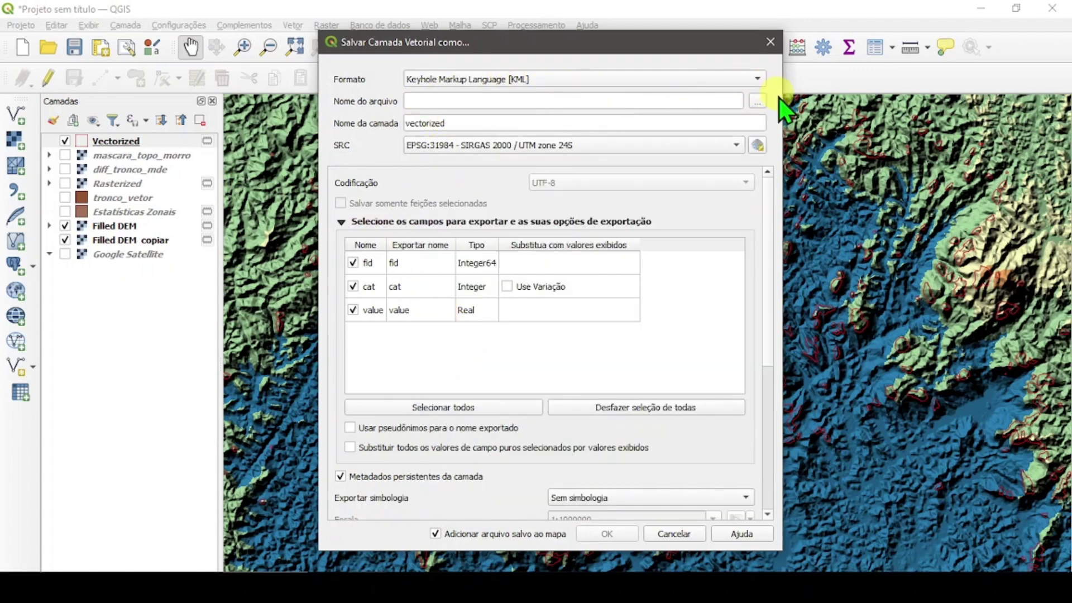
# Save the KML export as topo_morro in C:\Geoprocessamento\apps and add its vectorized polygons to the map
pyautogui.click(758, 101)
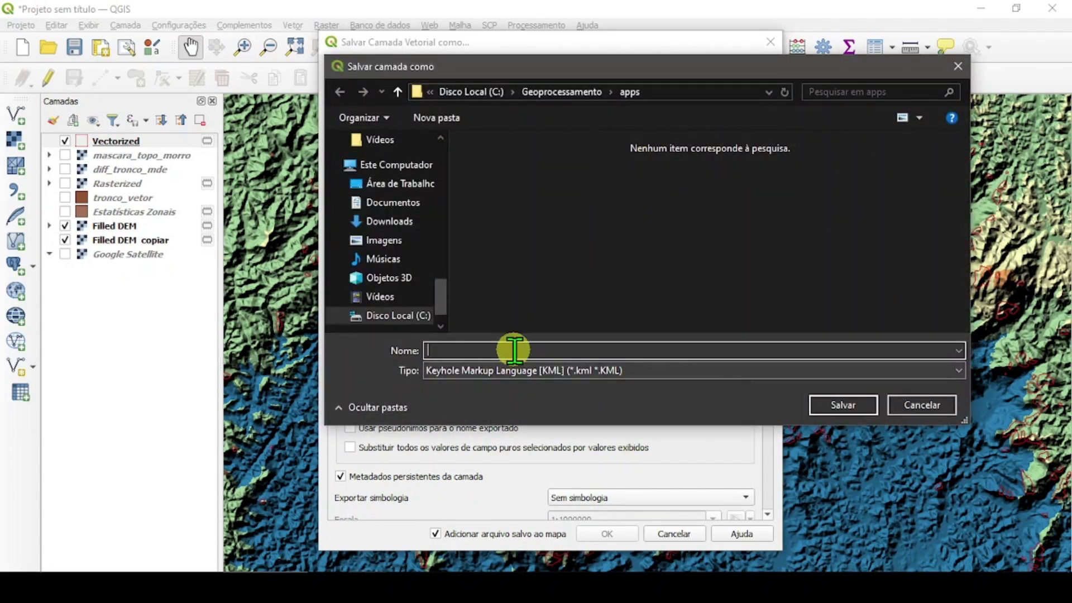
pyautogui.write('topo_morro')
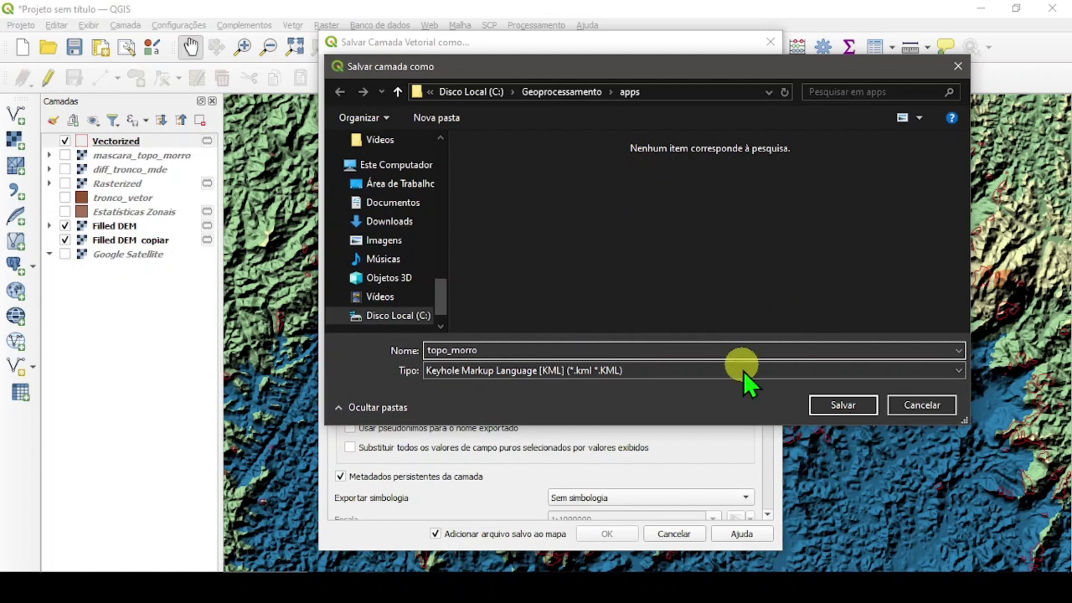
pyautogui.click(867, 409)
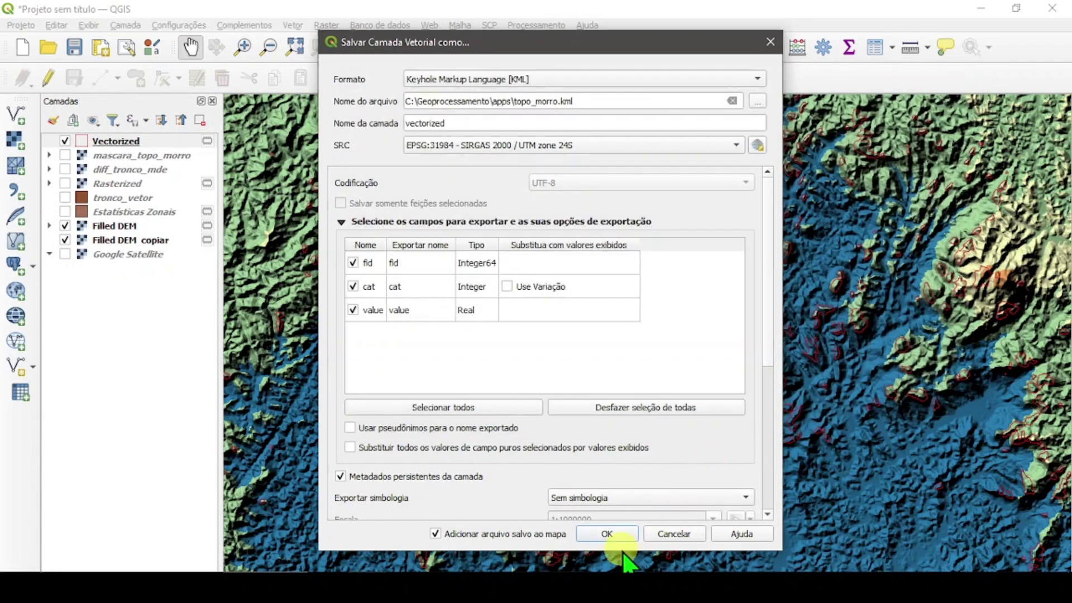
pyautogui.click(620, 535)
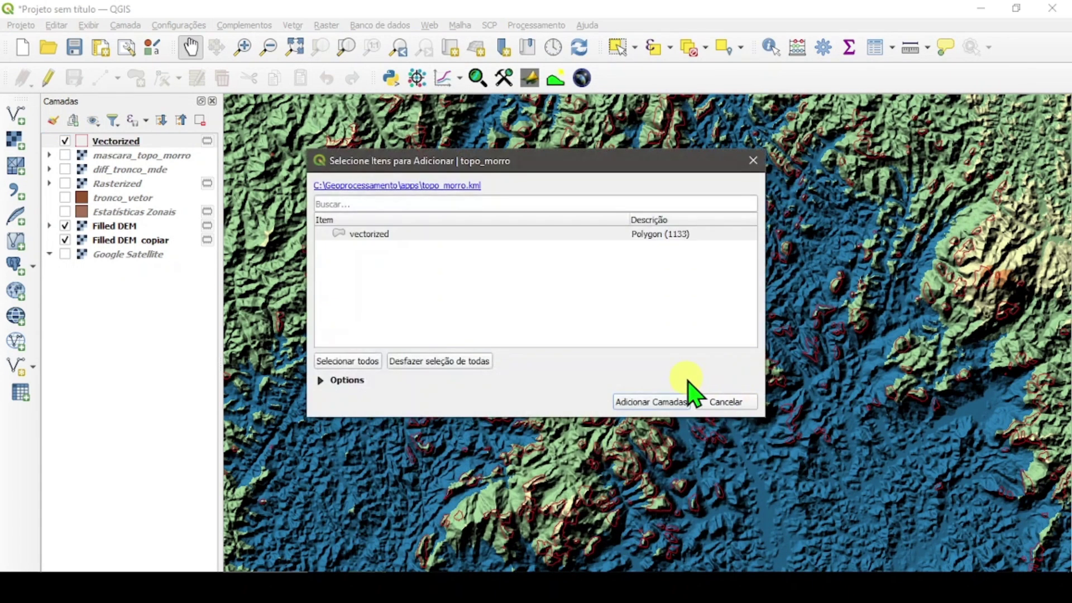
pyautogui.click(658, 404)
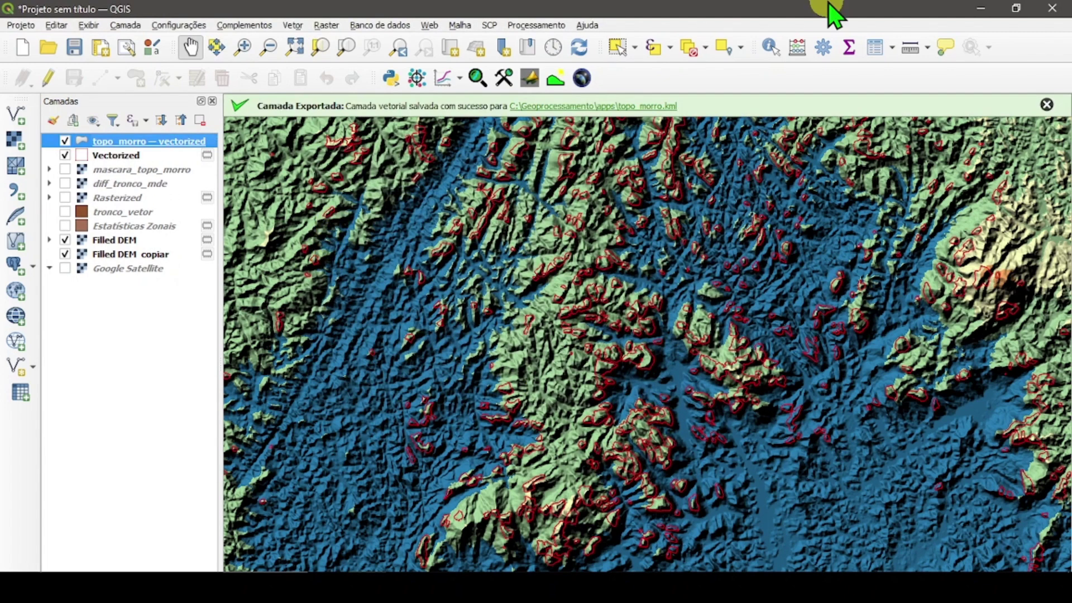
# Switch to Google Earth Pro with topo_morro.kml loaded and inspect the hilltop outlines over the 3D terrain
pyautogui.click(981, 8)
pyautogui.doubleClick(84, 267)
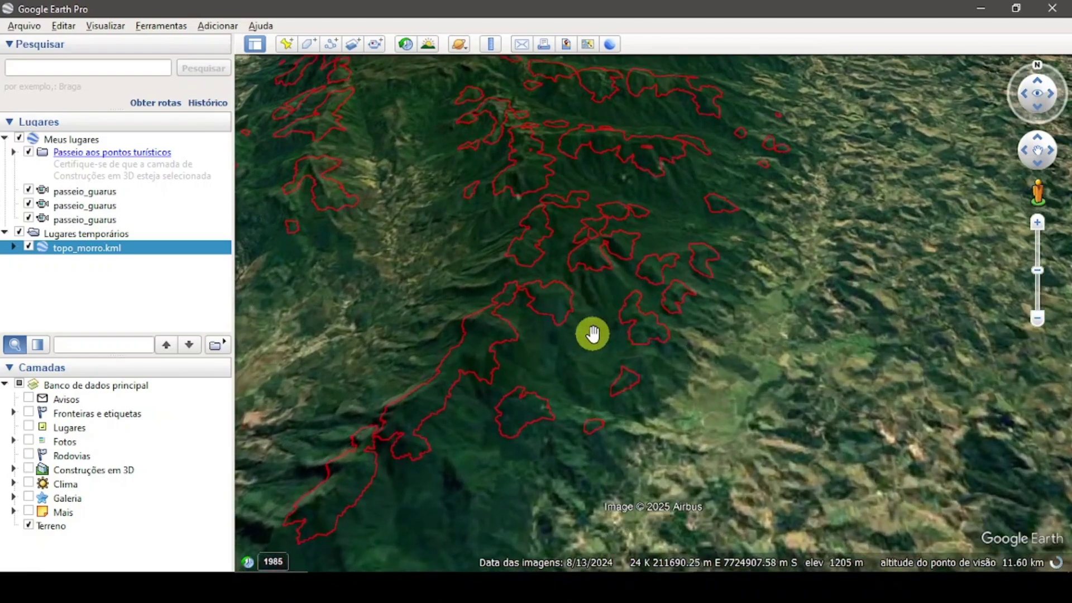
pyautogui.moveTo(583, 342); pyautogui.dragTo(478, 421)
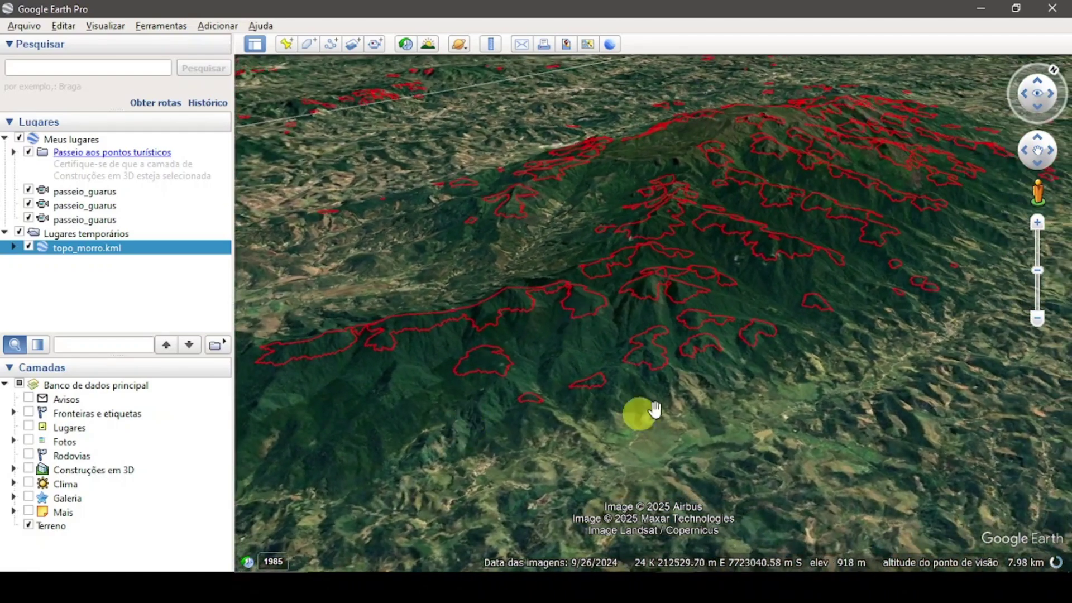
# Survey the red hilltop outlines from the main ridge across the surrounding lowlands to the more distant hill groups
pyautogui.moveTo(709, 387); pyautogui.dragTo(430, 360)
pyautogui.moveTo(648, 352); pyautogui.dragTo(418, 384)
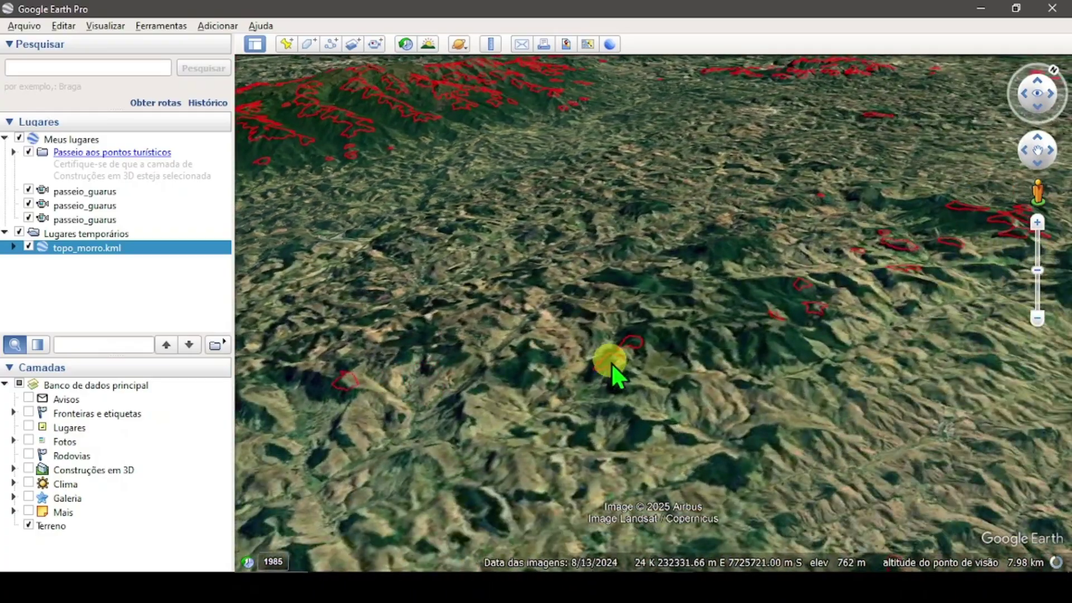
pyautogui.moveTo(611, 342); pyautogui.dragTo(608, 360)
pyautogui.scroll(-3, 609, 360)
pyautogui.moveTo(666, 189); pyautogui.dragTo(389, 444)
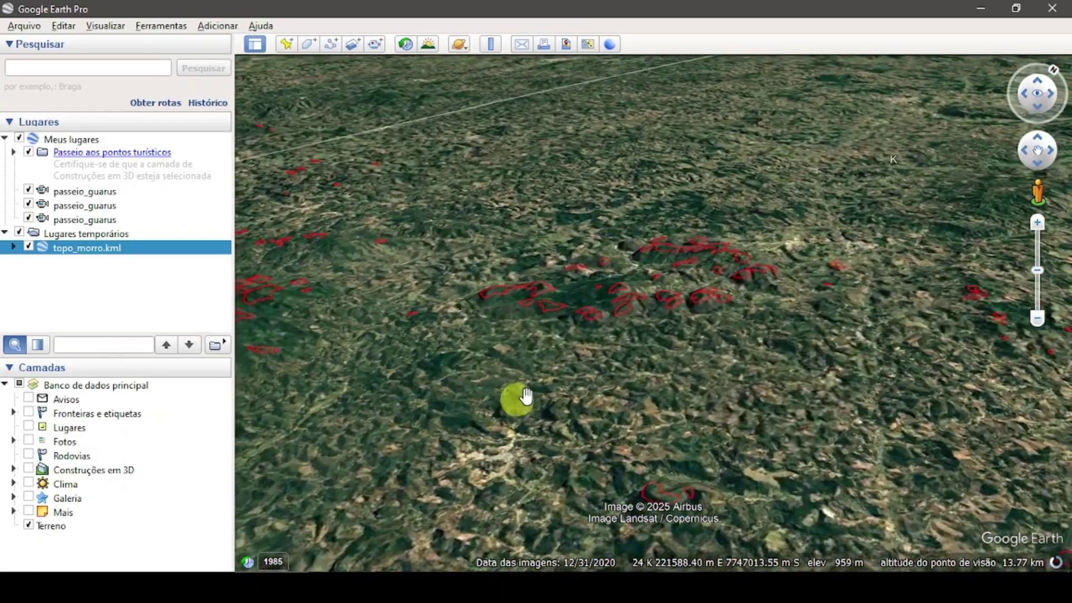
pyautogui.scroll(-3, 579, 357)
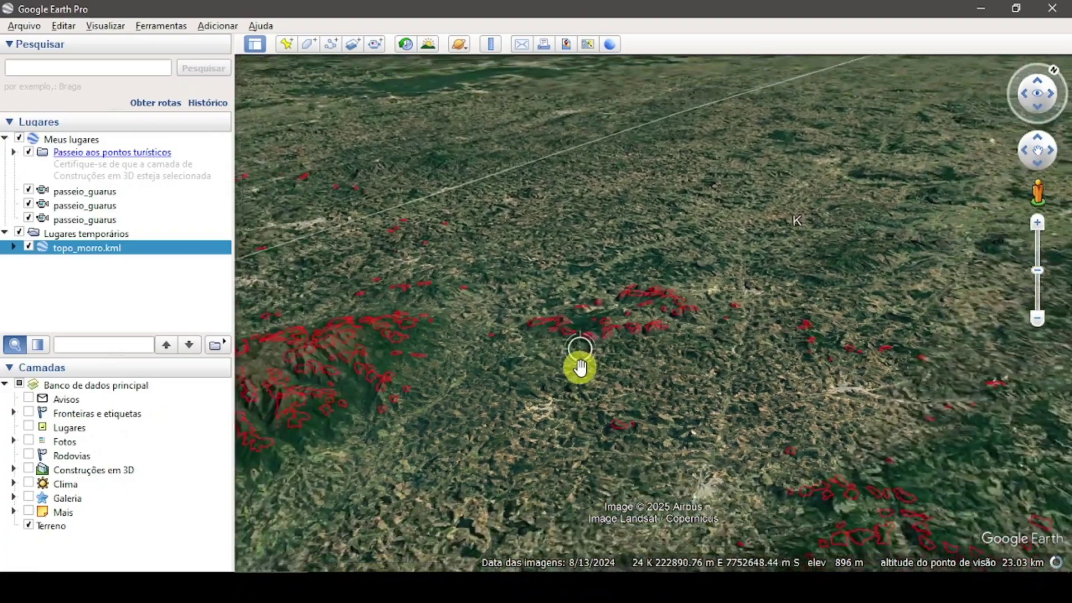
# Examine individual hilltop outlines up close on the rocky hills, and compare them with those on the high massif from an oblique angle
pyautogui.scroll(5, 562, 357)
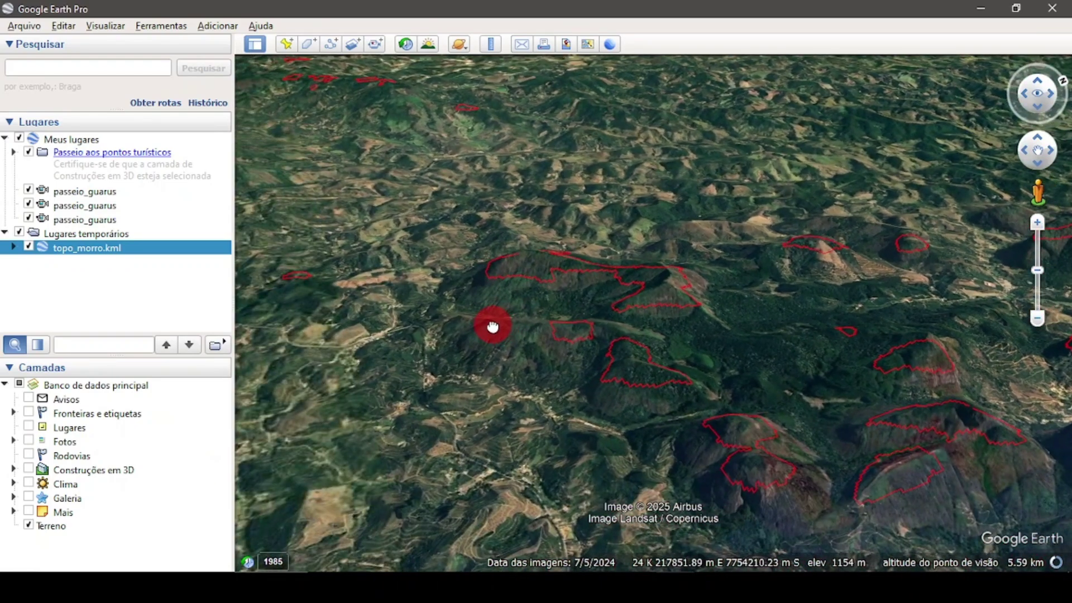
pyautogui.moveTo(493, 327); pyautogui.dragTo(424, 475)
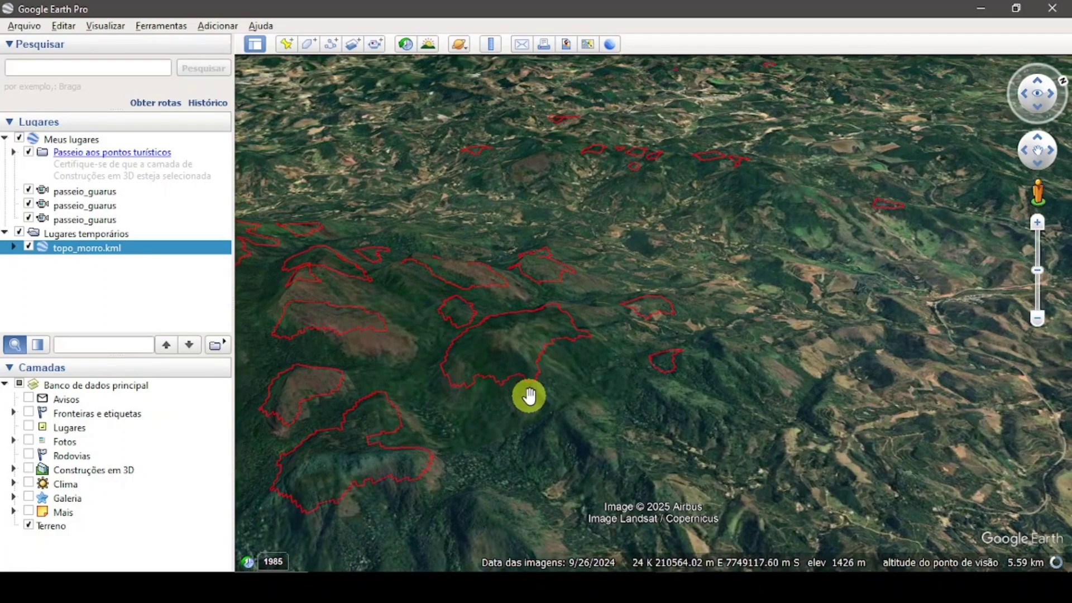
pyautogui.scroll(5, 528, 400)
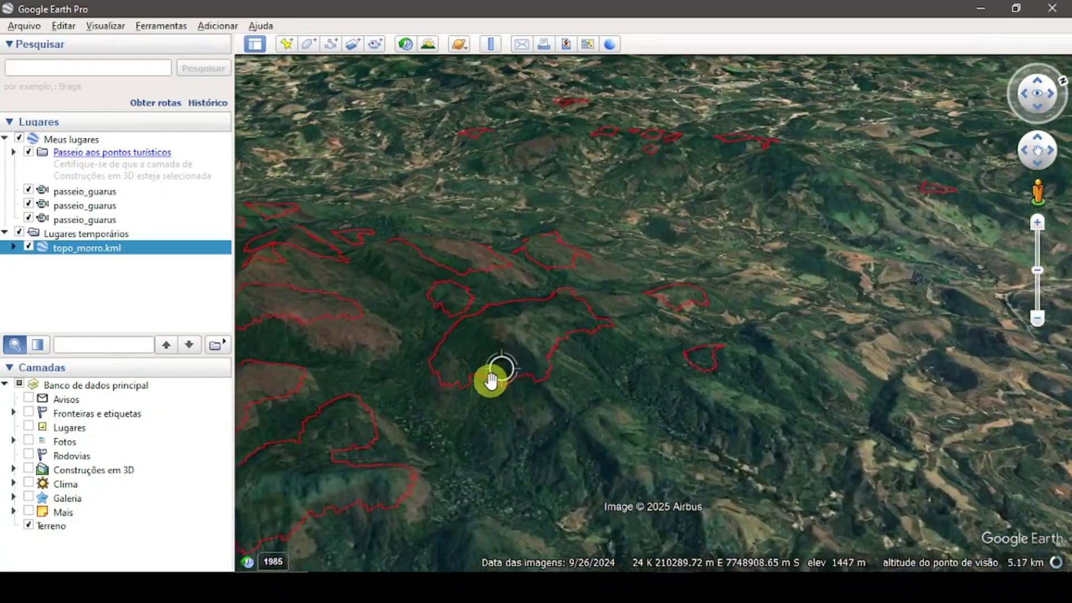
pyautogui.scroll(2, 490, 379)
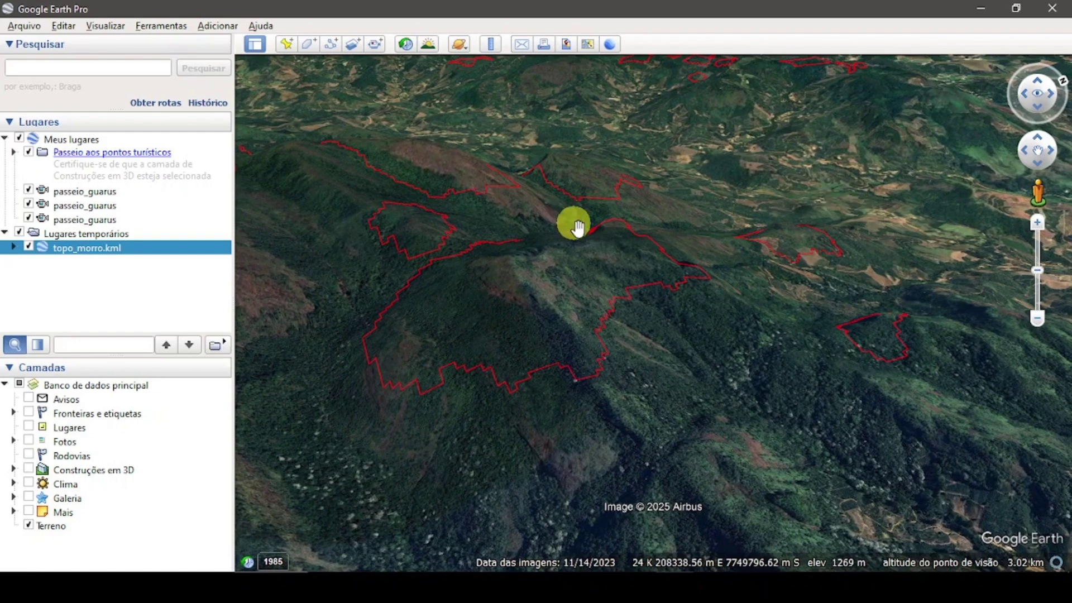
pyautogui.scroll(-3, 597, 252)
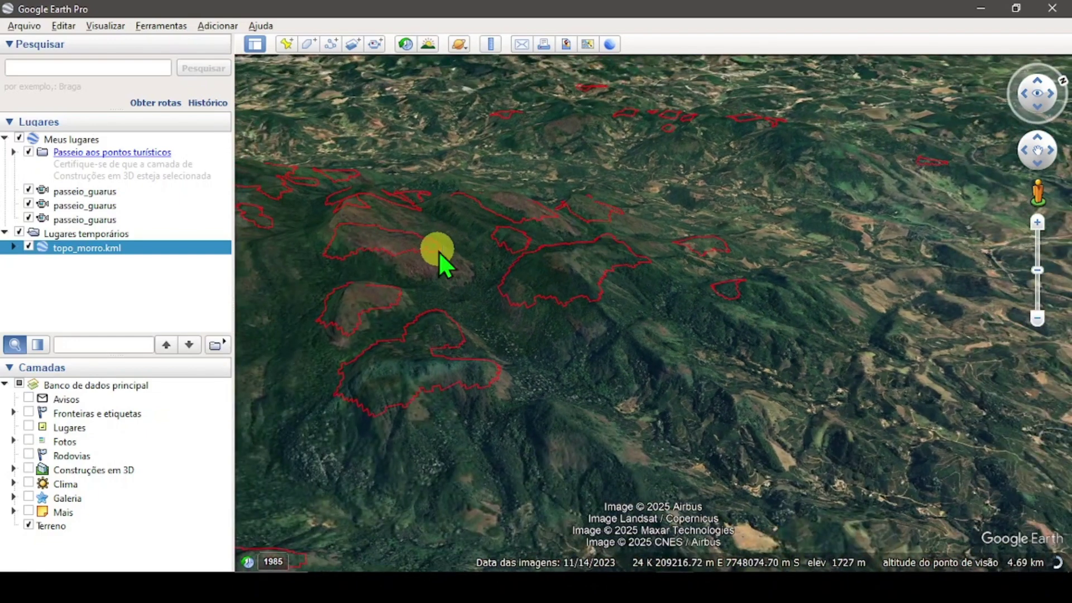
pyautogui.scroll(-3, 426, 258)
pyautogui.scroll(-3, 437, 316)
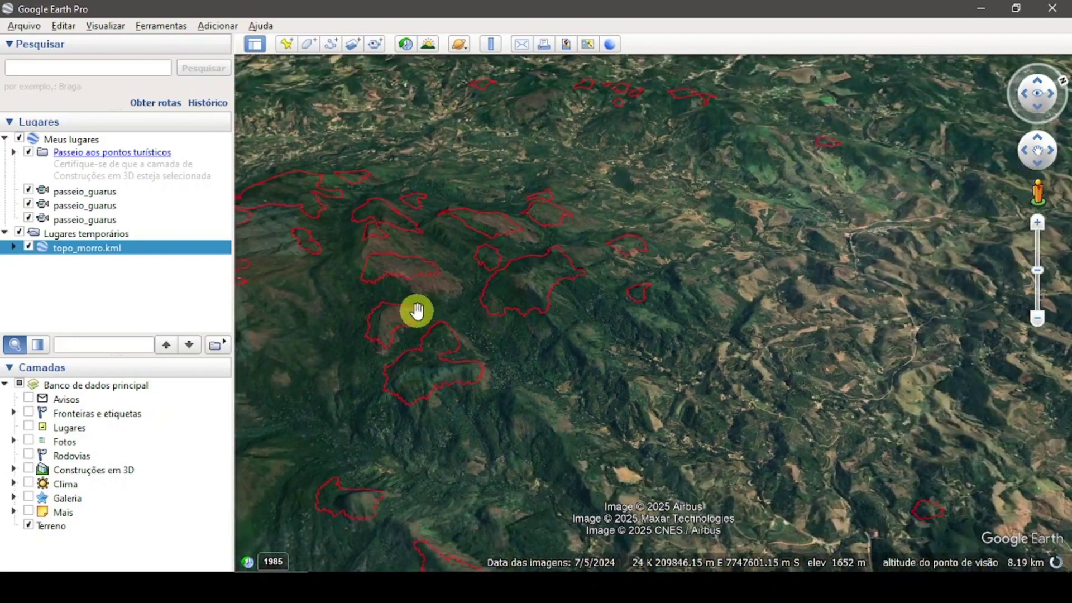
pyautogui.moveTo(391, 273); pyautogui.dragTo(577, 273)
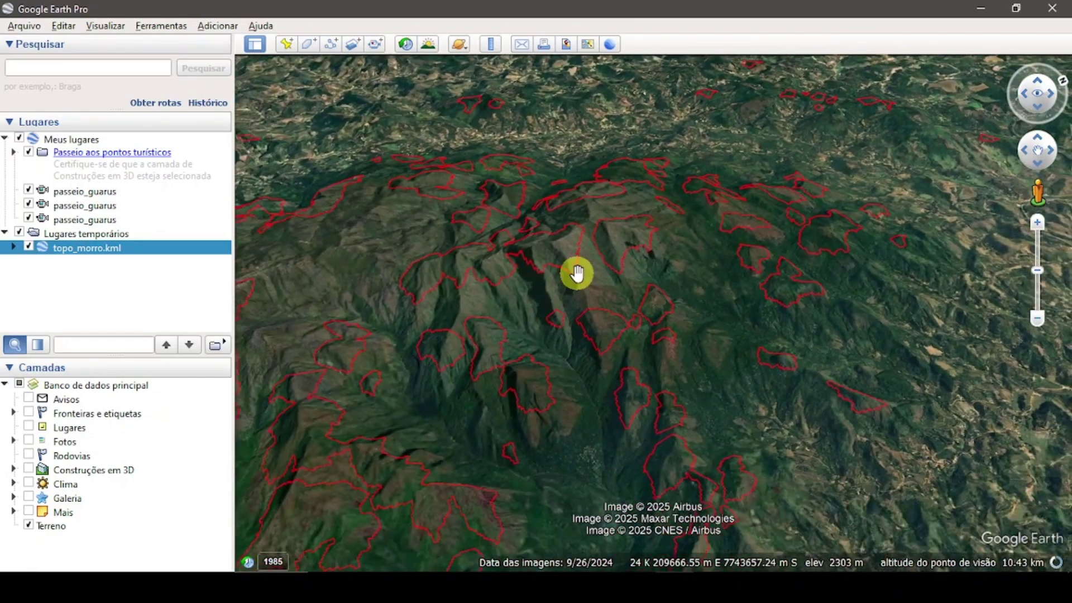
pyautogui.moveTo(530, 345); pyautogui.dragTo(542, 436)
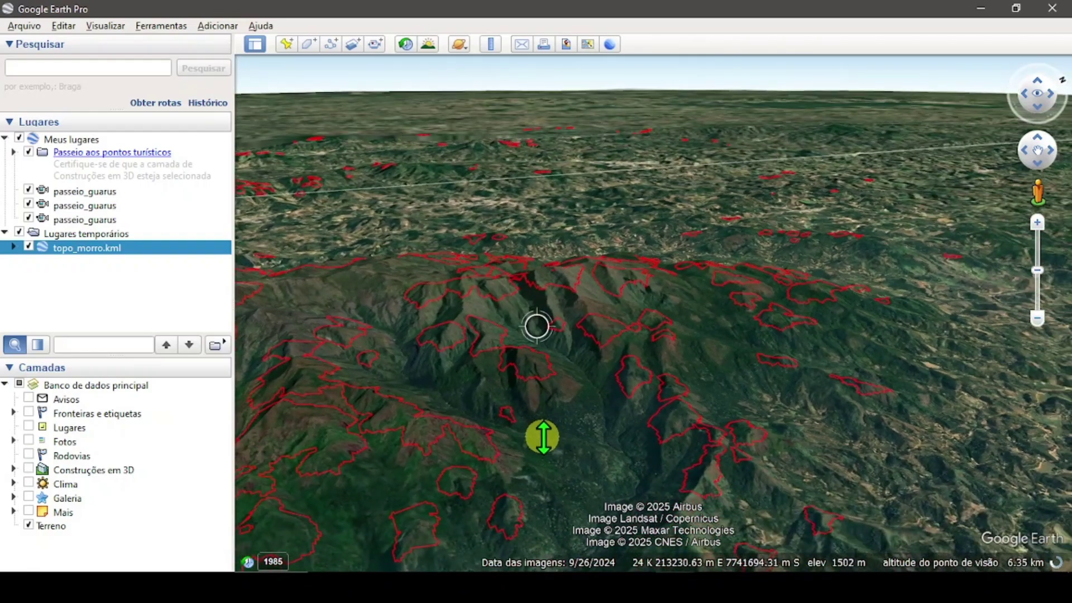